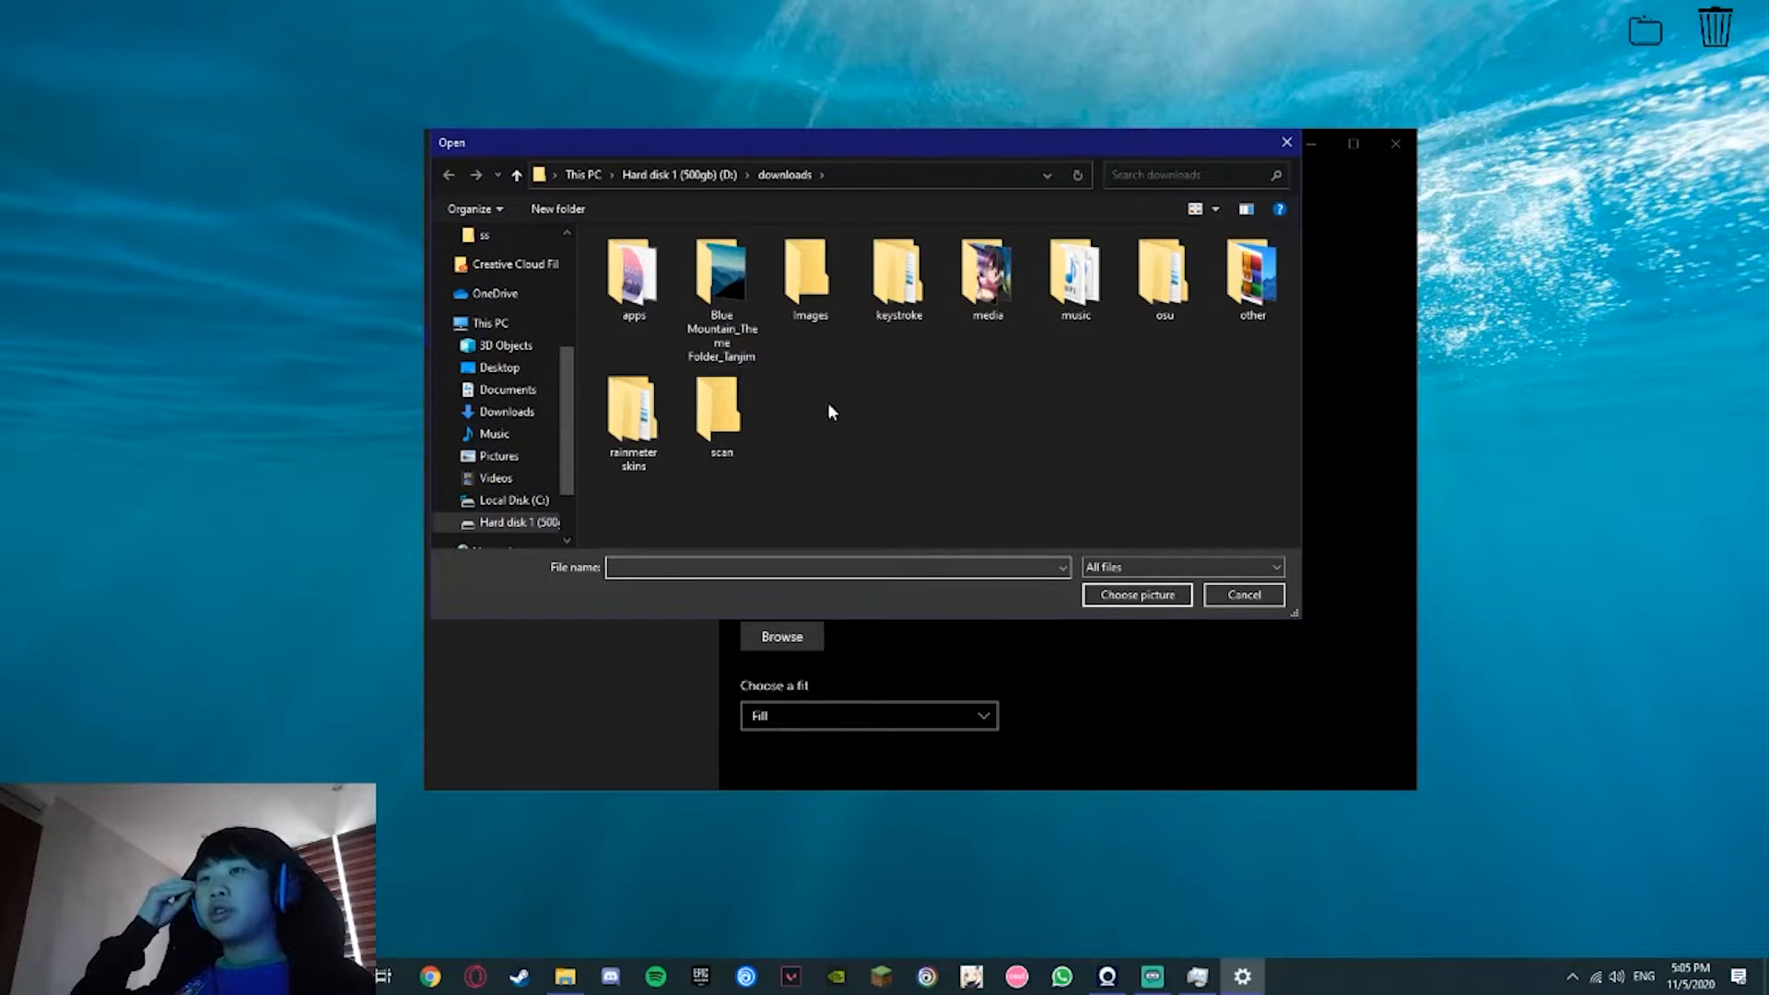
Step: Set the desktop background to the bg picture from the bg folder inside rainmeter skins
double_click(636, 413)
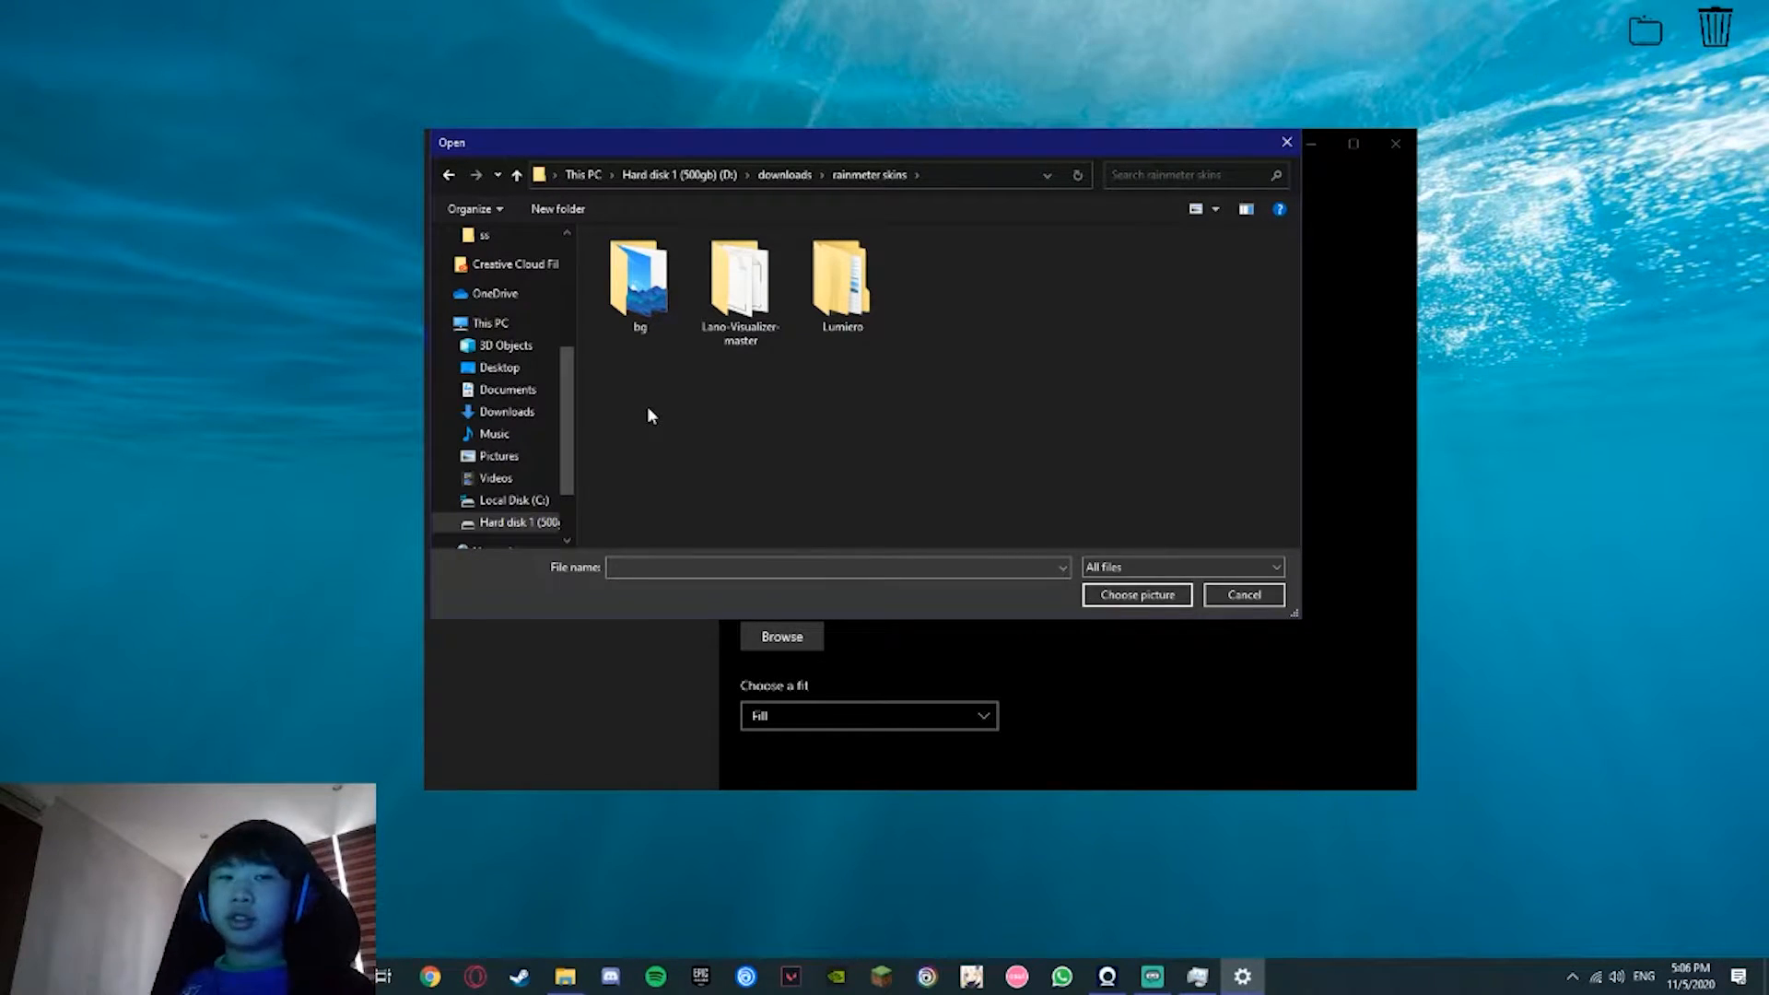
double_click(667, 293)
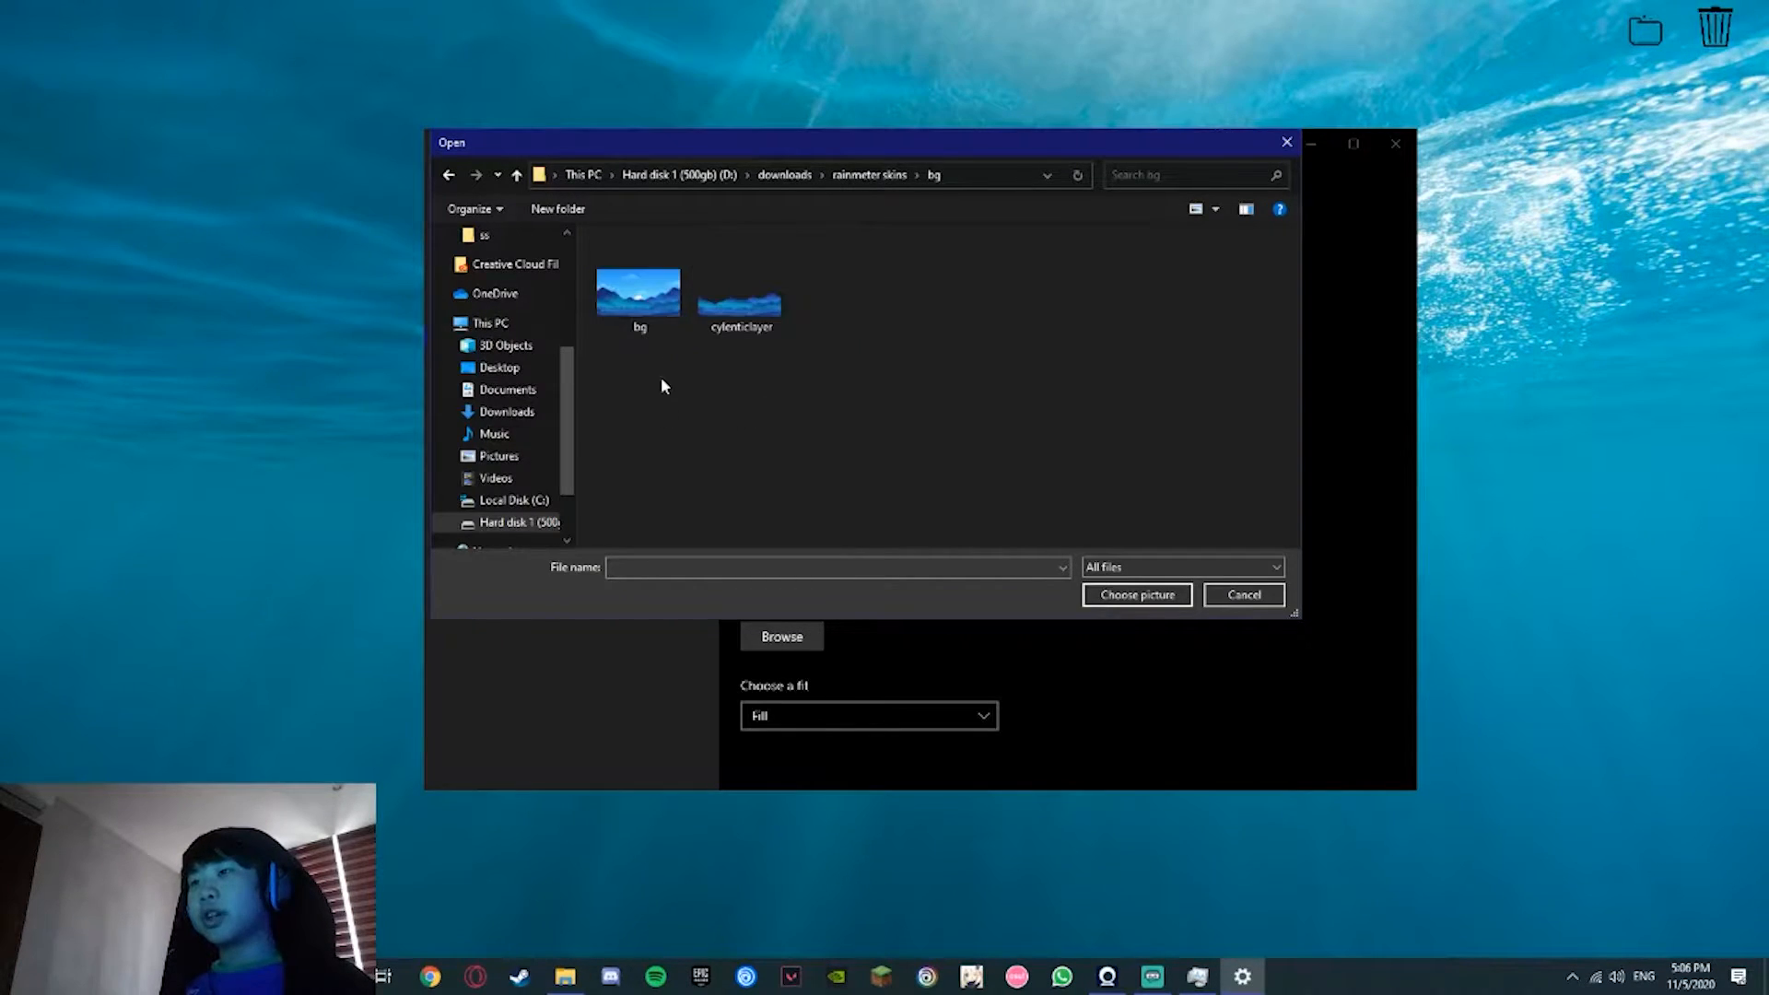
click(655, 292)
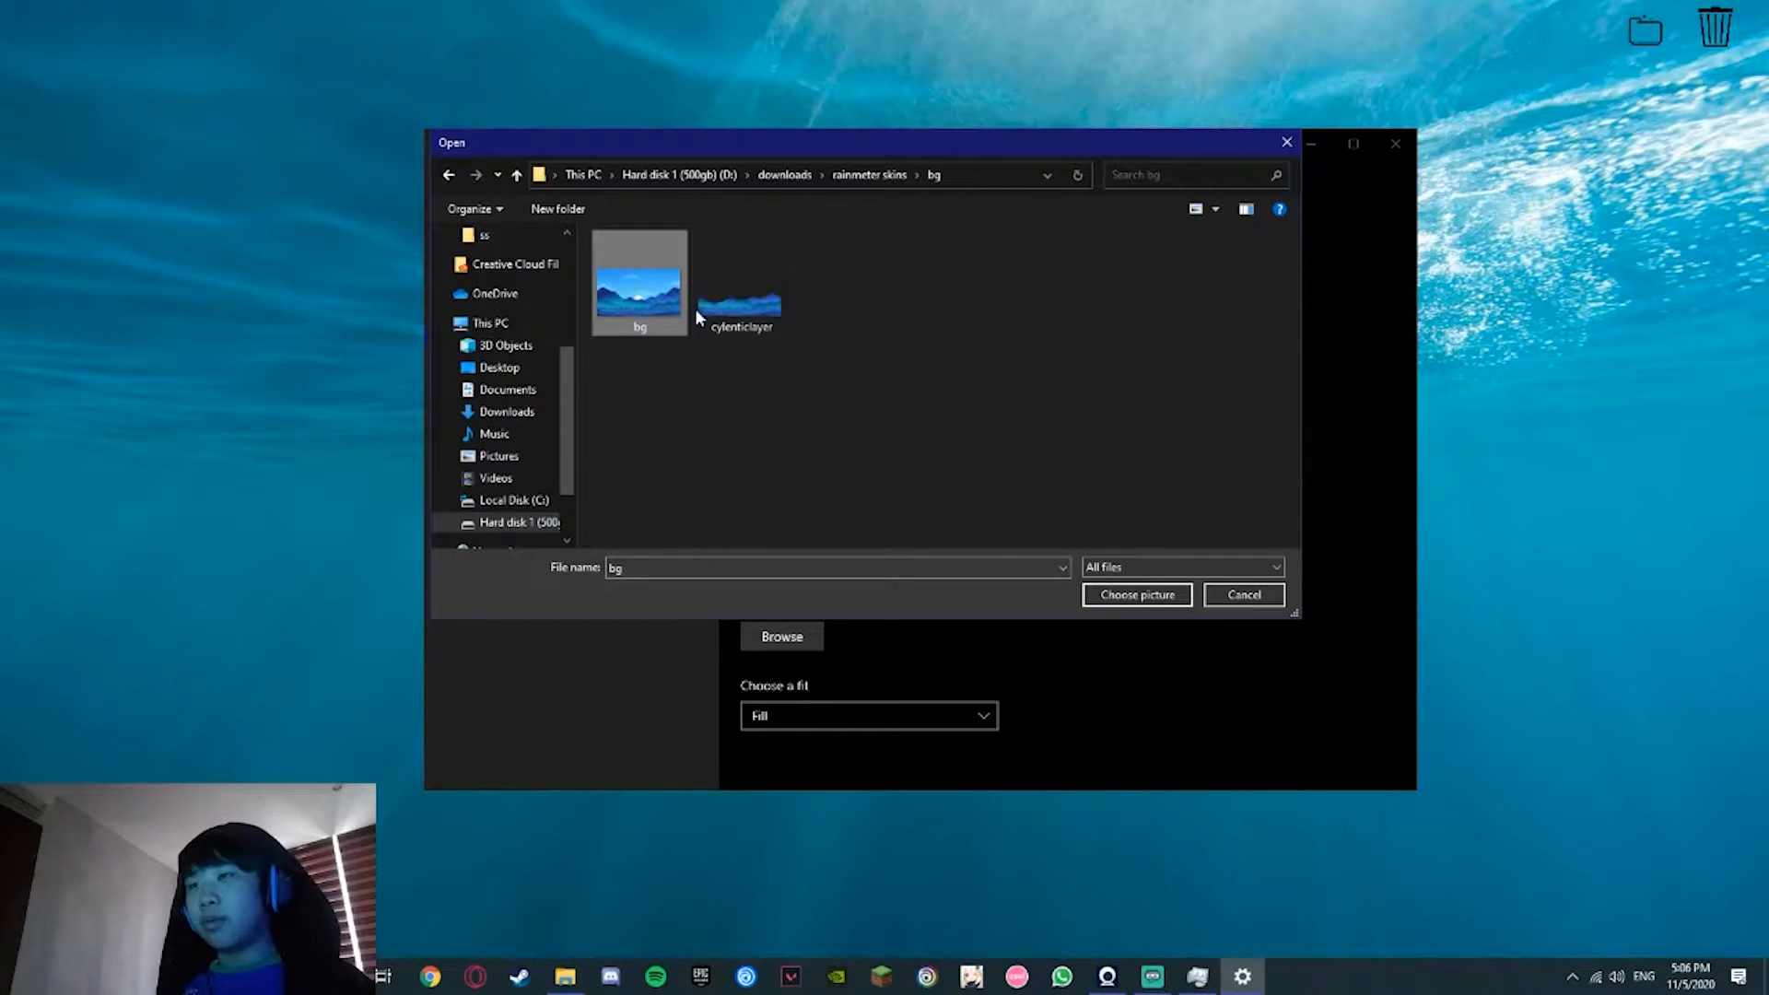
double_click(650, 296)
drag(923, 164, 884, 162)
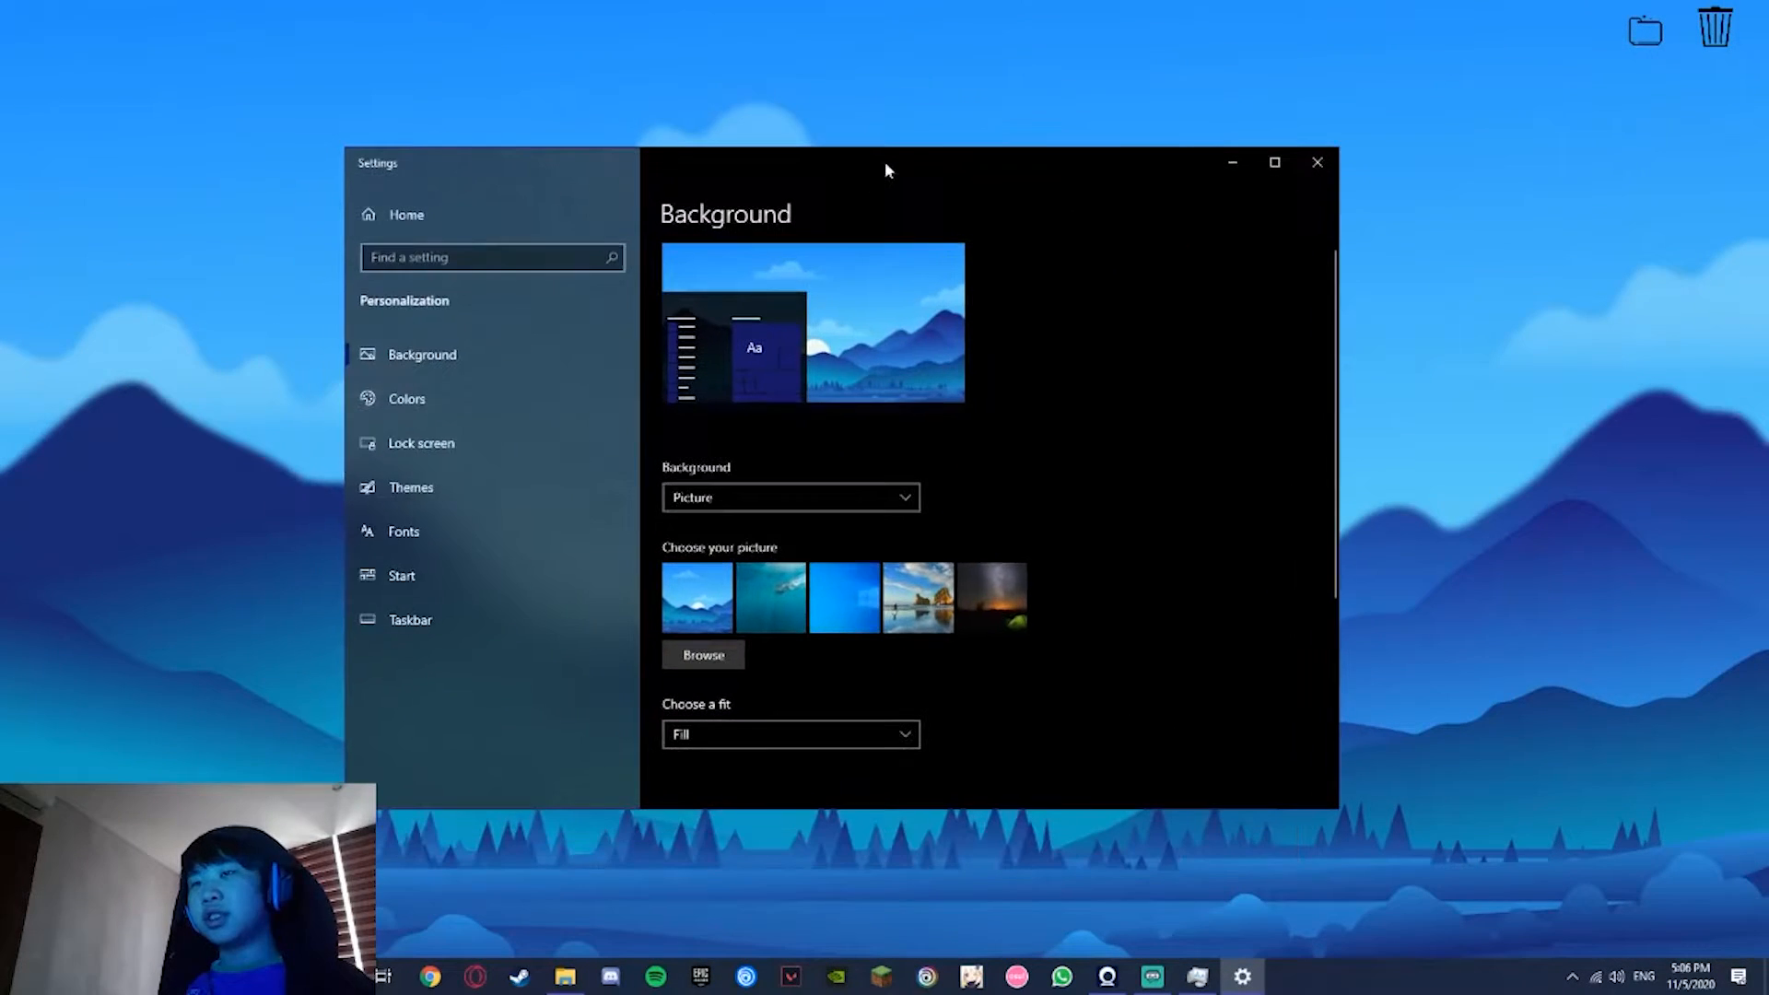
Step: Turn on automatic hiding of the taskbar in desktop mode and close the Settings window
click(455, 621)
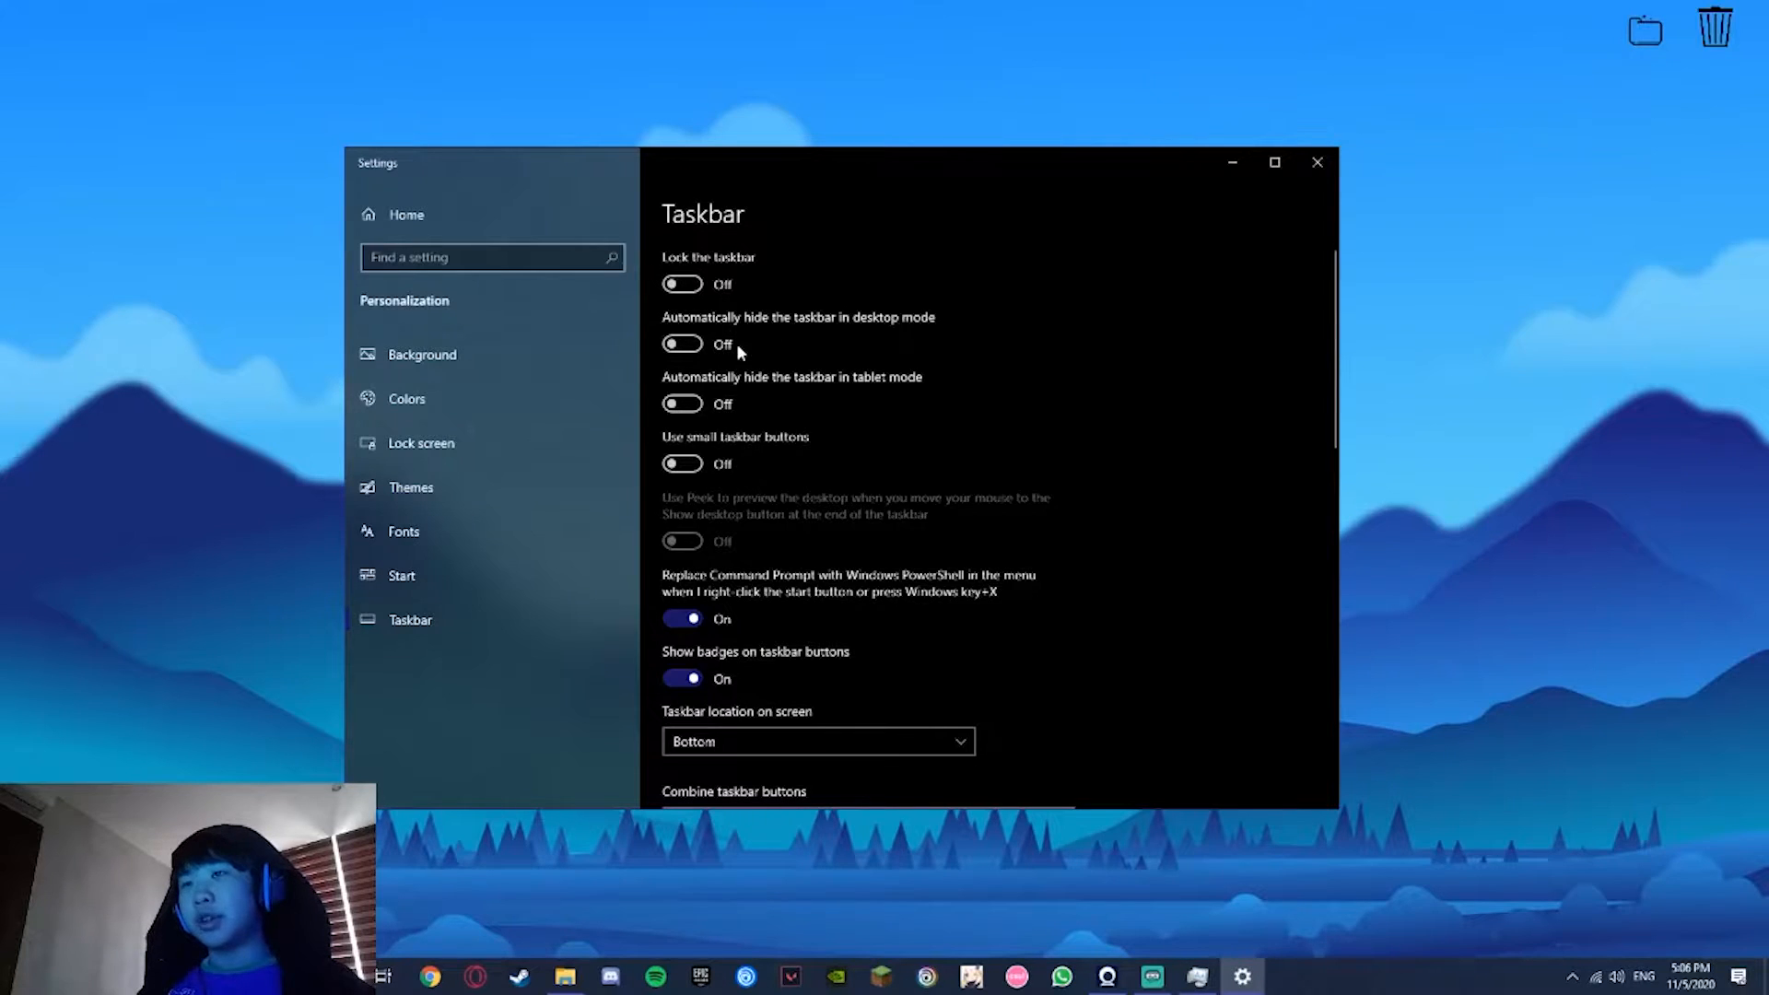
click(693, 343)
click(1338, 164)
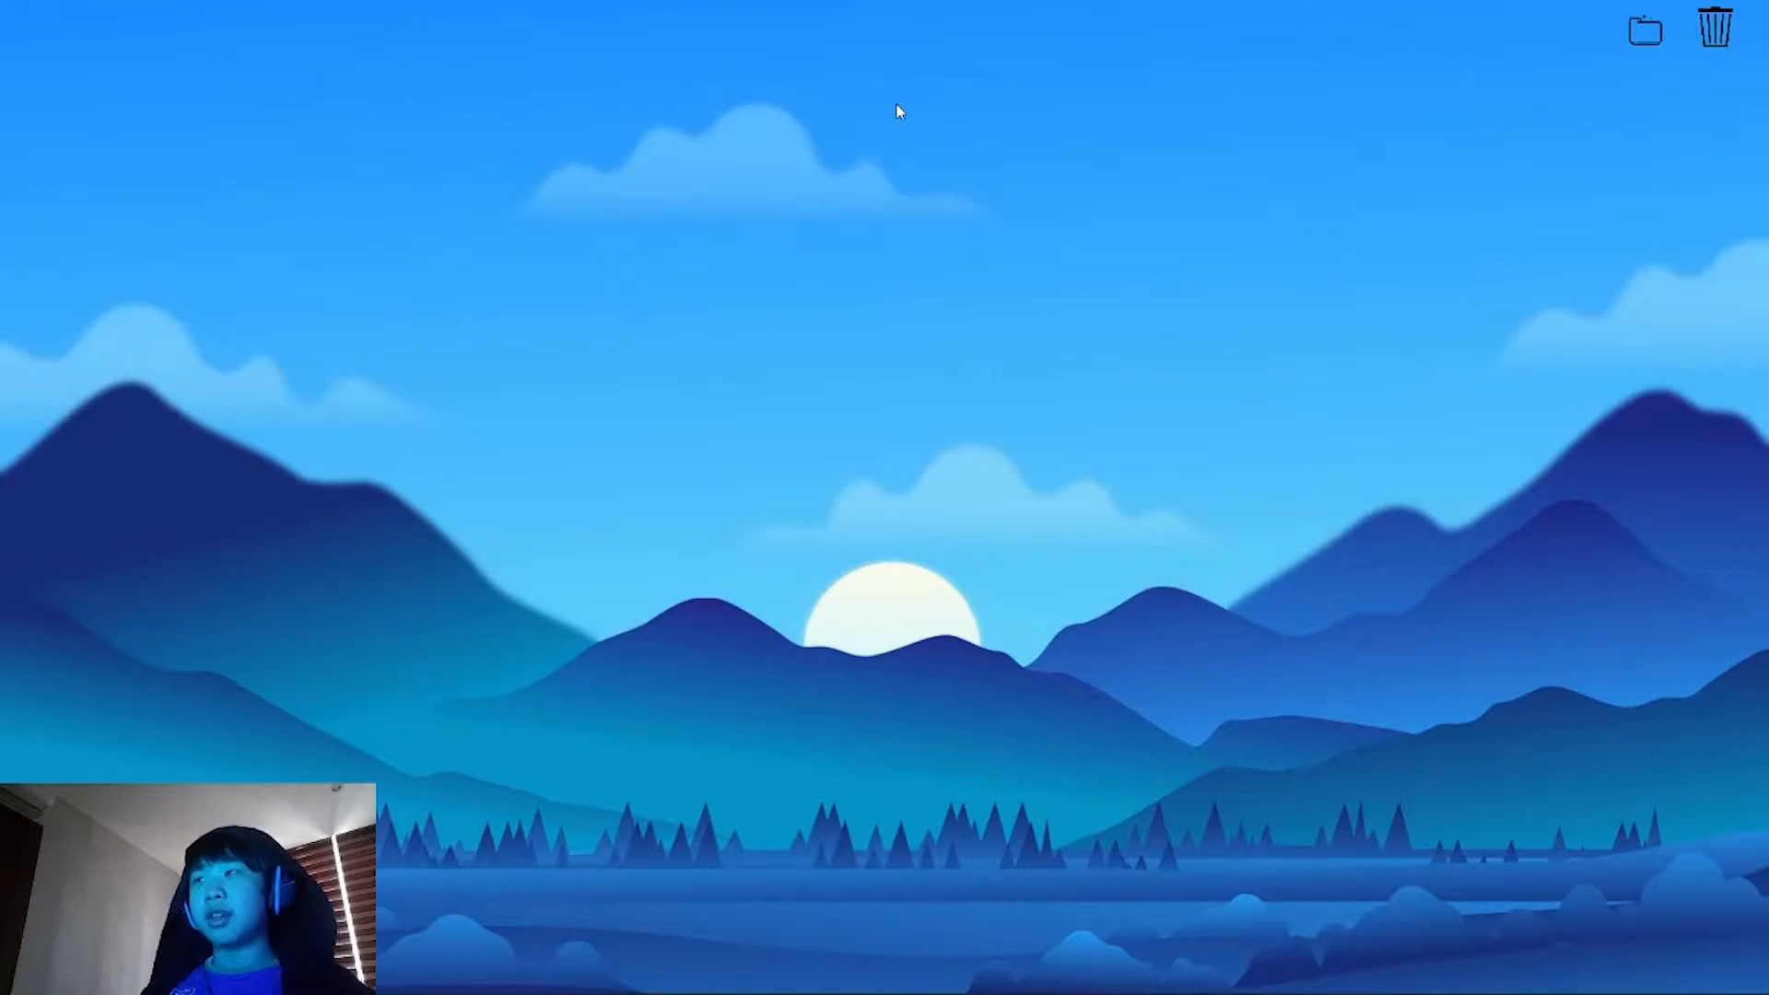
Step: Set the desktop icons to the small size
right_click(1189, 86)
mouse_move(1239, 101)
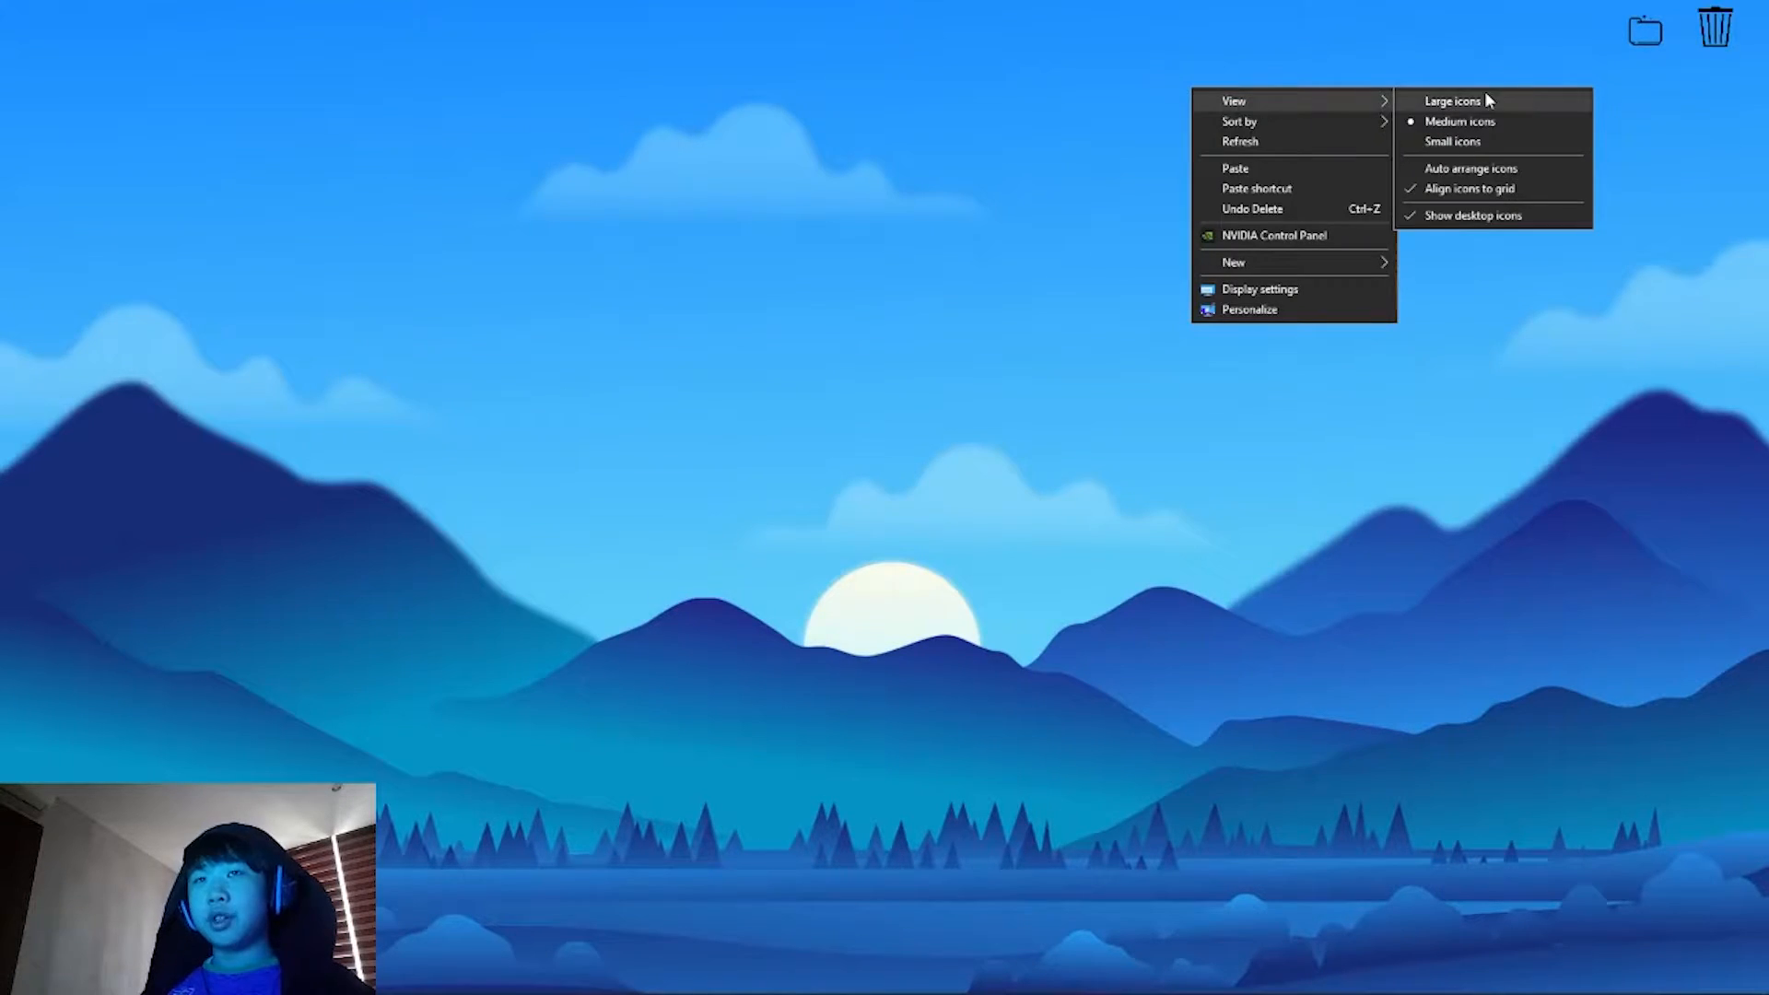
click(1461, 142)
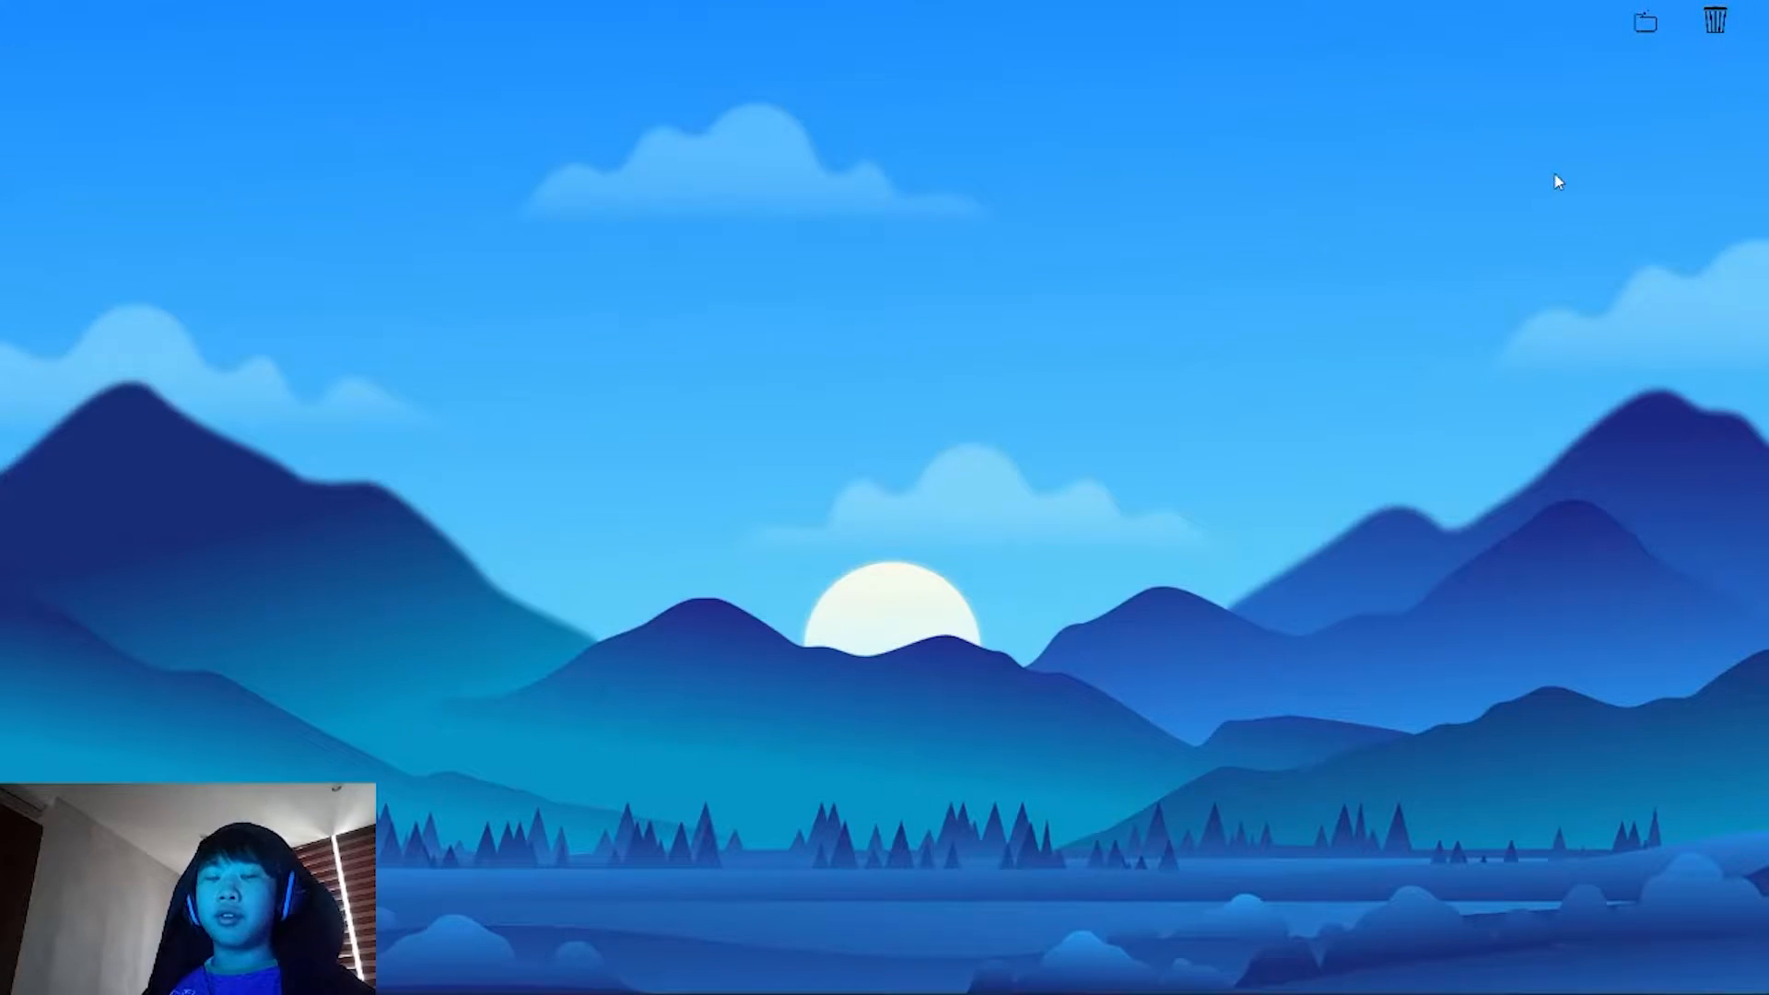
key(super)
key(super)
key(alt+Tab)
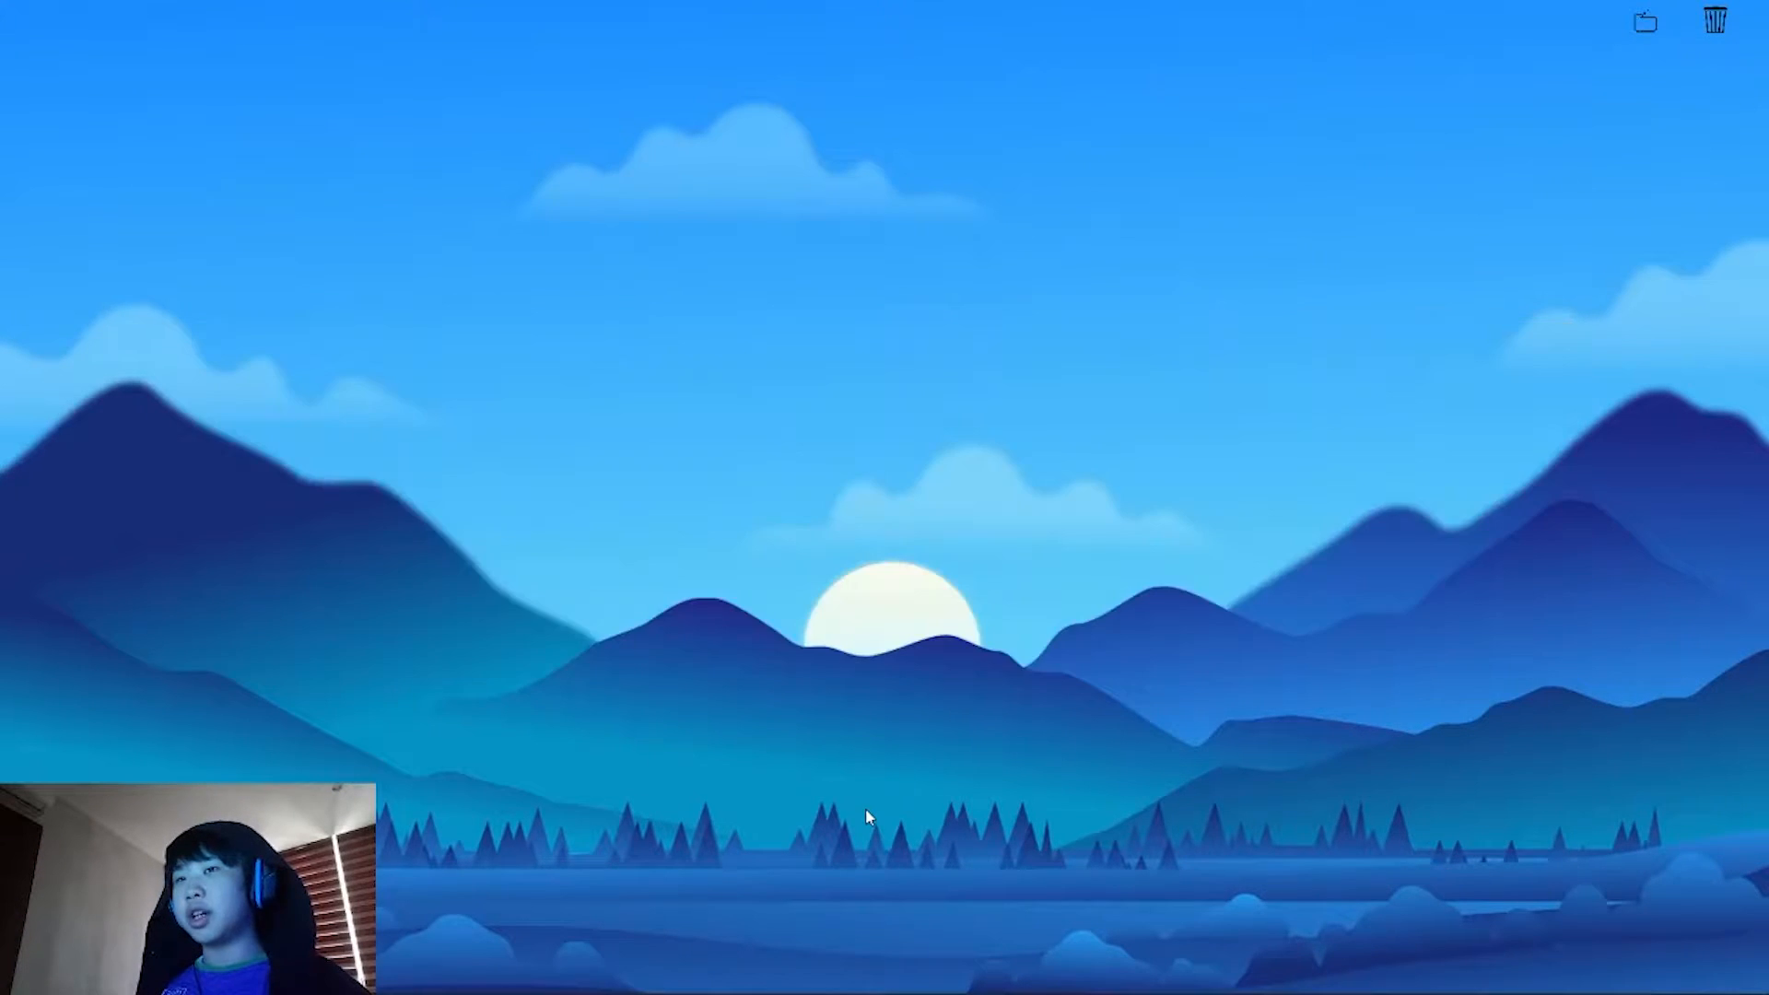
Step: Switch to Chrome and search the web for rainmeter
key(super)
text(chrome)
key(Return)
text(rainmeter)
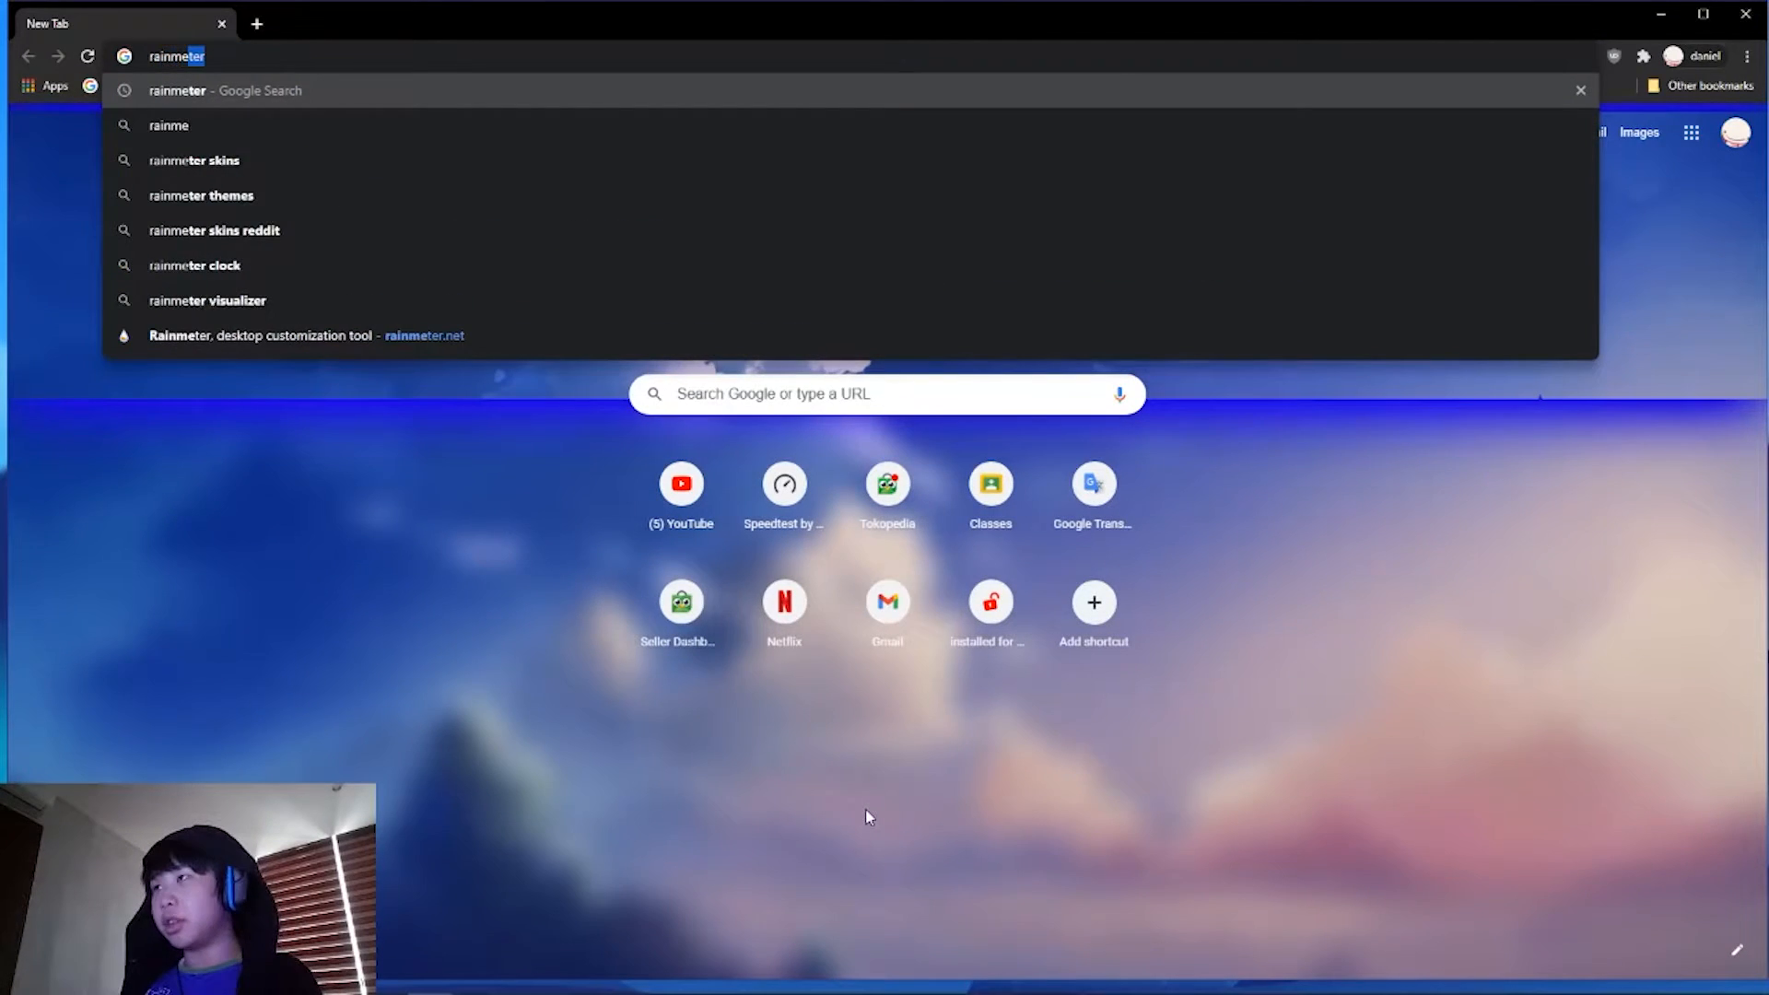
key(Return)
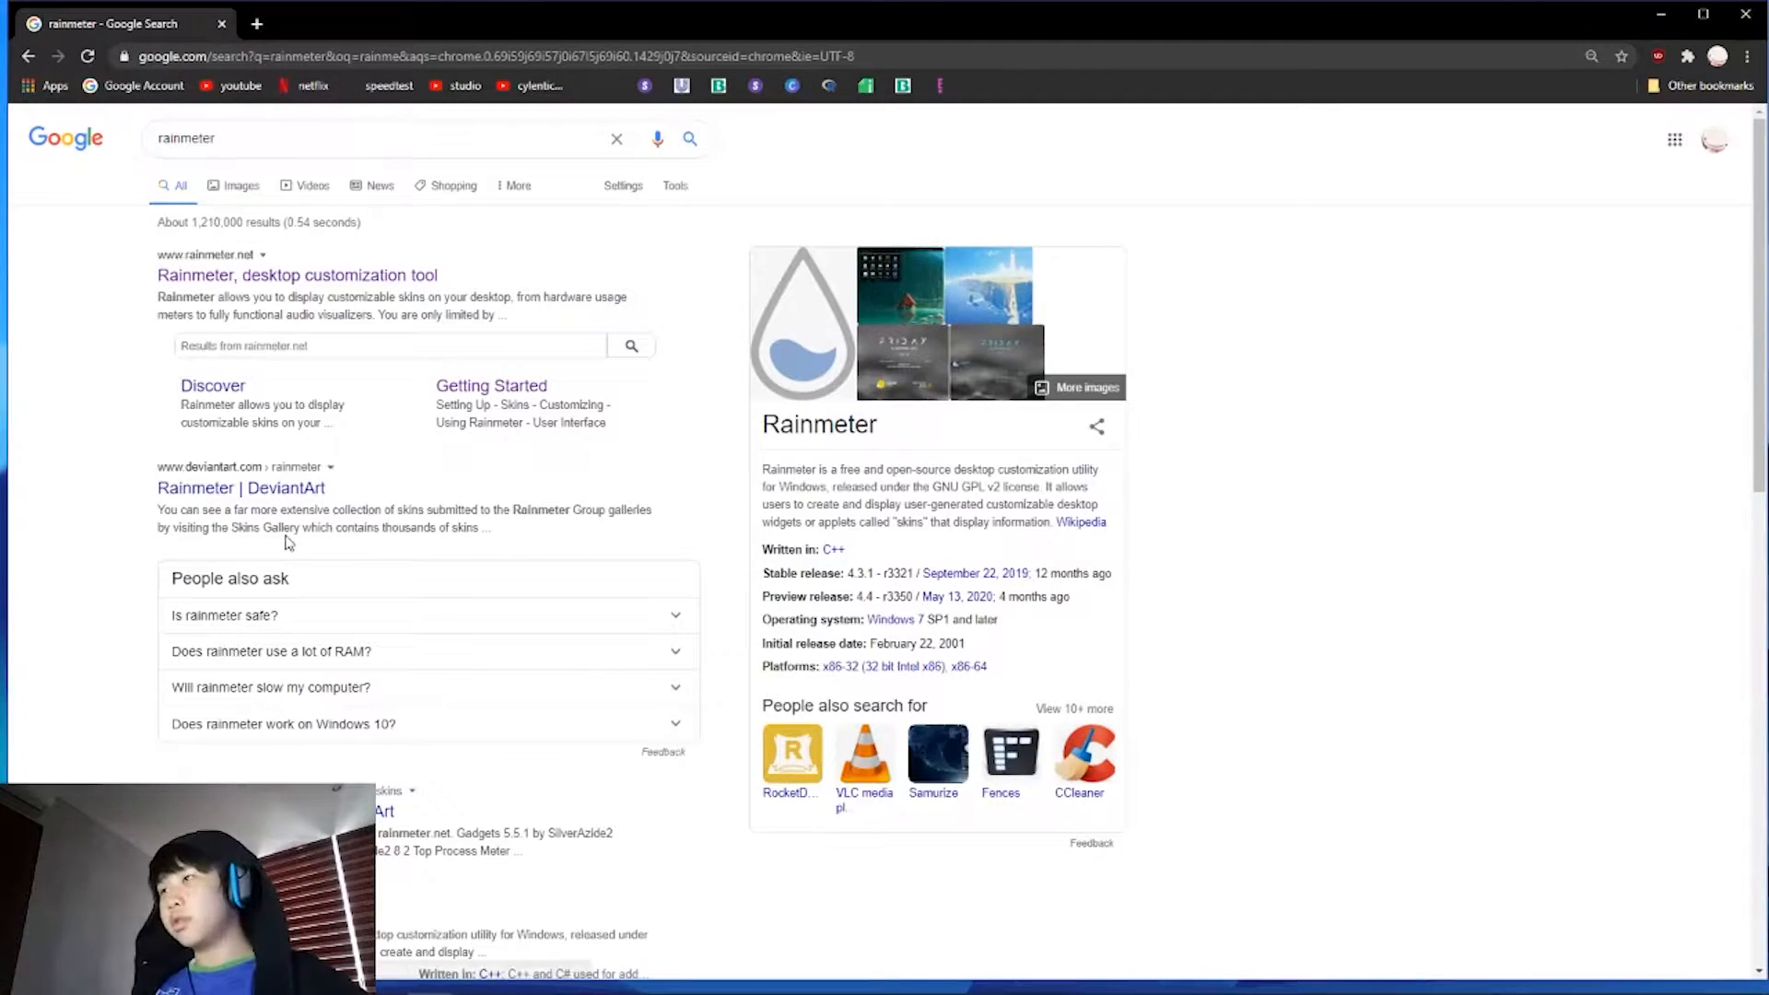
Step: Download the Rainmeter 4.3.1 Final Release from rainmeter.net and show the browser's download list
click(309, 274)
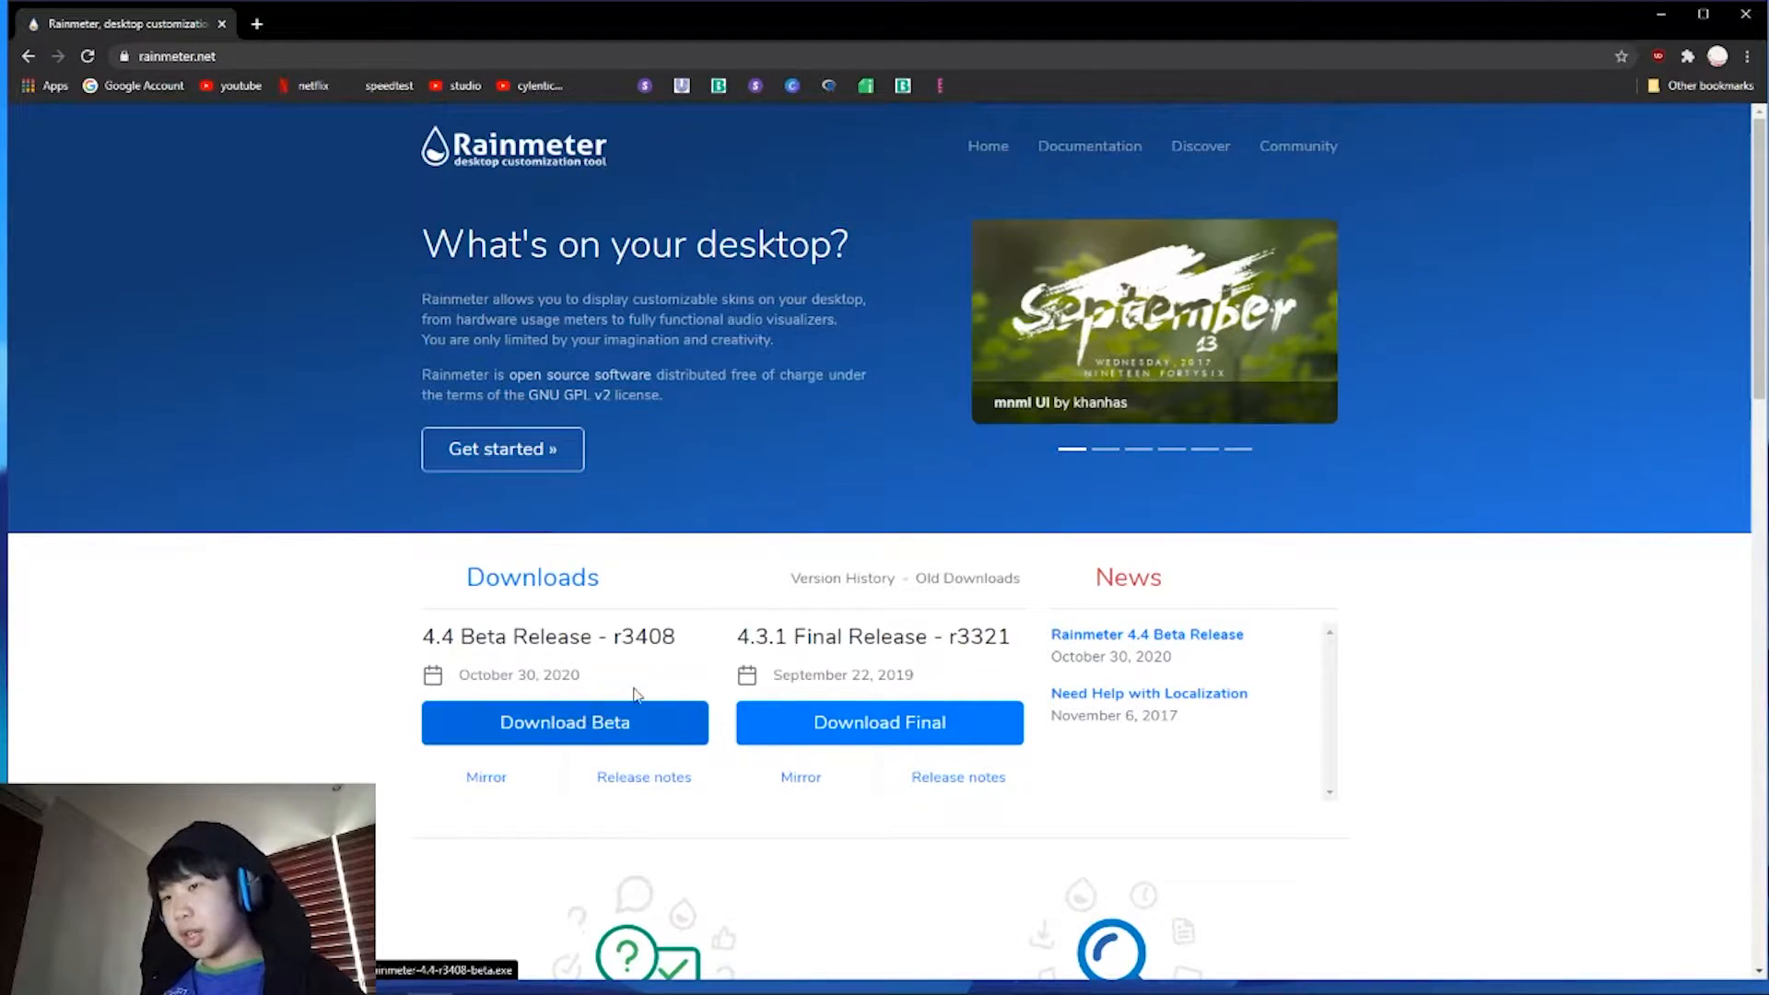
click(827, 719)
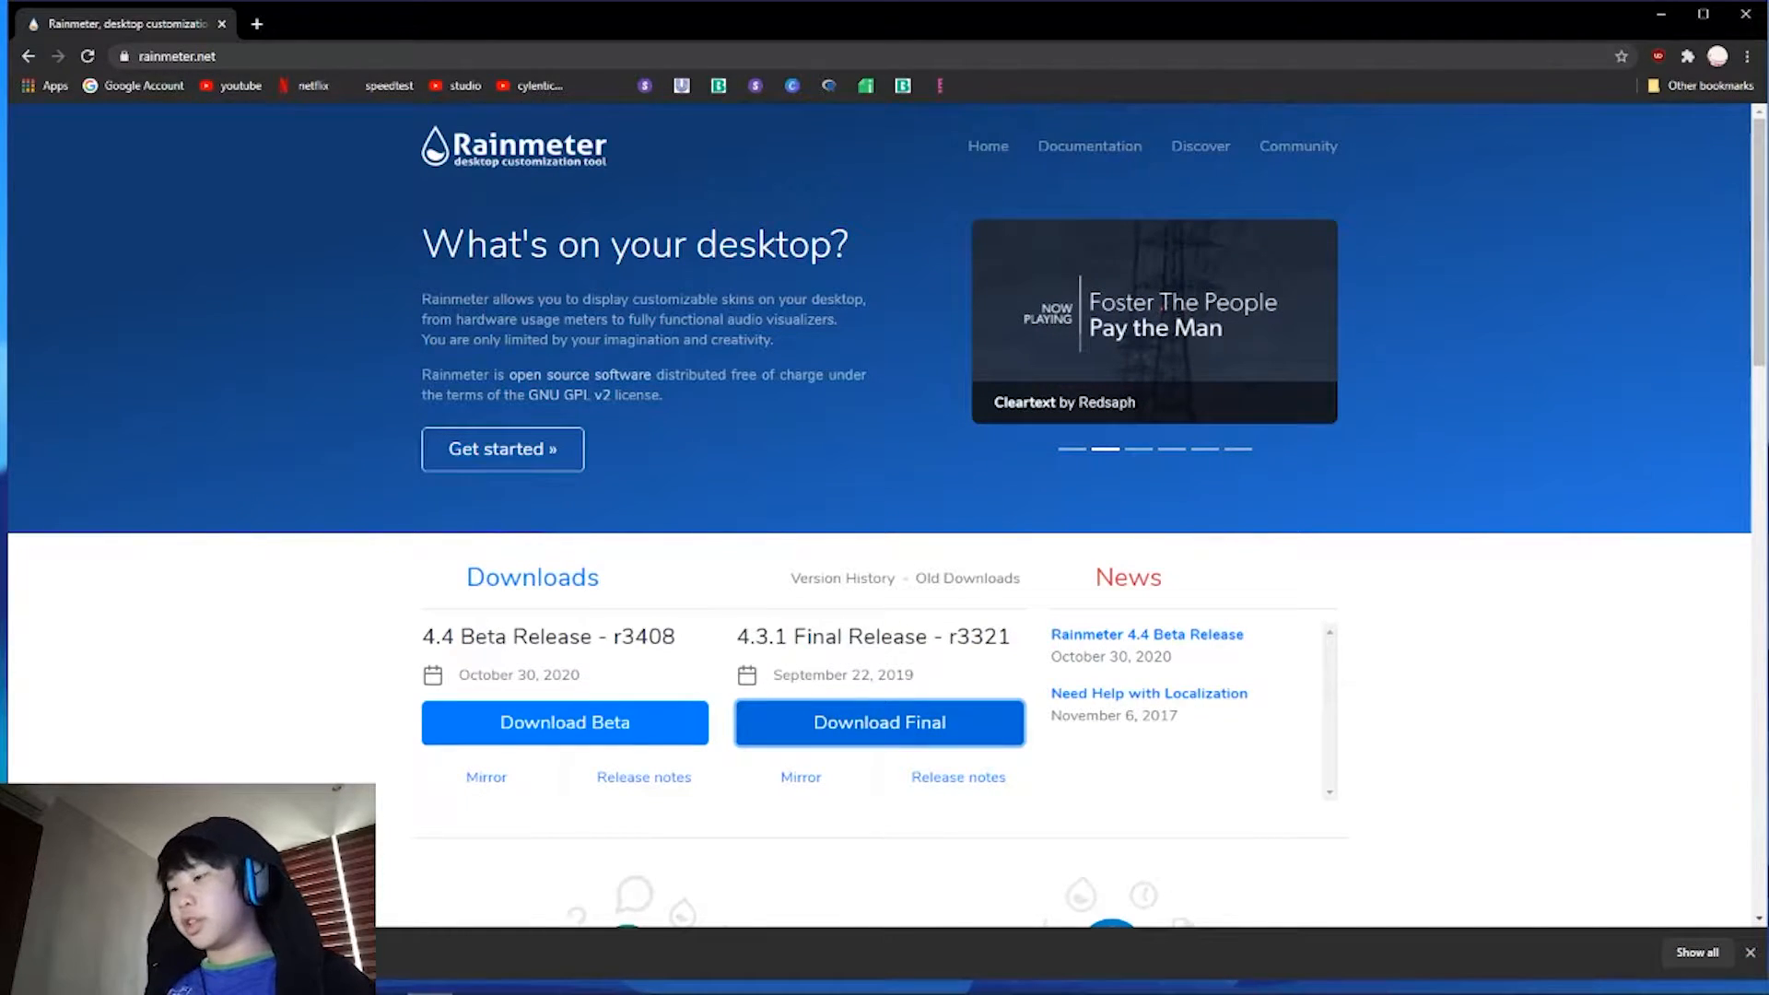
key(ctrl+j)
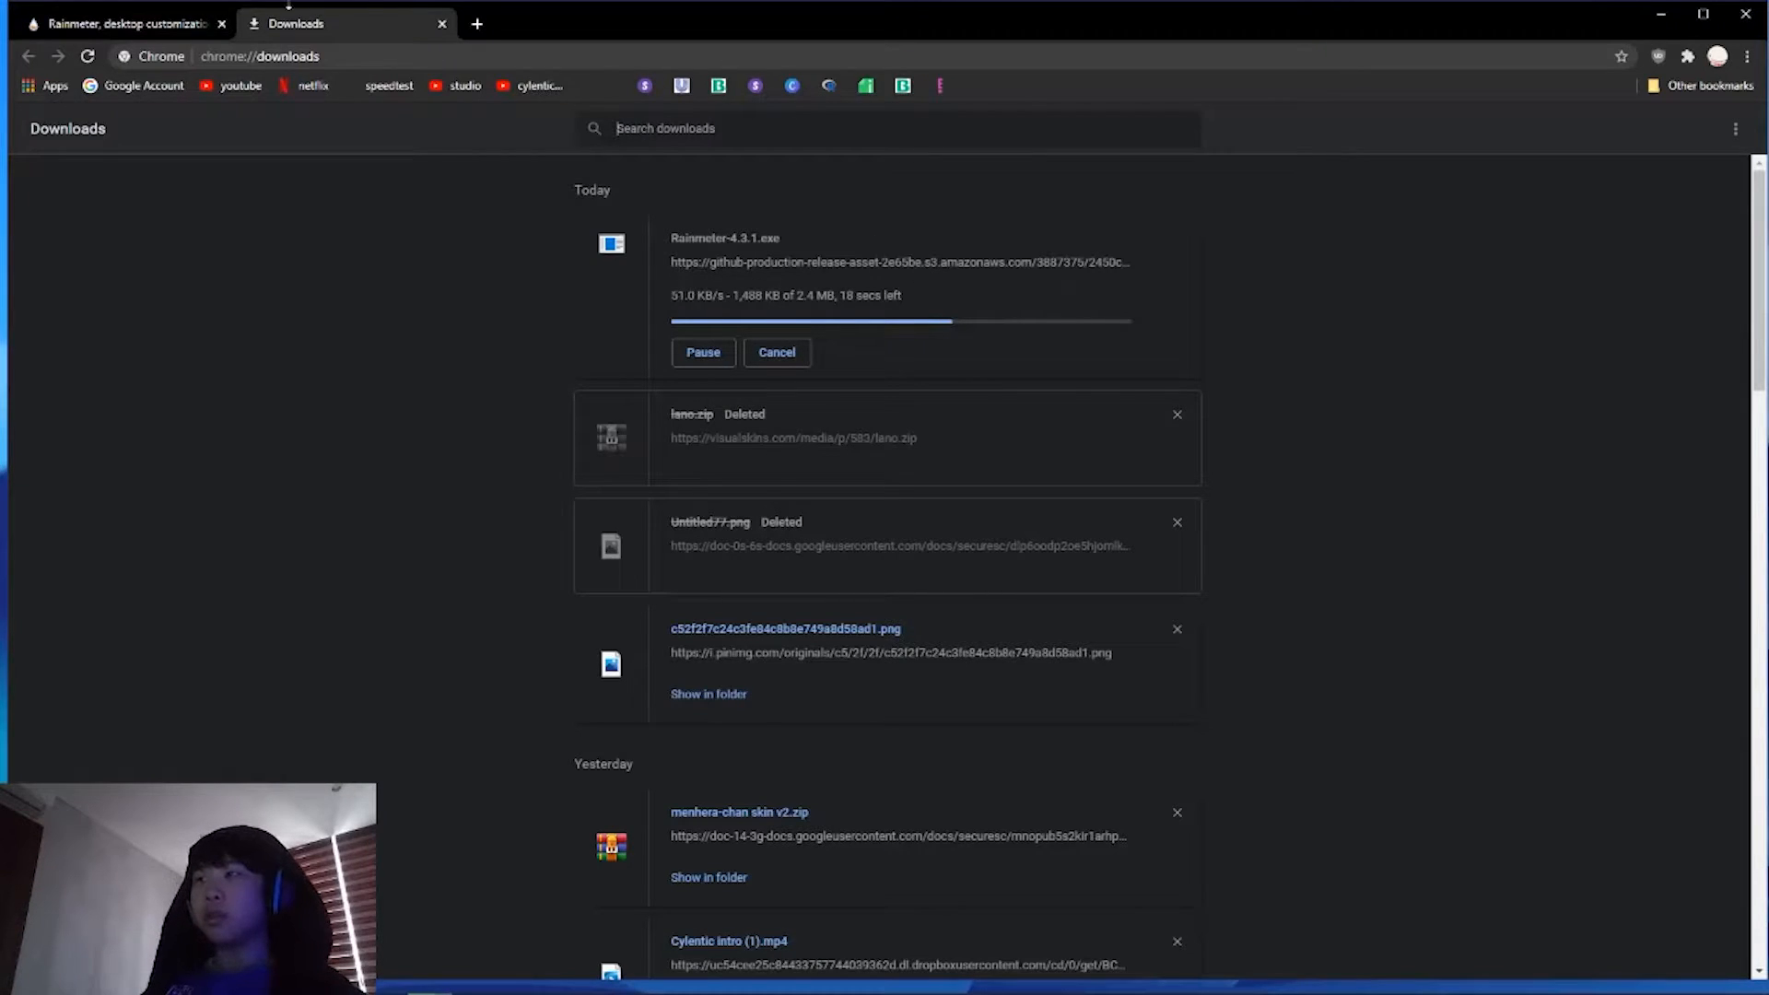
Step: Switch to File Explorer to look over the folders in rainmeter skins, and return to the browser's download list
key(alt+Tab)
key(Tab)
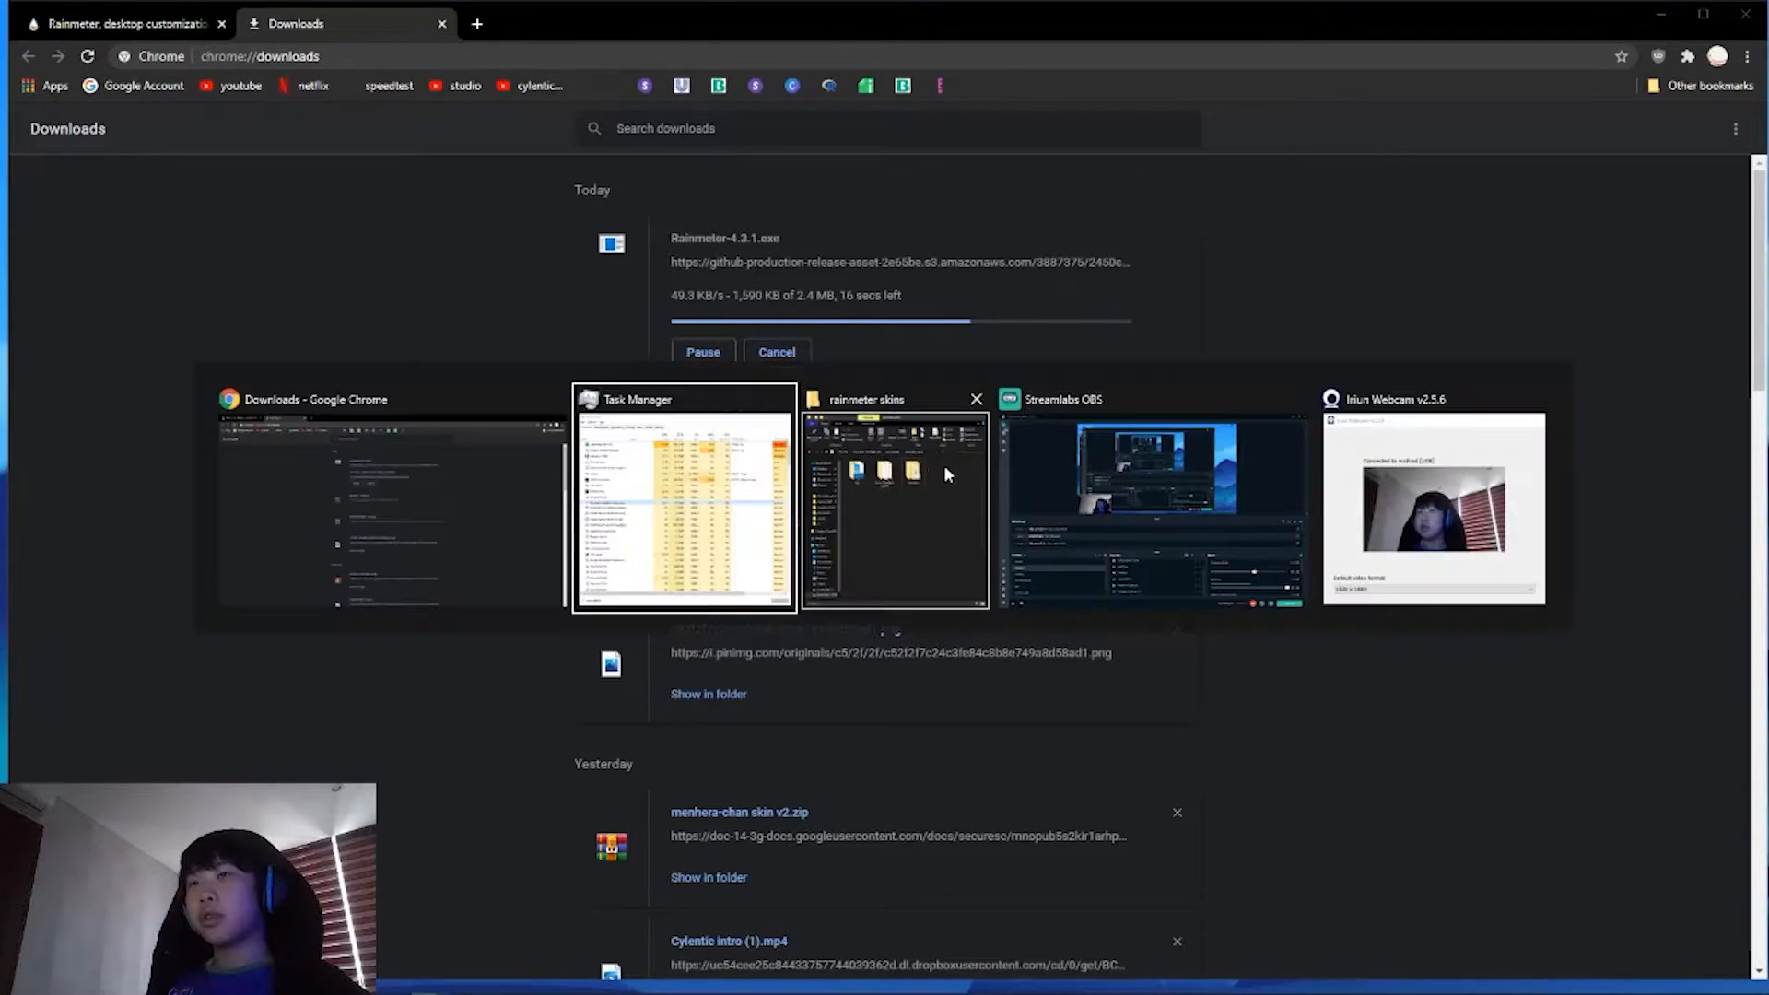
drag(557, 532, 368, 331)
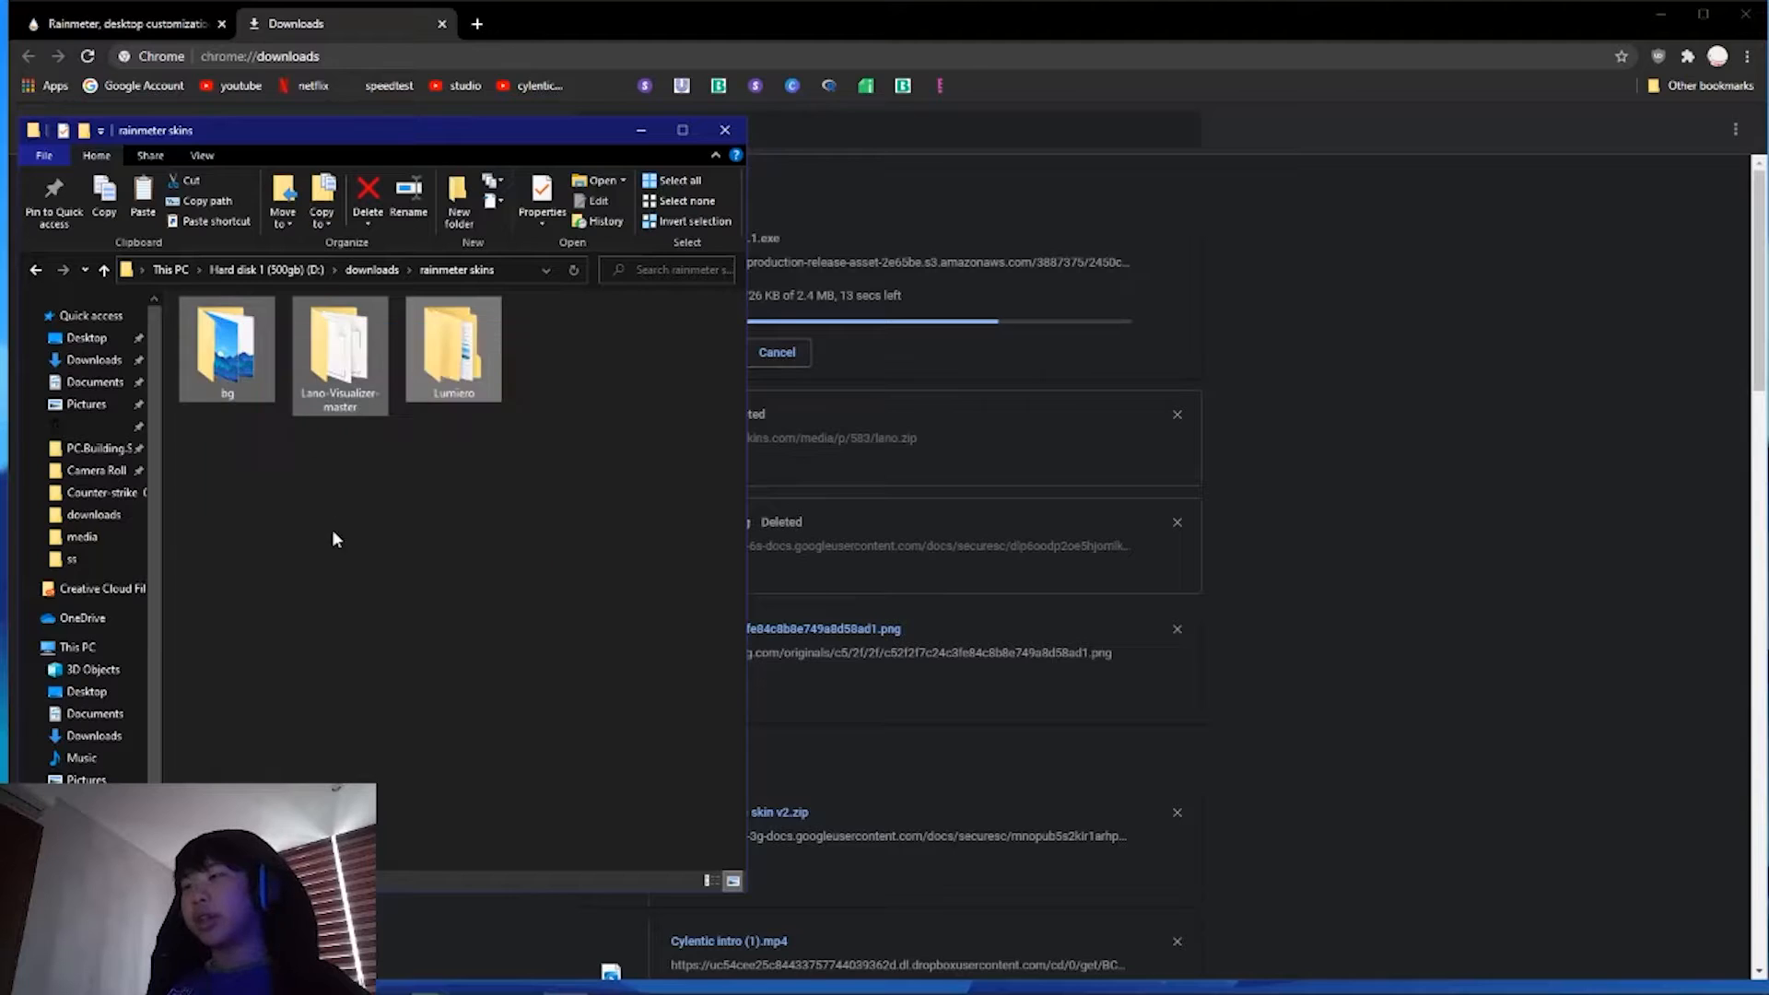
drag(340, 555, 451, 354)
drag(378, 537, 489, 378)
drag(355, 554, 437, 336)
click(458, 563)
drag(499, 130, 606, 131)
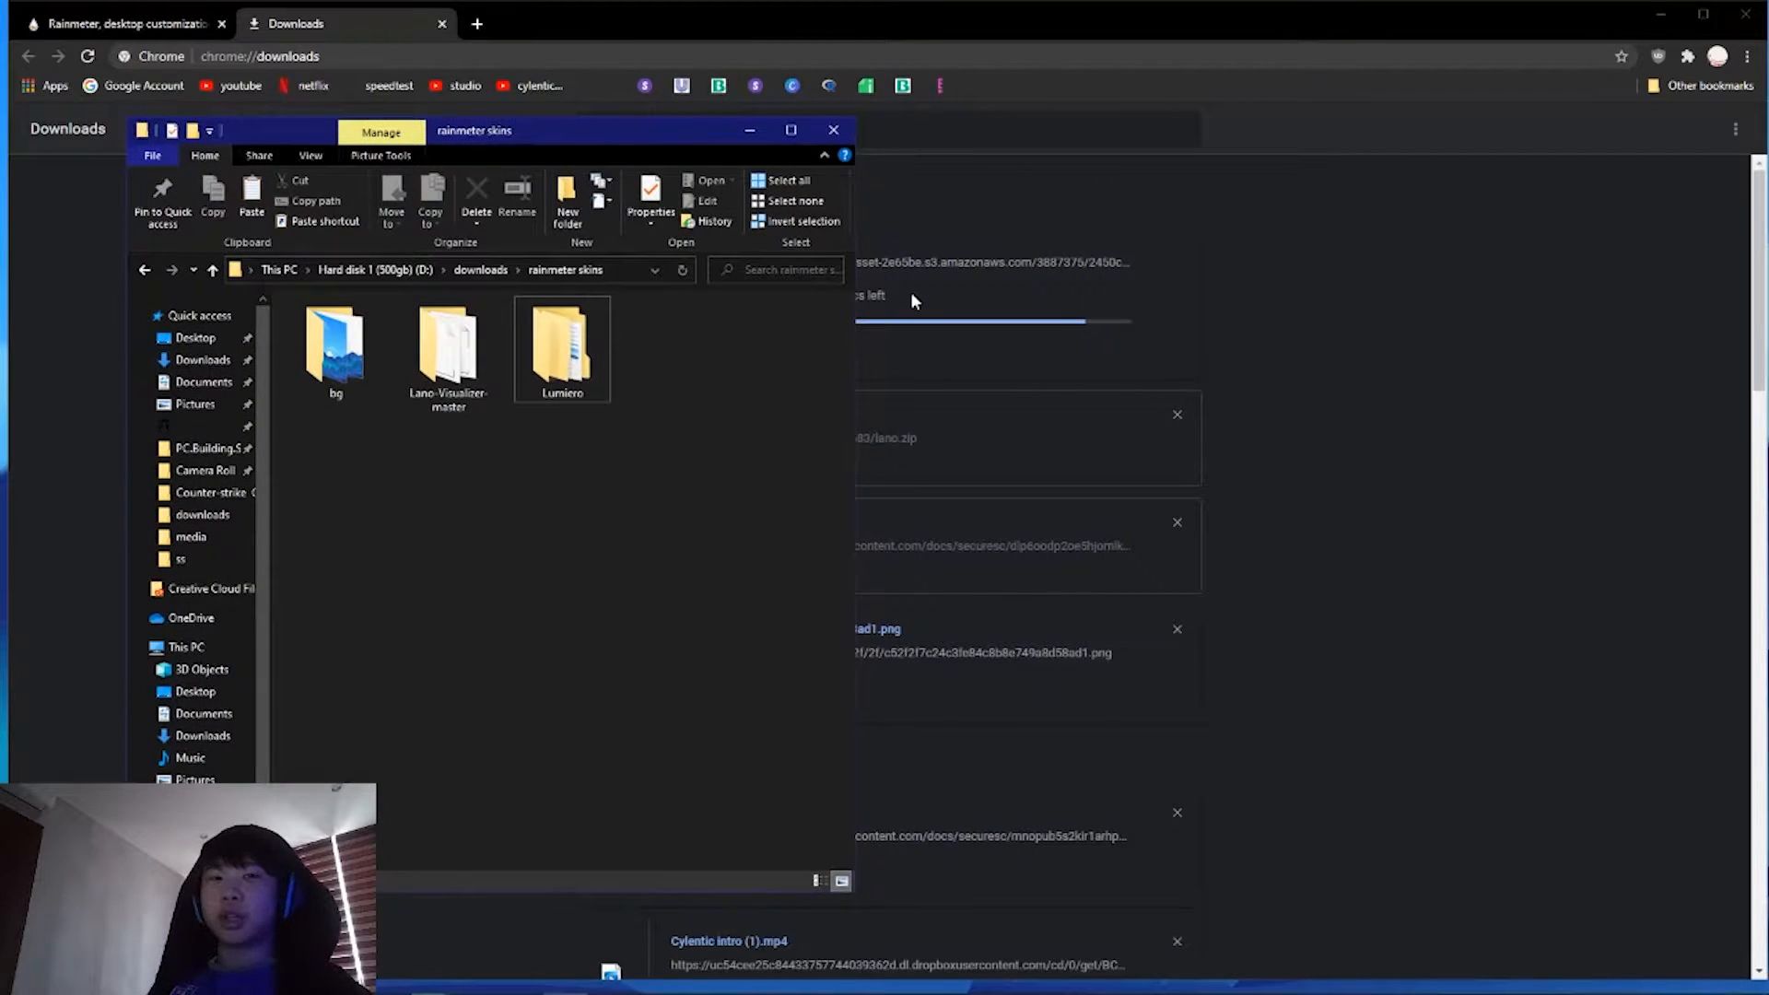
drag(615, 466, 390, 337)
drag(454, 487, 583, 294)
click(581, 511)
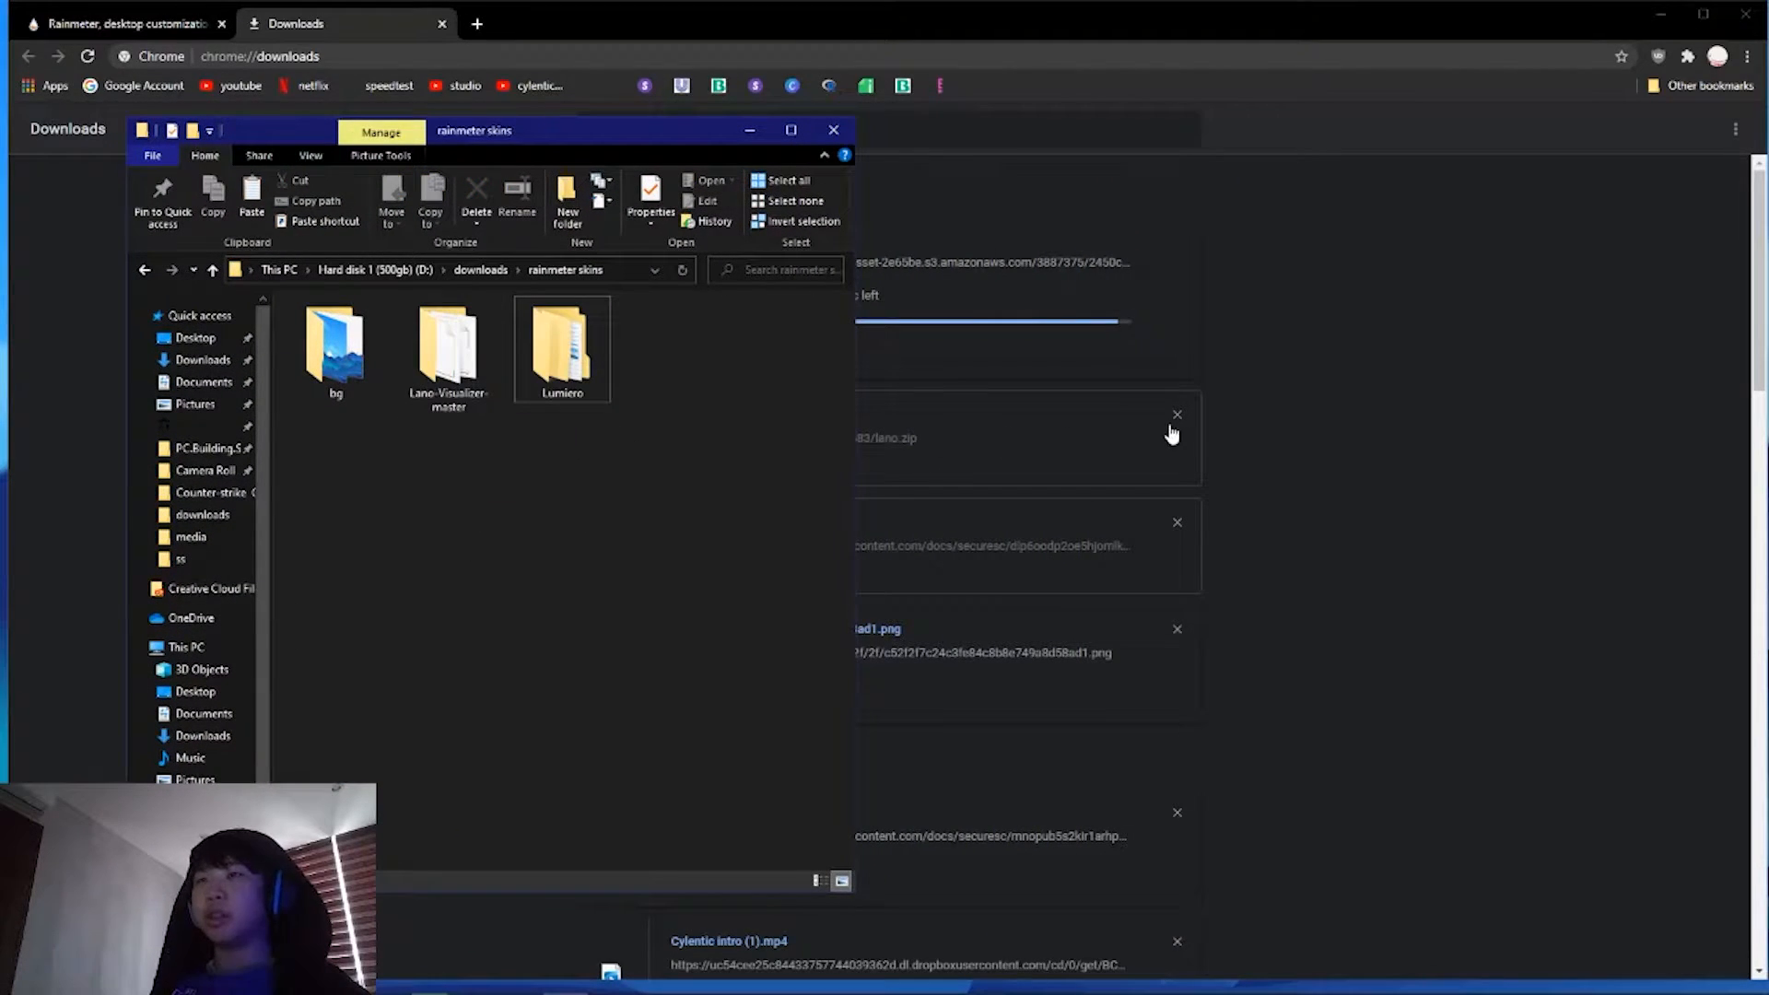
click(1403, 517)
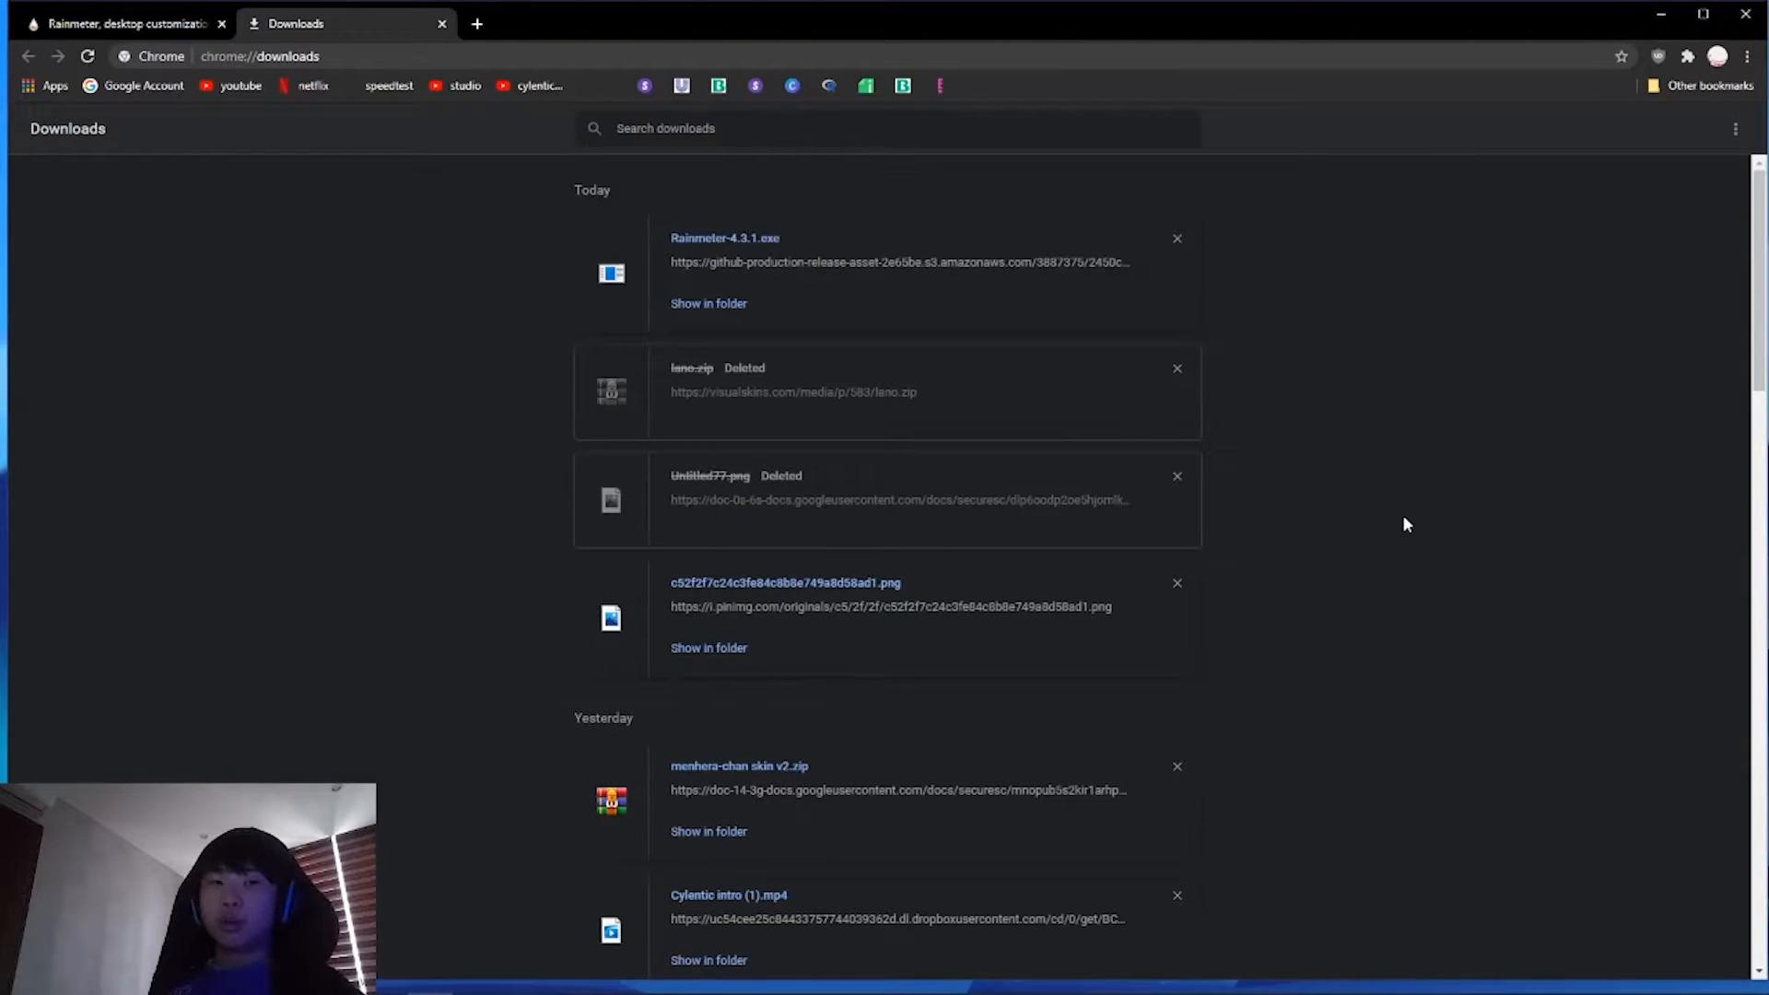
Step: Run the downloaded Rainmeter-4.3.1.exe and choose English as the installer language
click(730, 241)
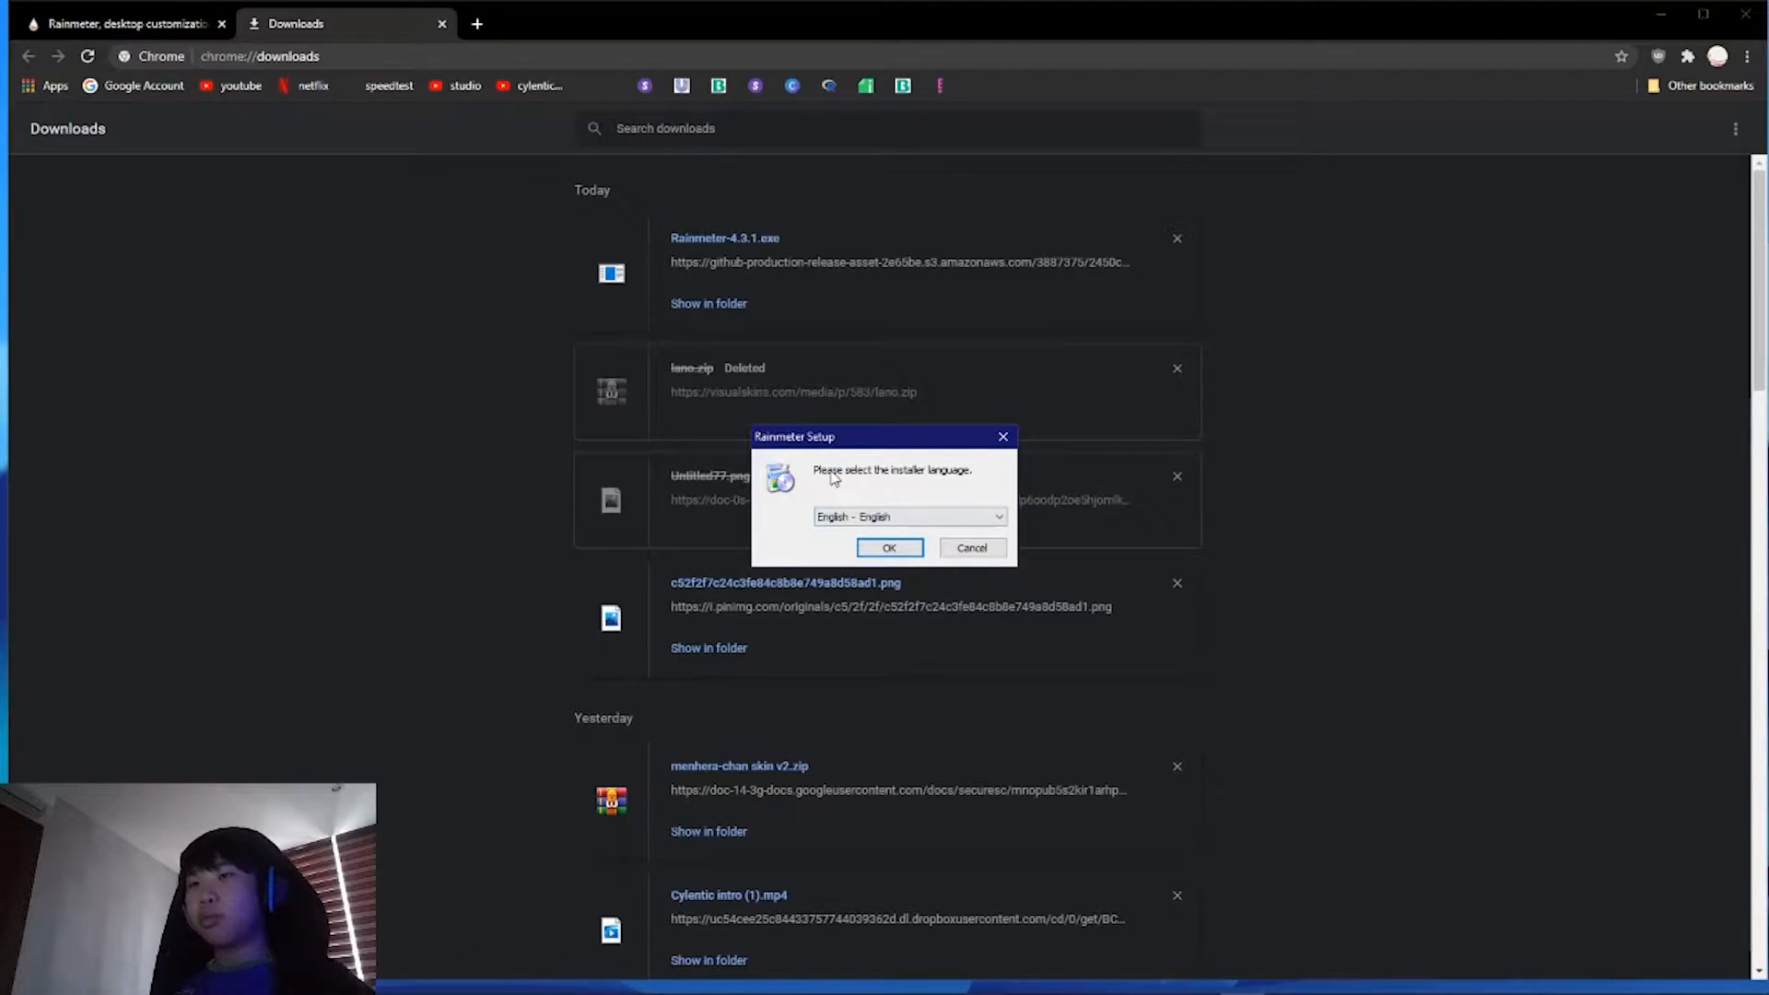
click(917, 518)
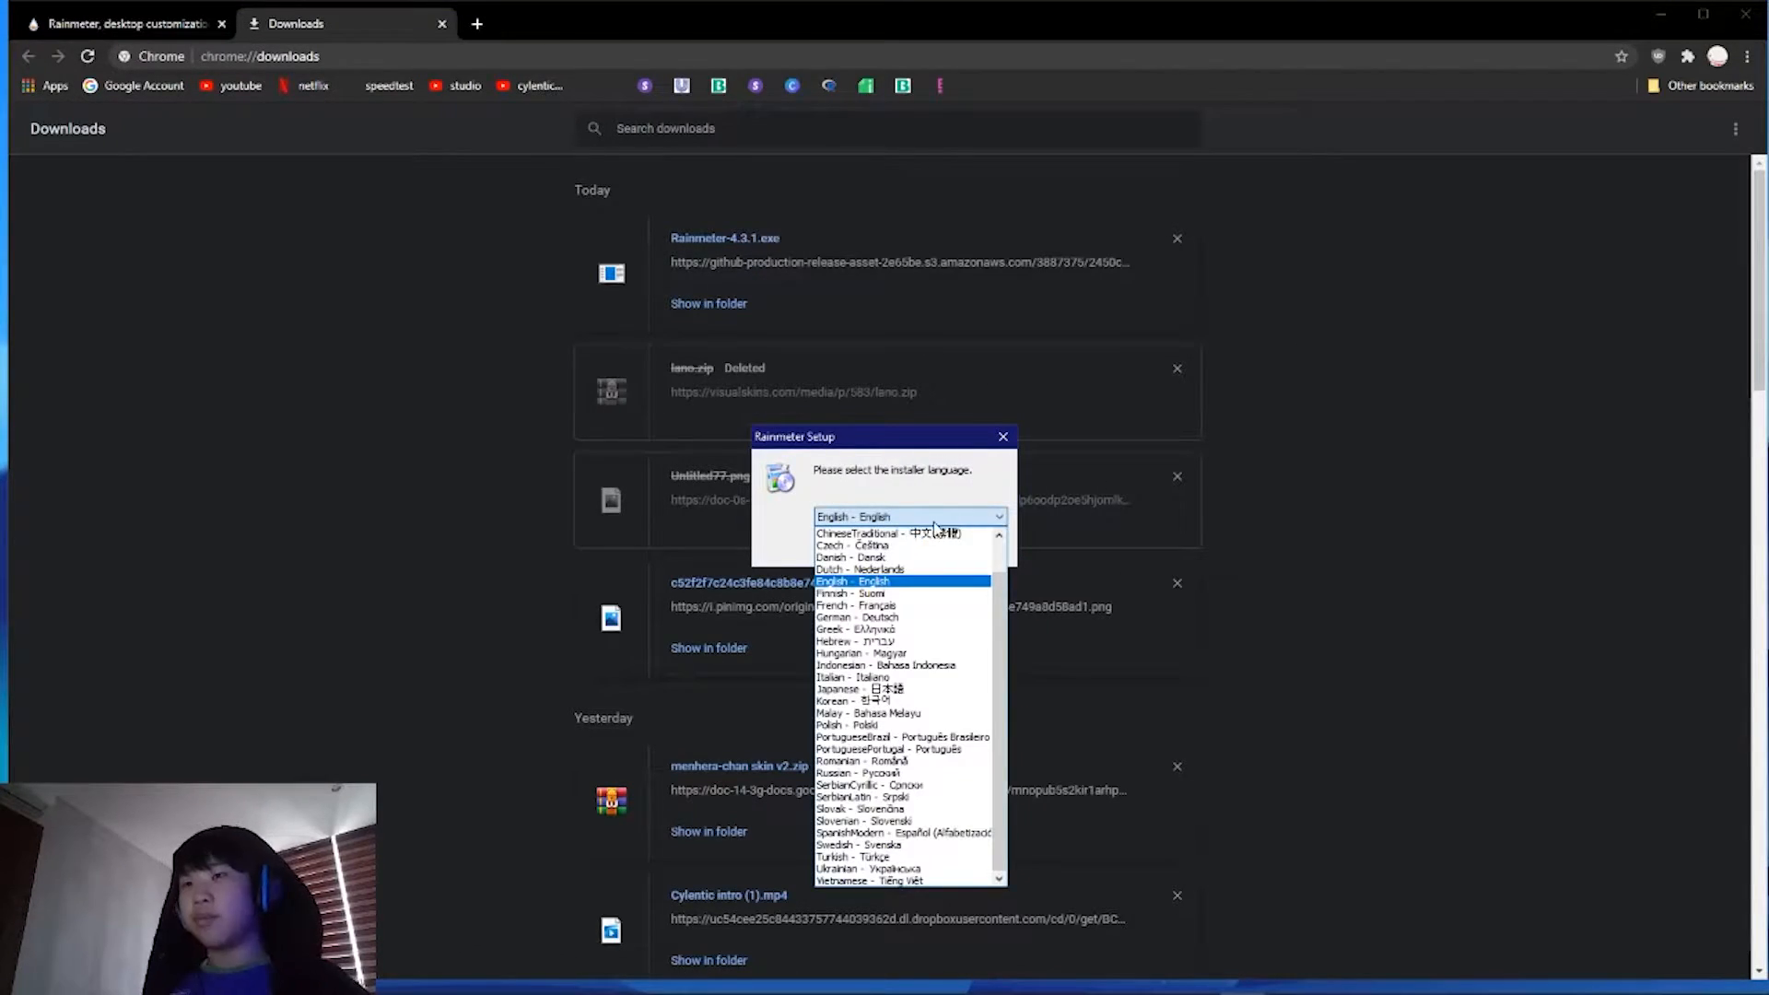
click(931, 581)
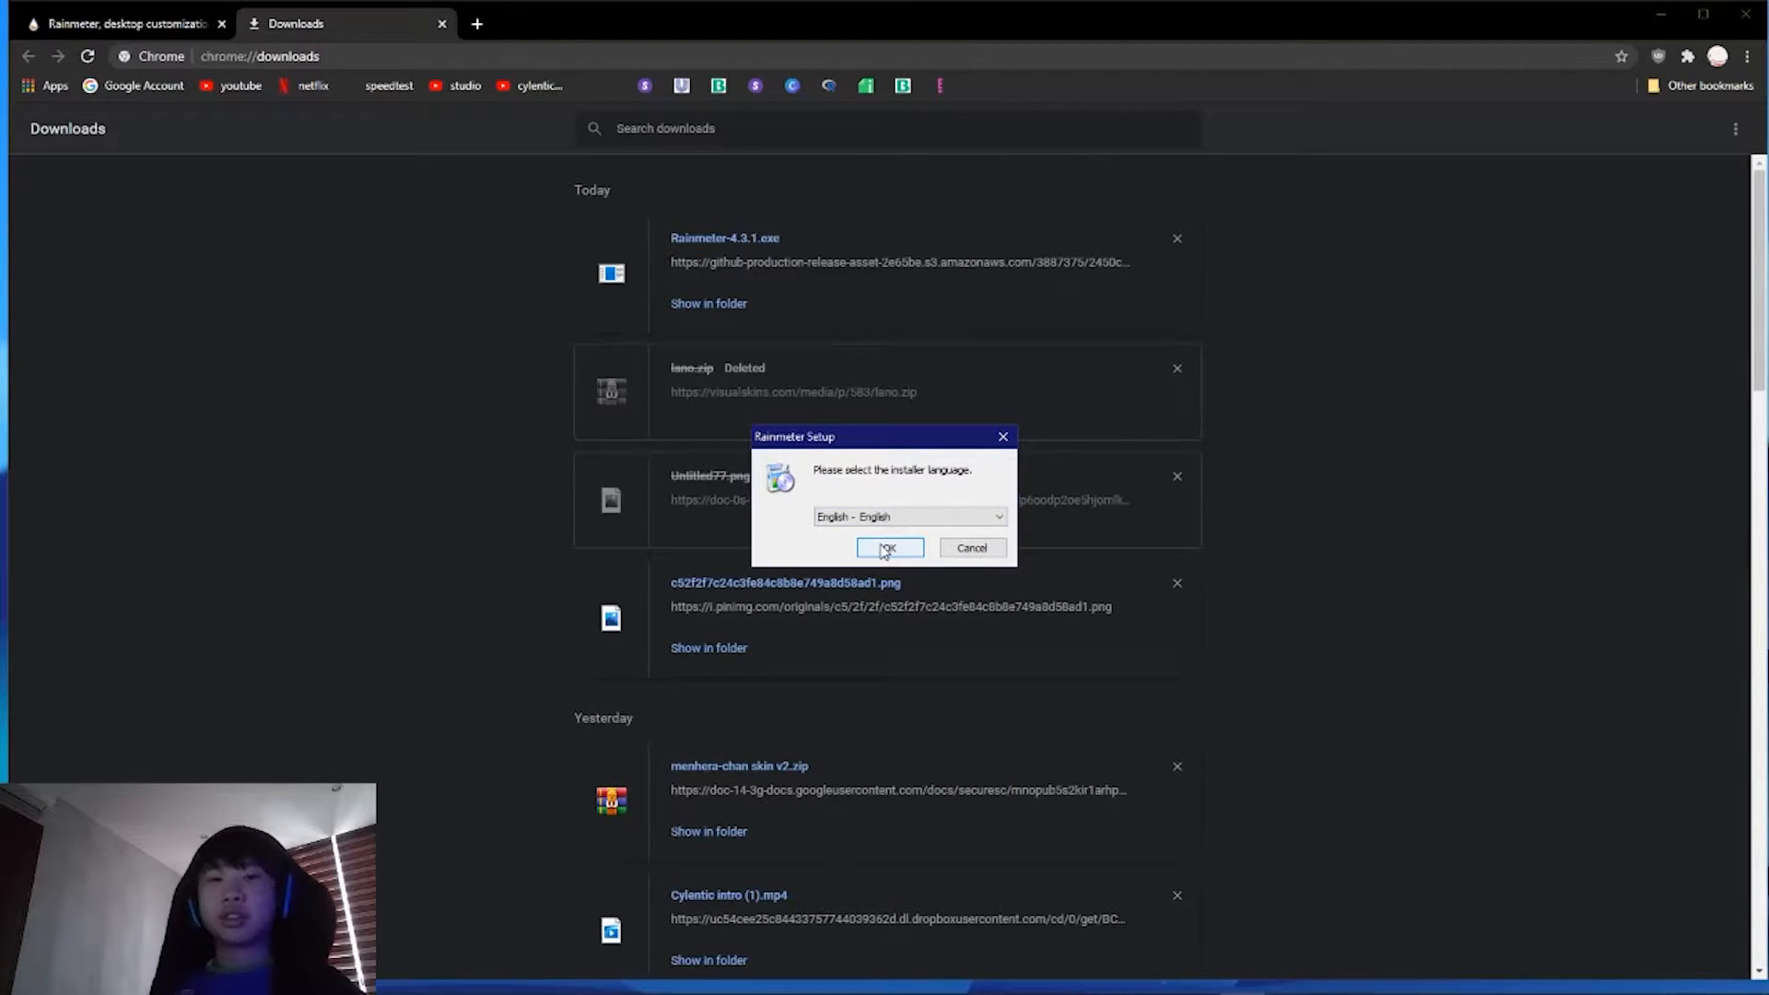
click(885, 549)
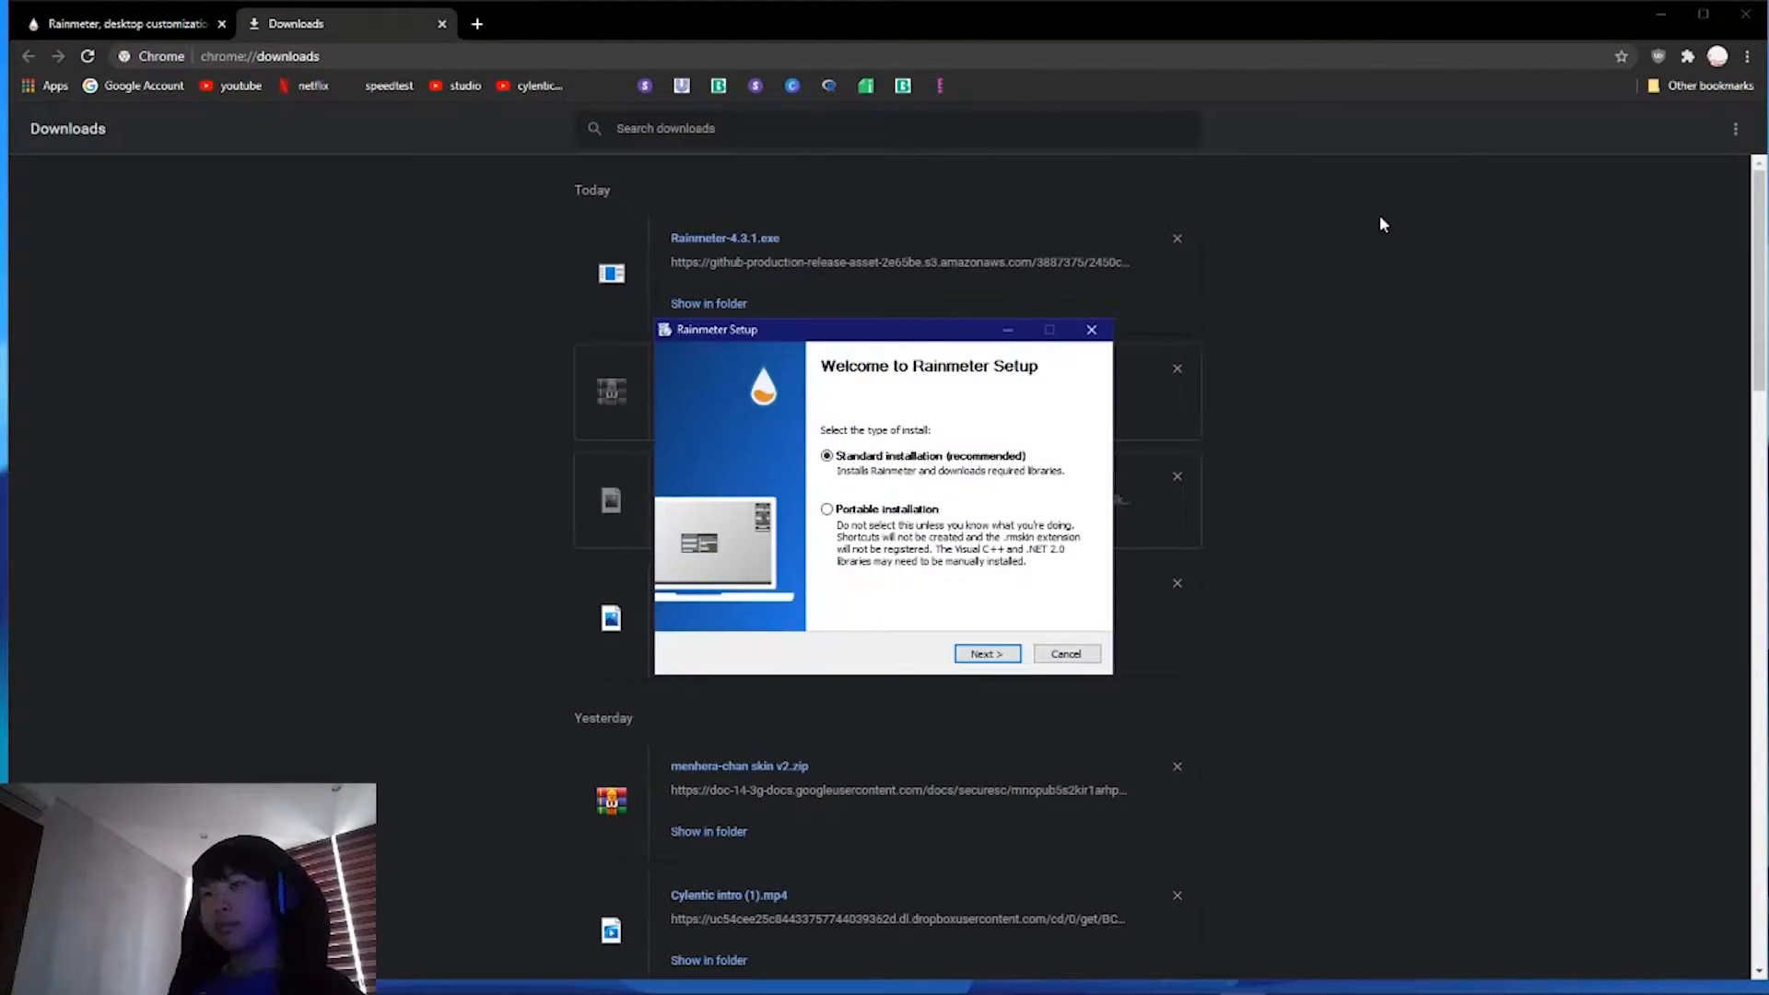
Step: Close the browser and continue Rainmeter Setup with the standard installation
click(1744, 13)
drag(915, 343, 986, 296)
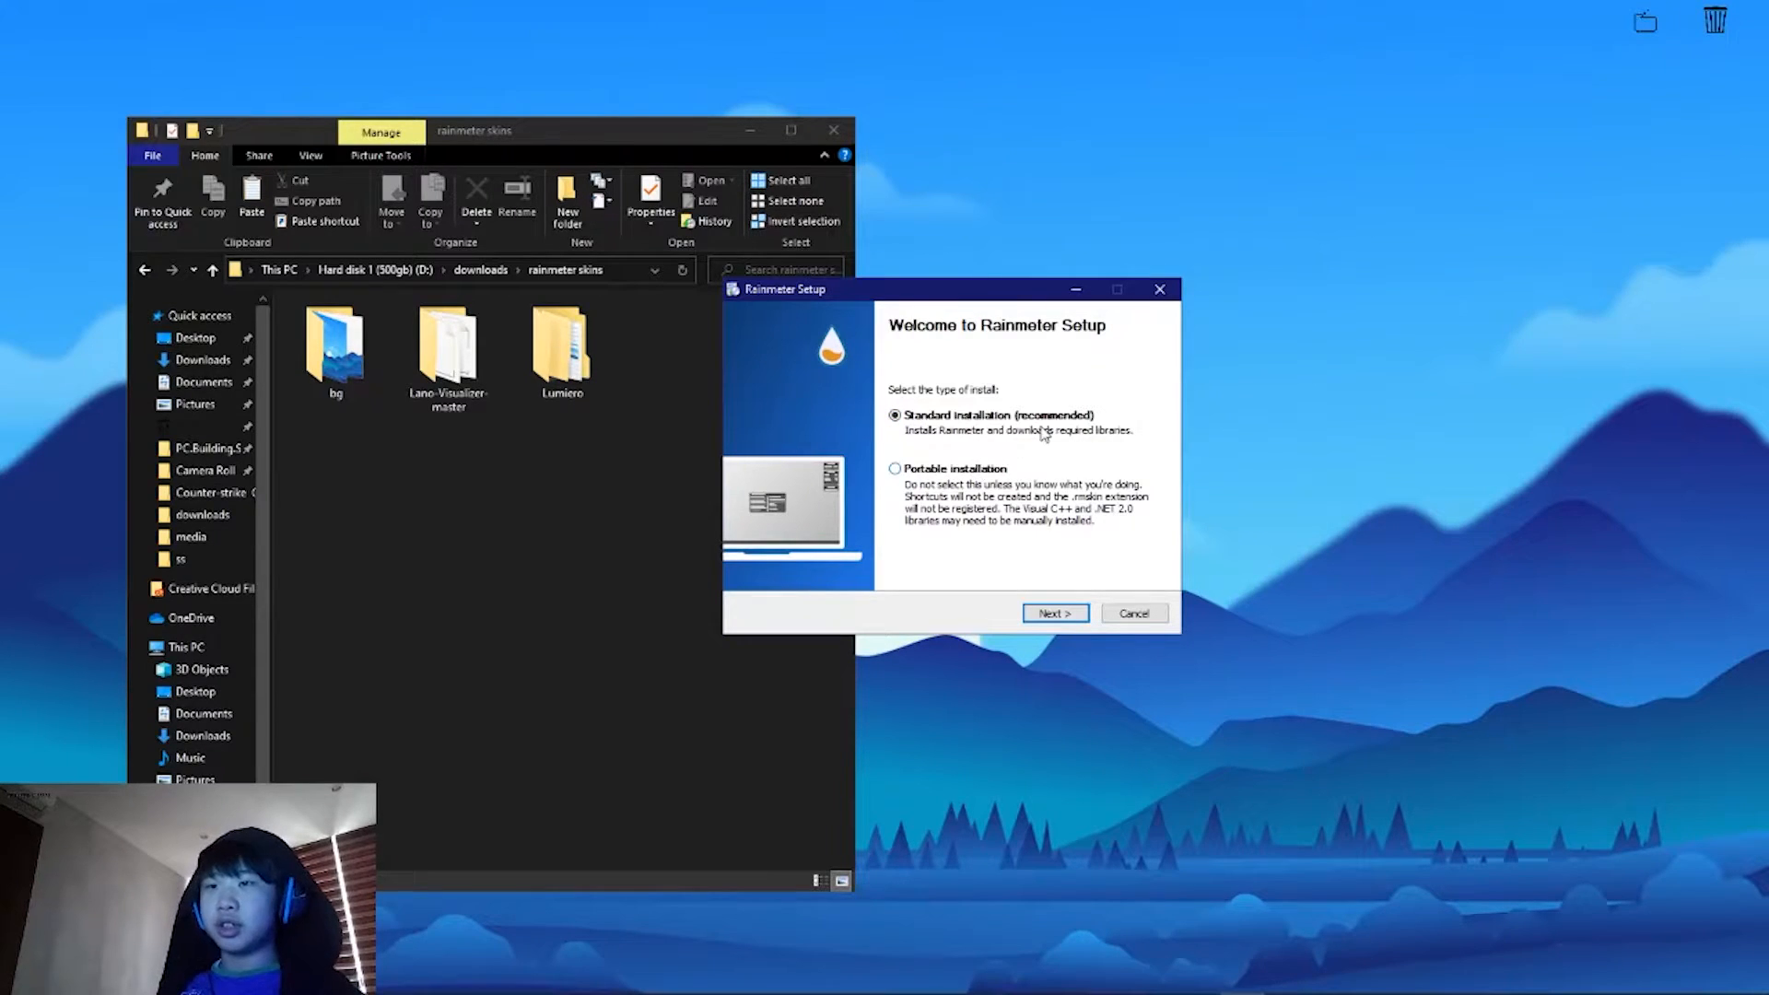
click(1054, 614)
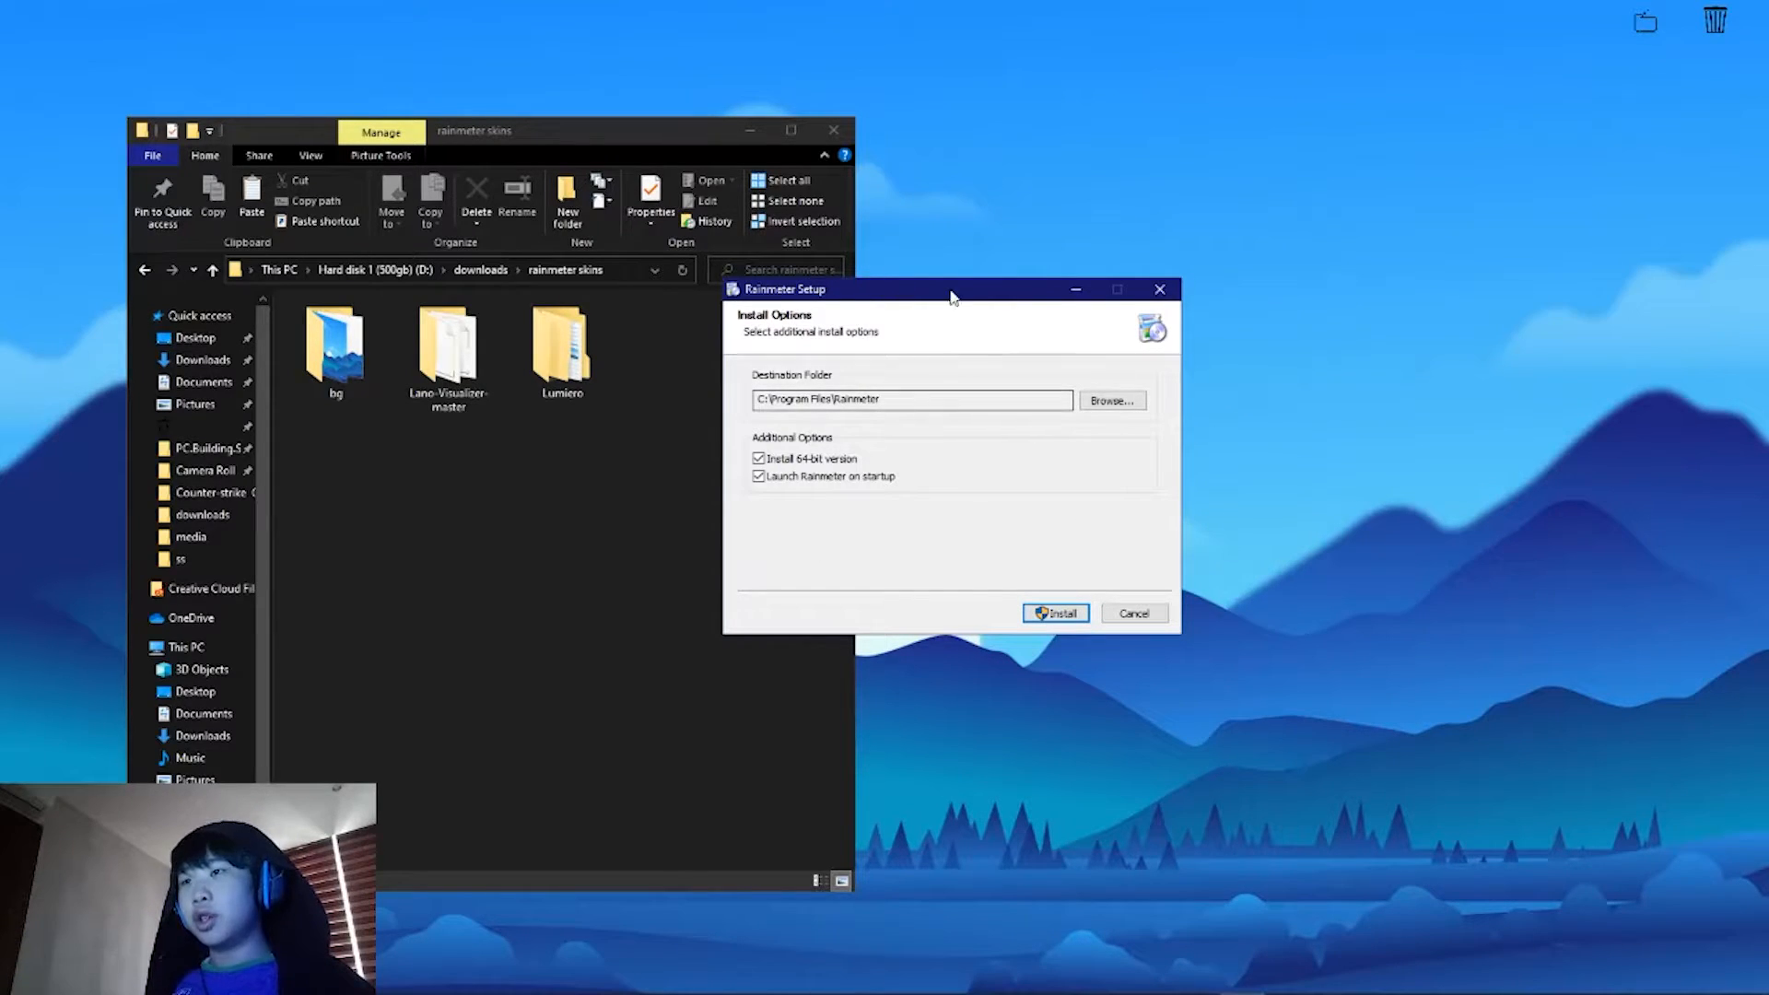
Step: Set the destination folder to C:\ and start the installation with the 64-bit version and launch on startup enabled
click(1102, 402)
drag(811, 362, 379, 363)
scroll(414, 625, down, 5)
scroll(413, 625, up, 10)
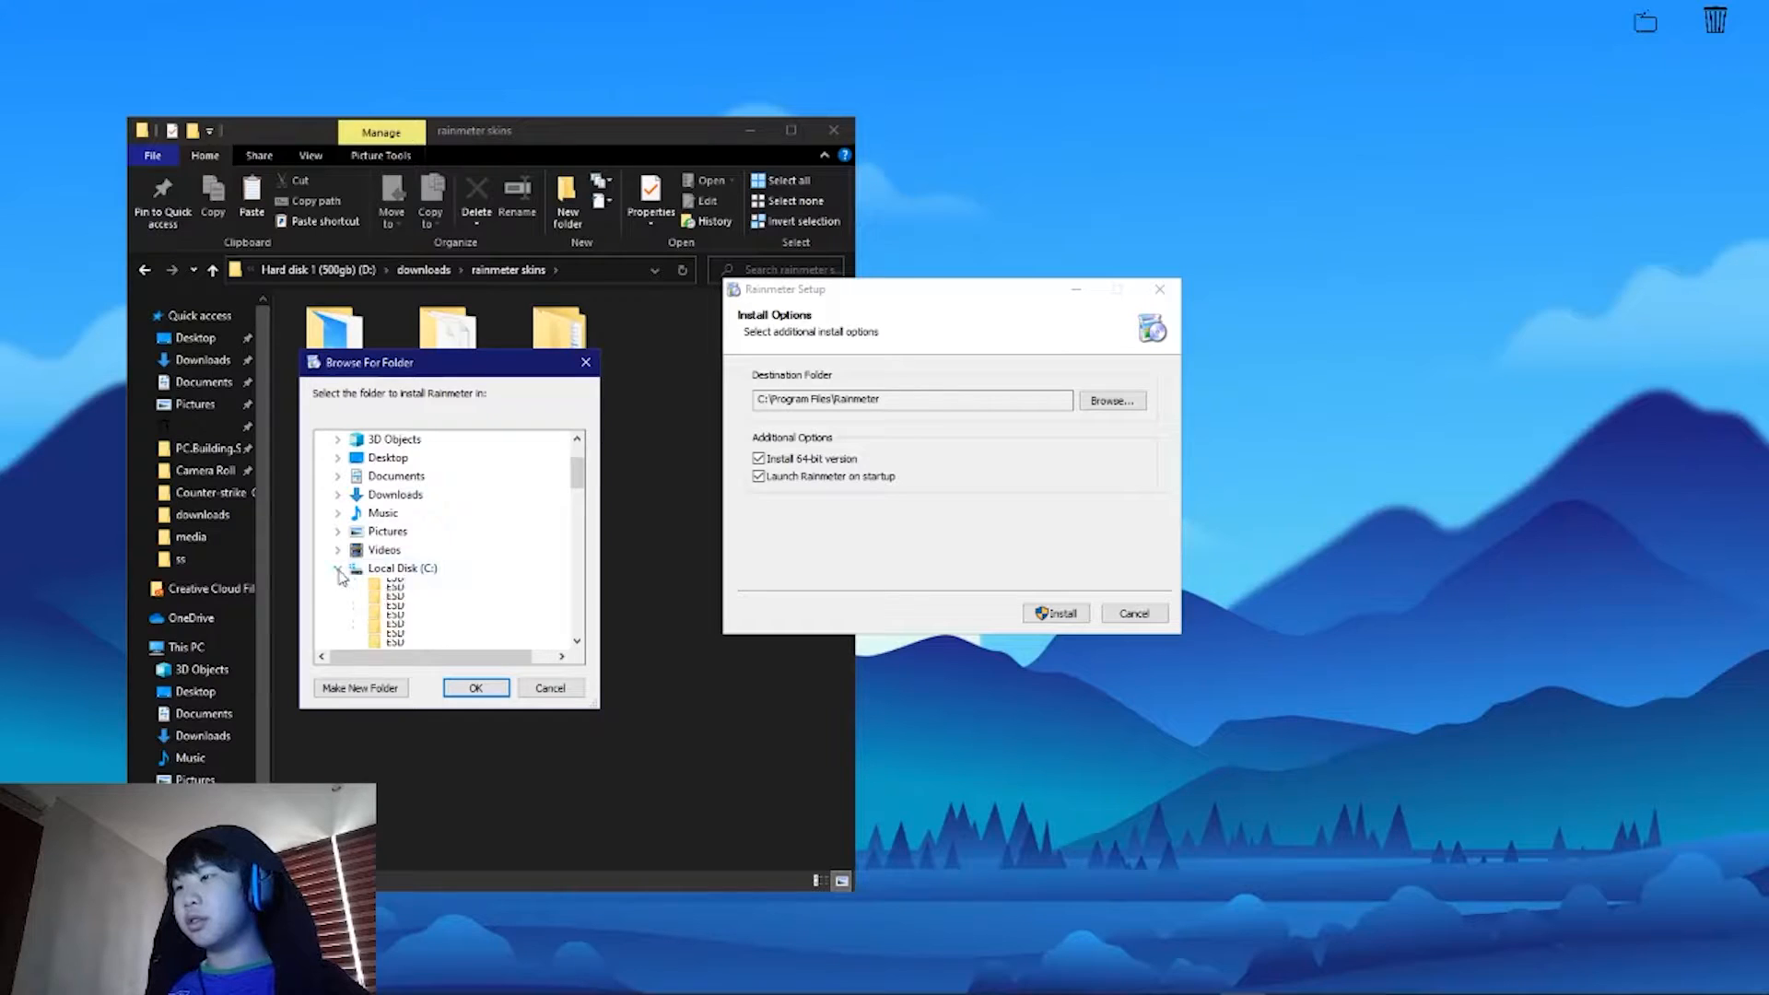
click(338, 570)
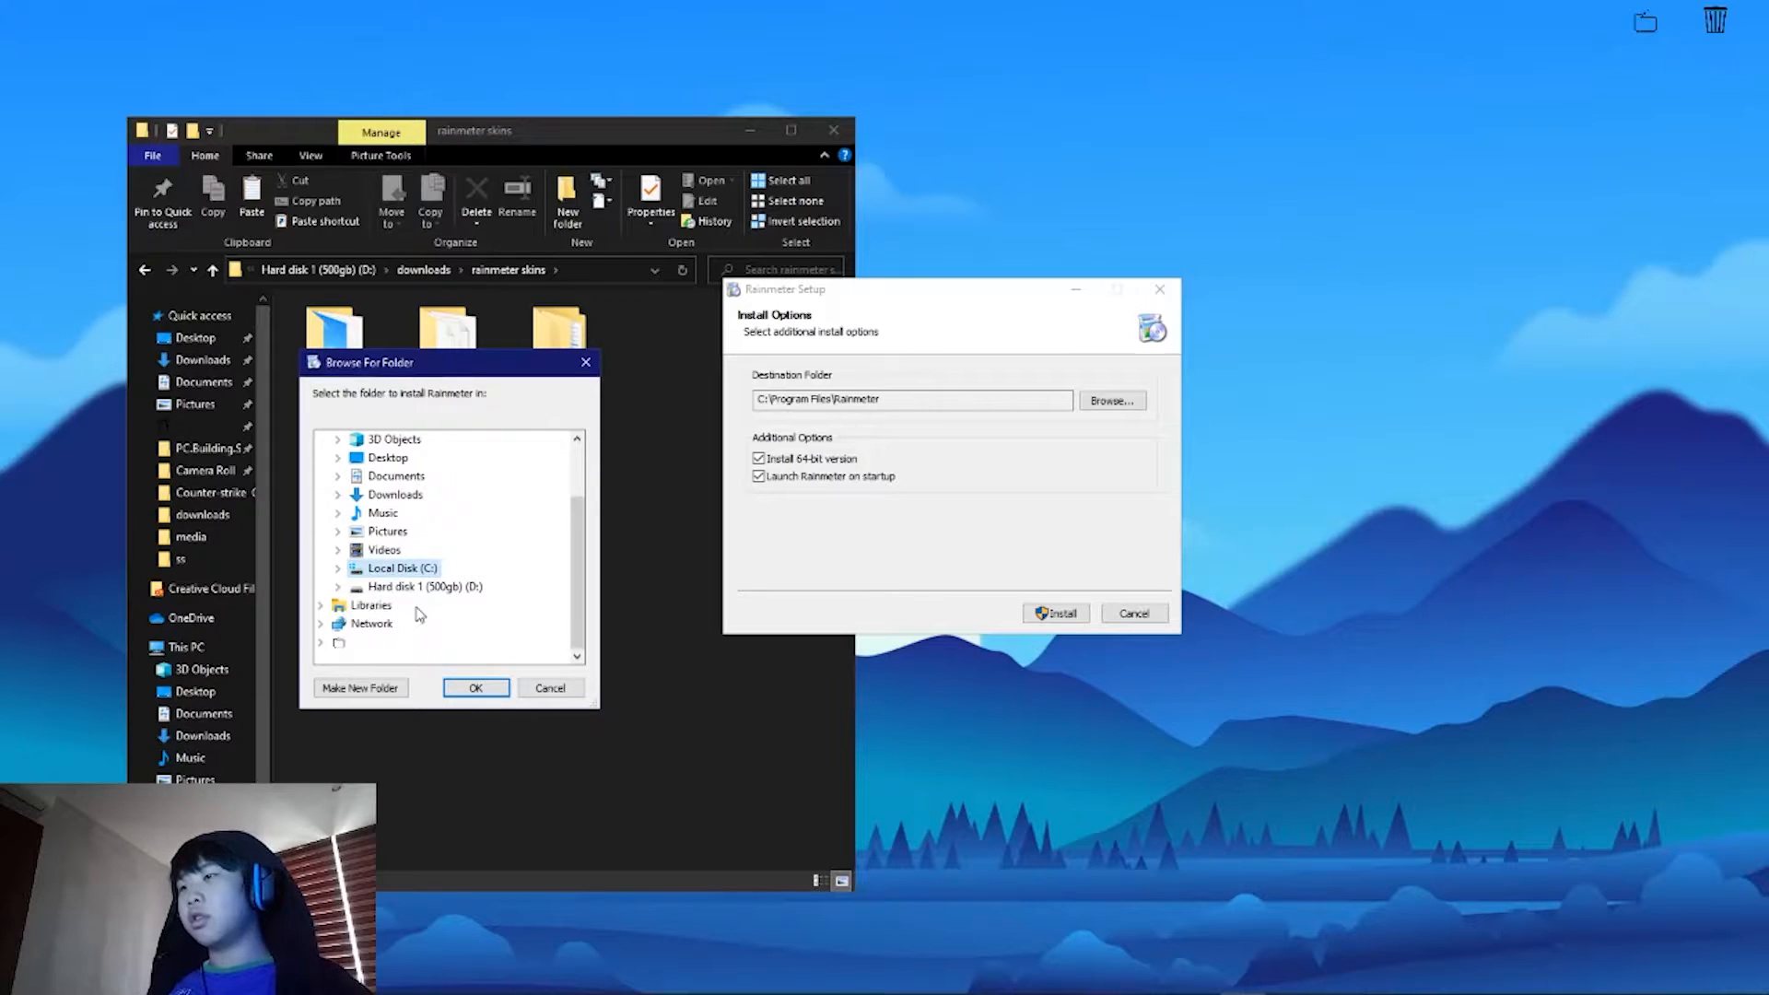
click(488, 687)
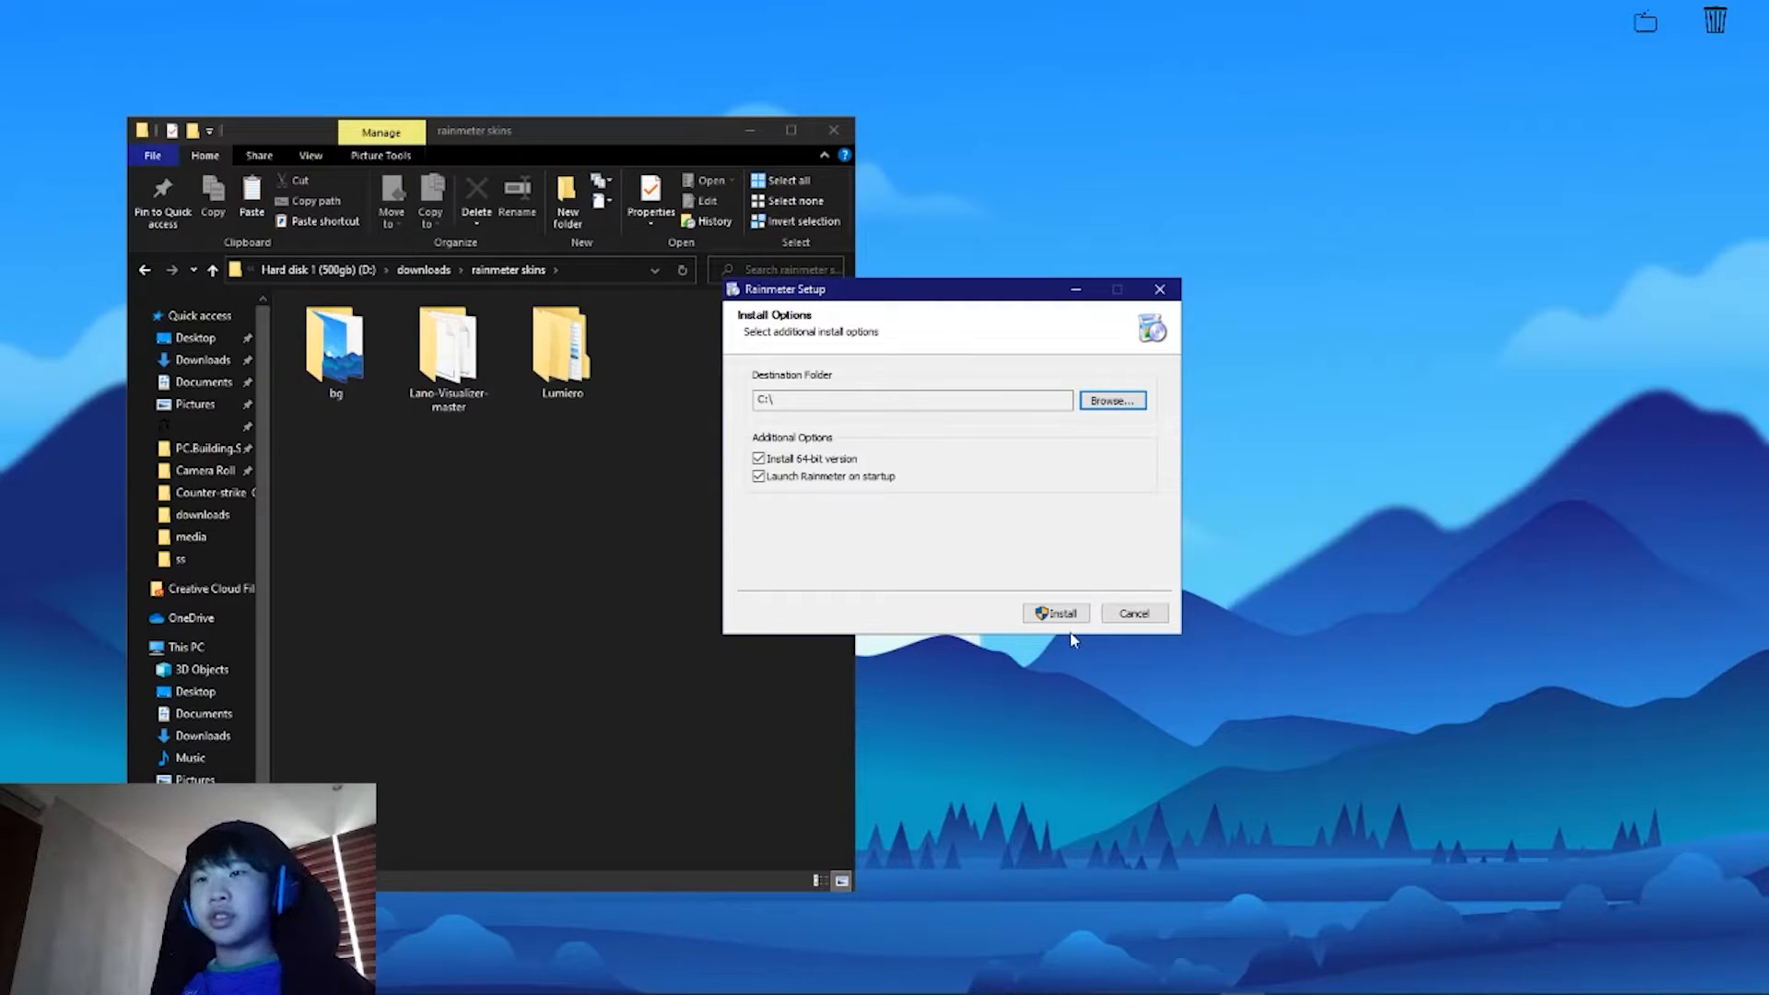
click(1055, 613)
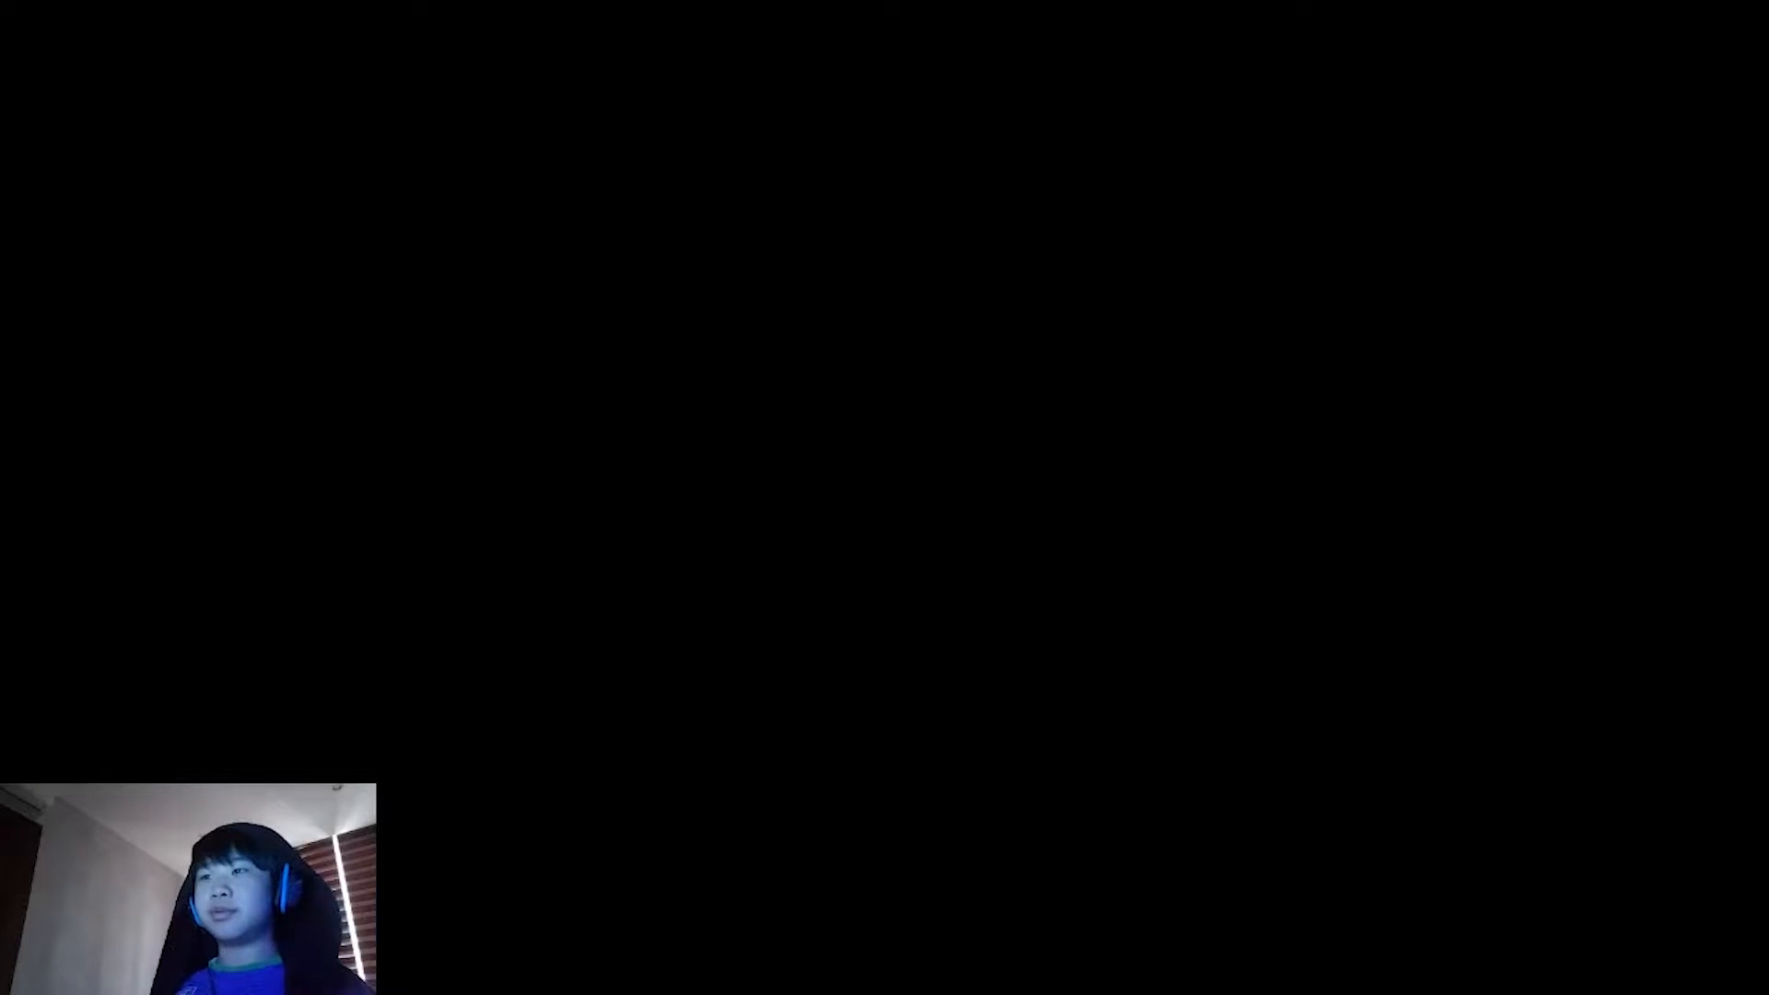
click(752, 608)
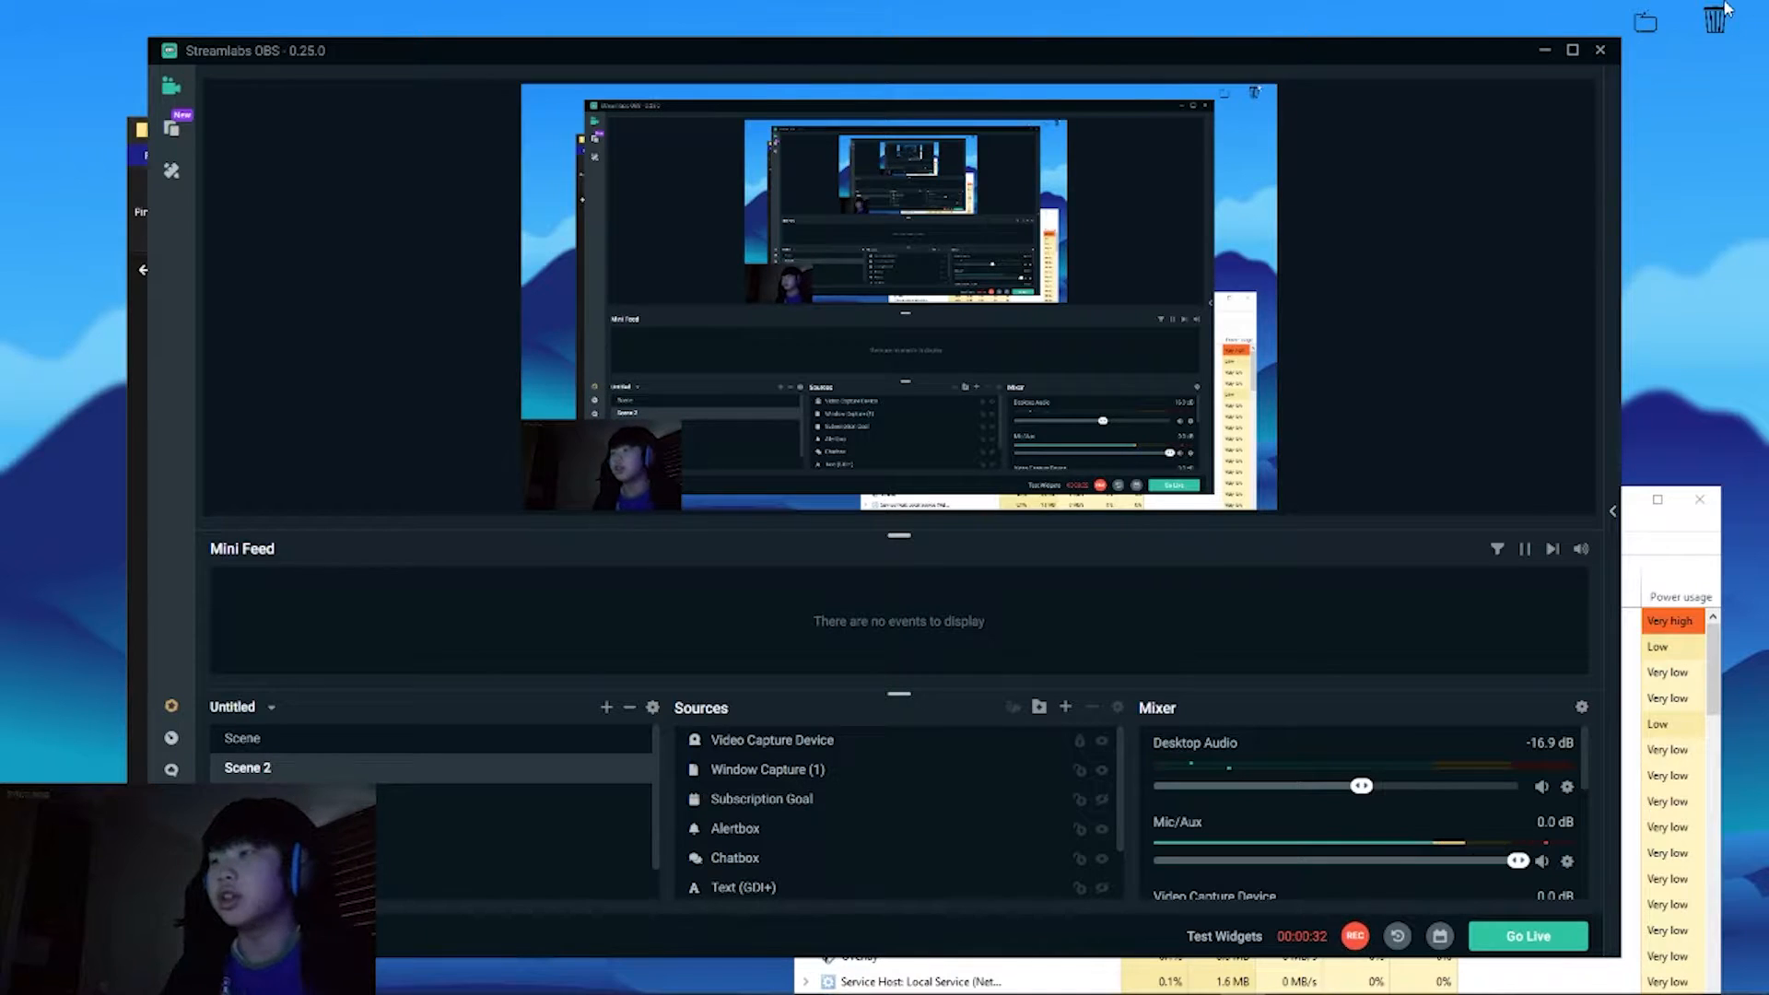
Step: Minimize the Iriun Webcam and Streamlabs OBS windows and bring Rainmeter Setup to the front
key(alt+Tab)
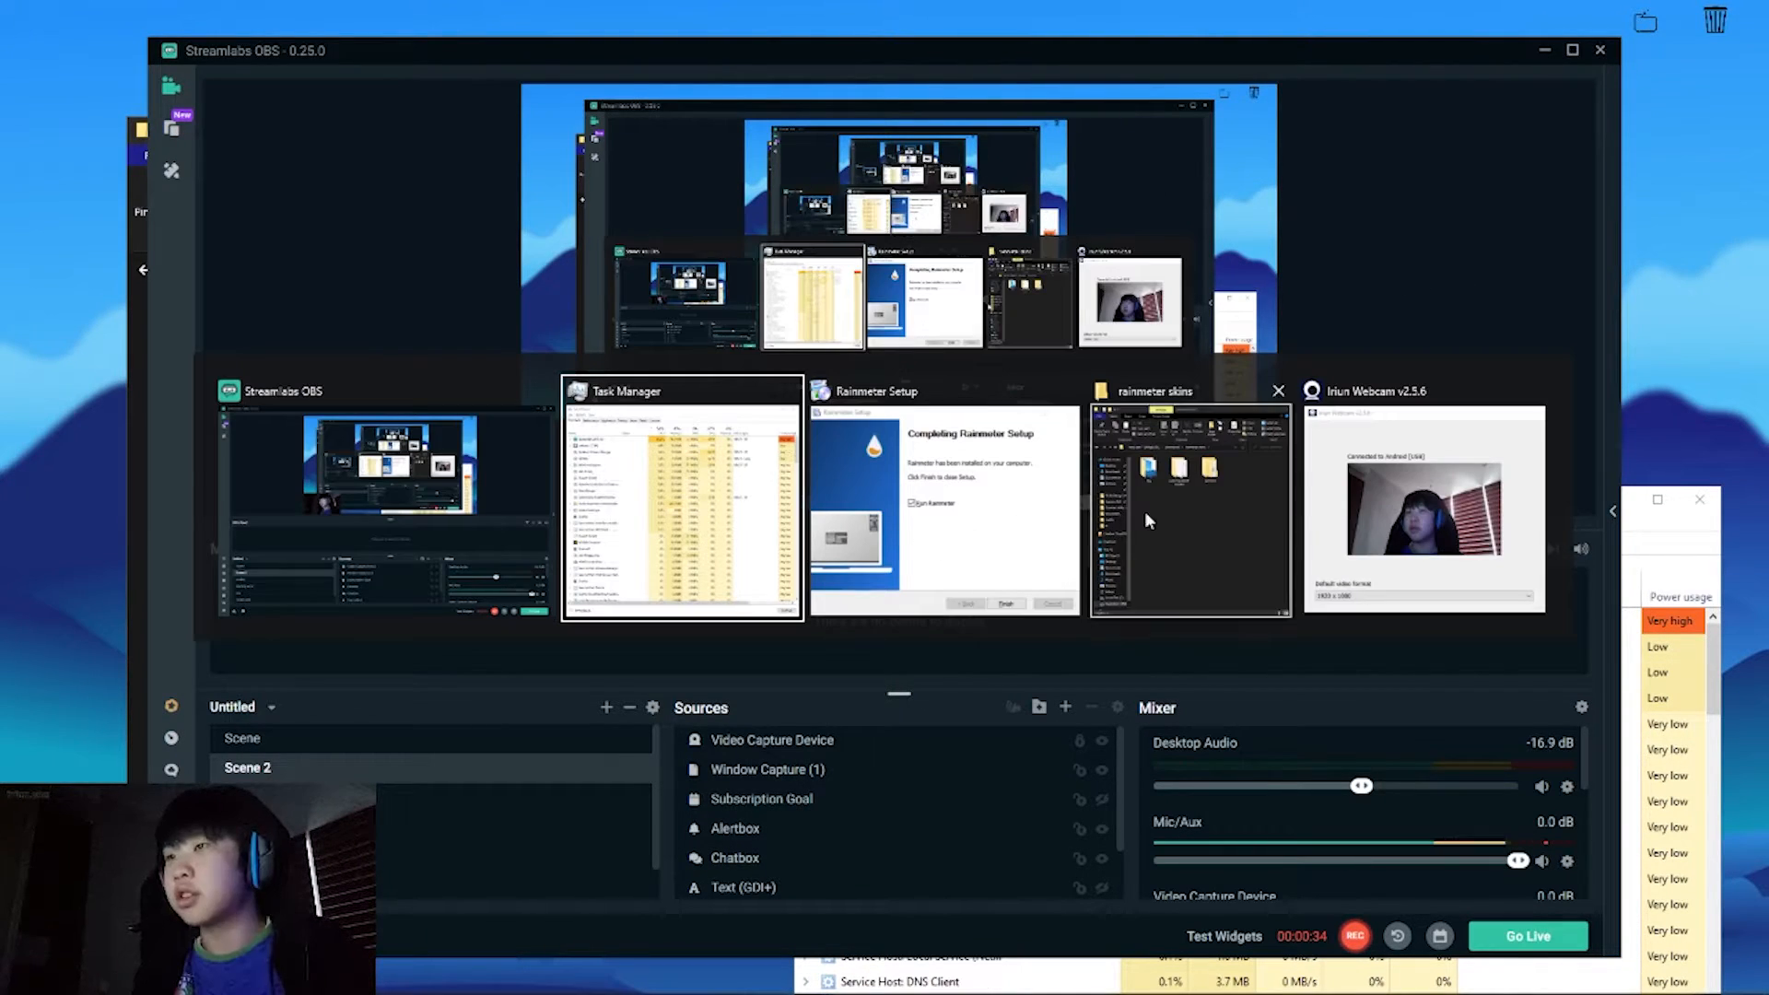
click(1409, 494)
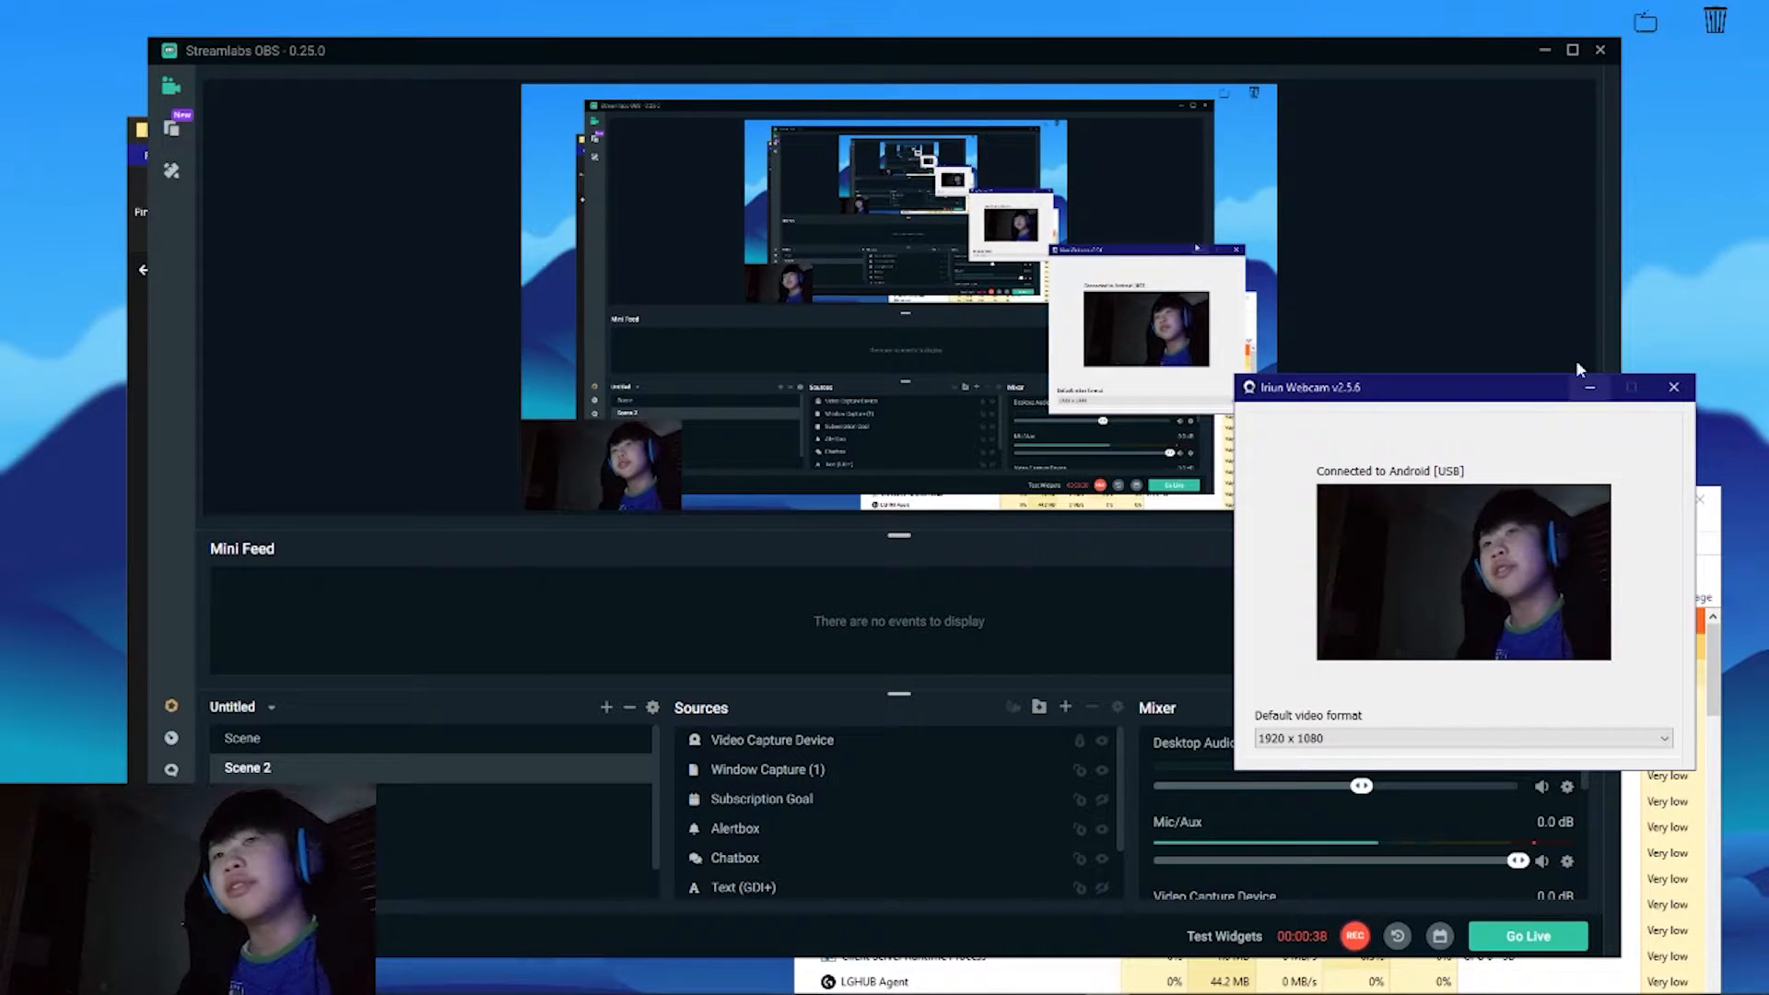
click(1588, 390)
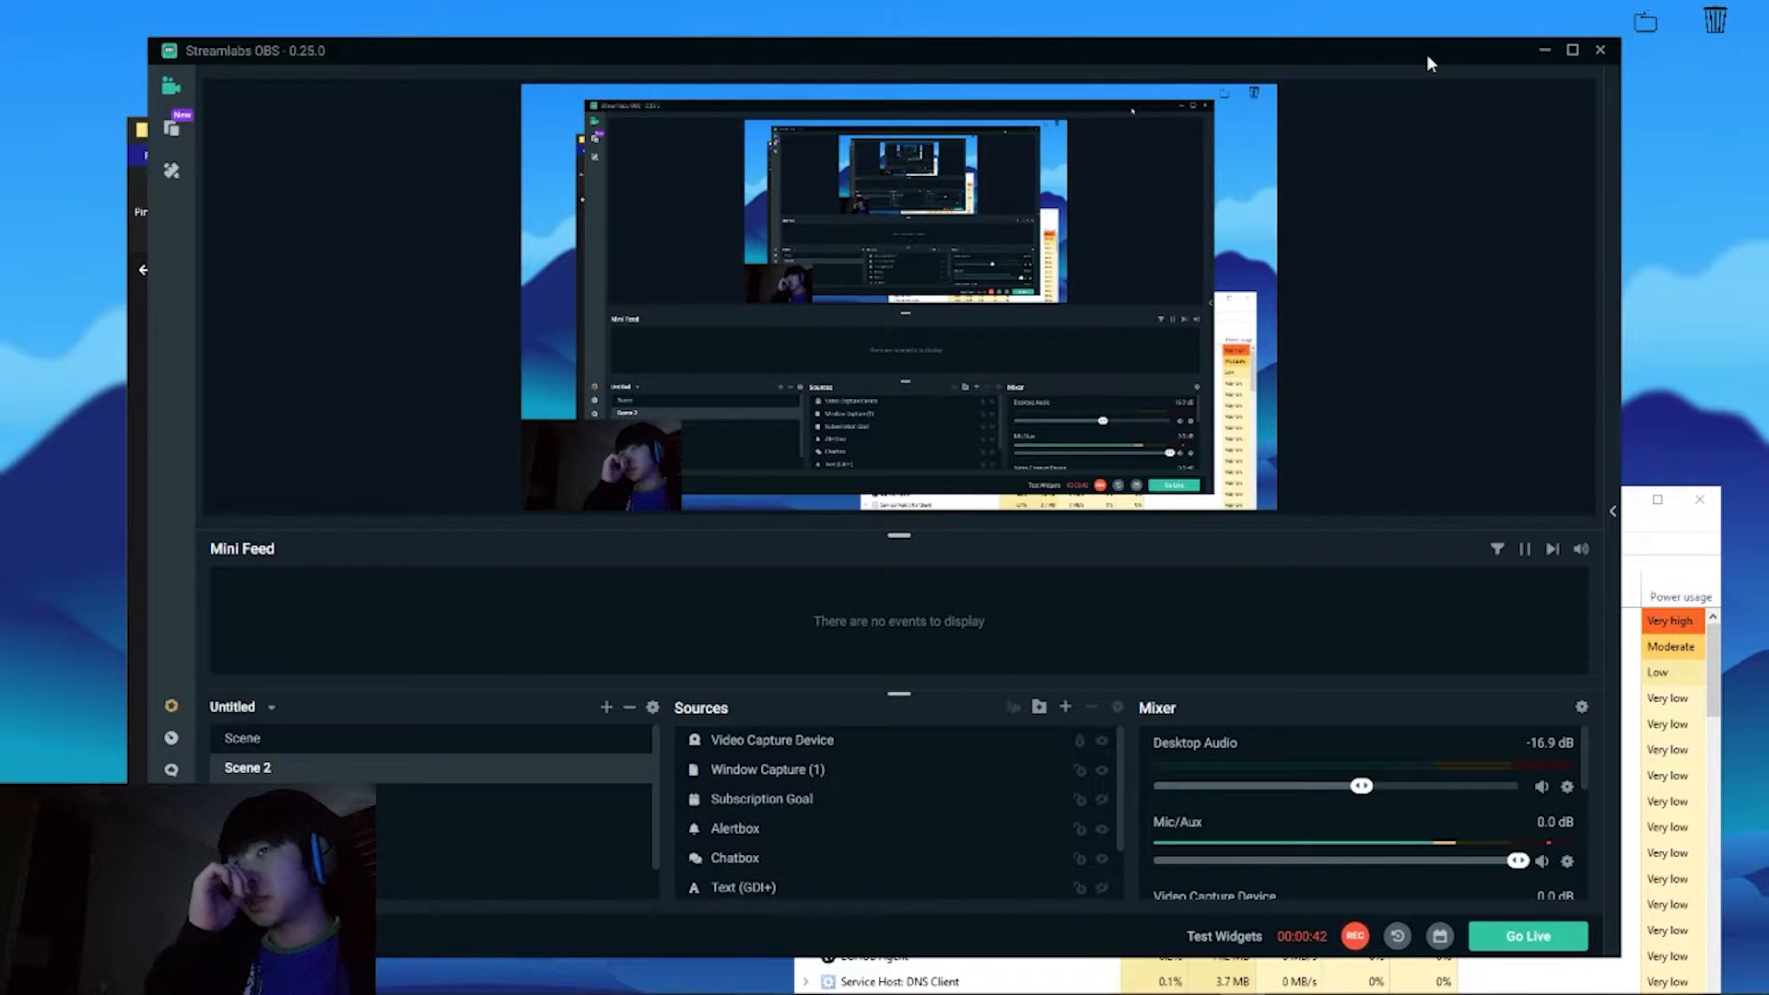
click(1543, 50)
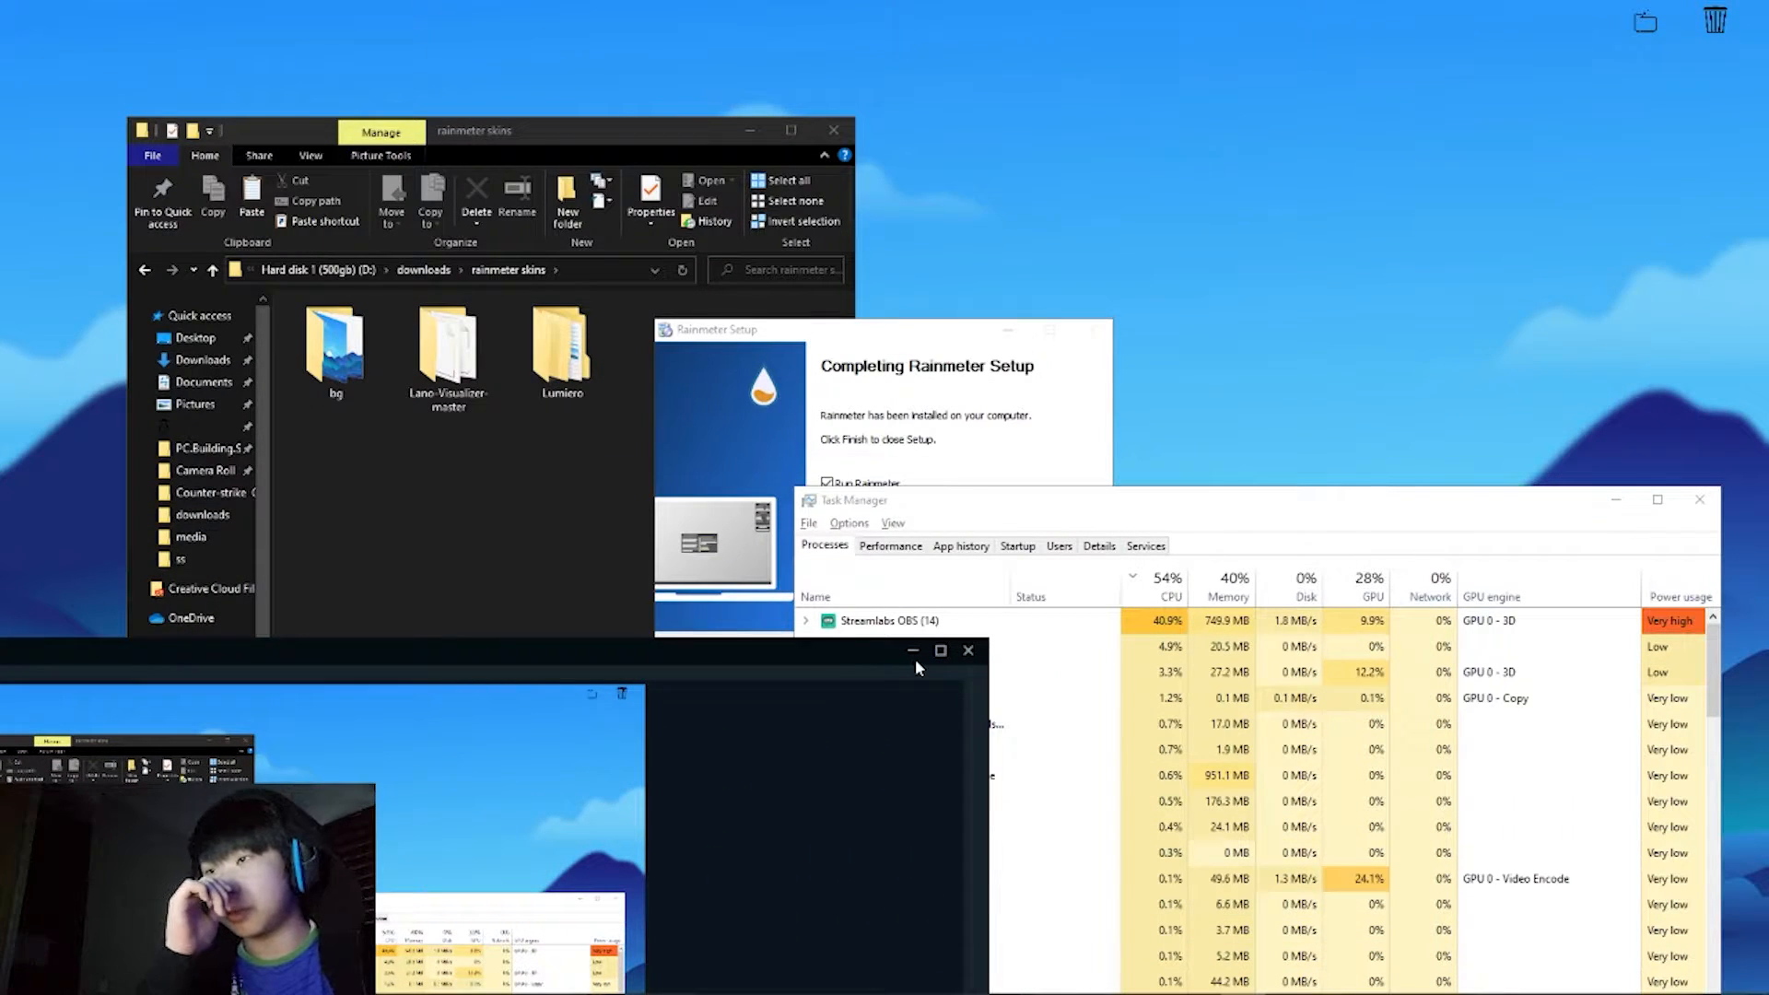
click(912, 650)
click(1034, 393)
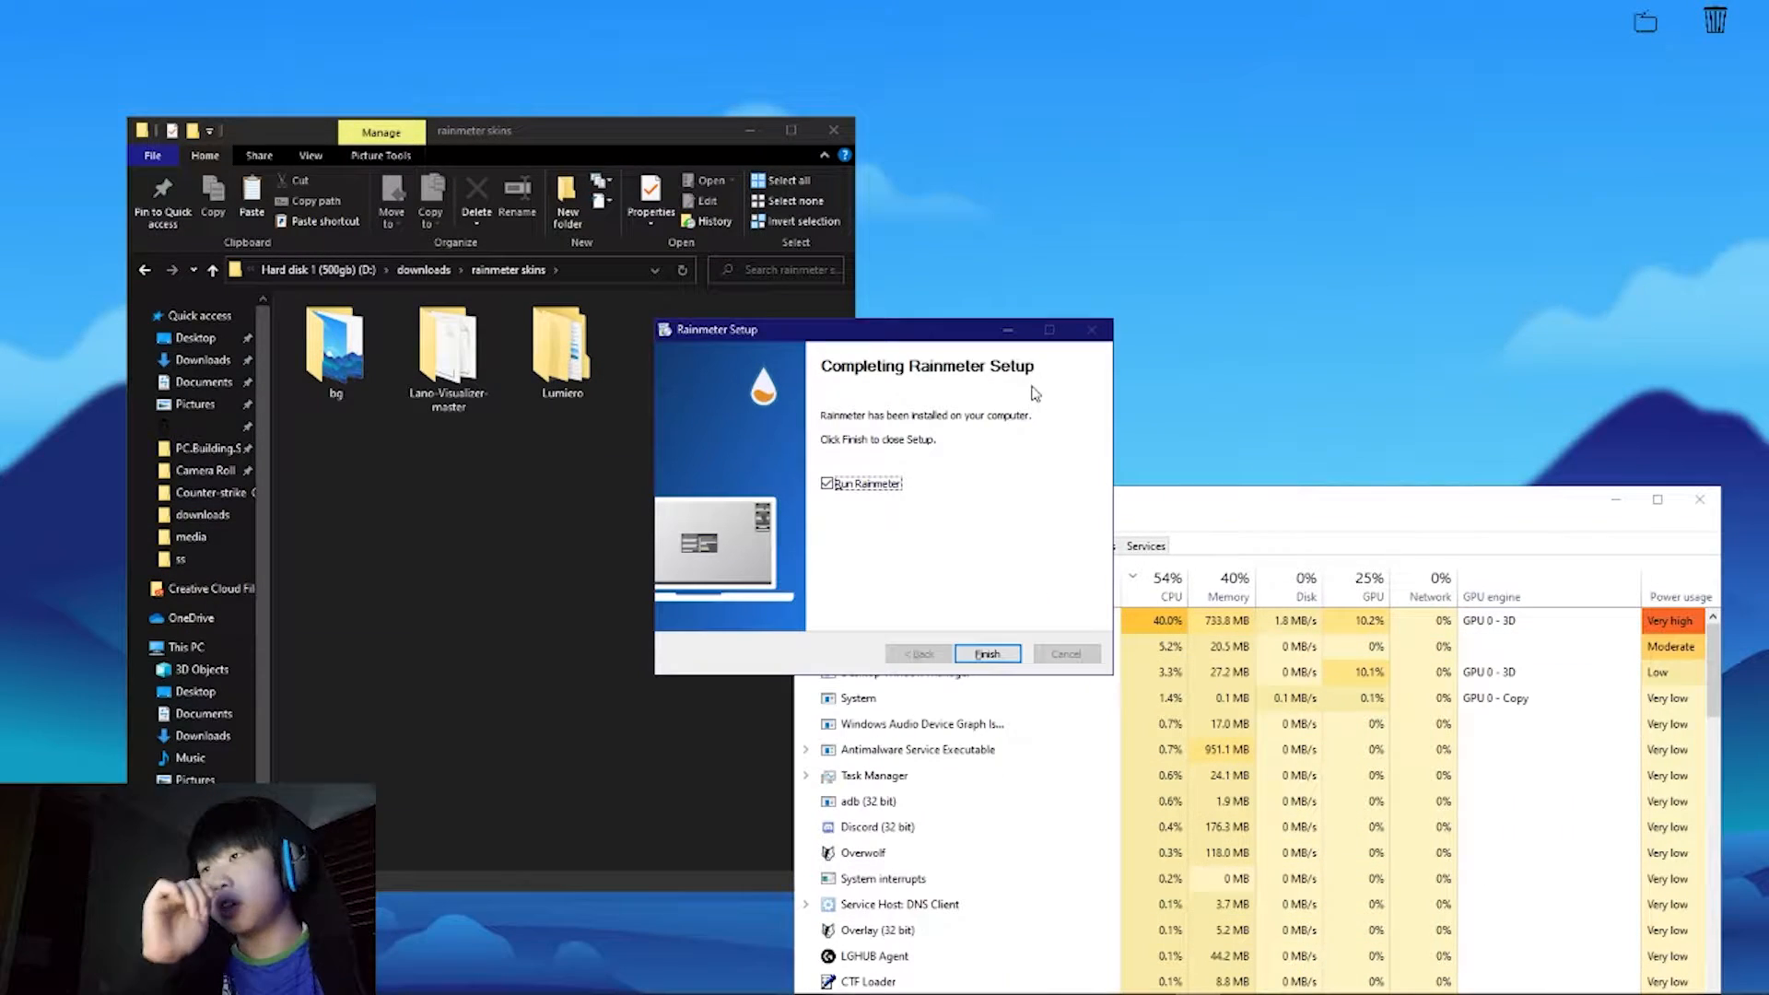
Step: Finish Rainmeter Setup with Run Rainmeter enabled and close Task Manager
click(986, 654)
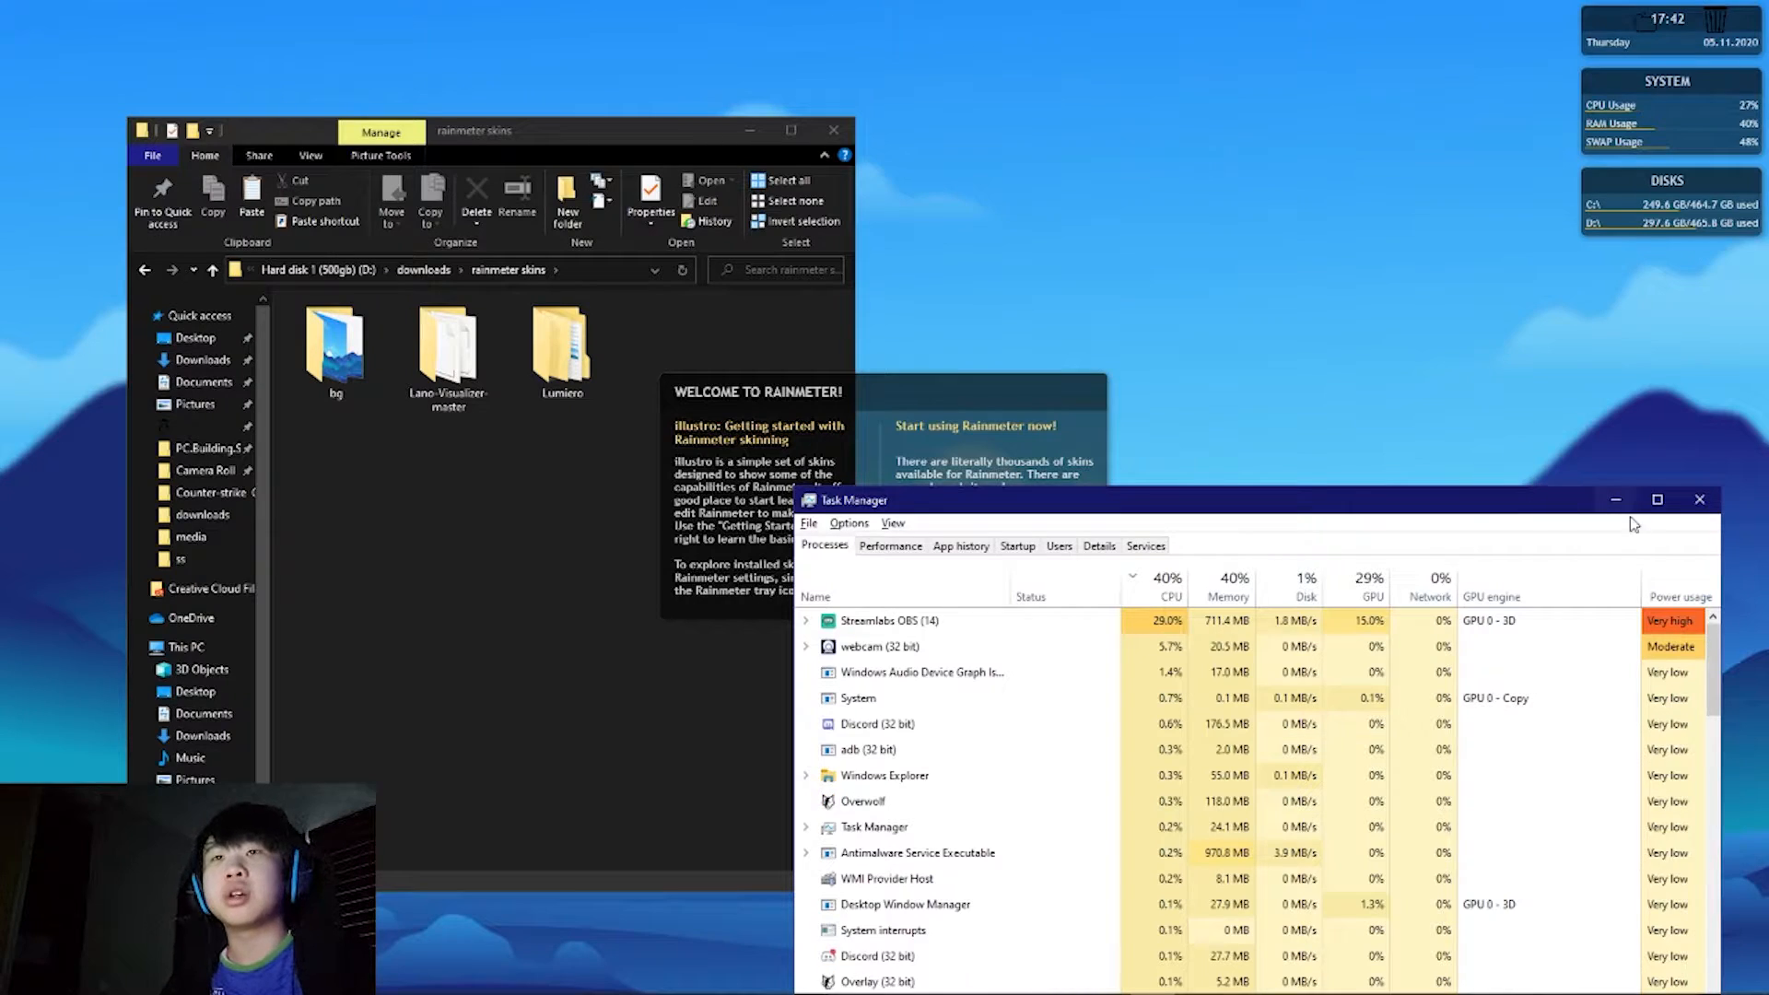
click(1715, 501)
click(1694, 92)
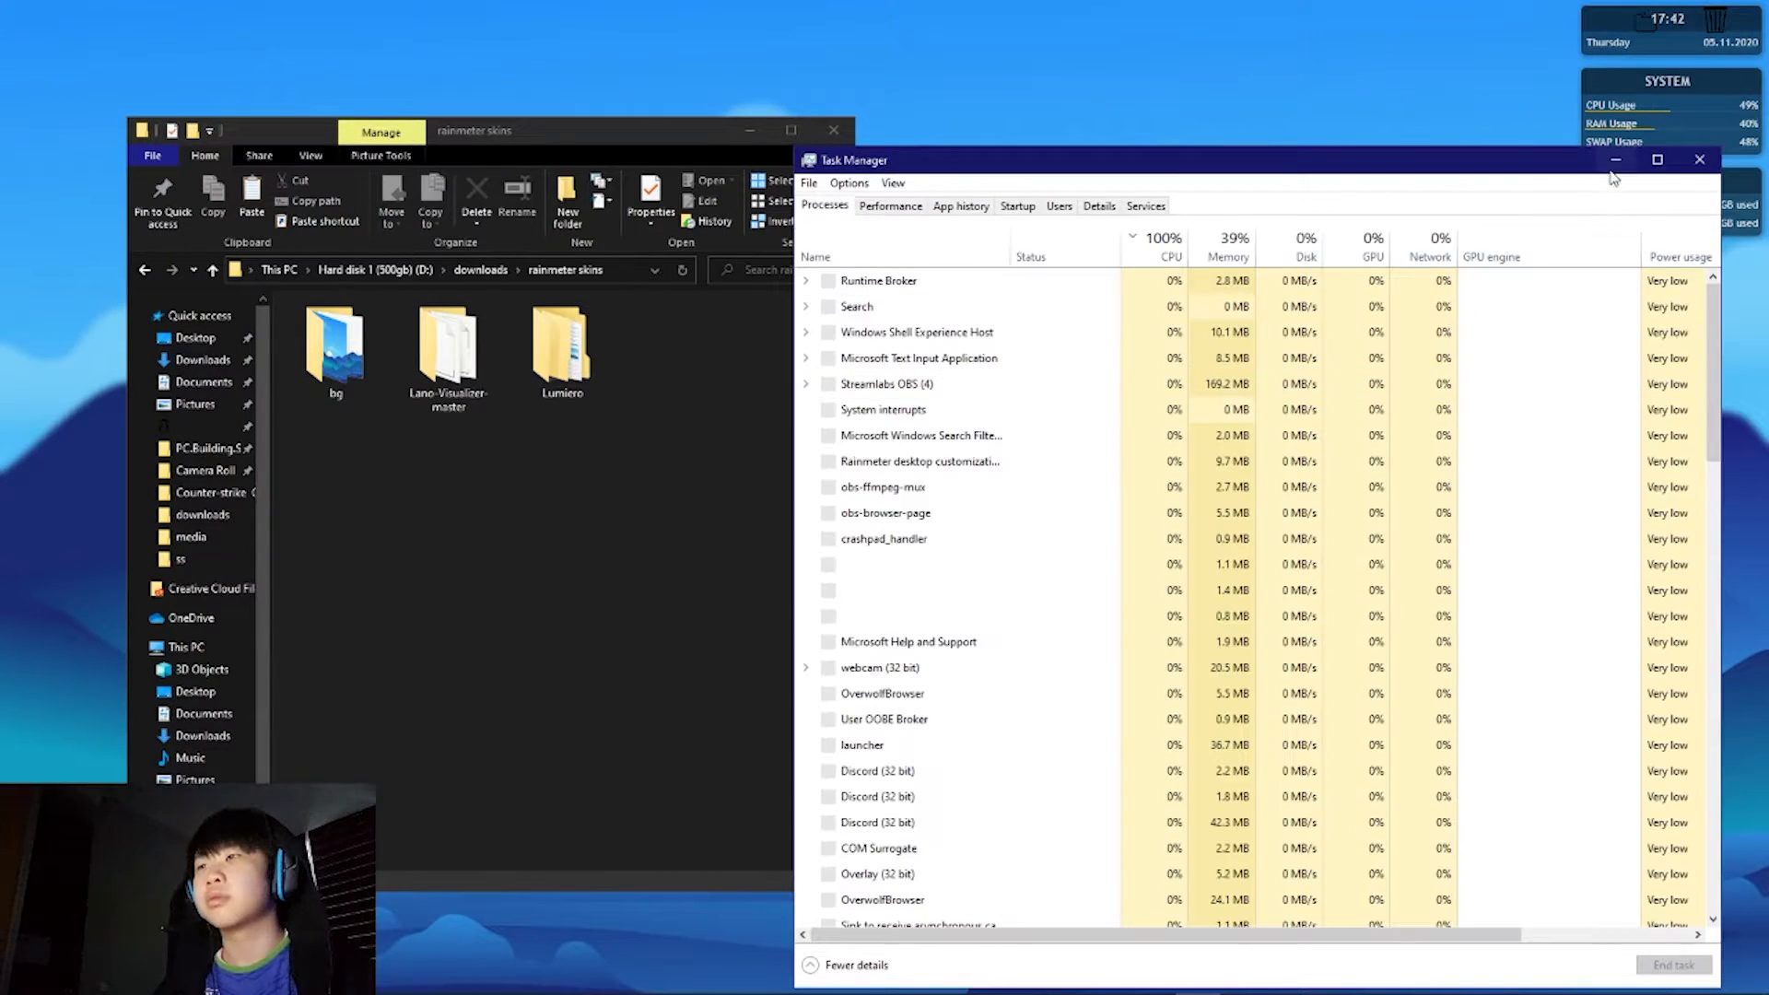
click(1704, 158)
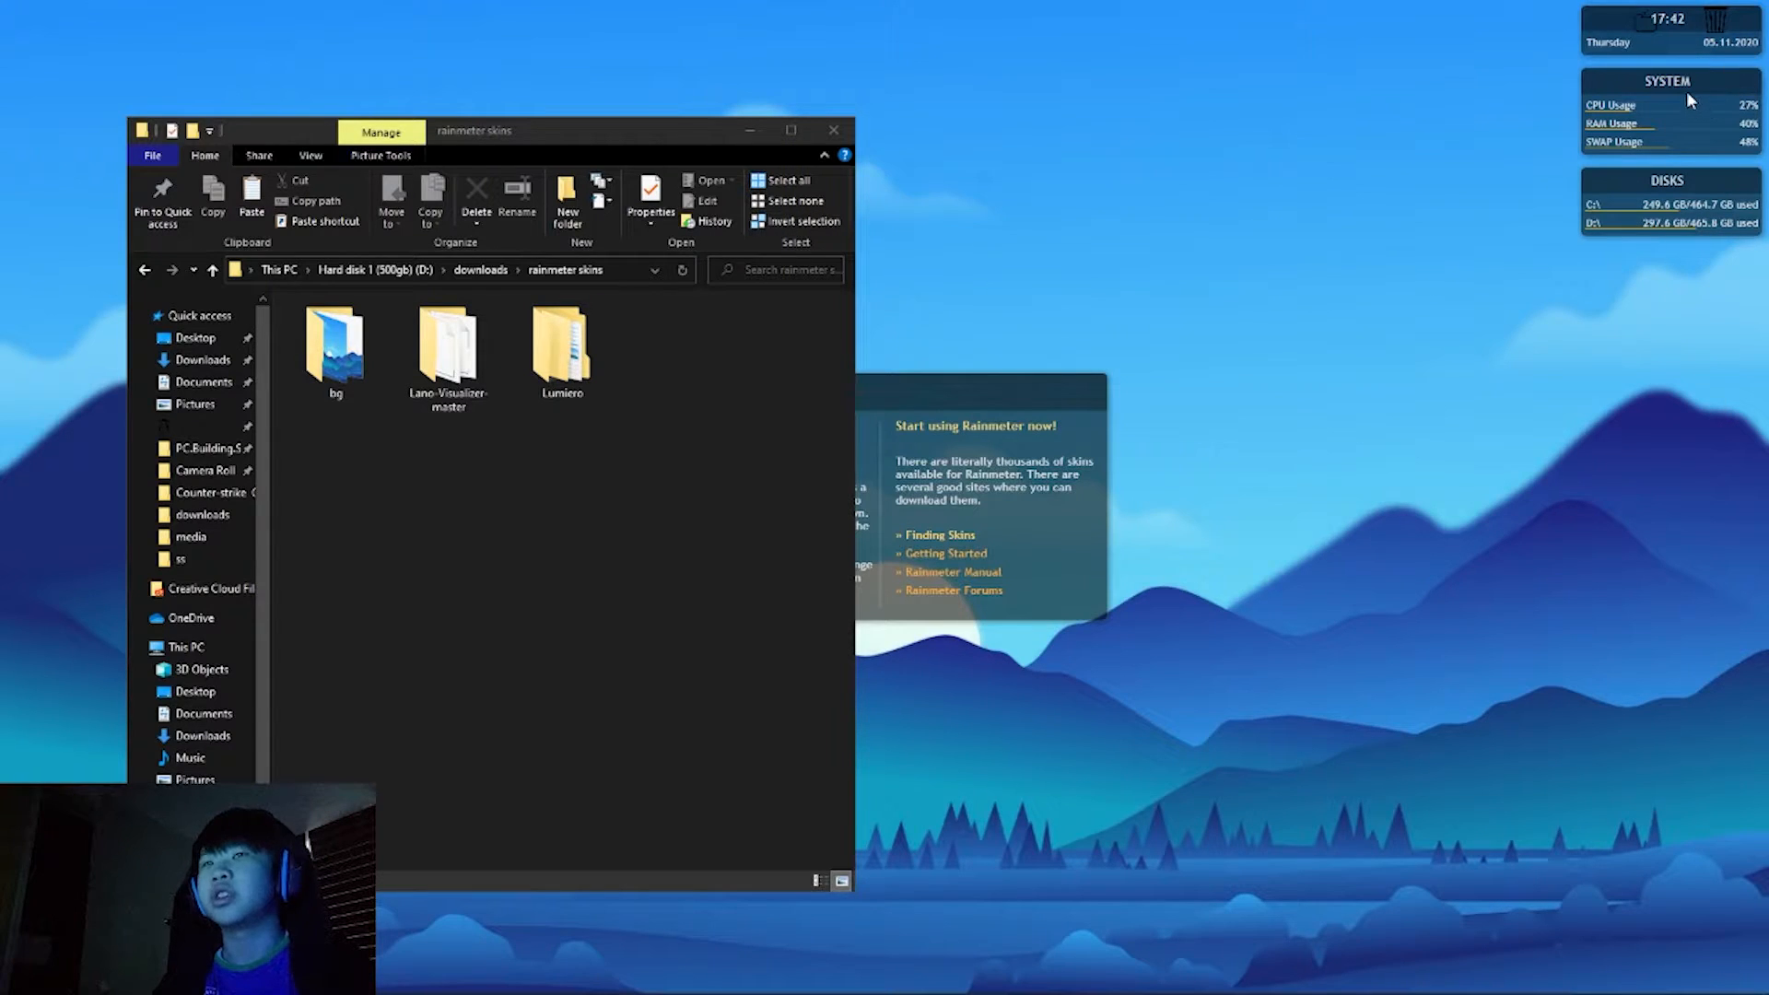
Step: Unload the default illustro Welcome, Disk and System skins from the desktop
click(1690, 104)
click(1703, 158)
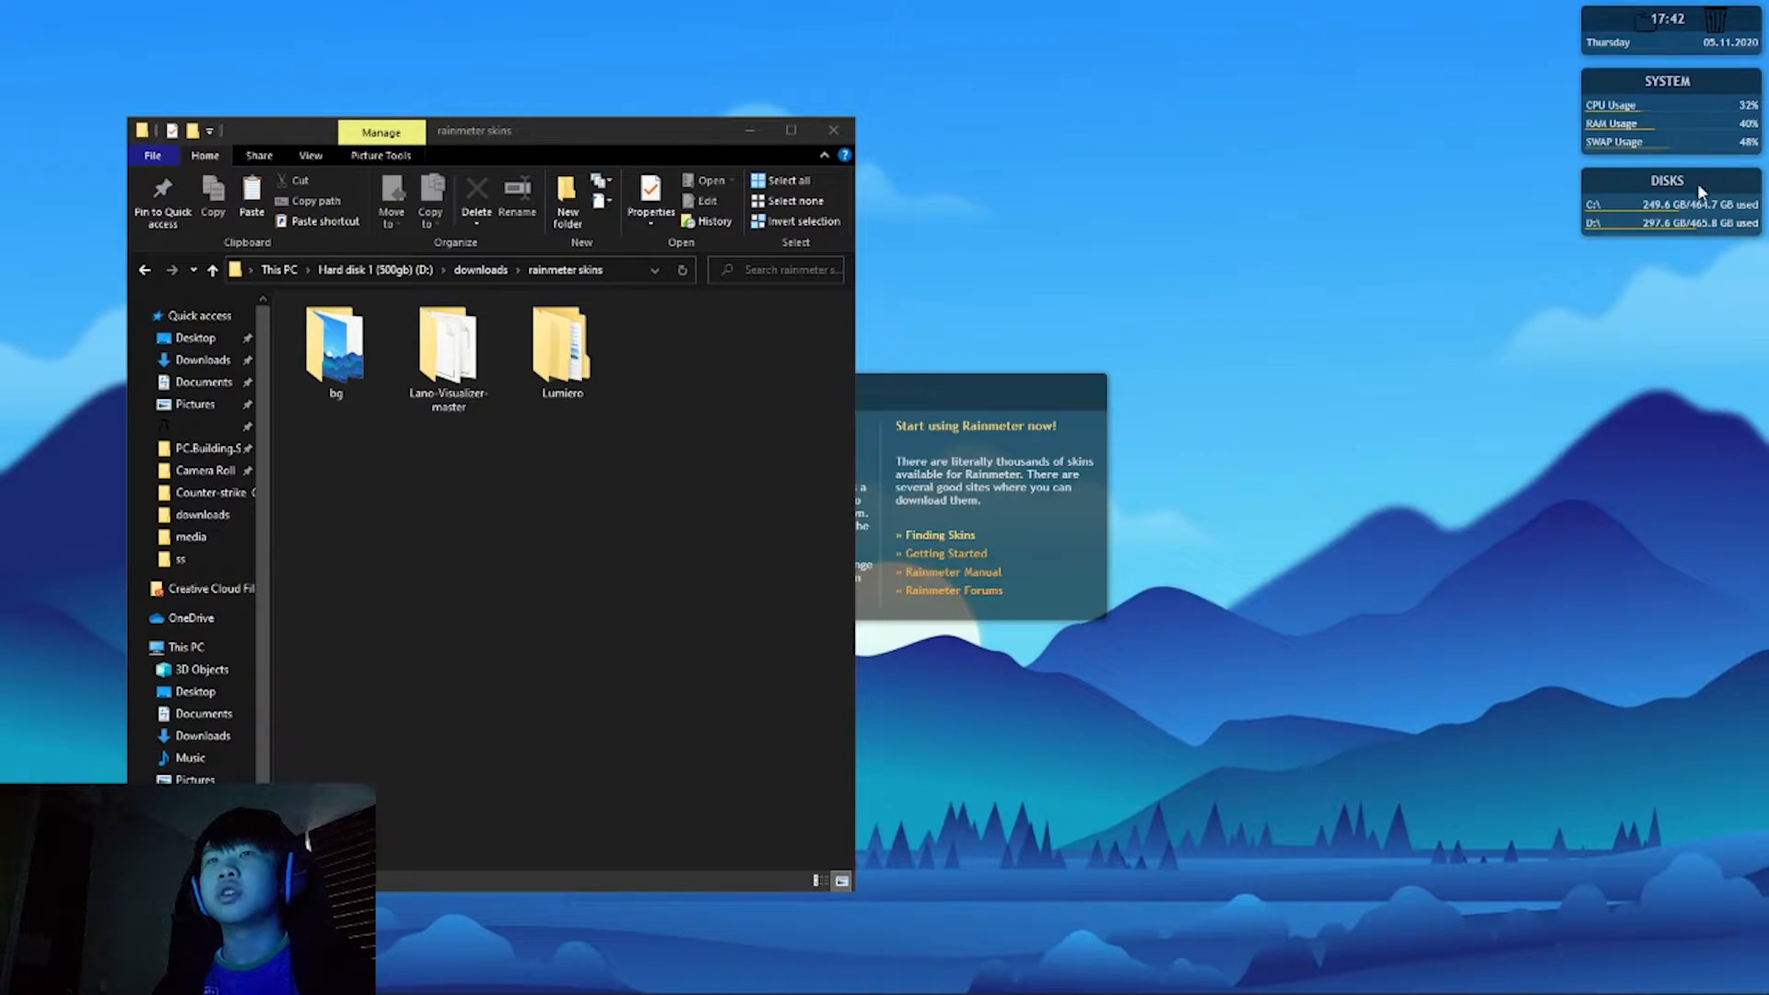
click(967, 379)
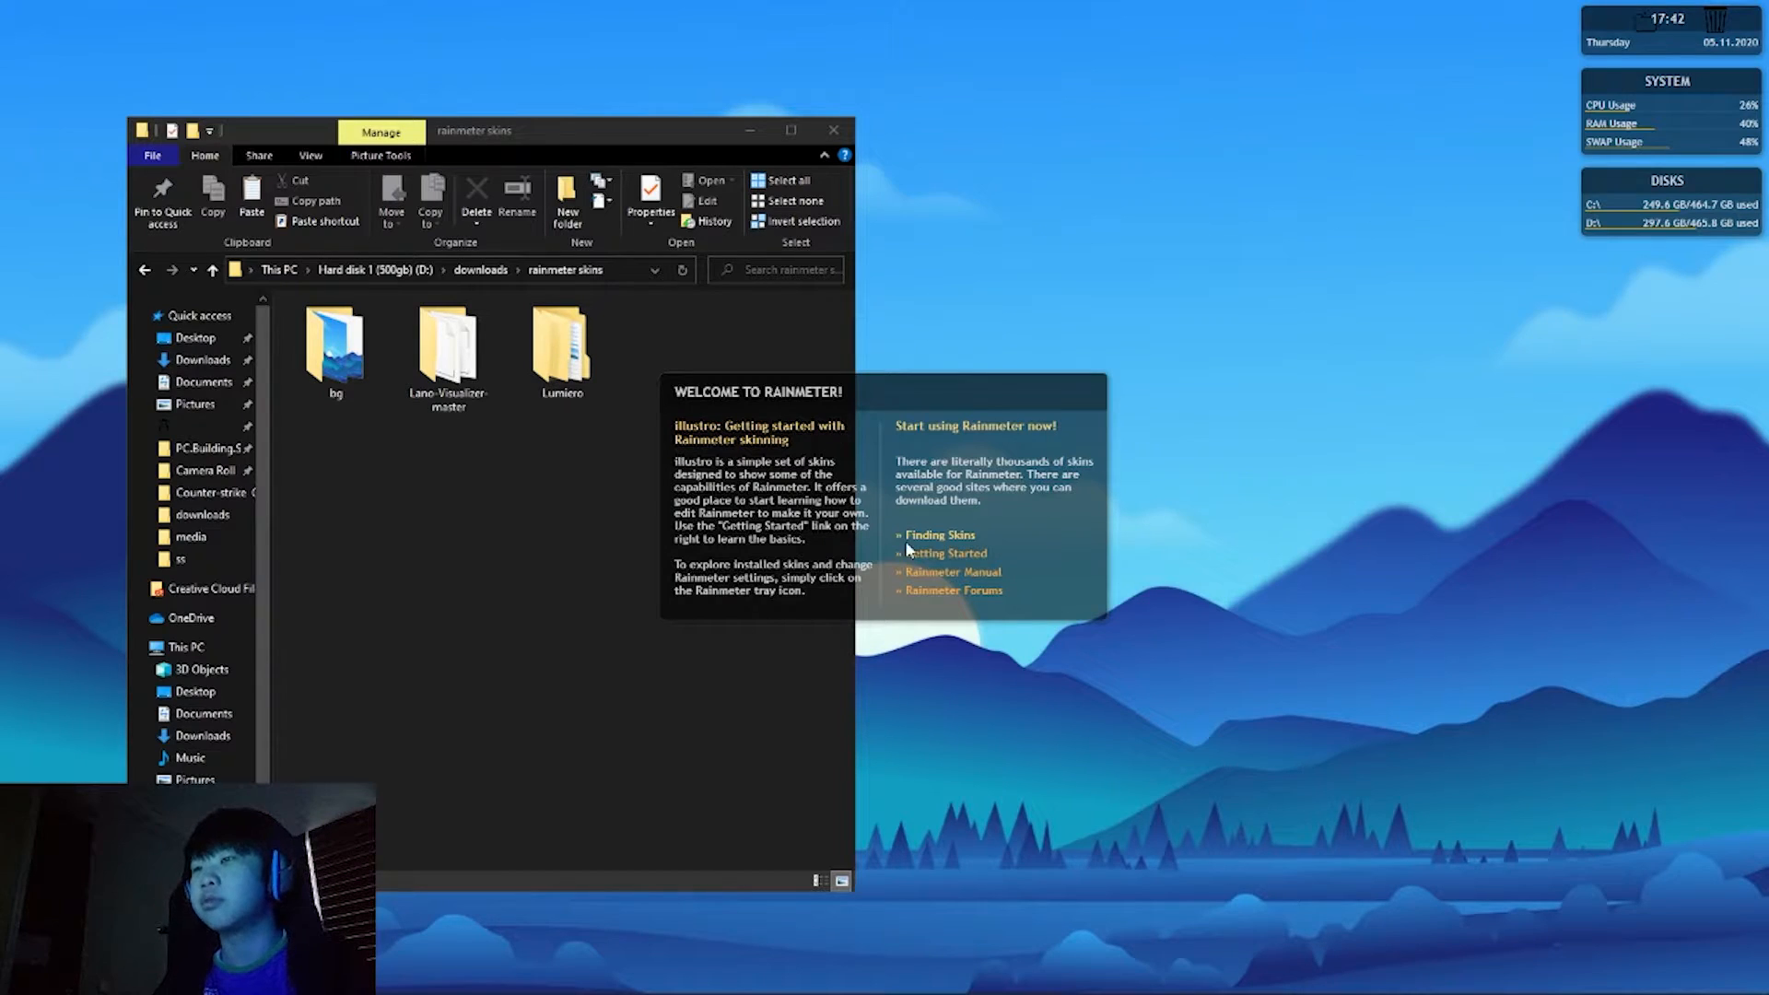
right_click(910, 391)
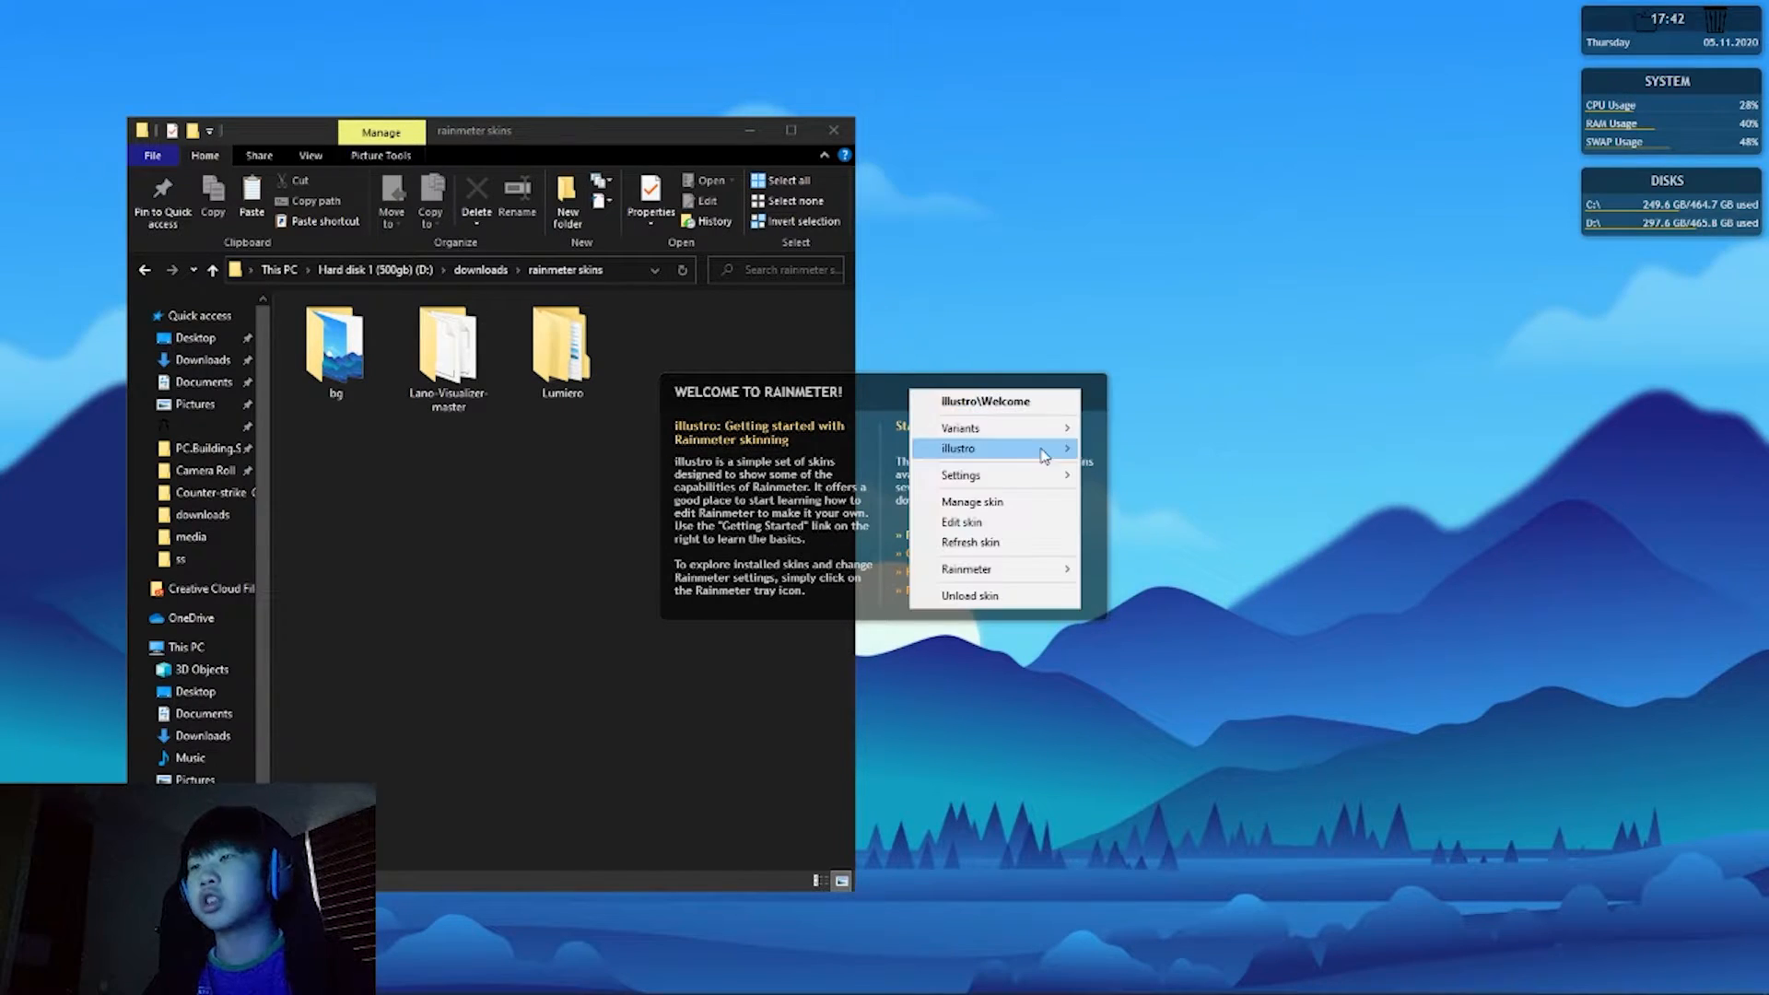
click(982, 597)
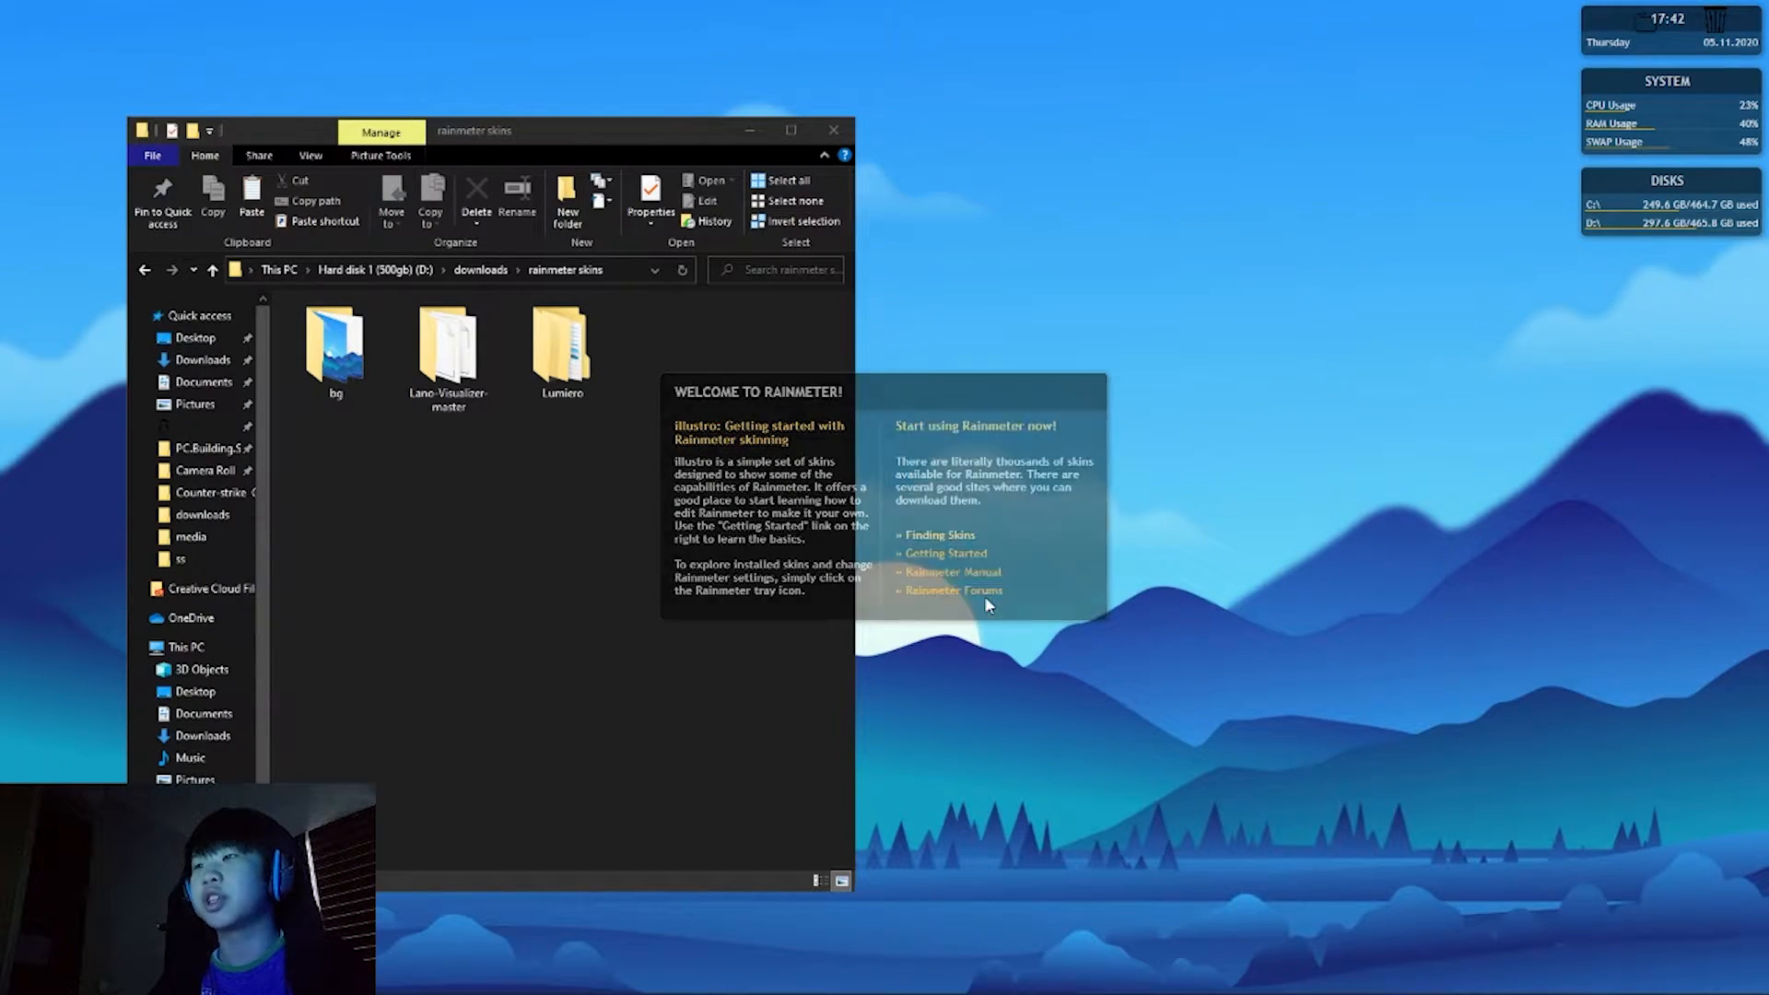
right_click(1670, 179)
click(1725, 338)
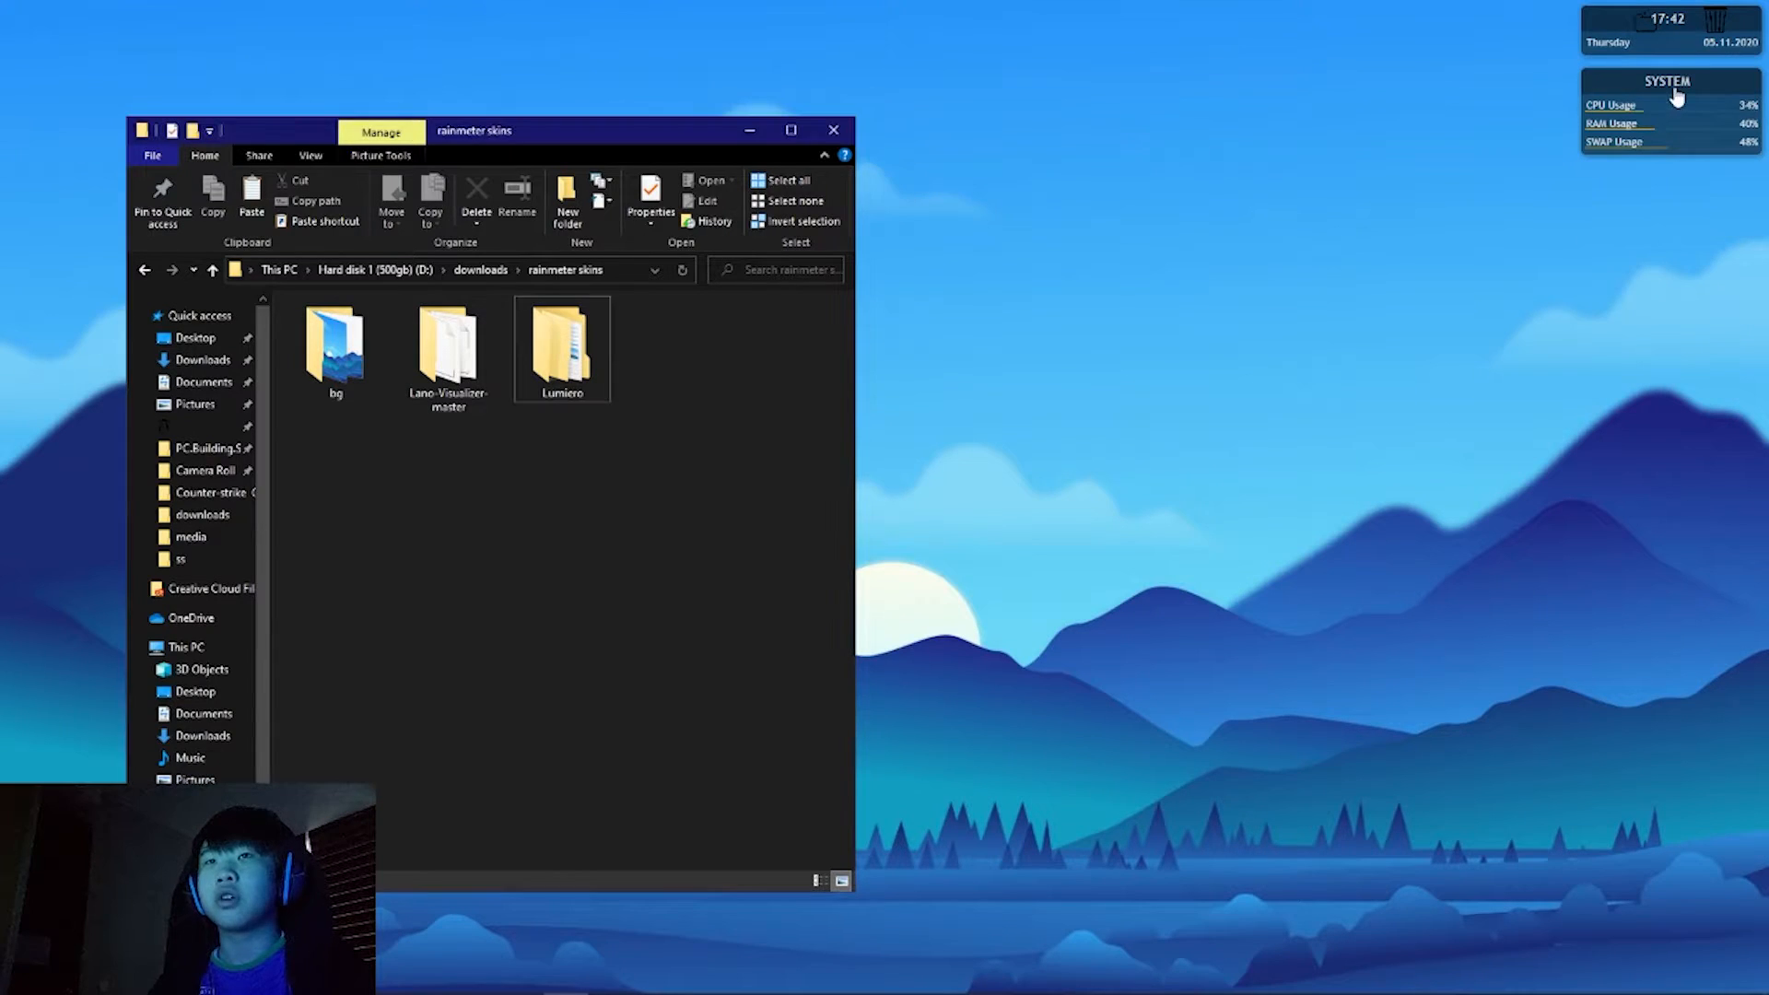
right_click(1621, 87)
click(1686, 284)
Step: Open Manage Rainmeter from the illustro Clock skin and unload the Clock skin
right_click(1675, 46)
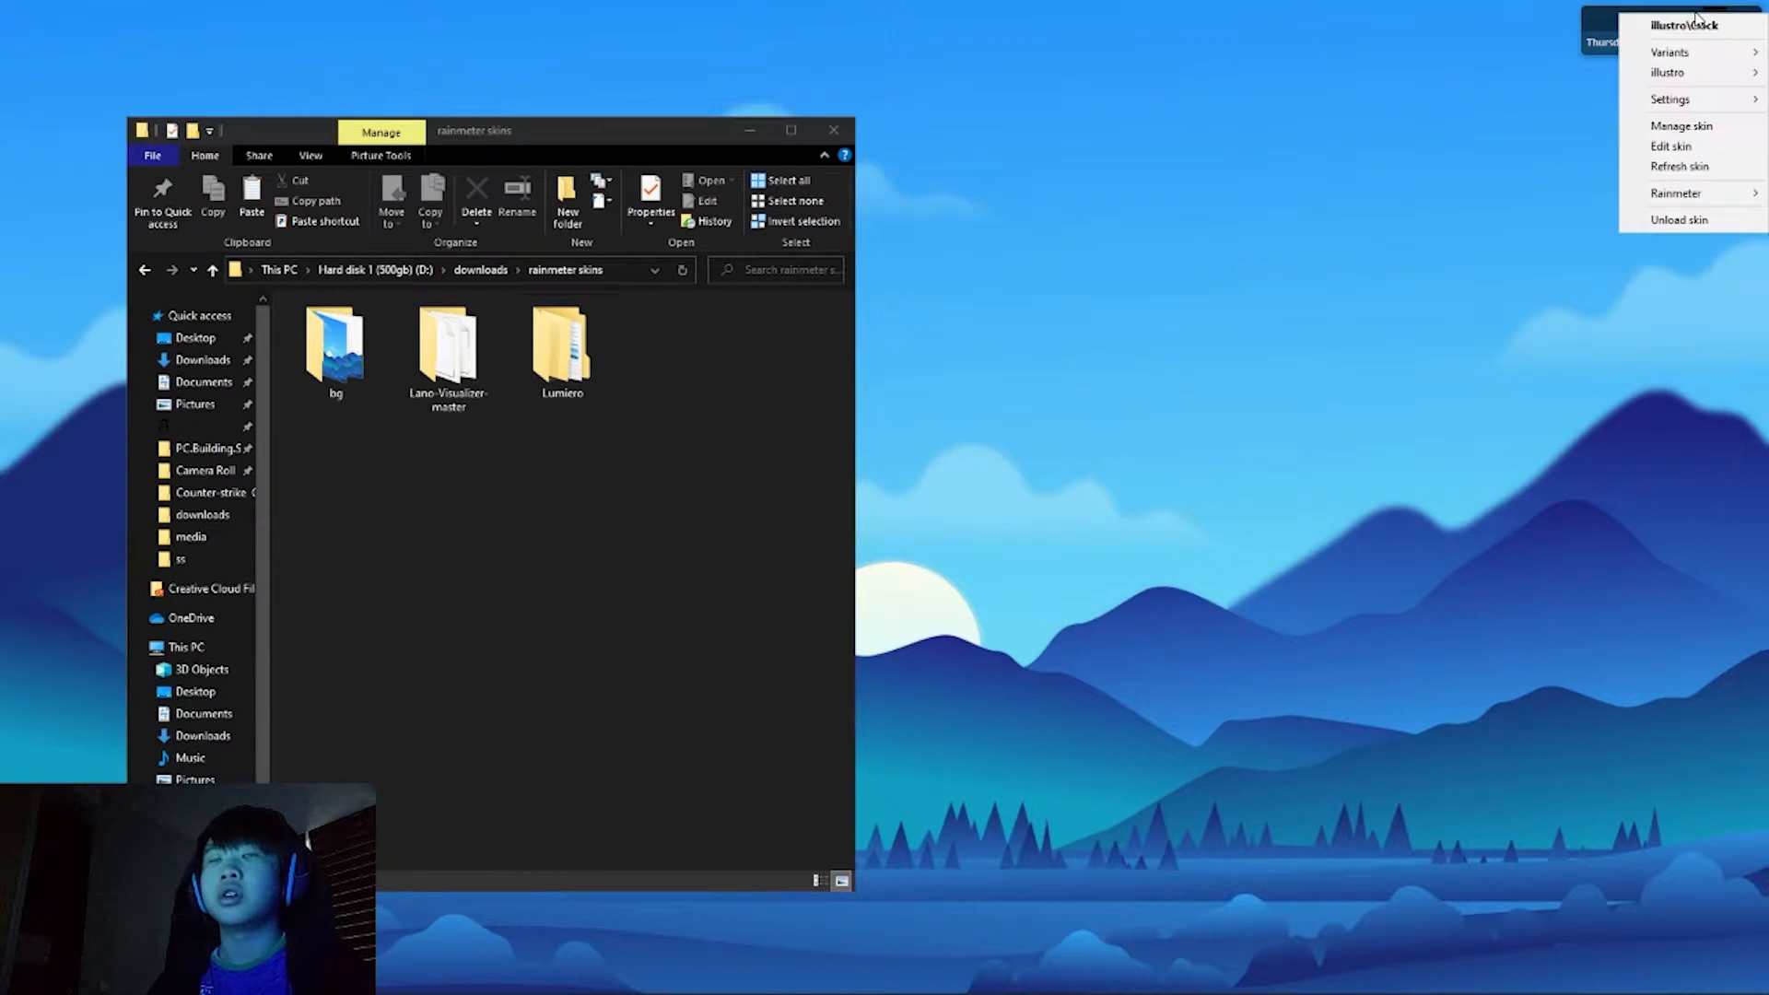
mouse_move(1677, 192)
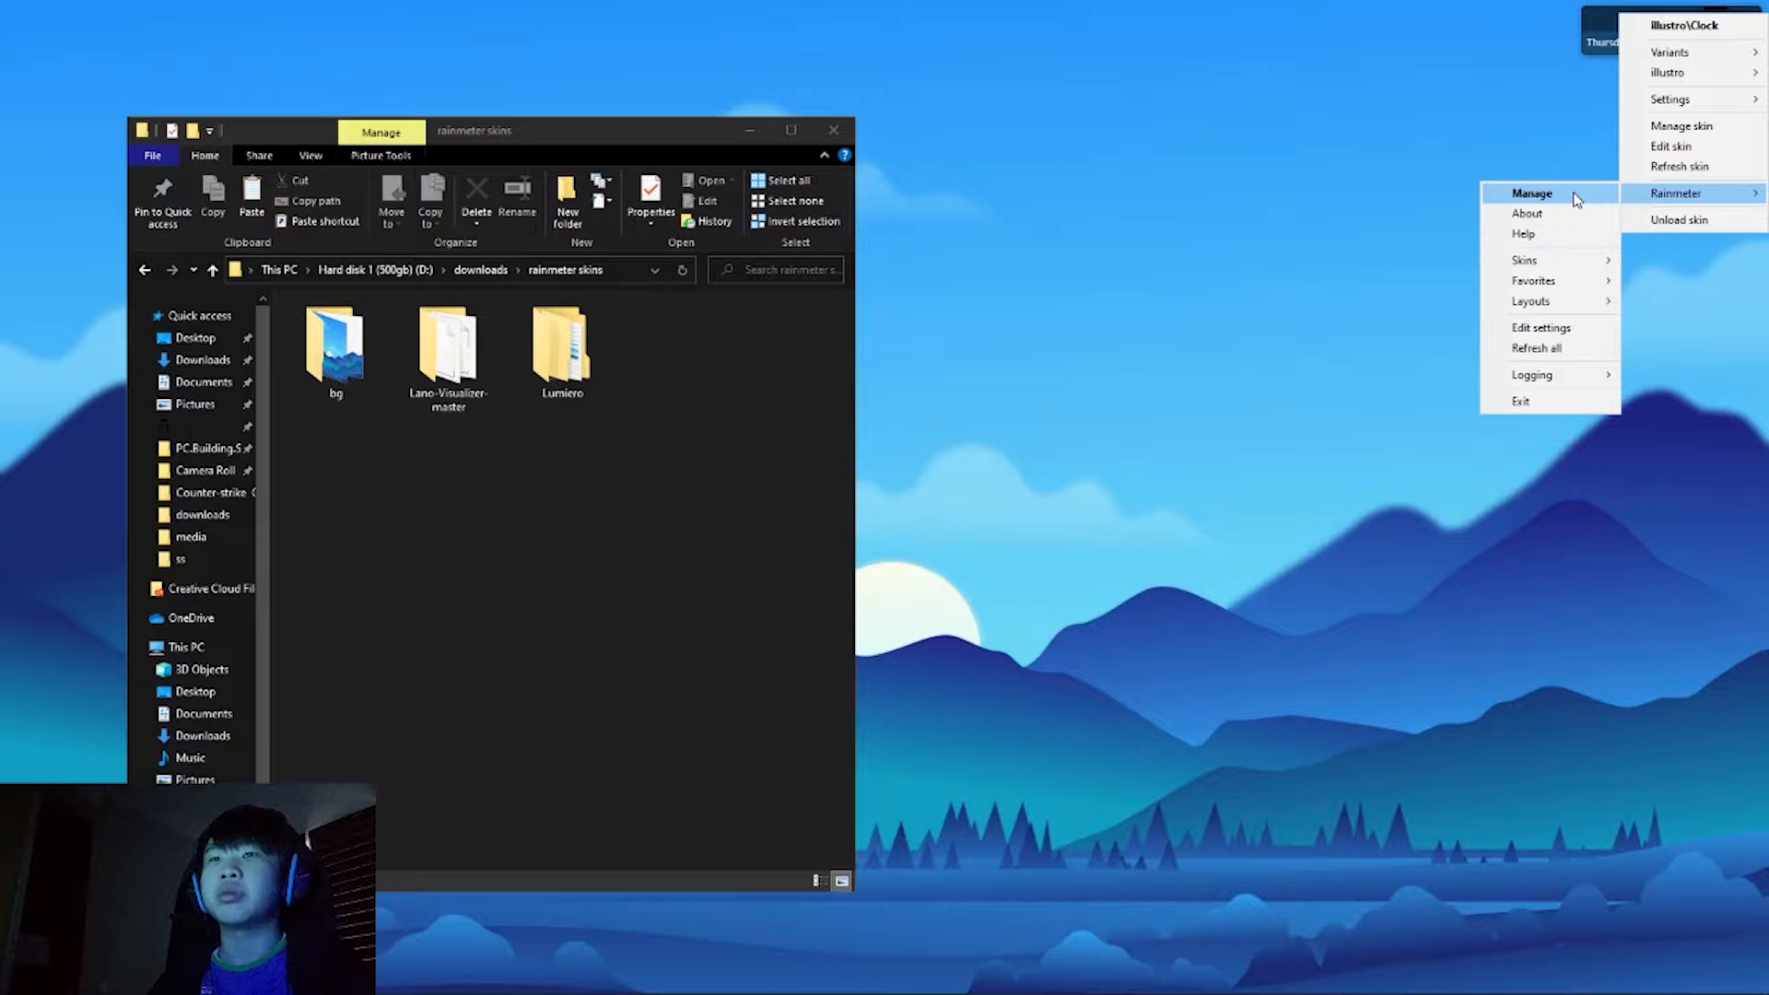
click(1577, 200)
right_click(1622, 23)
click(1485, 237)
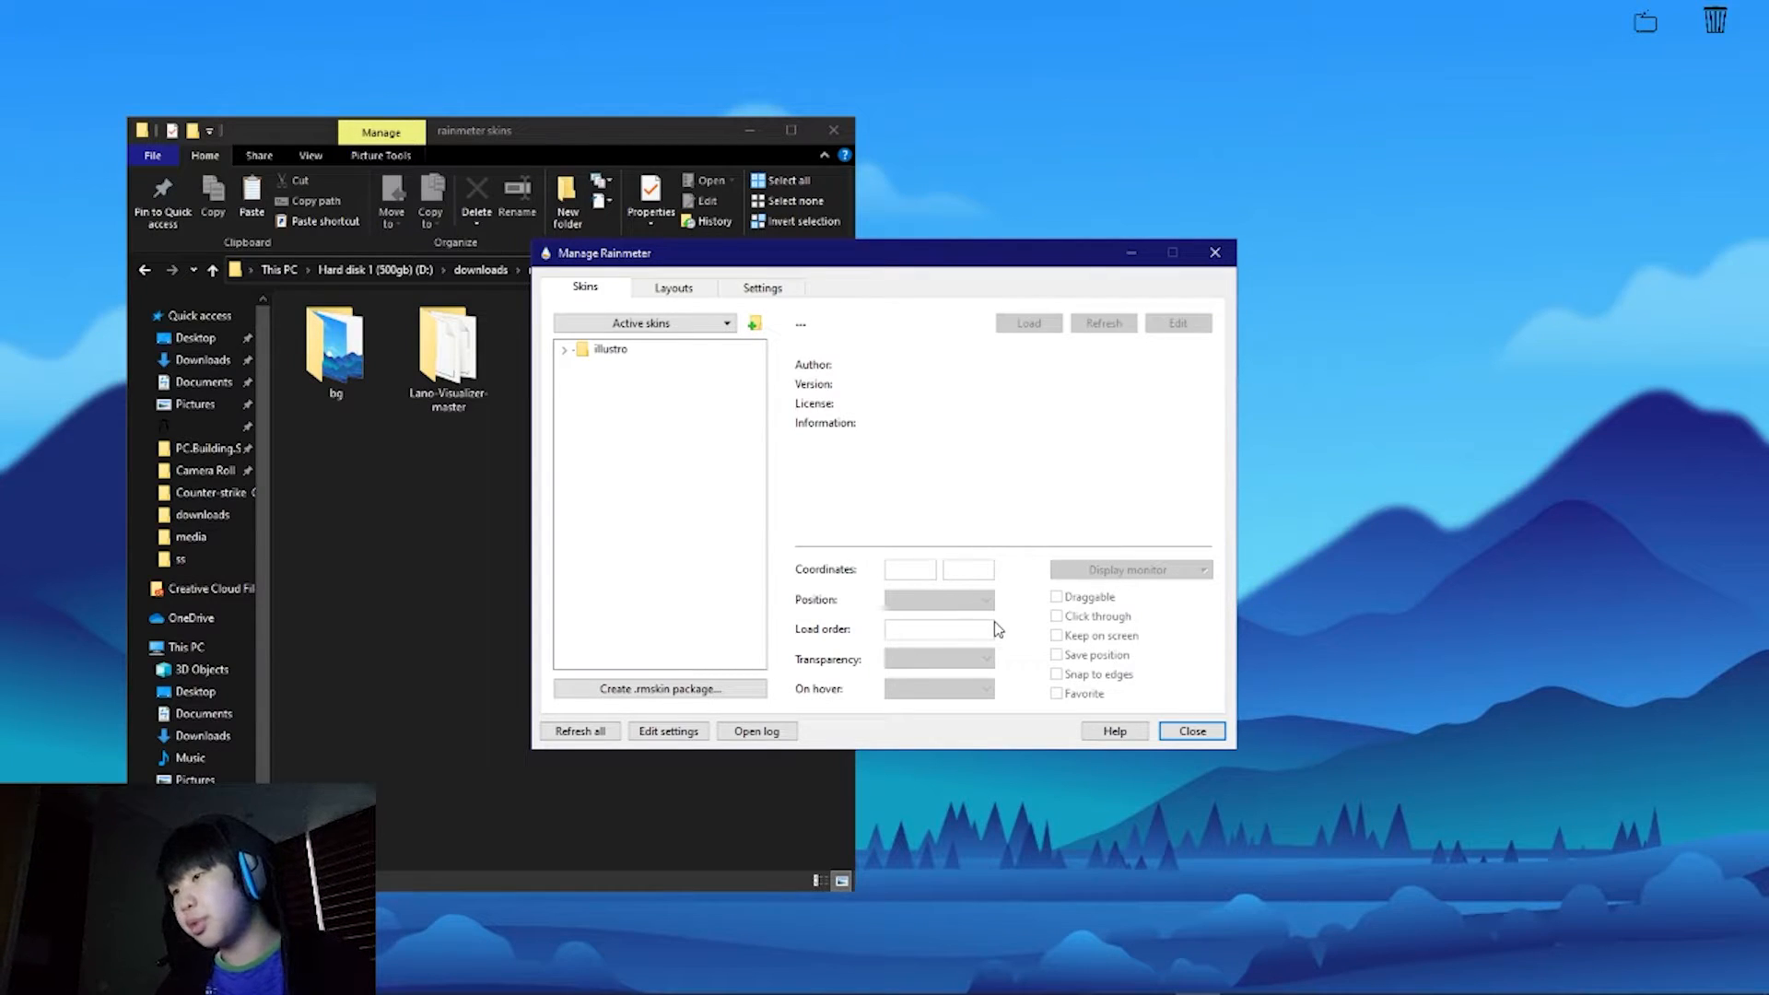
Step: Bring the Manage Rainmeter window forward and place it beside the rainmeter skins folder window
key(super)
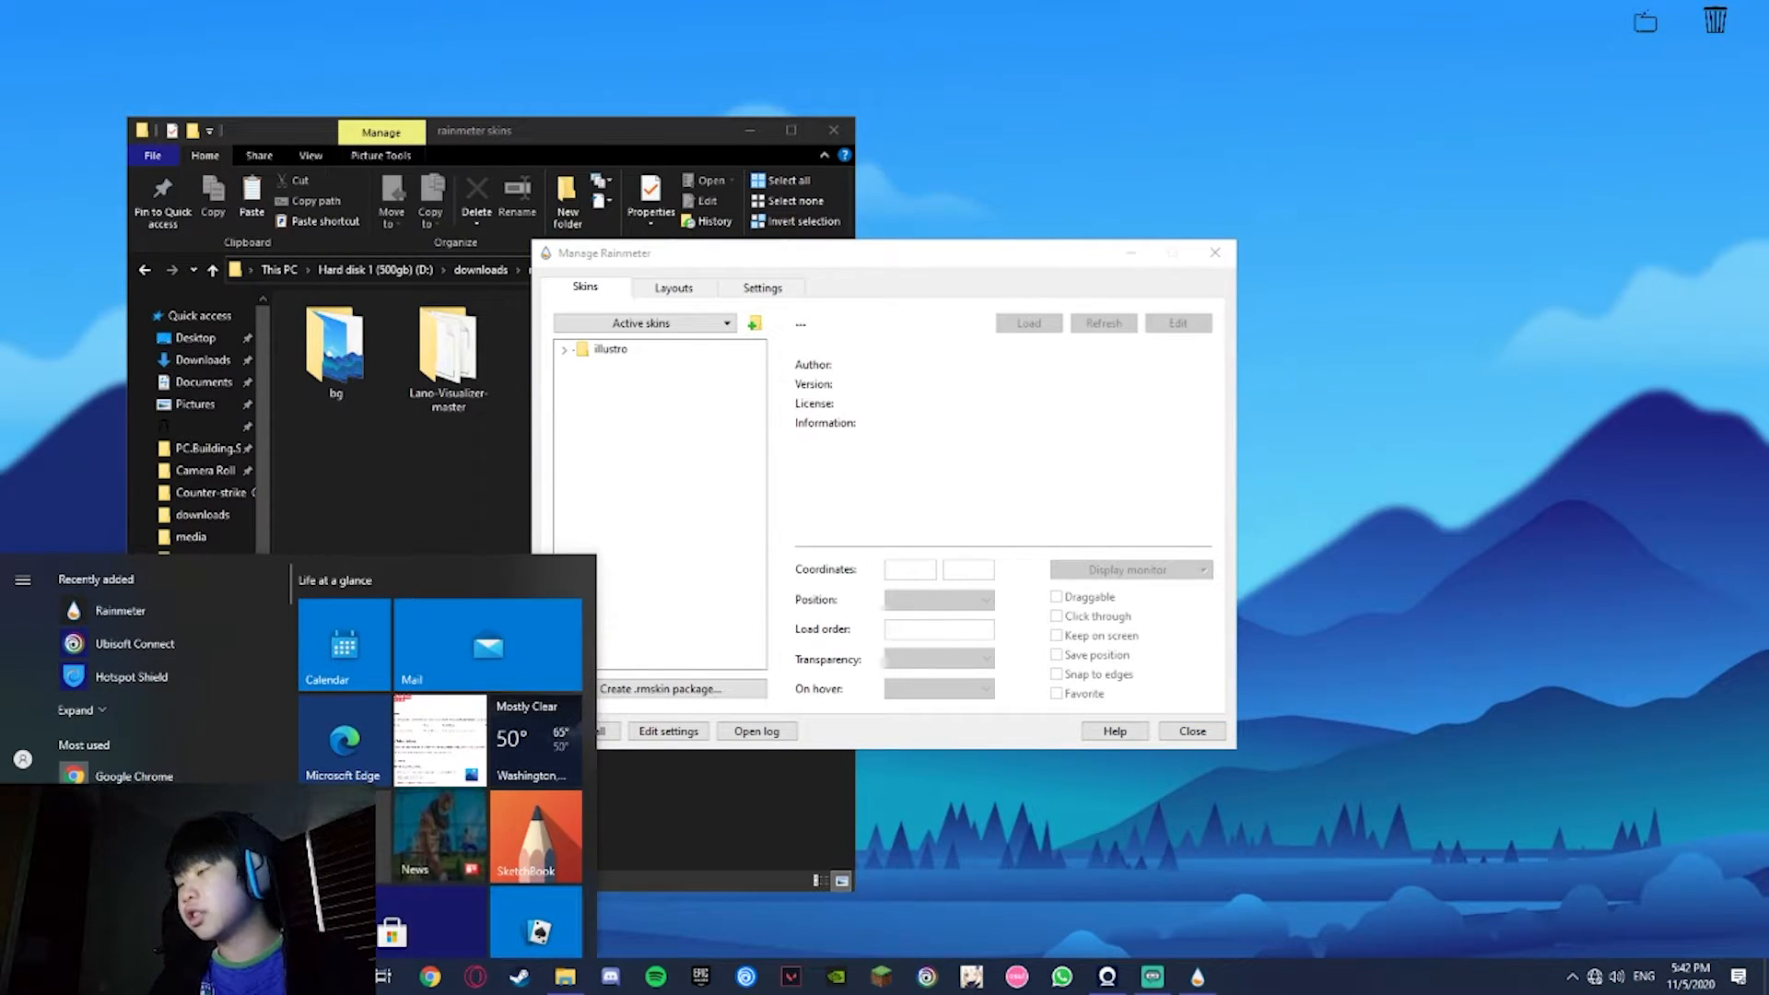
click(1567, 988)
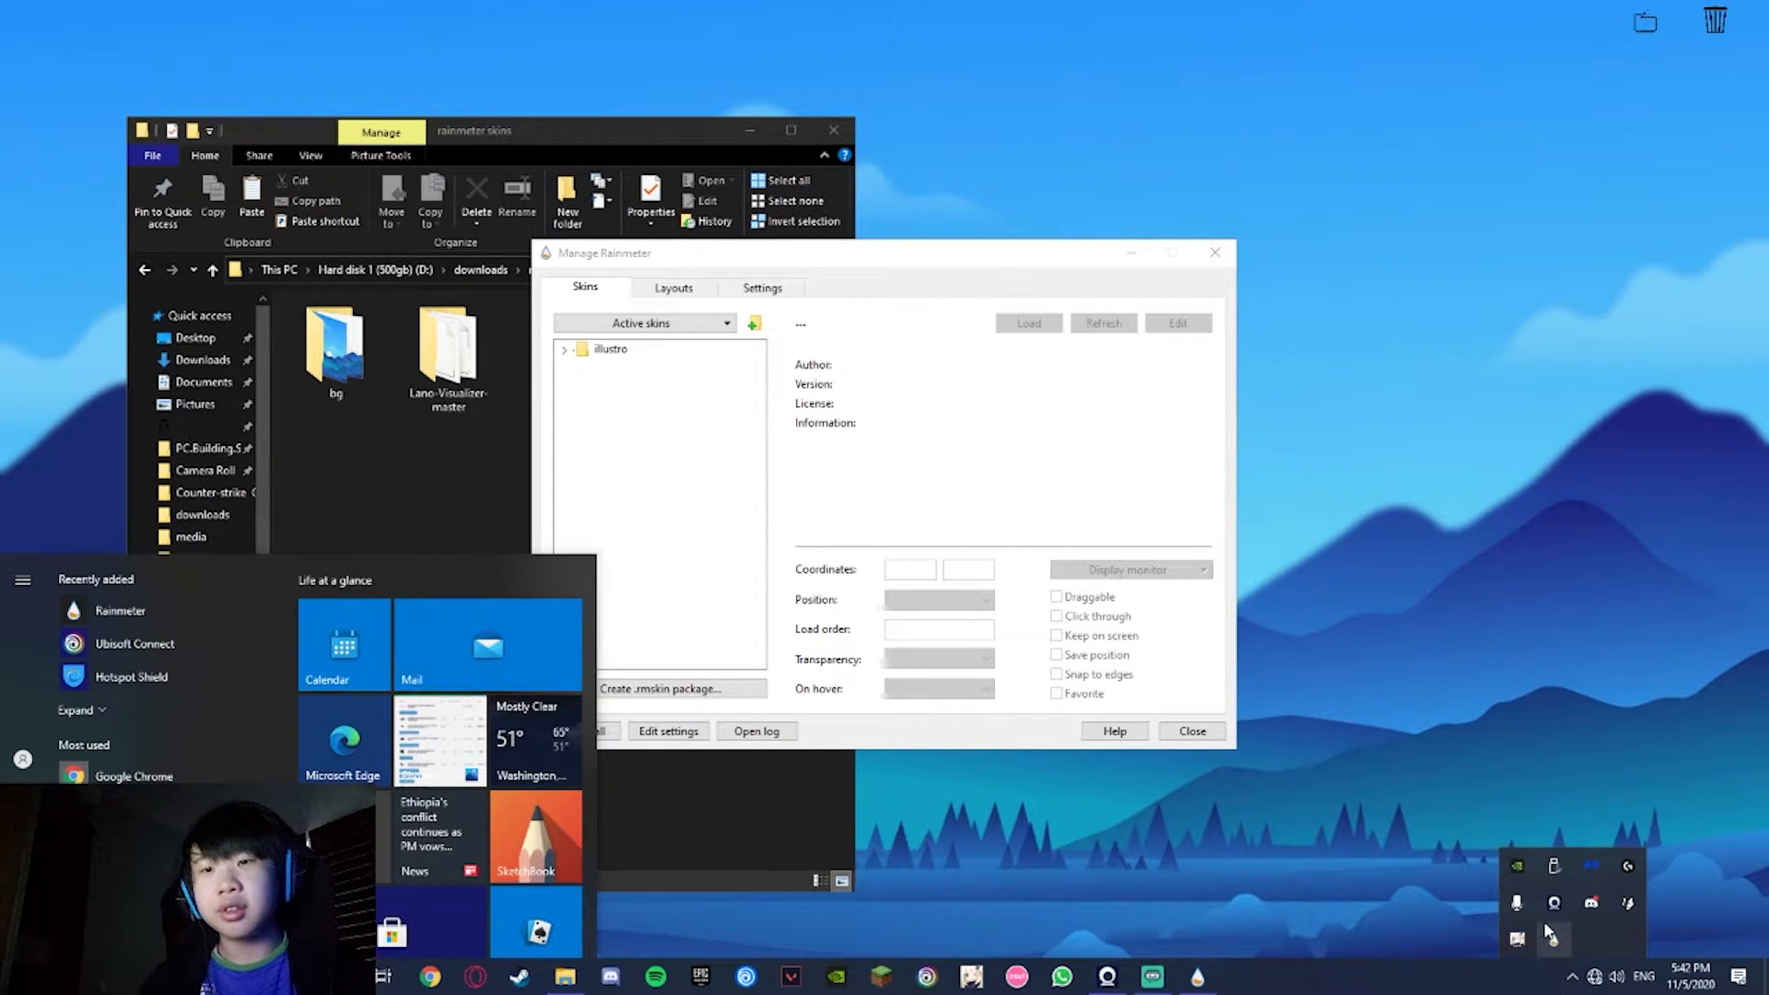
click(1551, 937)
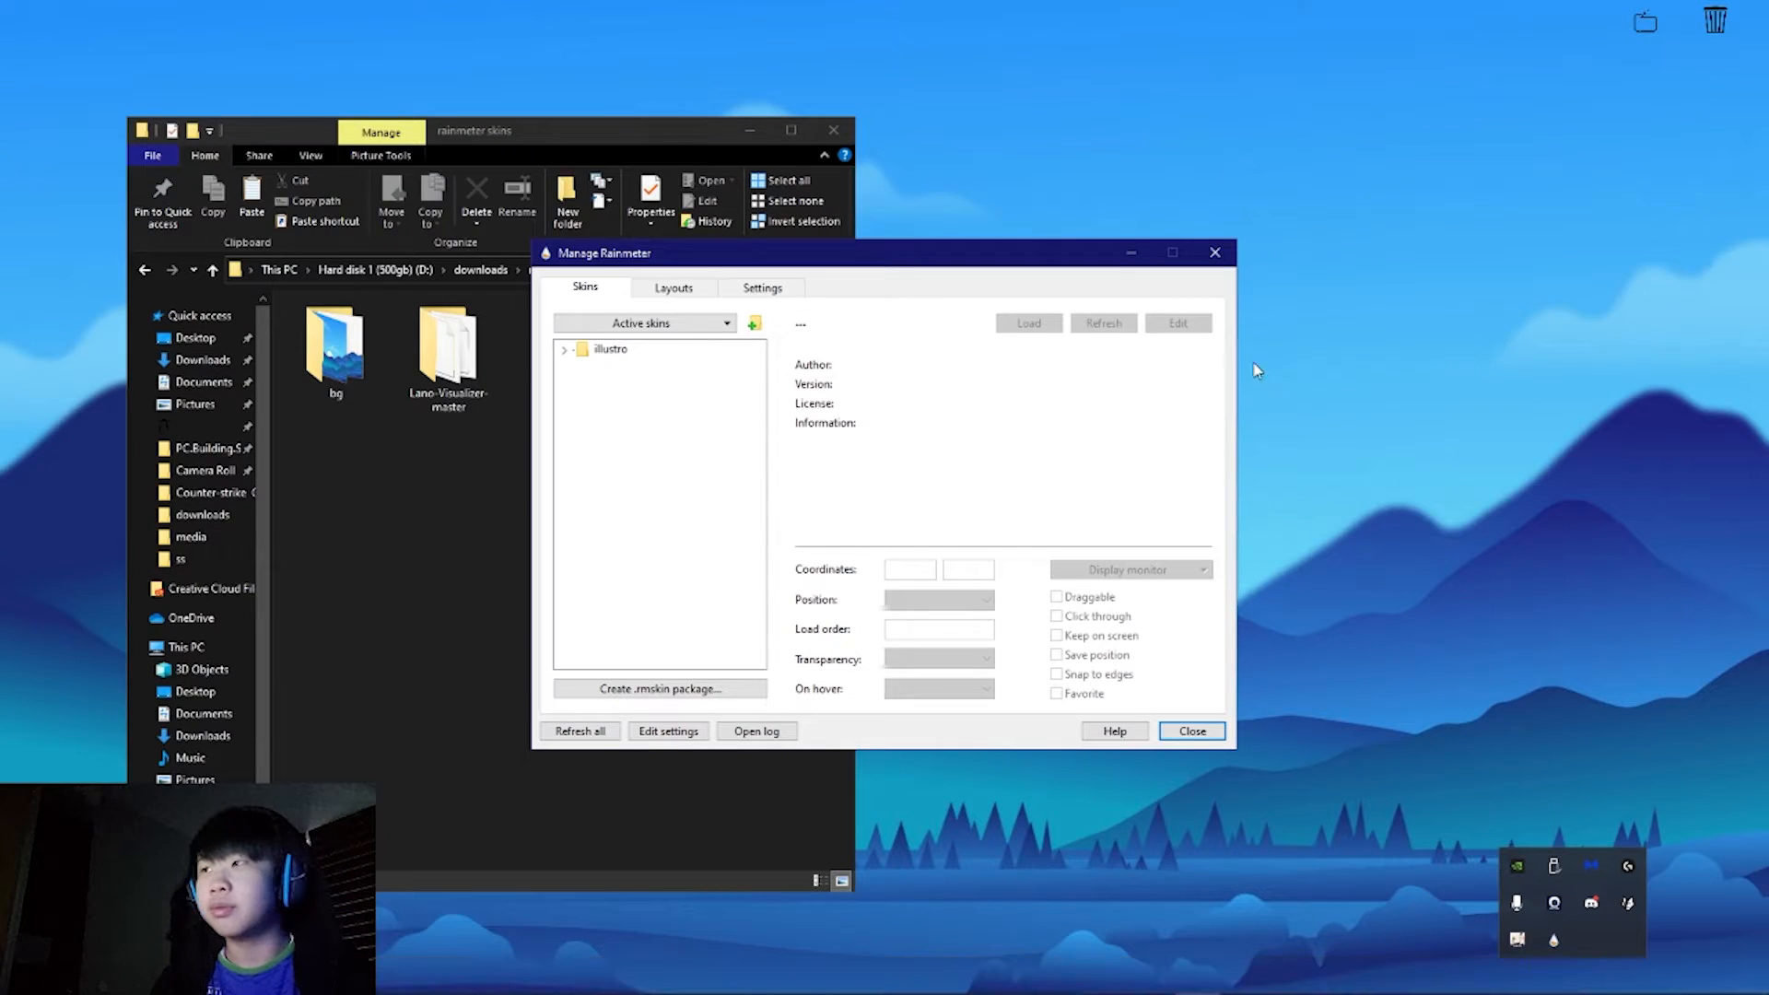
drag(930, 257, 1312, 191)
click(1134, 482)
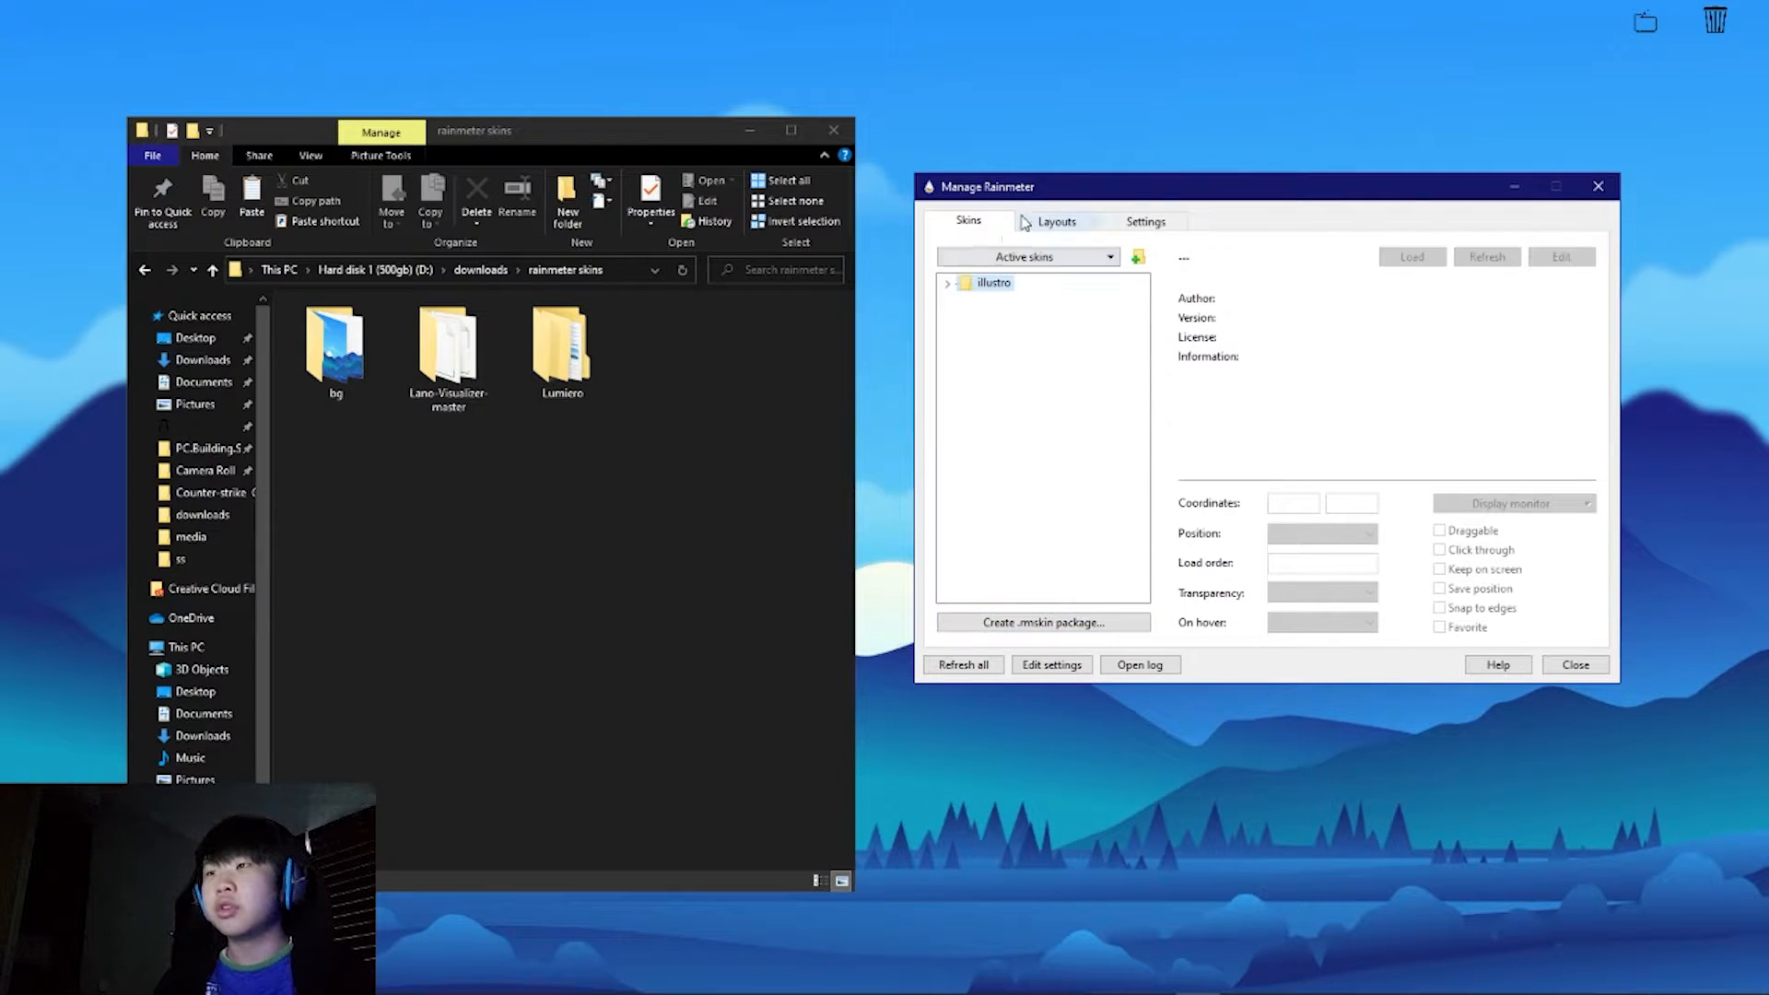
Step: Try to add the Lano-Visualizer-master folder to the skins list by creating a new skin folder named NewFolder
drag(448, 355, 975, 354)
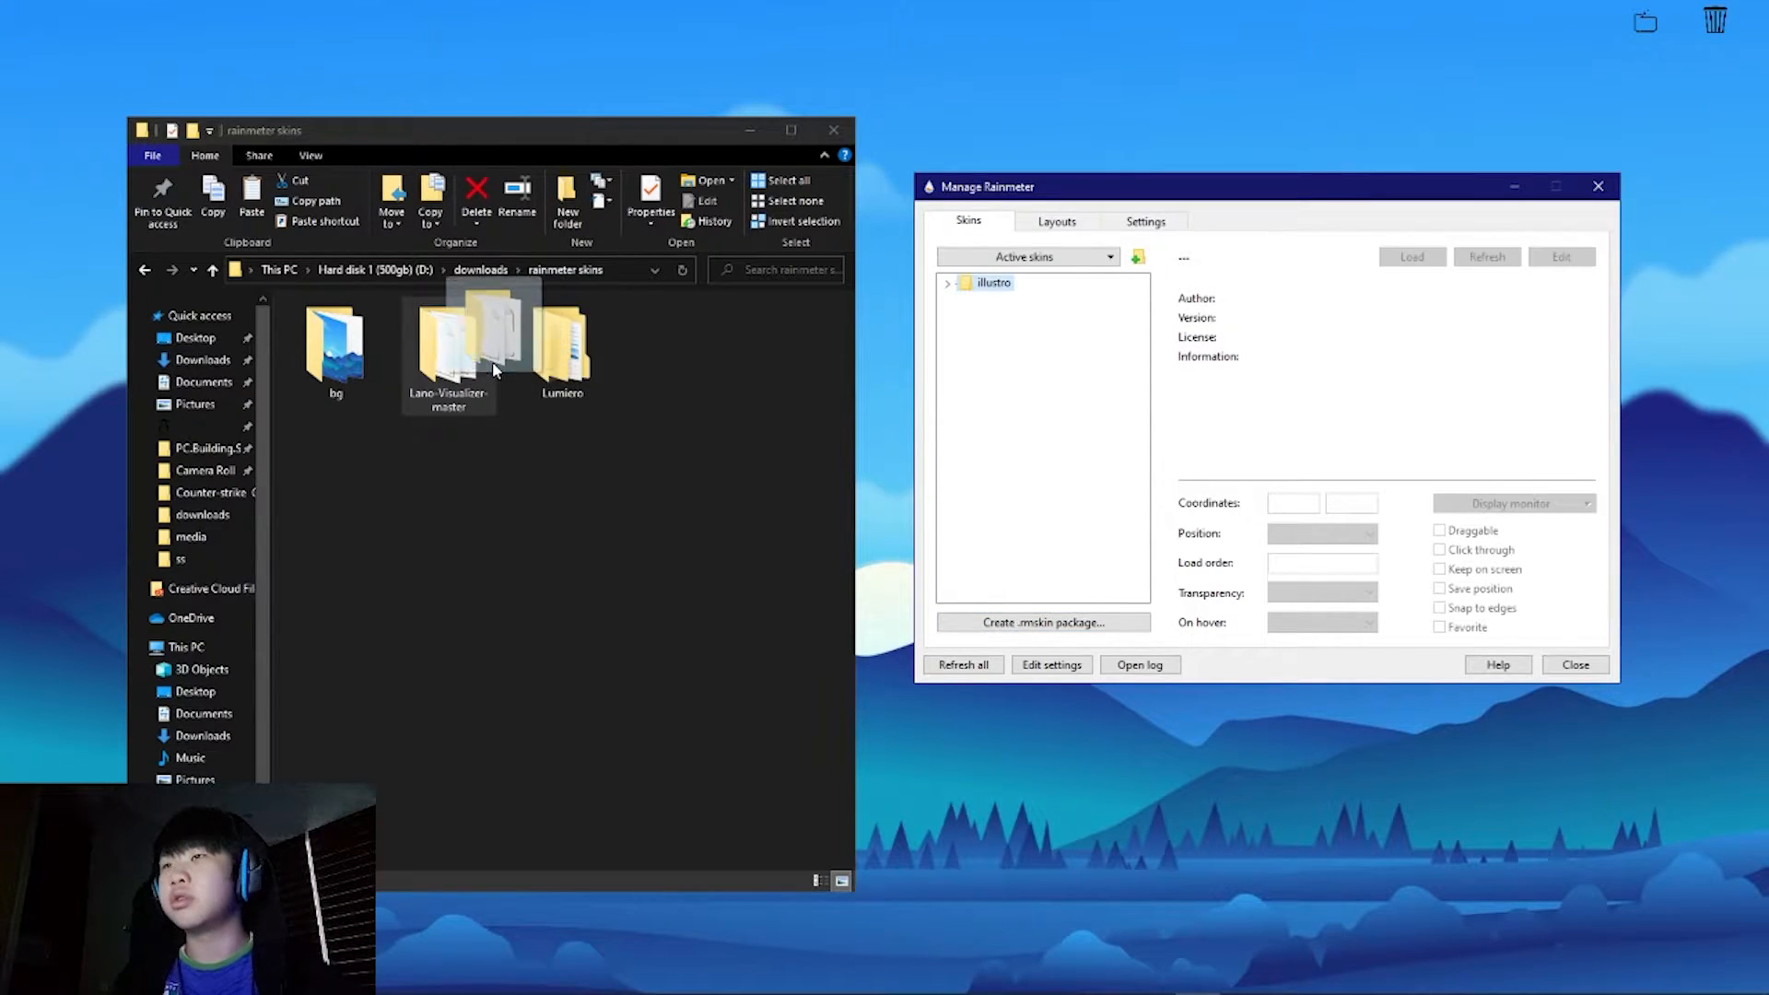
click(1138, 258)
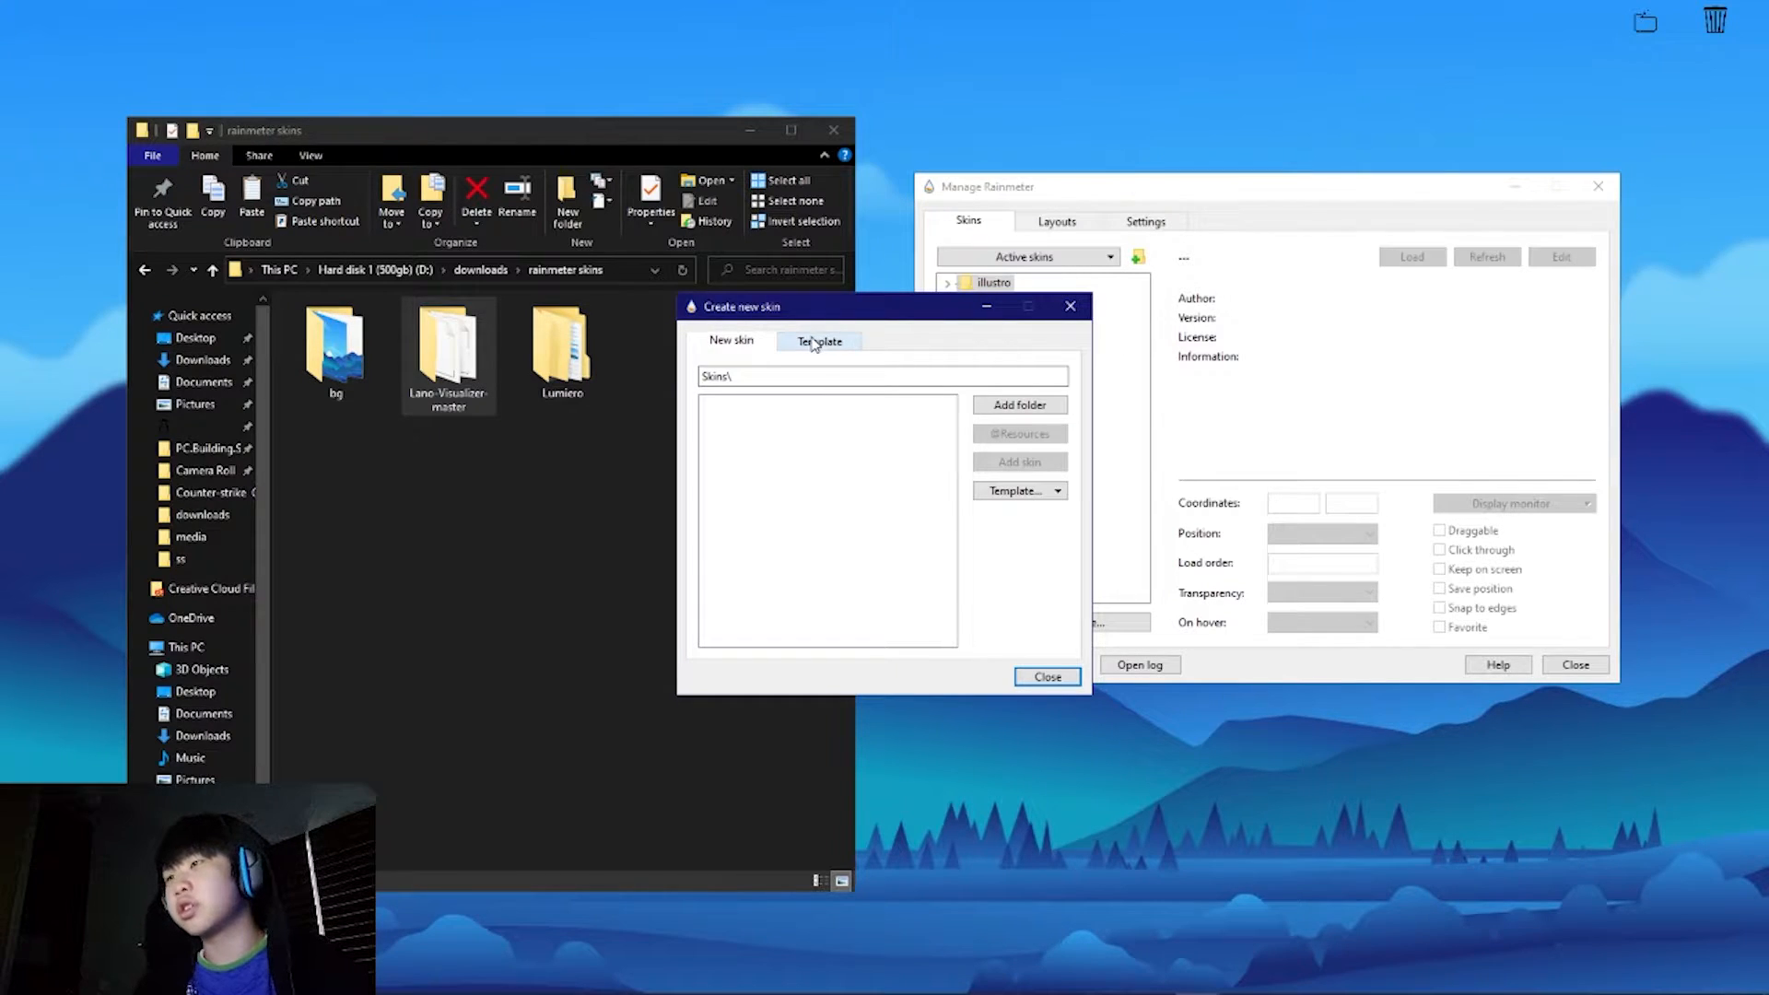
click(1020, 405)
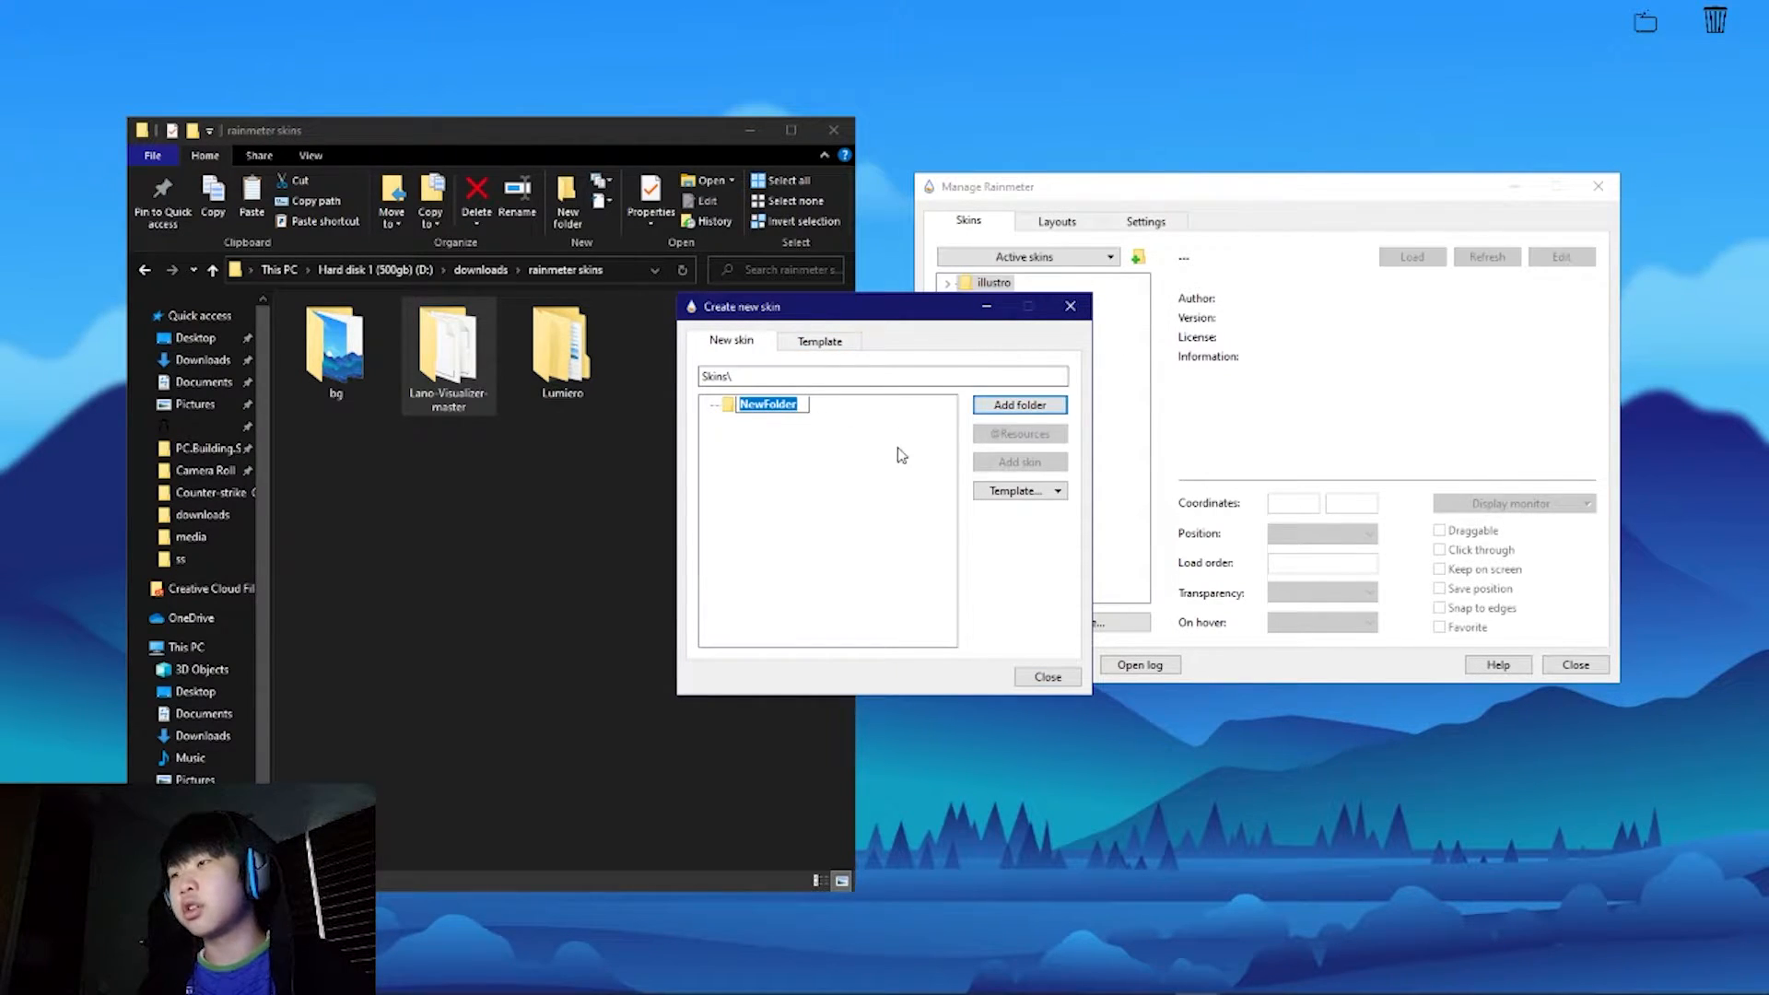
click(1016, 491)
click(1028, 551)
click(819, 342)
click(742, 341)
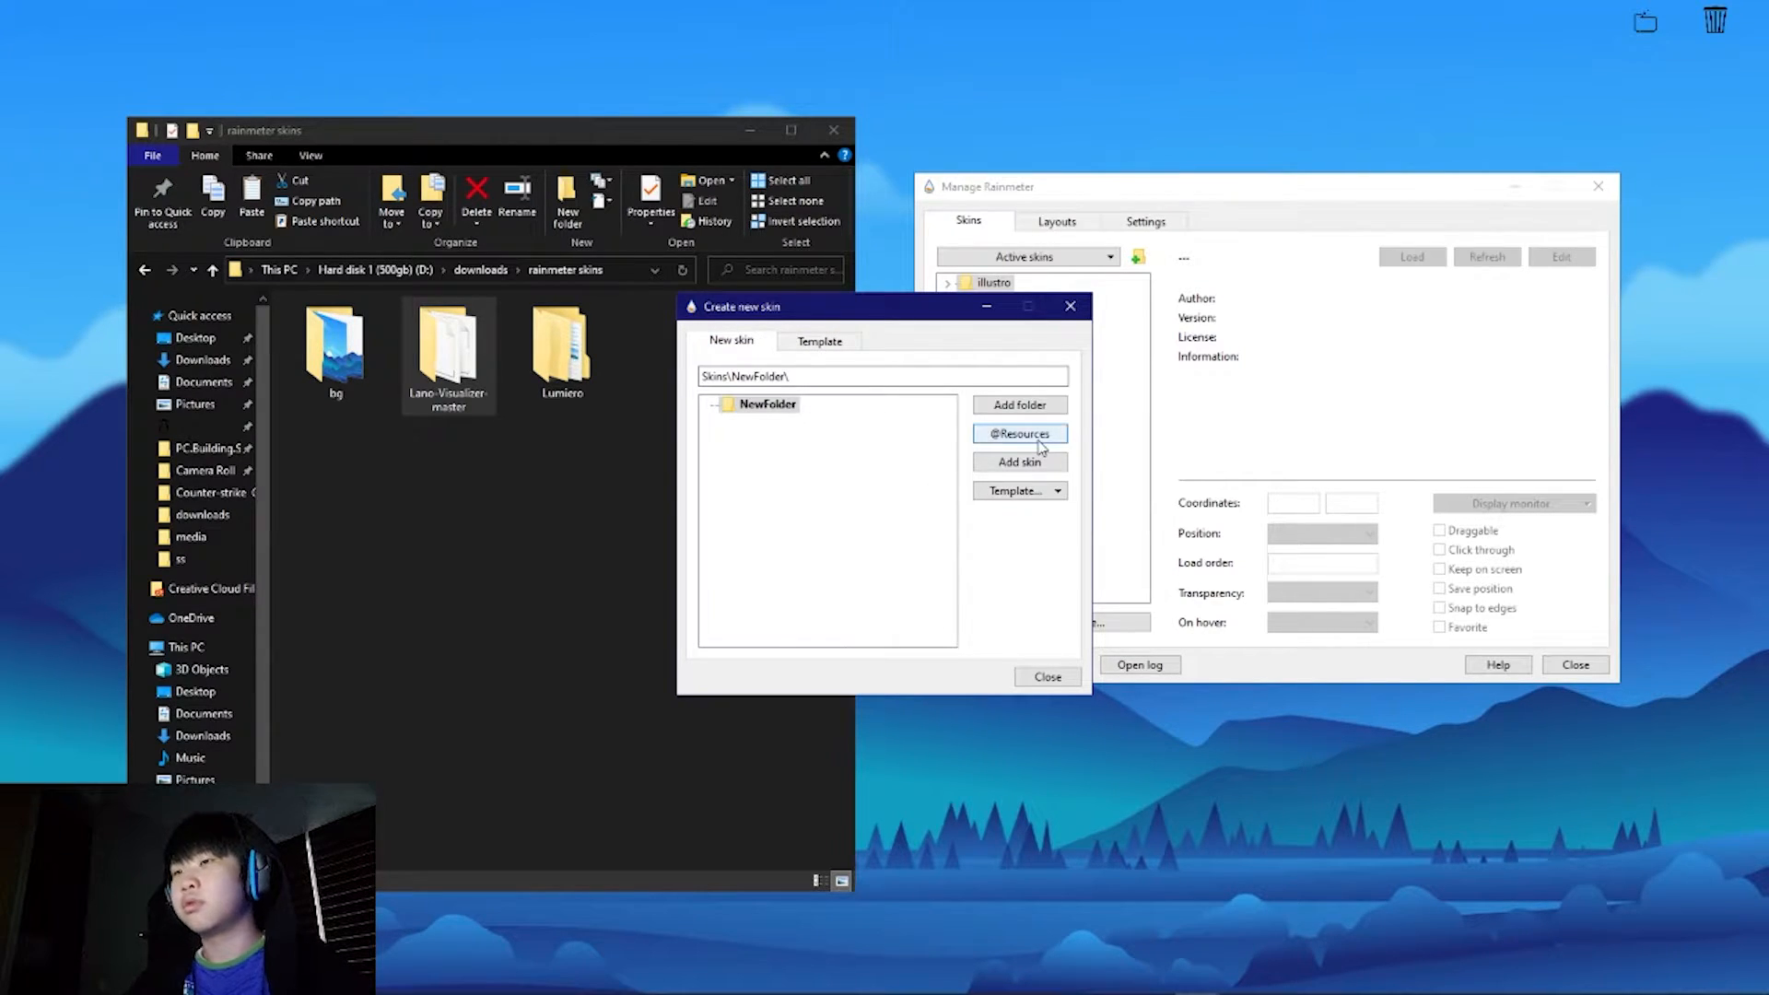
click(1055, 674)
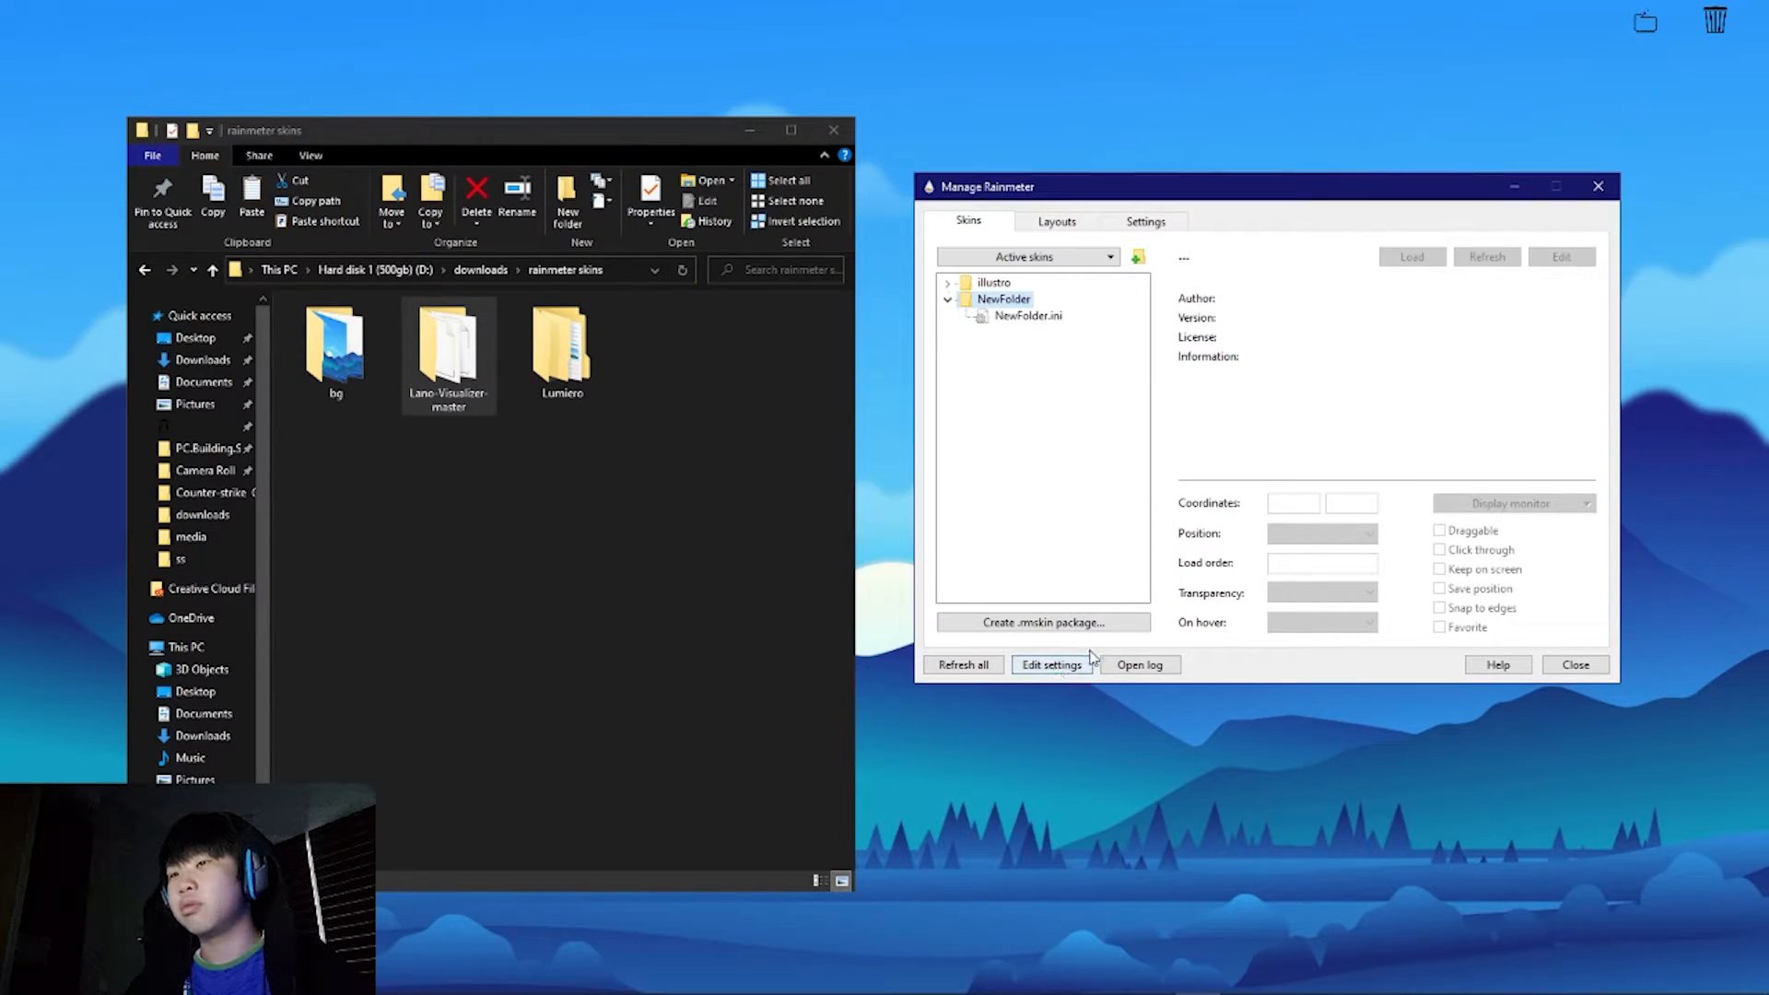
Step: Examine the options of the NewFolder skin entry and the contents of the Rainmeter settings file
right_click(1012, 303)
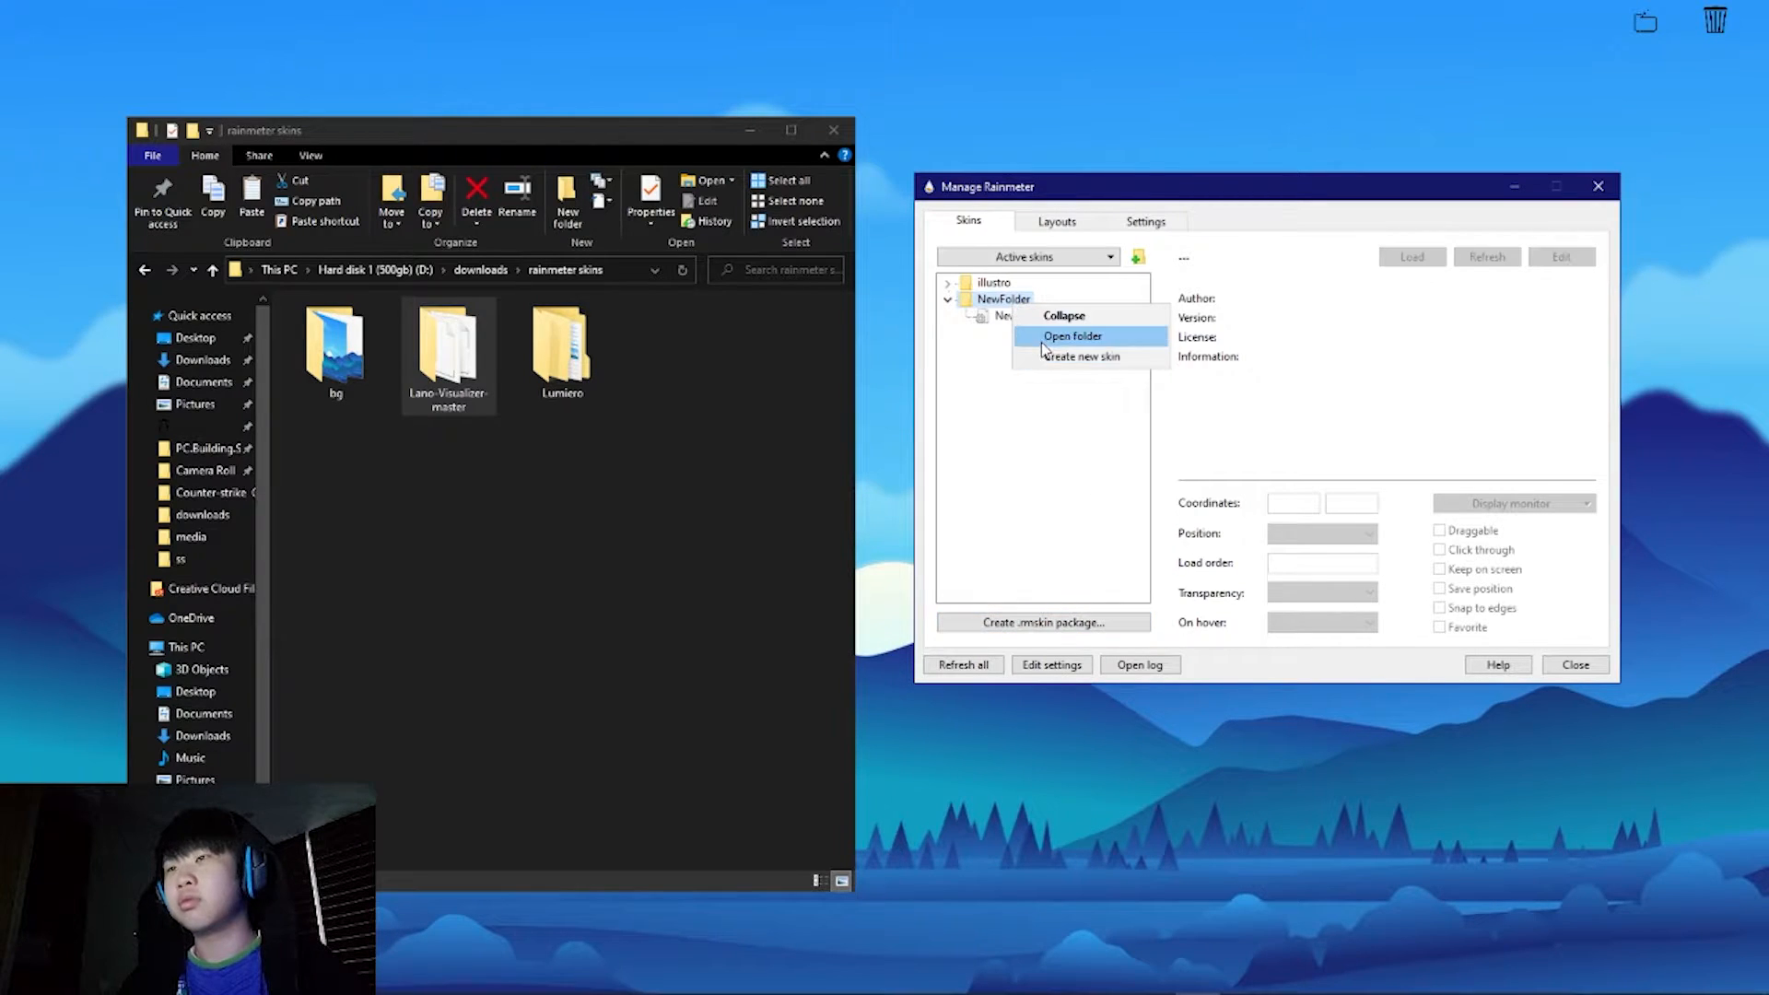
click(1008, 350)
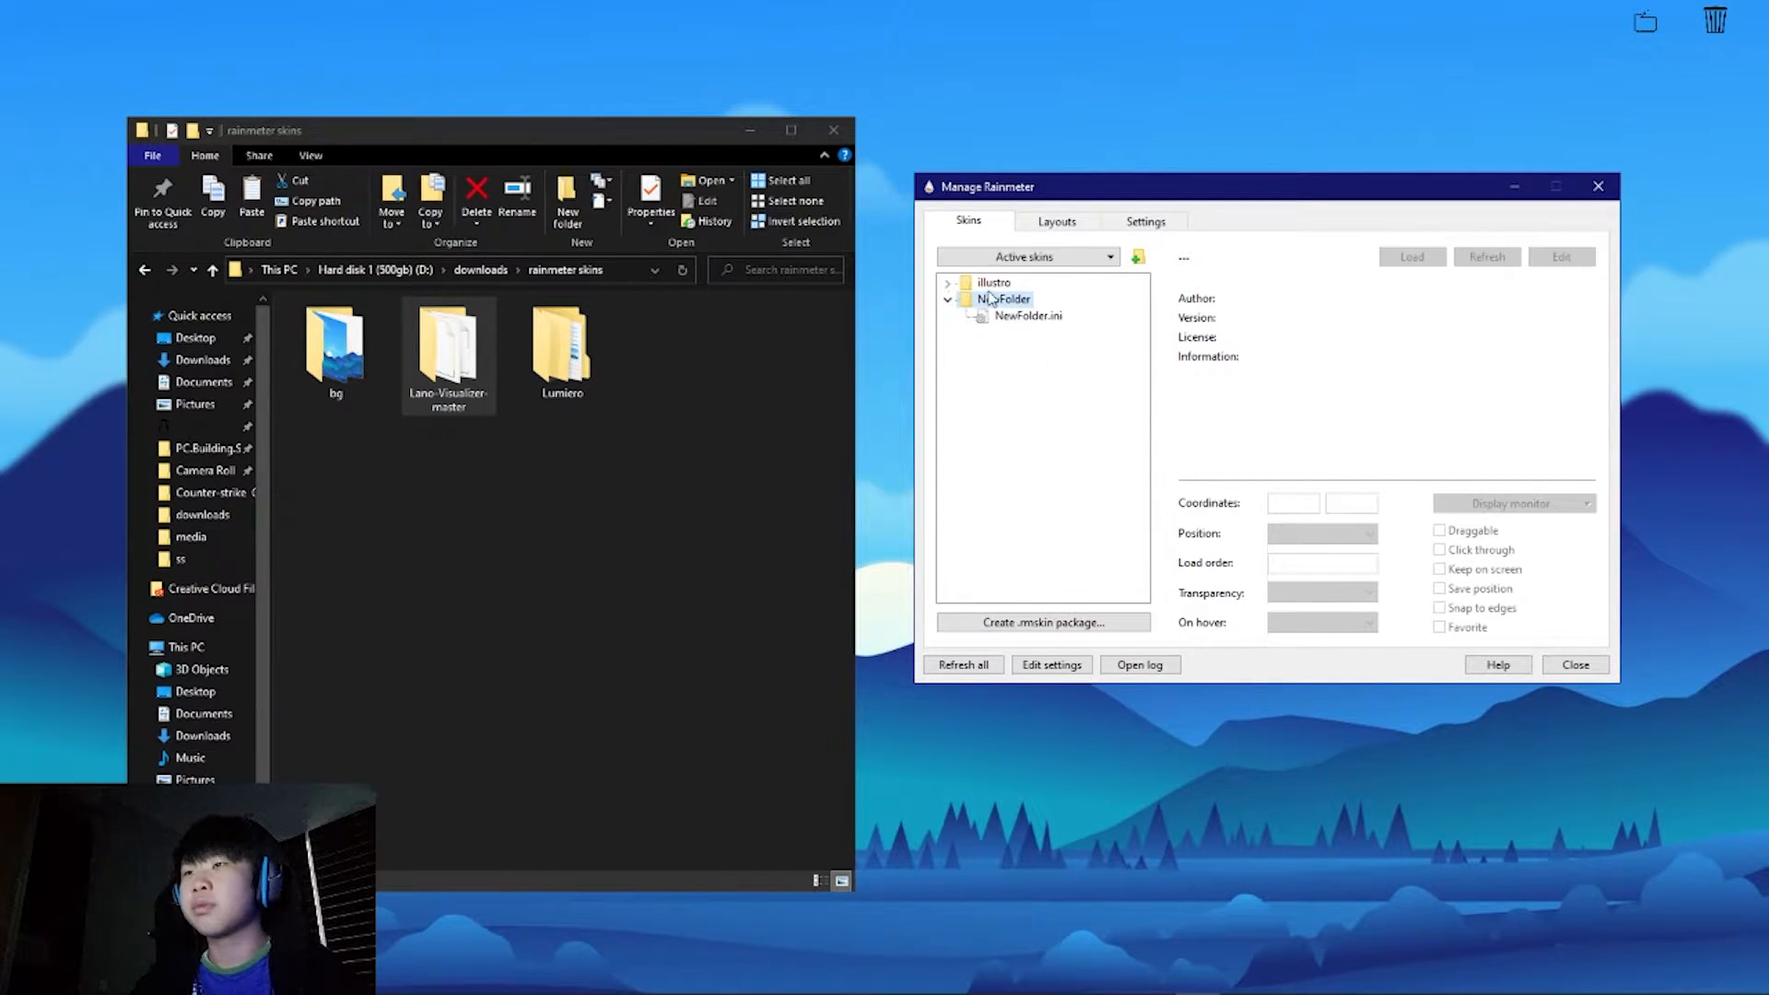
right_click(969, 307)
click(1014, 325)
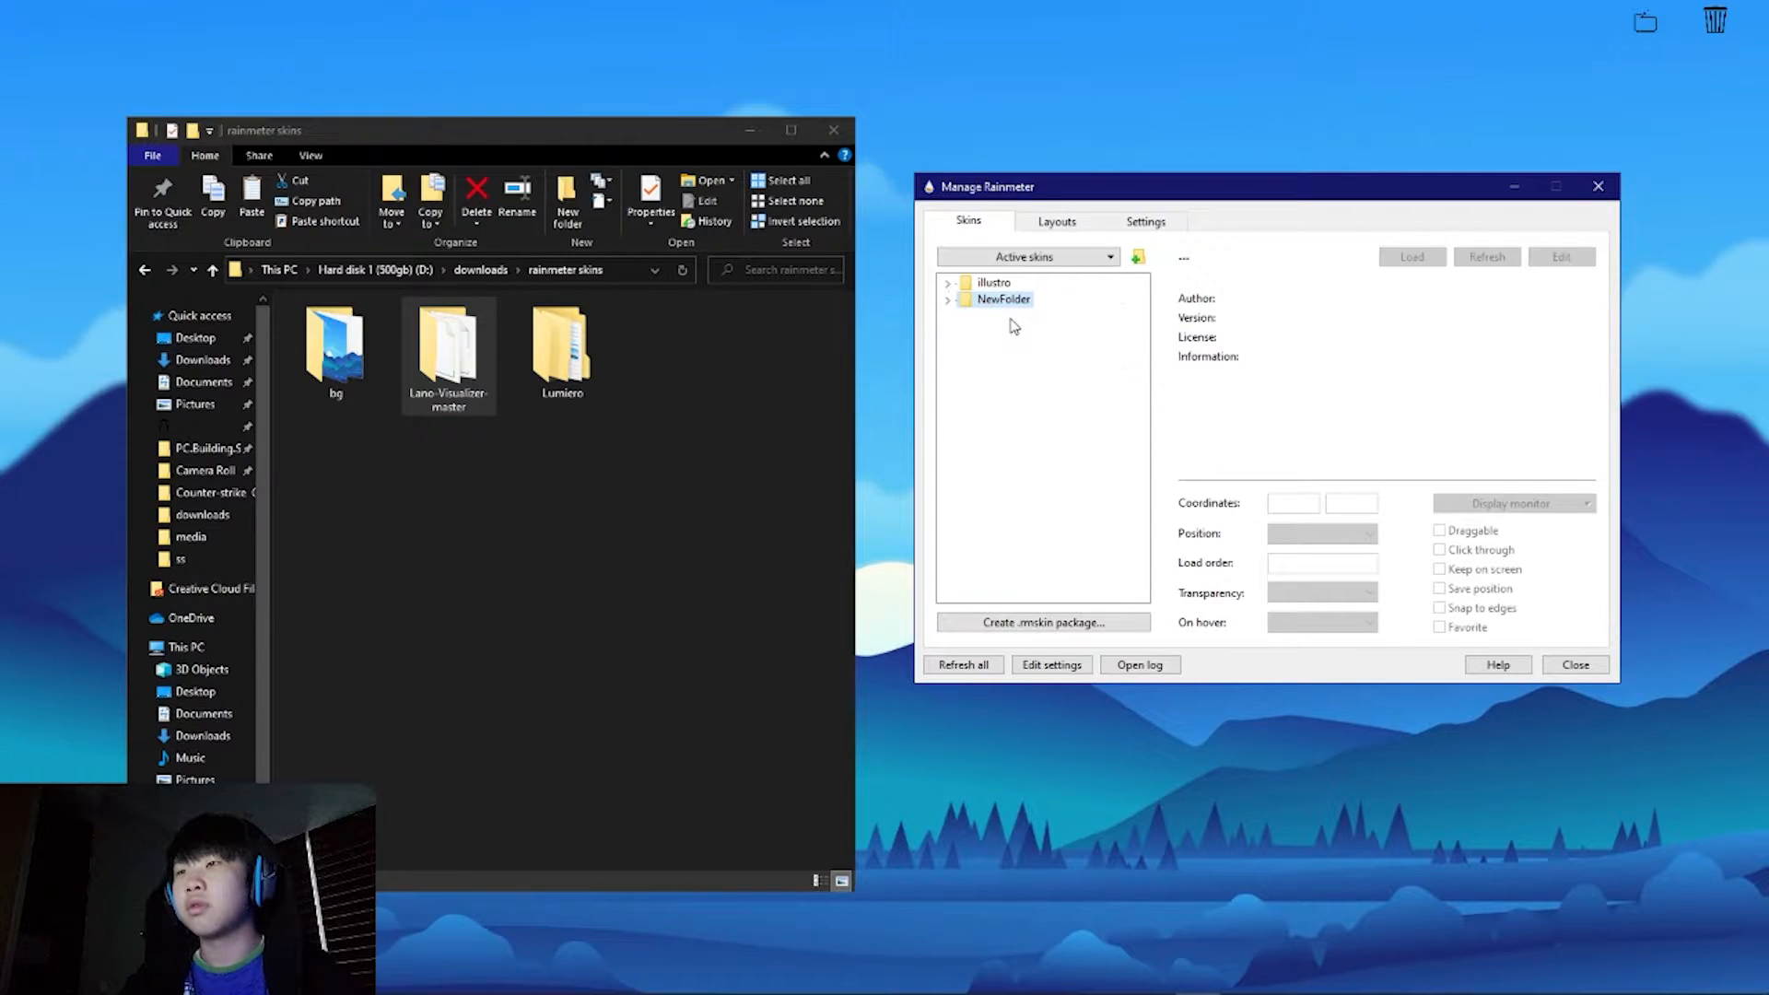
right_click(1031, 314)
click(986, 457)
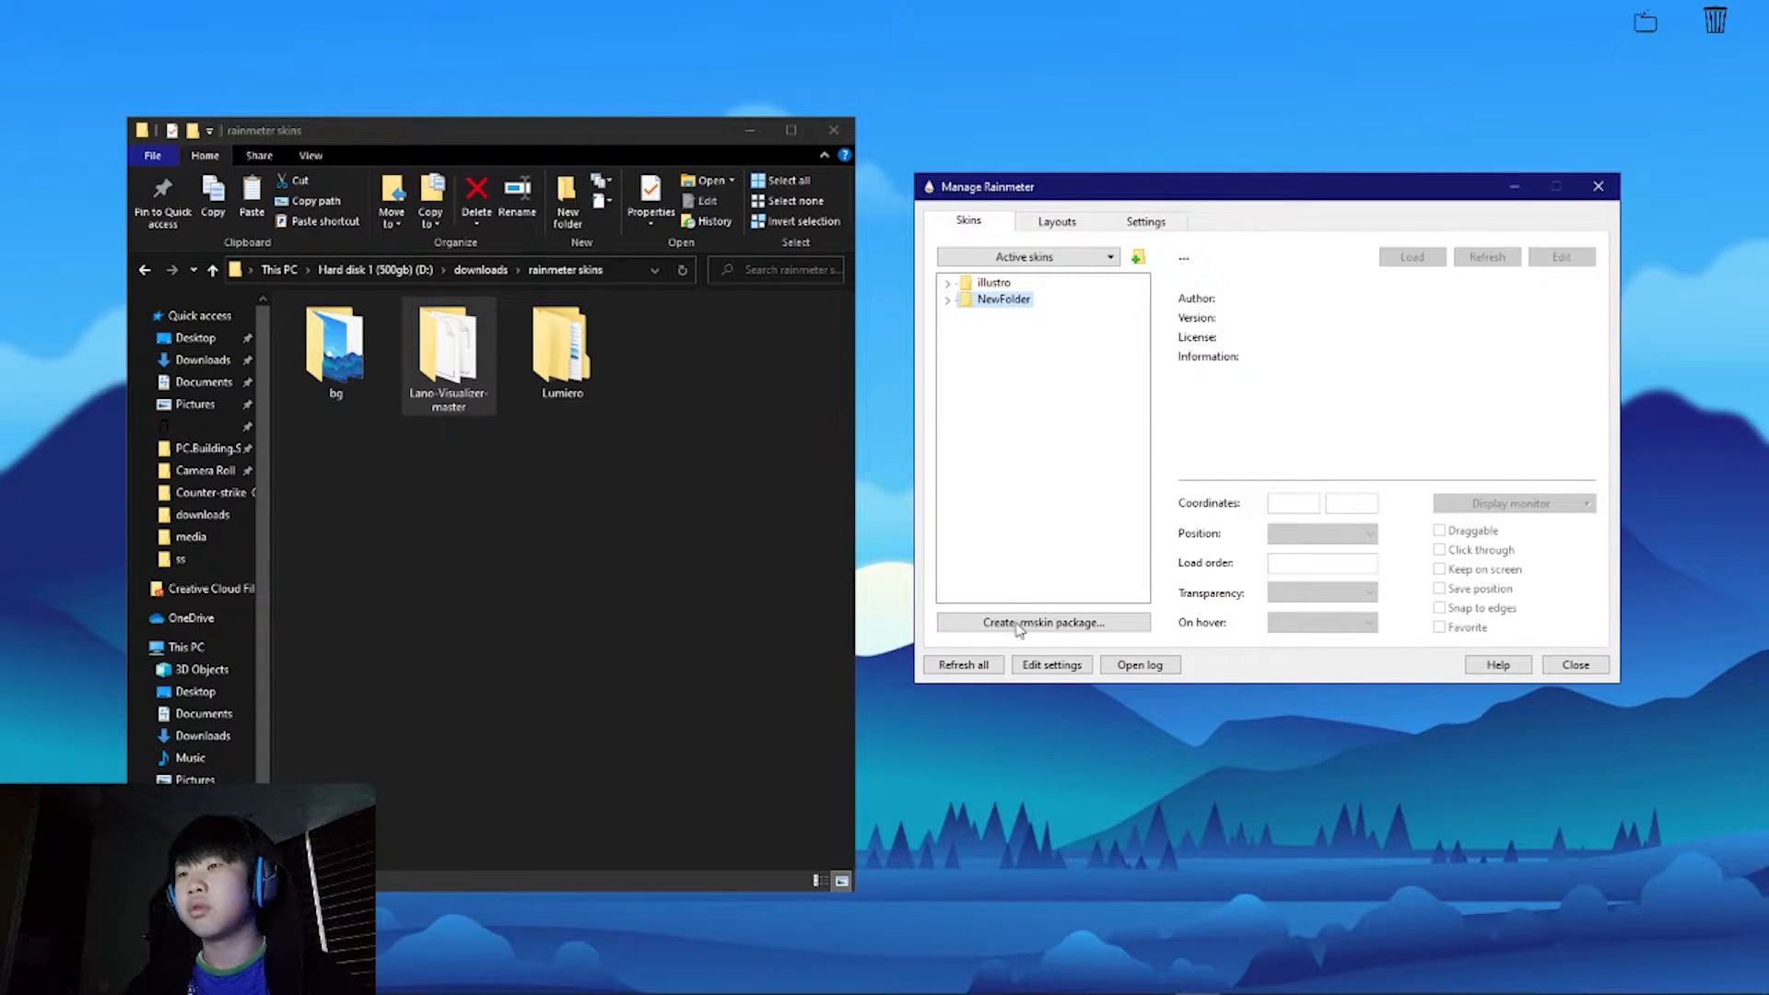
click(1041, 665)
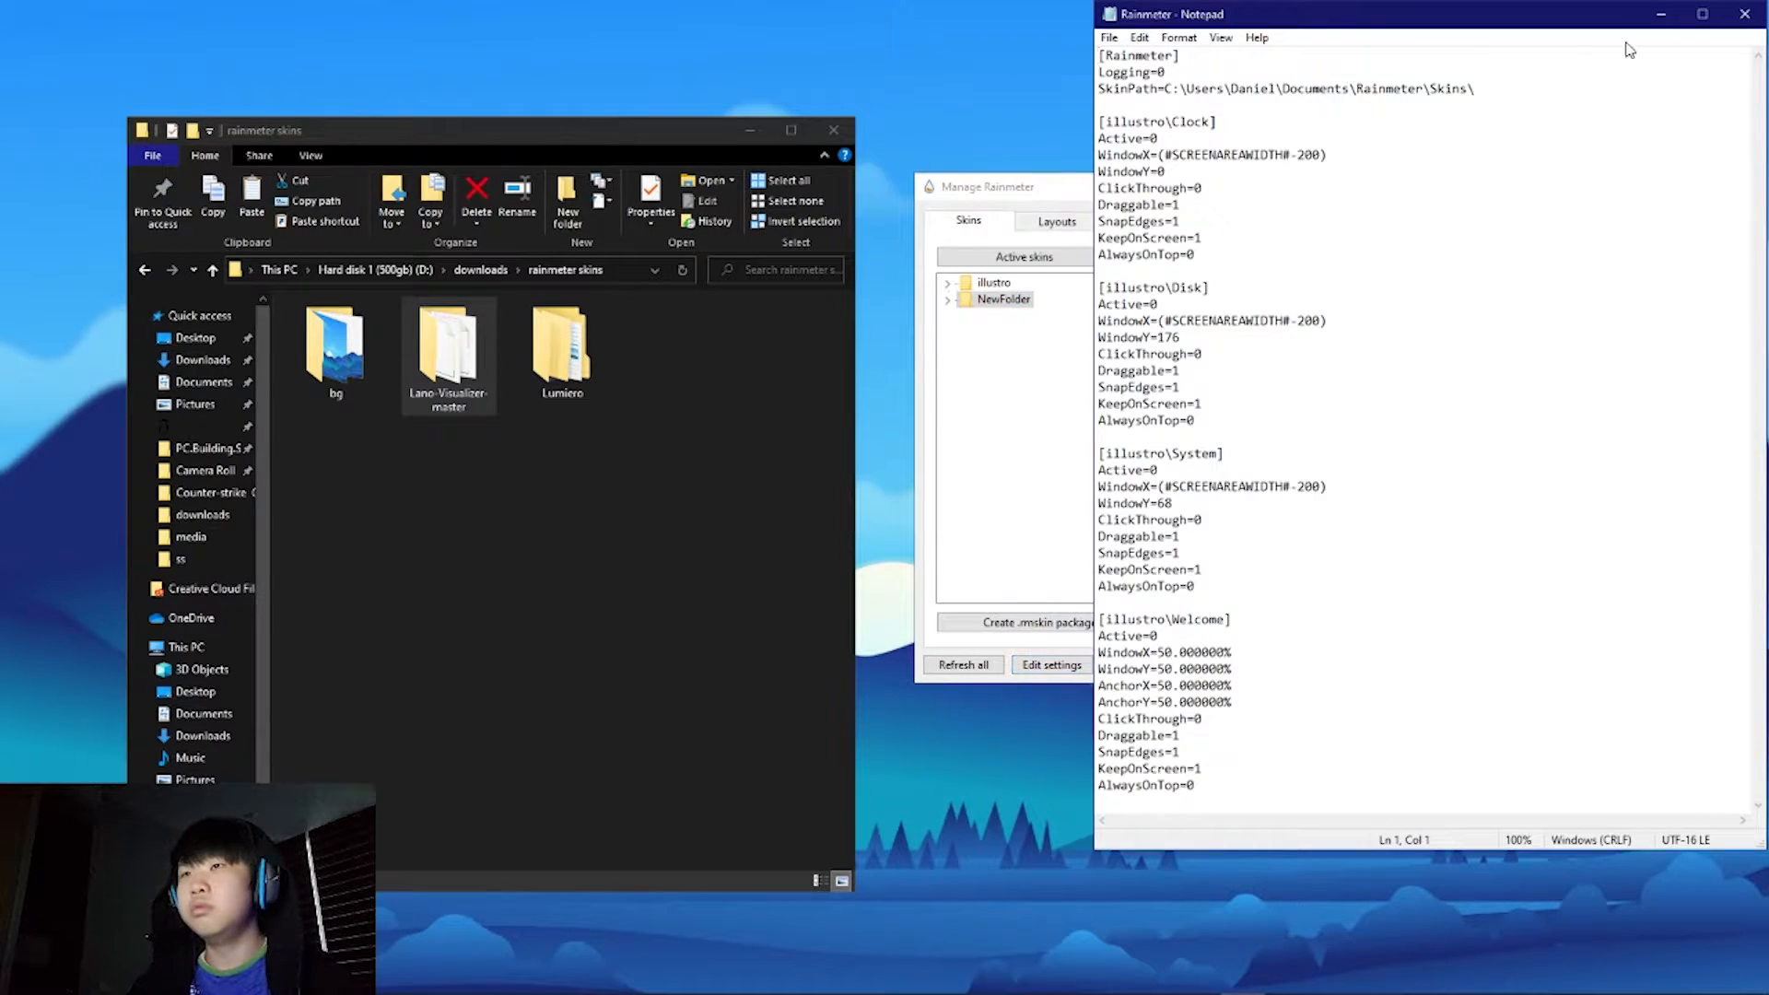
click(1744, 14)
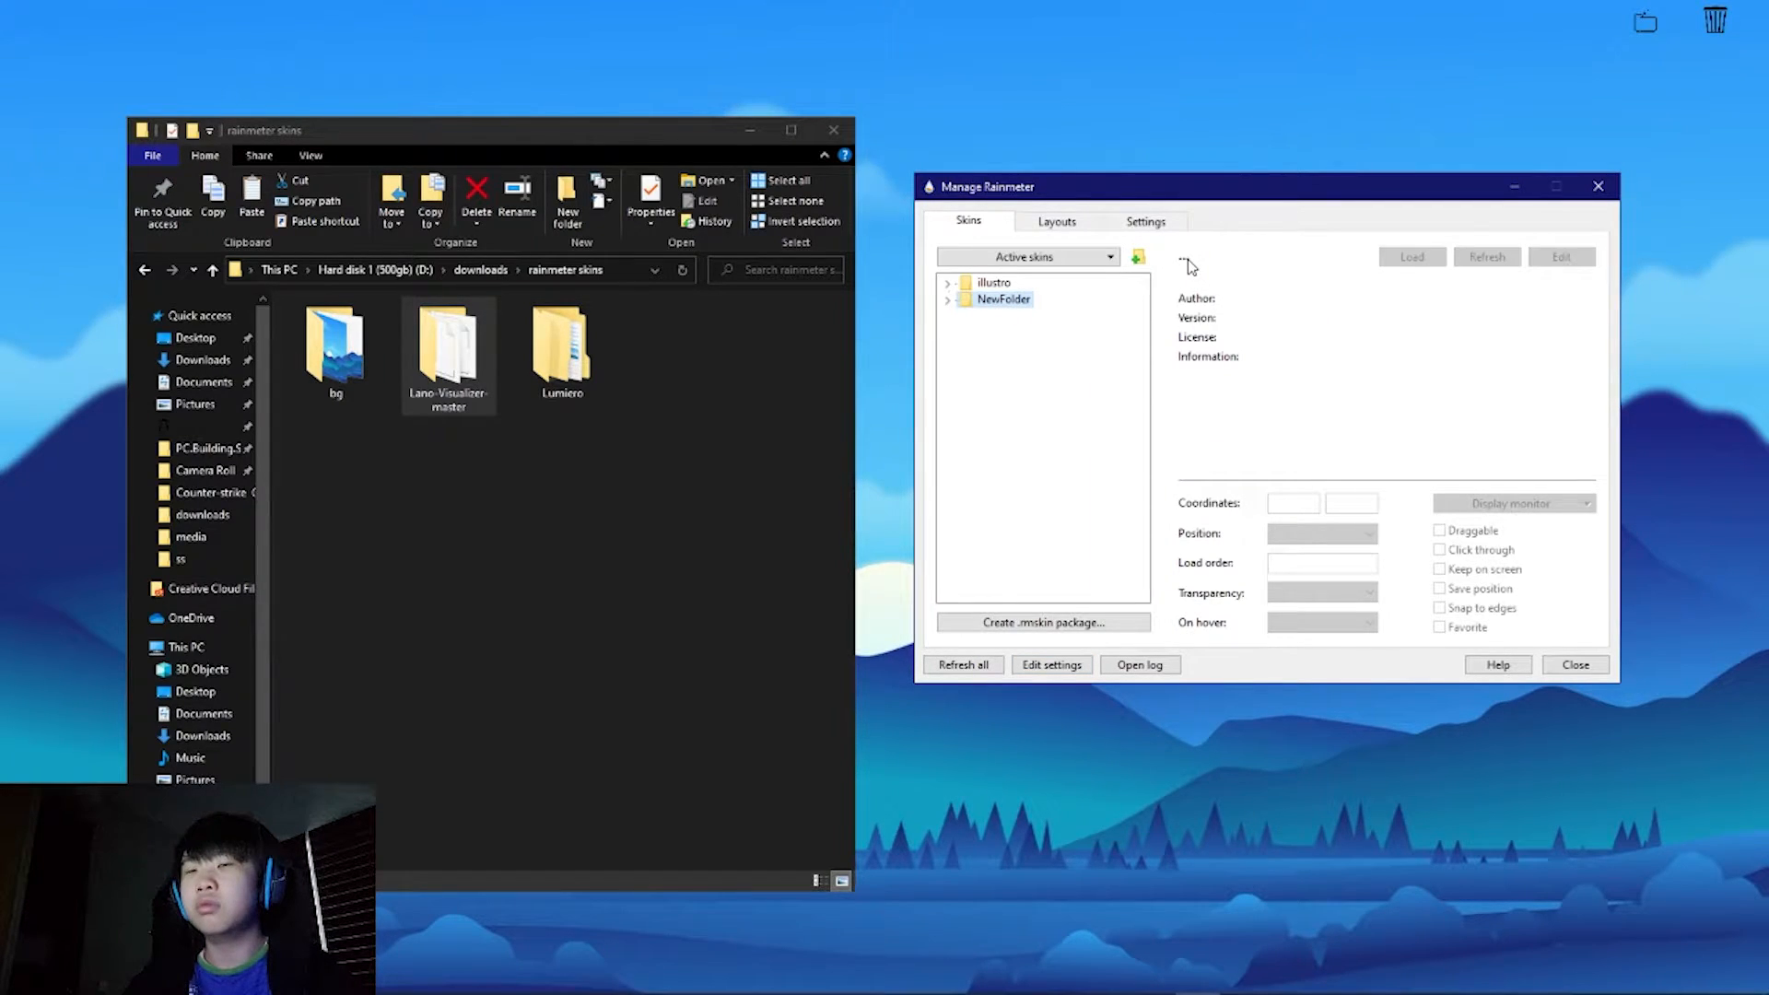
Step: Delete NewFolder from the Documents\Rainmeter\Skins folder, refresh all skins and close the folder window
right_click(995, 307)
click(1054, 311)
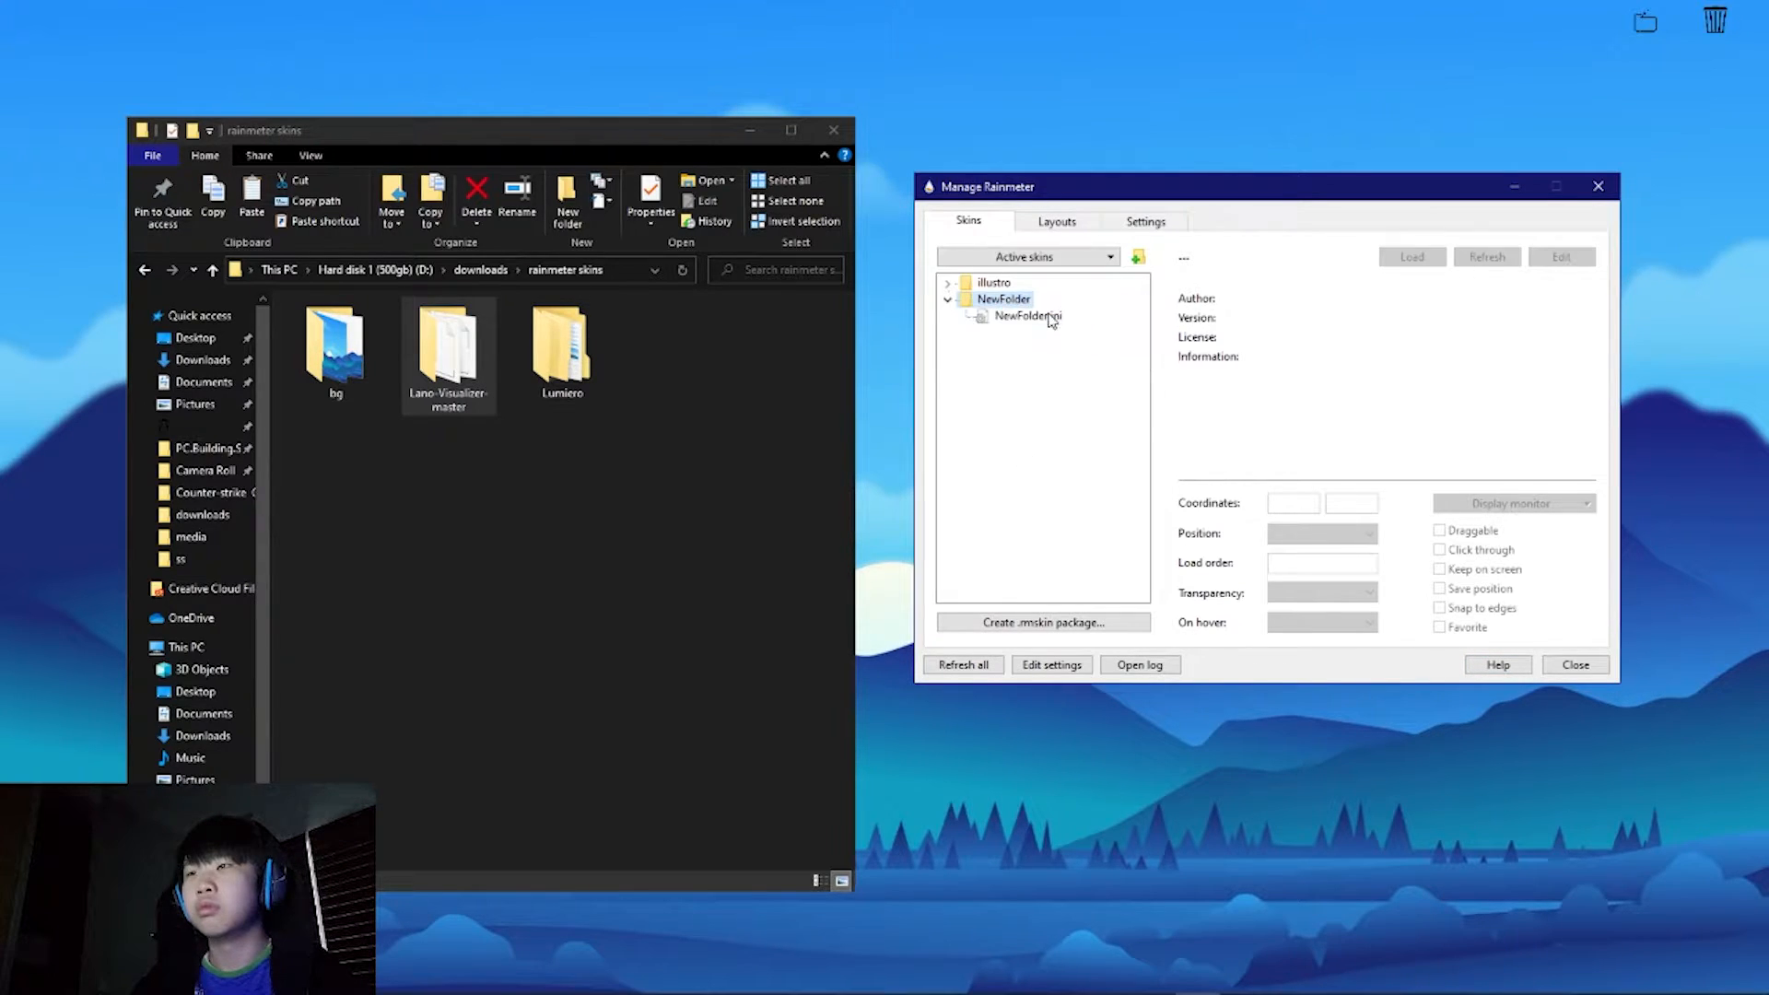
right_click(1028, 294)
click(1050, 330)
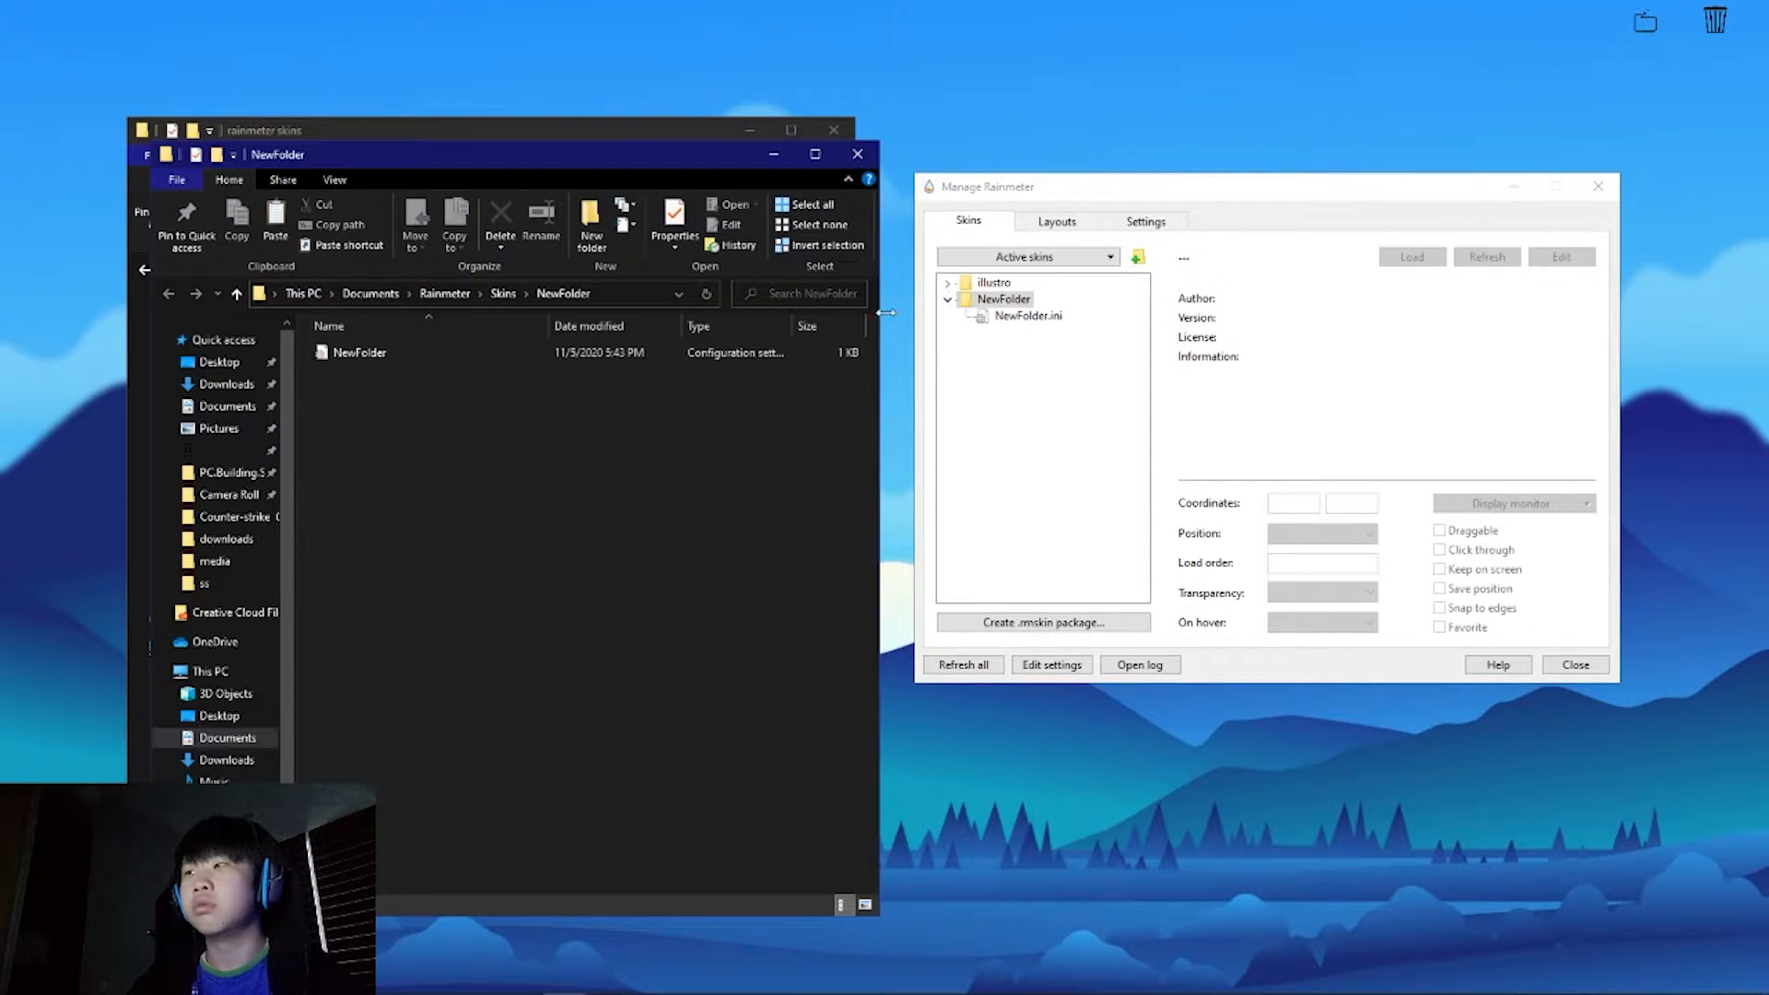
click(503, 294)
drag(442, 404, 438, 410)
click(452, 398)
right_click(451, 396)
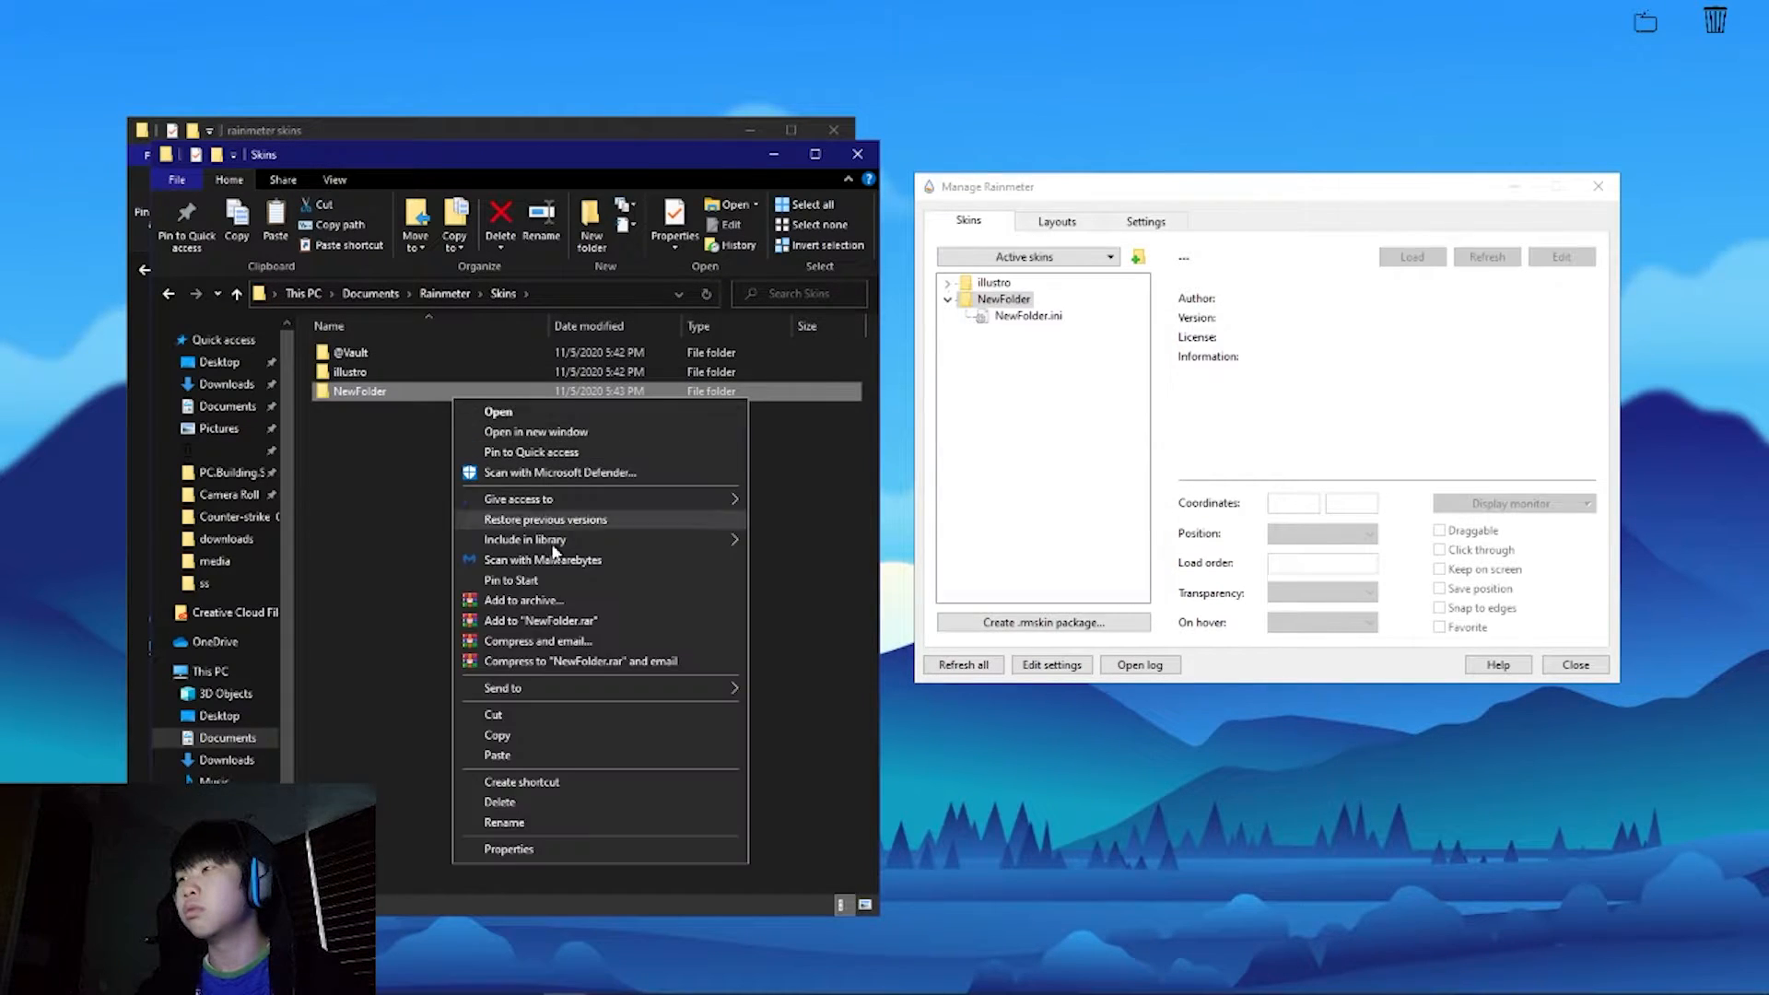
click(550, 802)
click(962, 664)
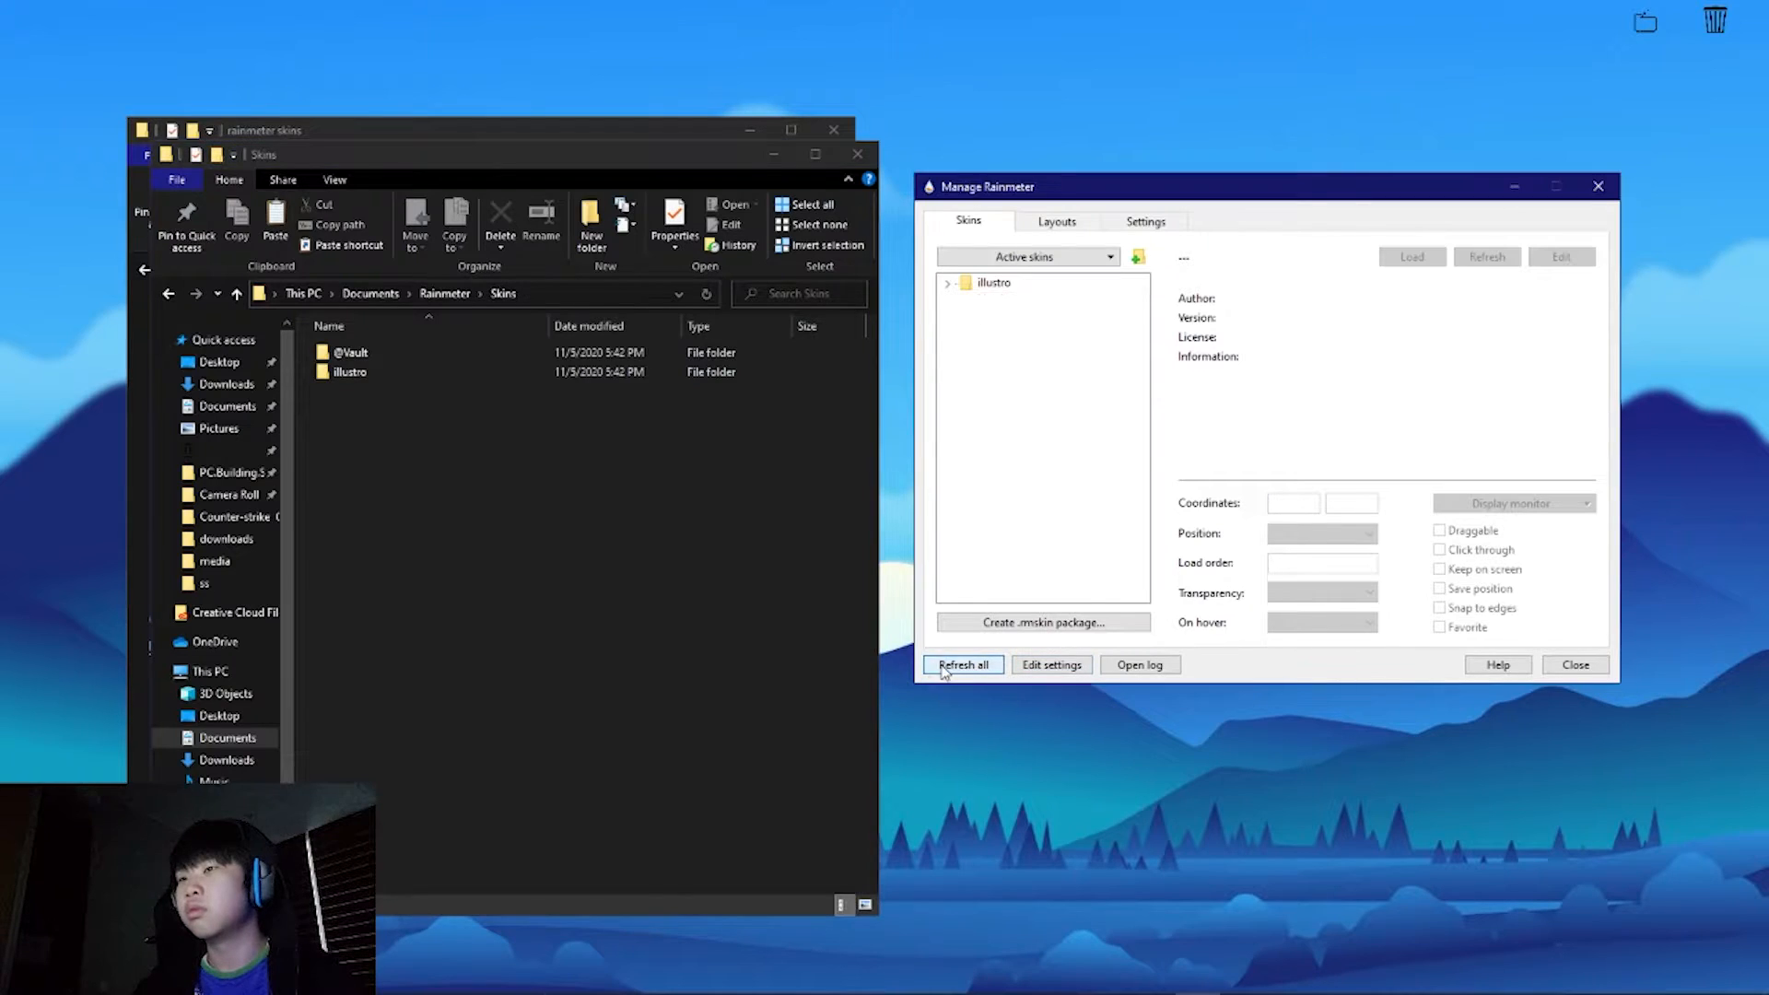
click(857, 154)
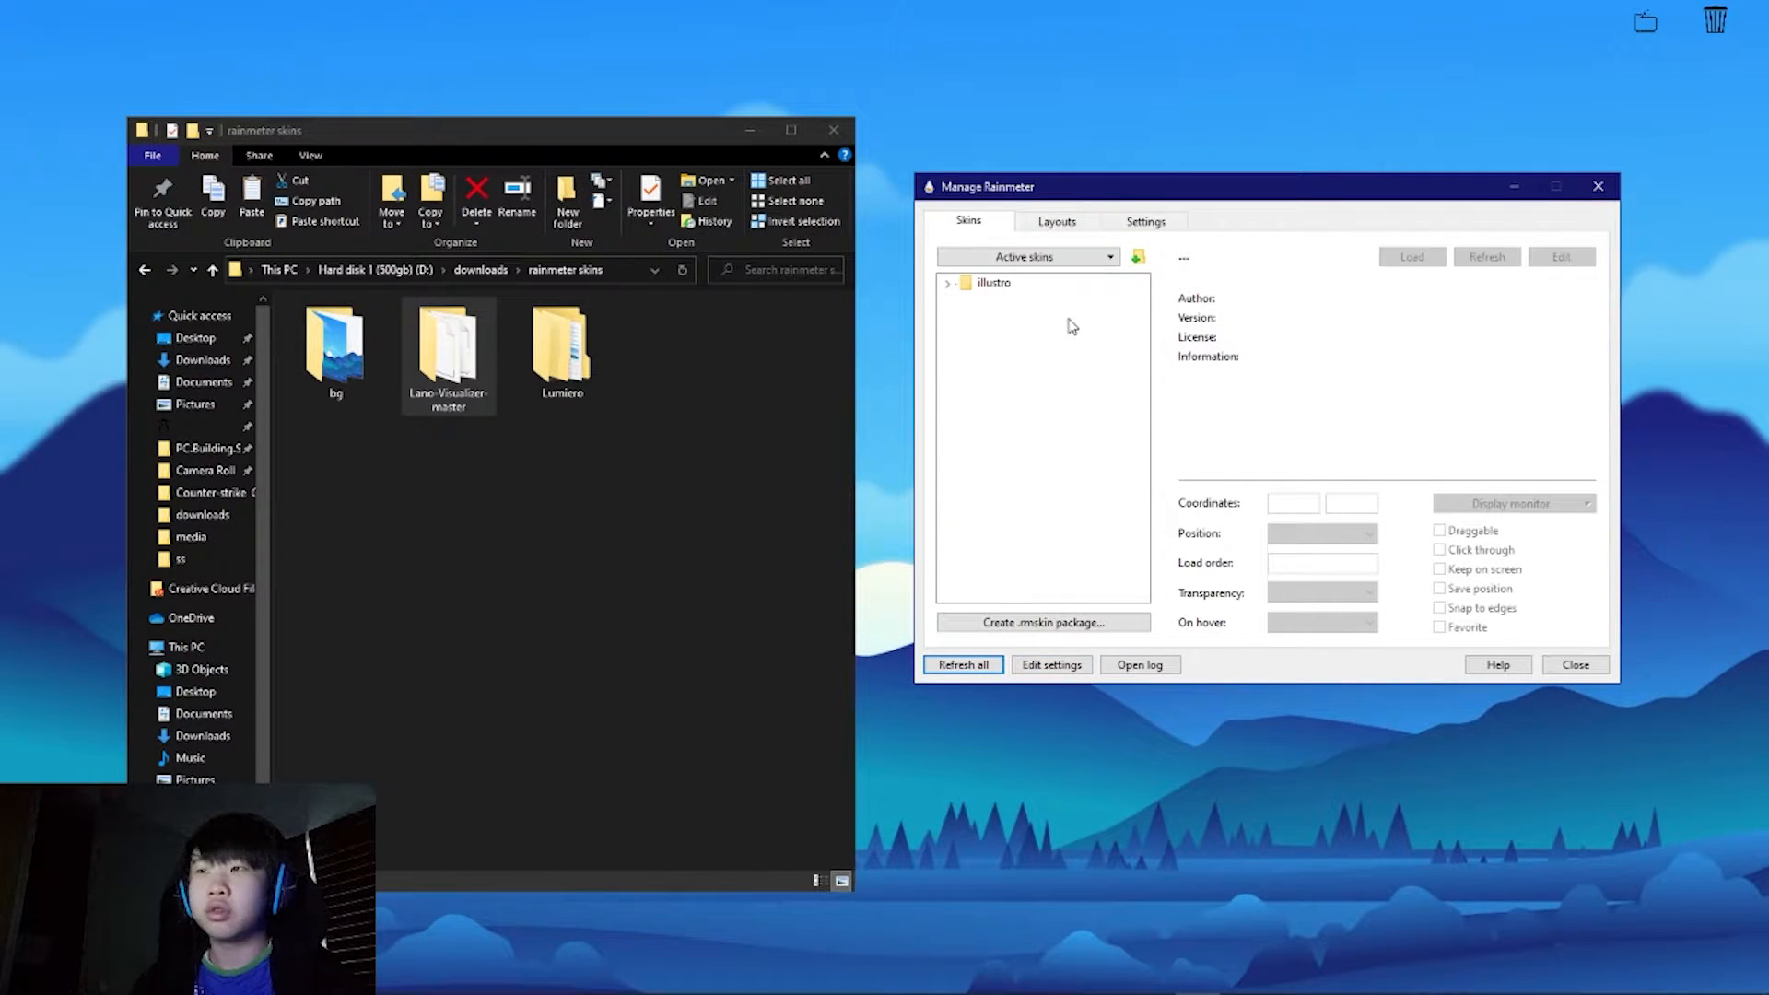
Step: Open the illustro skin's folder beside the rainmeter skins window and go to Documents\Rainmeter\Skins
right_click(966, 290)
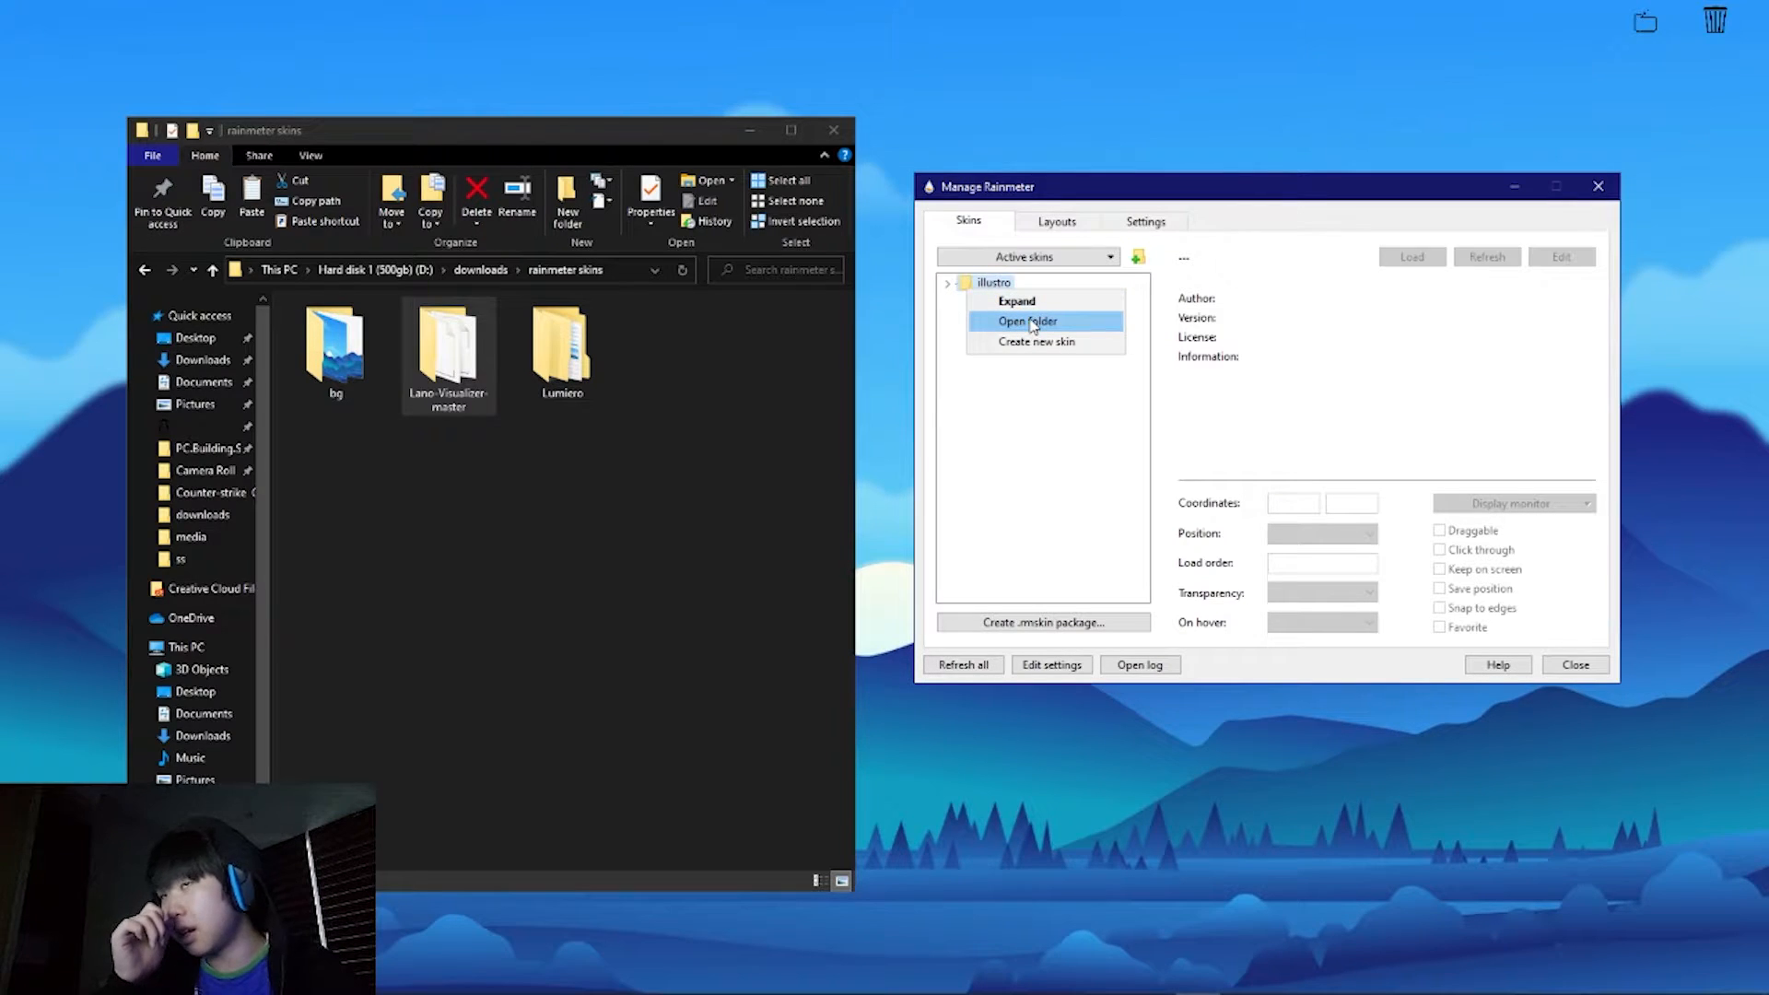
click(1029, 322)
drag(672, 190, 1370, 175)
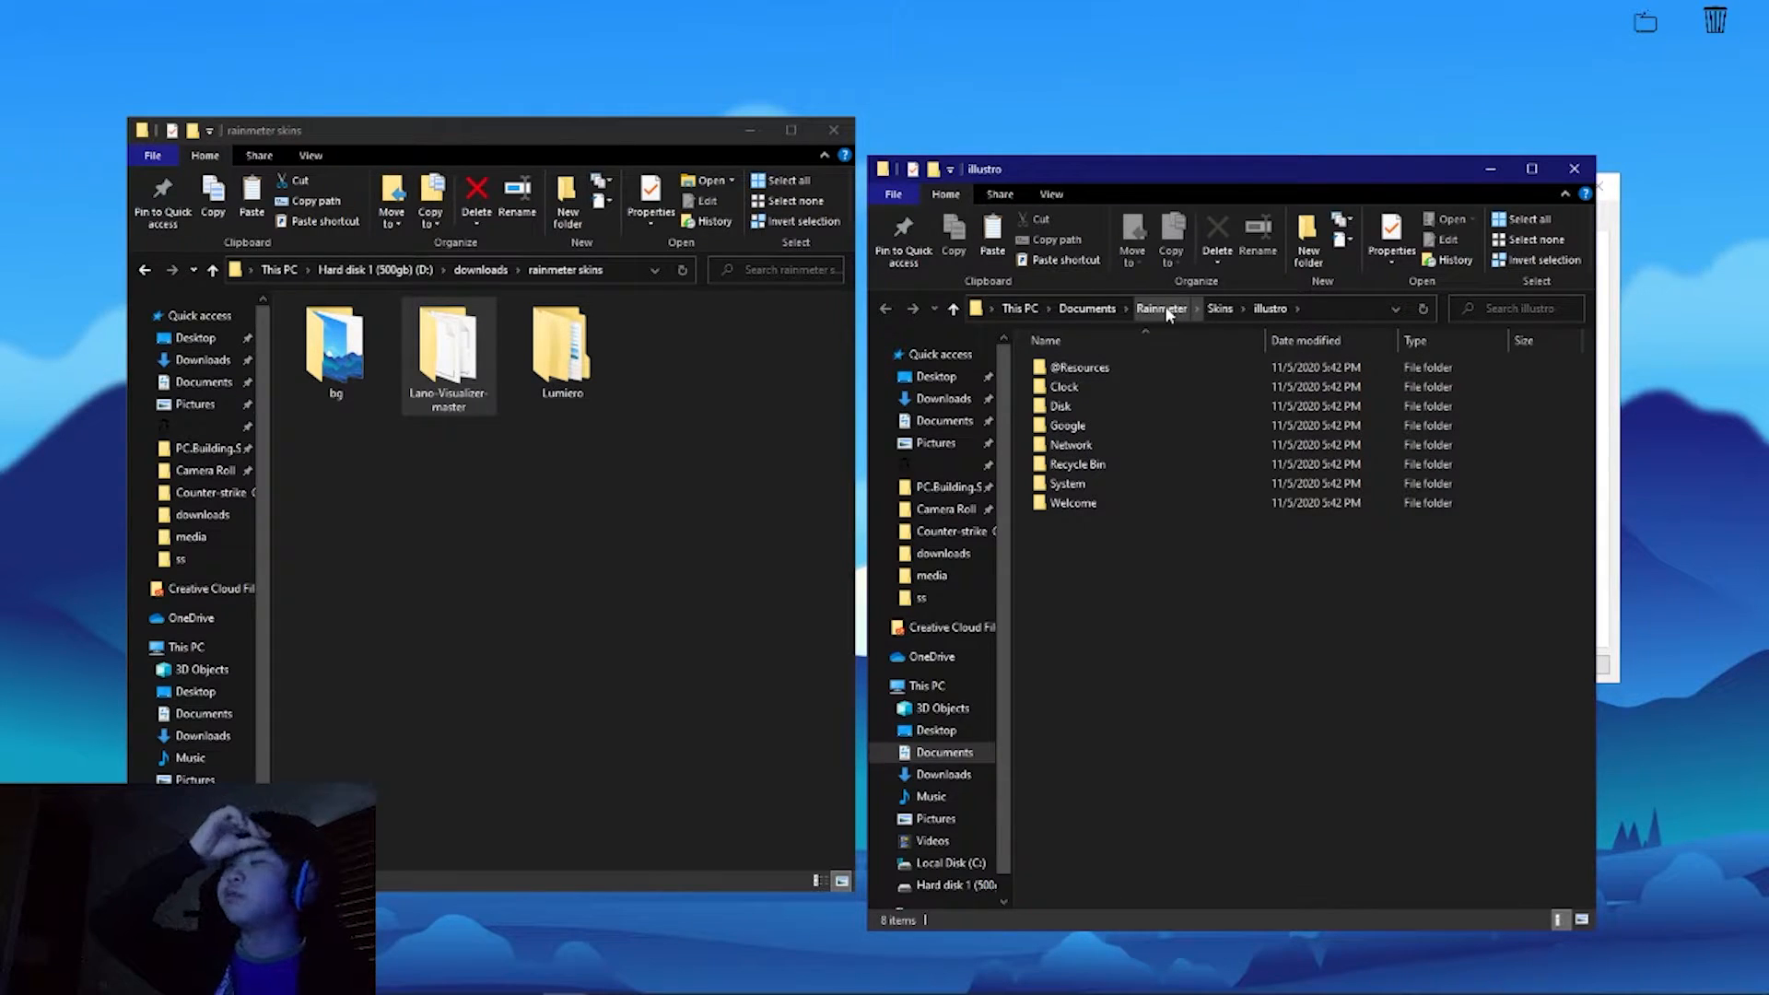
click(945, 752)
click(1202, 485)
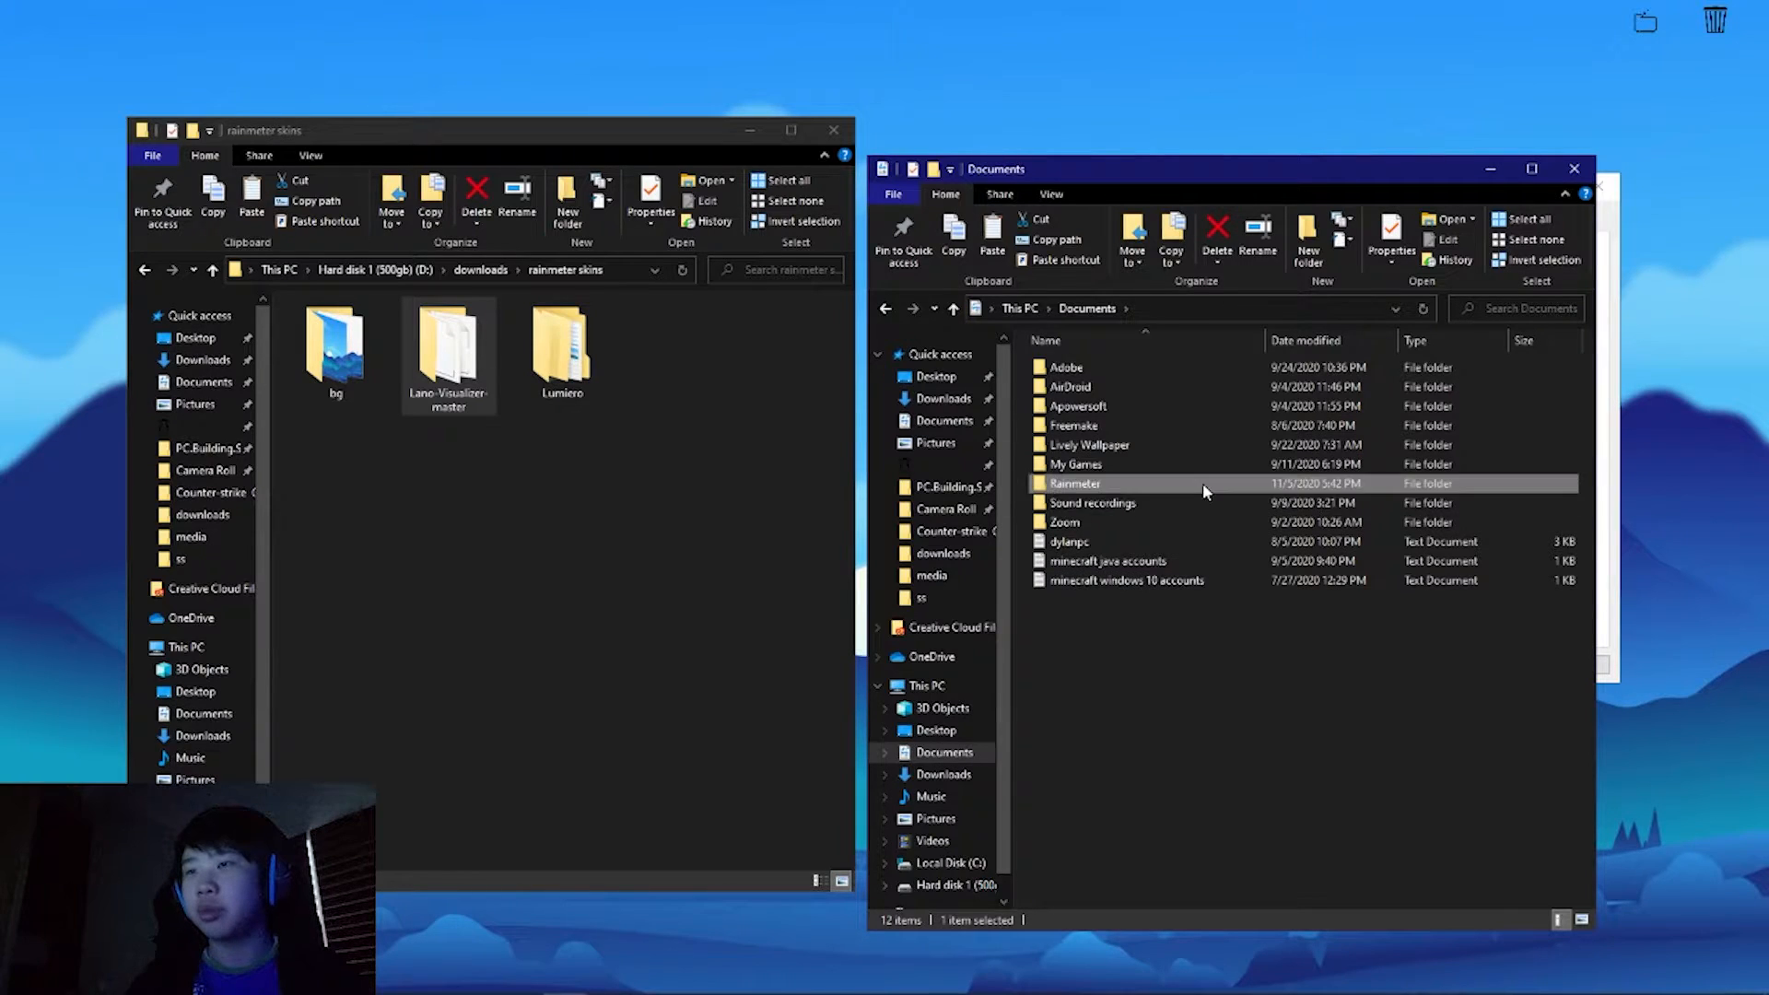
double_click(1202, 483)
double_click(1247, 369)
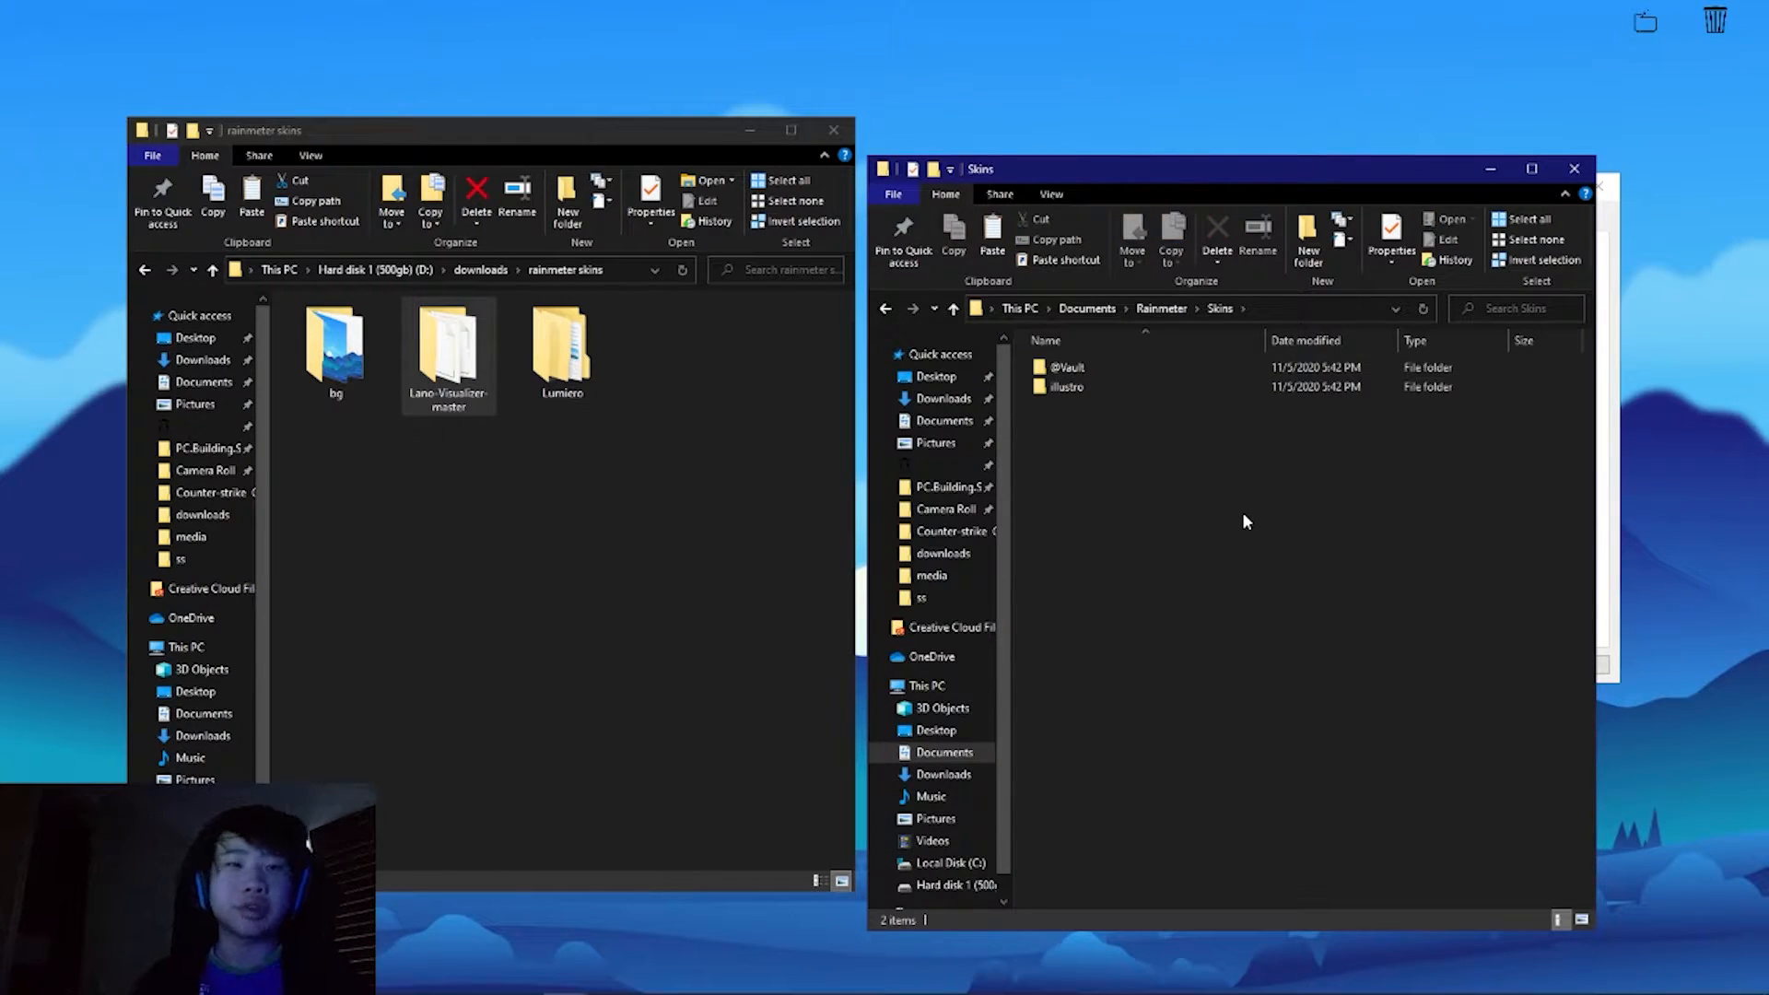
Step: Copy the Lano-Visualizer-master and Lumiero folders into Documents\Rainmeter\Skins, close that folder window and refresh all Rainmeter skins
drag(450, 586, 552, 350)
right_click(490, 375)
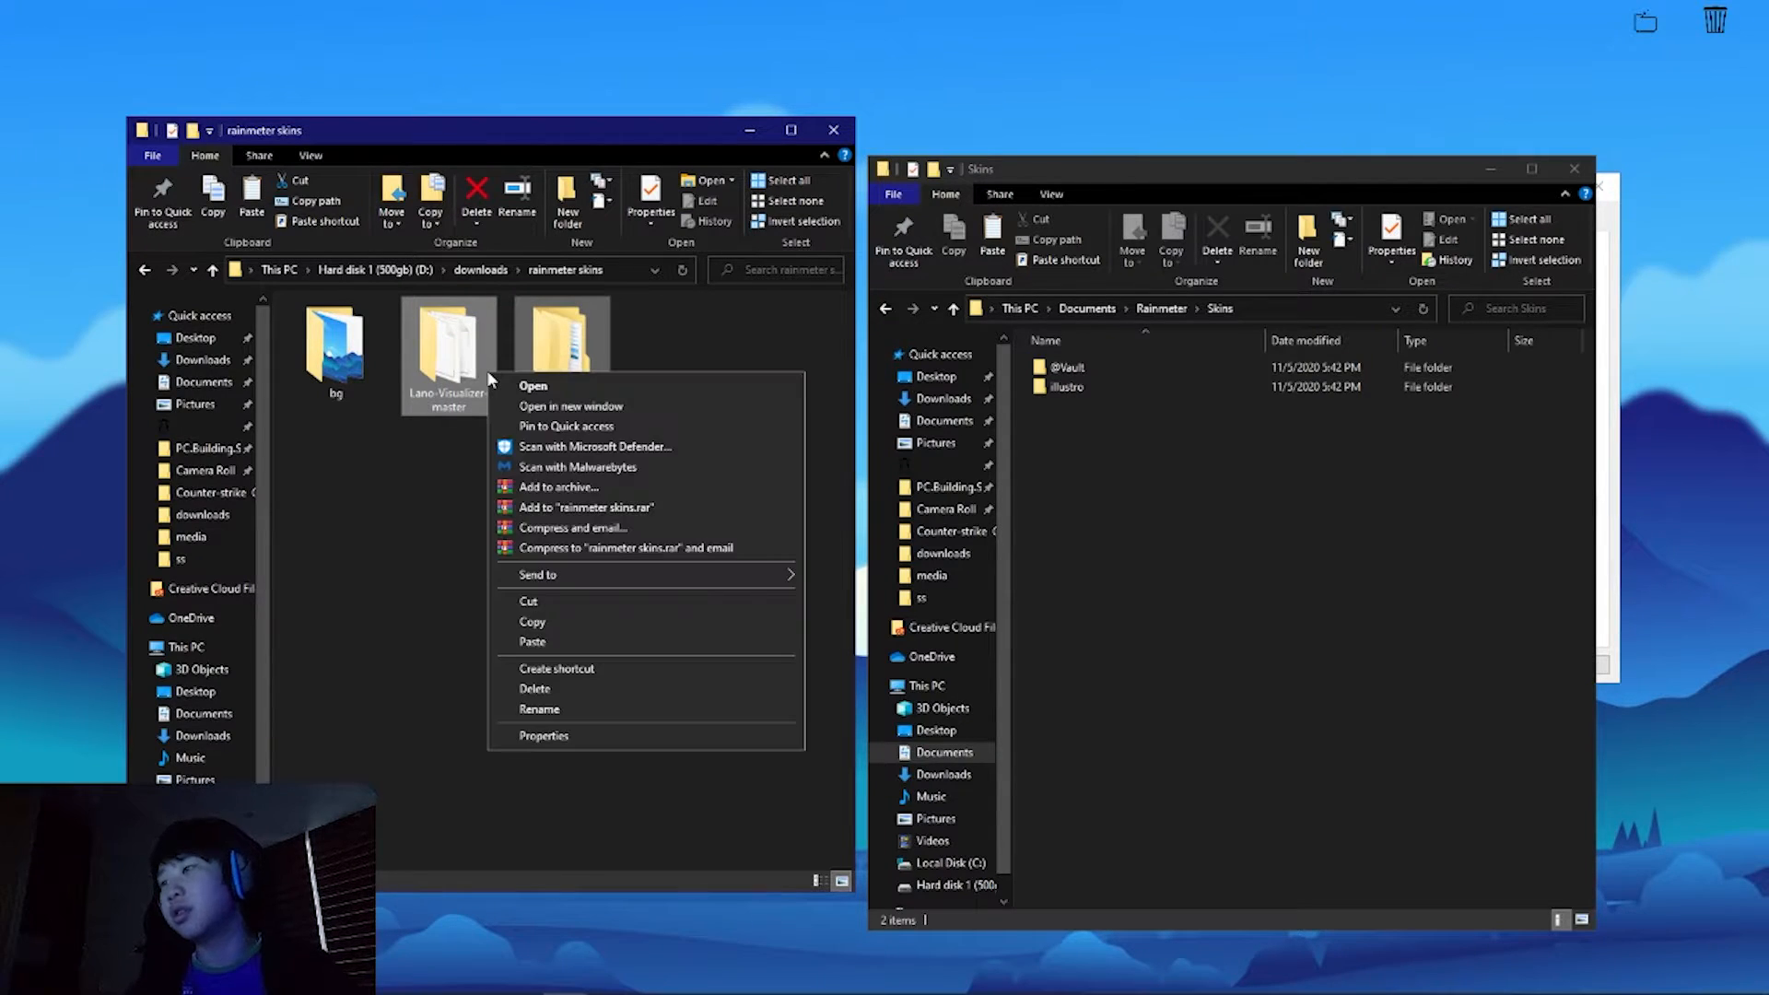
click(571, 623)
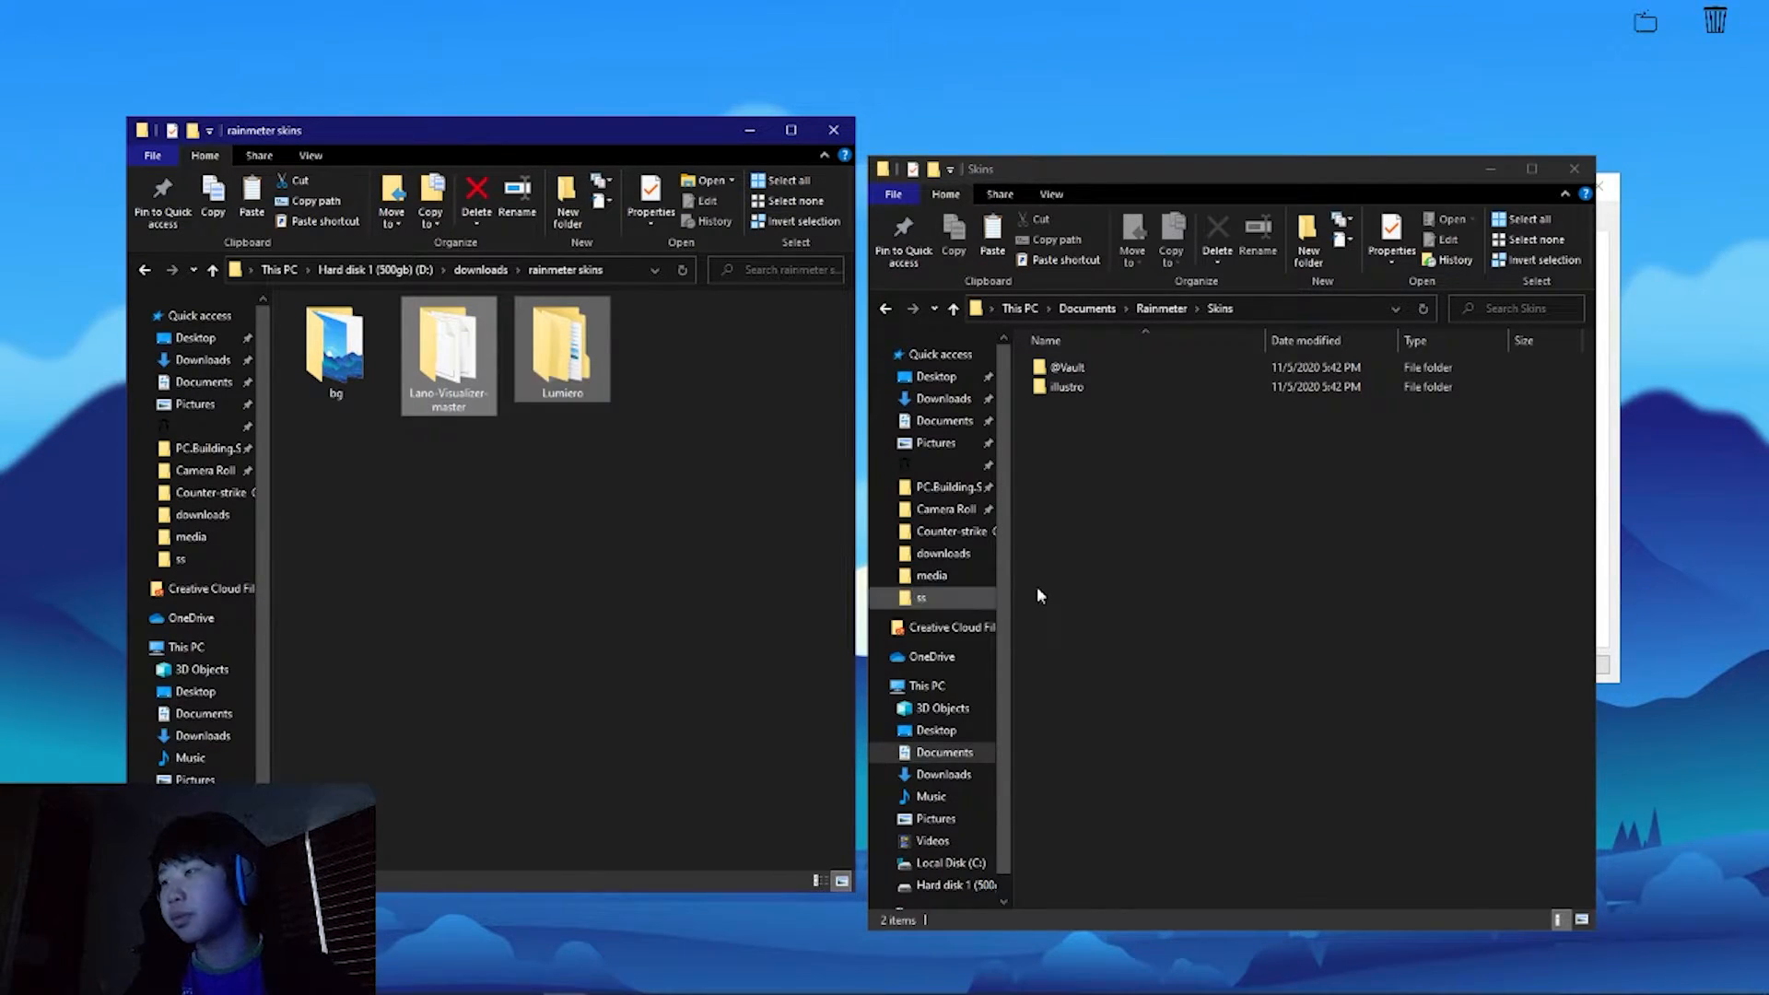
right_click(1158, 572)
click(1215, 702)
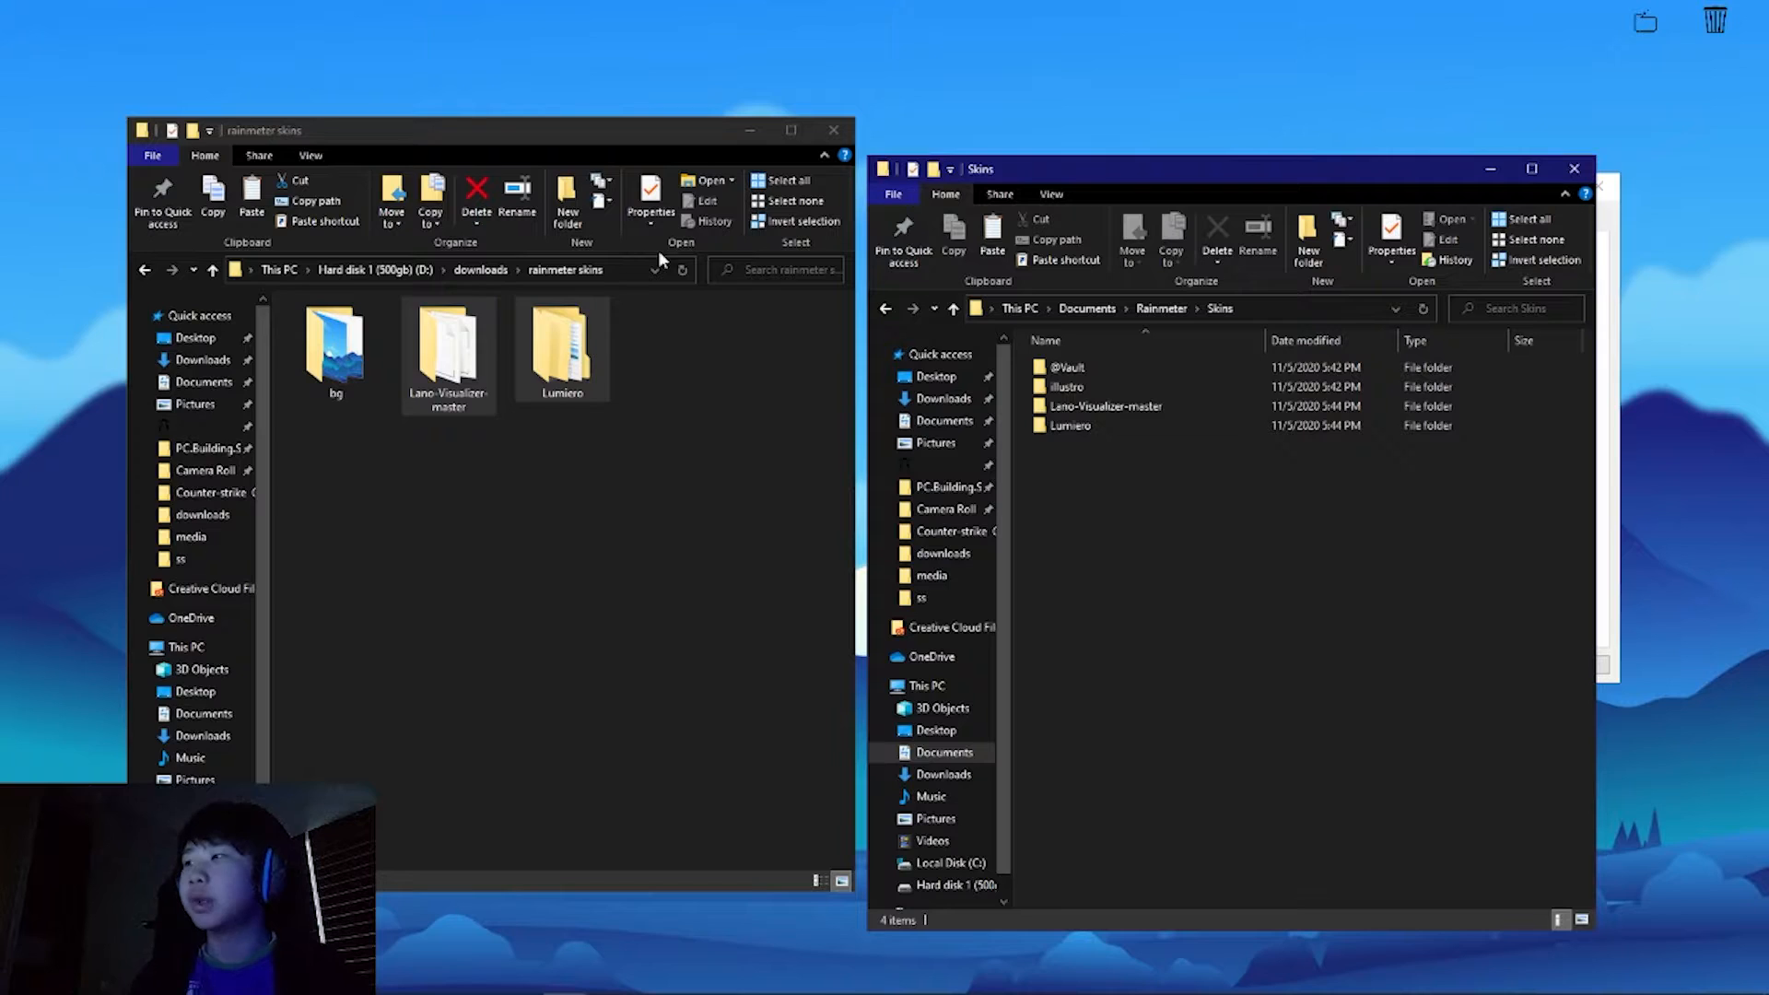
click(1583, 176)
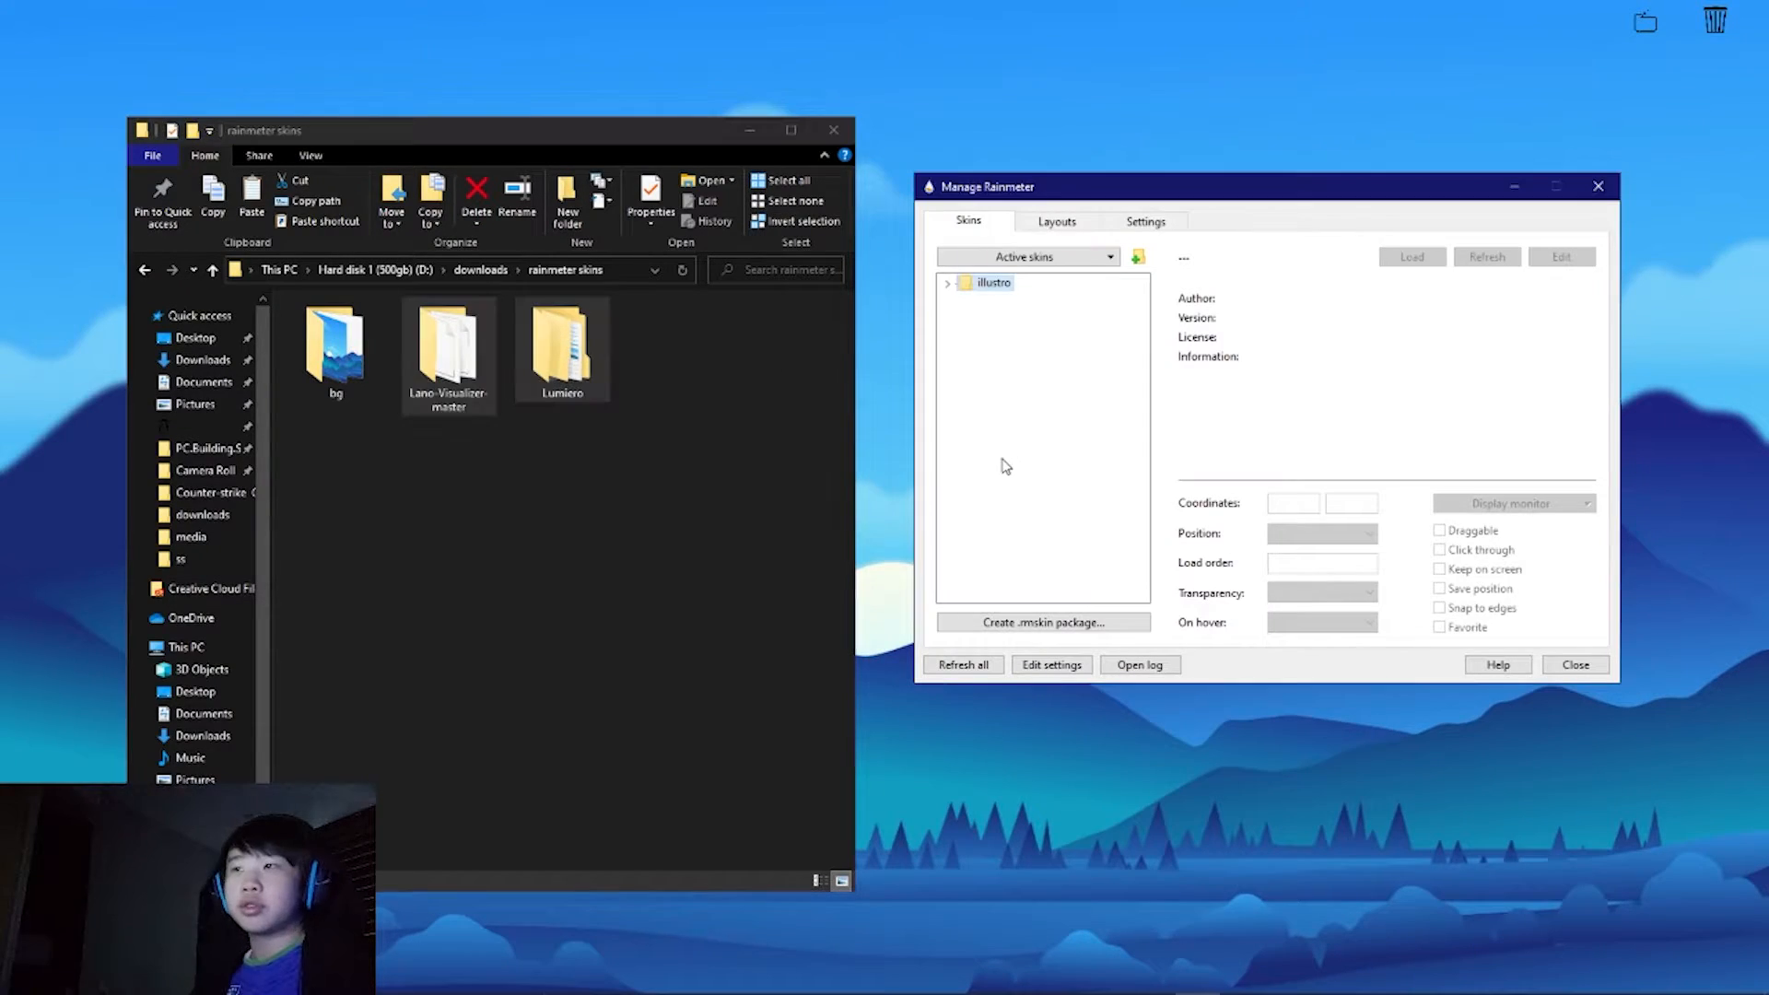
click(940, 667)
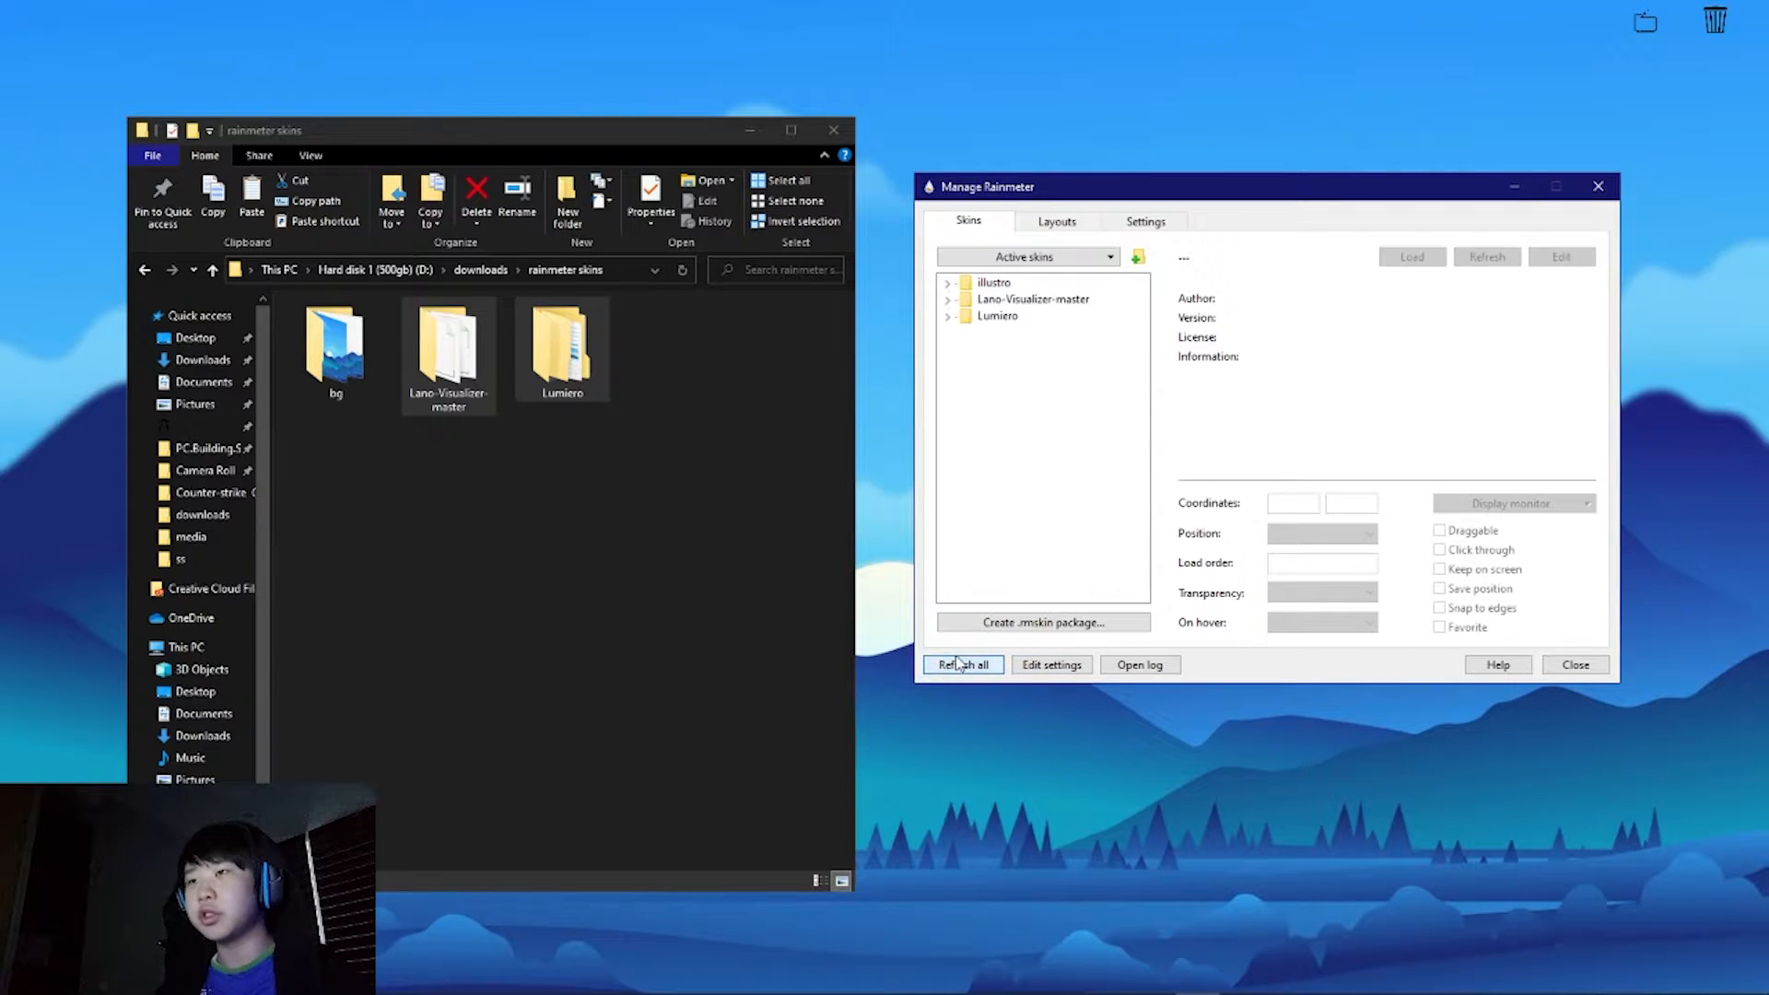
Step: Create a new Rainmeter skin folder named layer with its layer.ini skin, and select layer.ini in the skins list
click(1138, 258)
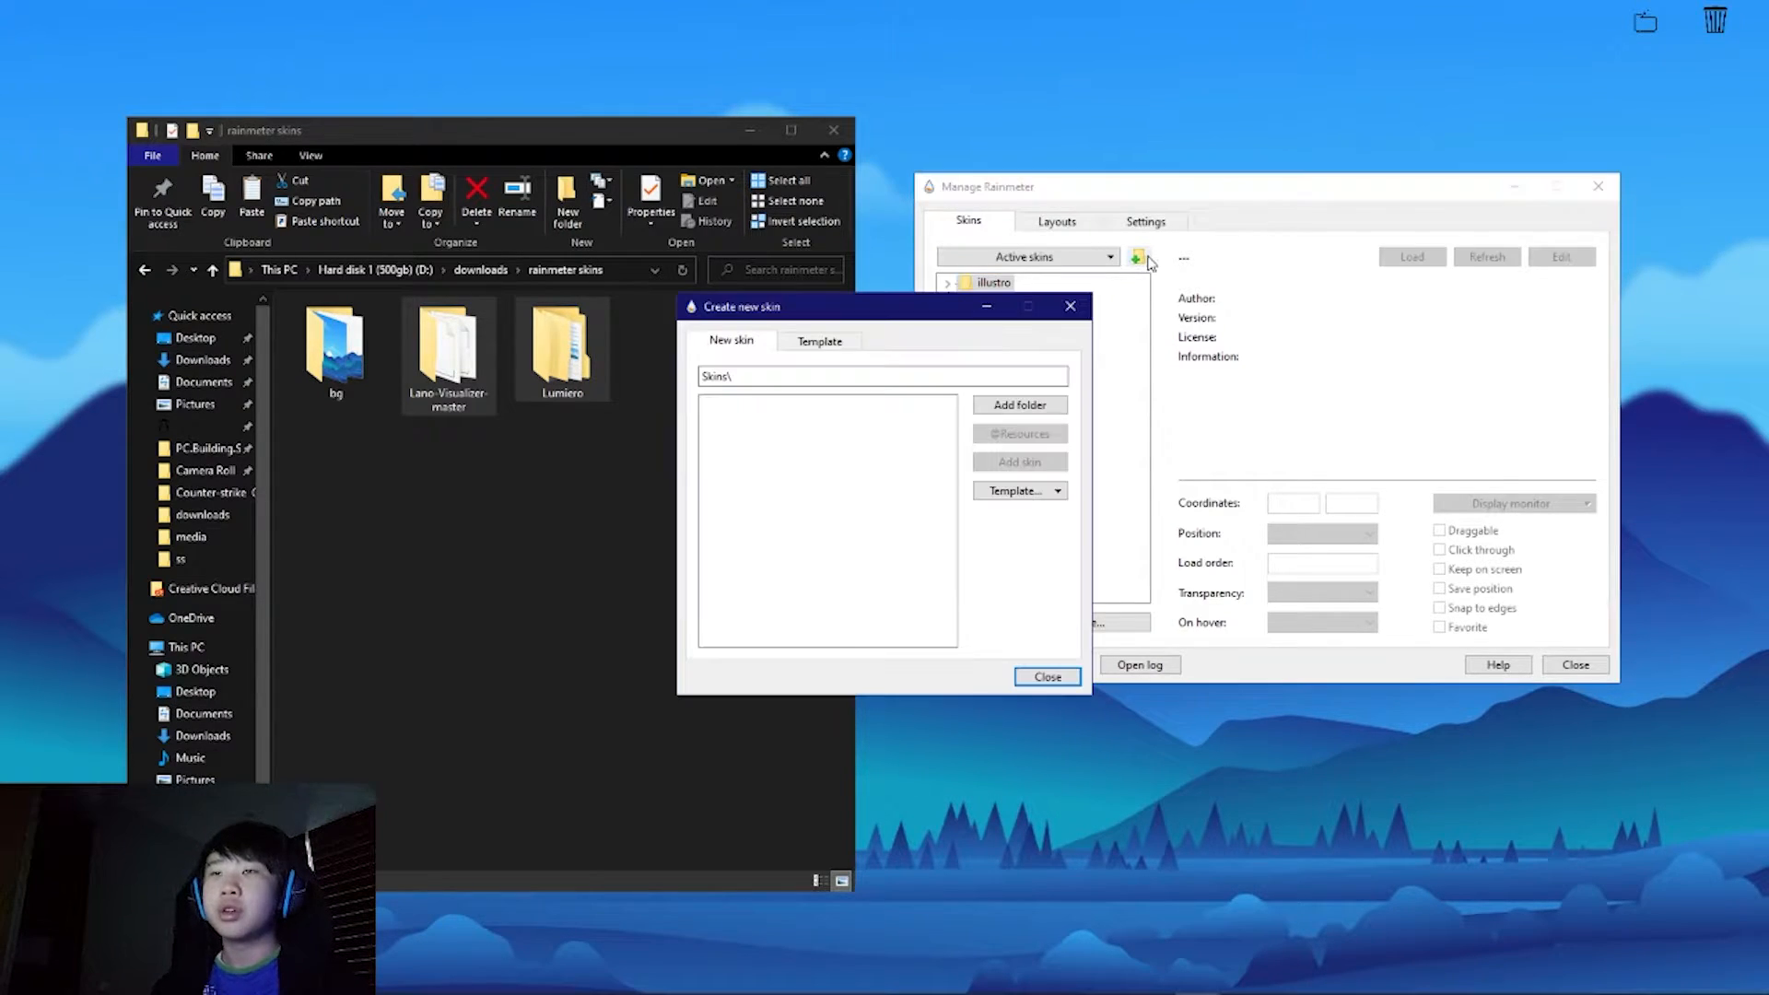
click(1039, 406)
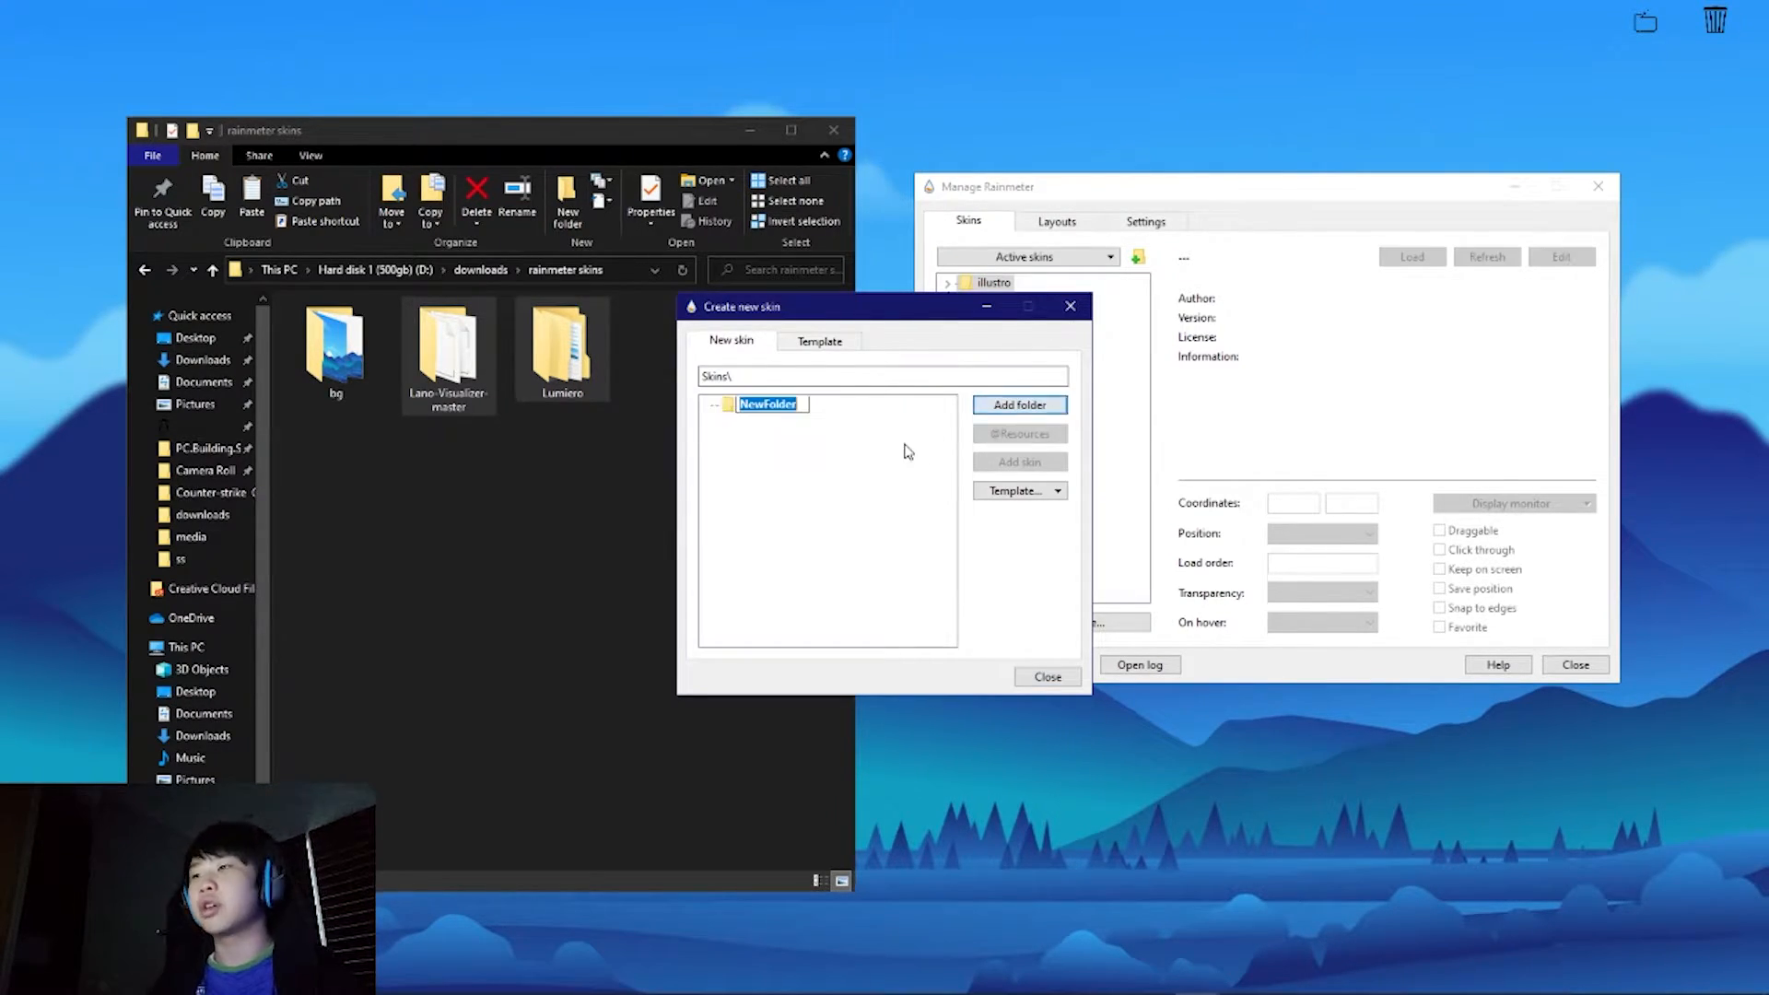
text(tayer)
key(Return)
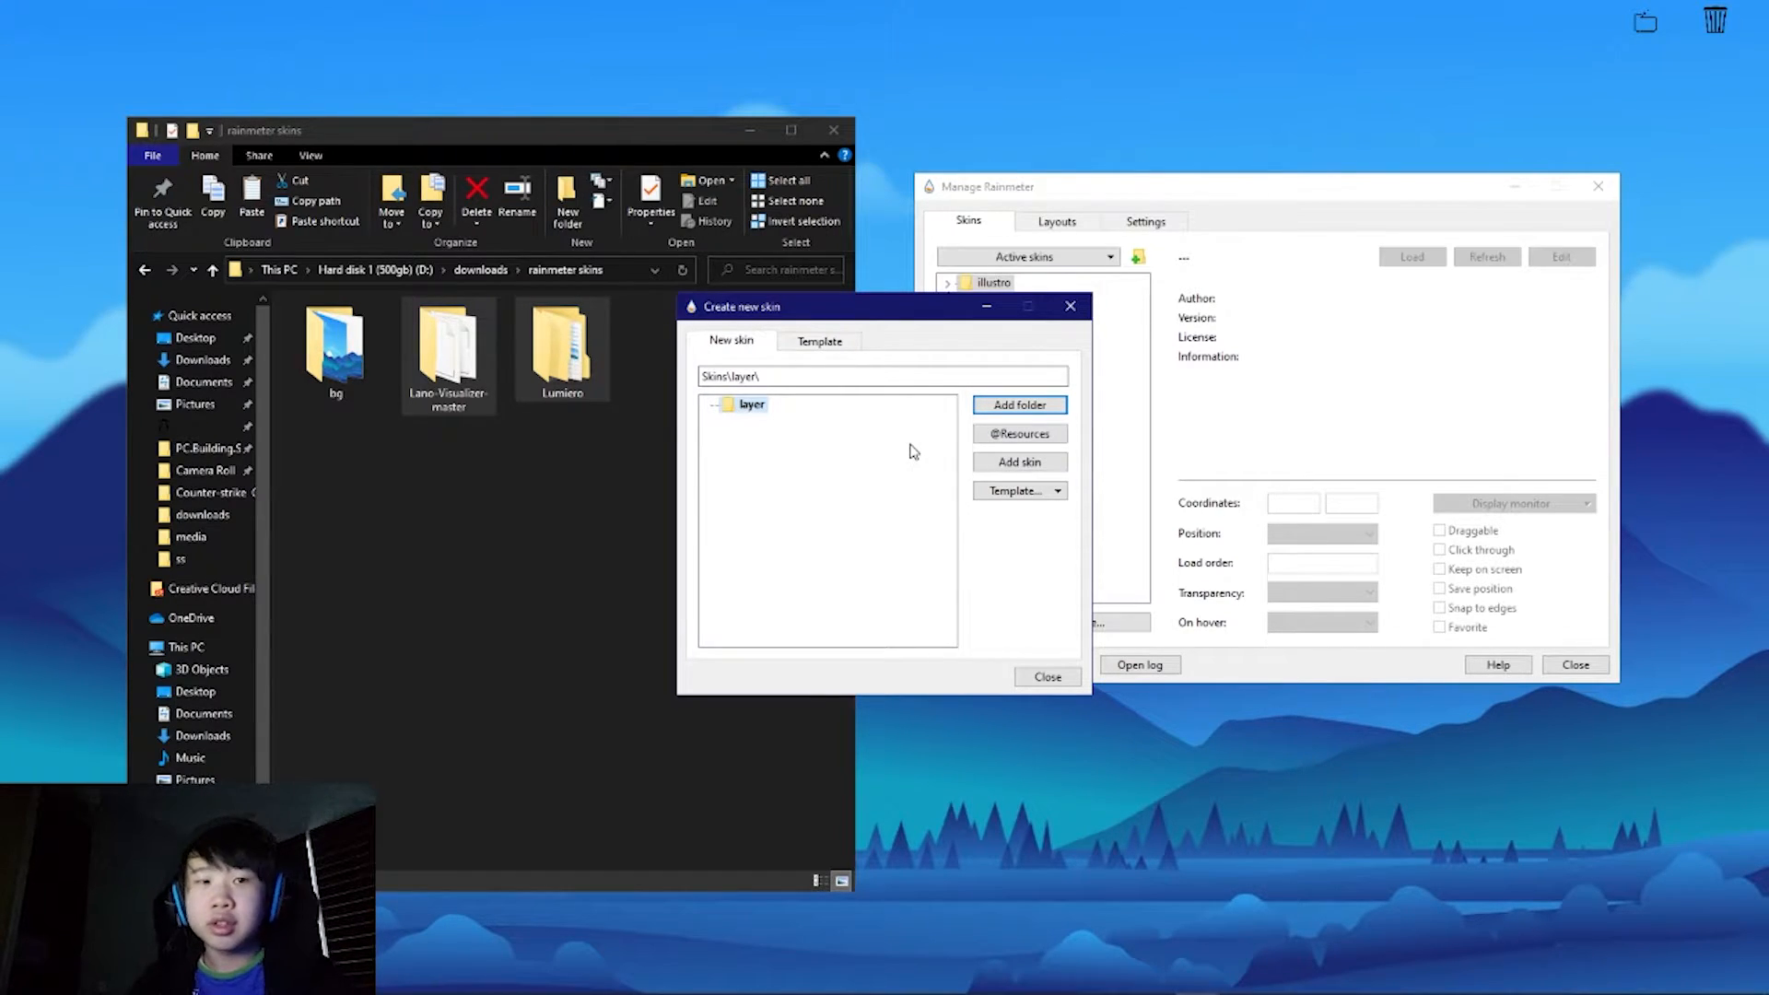
click(1047, 677)
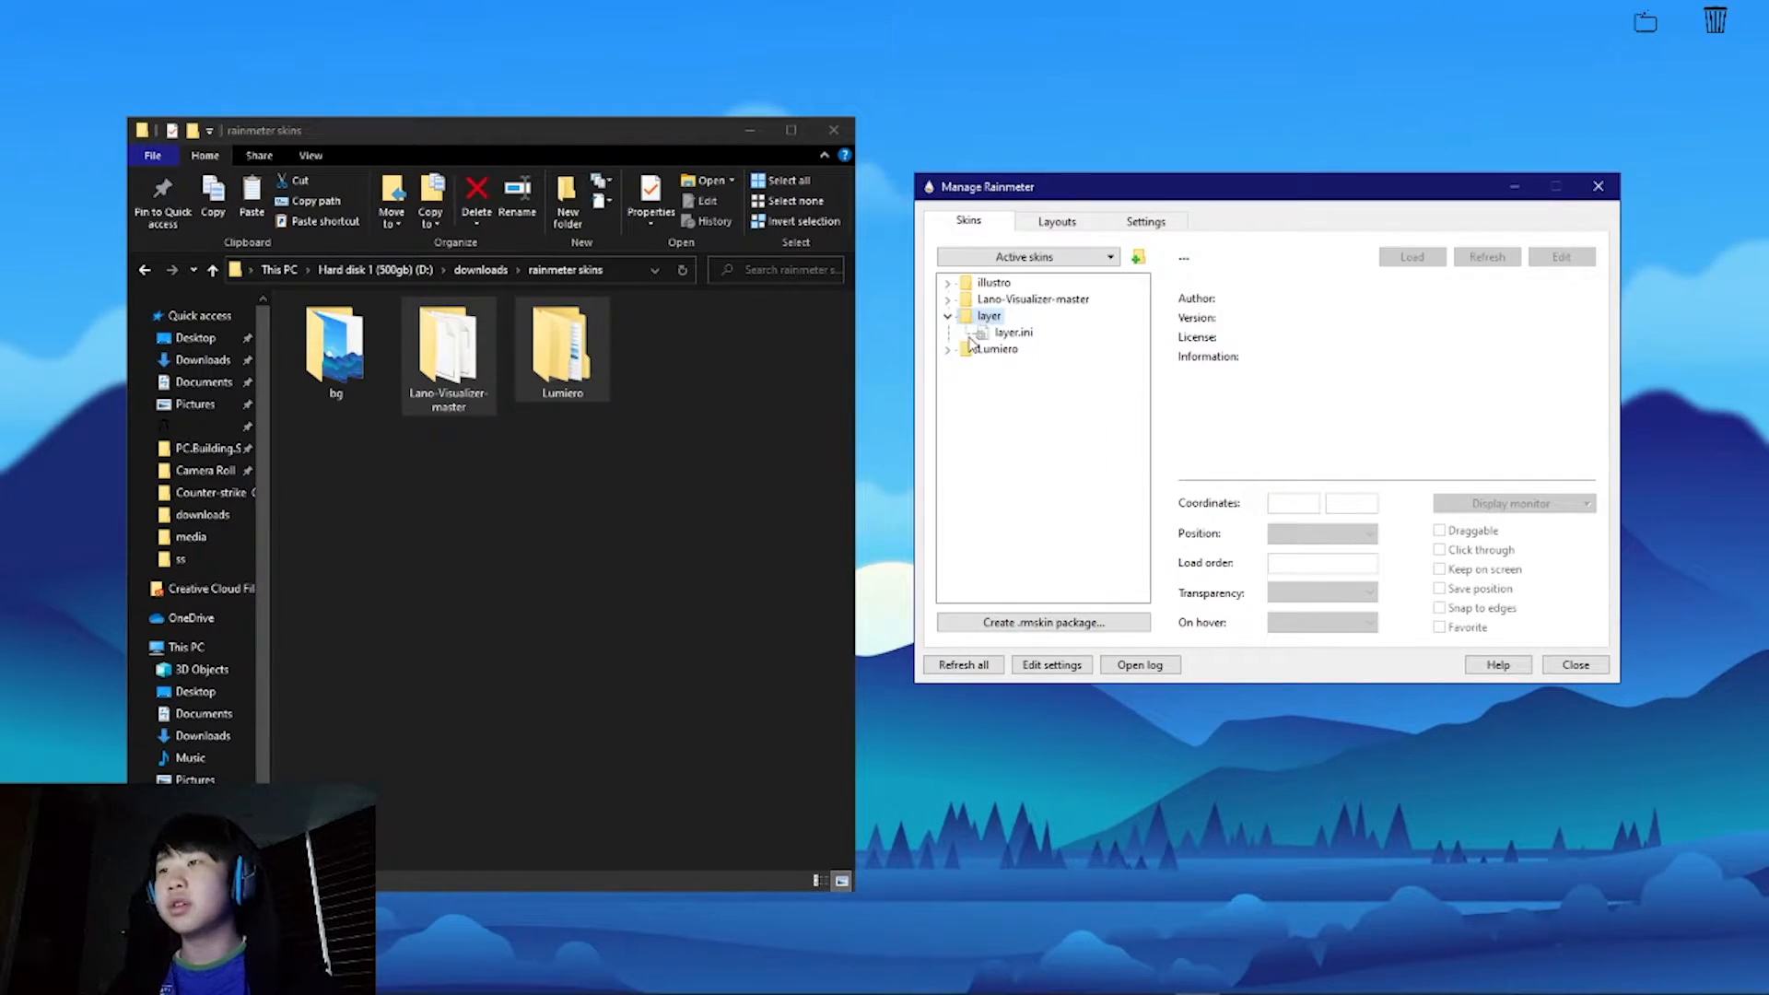
click(977, 337)
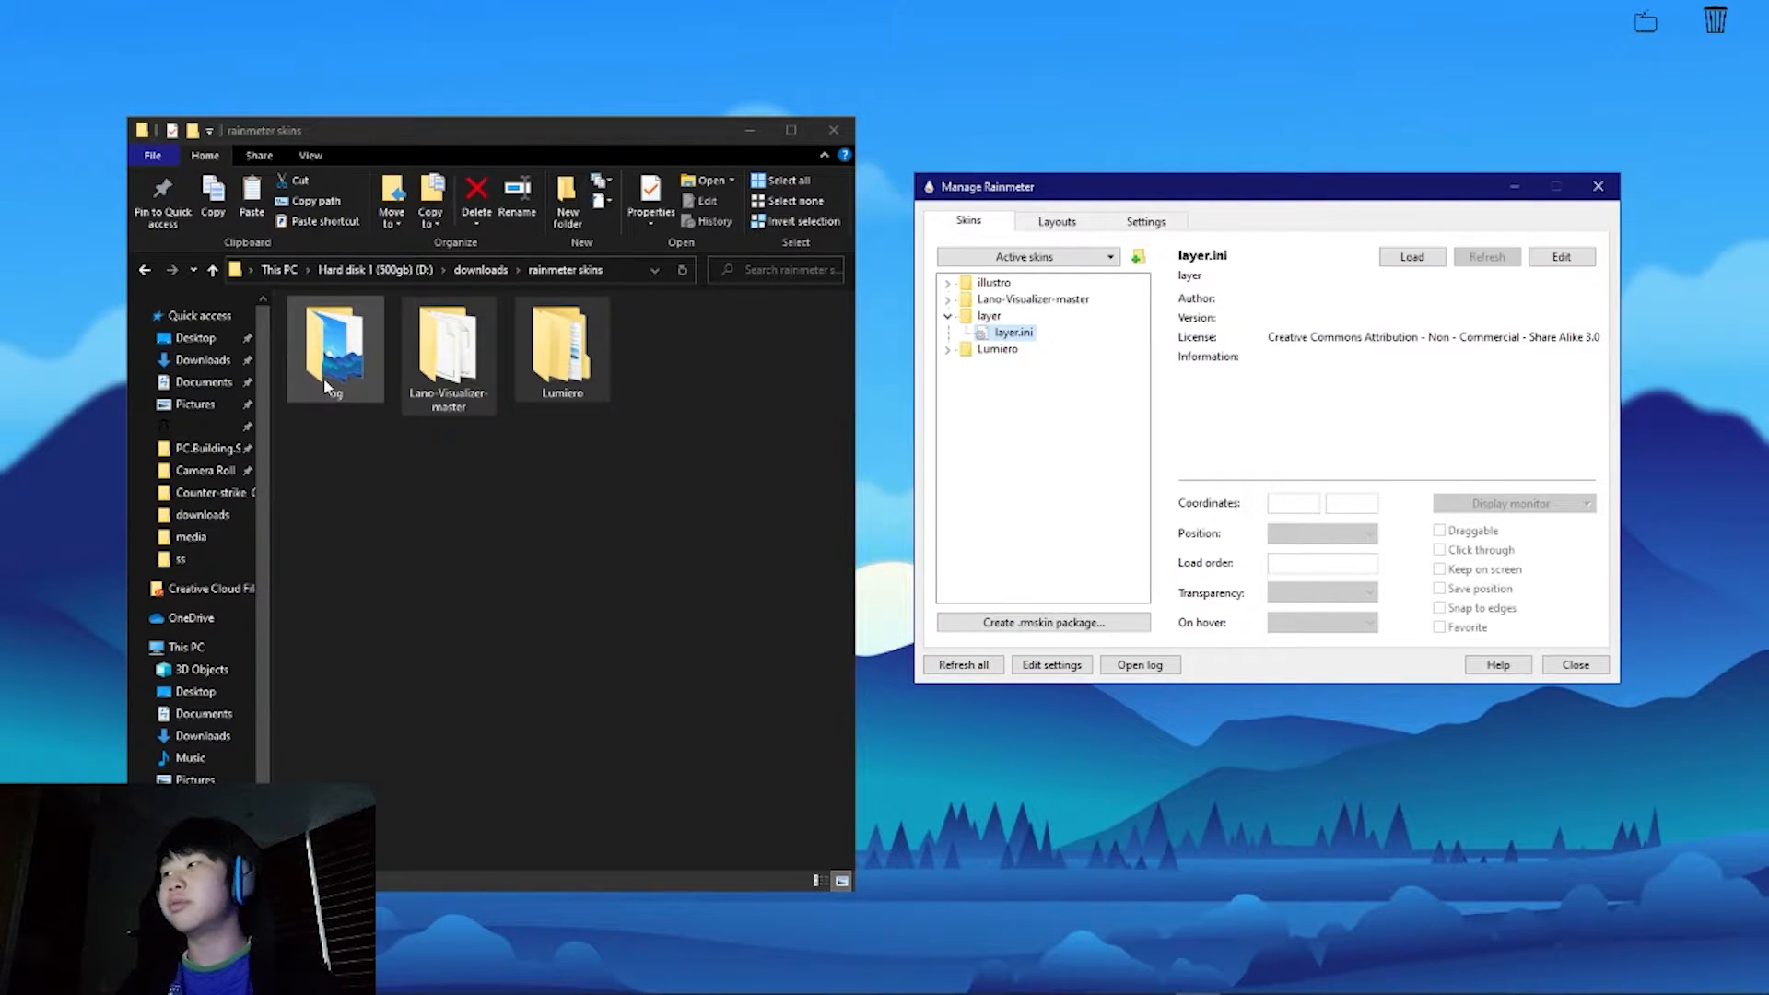
Step: Copy the cylenticlayer image from the bg folder inside rainmeter skins
double_click(336, 348)
right_click(428, 356)
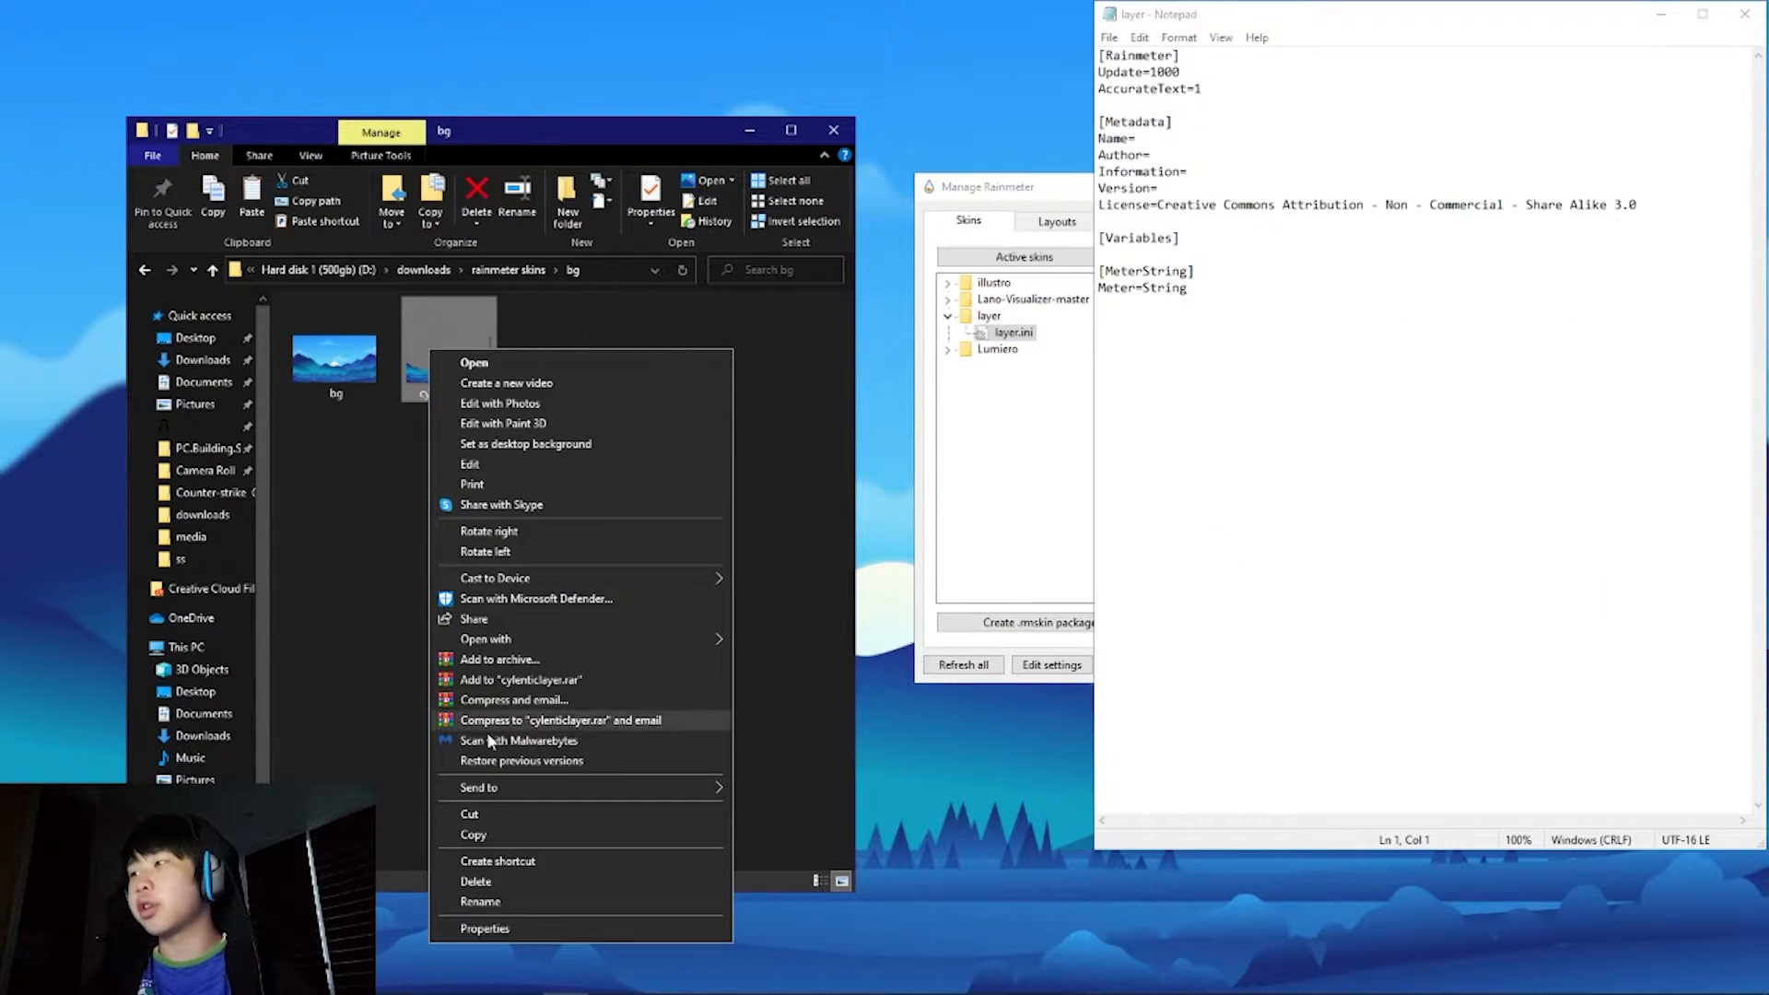
click(491, 835)
Step: Delete everything below the Update=1000 line in the layer skin's Notepad file
click(1081, 236)
drag(1149, 185, 652, 193)
click(1611, 296)
drag(1612, 296, 1068, 89)
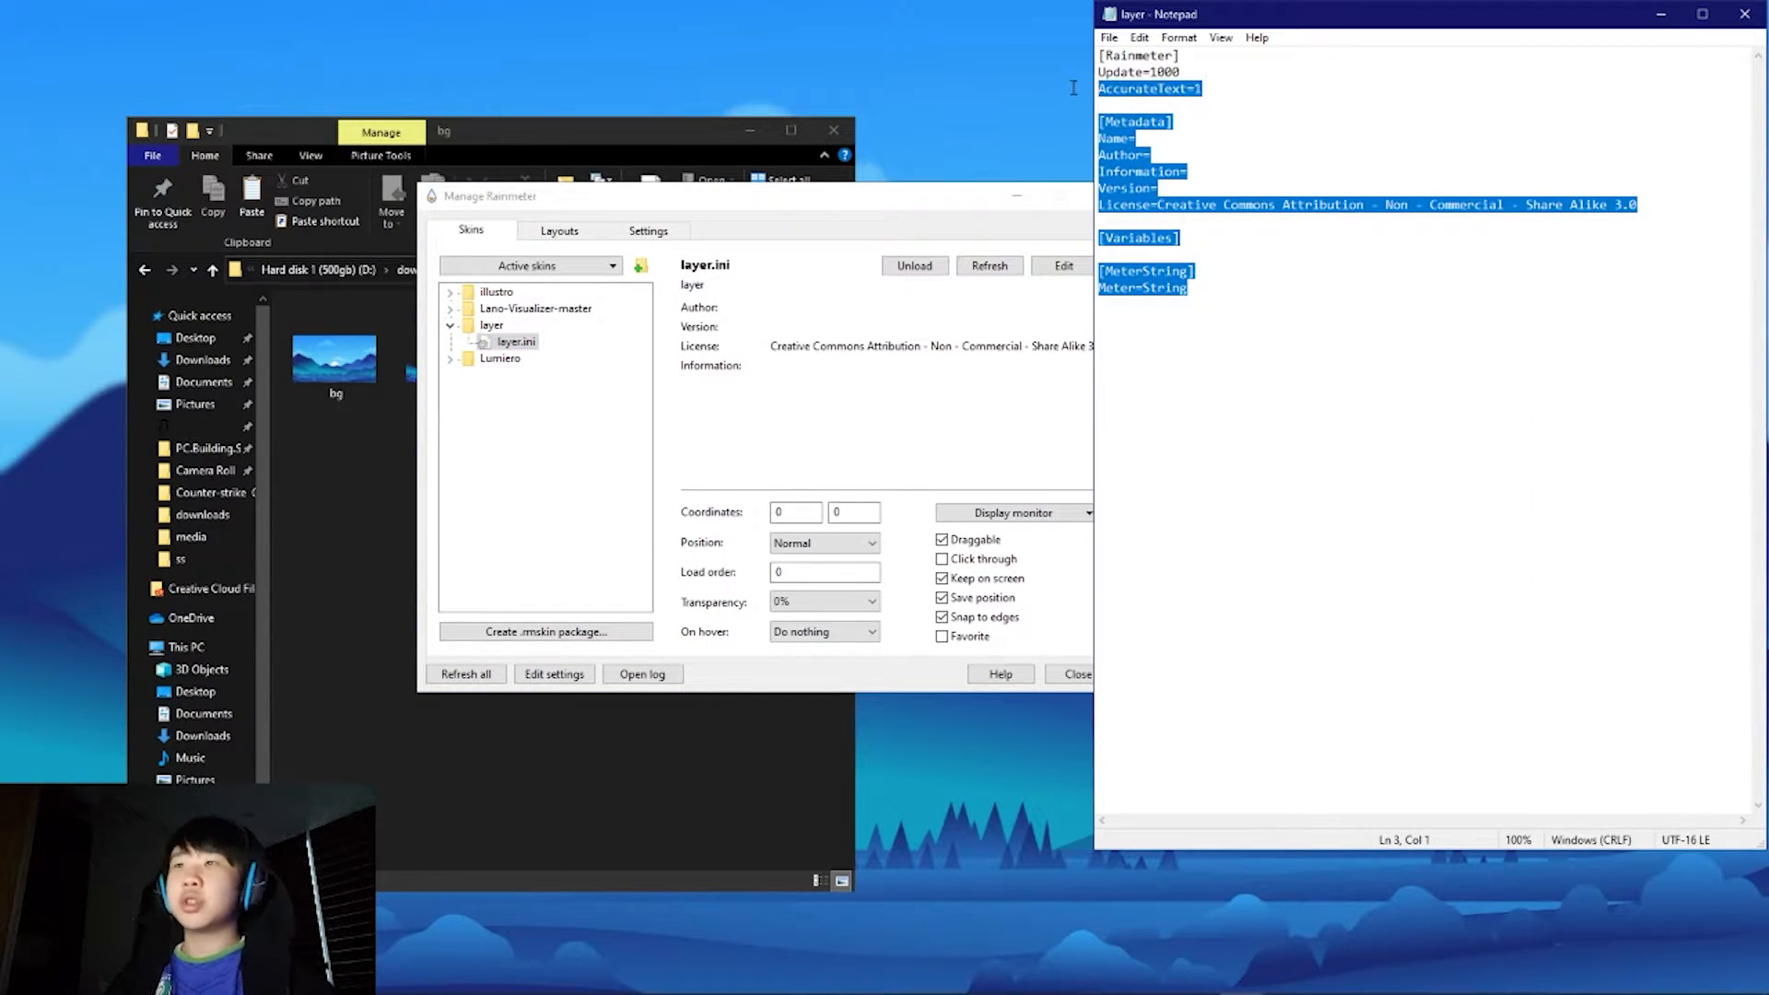
key(BackSpace)
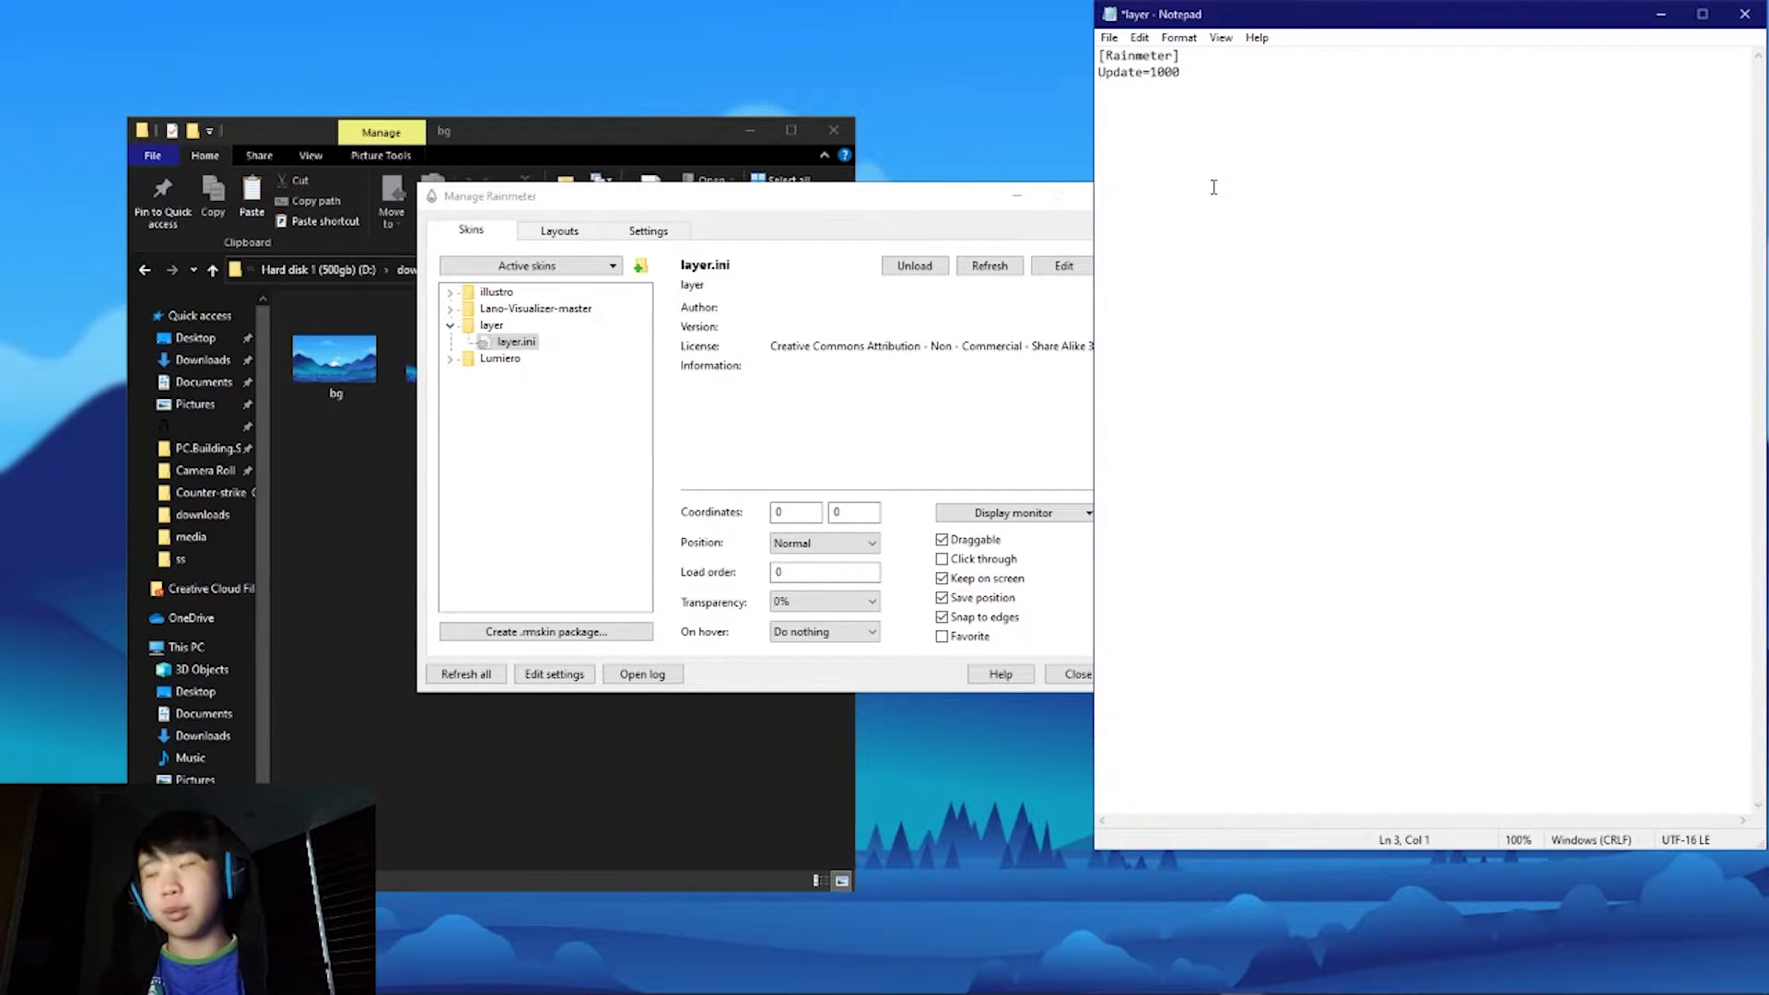
Step: Paste the copied cylenticlayer image into the Documents\Rainmeter\Skins\layer folder
click(634, 320)
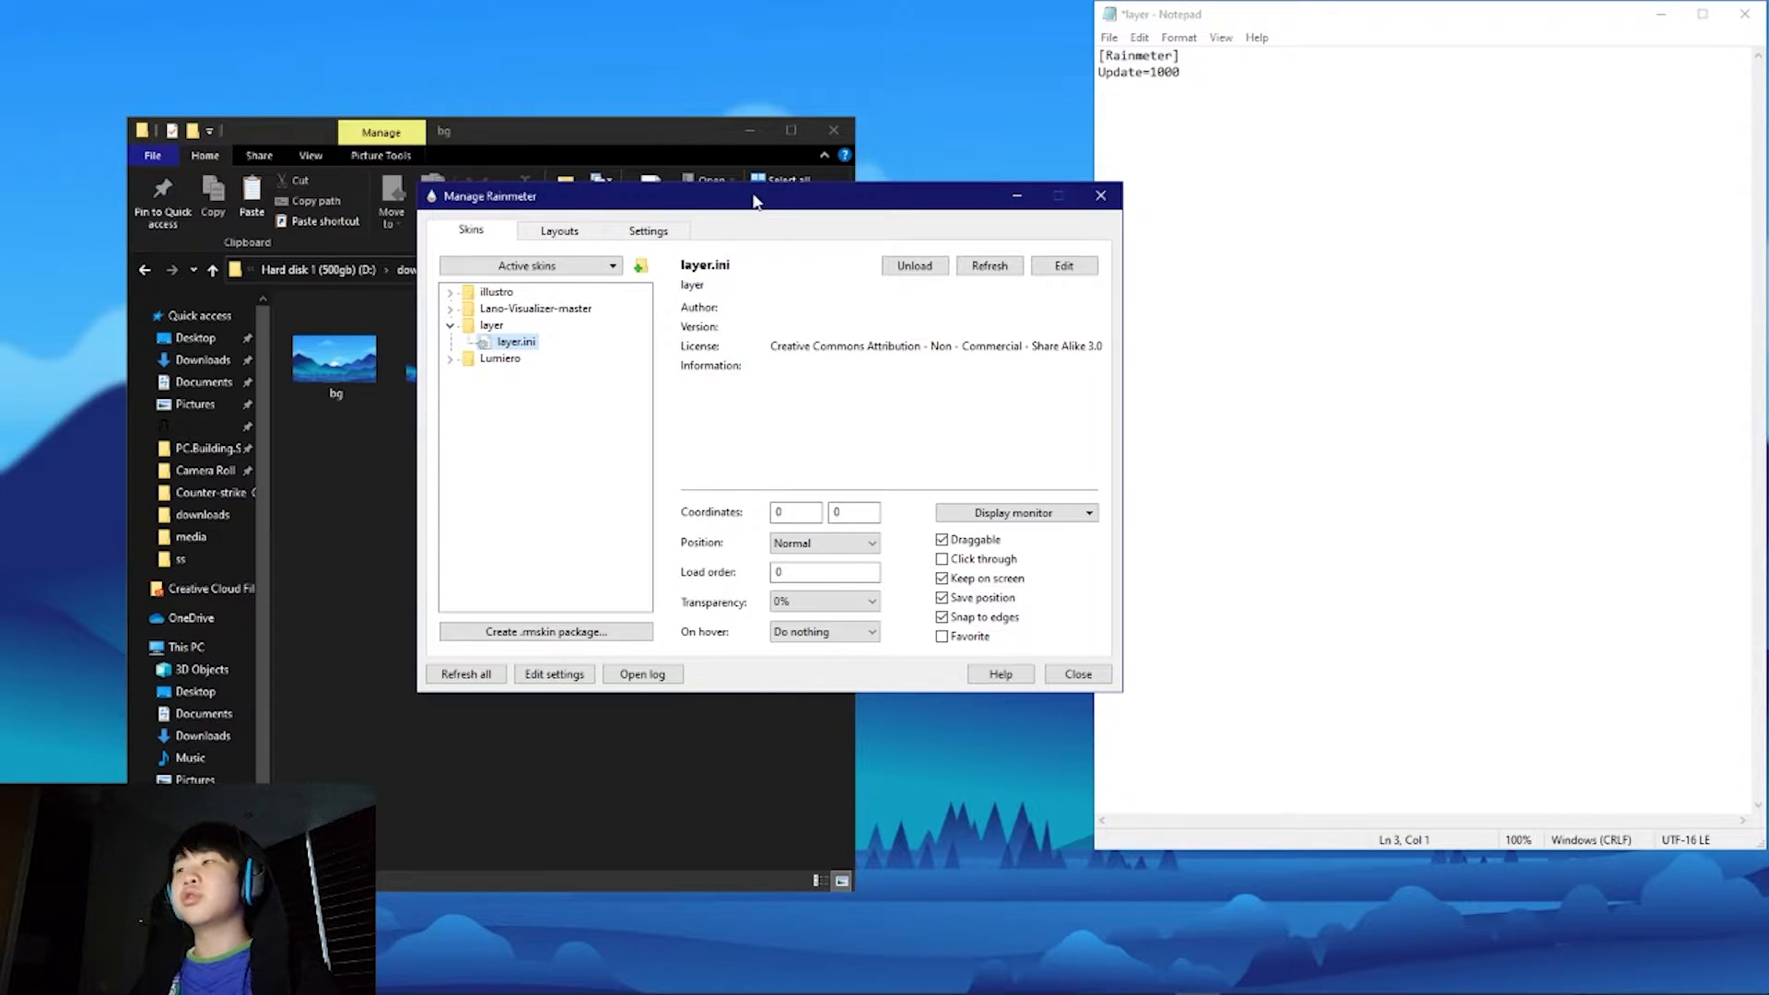
drag(757, 196, 998, 207)
drag(450, 516, 488, 466)
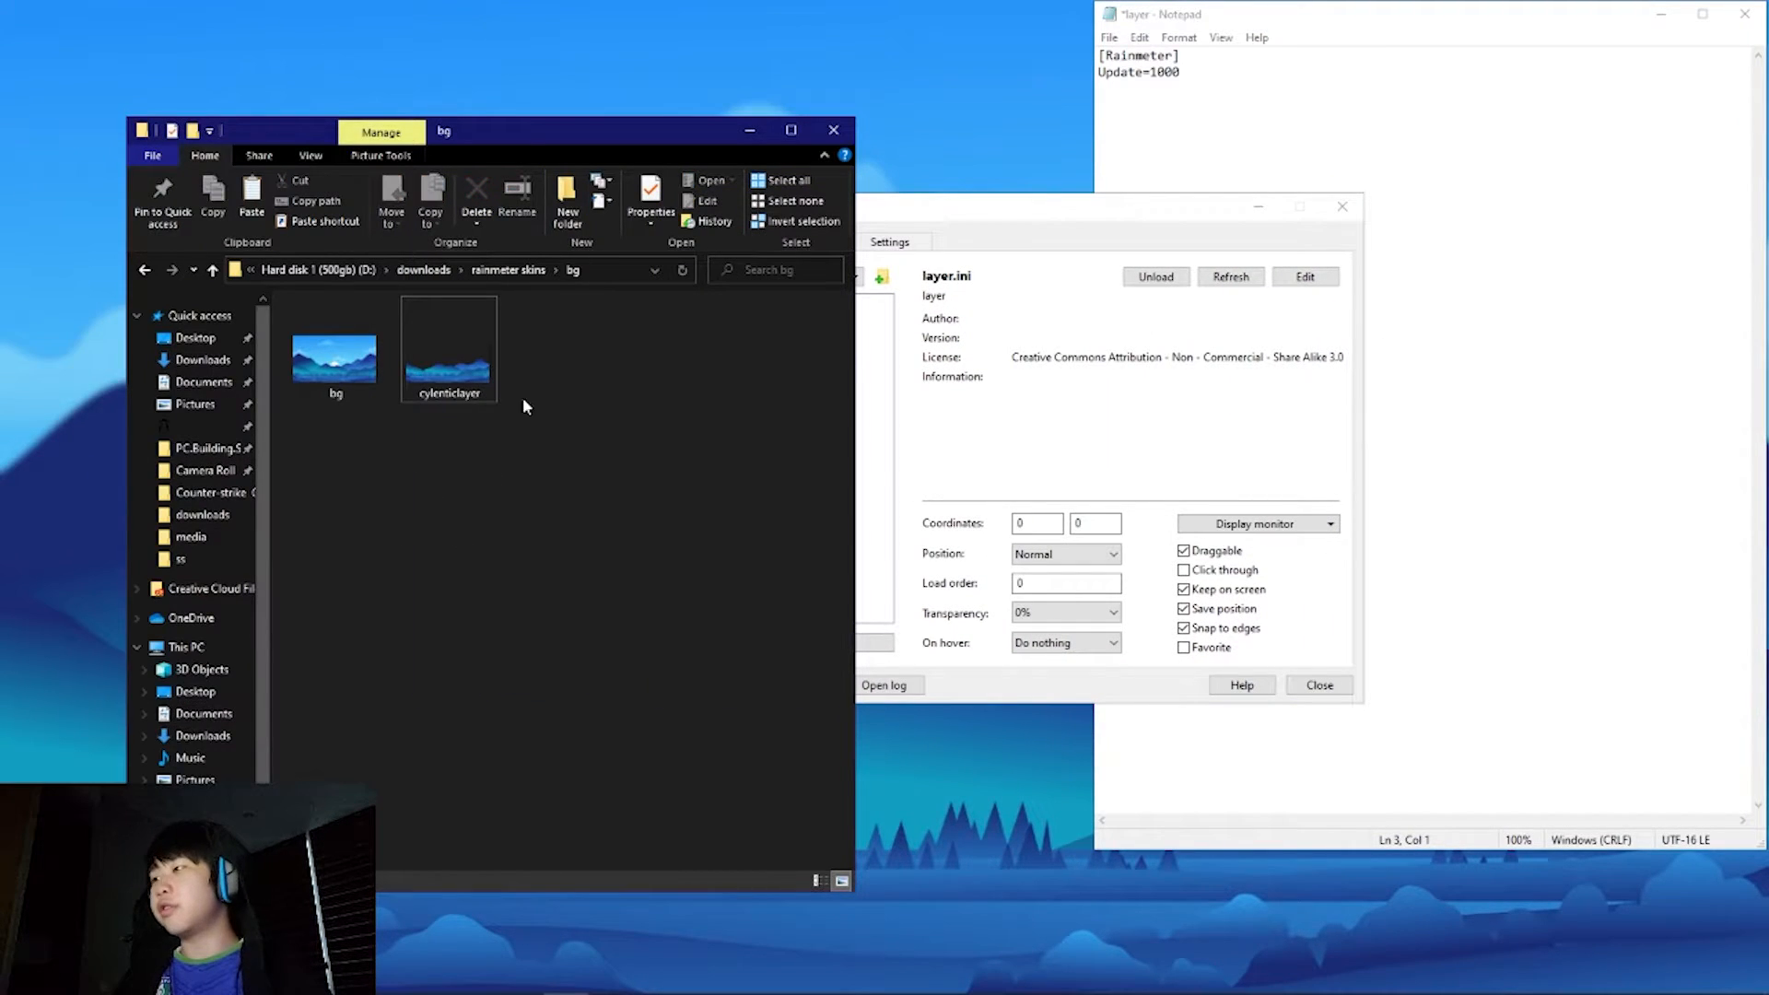
click(238, 714)
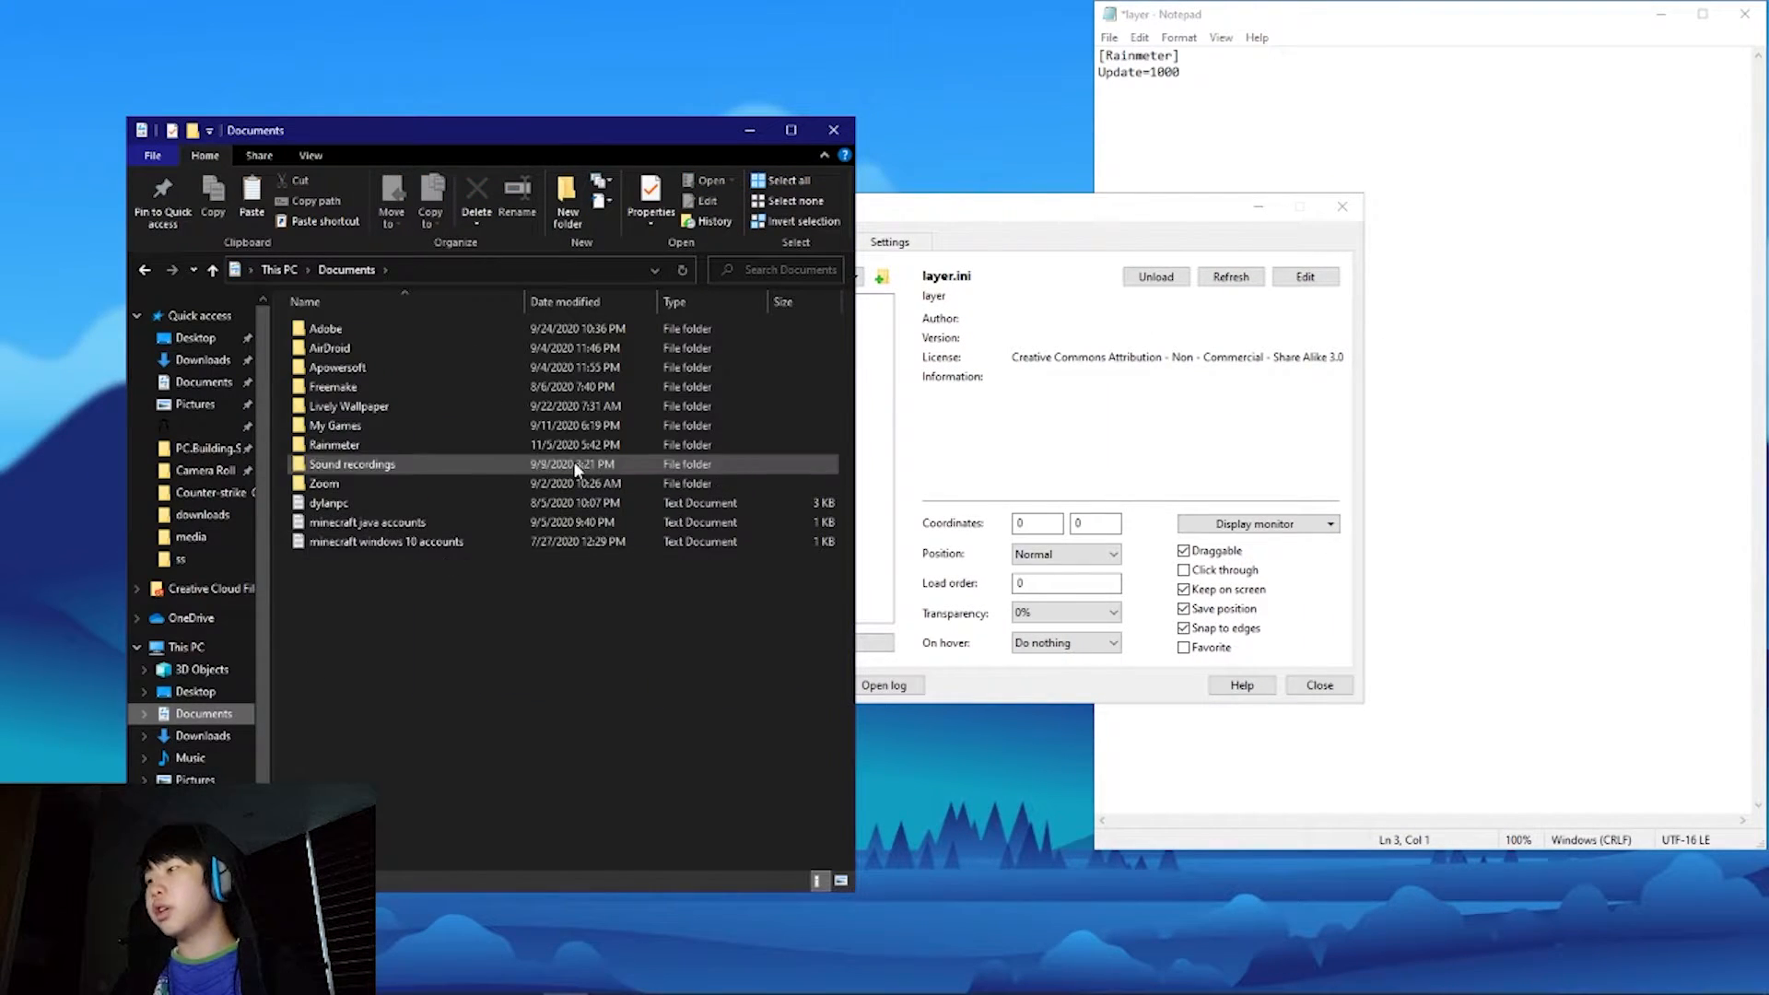
double_click(598, 445)
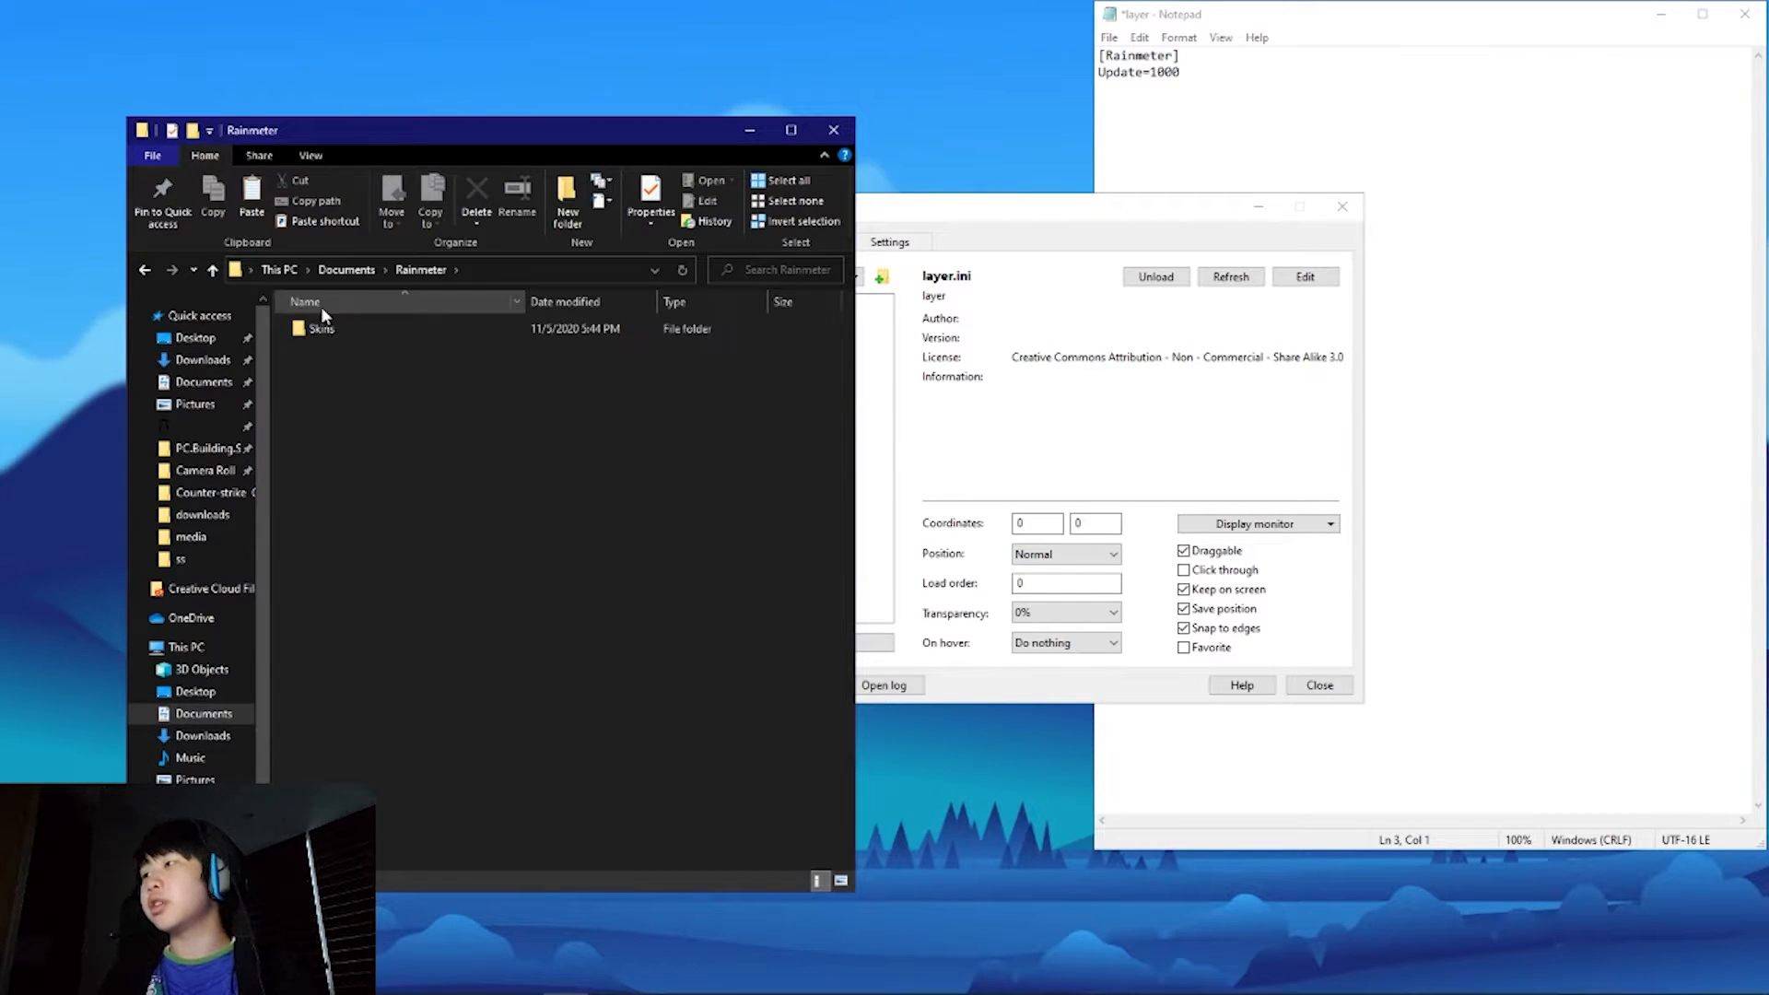
double_click(389, 329)
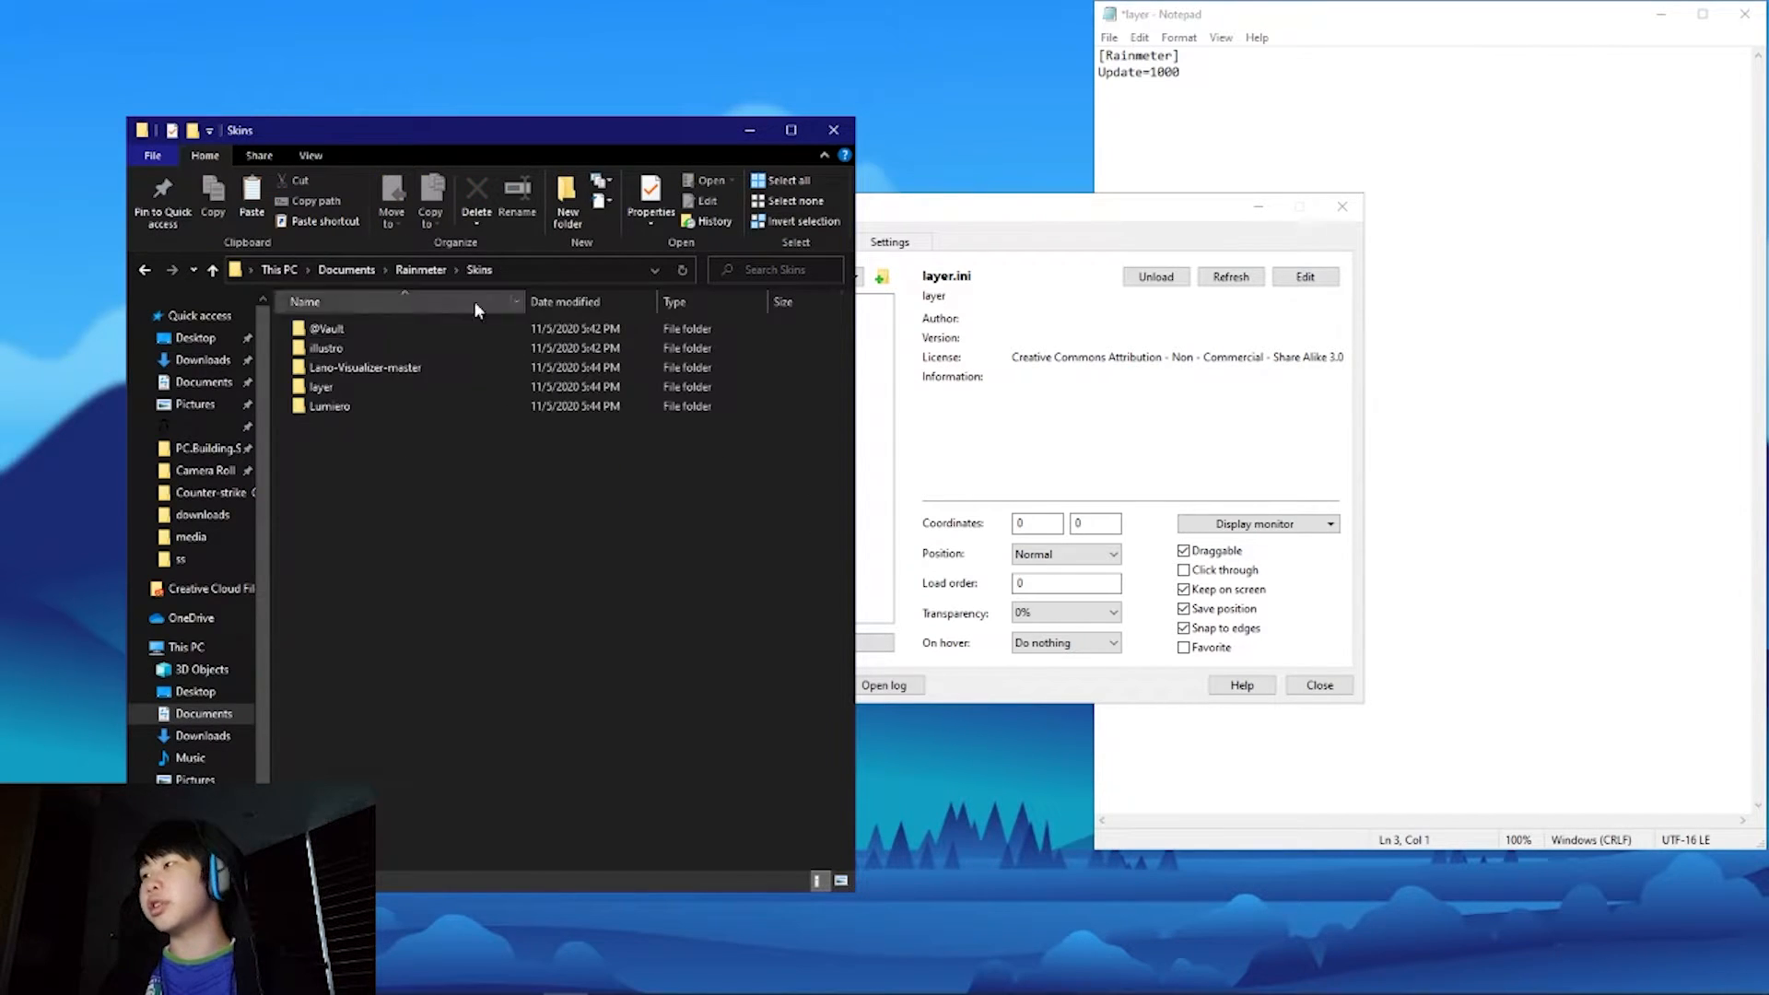
double_click(426, 387)
right_click(405, 559)
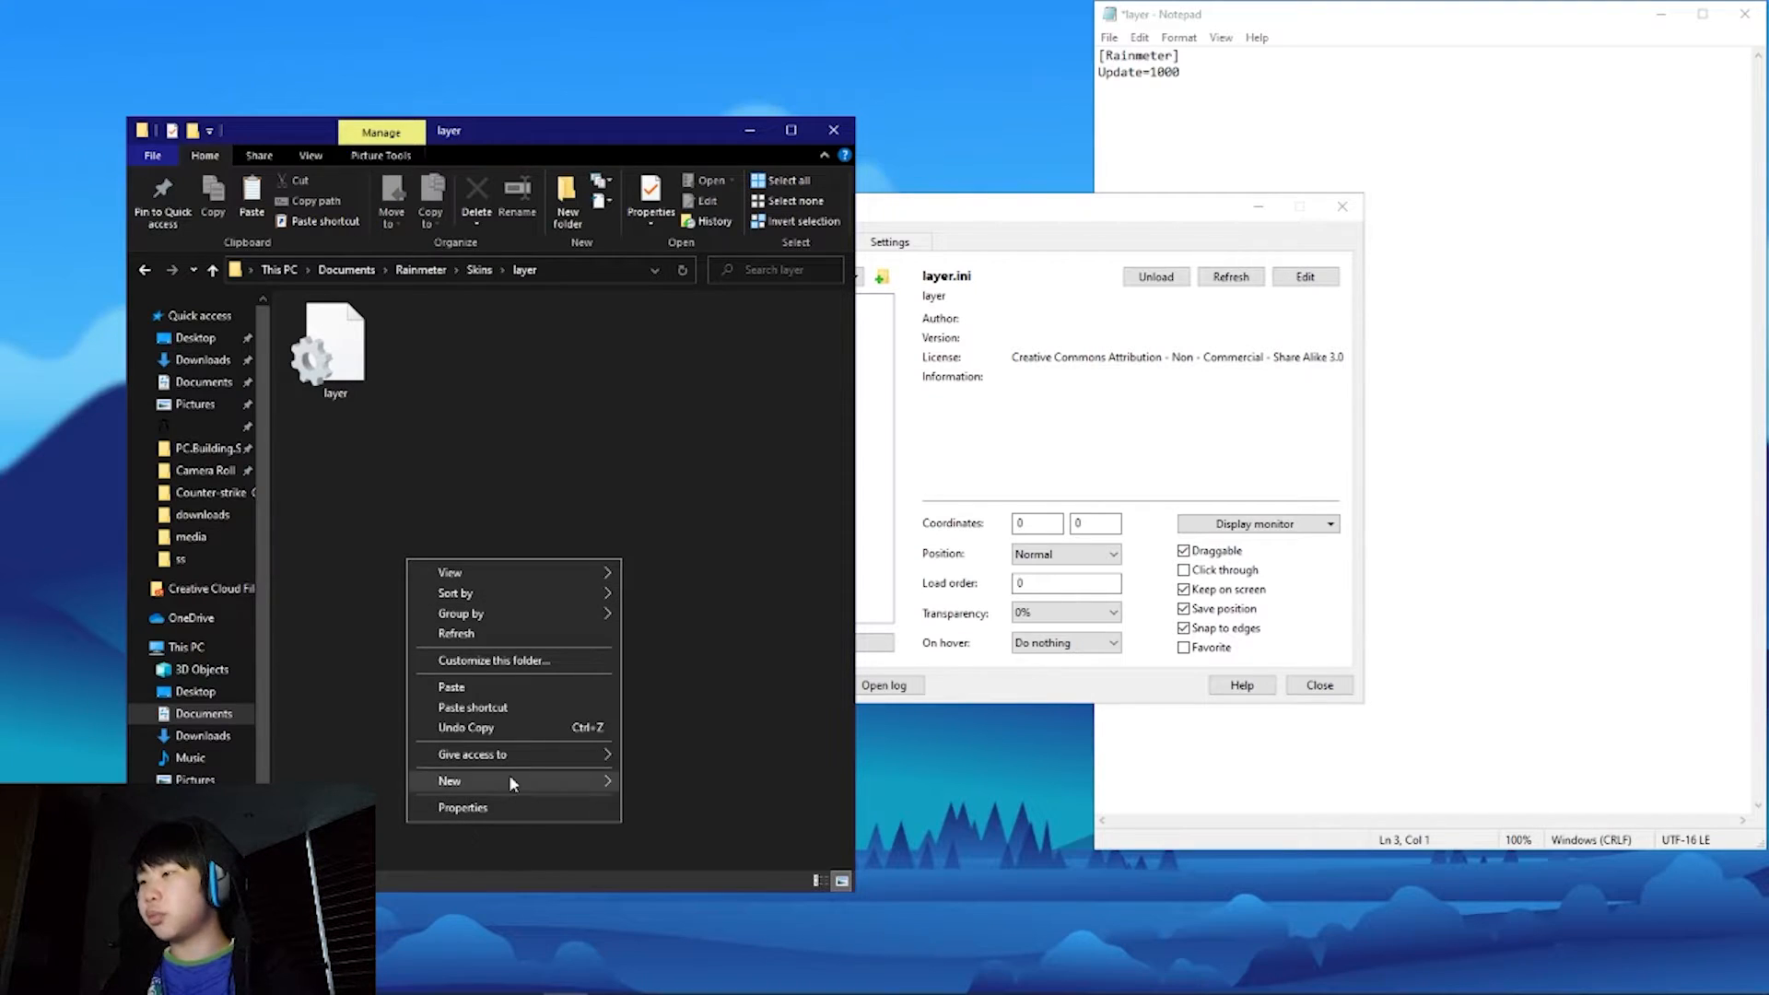
click(501, 689)
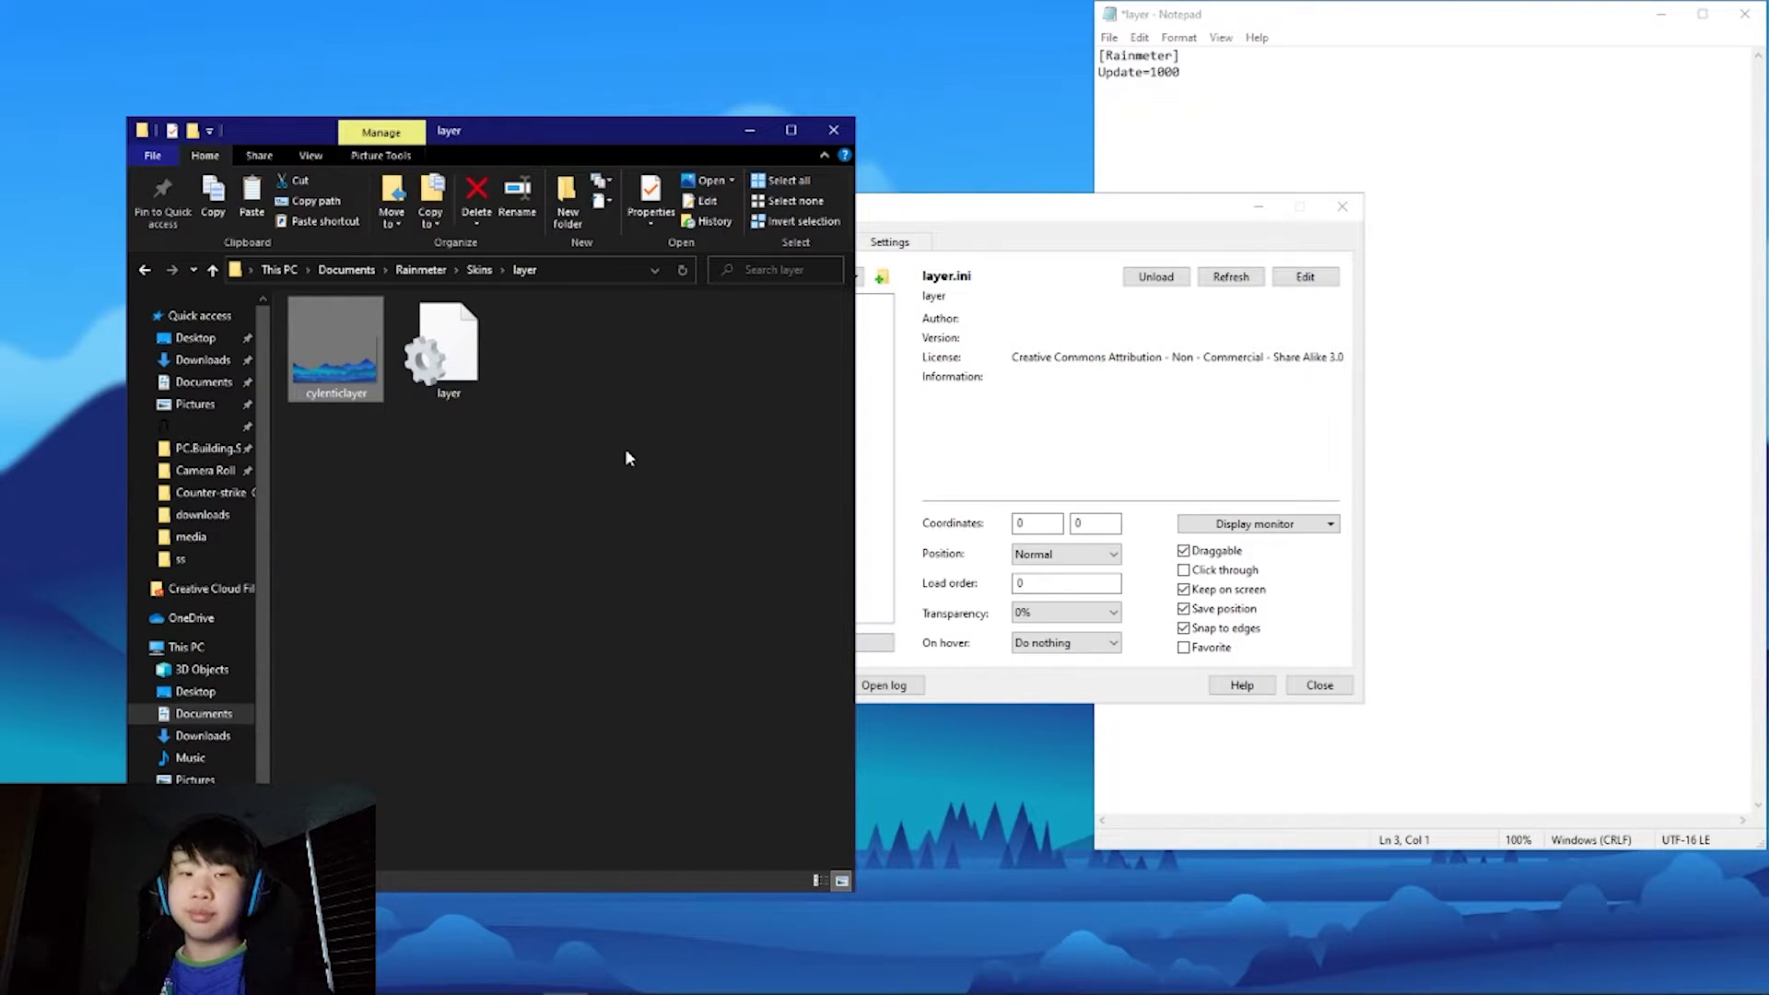
Step: Add a [ReWall] section below Update=1000 in the layer file, with Meter=Image and an empty ImageName= entry
click(1521, 242)
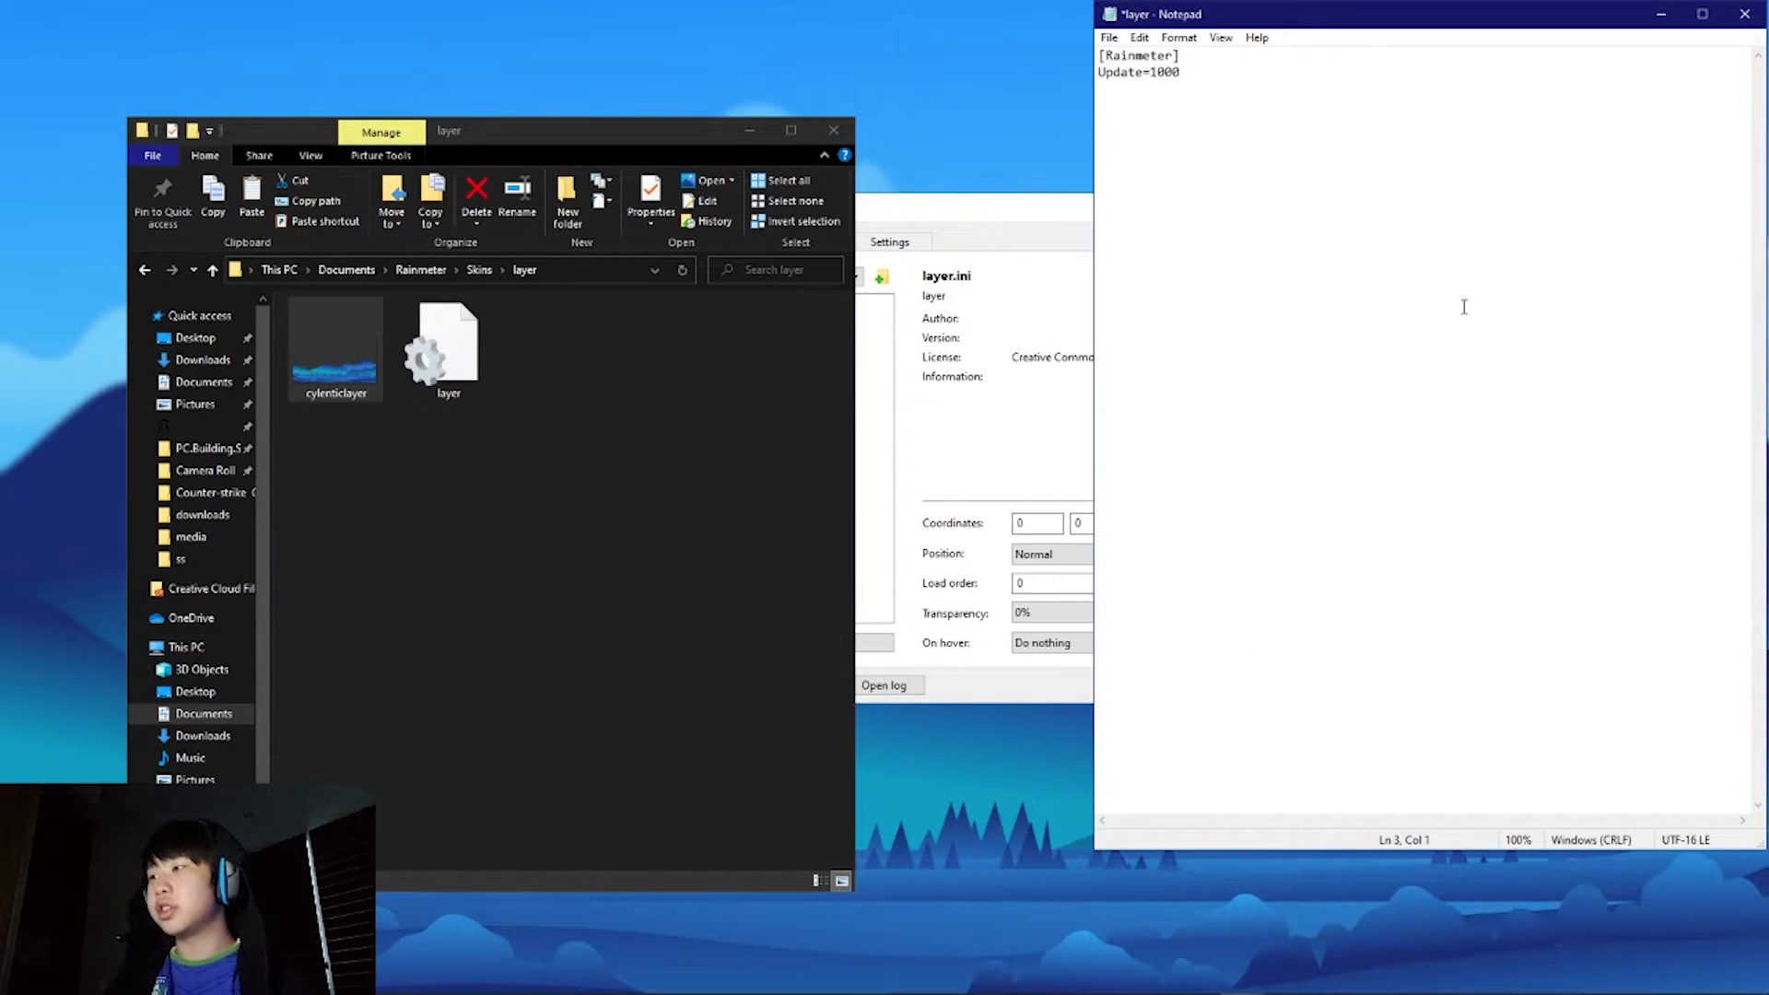
key(Return)
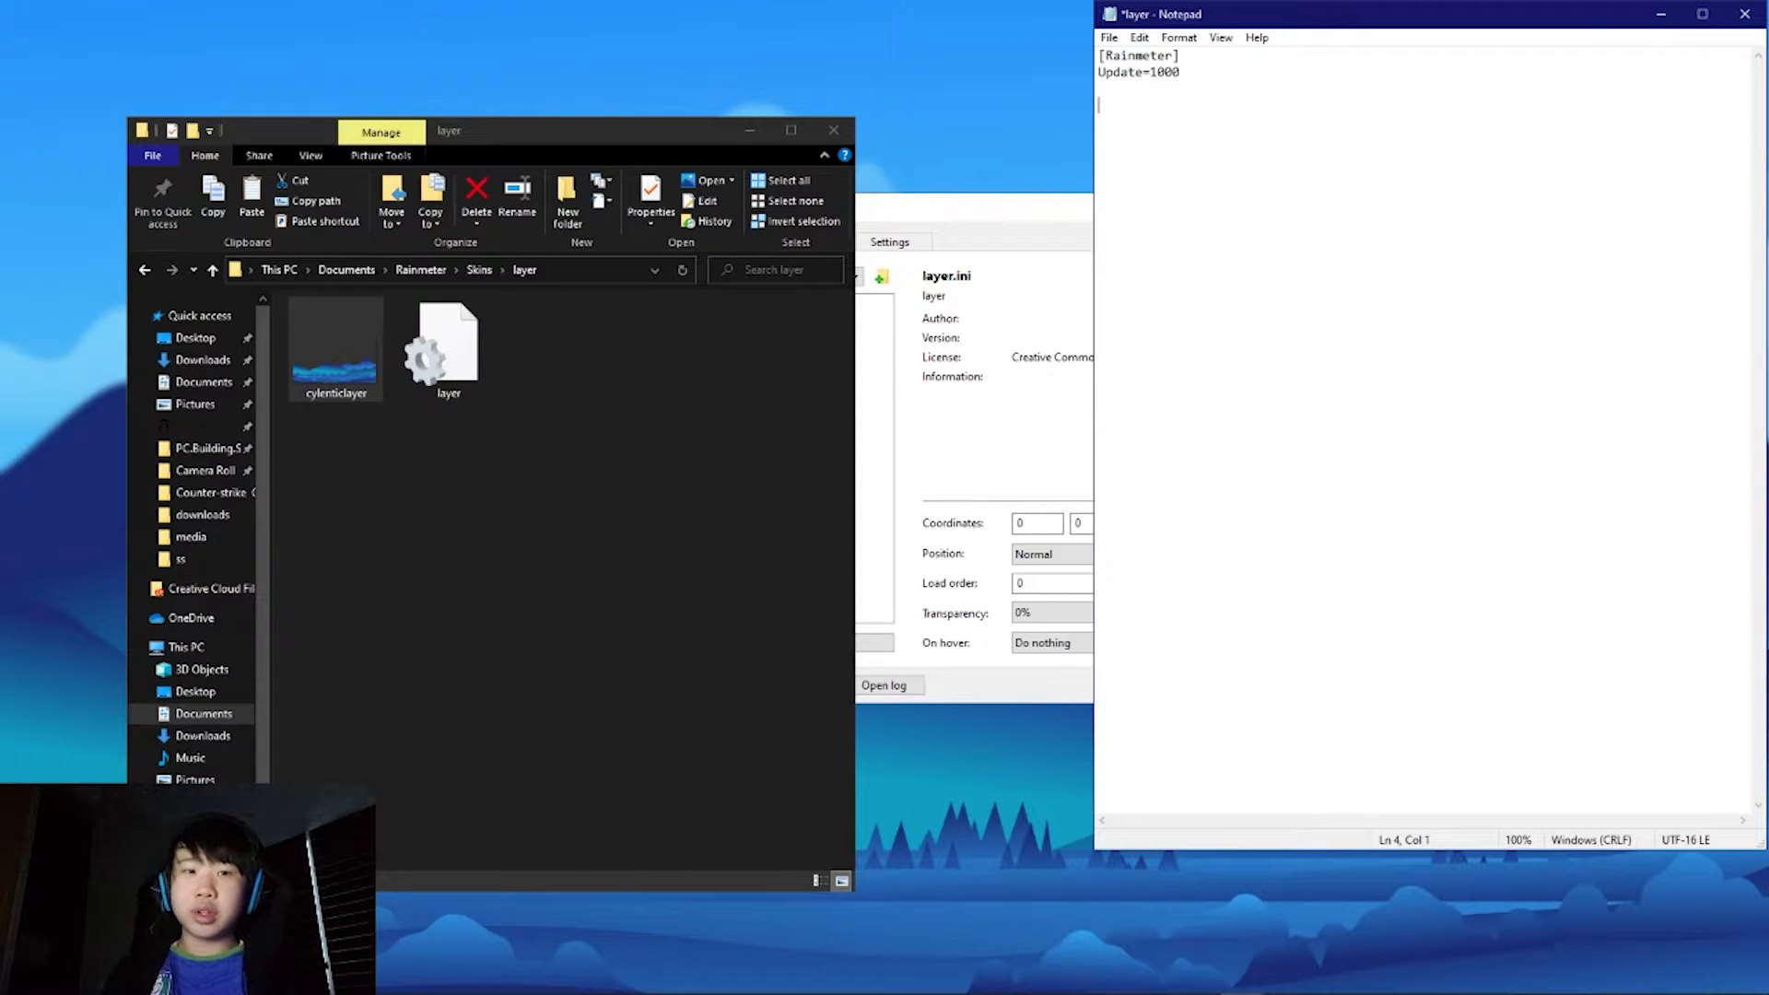
key(BackSpace)
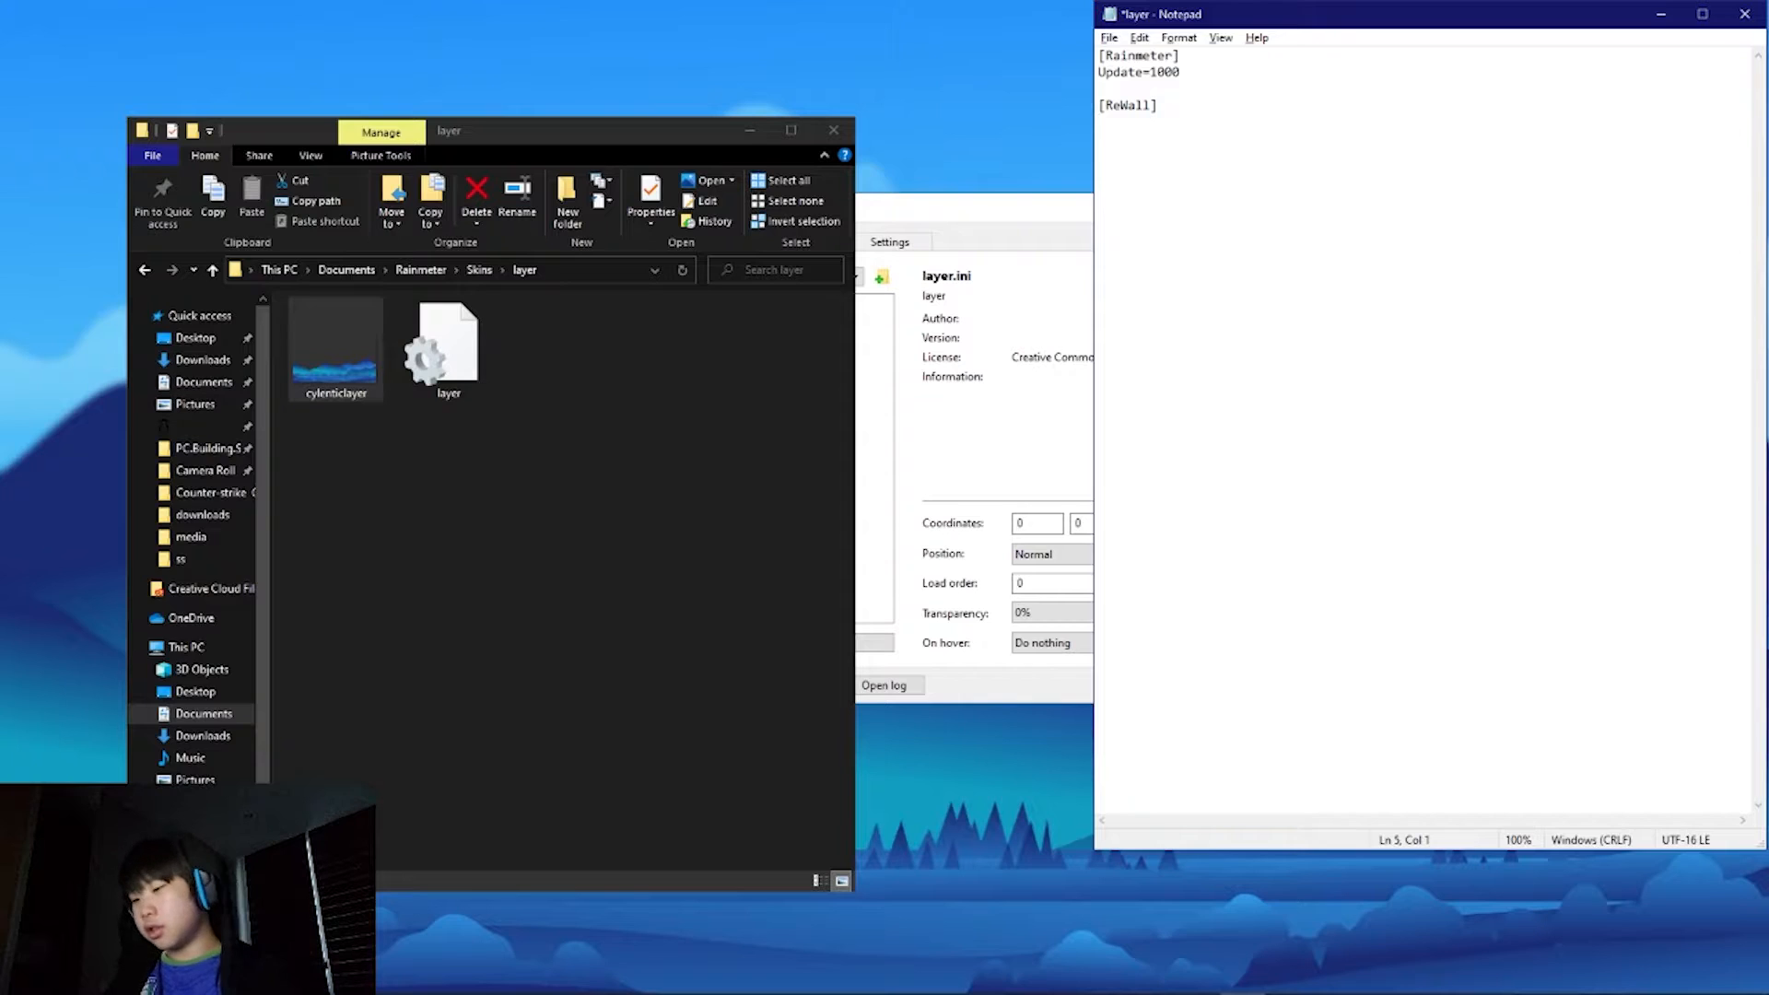
text(Meter)
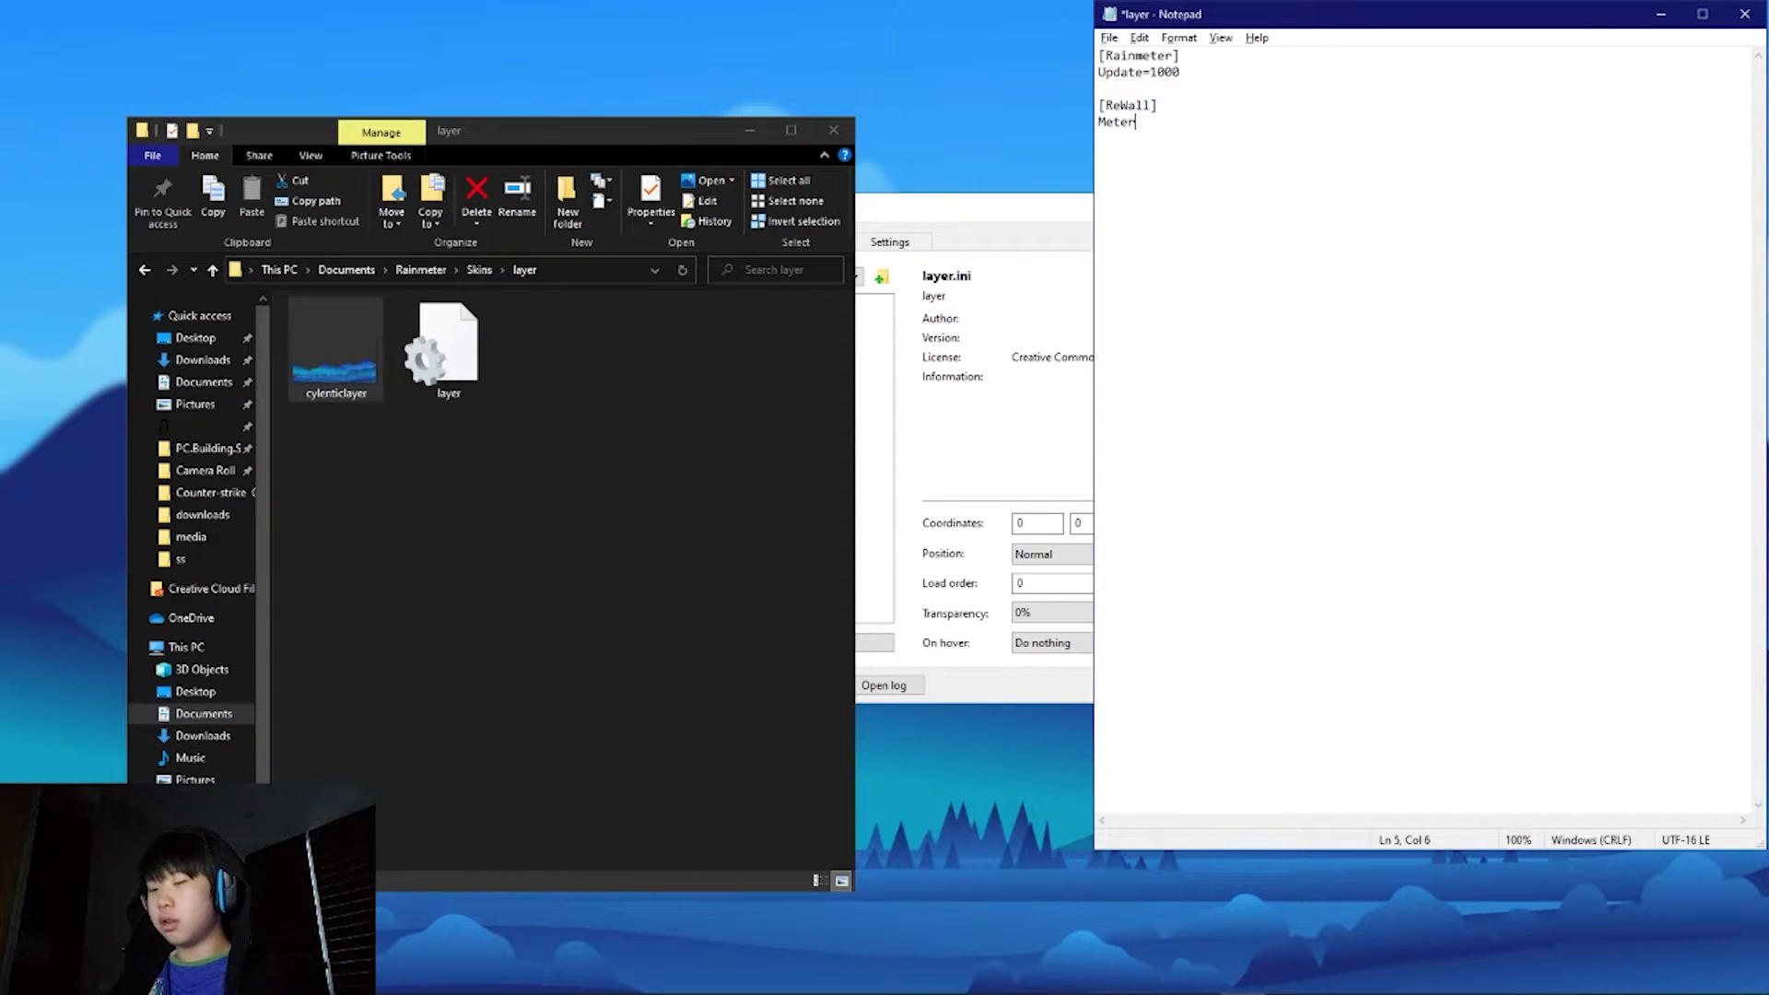
text(=Image )
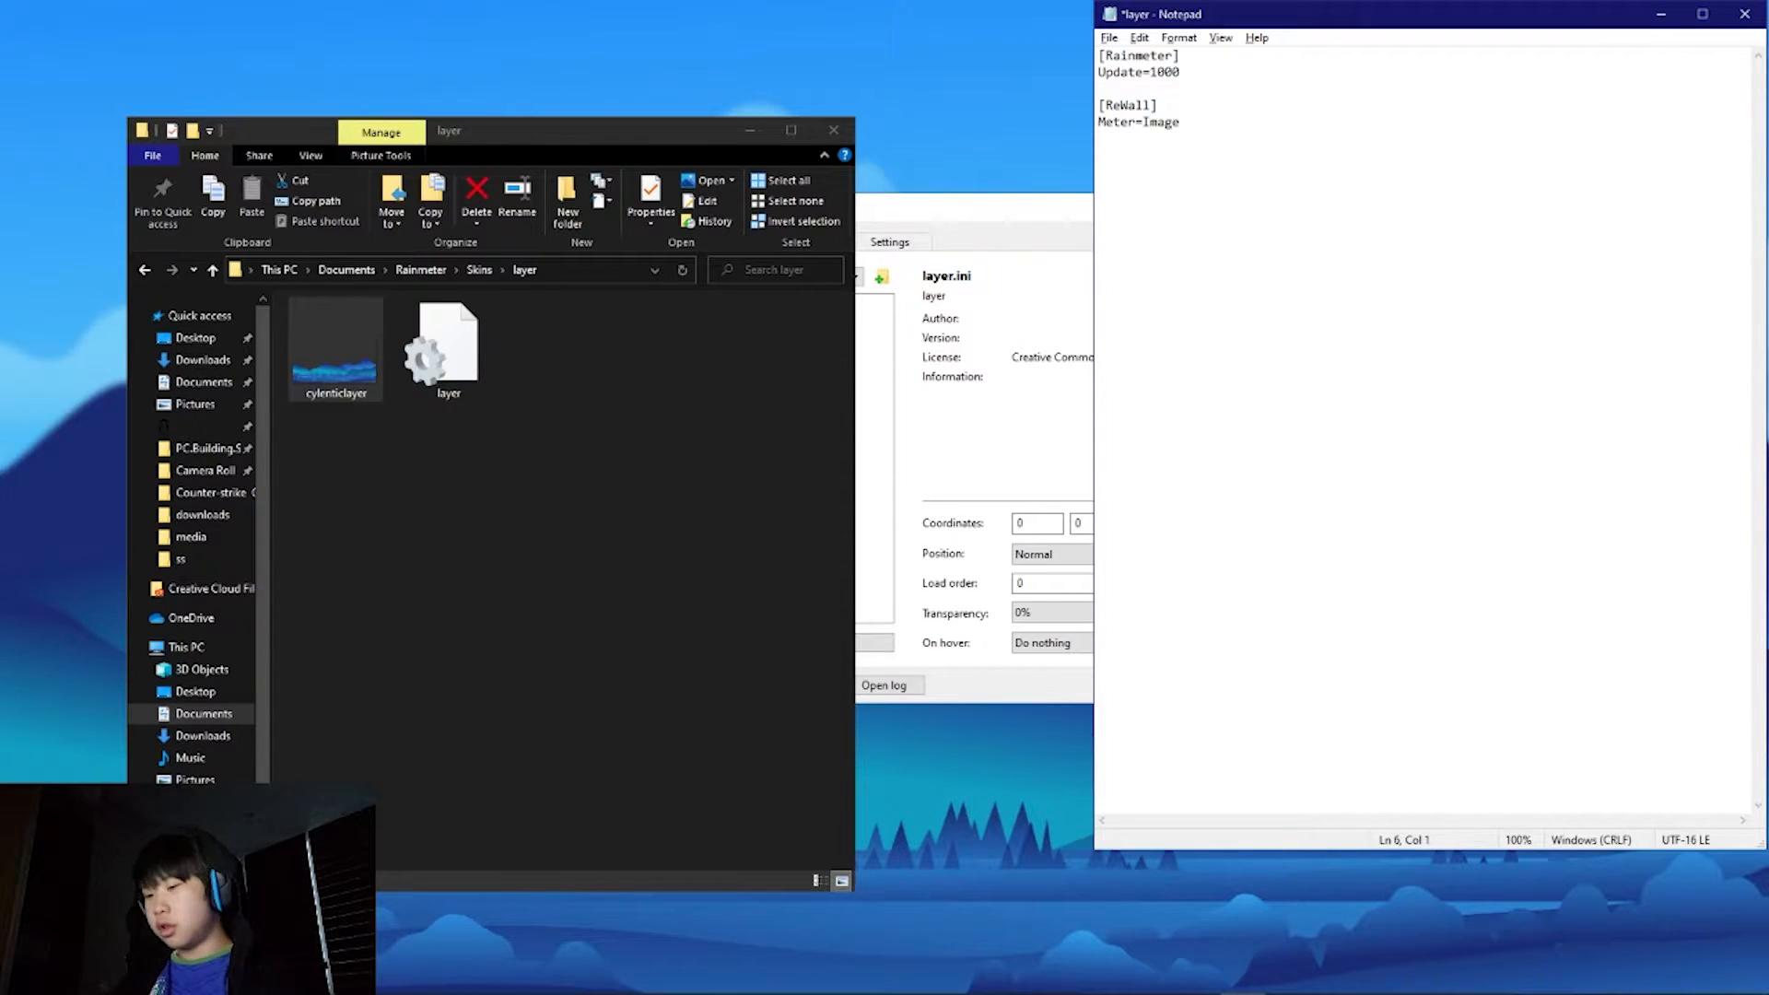
text(ImageName=)
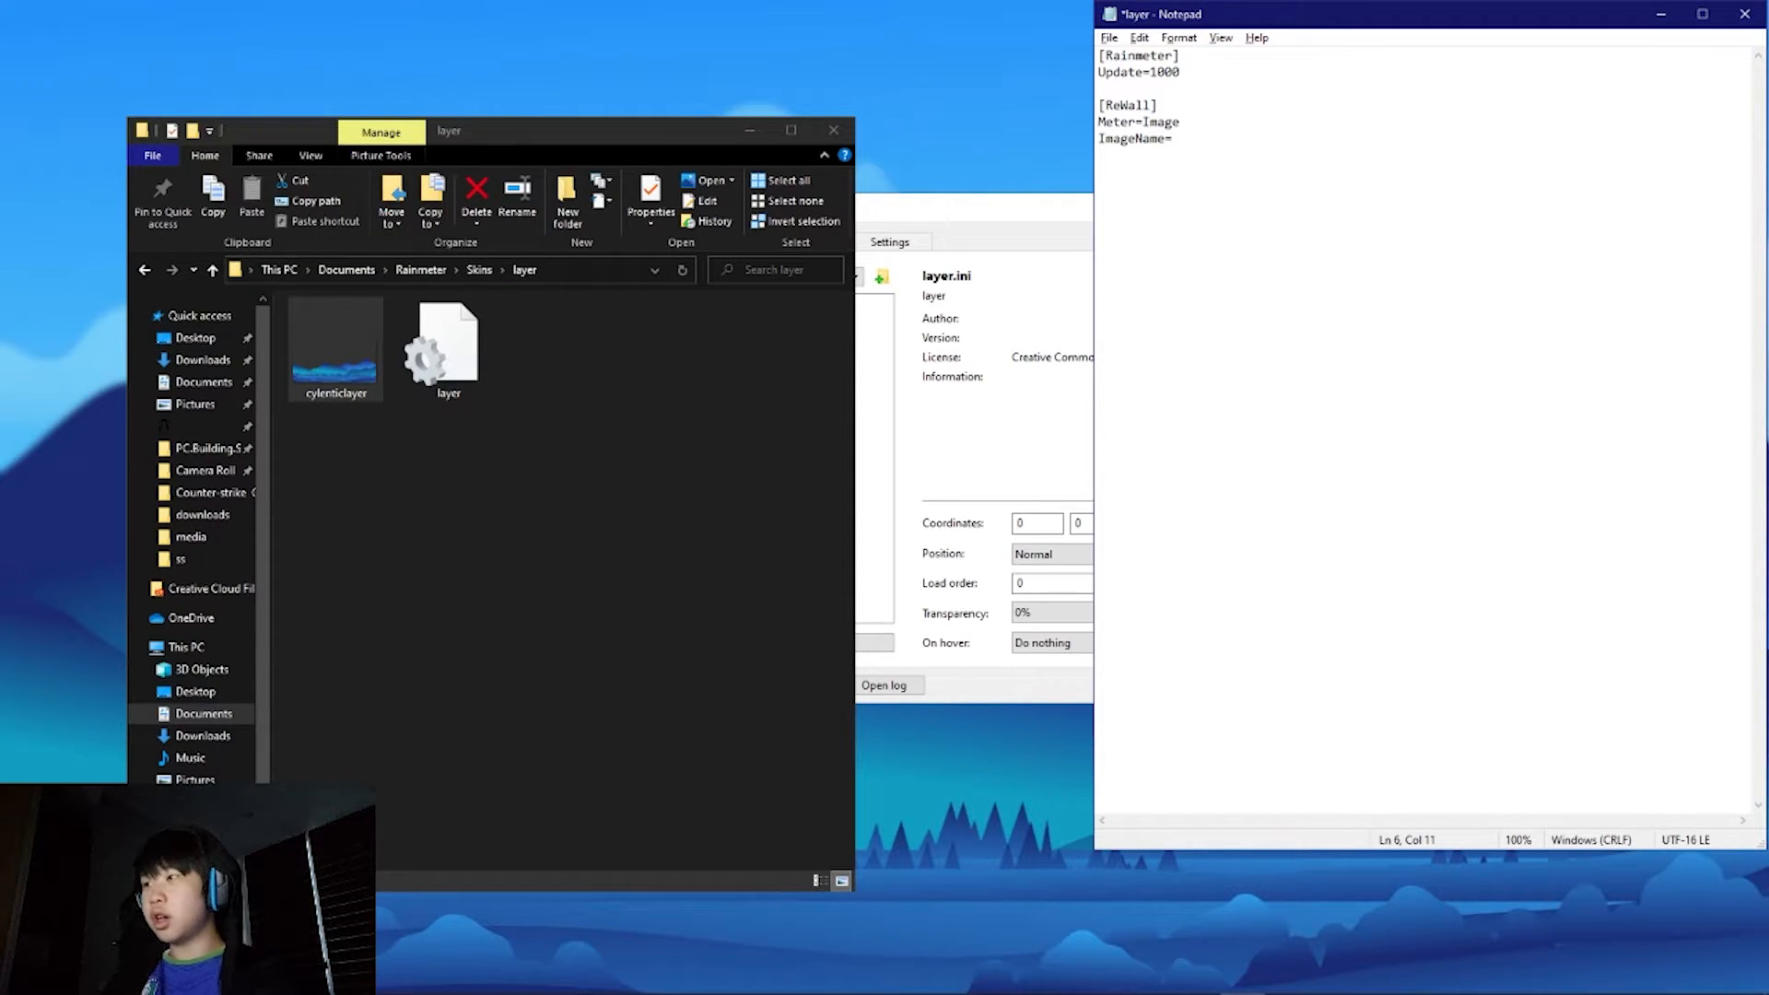
Step: Check the cylenticlayer image's file type in its properties and complete the entry as ImageName=cylenticlayer.png
right_click(345, 391)
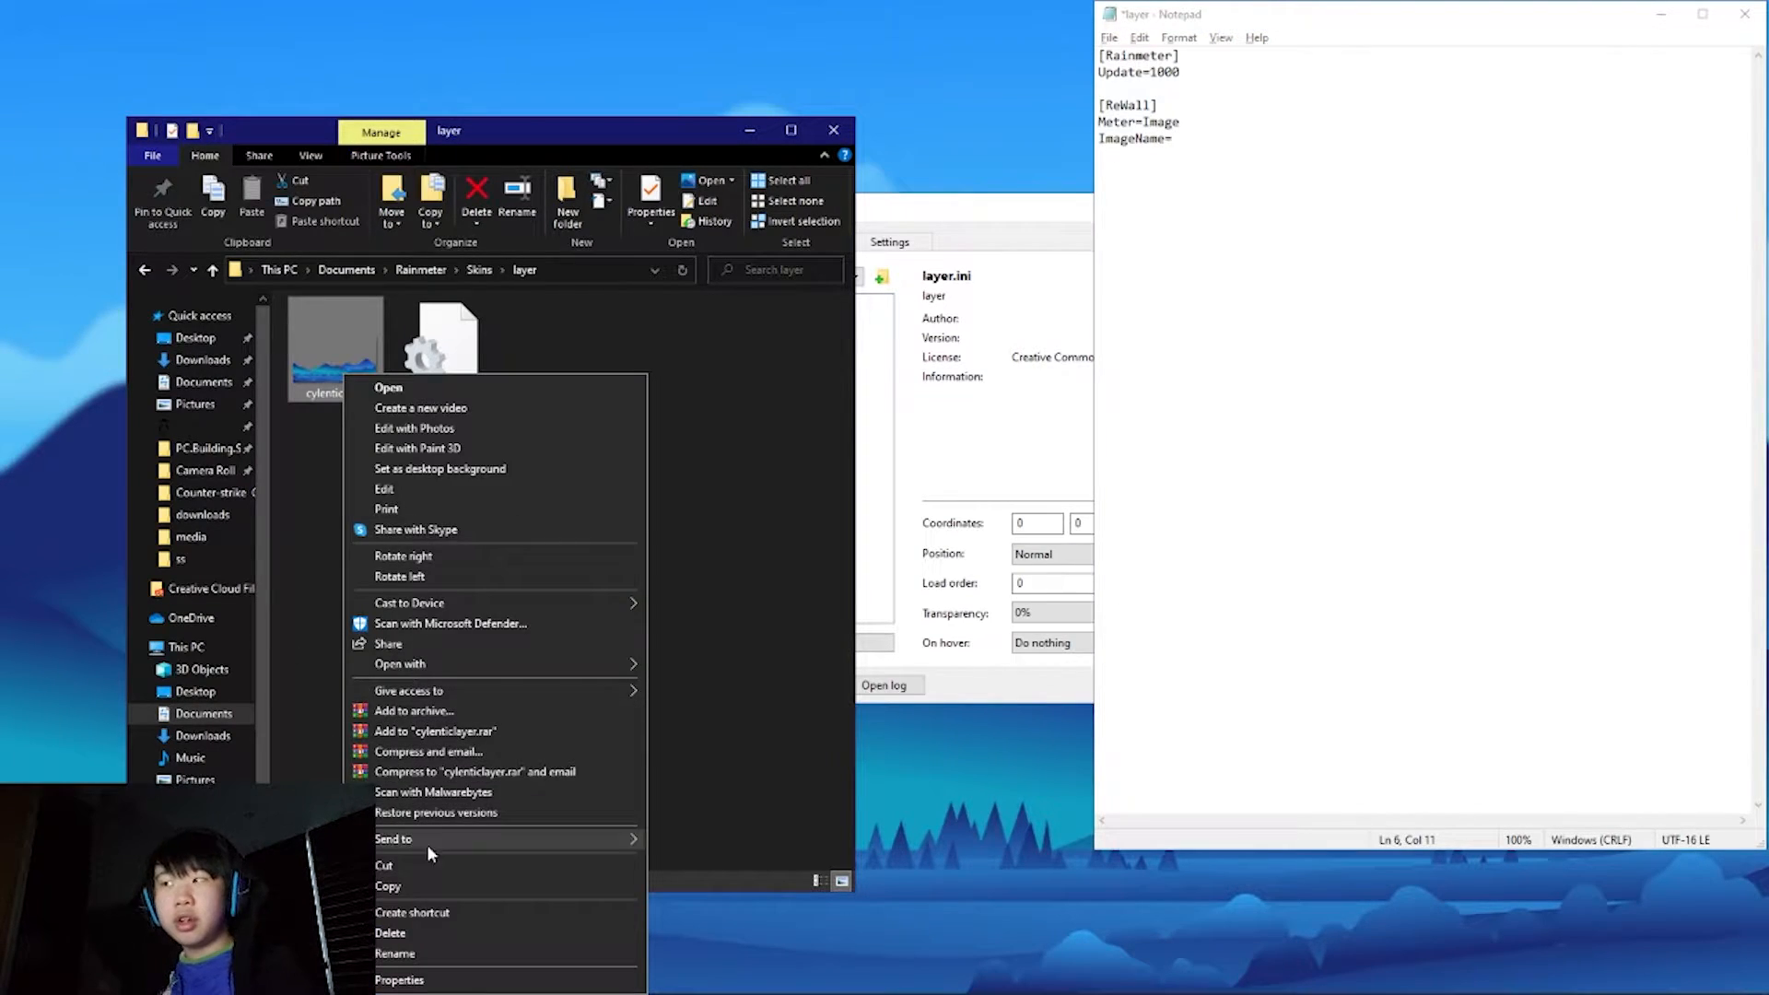
click(398, 980)
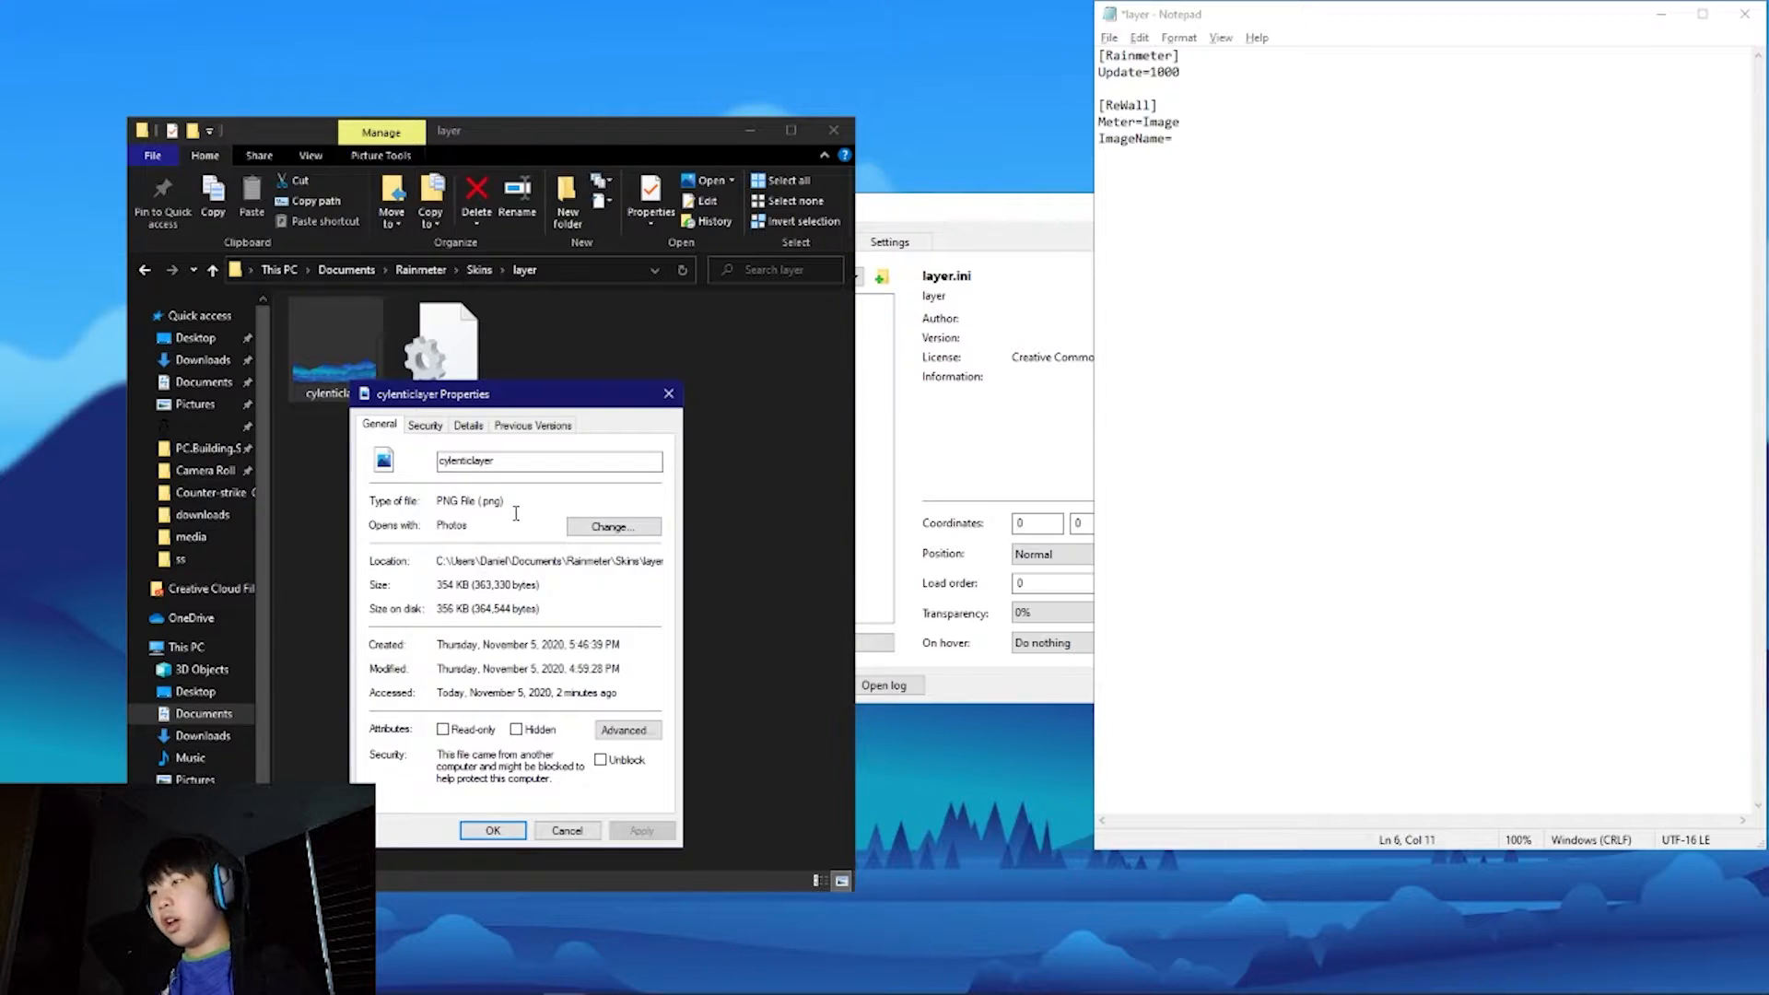
drag(471, 501, 508, 489)
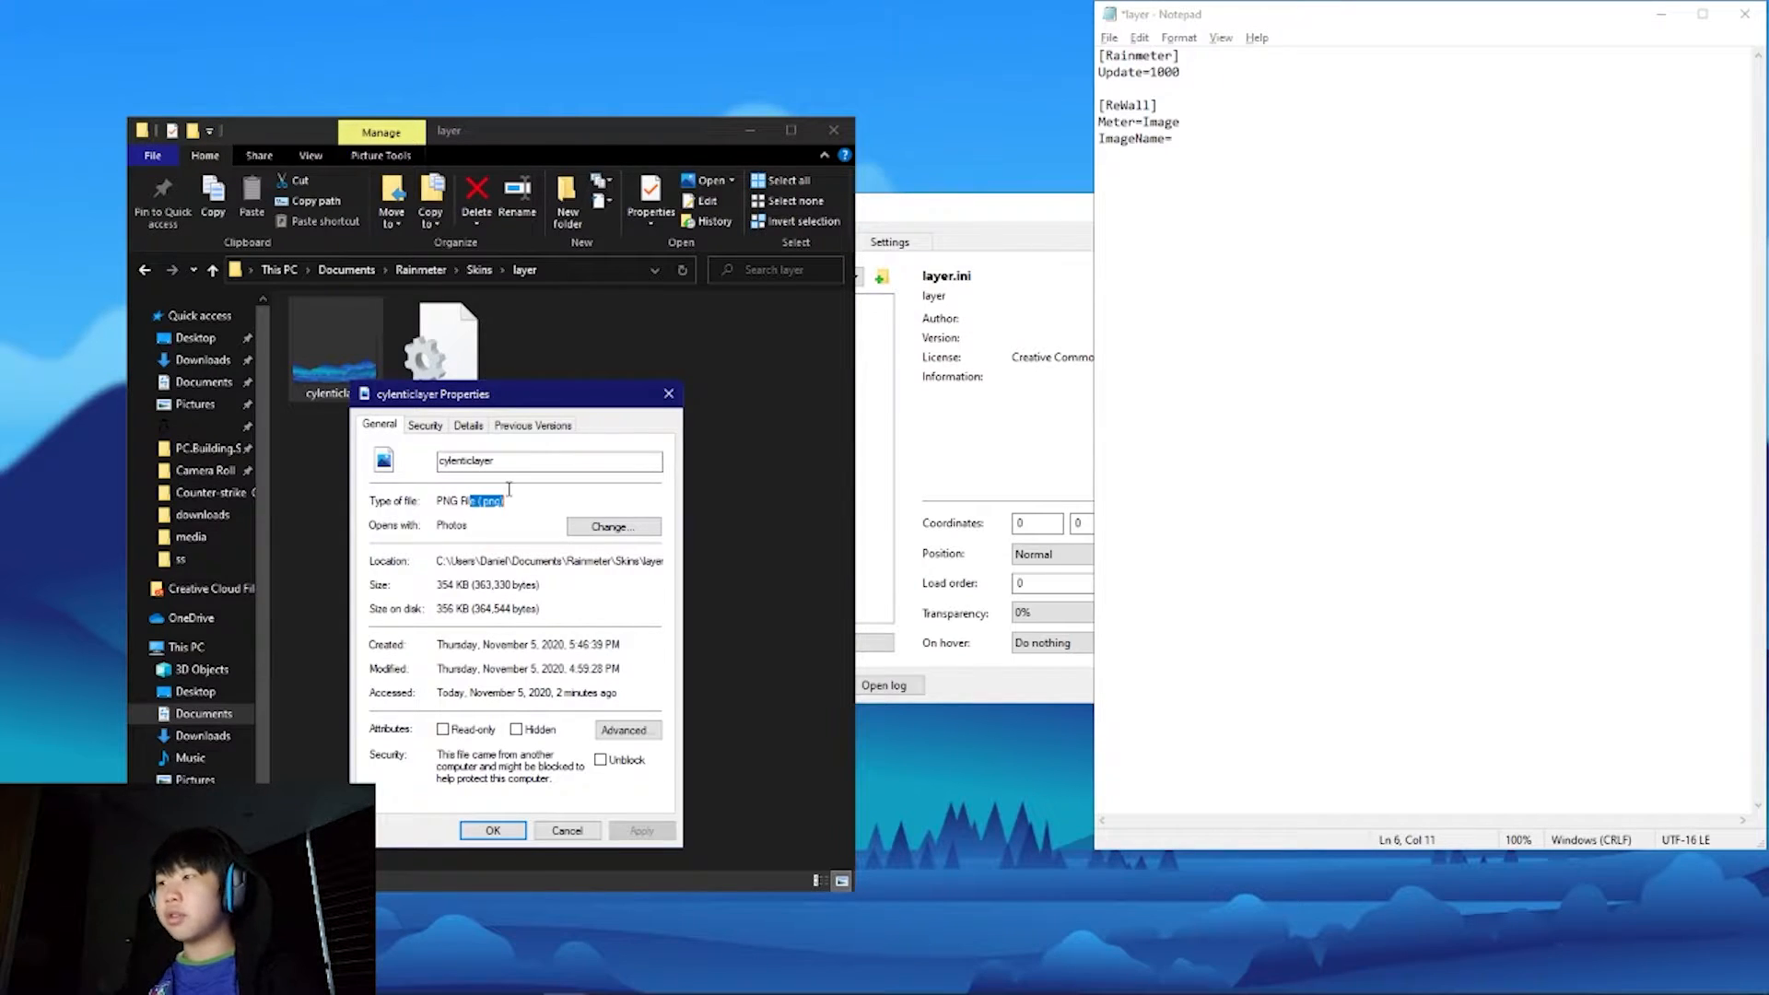
click(1247, 142)
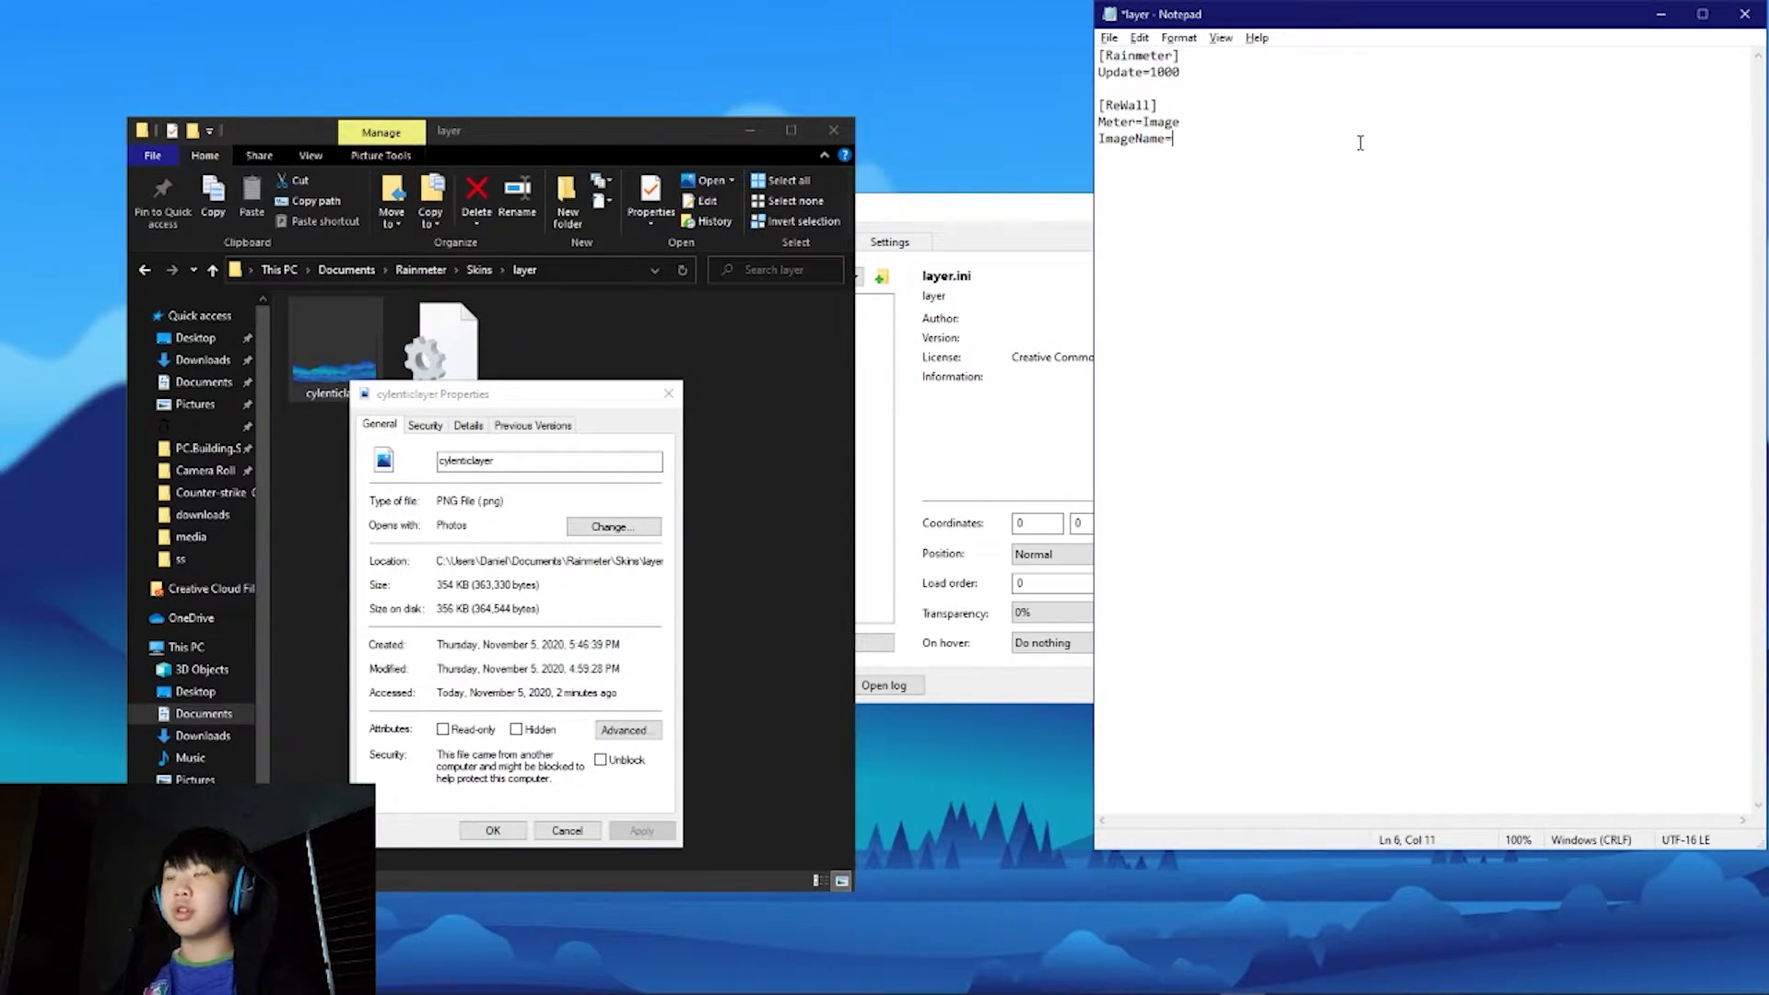
text(cylenticl)
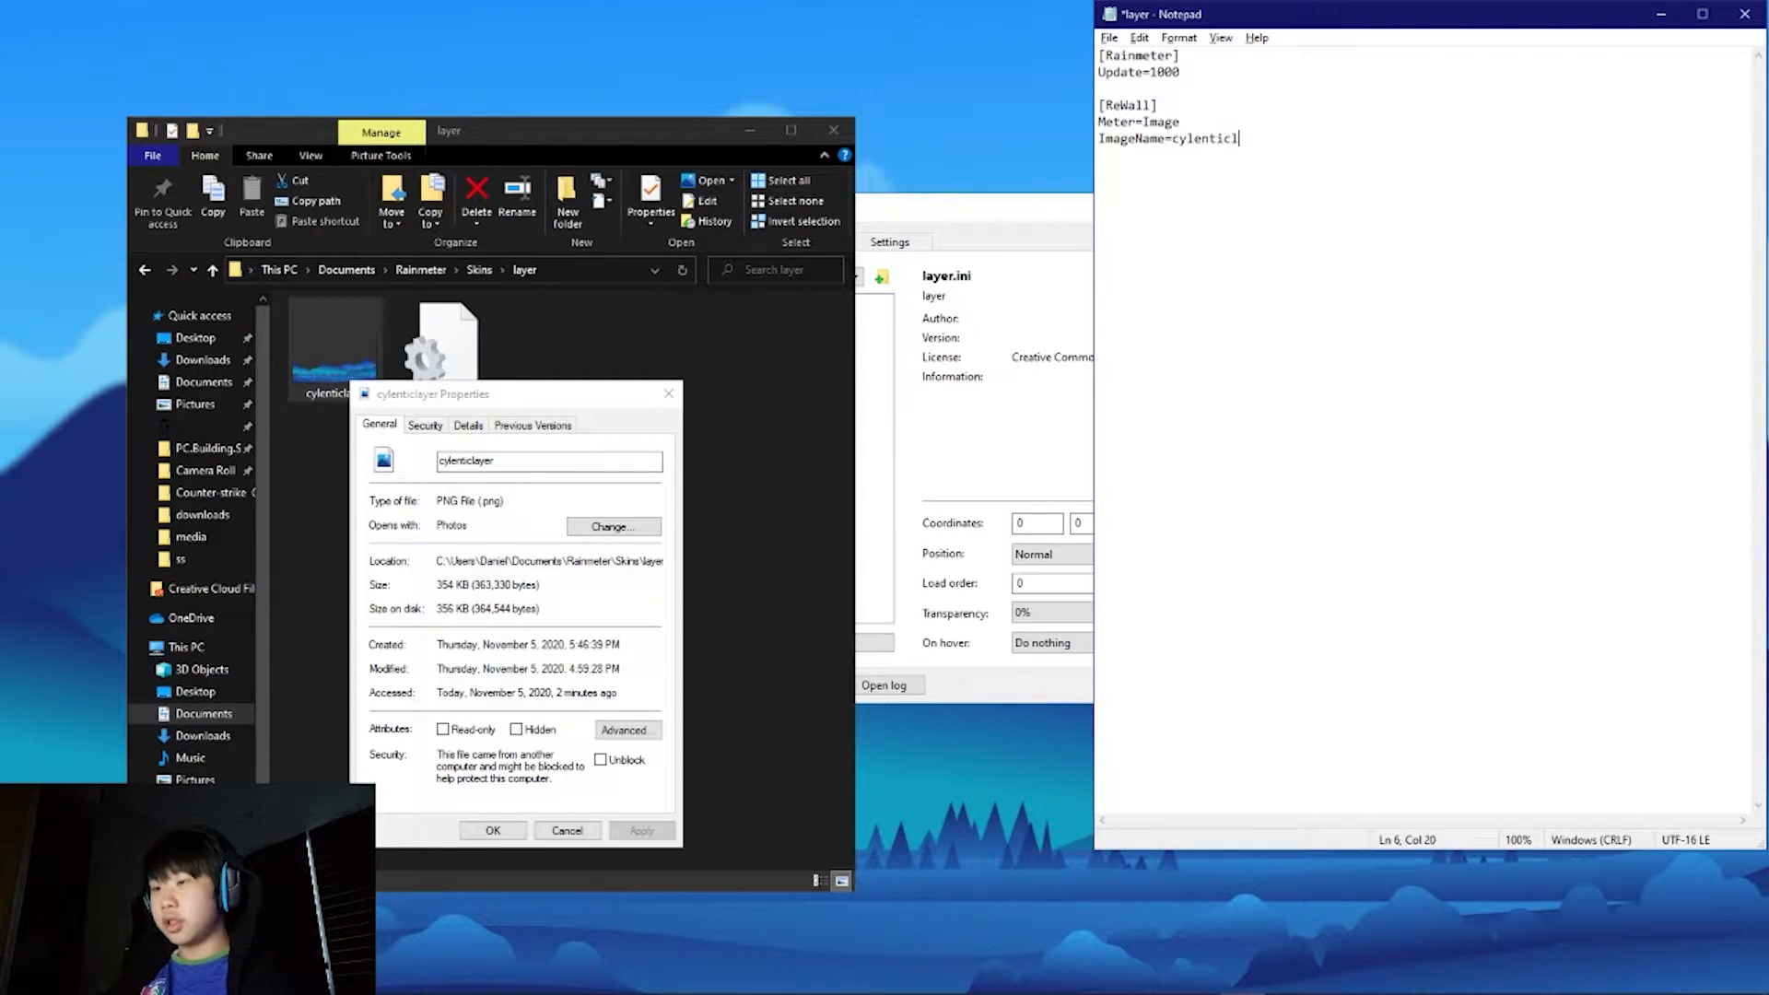
text(ayer.png)
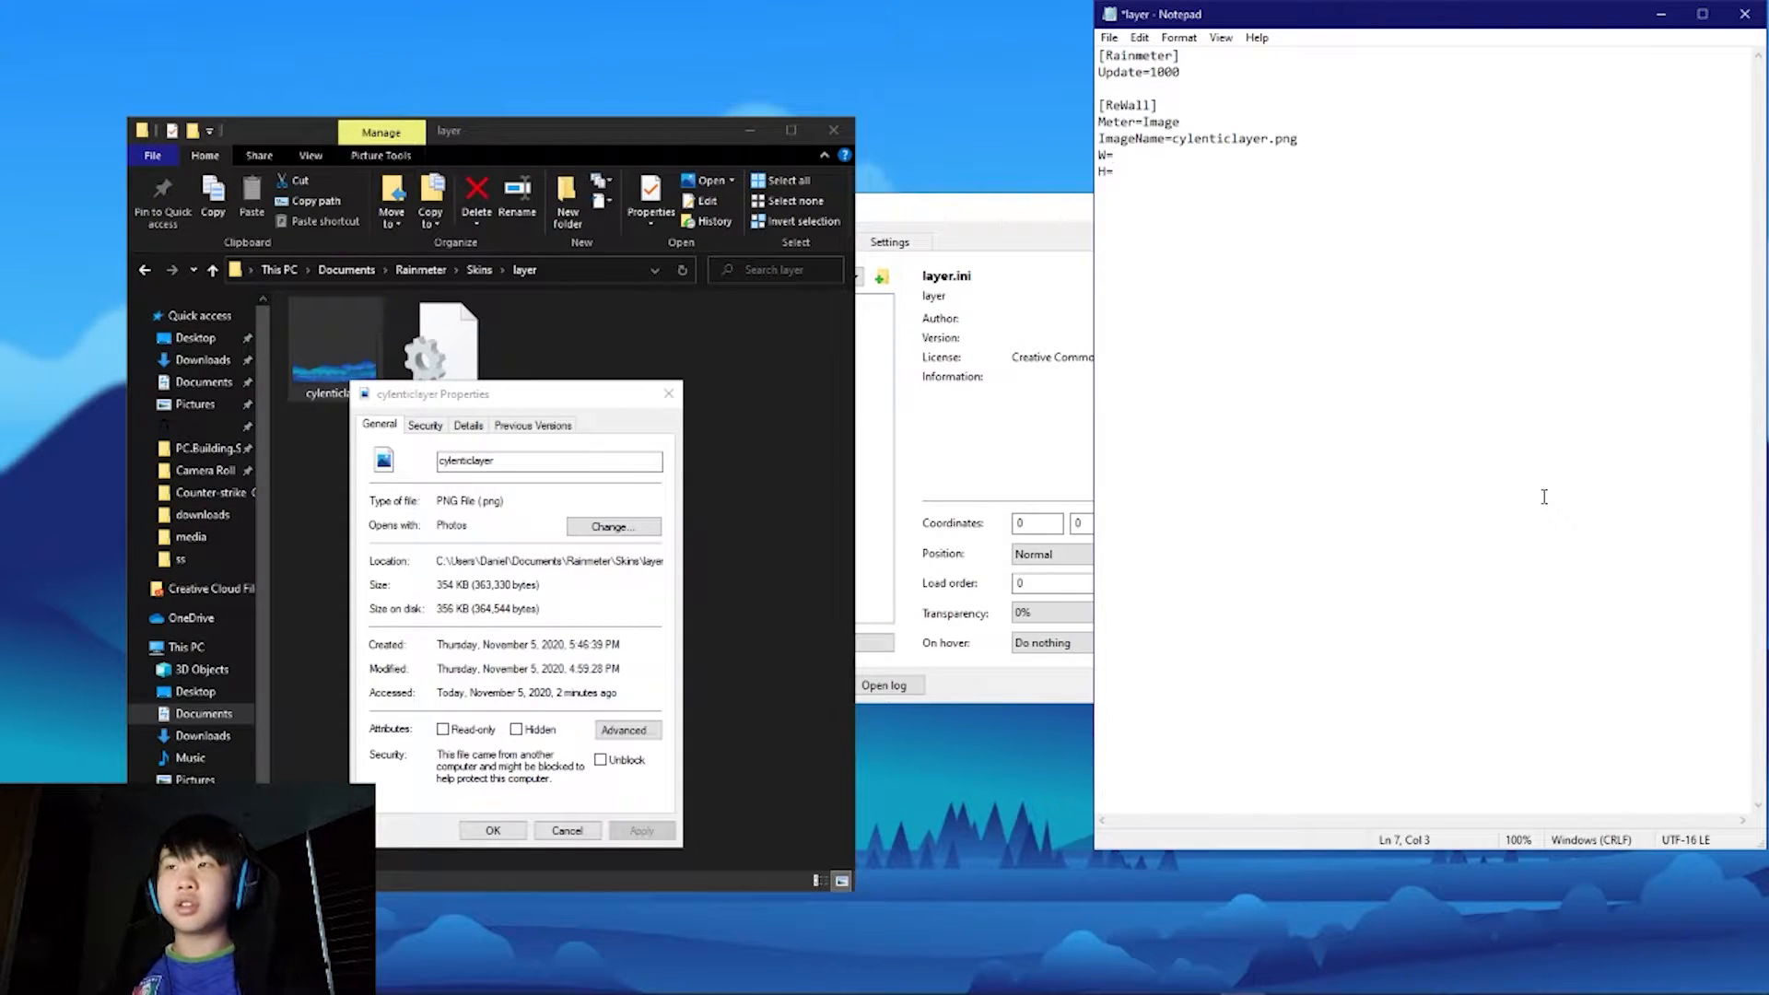
Step: Add W=1920, H=1080 and Tile=0 lines to the layer skin's [ReWall] section and save the file
text(920 H=1)
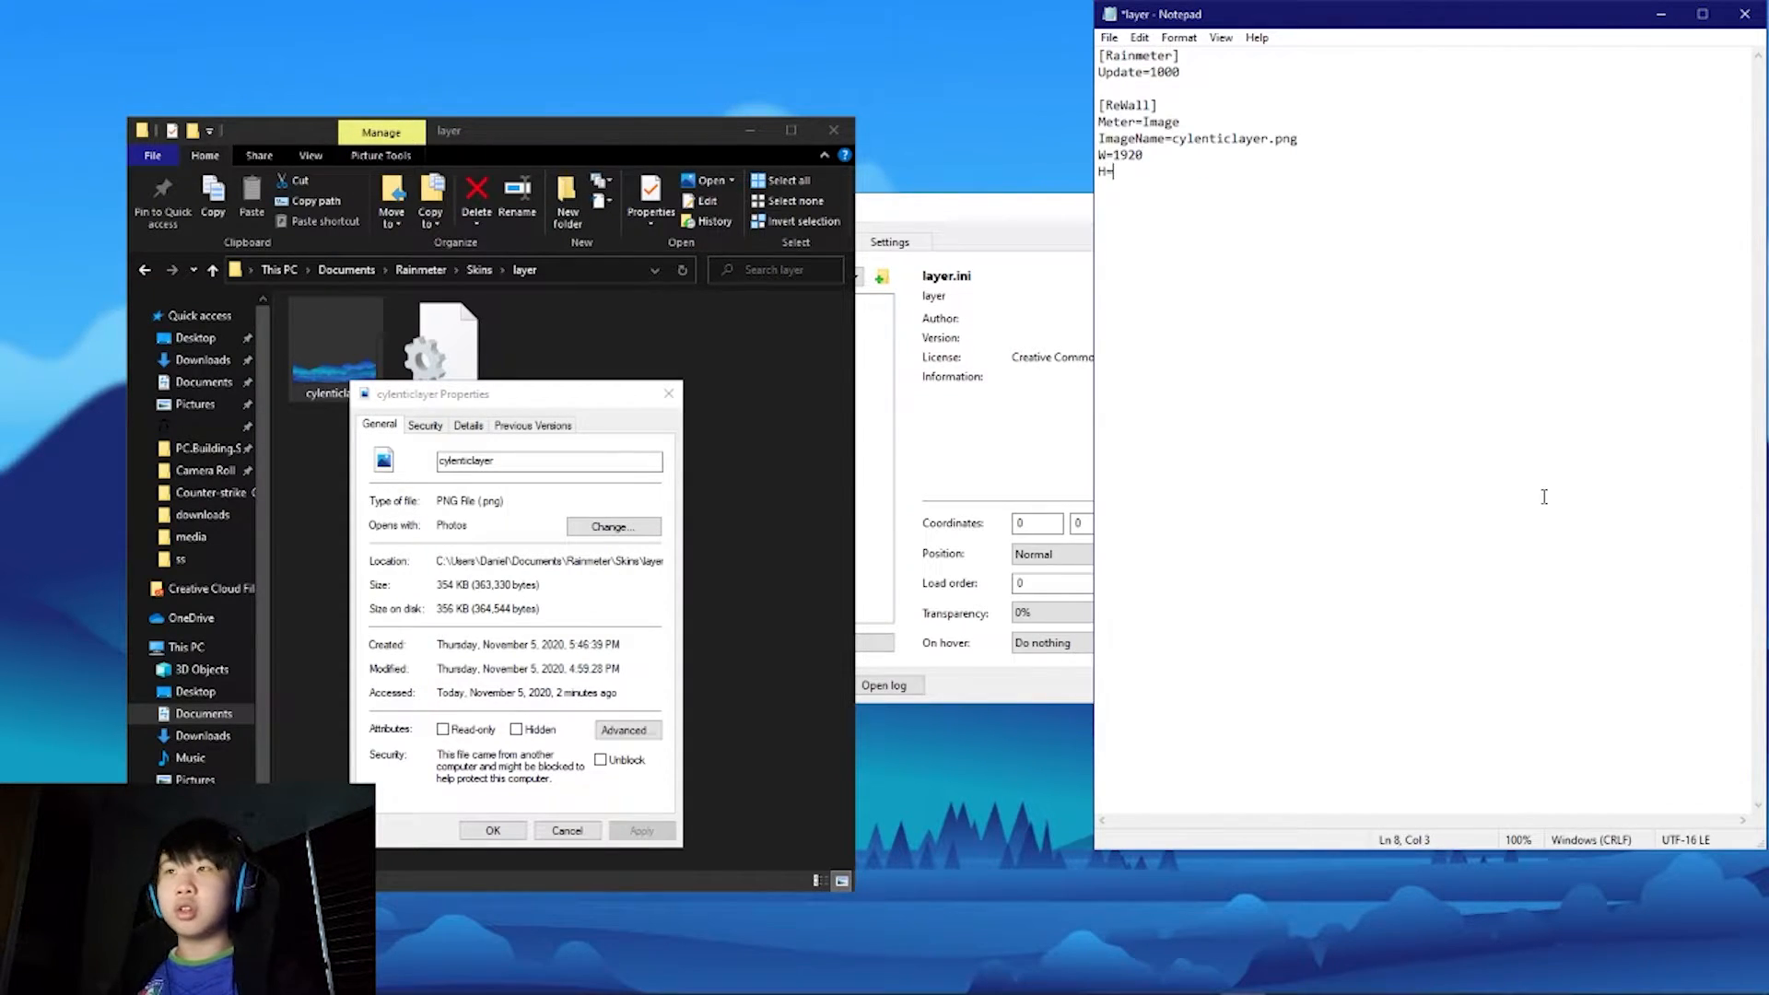
text(080)
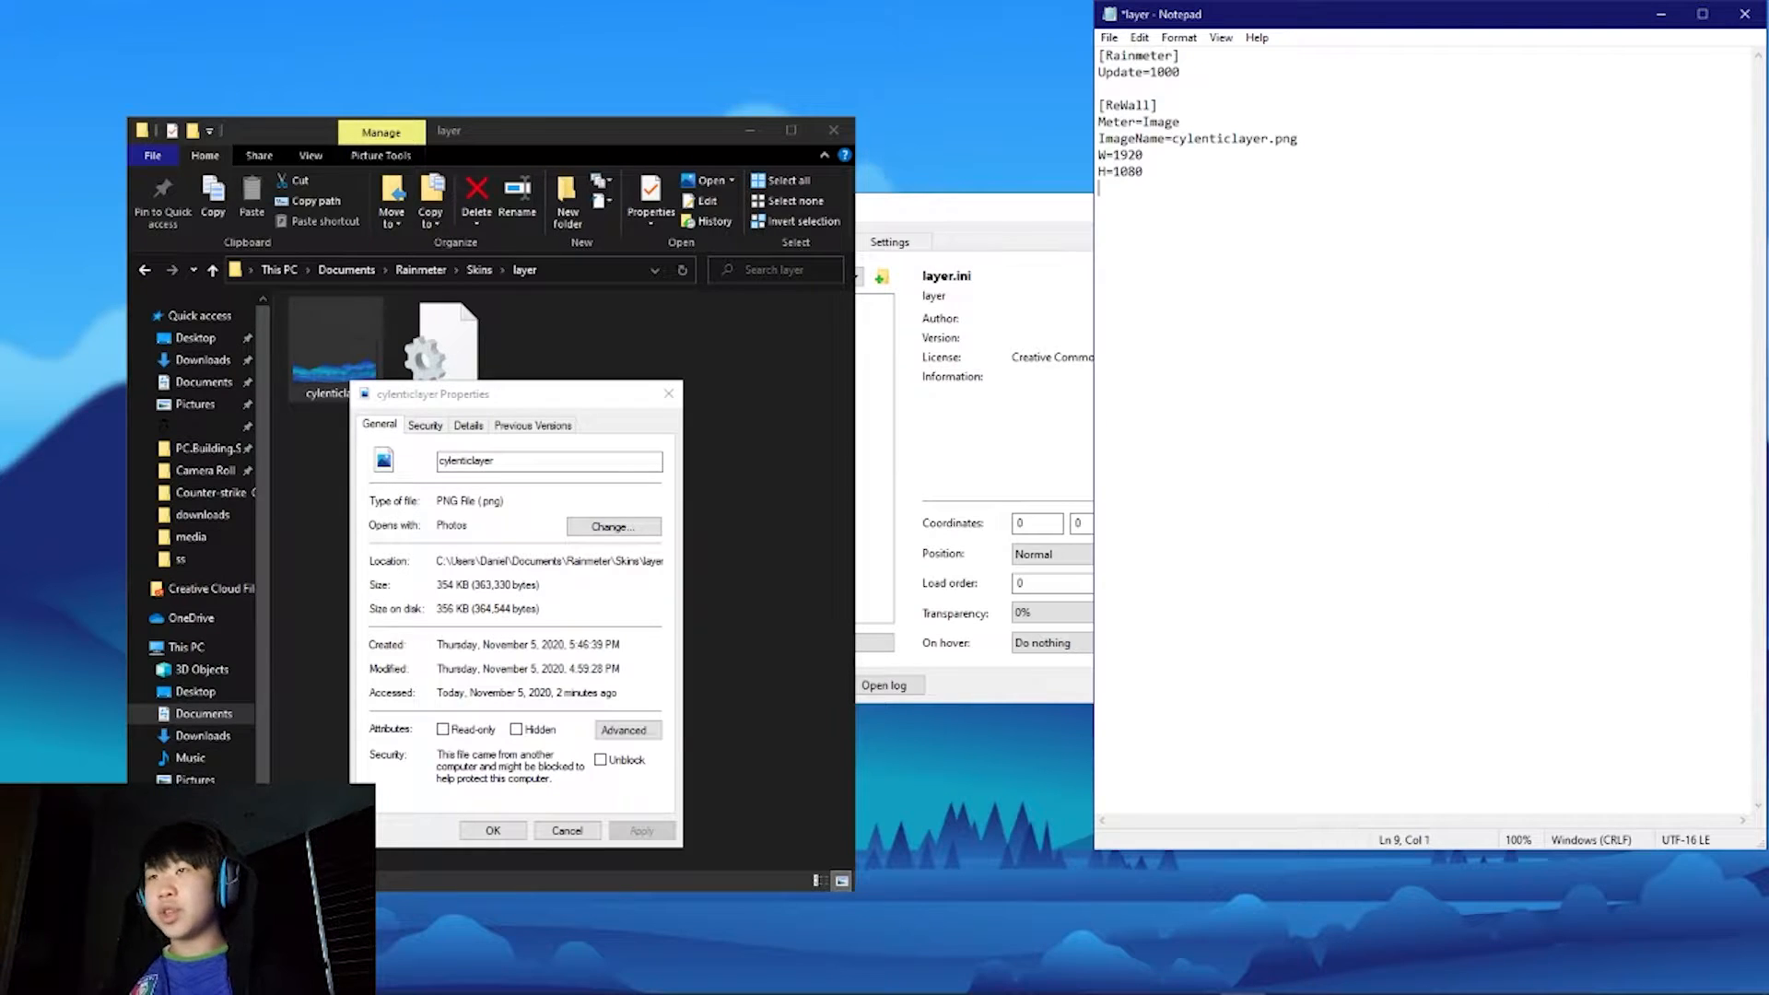
text( Tile)
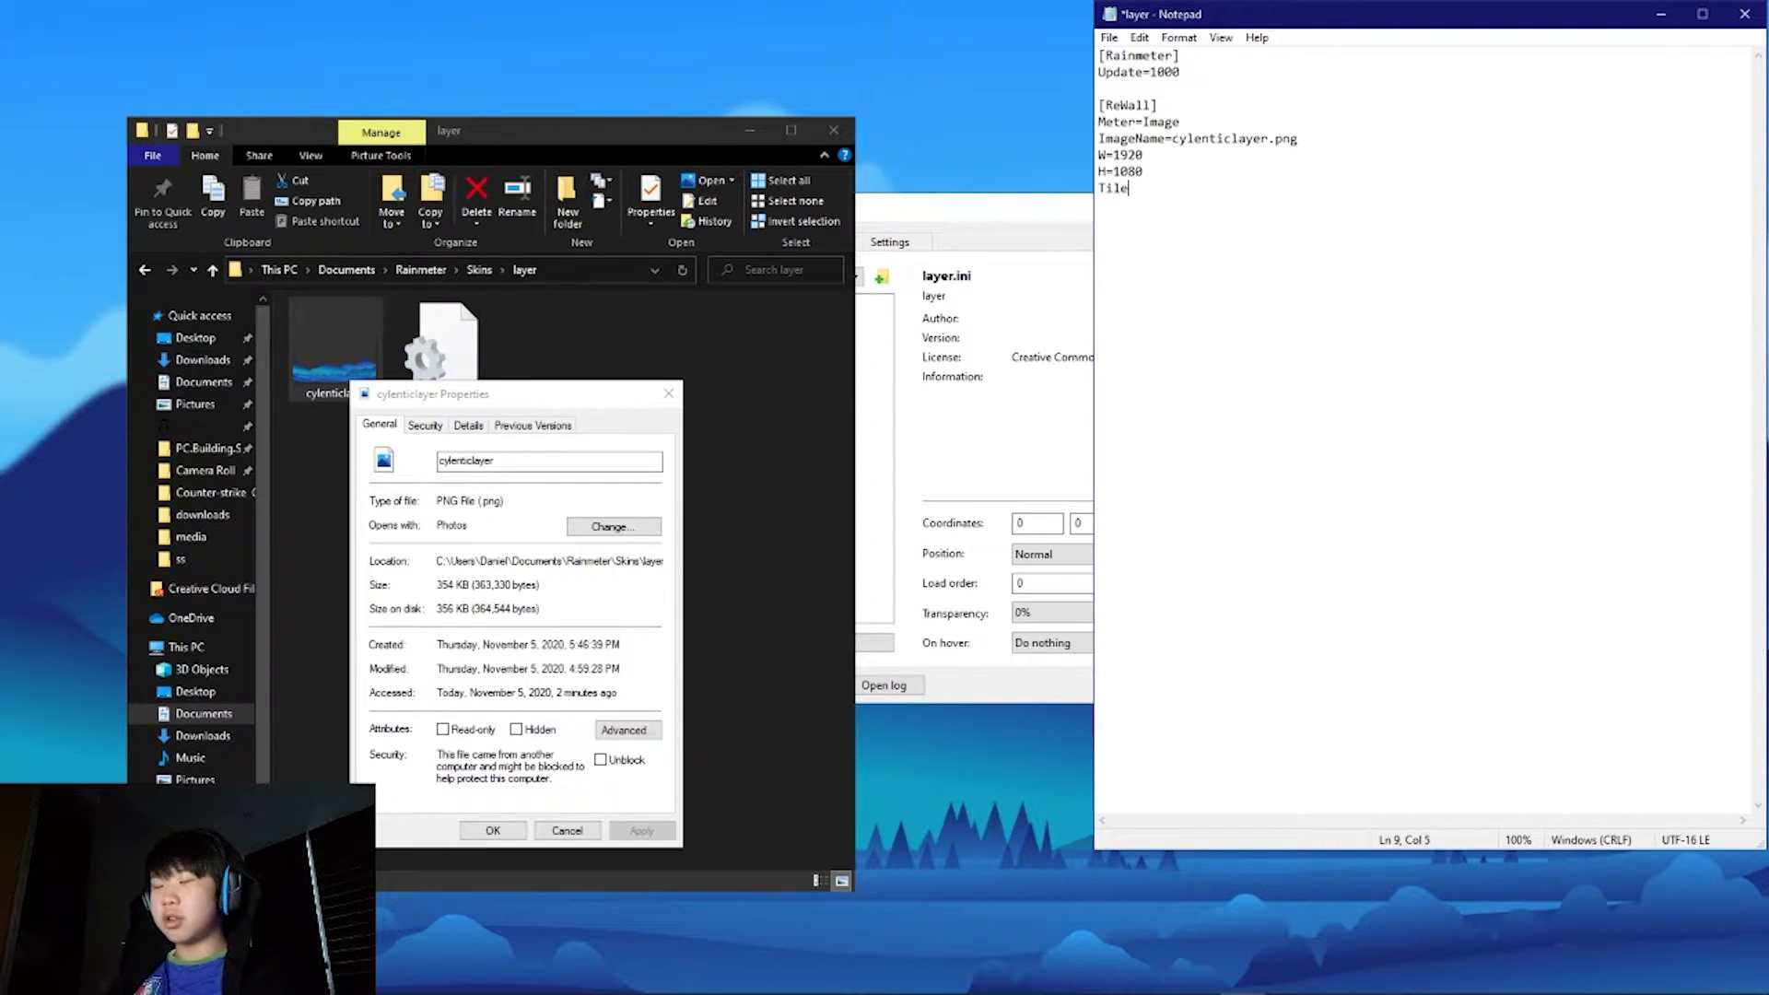
text(=0)
key(Return)
key(BackSpace)
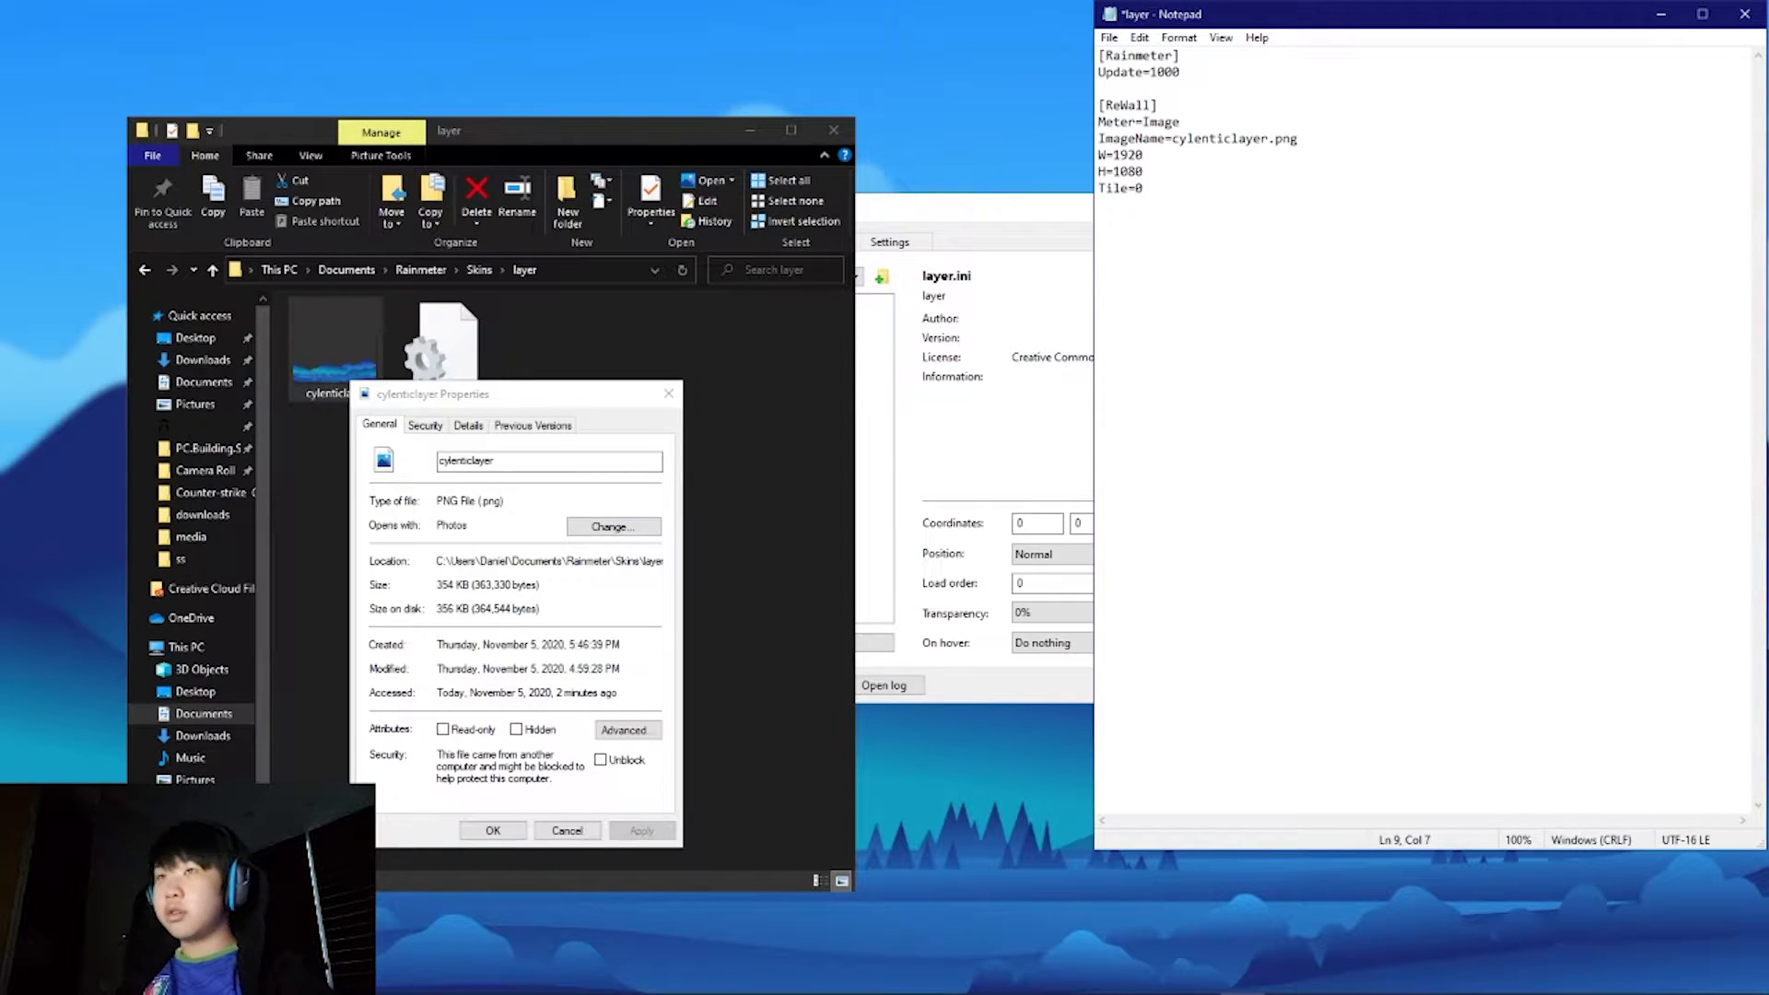
key(ctrl+s)
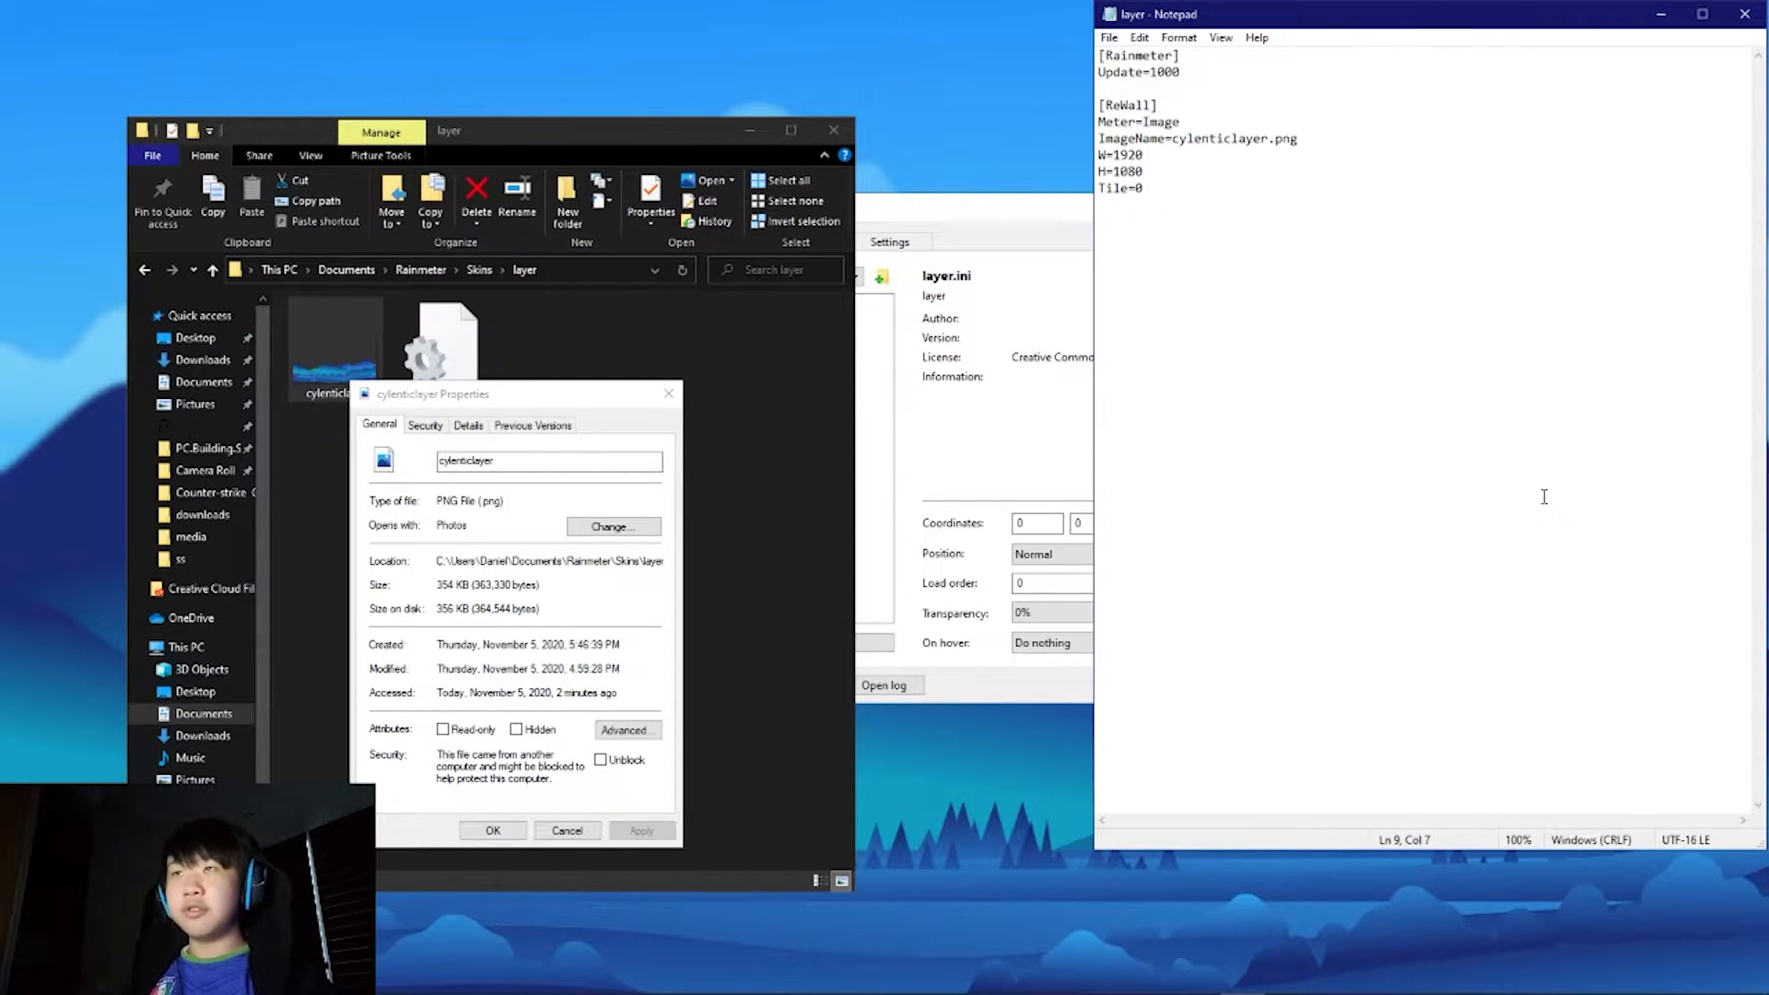
Step: Close the layer file, the cylenticlayer properties and the layer folder window
click(1761, 16)
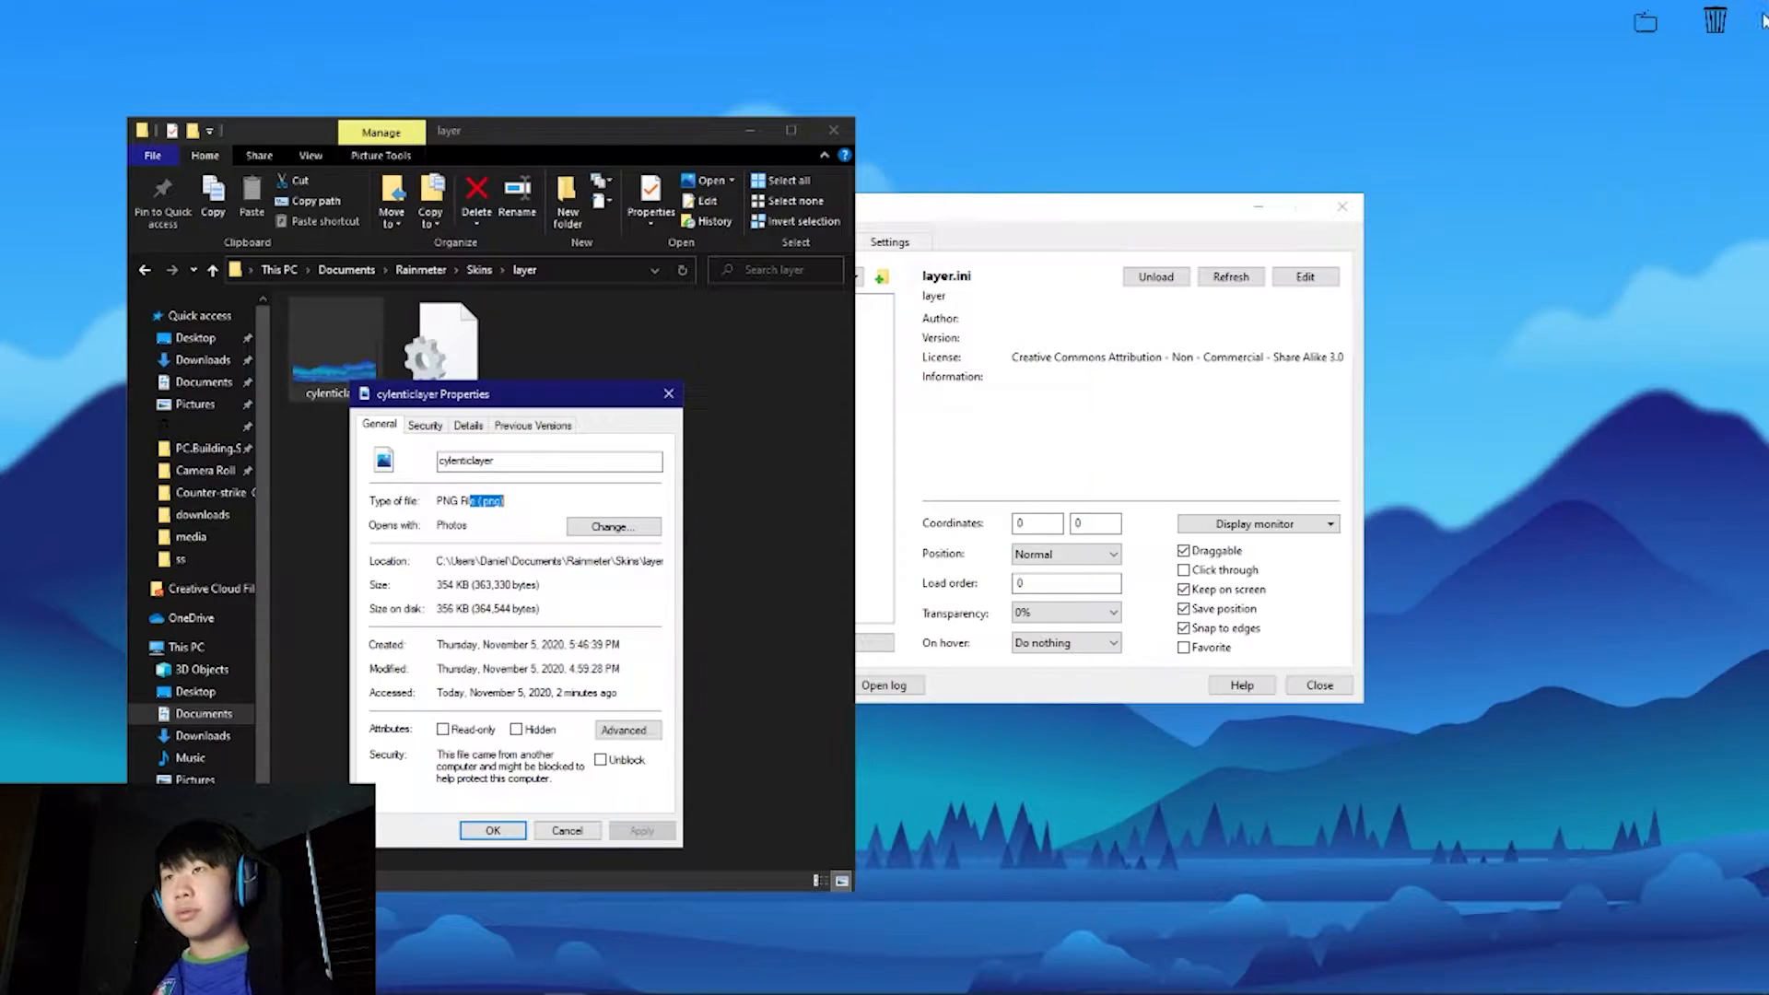
click(670, 396)
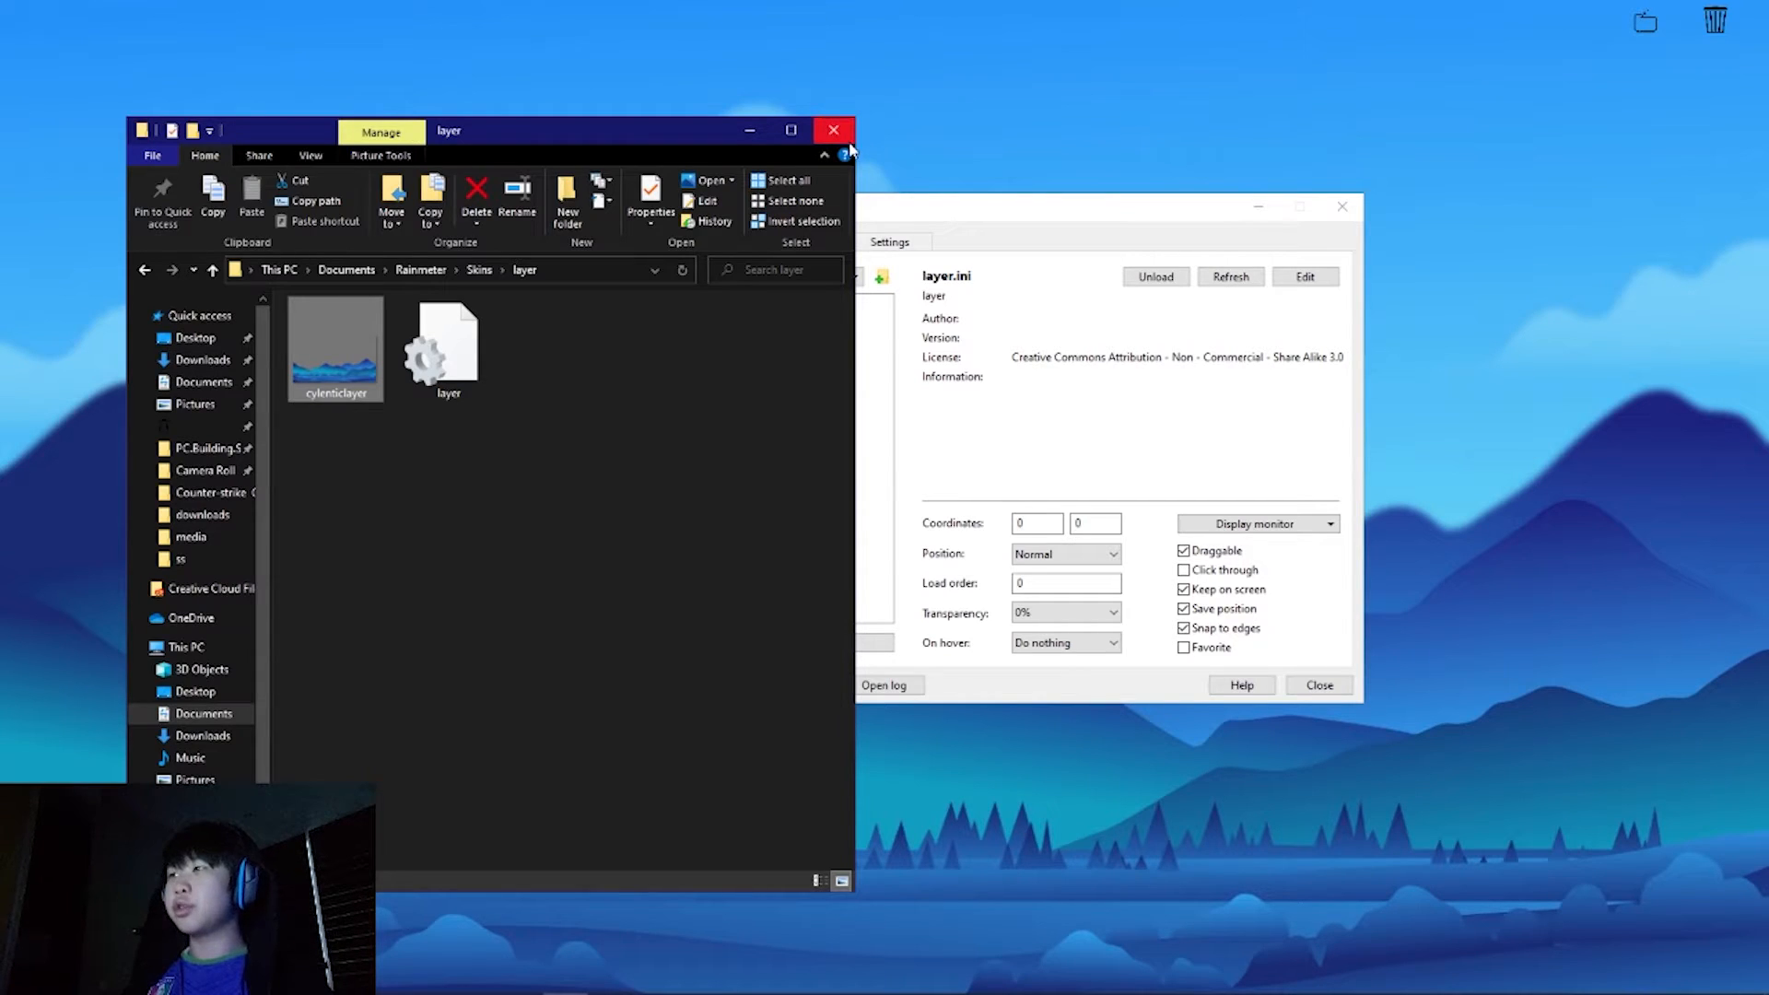
click(847, 142)
Step: Load Date.ini from the Lumiero skin's Date folder and move the date to about 692, 174 on the desktop
click(692, 369)
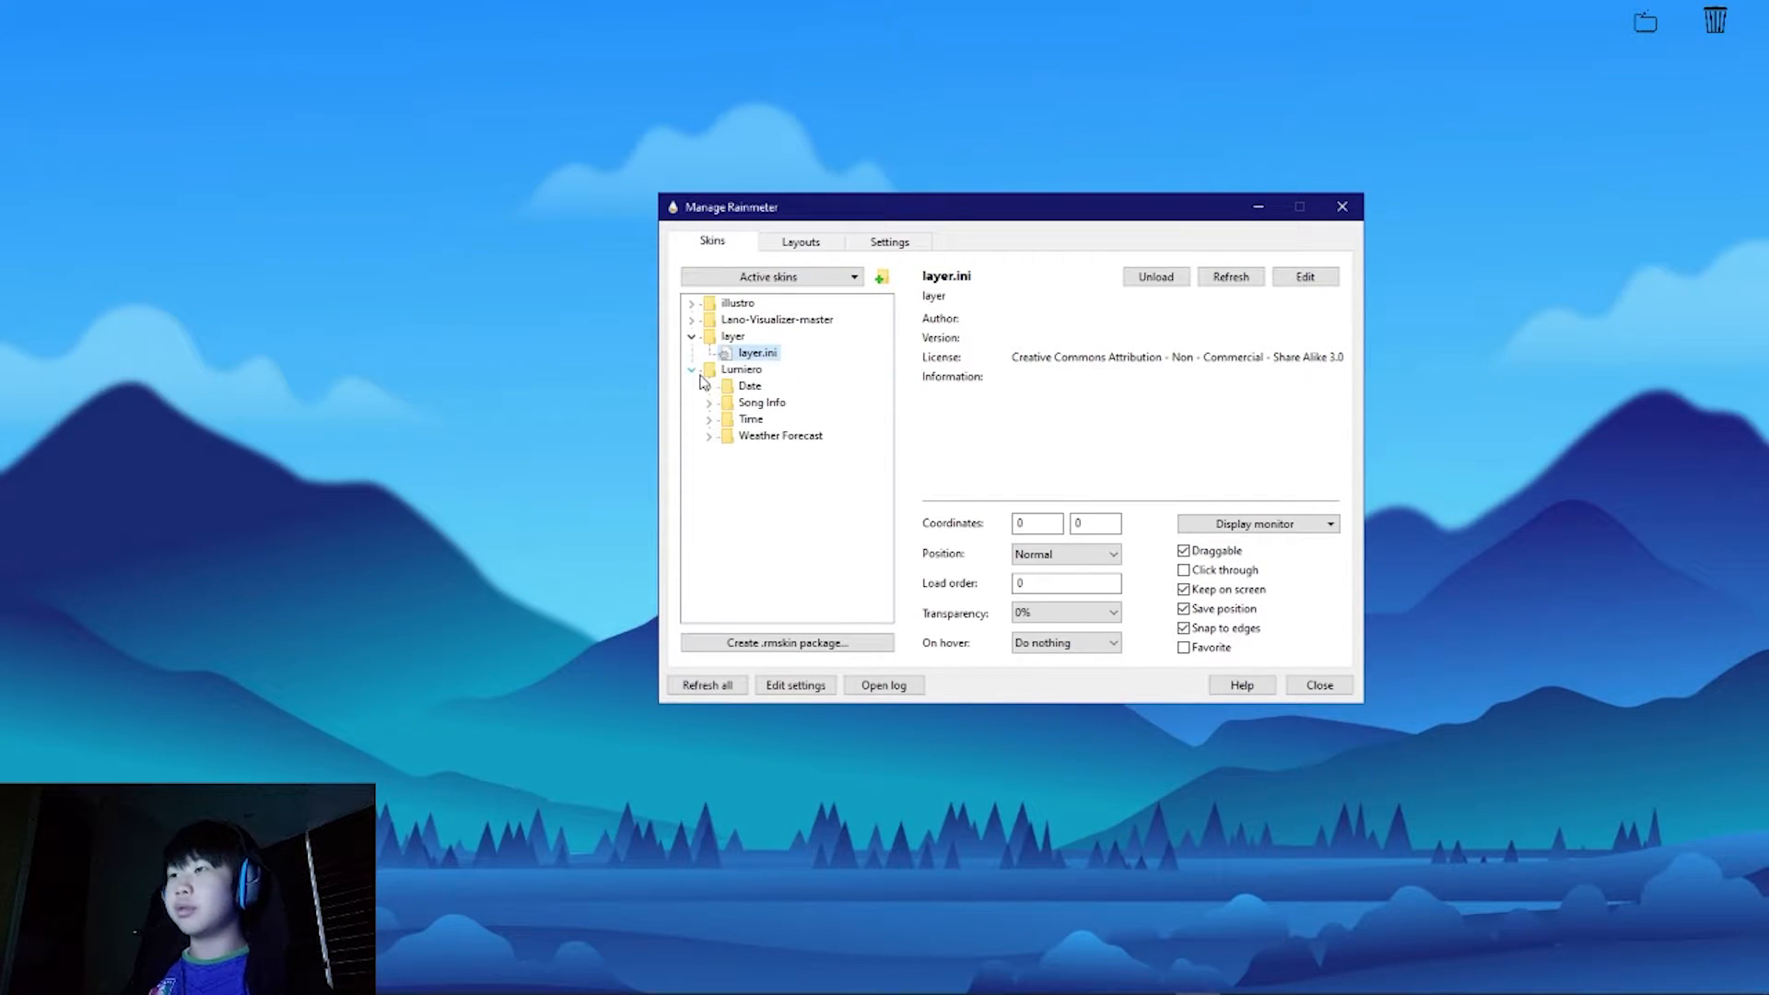
click(710, 387)
drag(959, 212, 513, 510)
click(327, 699)
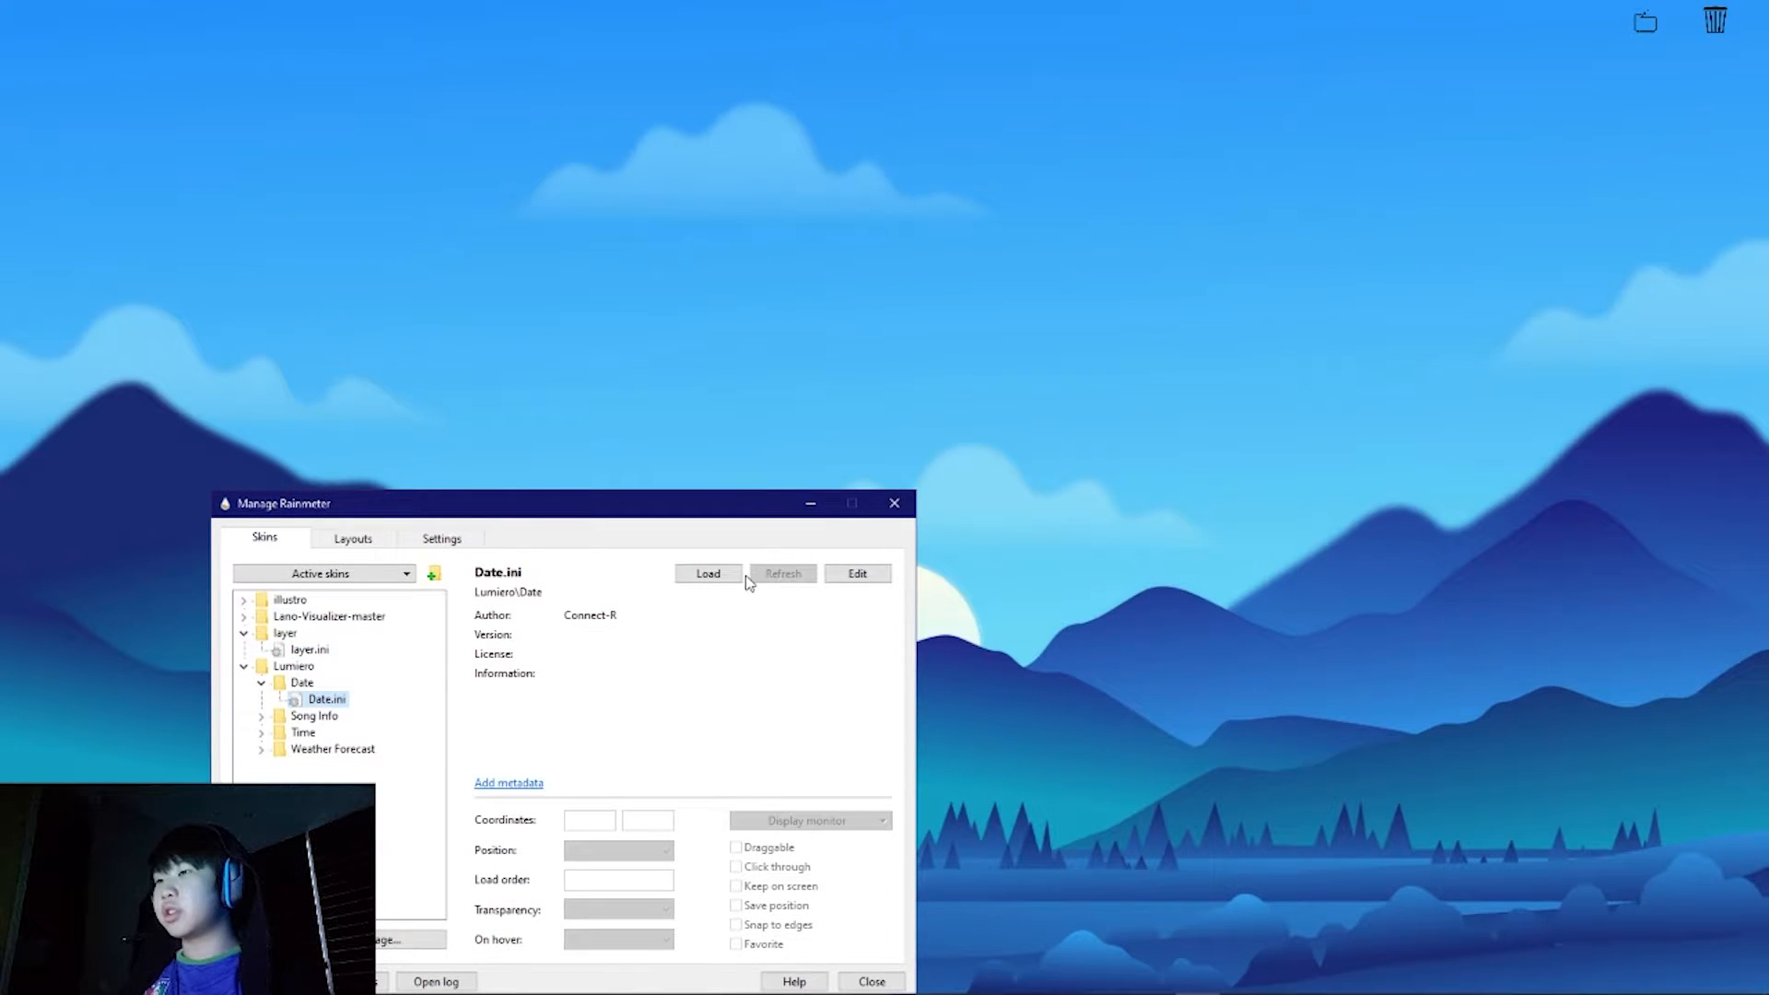
drag(829, 503, 1554, 331)
drag(103, 184, 740, 342)
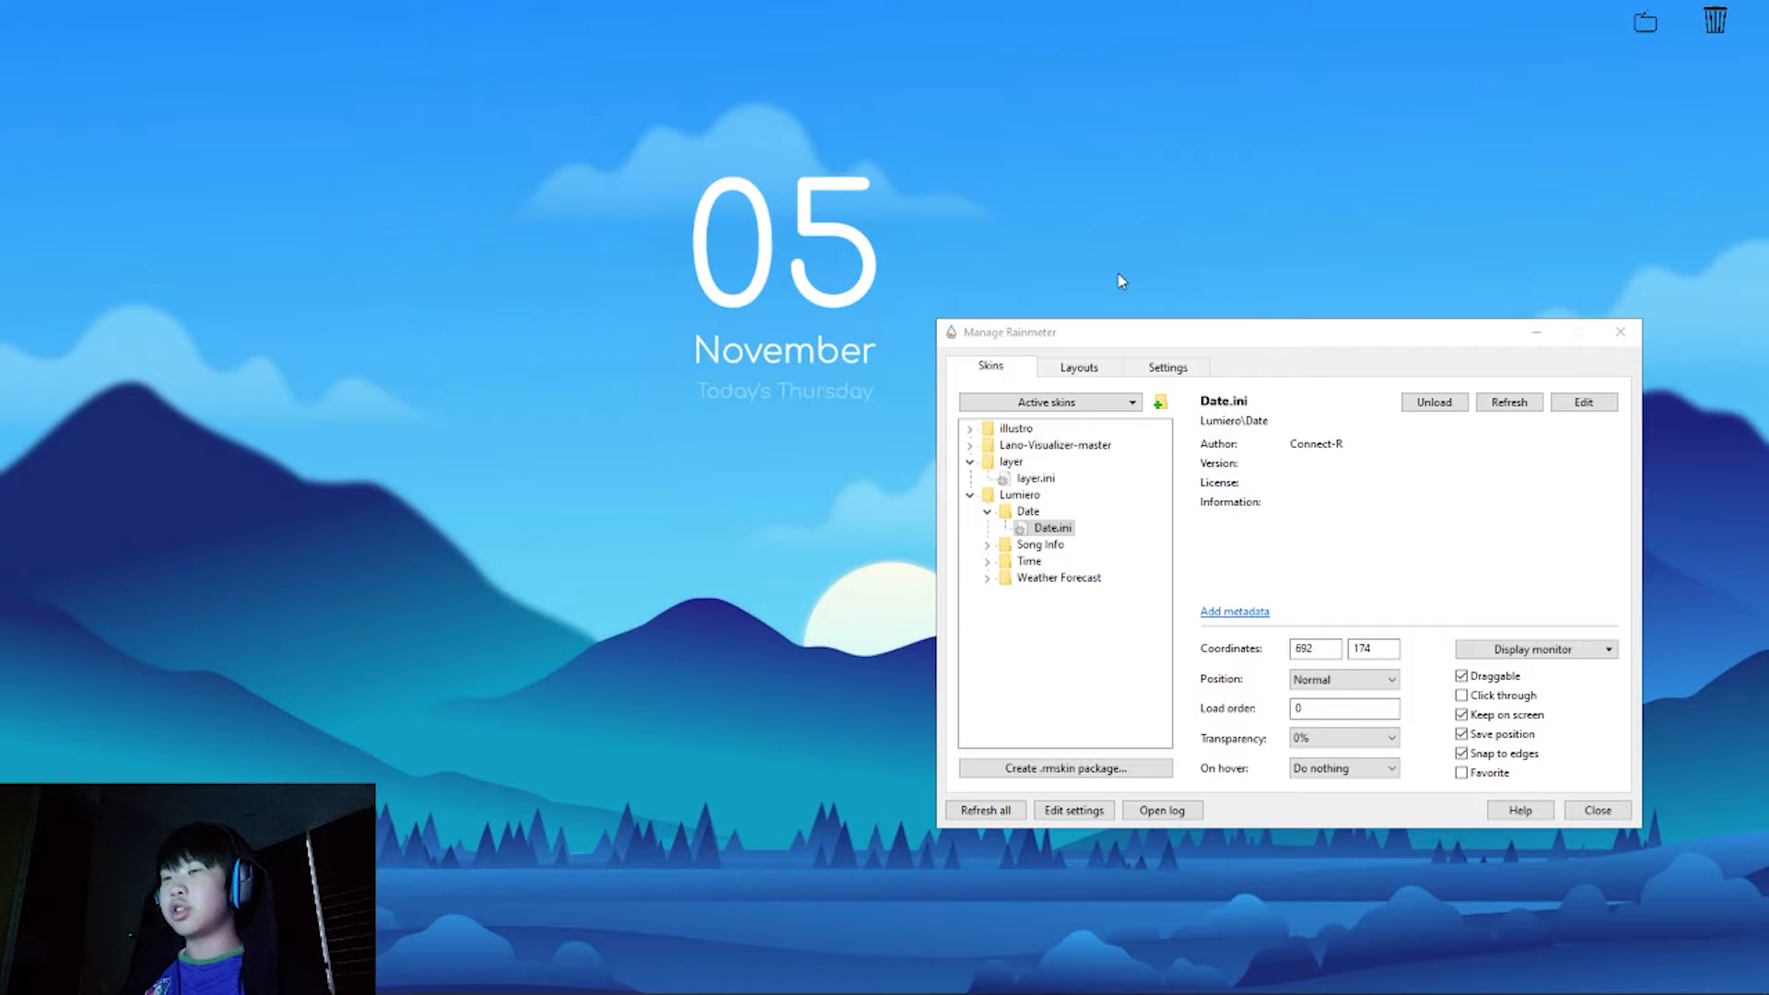
Step: Move Manage Rainmeter aside and reposition the date skin to about 916, 346
drag(1201, 328, 143, 345)
drag(354, 339, 514, 347)
drag(833, 268, 1039, 427)
Step: Set the Date skin's position to On desktop and move it over the sun, to about 824, 398
right_click(1039, 426)
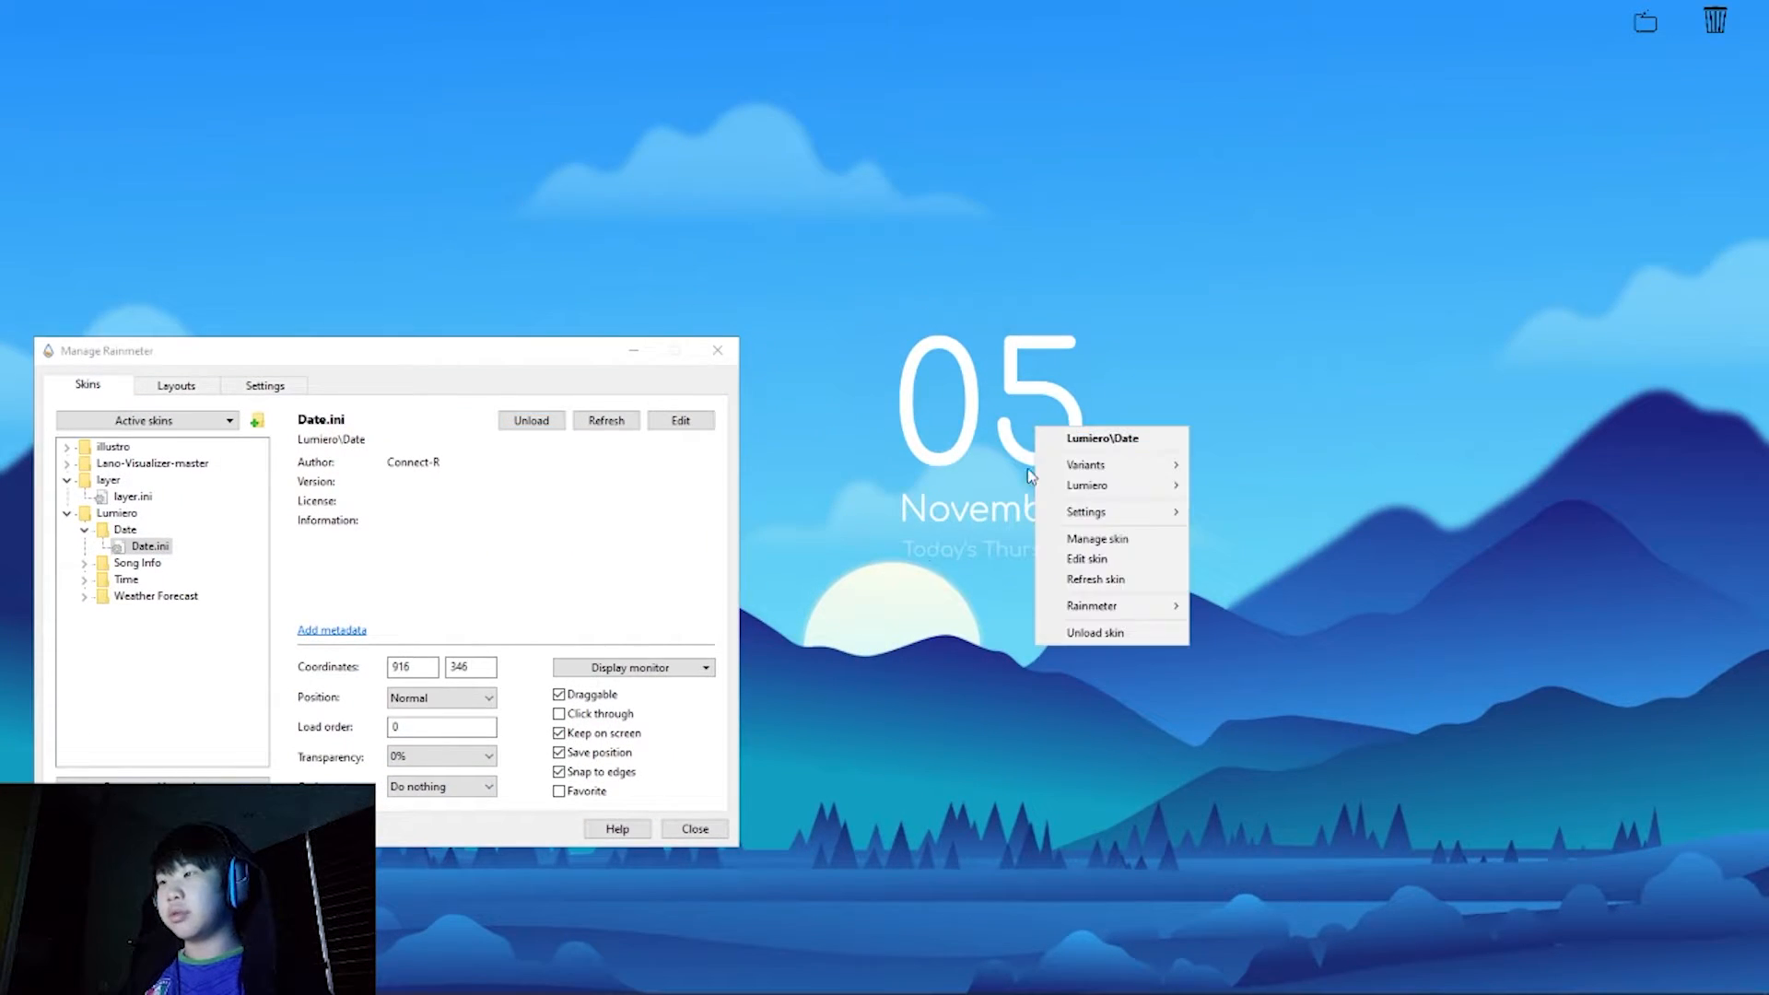
click(437, 698)
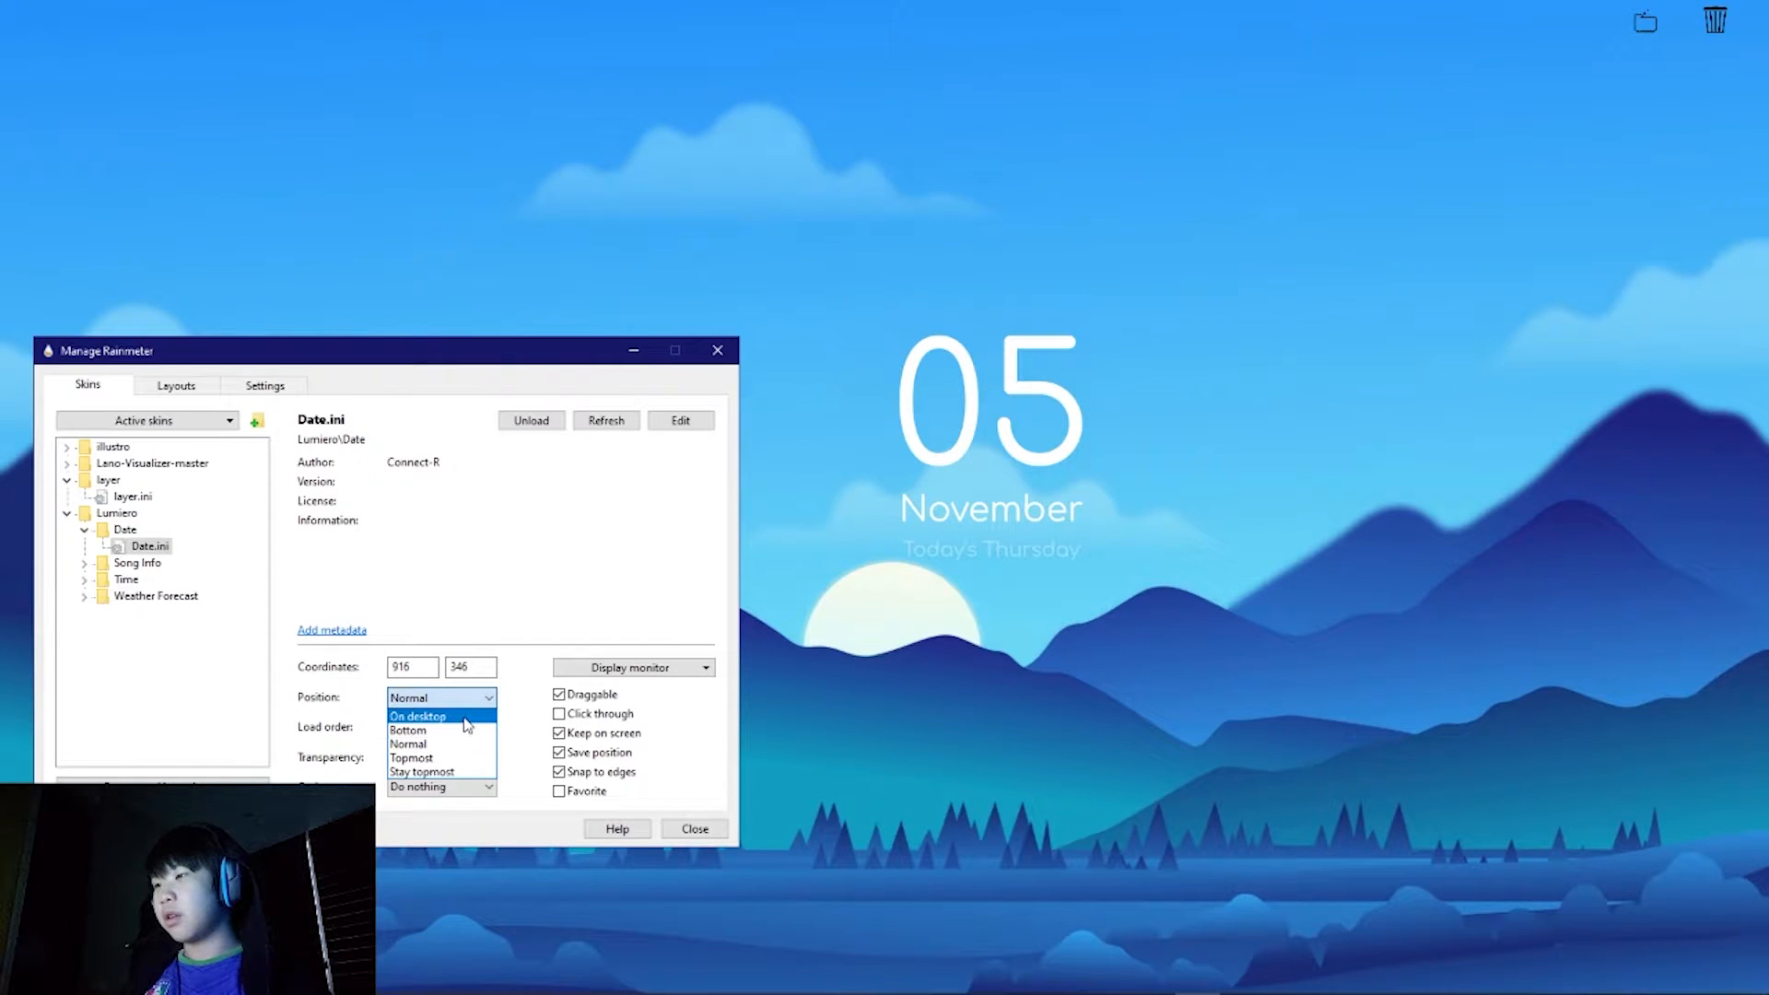
click(461, 718)
drag(907, 507, 823, 555)
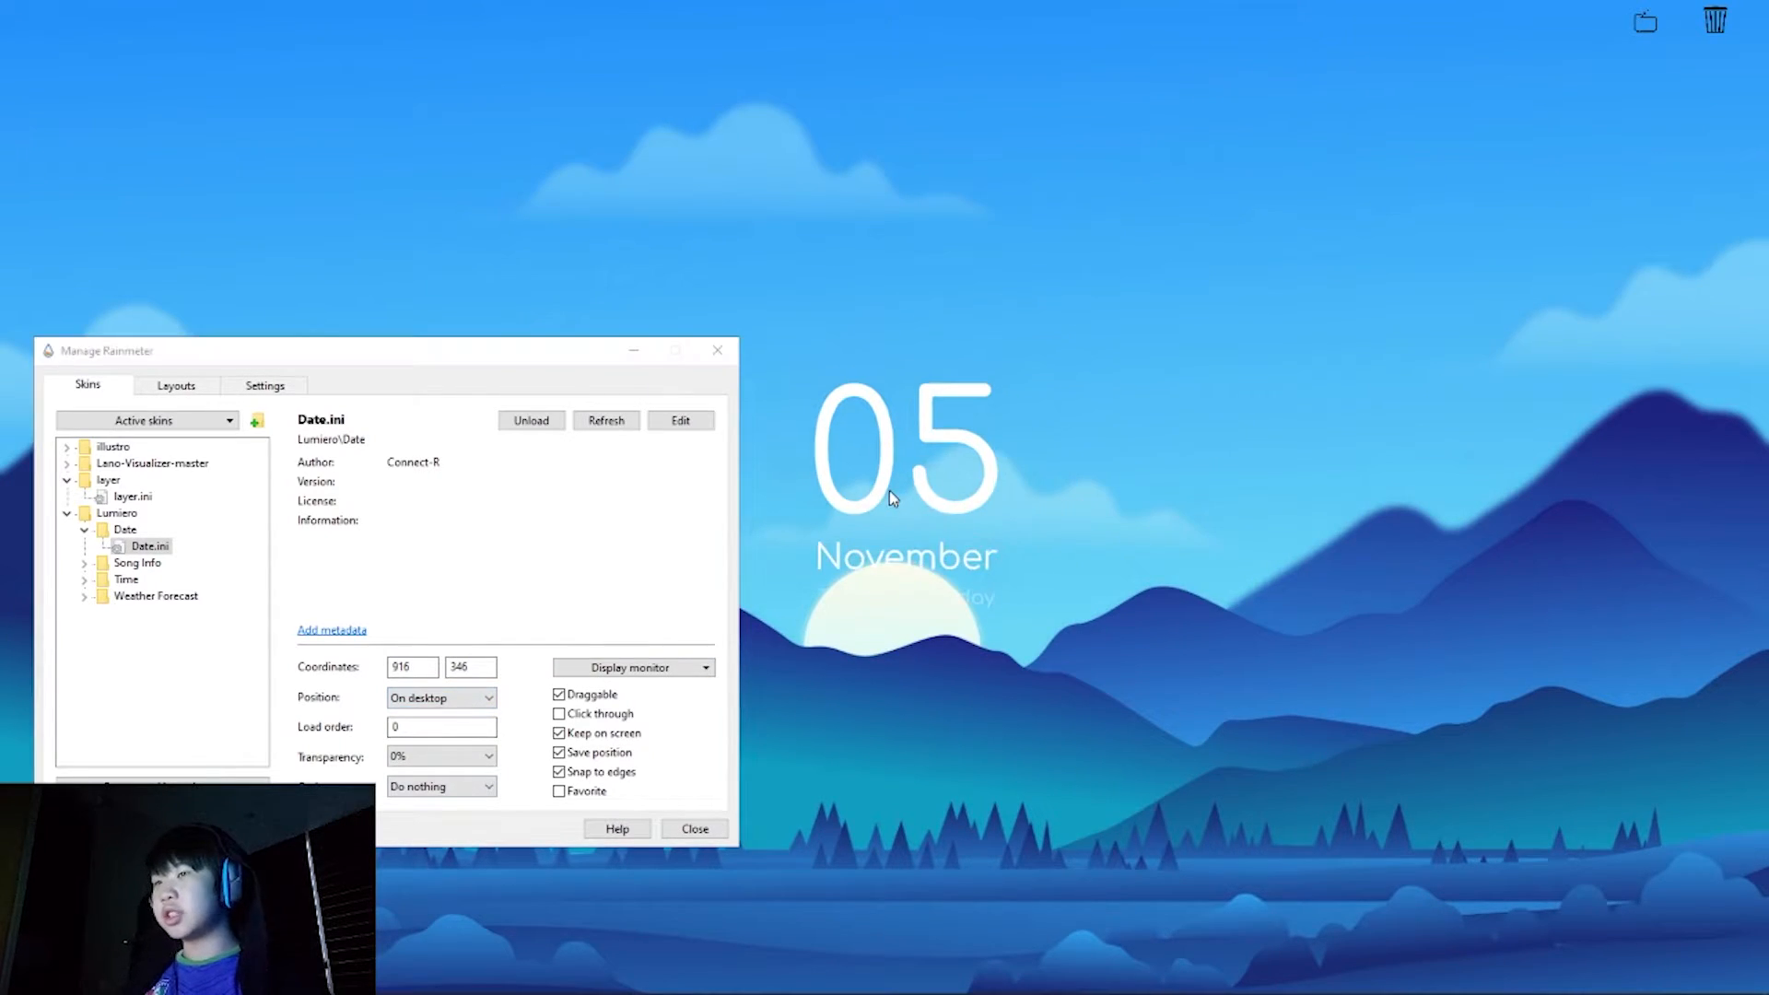
right_click(889, 490)
click(941, 622)
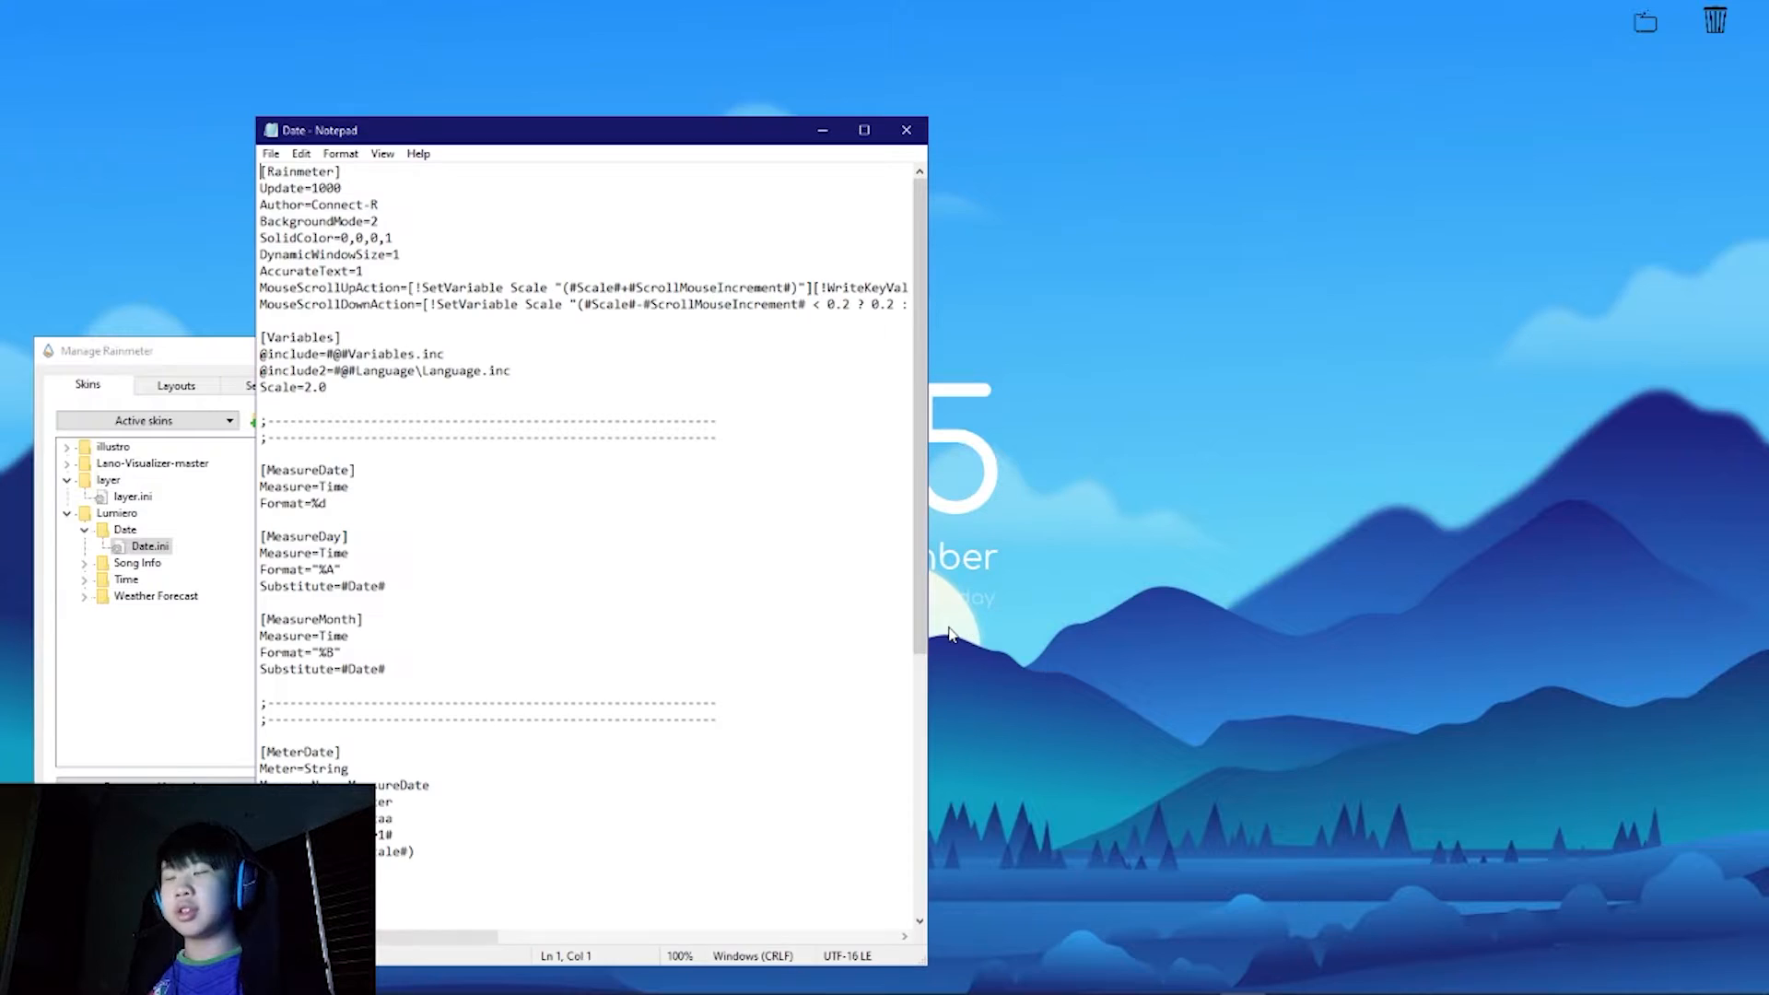
drag(526, 144, 551, 79)
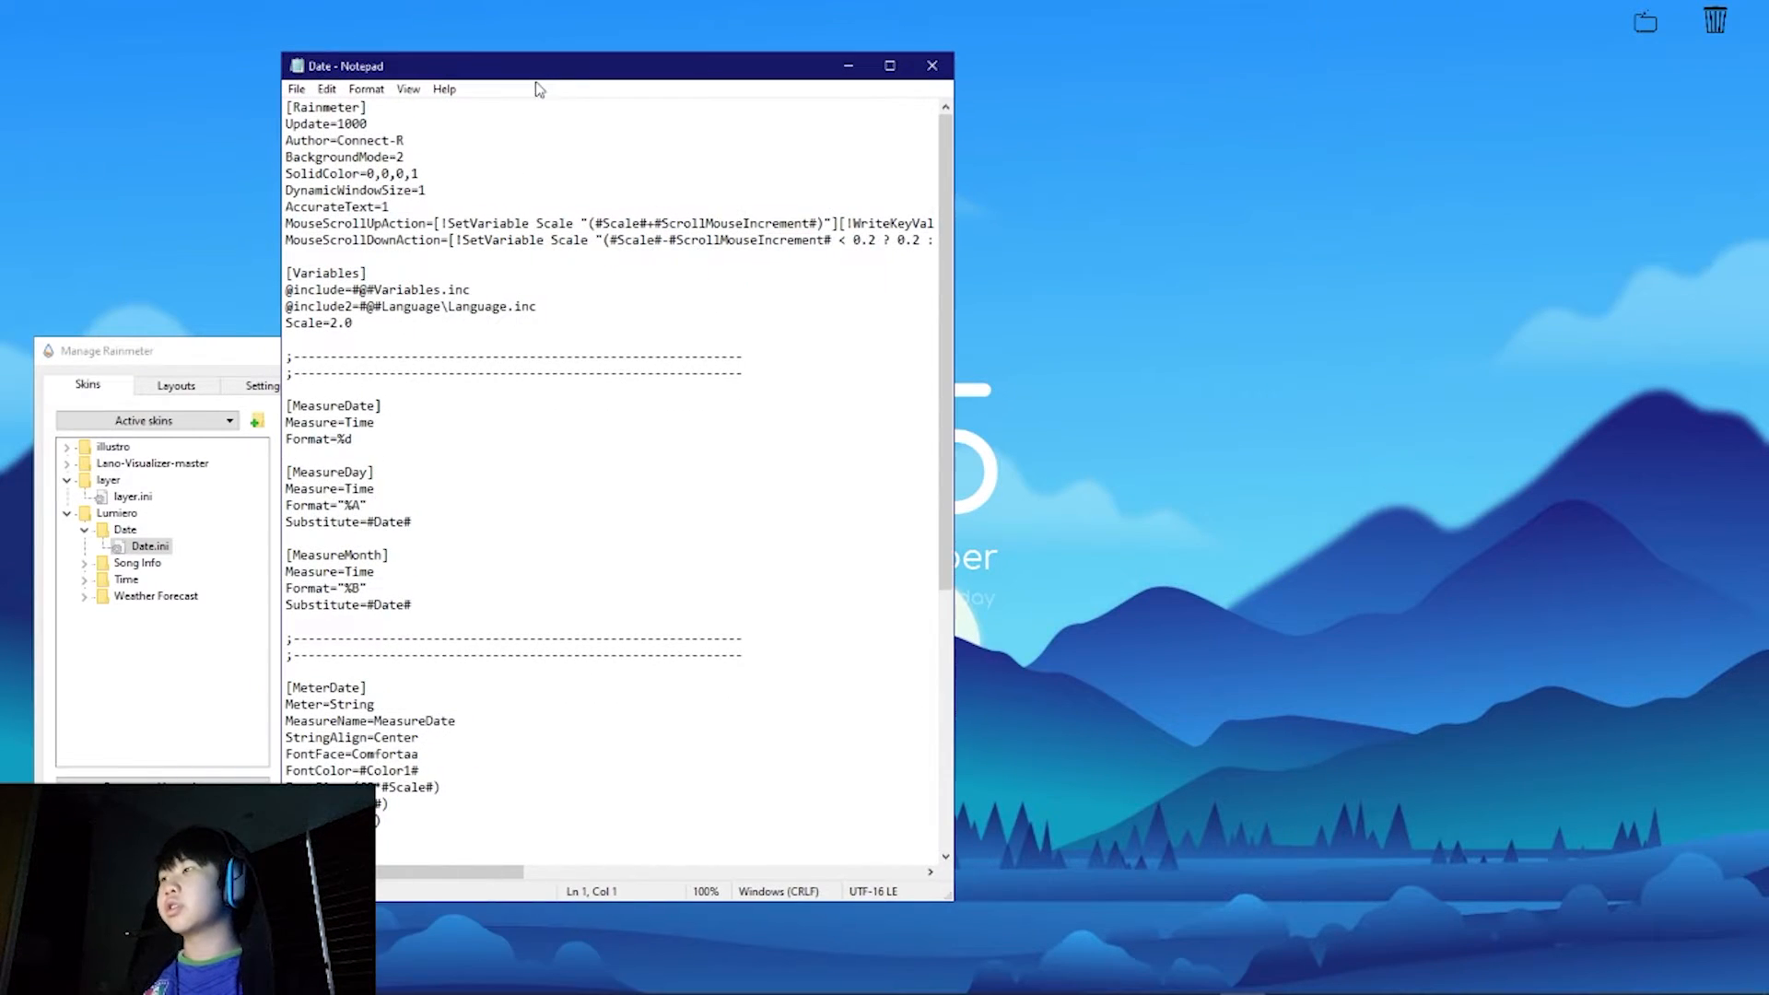
click(932, 66)
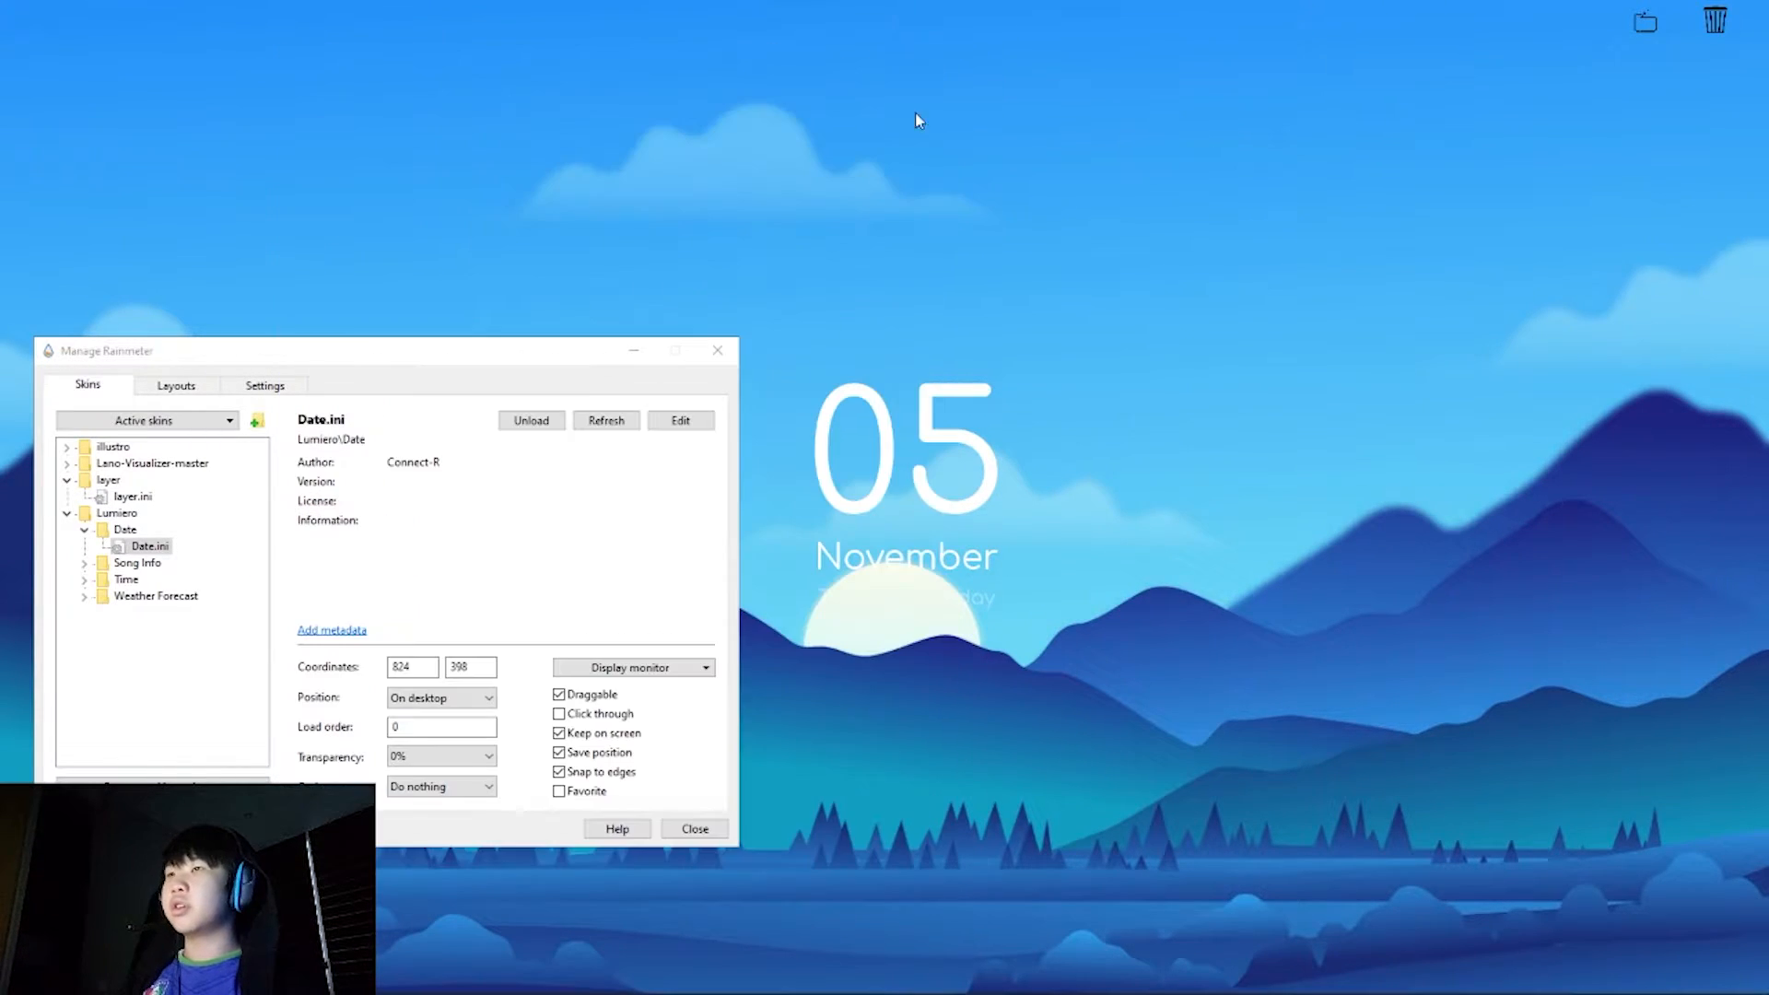
Step: Open the Date skin's file for editing and place its Notepad window so the date stays visible
right_click(870, 460)
click(945, 595)
drag(543, 293, 464, 81)
click(548, 337)
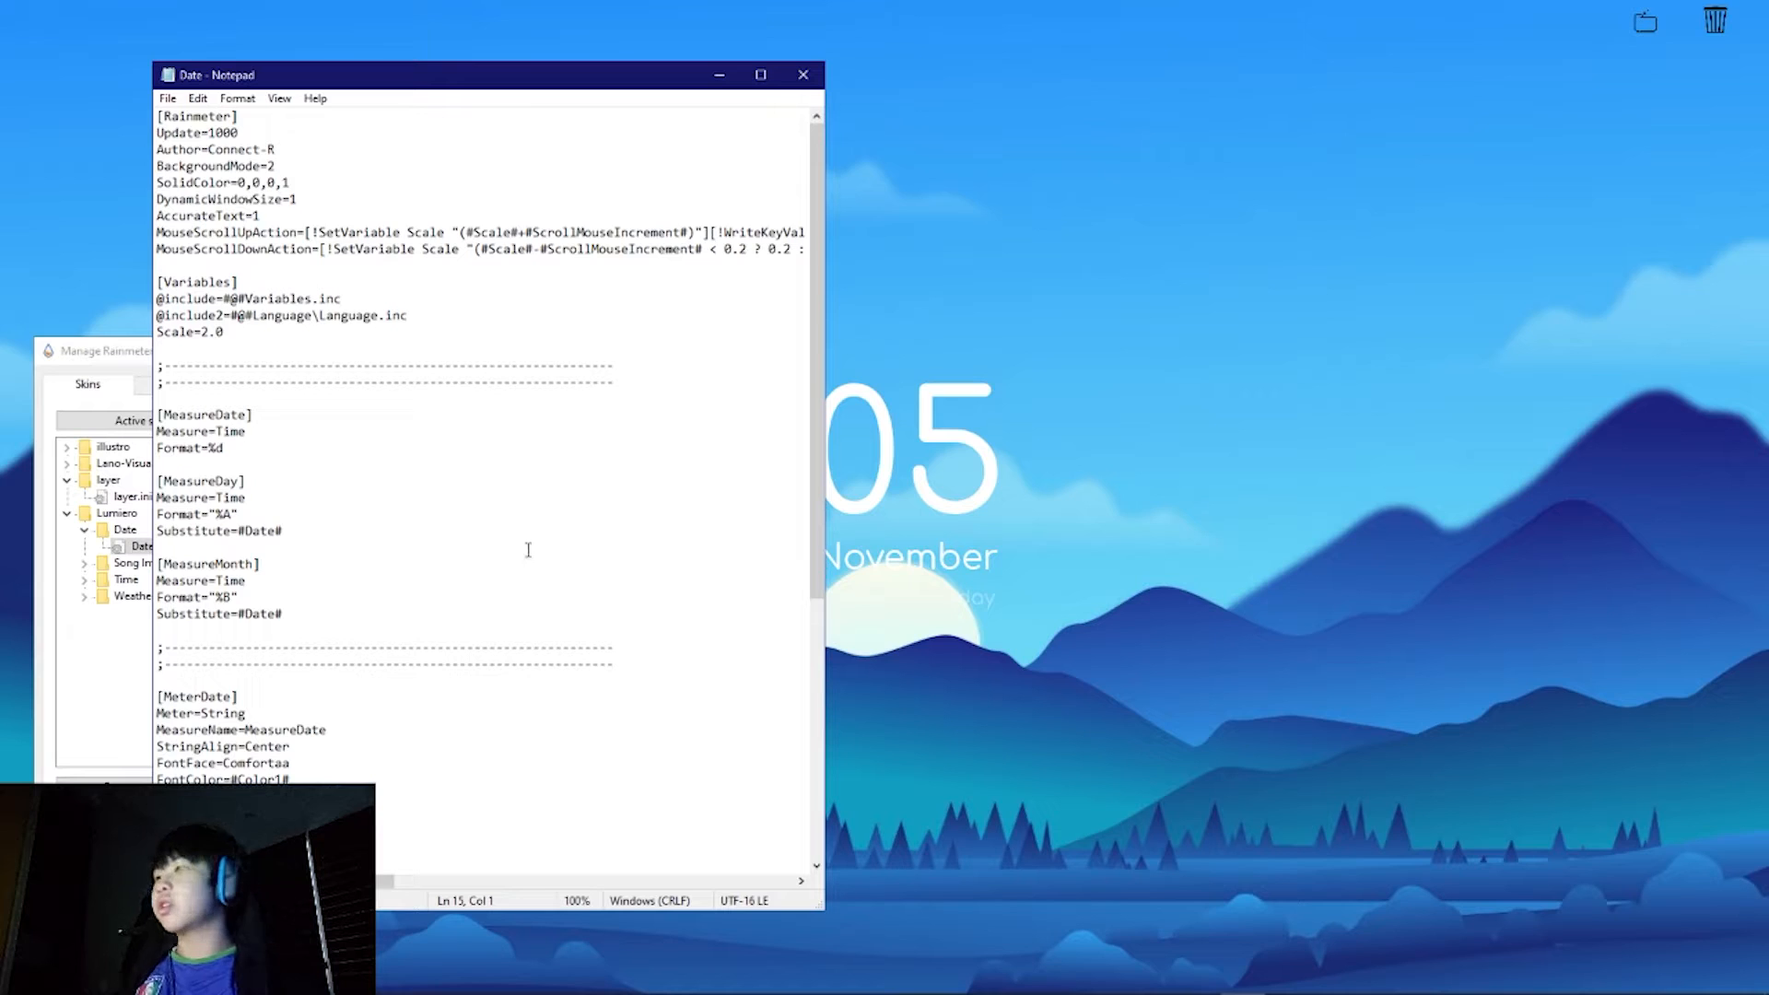
Step: Set the FontSize multiplier in the [MeterDate] section to 60 and save the Date file
click(248, 447)
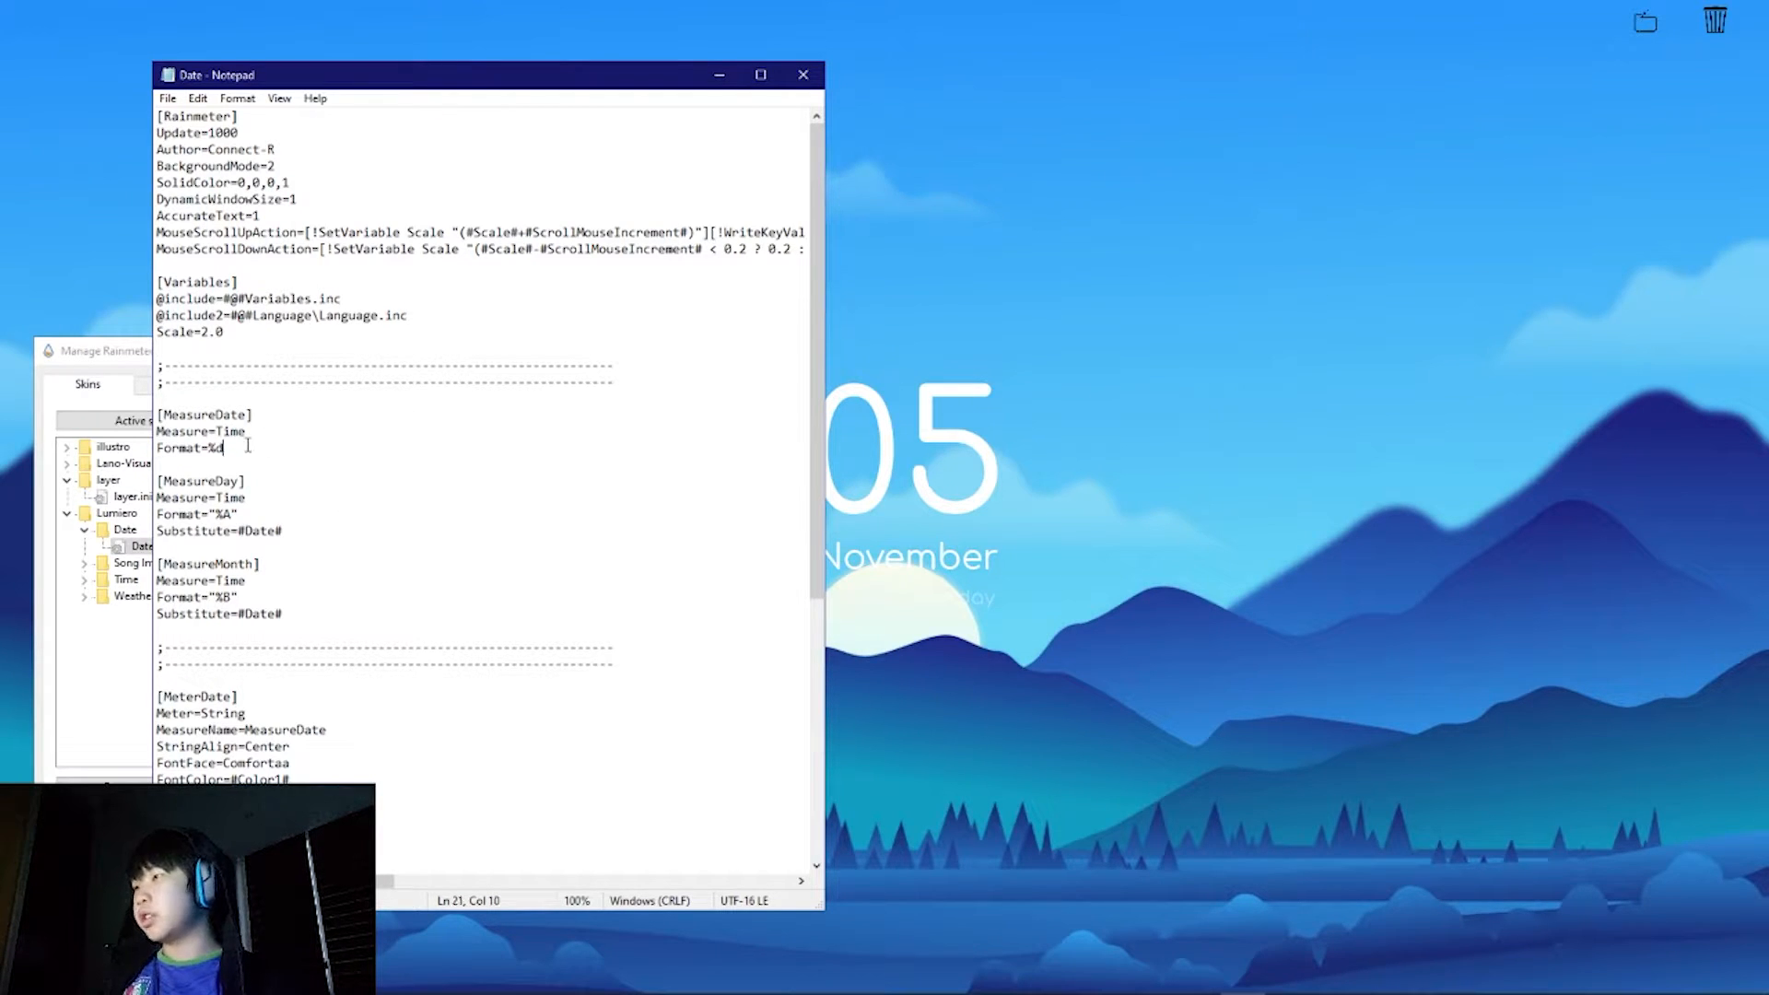
scroll(308, 573, down, 6)
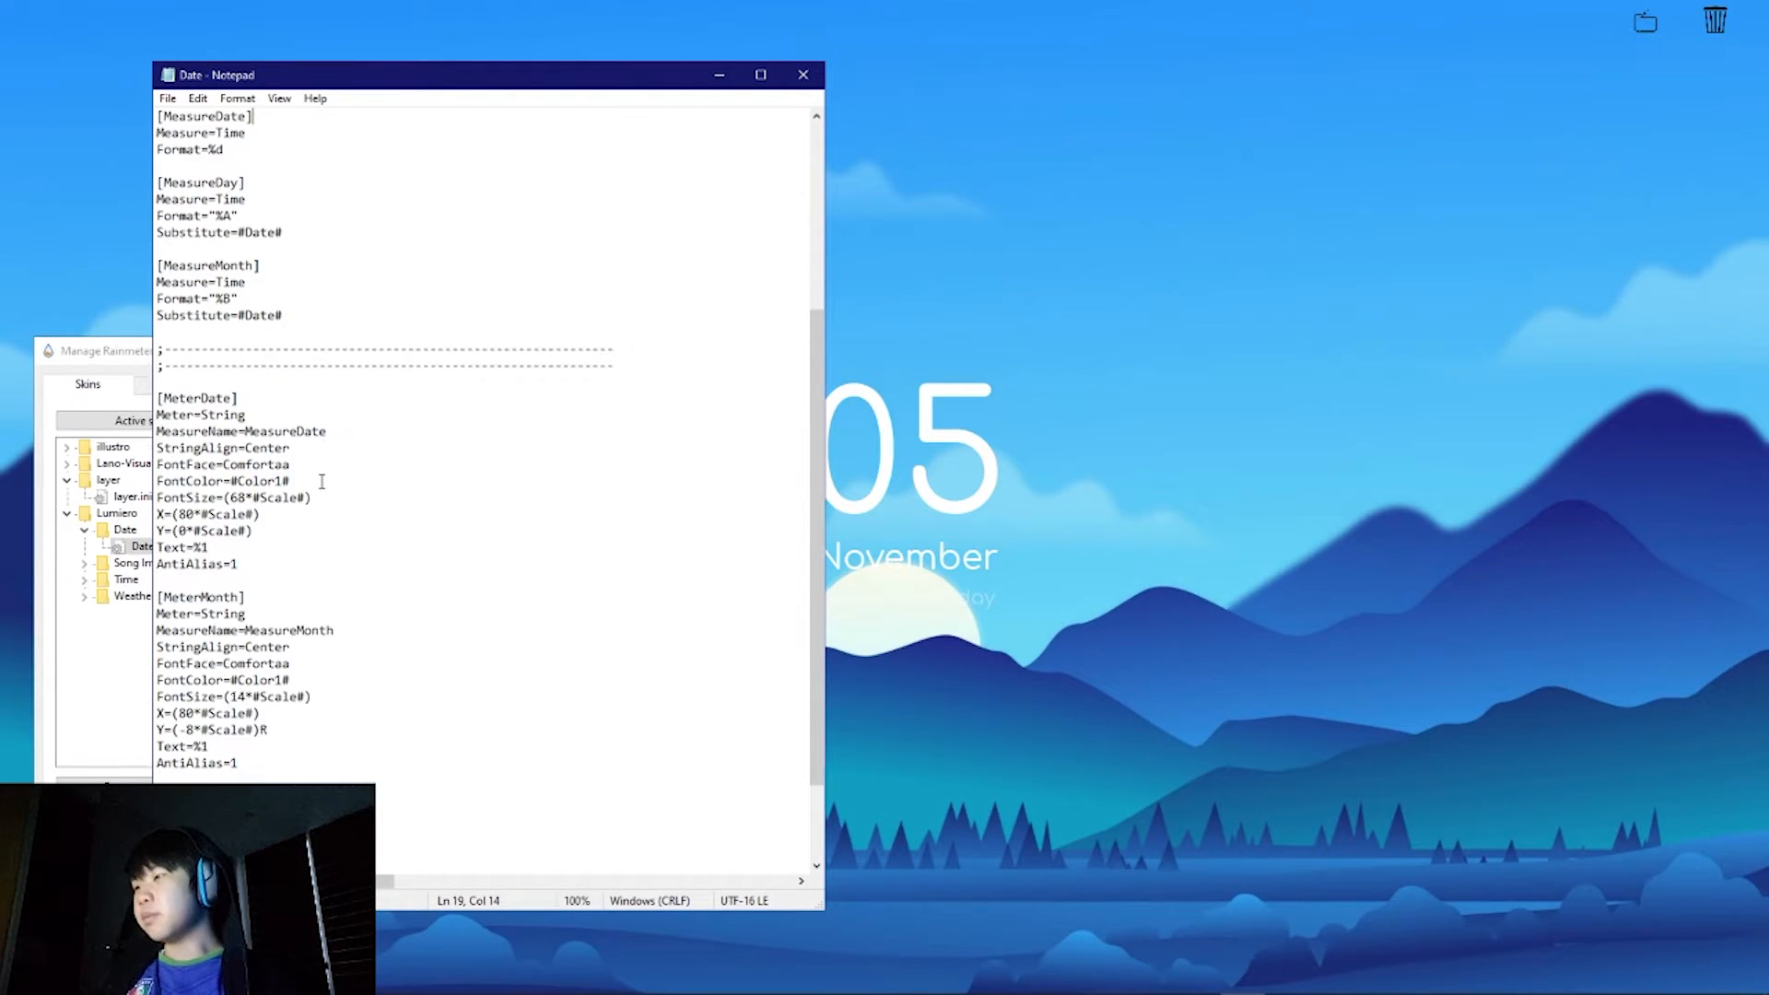
drag(324, 463, 230, 449)
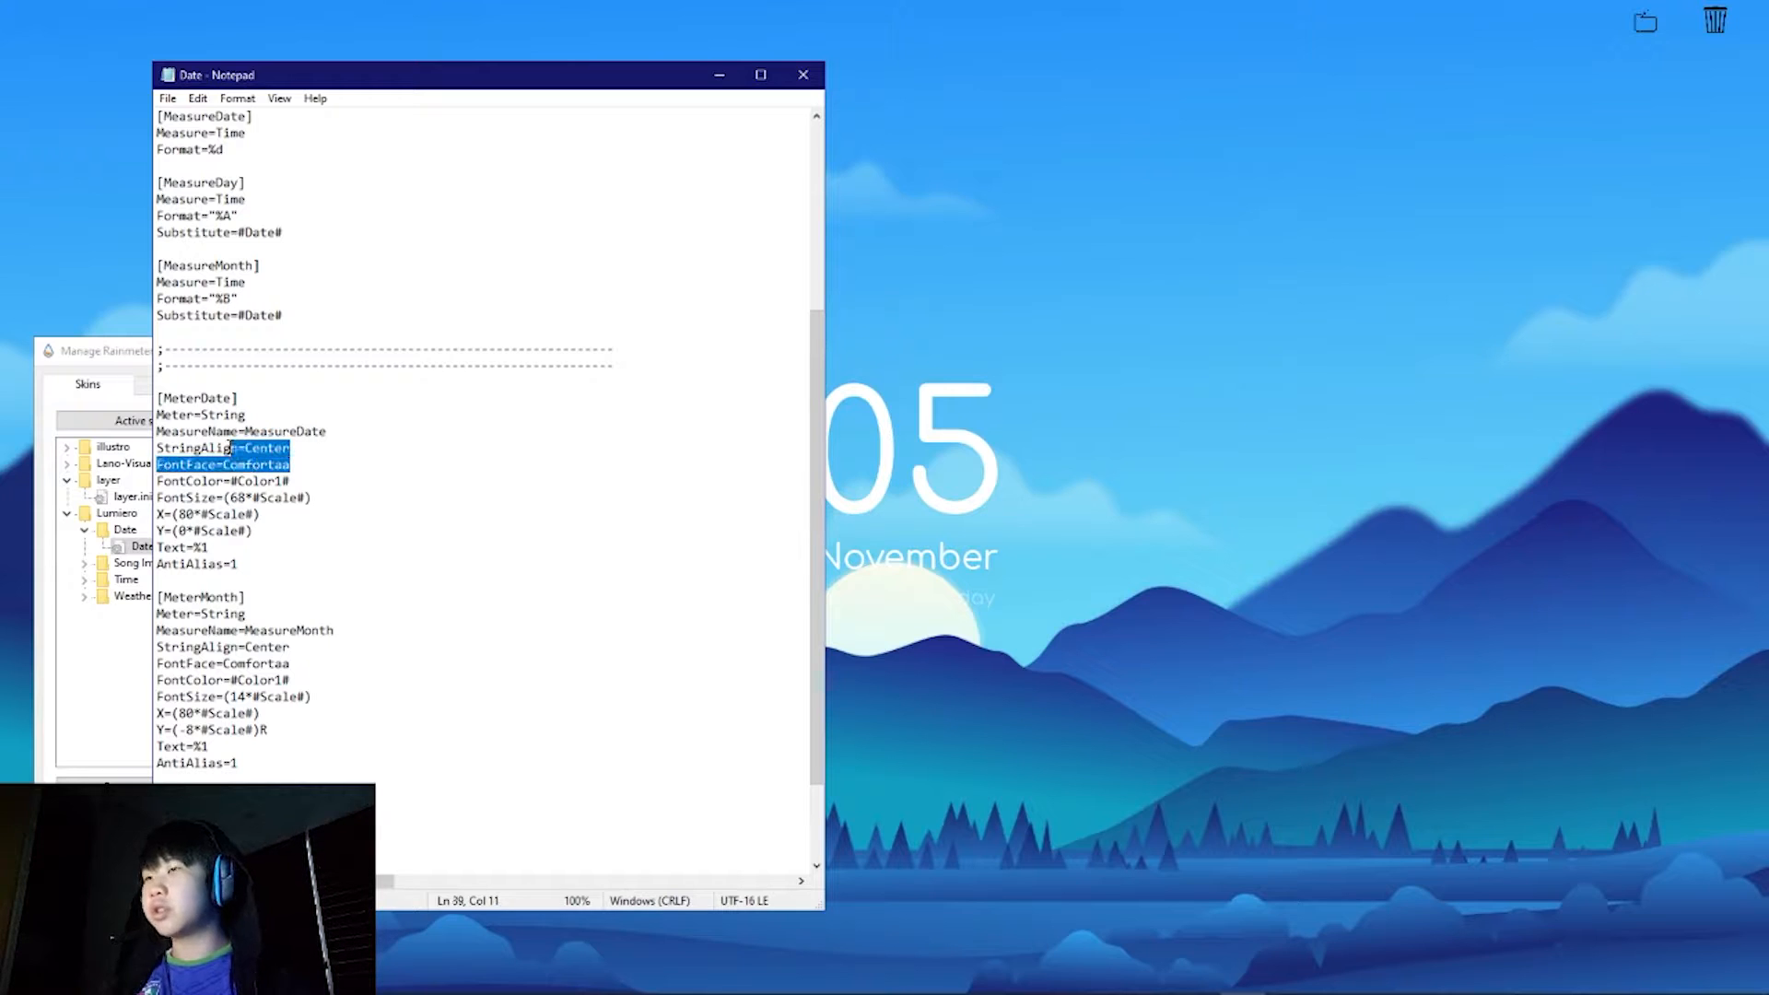
click(296, 481)
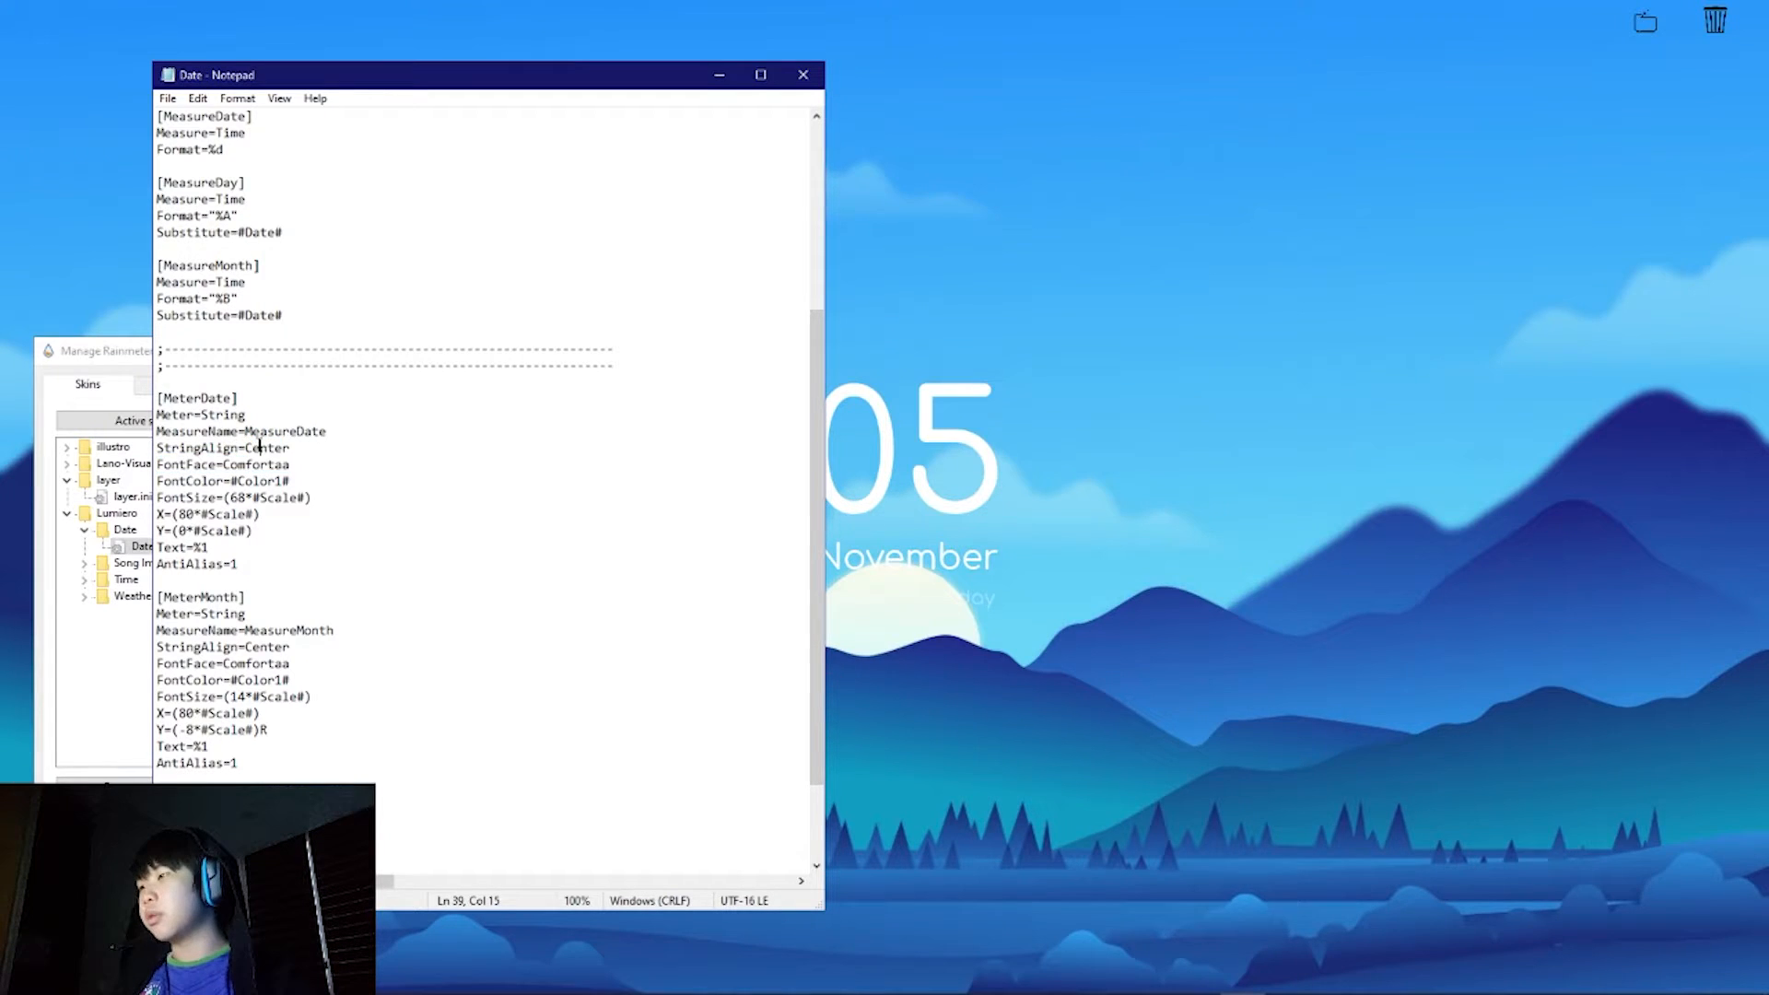
click(254, 498)
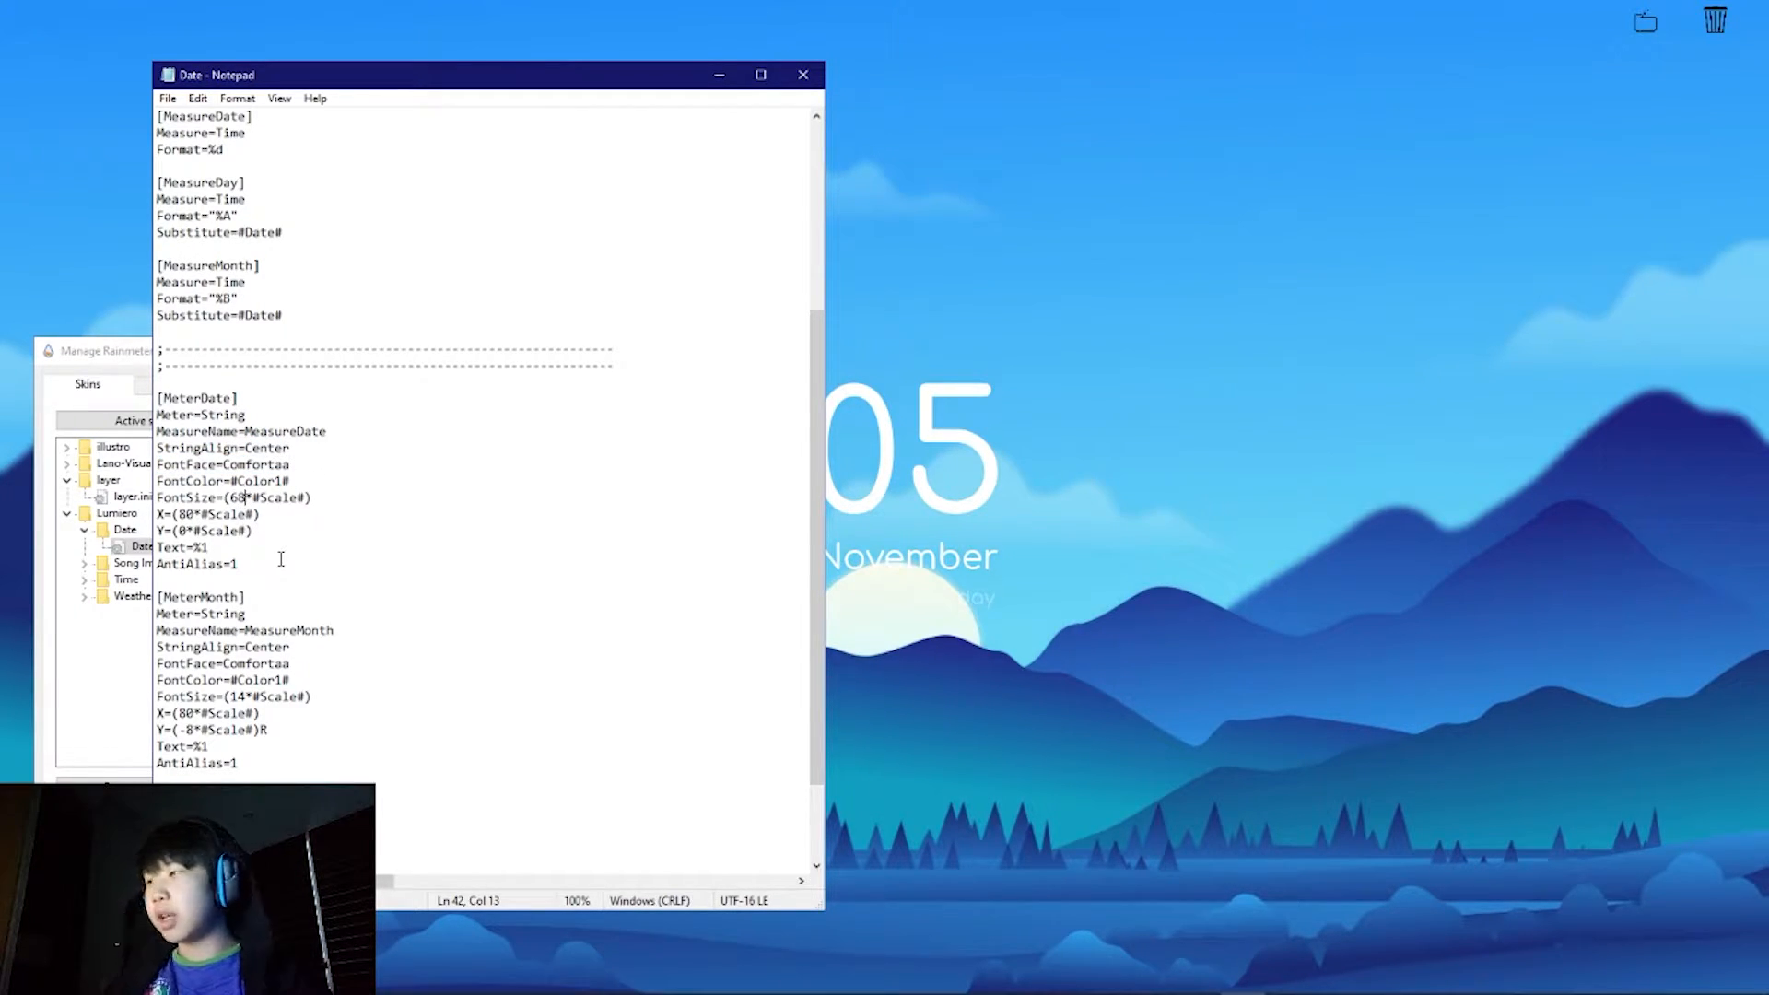
key(BackSpace)
text(0)
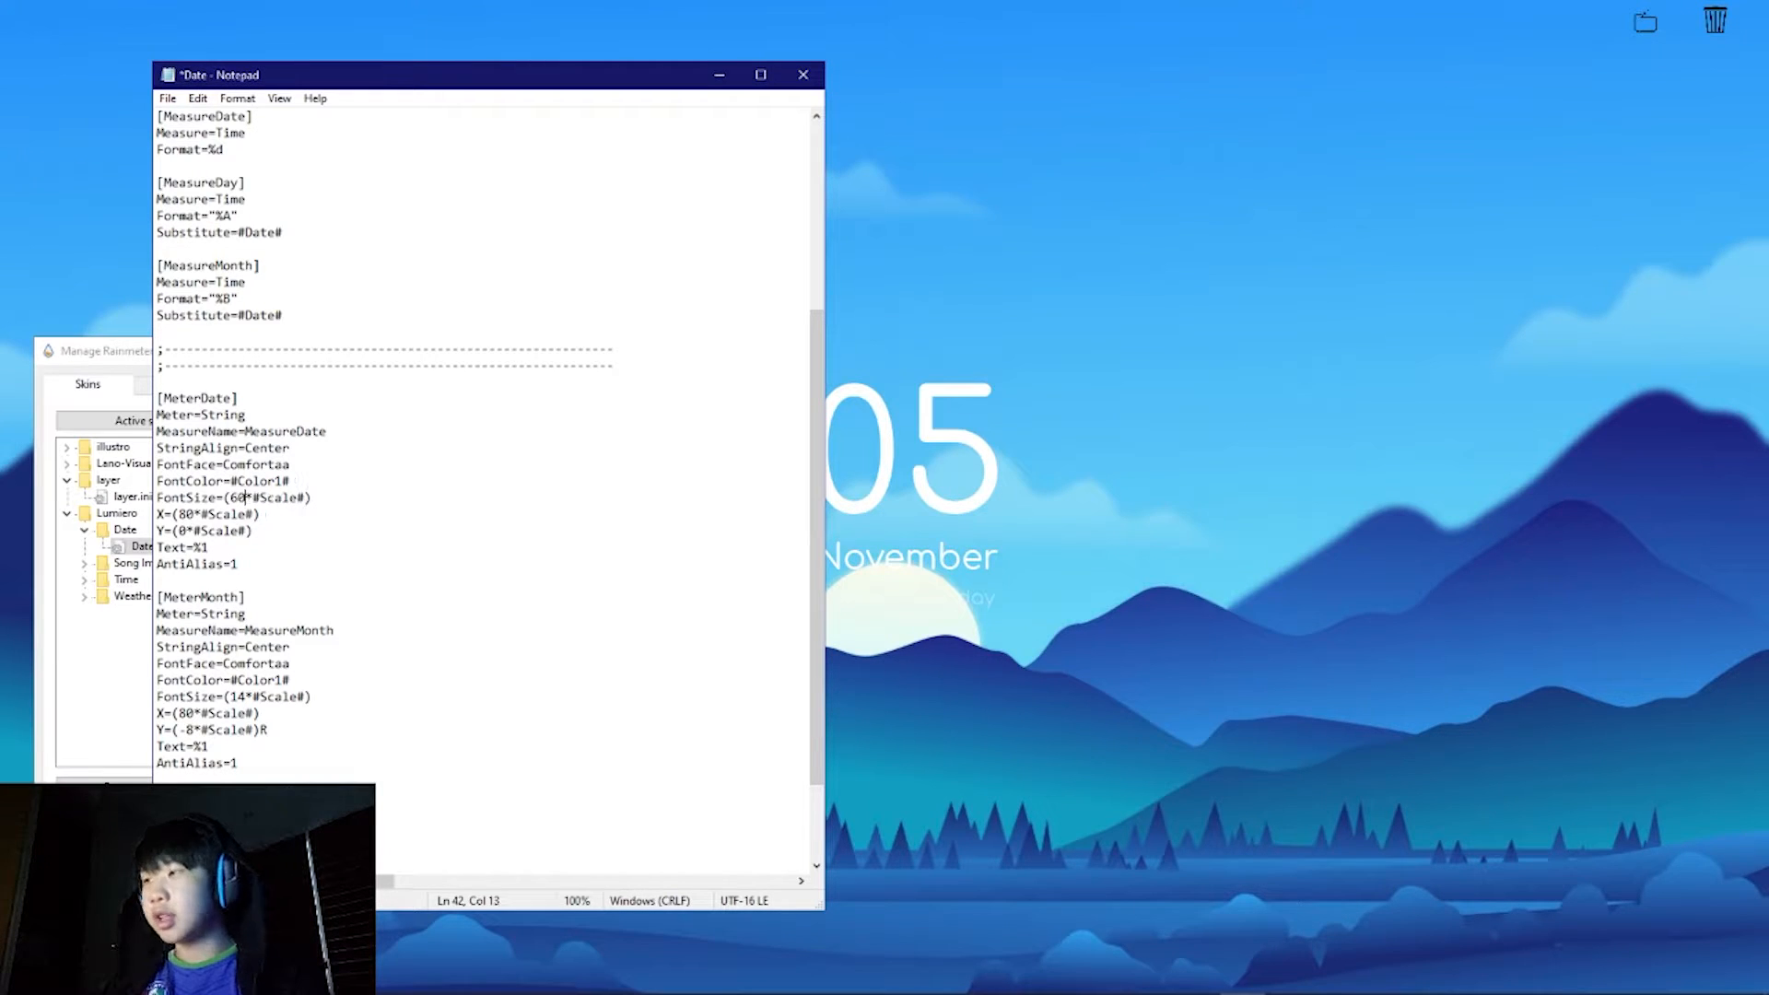
key(ctrl+s)
Step: Refresh the Date skin on the desktop to apply the saved [MeterDate] font size
drag(302, 81, 780, 133)
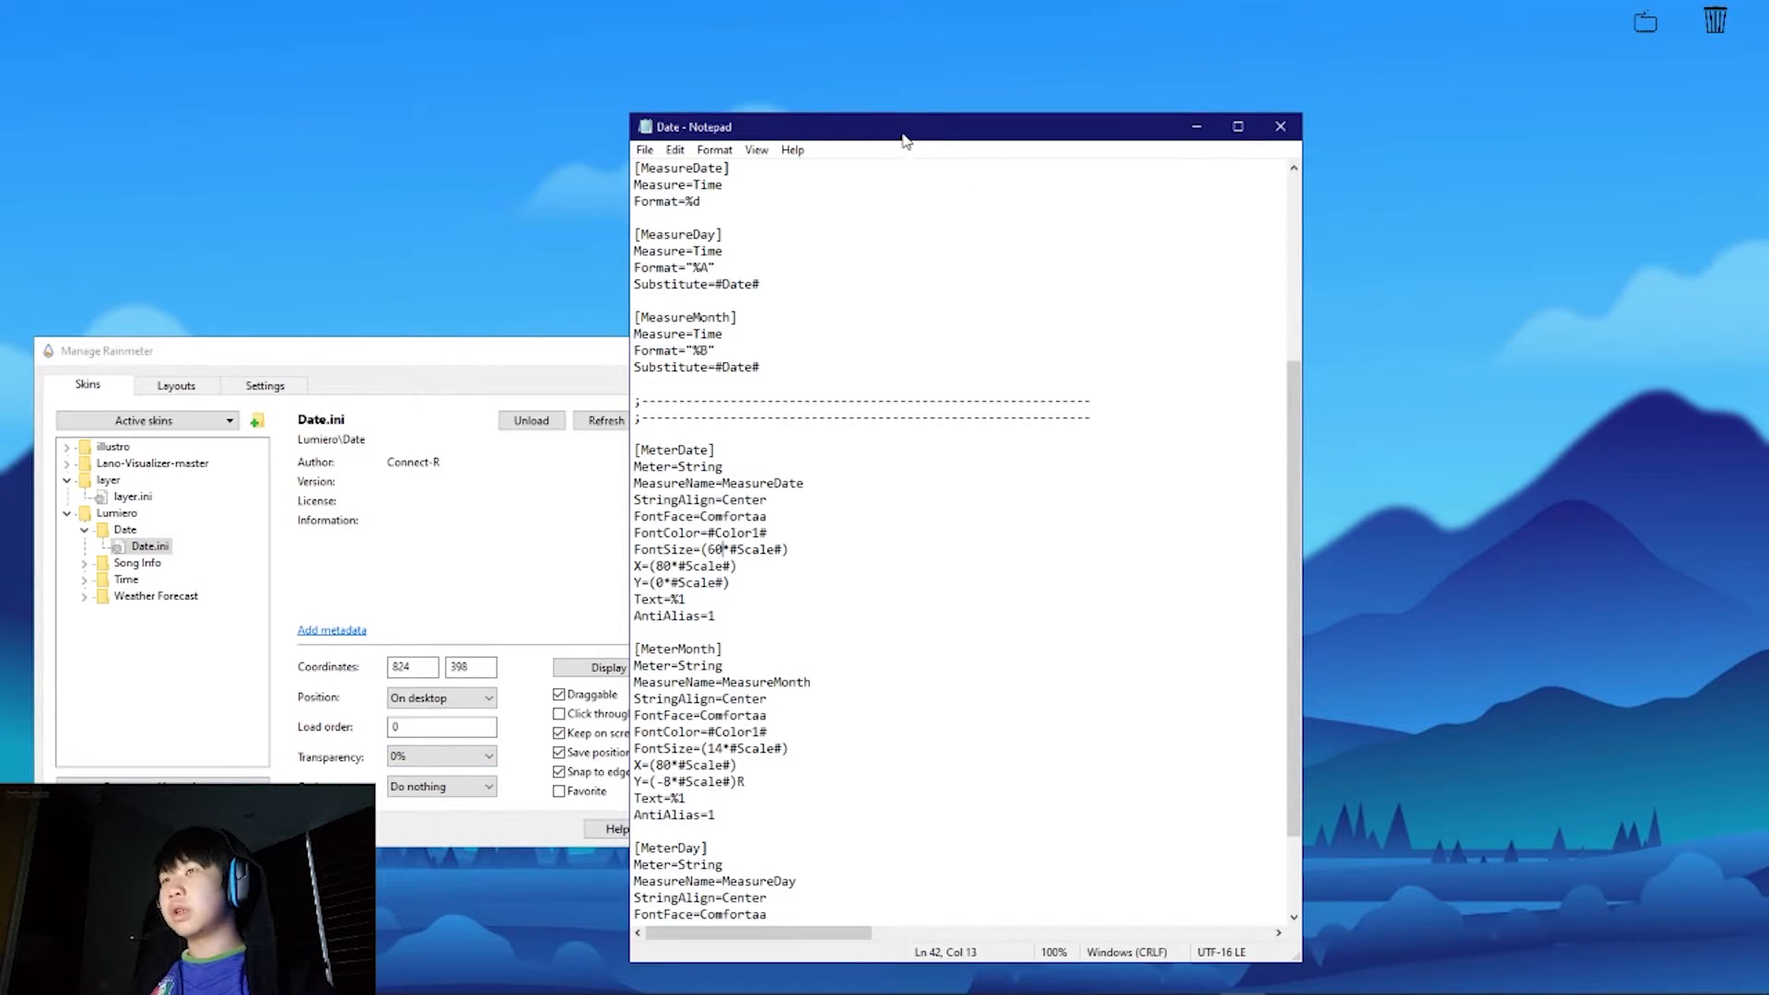
drag(900, 130, 427, 123)
right_click(926, 443)
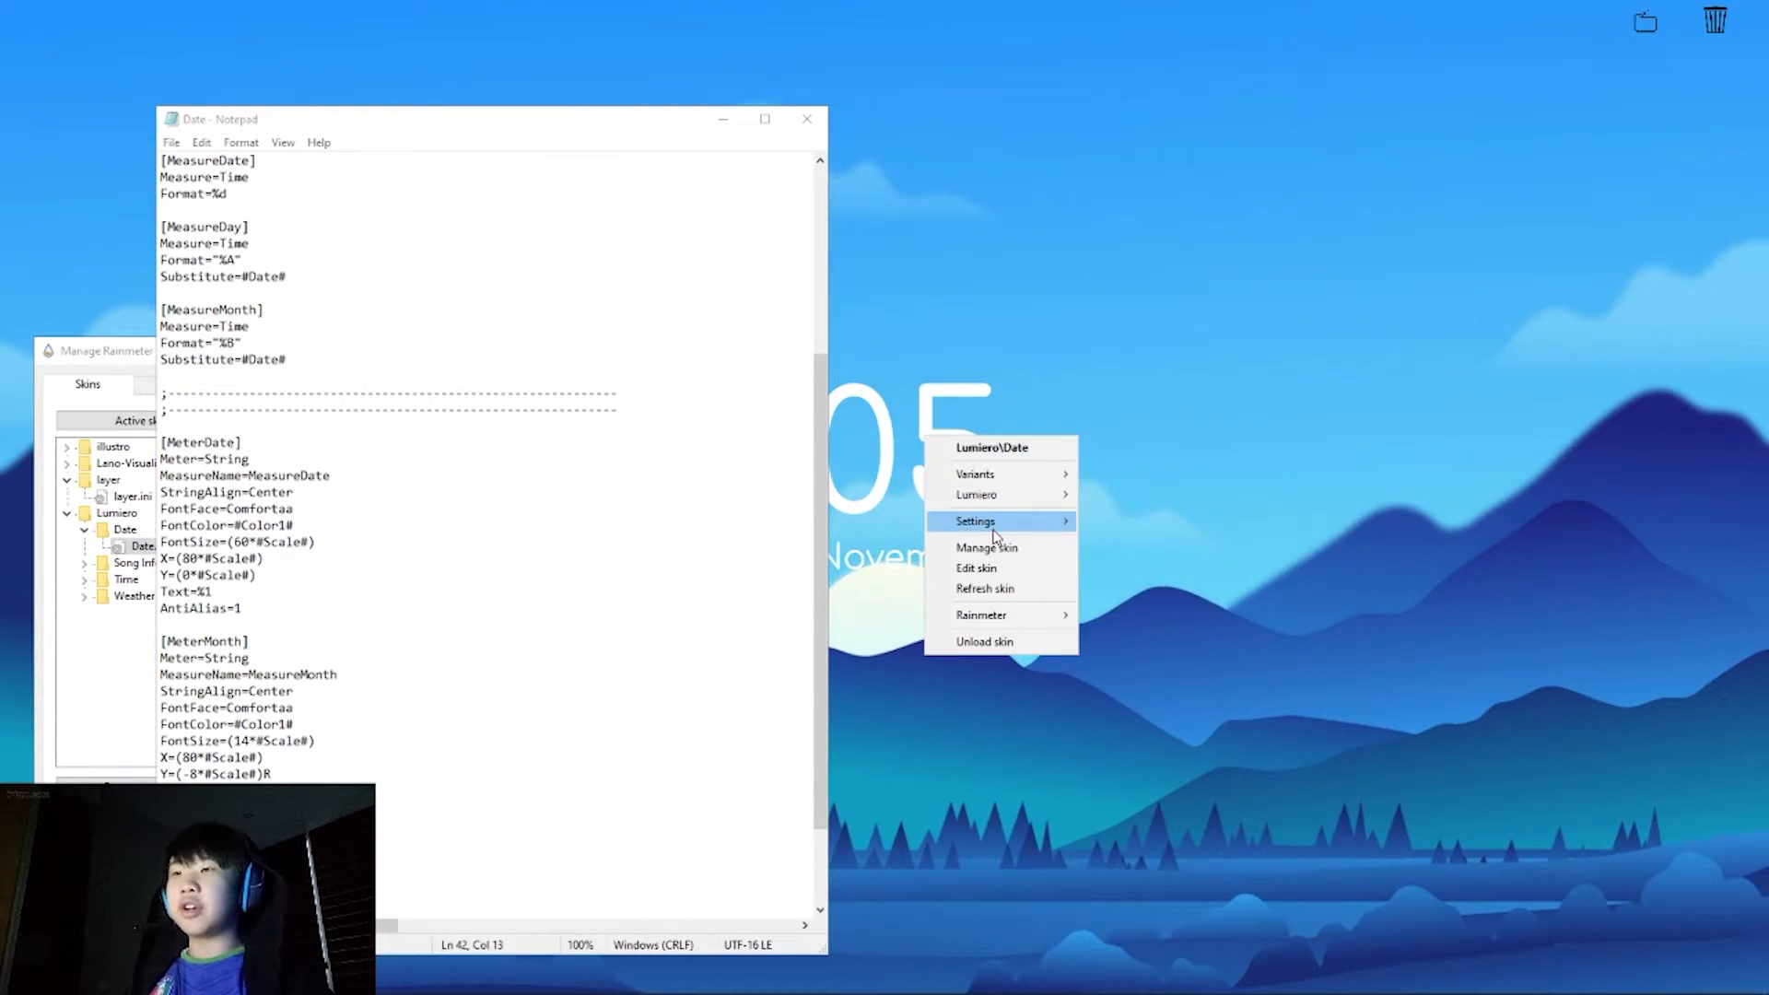
click(1005, 588)
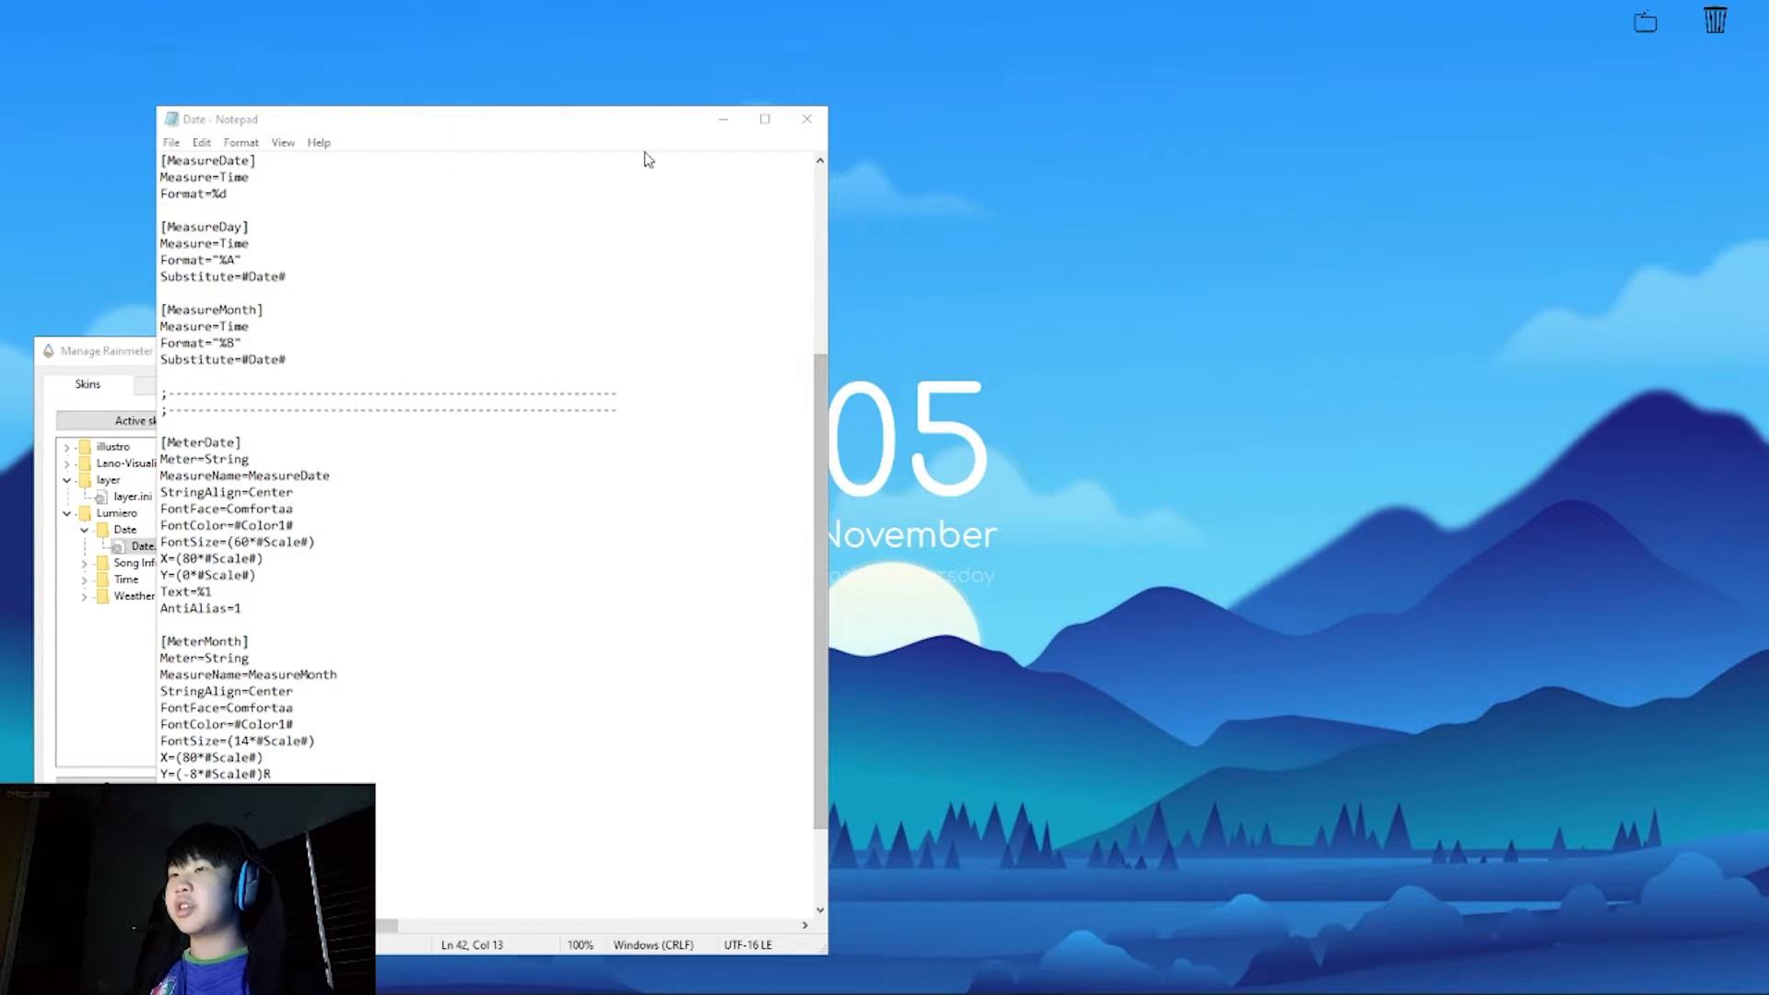
Step: Set the X multiplier in the [MeterMonth] section to 40, save the file and refresh the Date skin
drag(511, 130, 1407, 189)
scroll(1358, 620, down, 2)
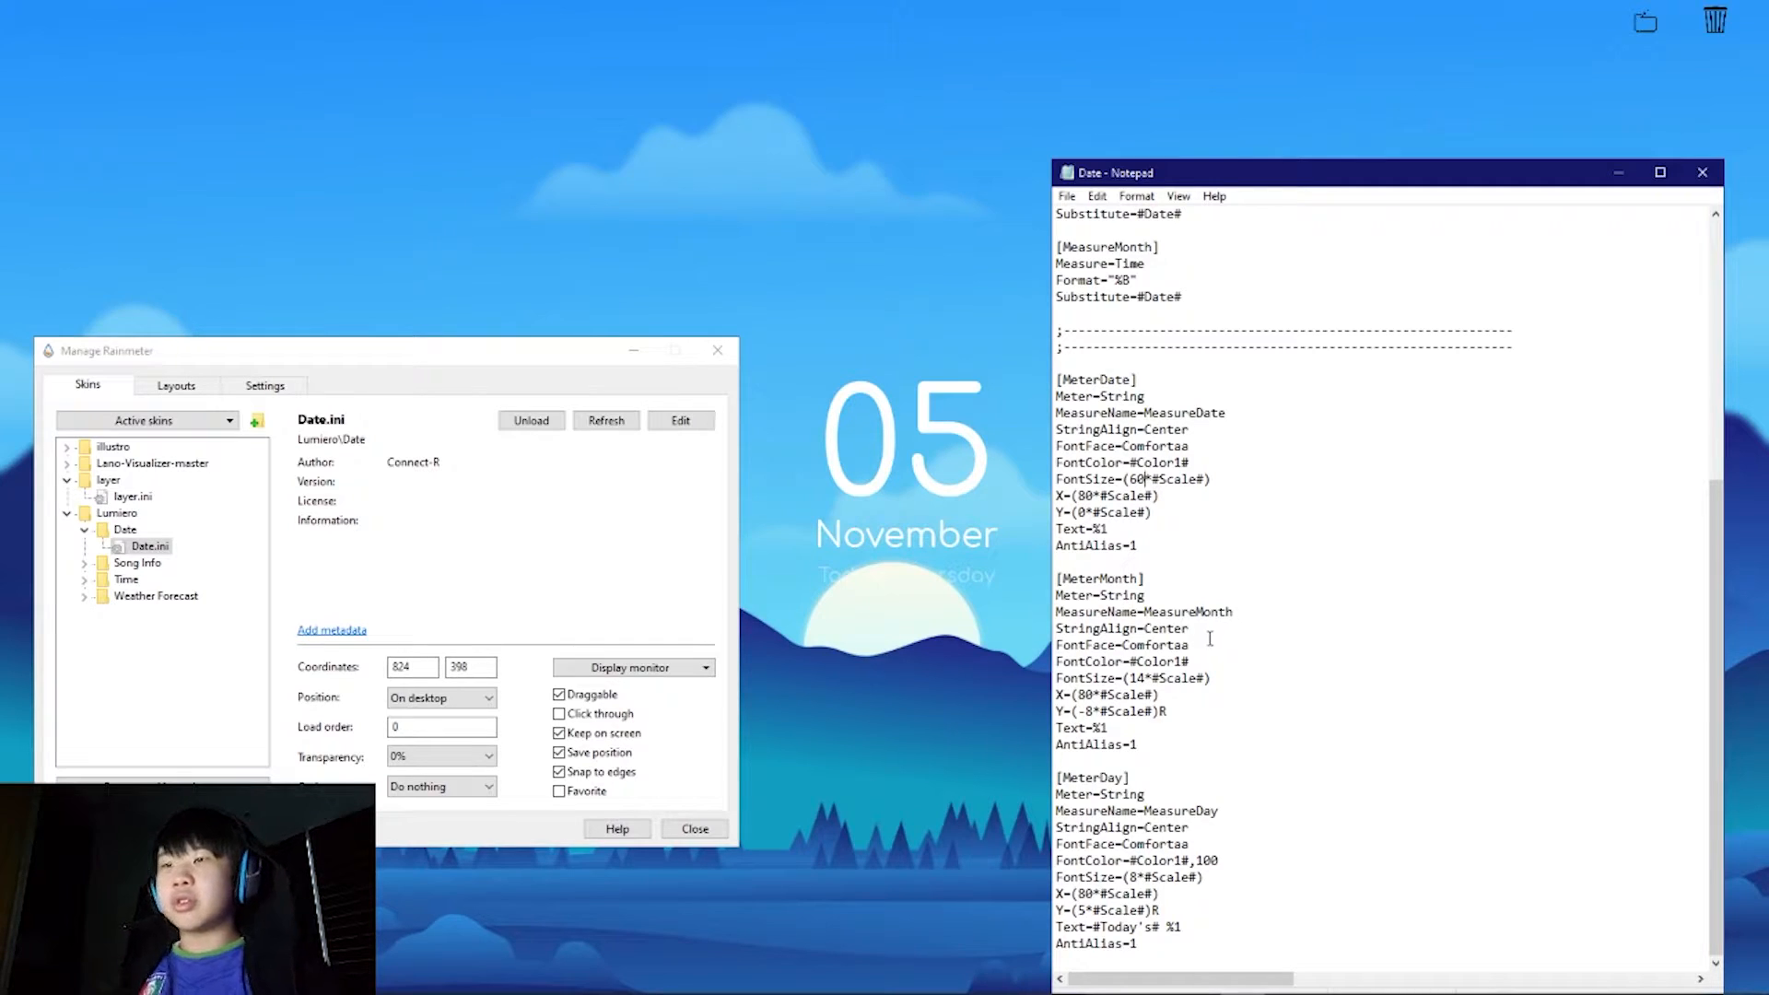
double_click(1084, 700)
key(BackSpace)
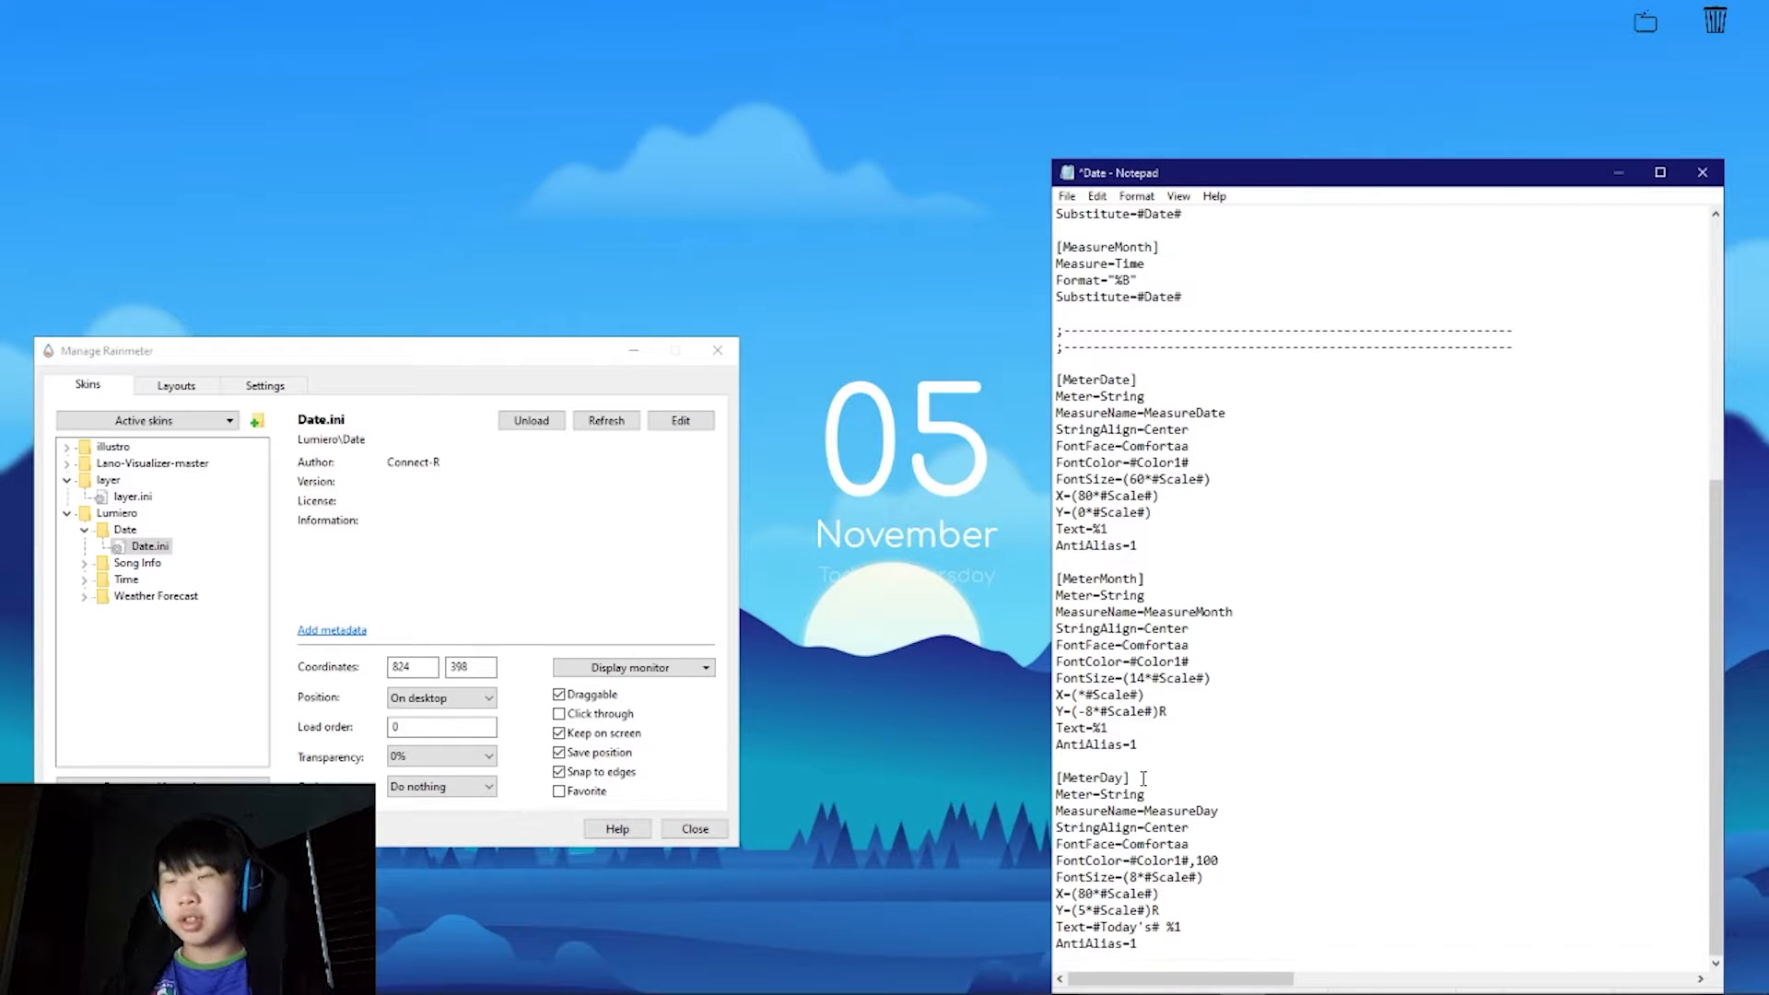
text(40)
key(ctrl+s)
right_click(925, 441)
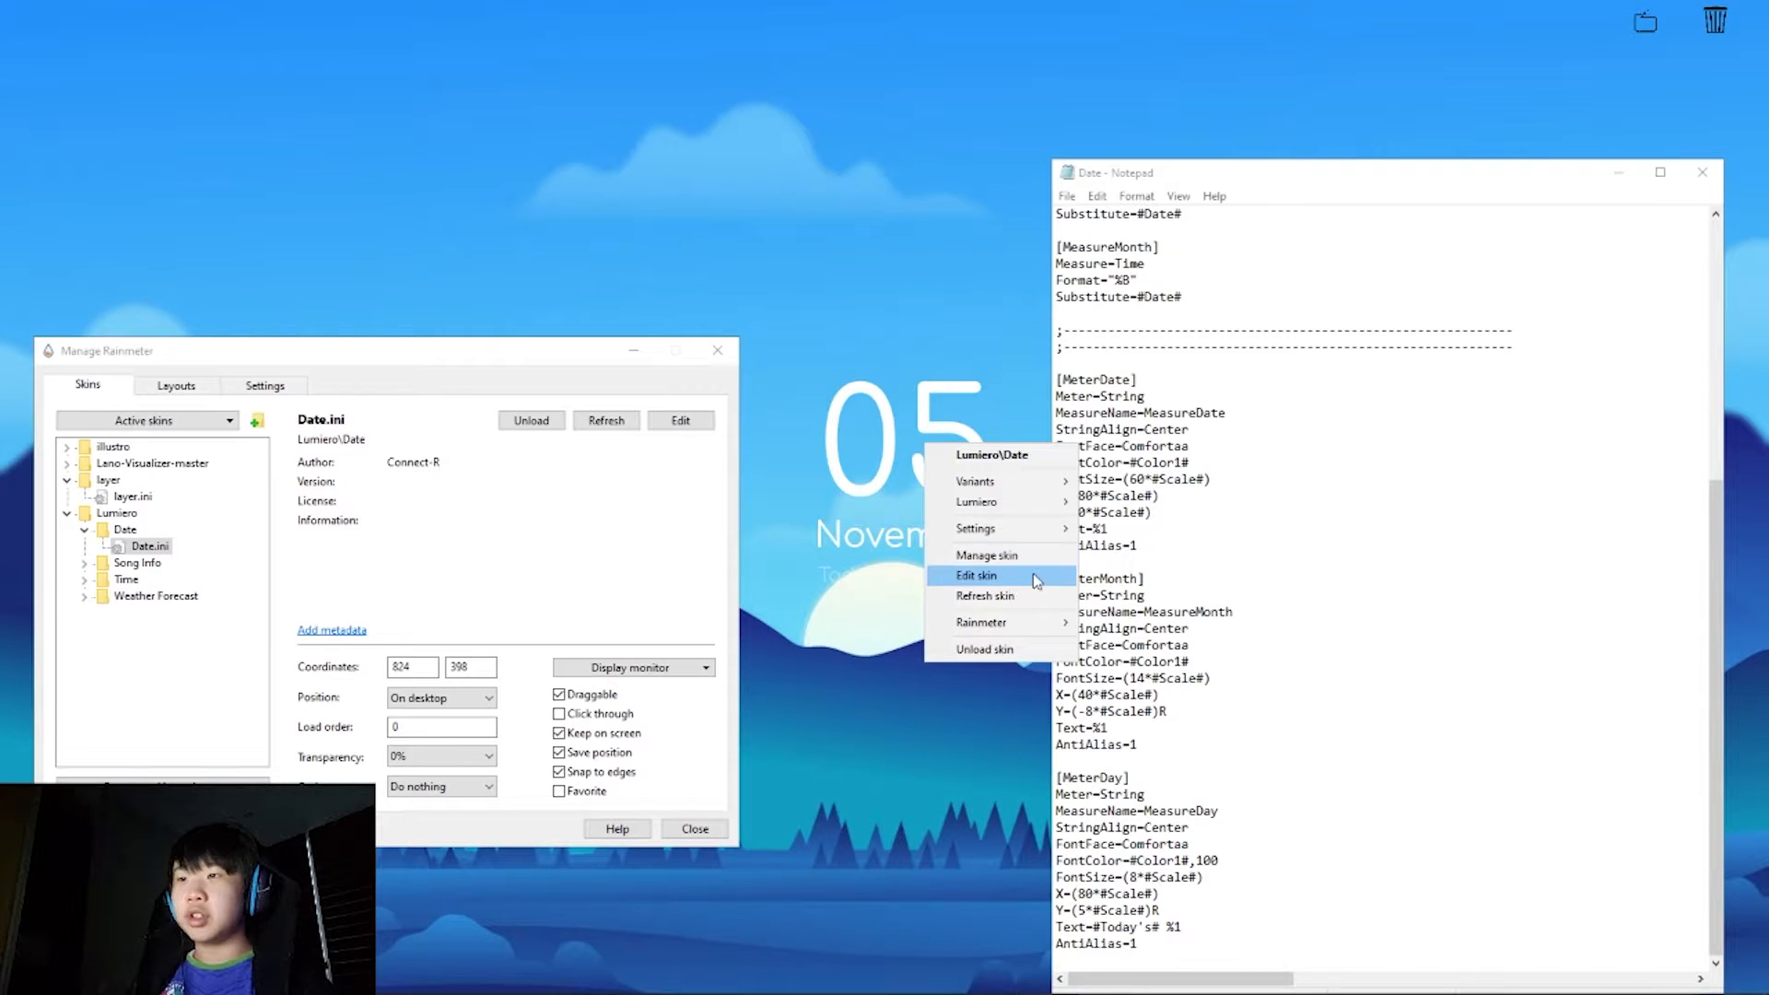
click(984, 595)
drag(971, 466, 955, 360)
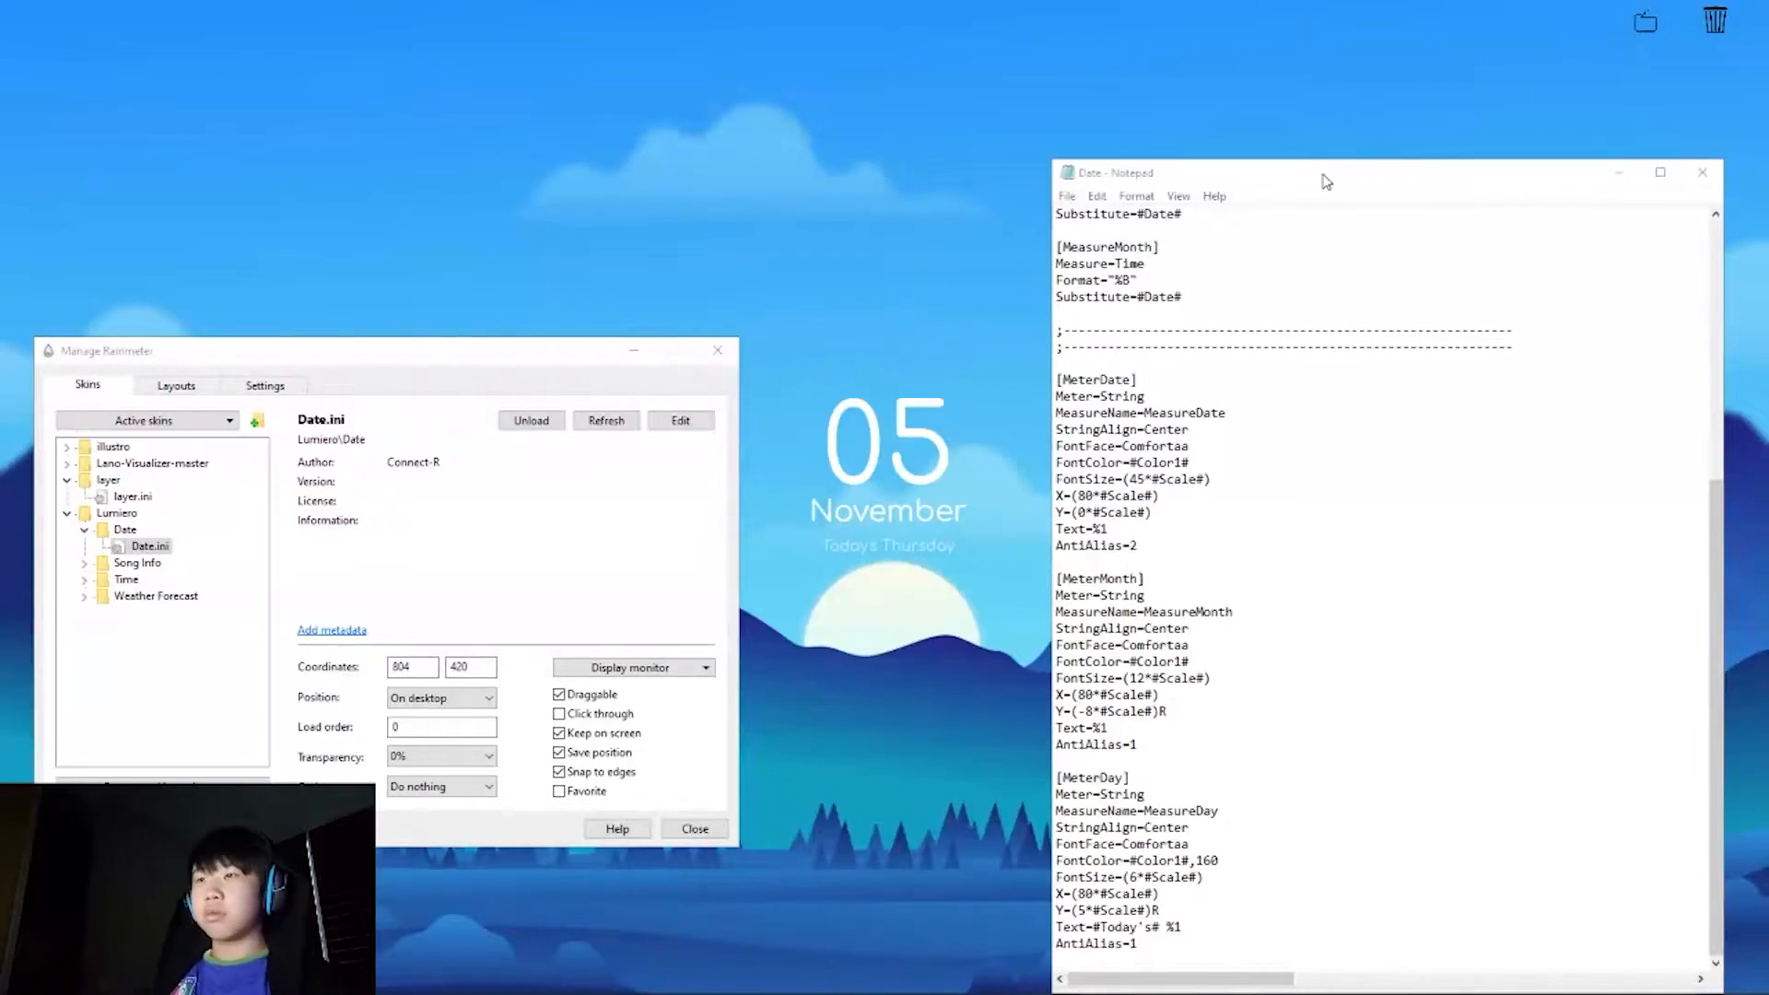
Step: Set the FontSize multiplier in the Date file's [MeterDay] section to 10
scroll(1161, 660, up, 8)
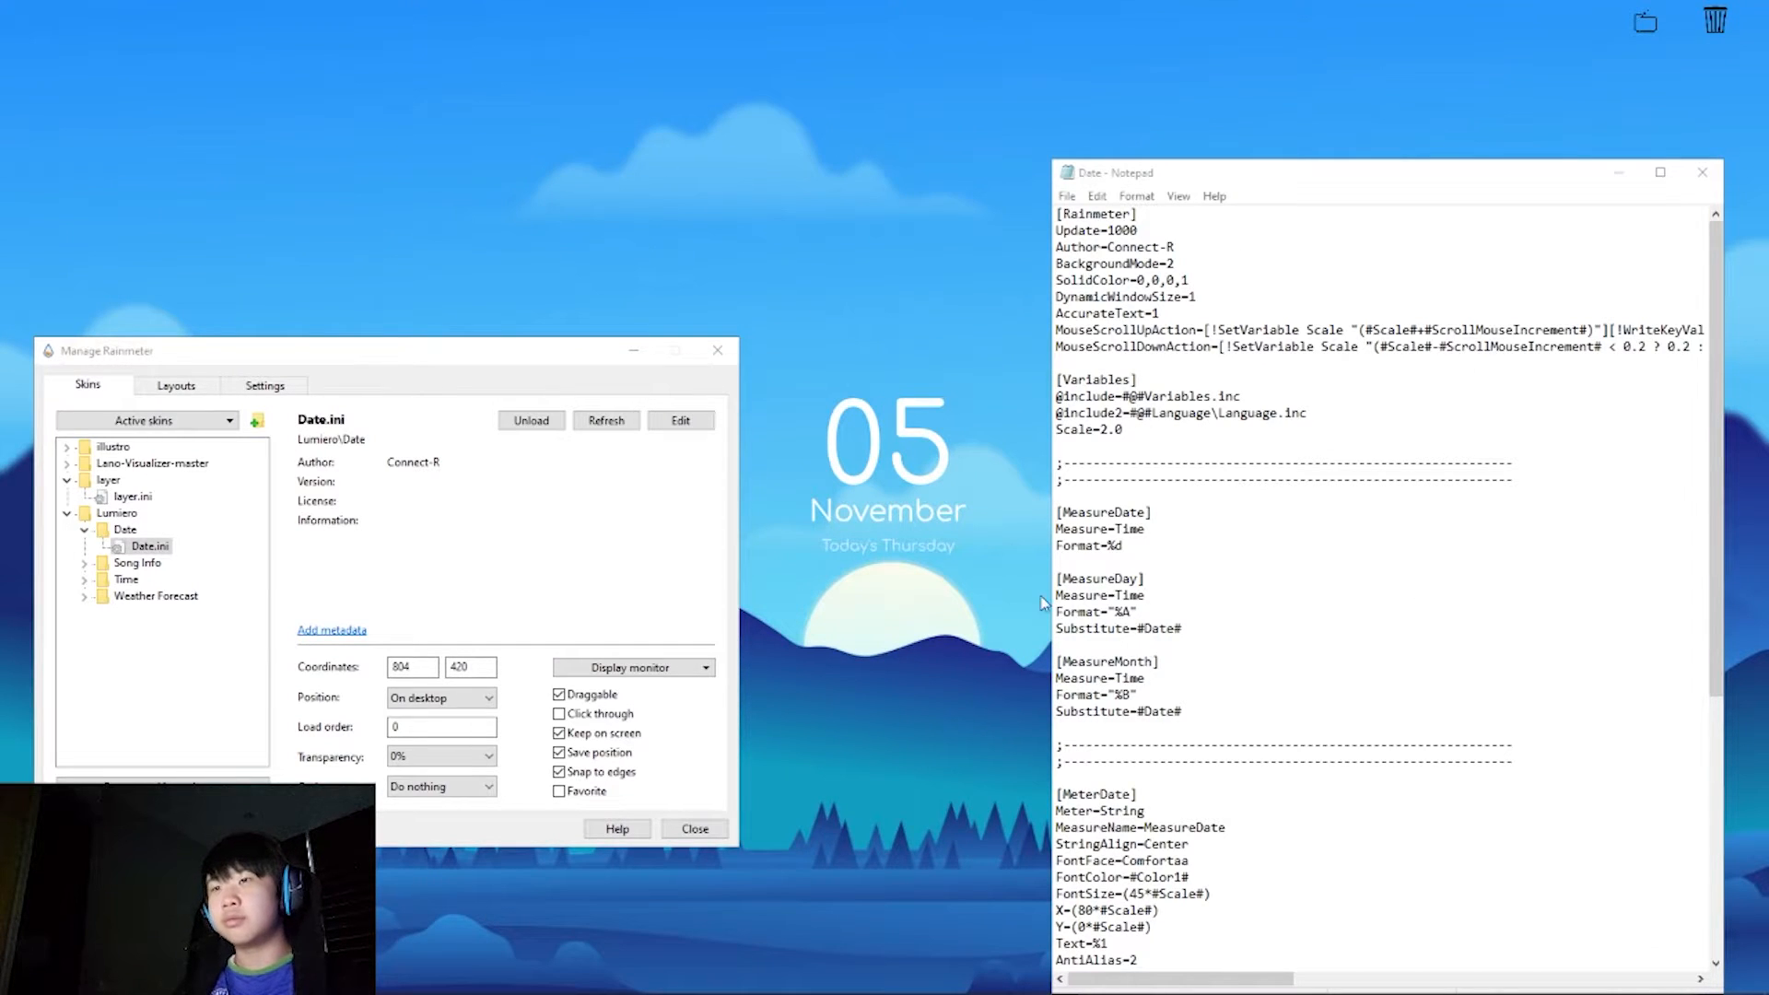
drag(1195, 425, 1196, 417)
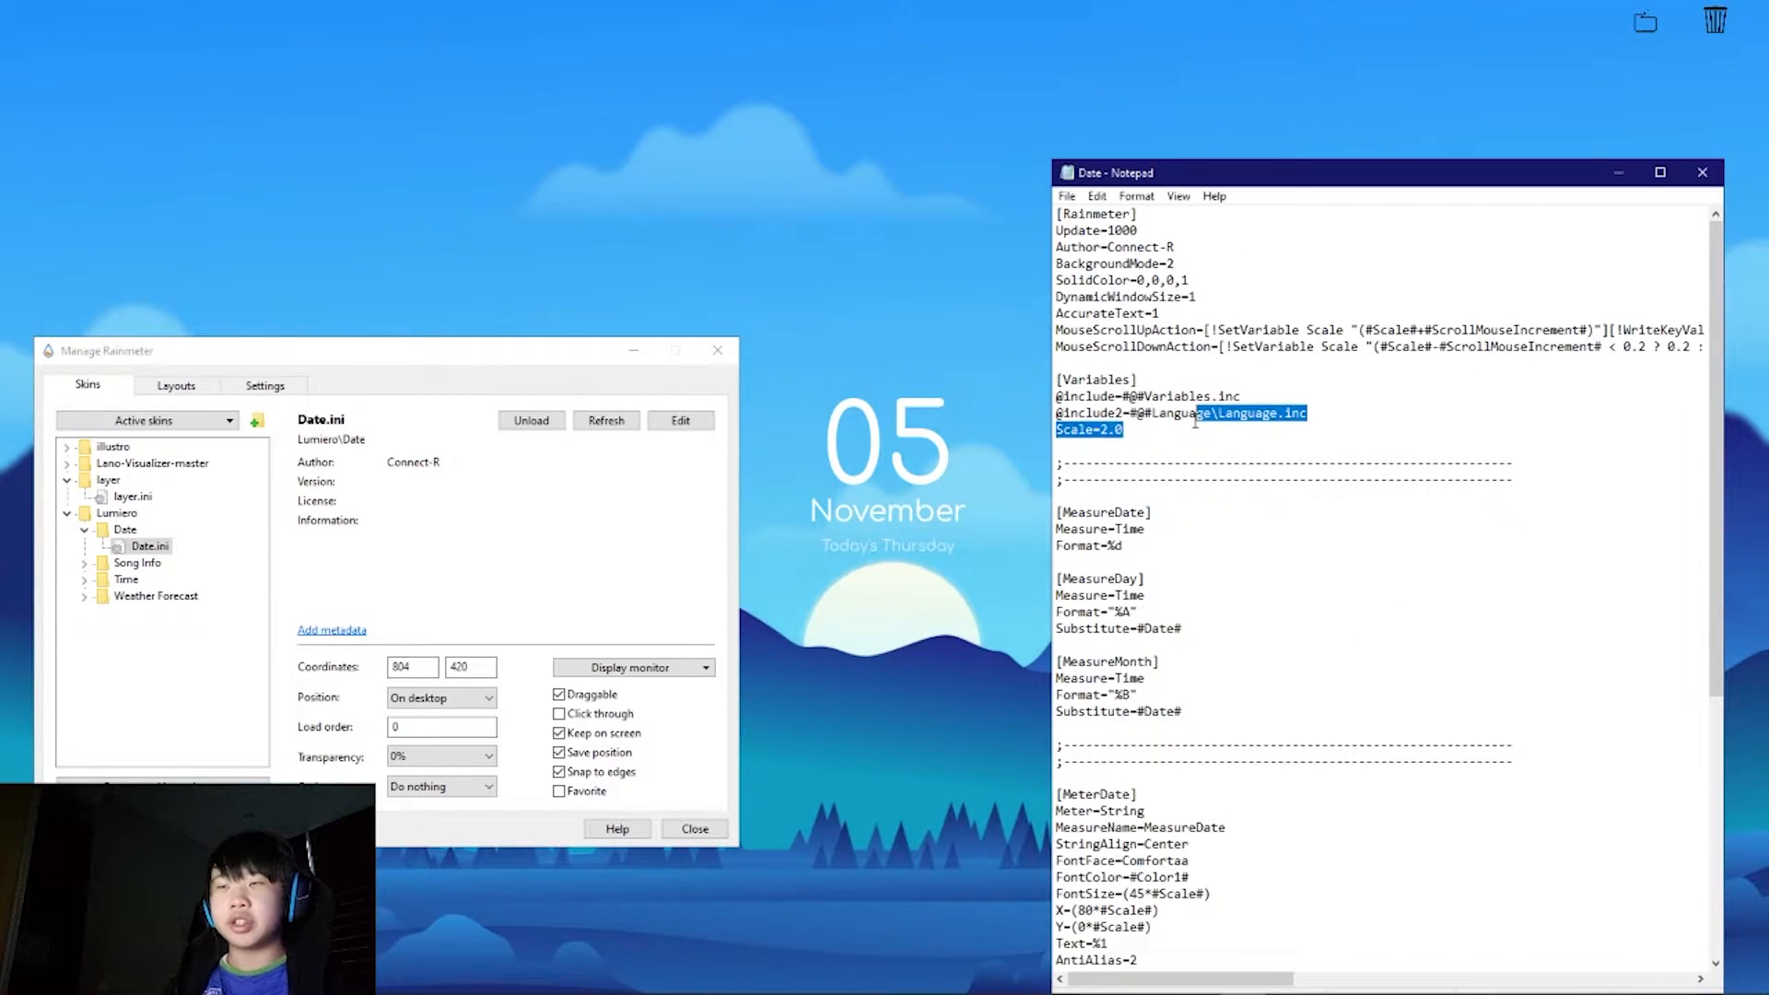
click(1191, 431)
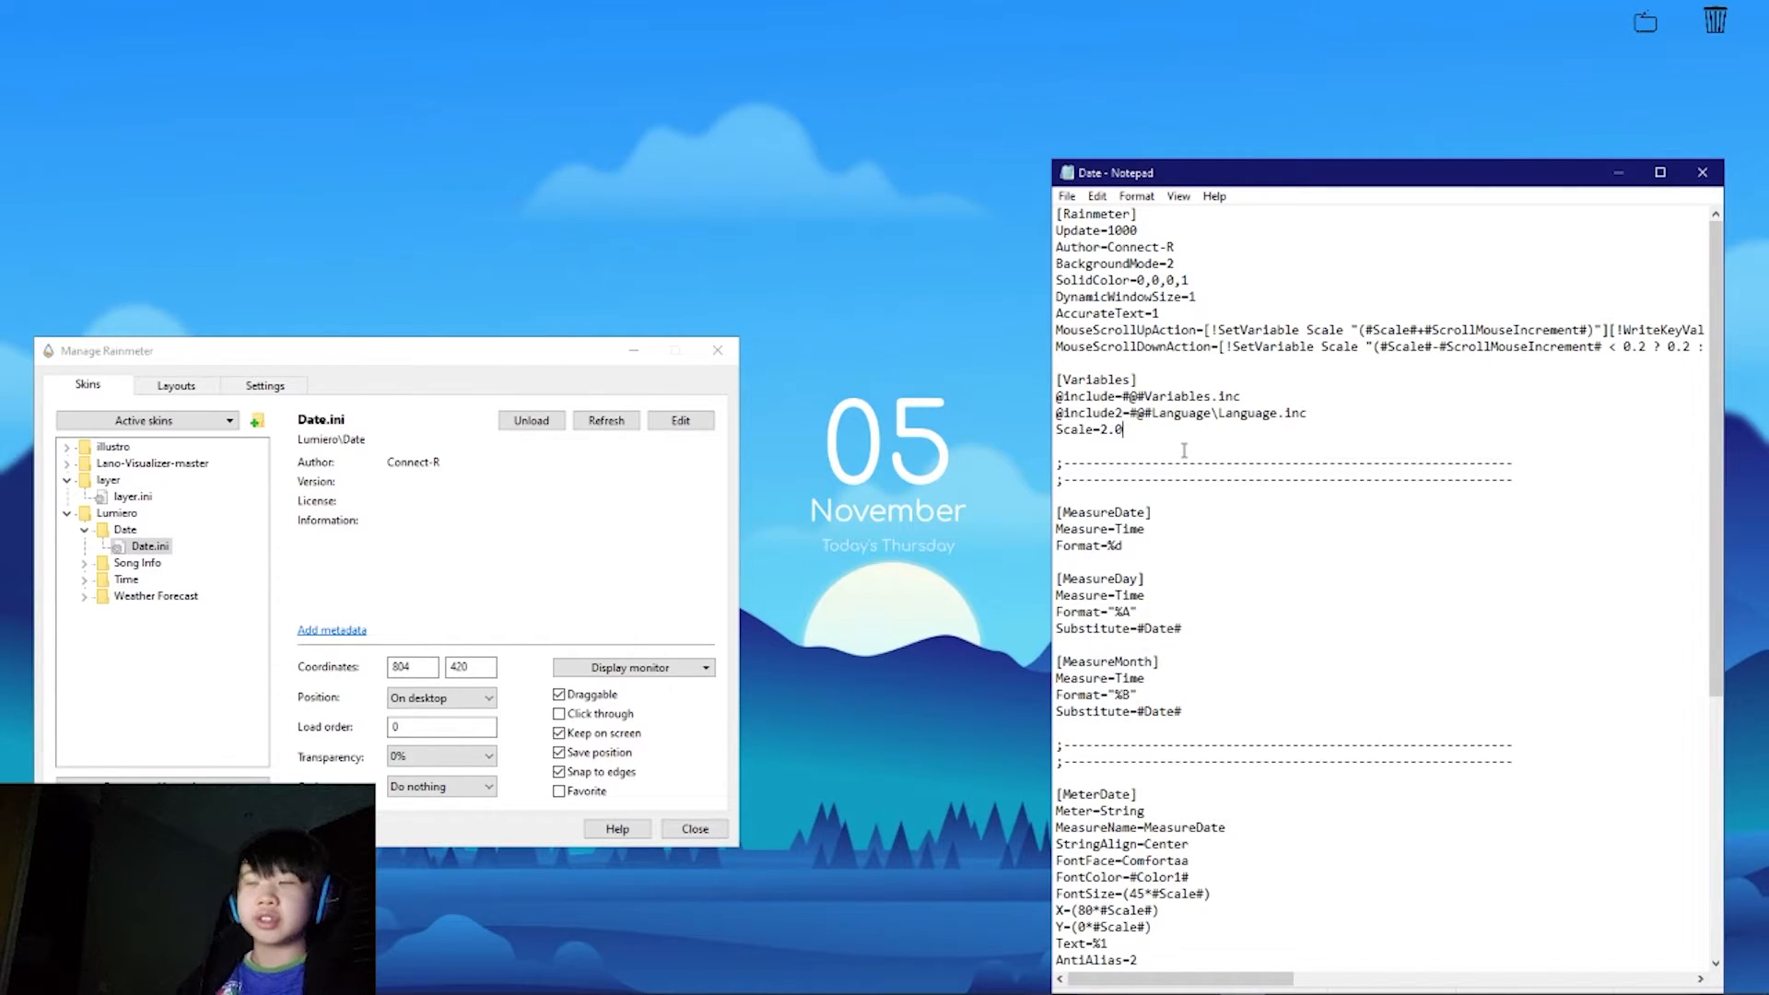
scroll(1186, 605, down, 8)
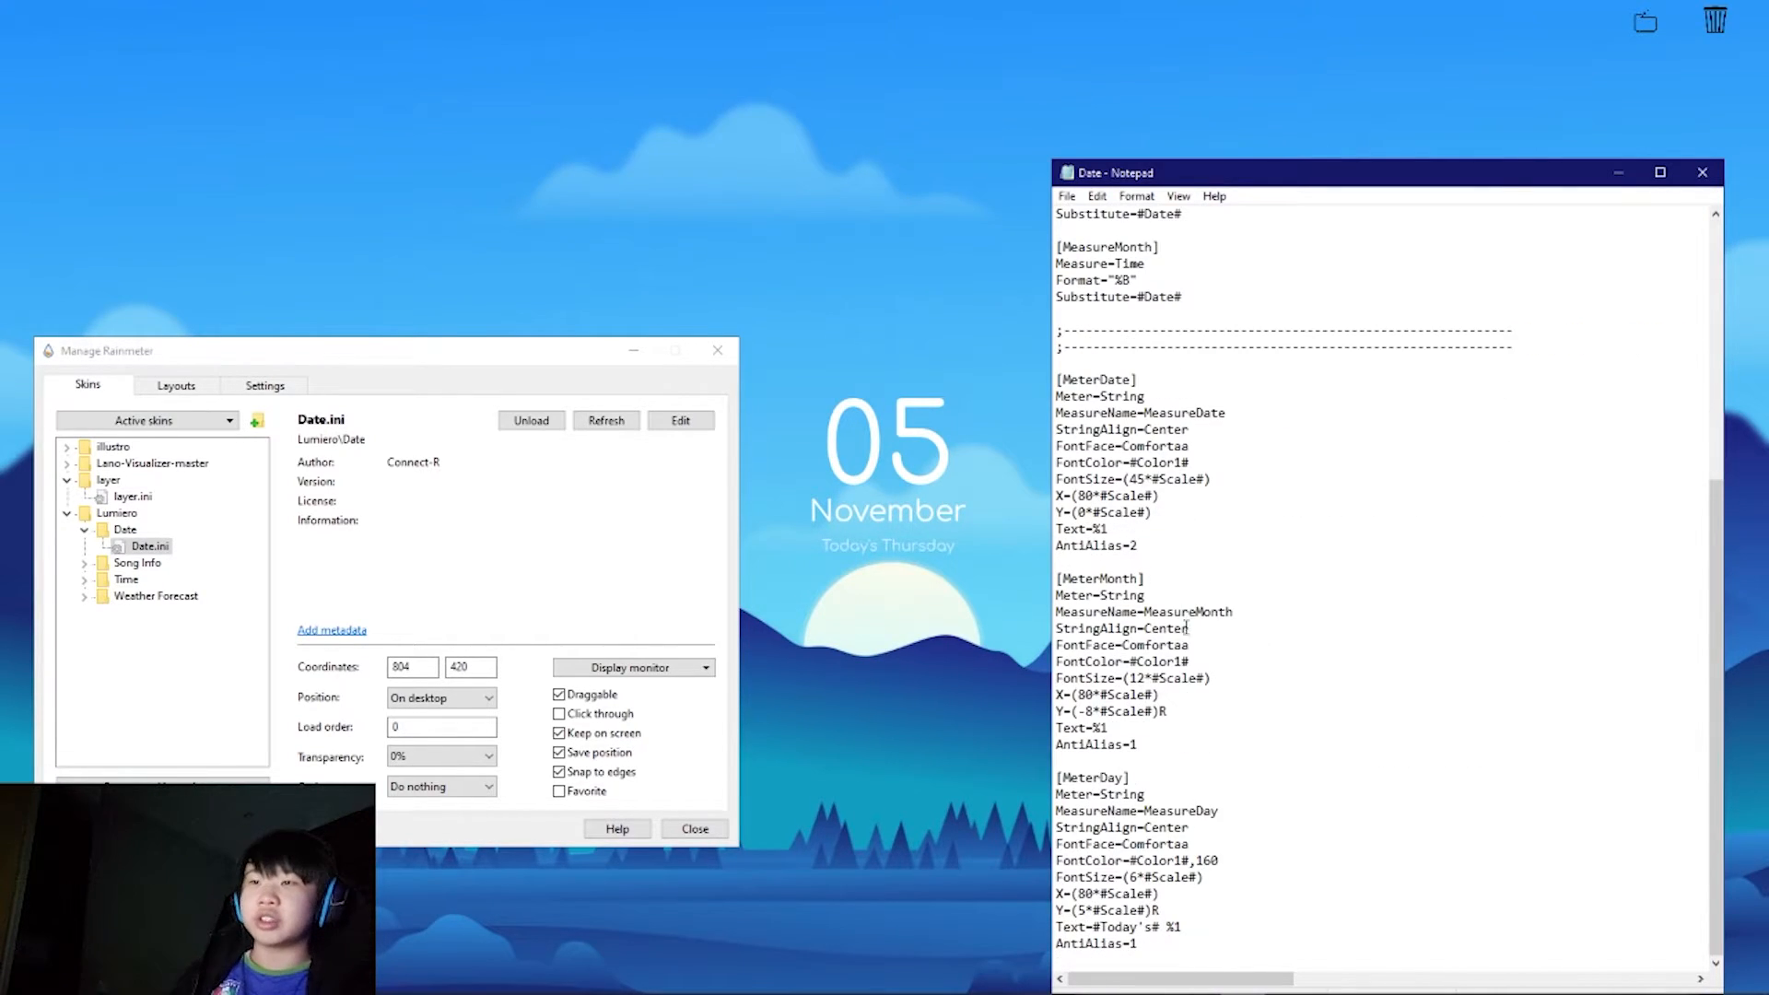
double_click(1135, 877)
text(10)
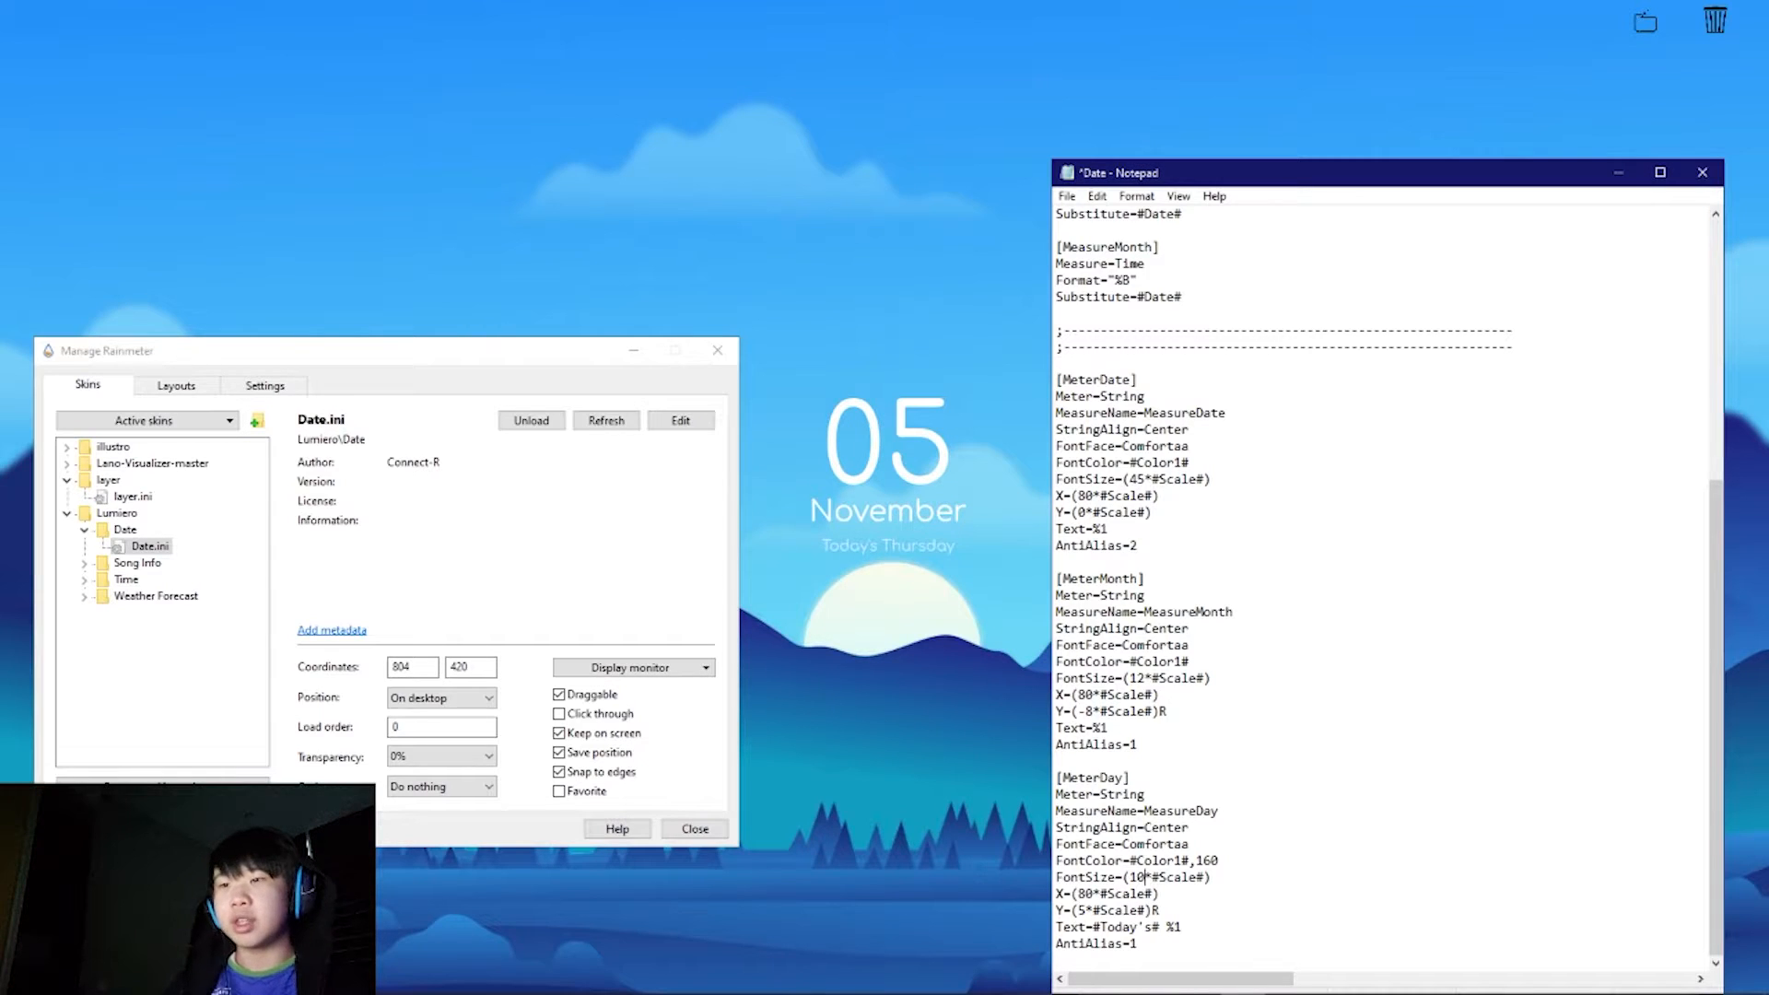
Step: Save the Date file and refresh the Date skin to apply the new [MeterDay] font size
key(ctrl+s)
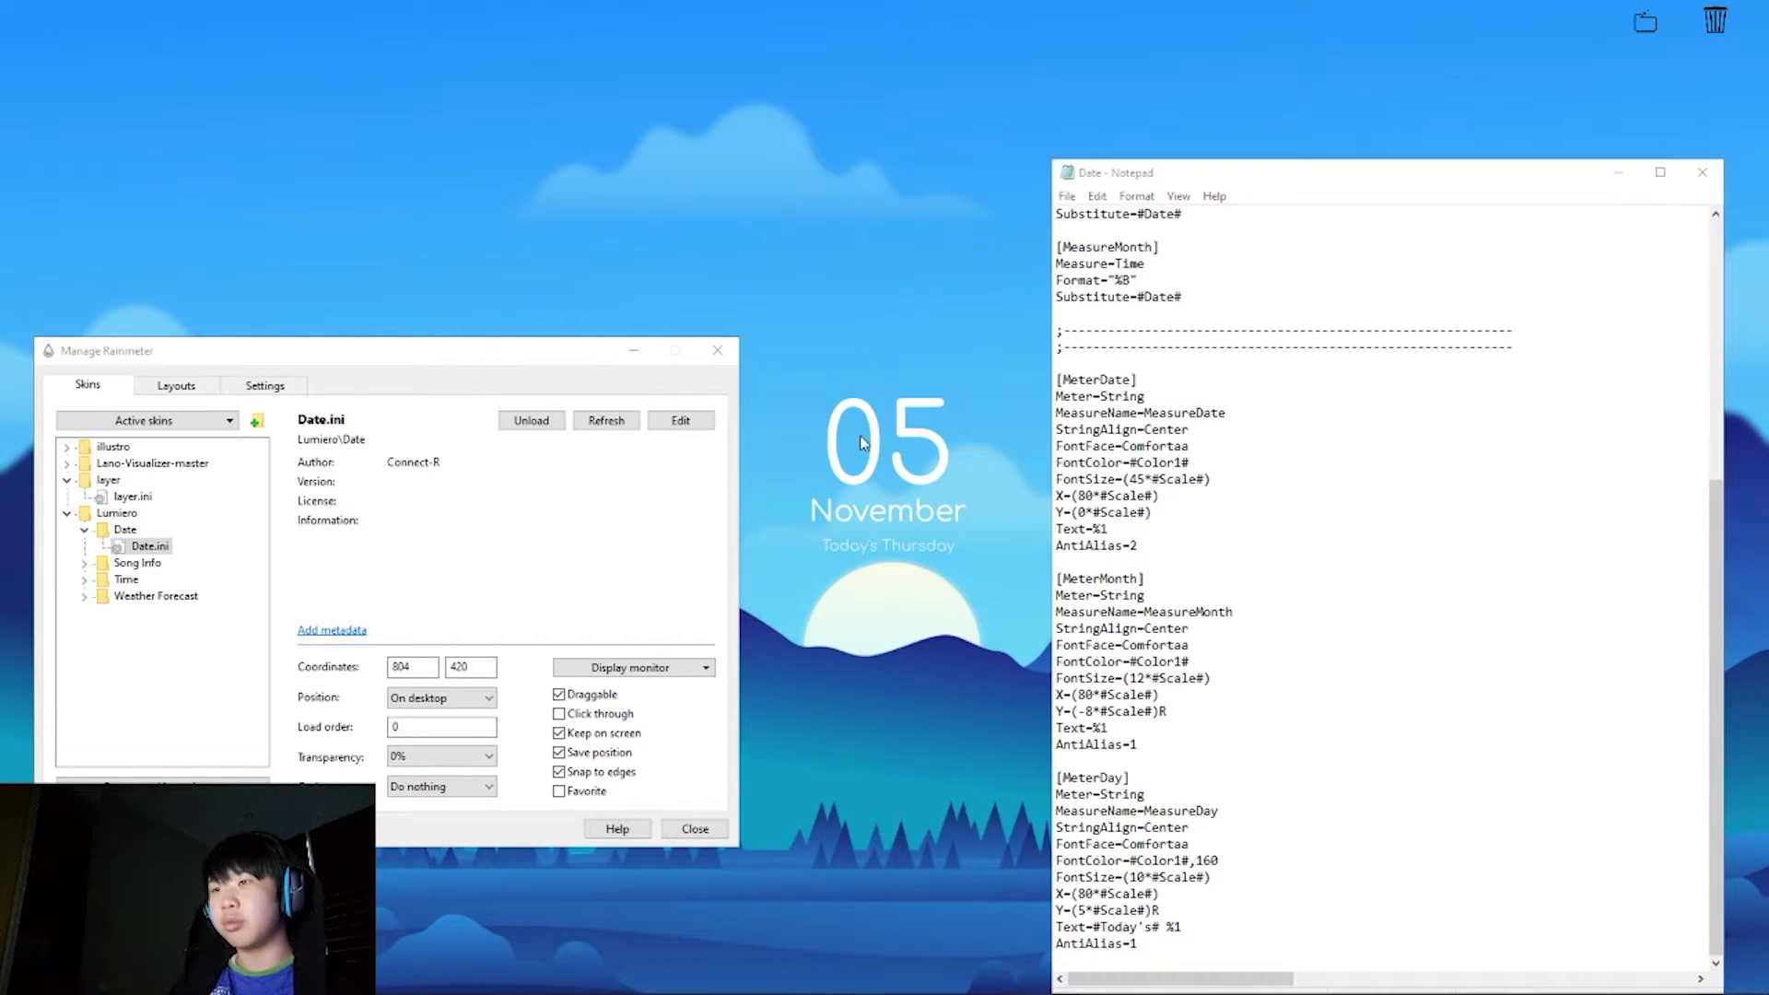
right_click(862, 436)
click(925, 605)
Step: Set the FontSize multiplier in the [MeterDay] section to 8, save the file and refresh the Date skin
scroll(1271, 680, up, 20)
scroll(1275, 683, down, 20)
click(1145, 877)
key(BackSpace)
key(BackSpace)
text(8)
key(ctrl+s)
right_click(896, 481)
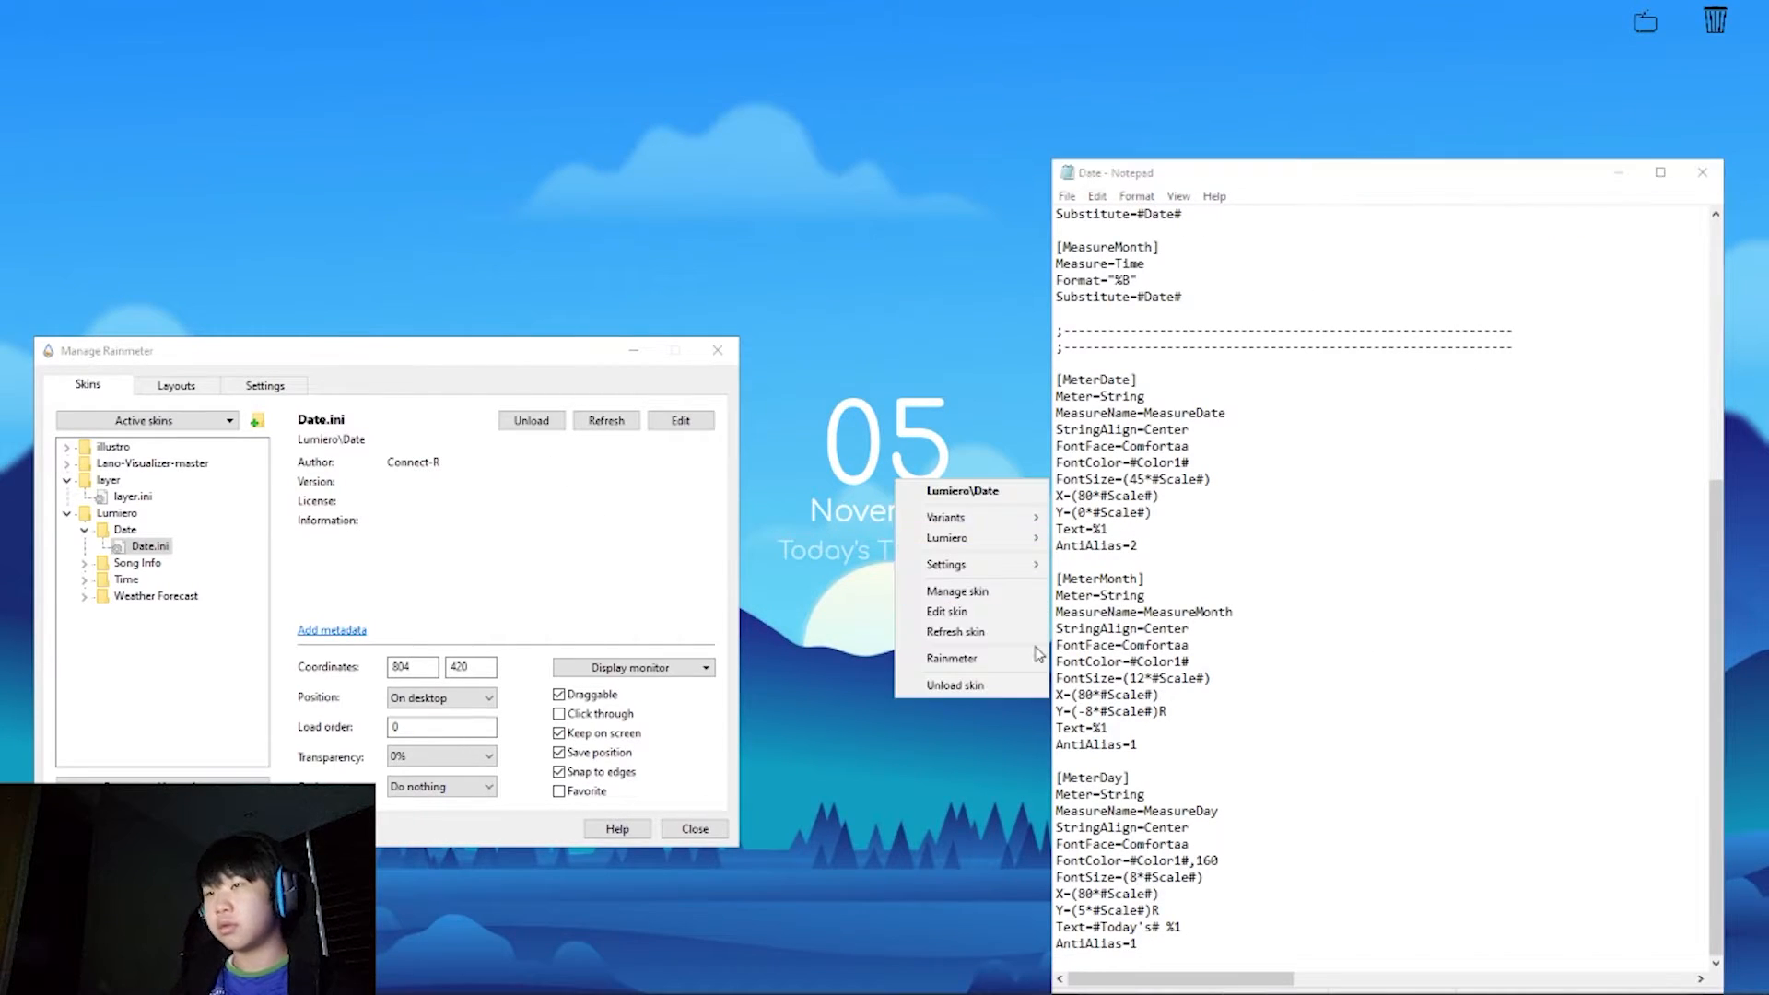
click(955, 631)
Step: Set Scale in the Date file's [Variables] section to 3.0, save the file and refresh the Date skin
scroll(1335, 659, up, 10)
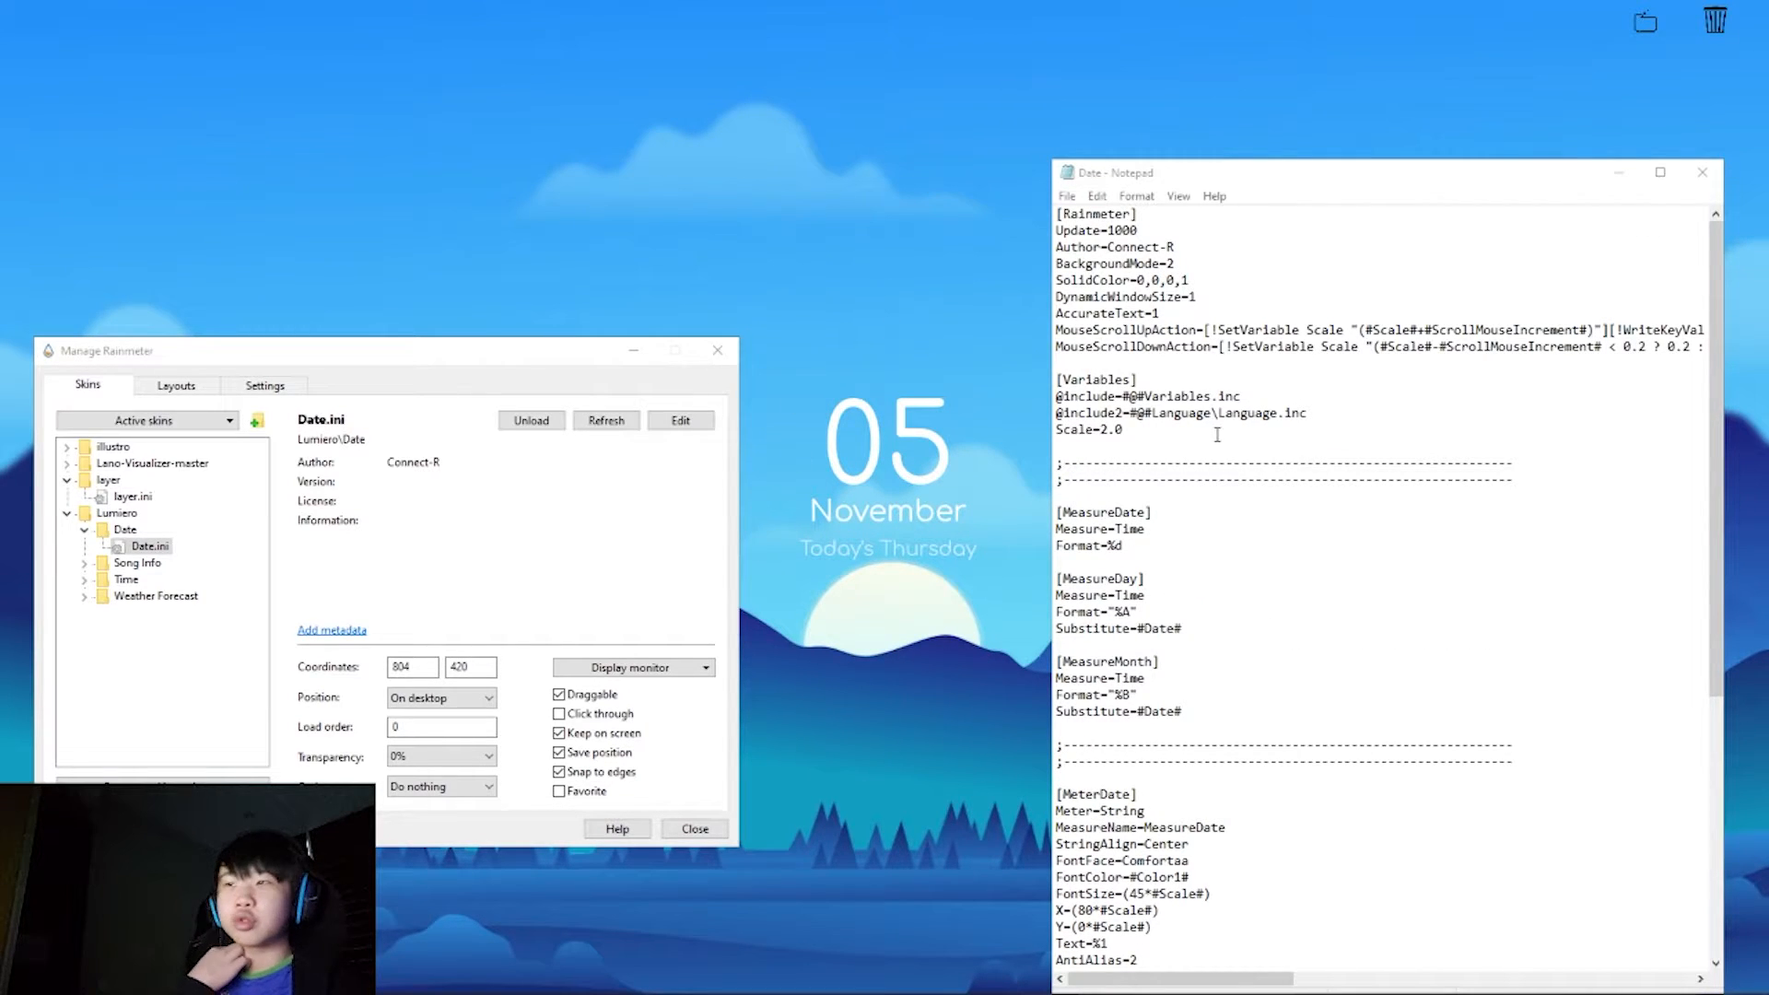
click(1102, 432)
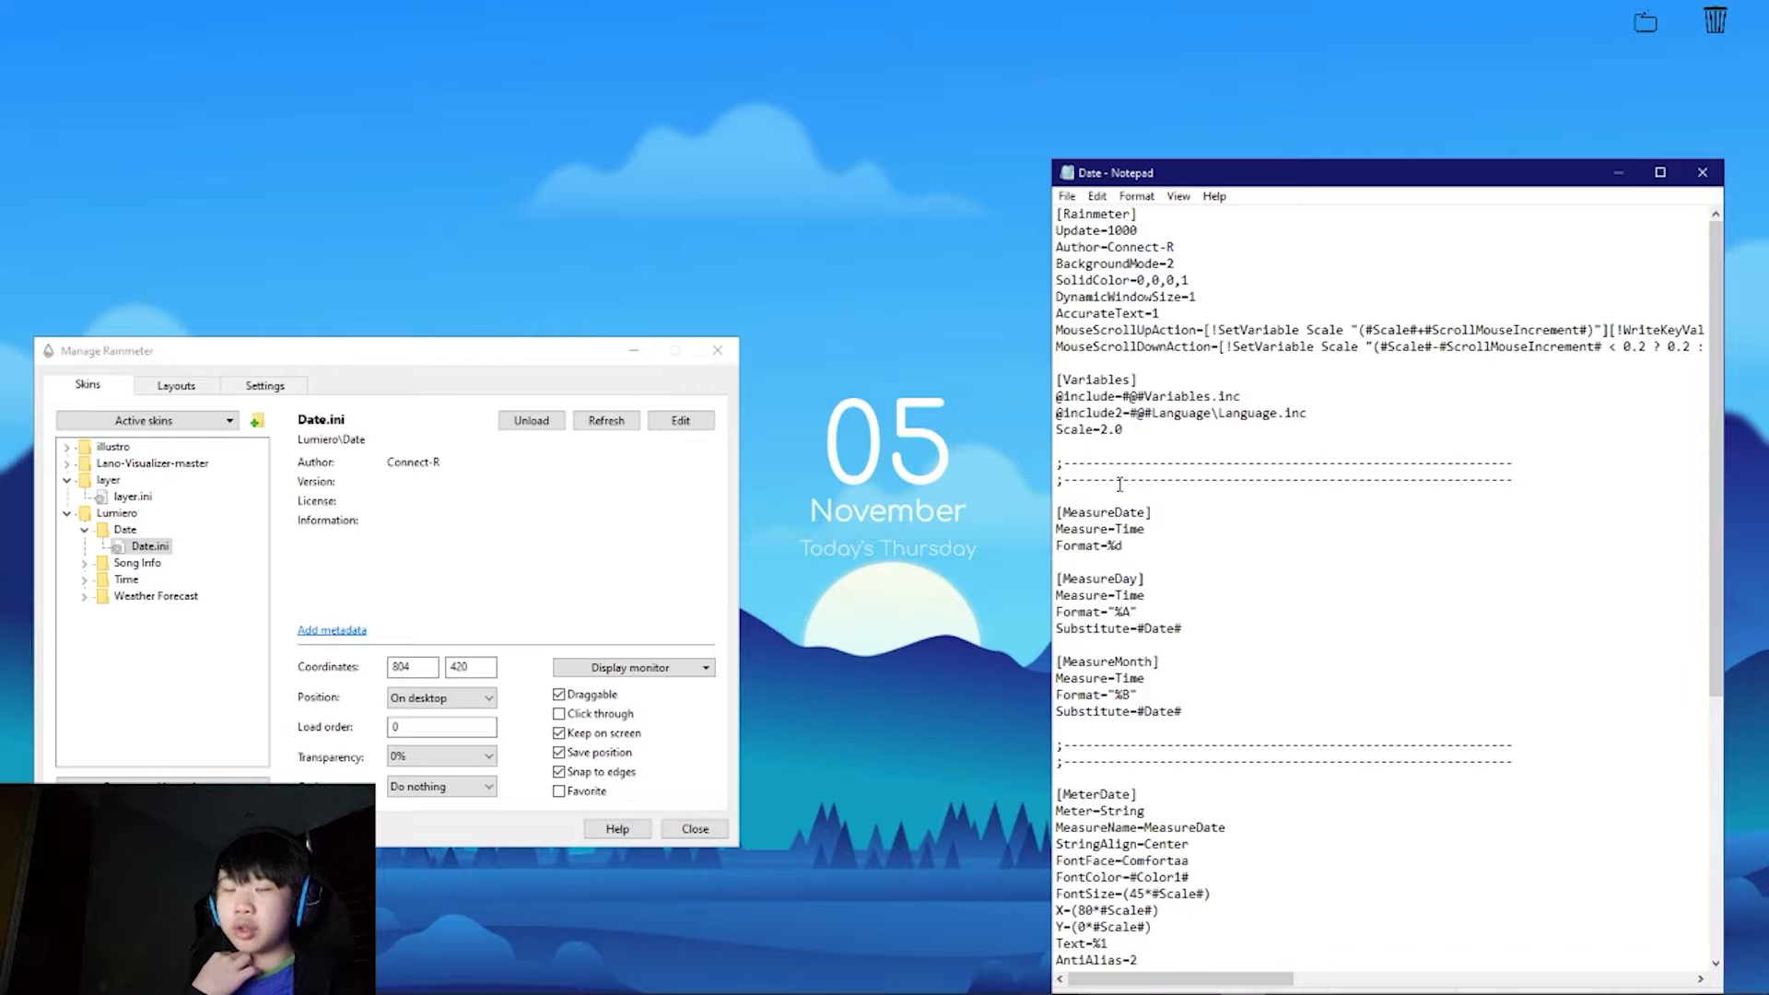
key(BackSpace)
text(3)
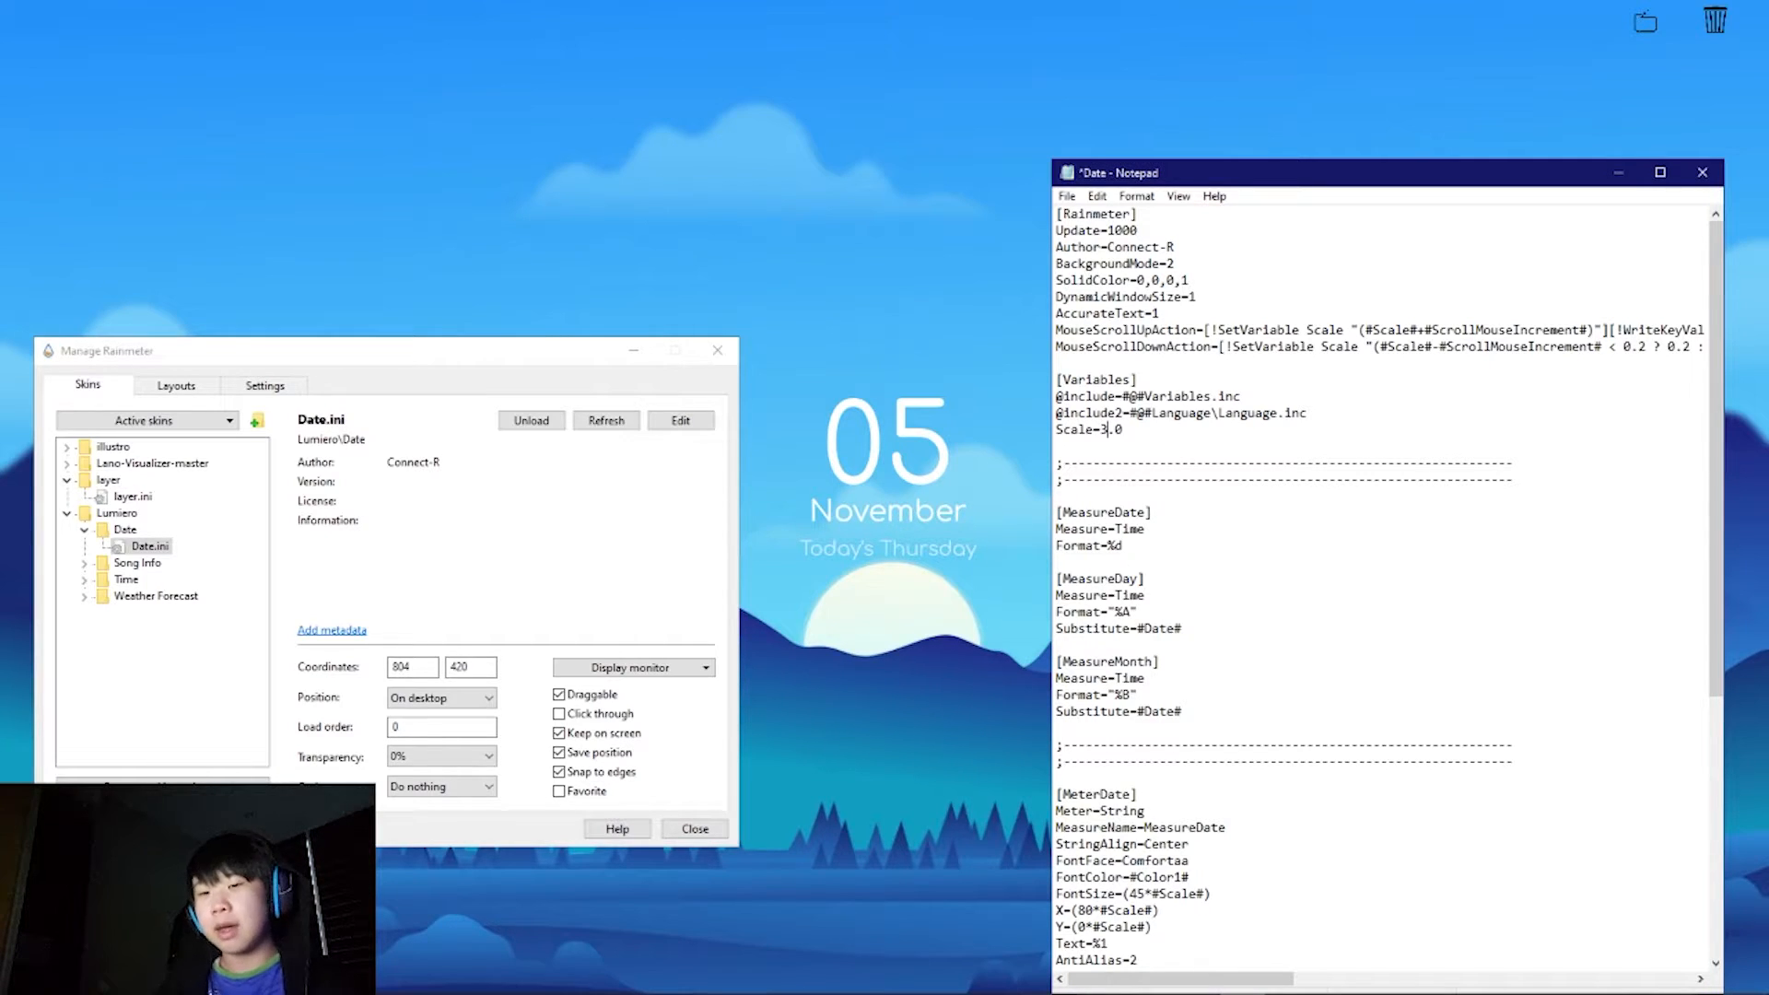
key(ctrl+s)
right_click(935, 452)
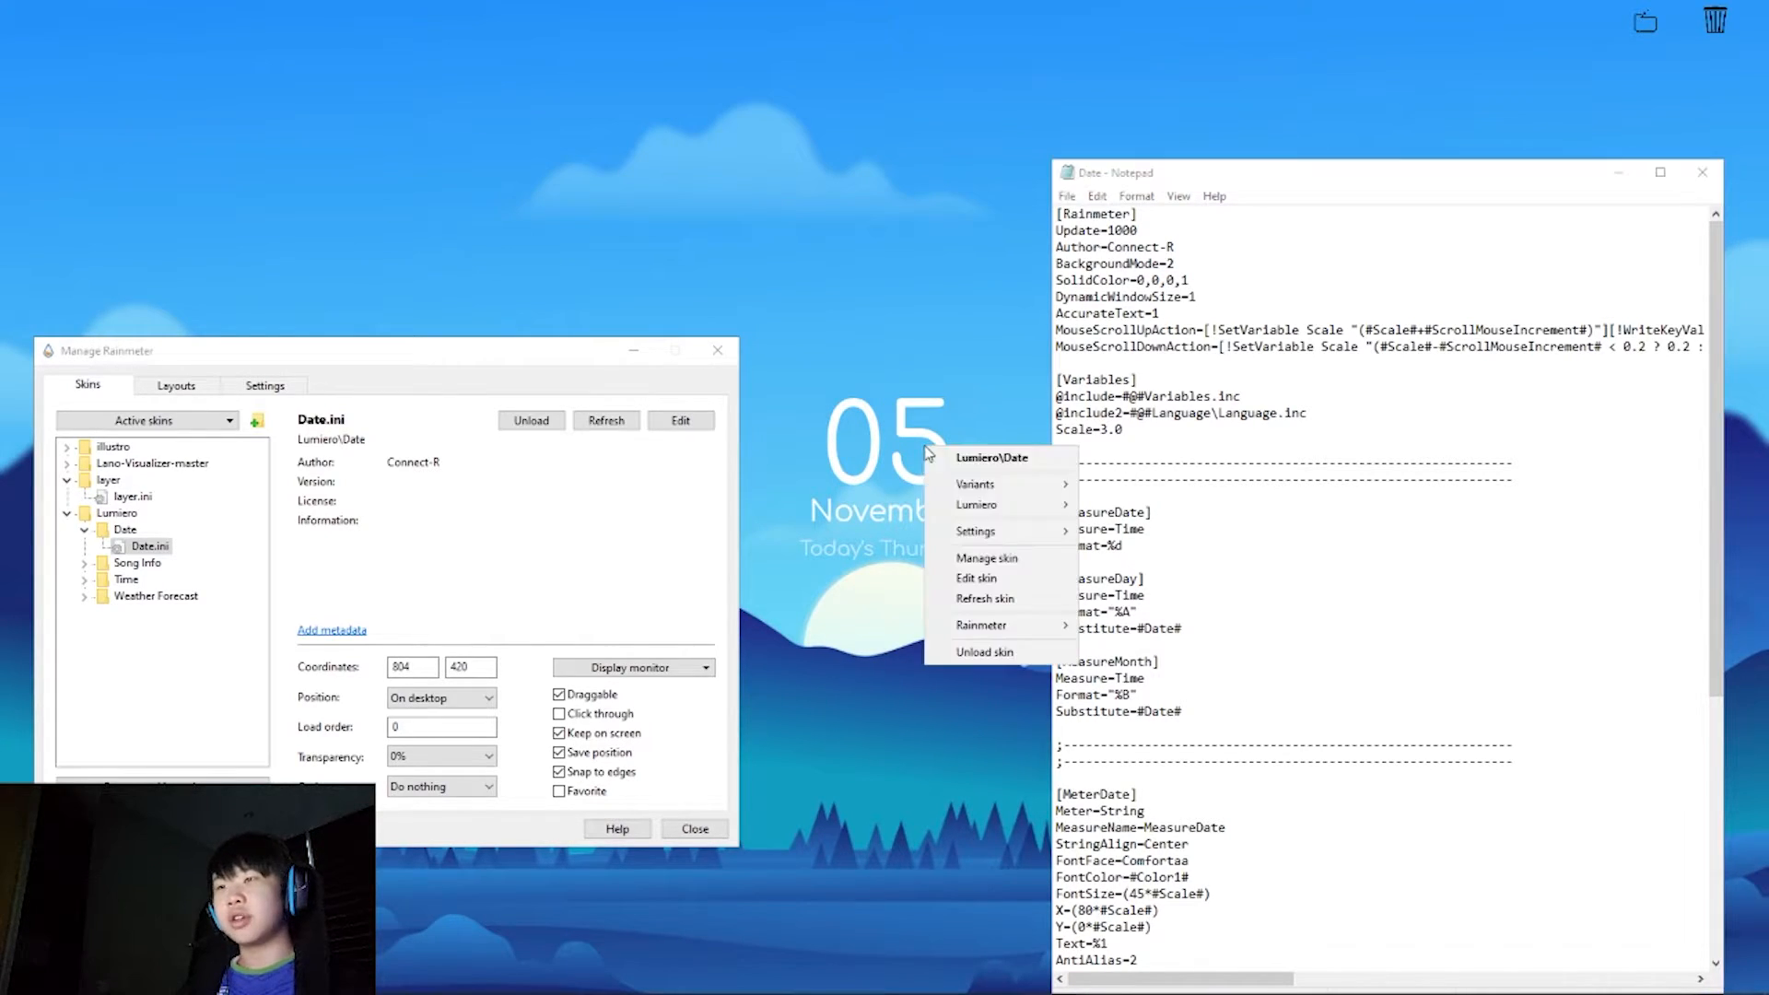
click(1002, 599)
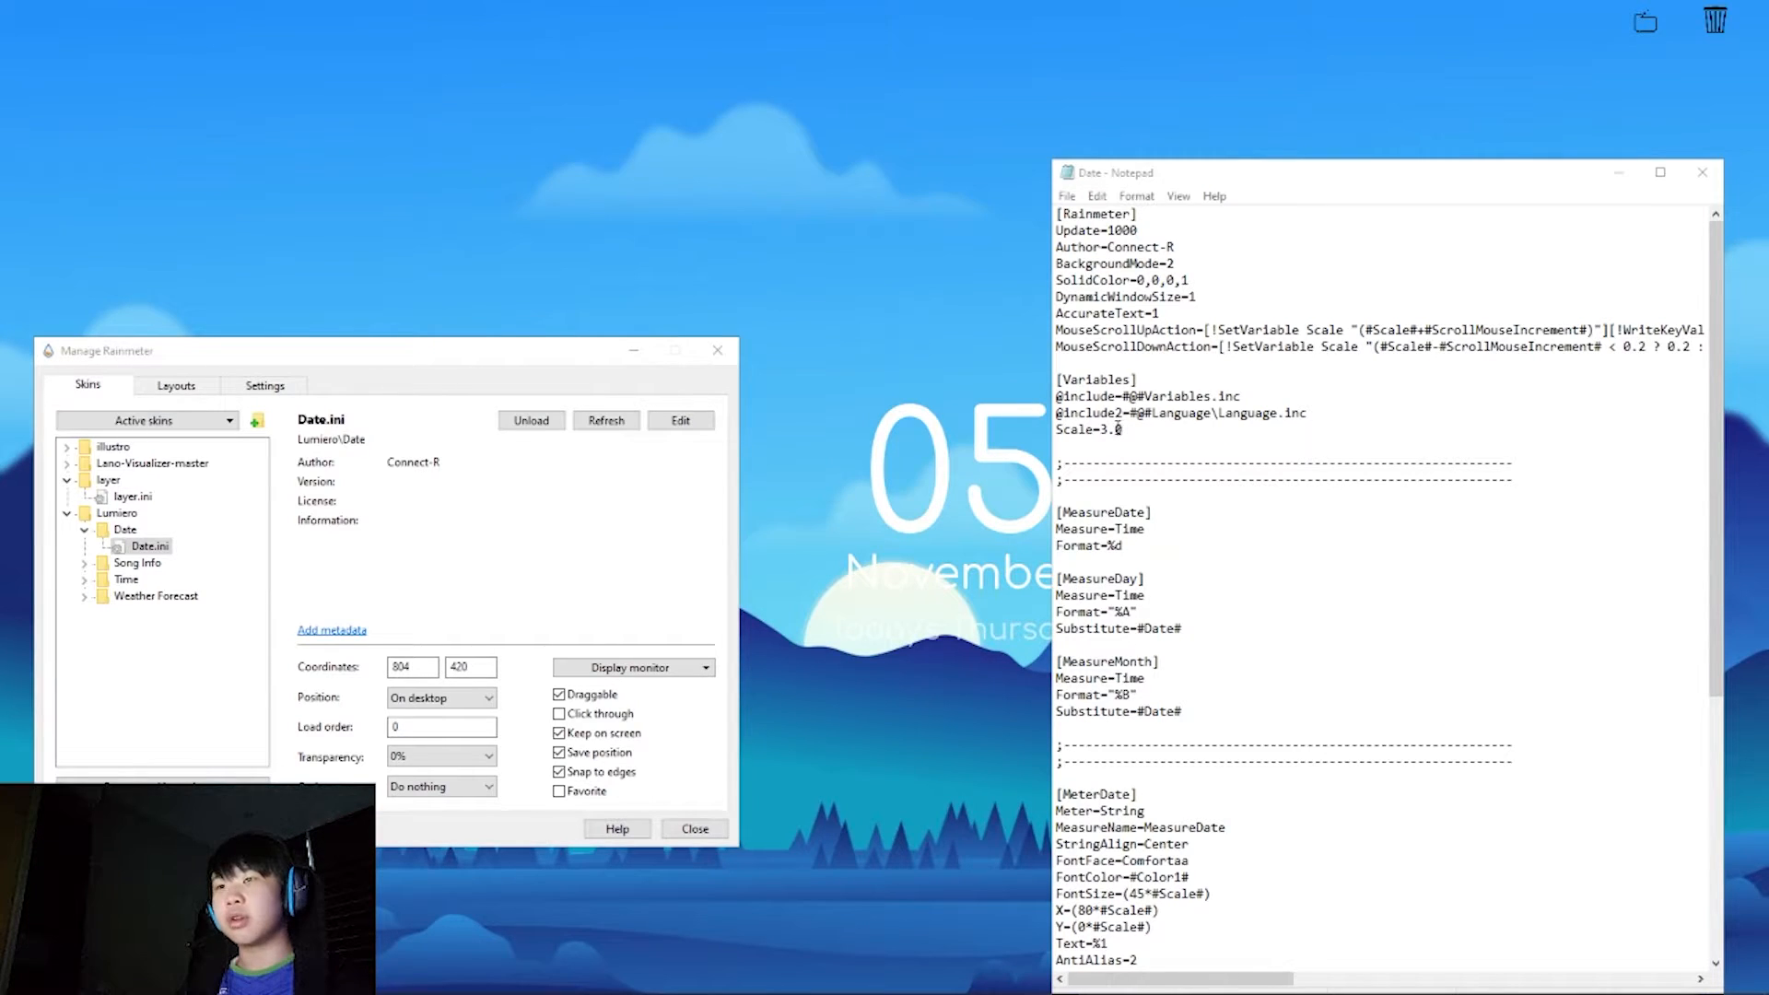
Step: Set Scale in the [Variables] section to 1.6, save the Date file and refresh the skin on the desktop
click(1117, 429)
key(BackSpace)
text(1)
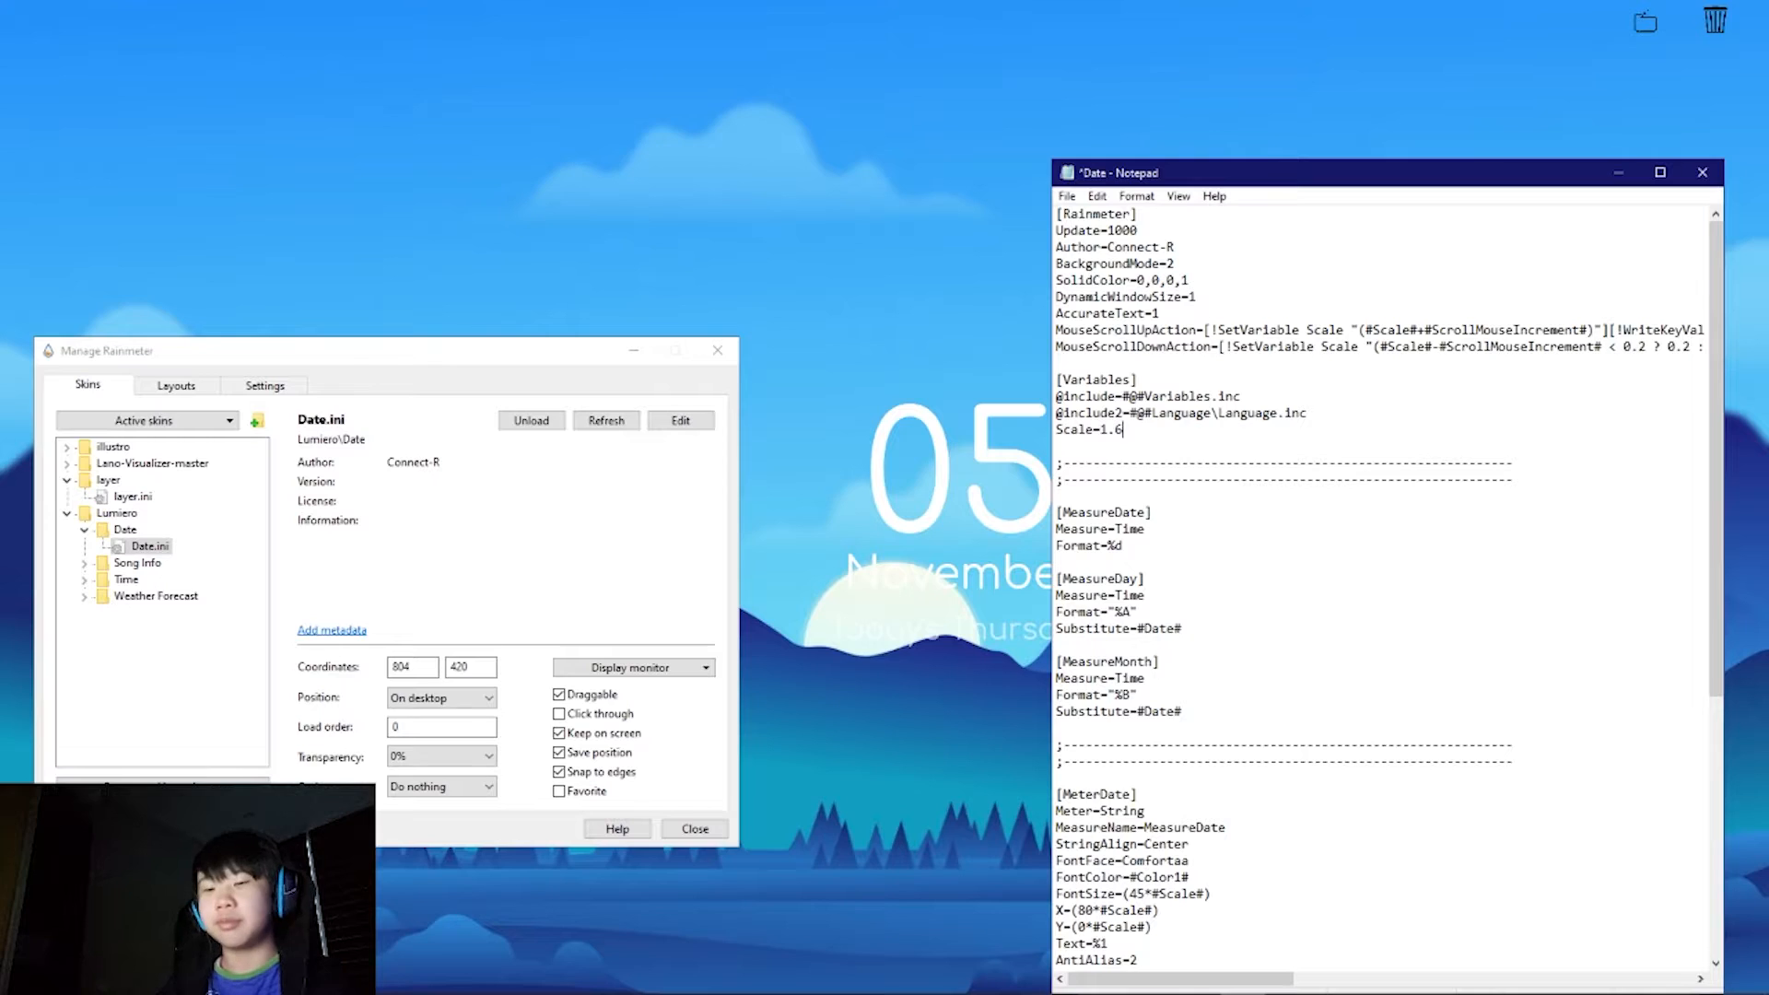
right_click(921, 390)
right_click(855, 493)
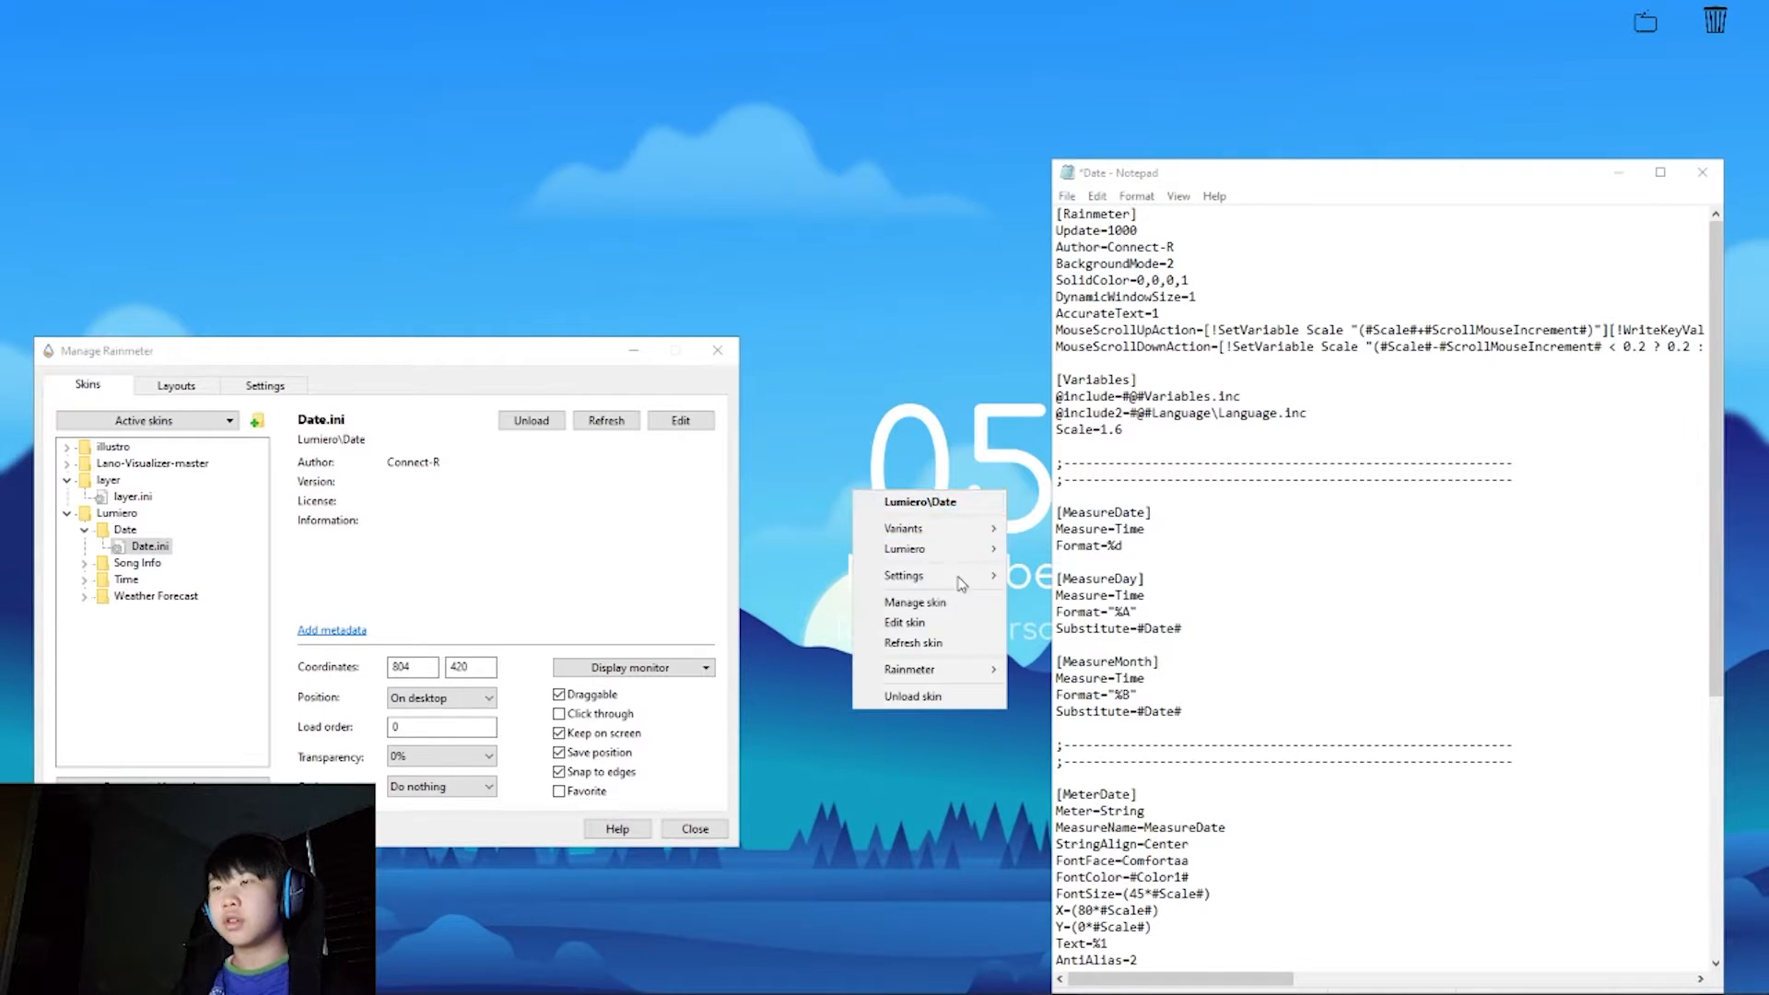
click(912, 642)
right_click(950, 501)
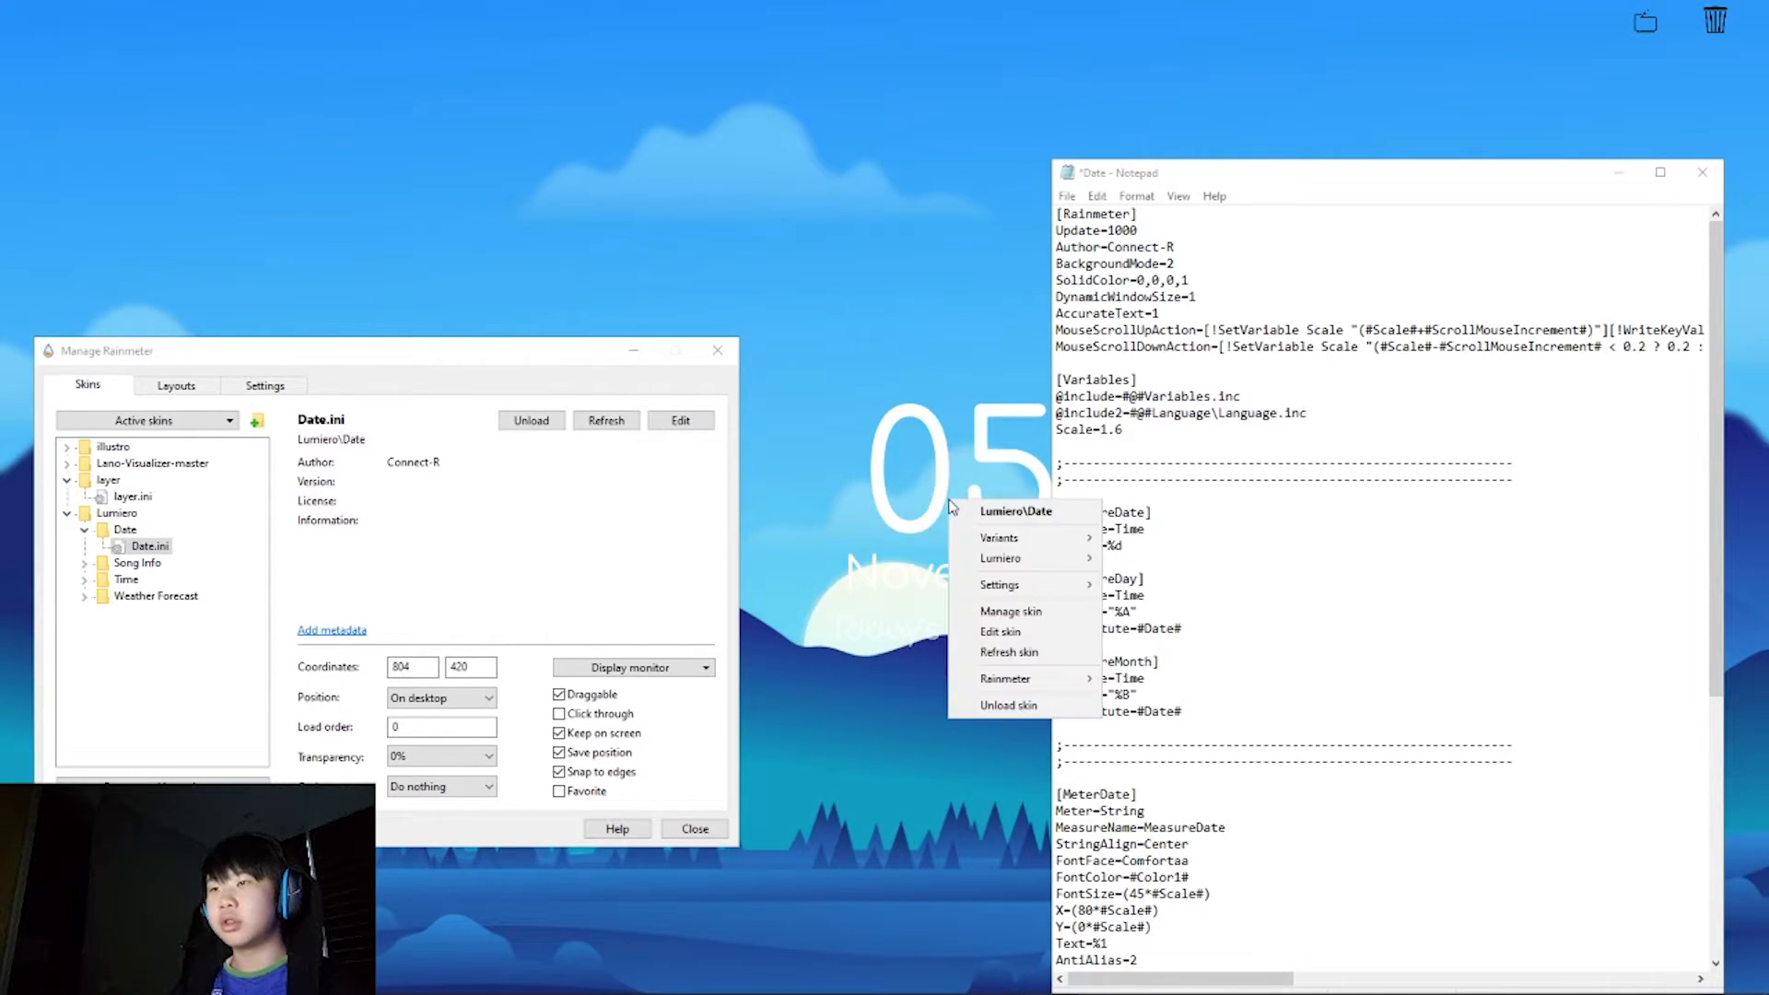
click(995, 652)
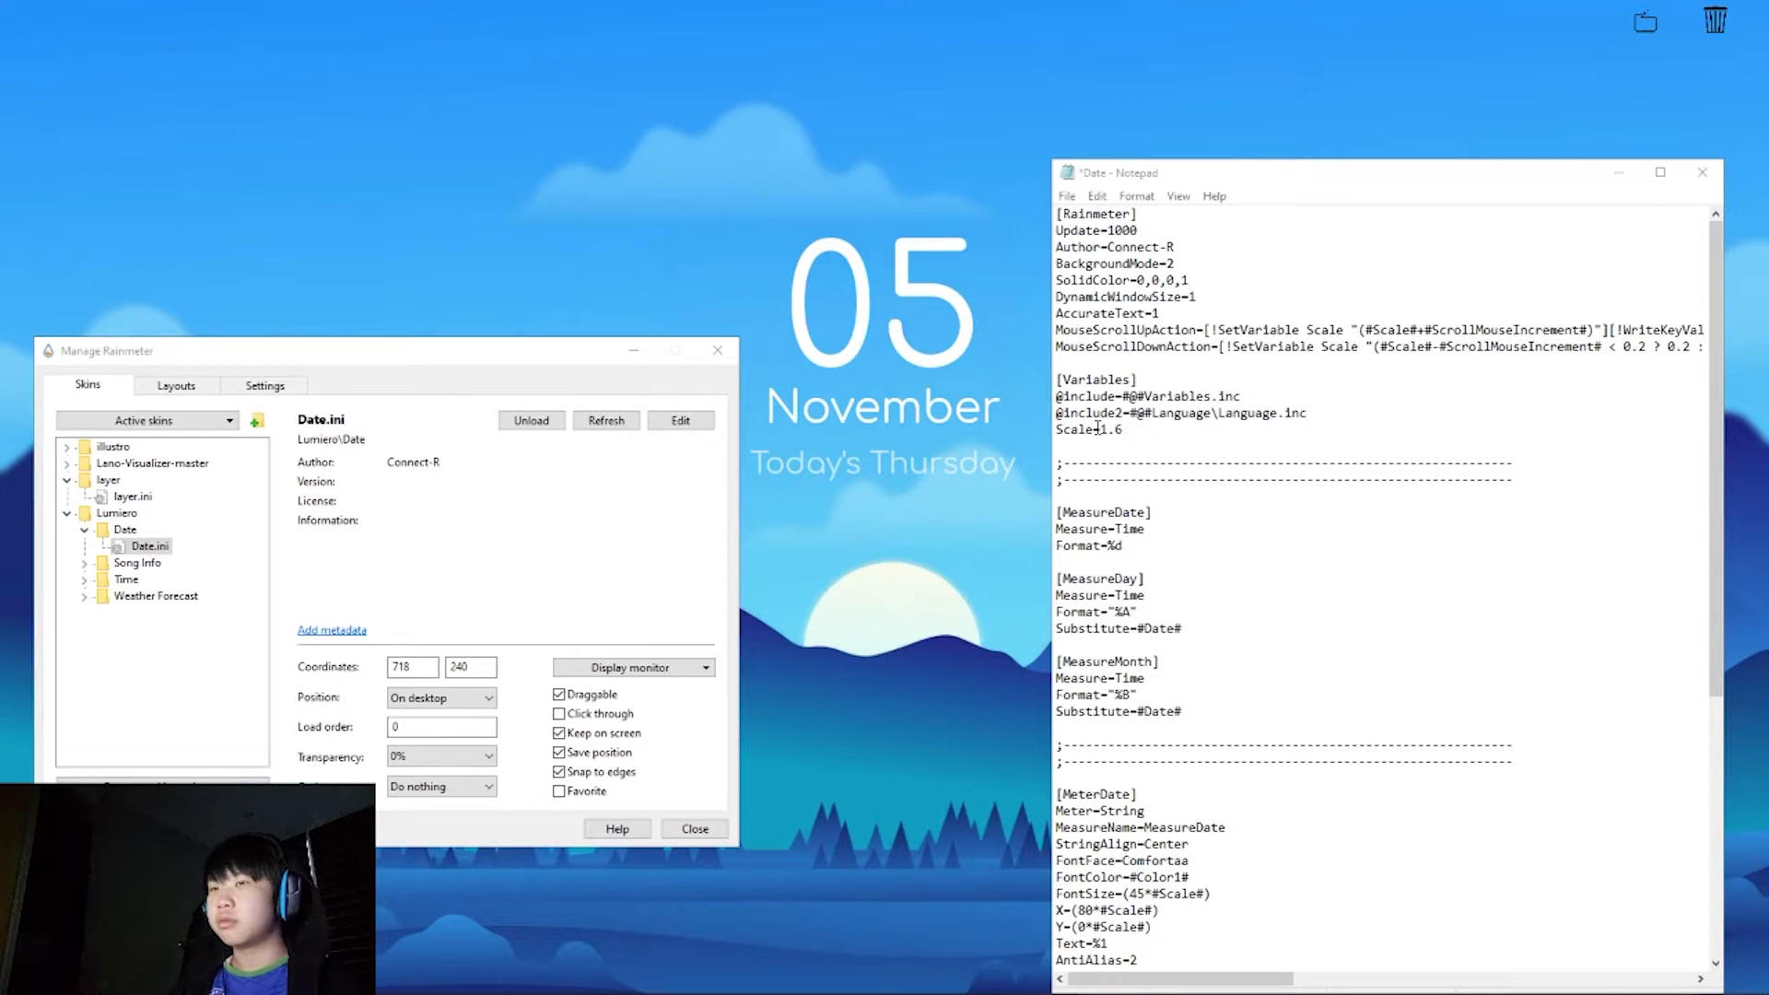
click(1335, 512)
key(ctrl+s)
right_click(938, 402)
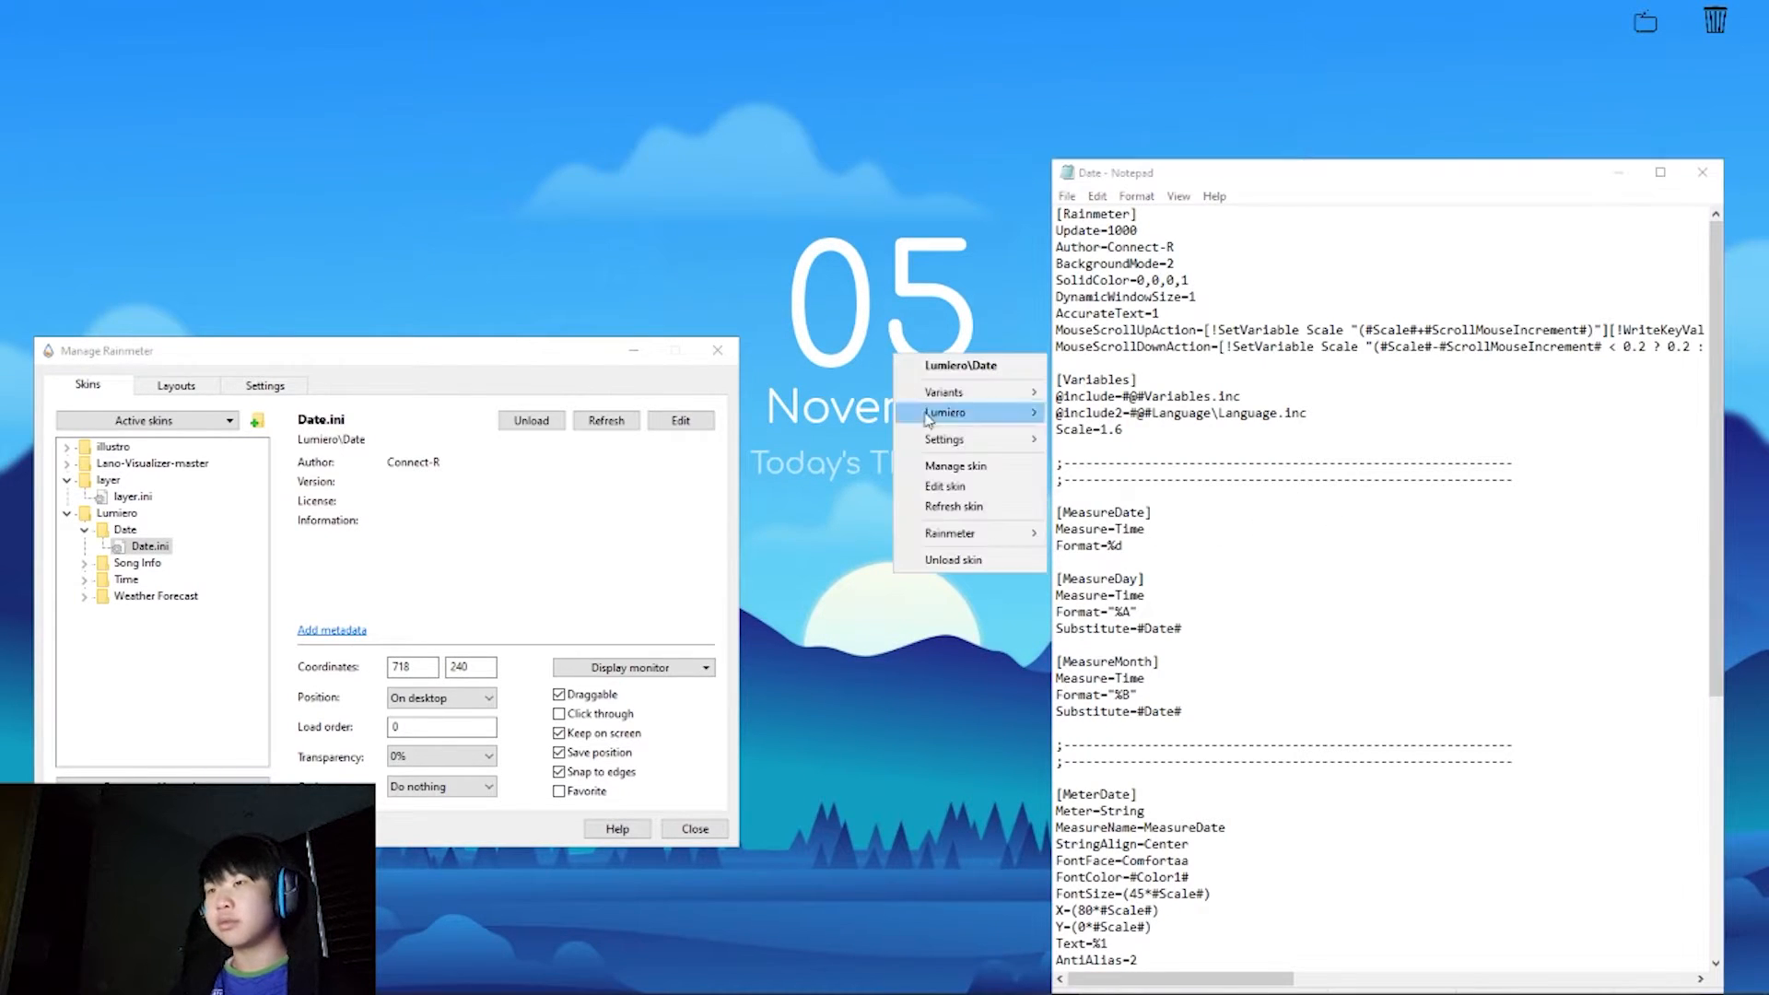
click(1005, 504)
Step: Move the Date skin to about 844, 456, just above the wallpaper's sun, and close the Date file
drag(769, 265, 881, 461)
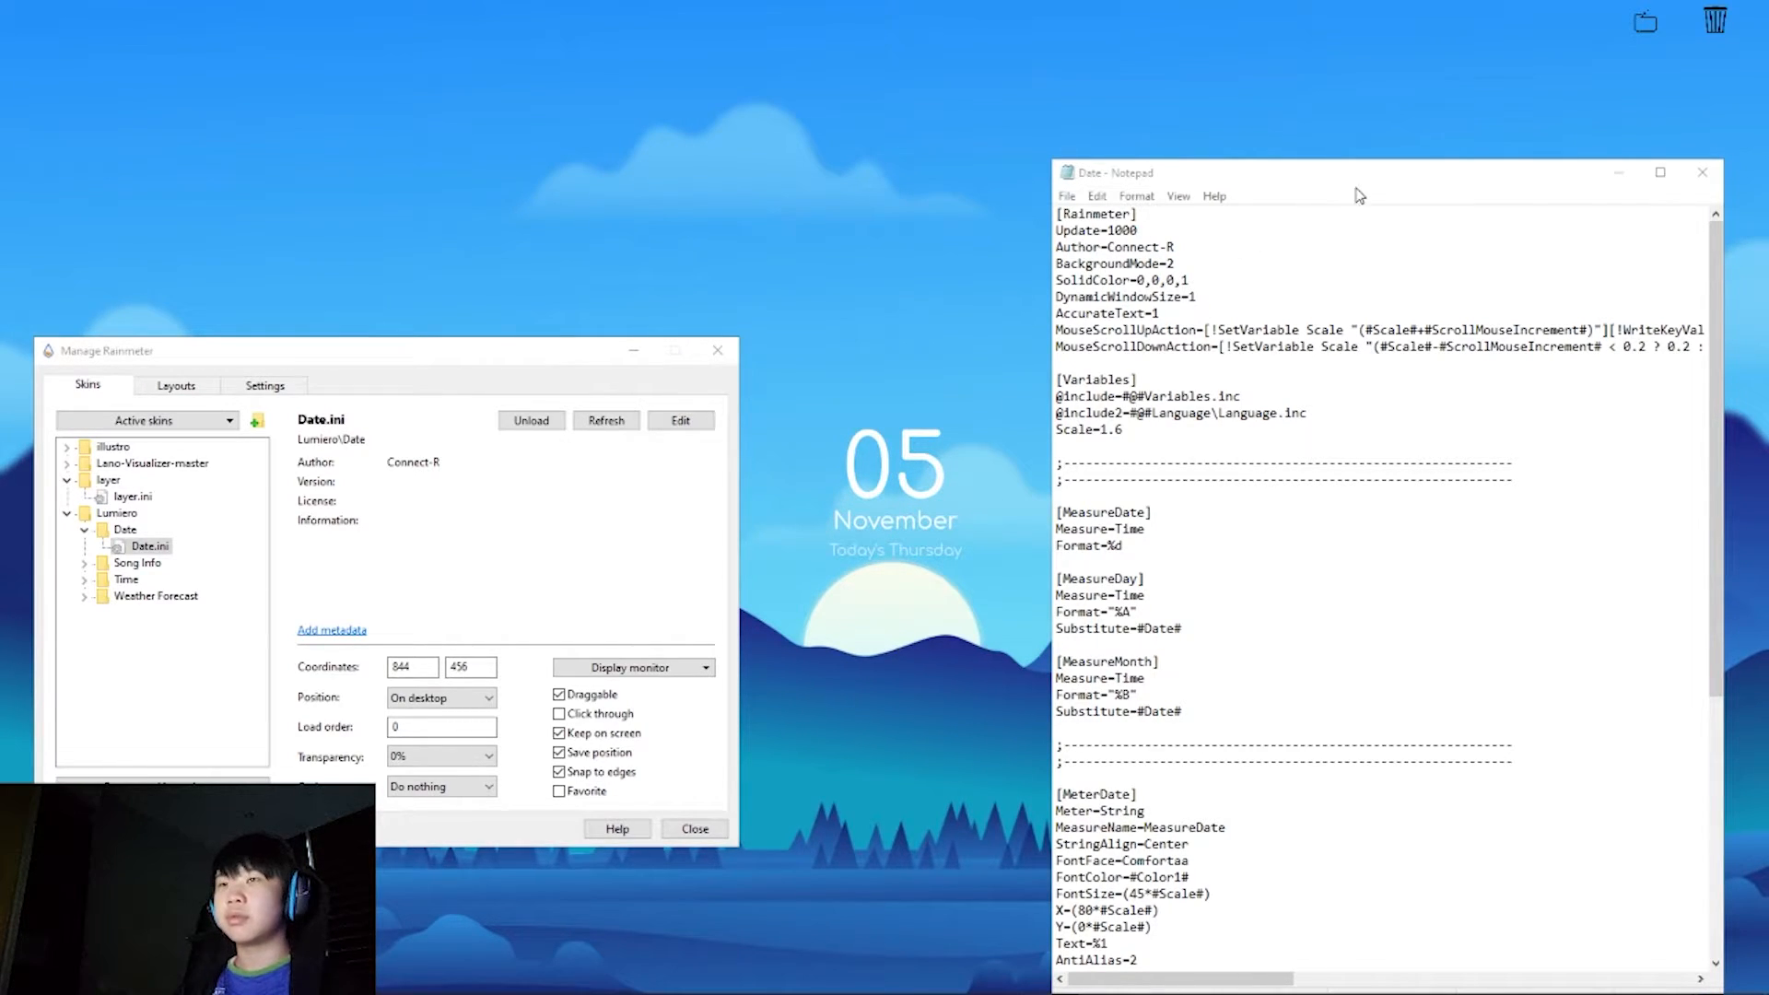
click(1703, 172)
Step: Load the Lumiero Song Info.ini skin and set its position to On desktop
drag(413, 343, 979, 373)
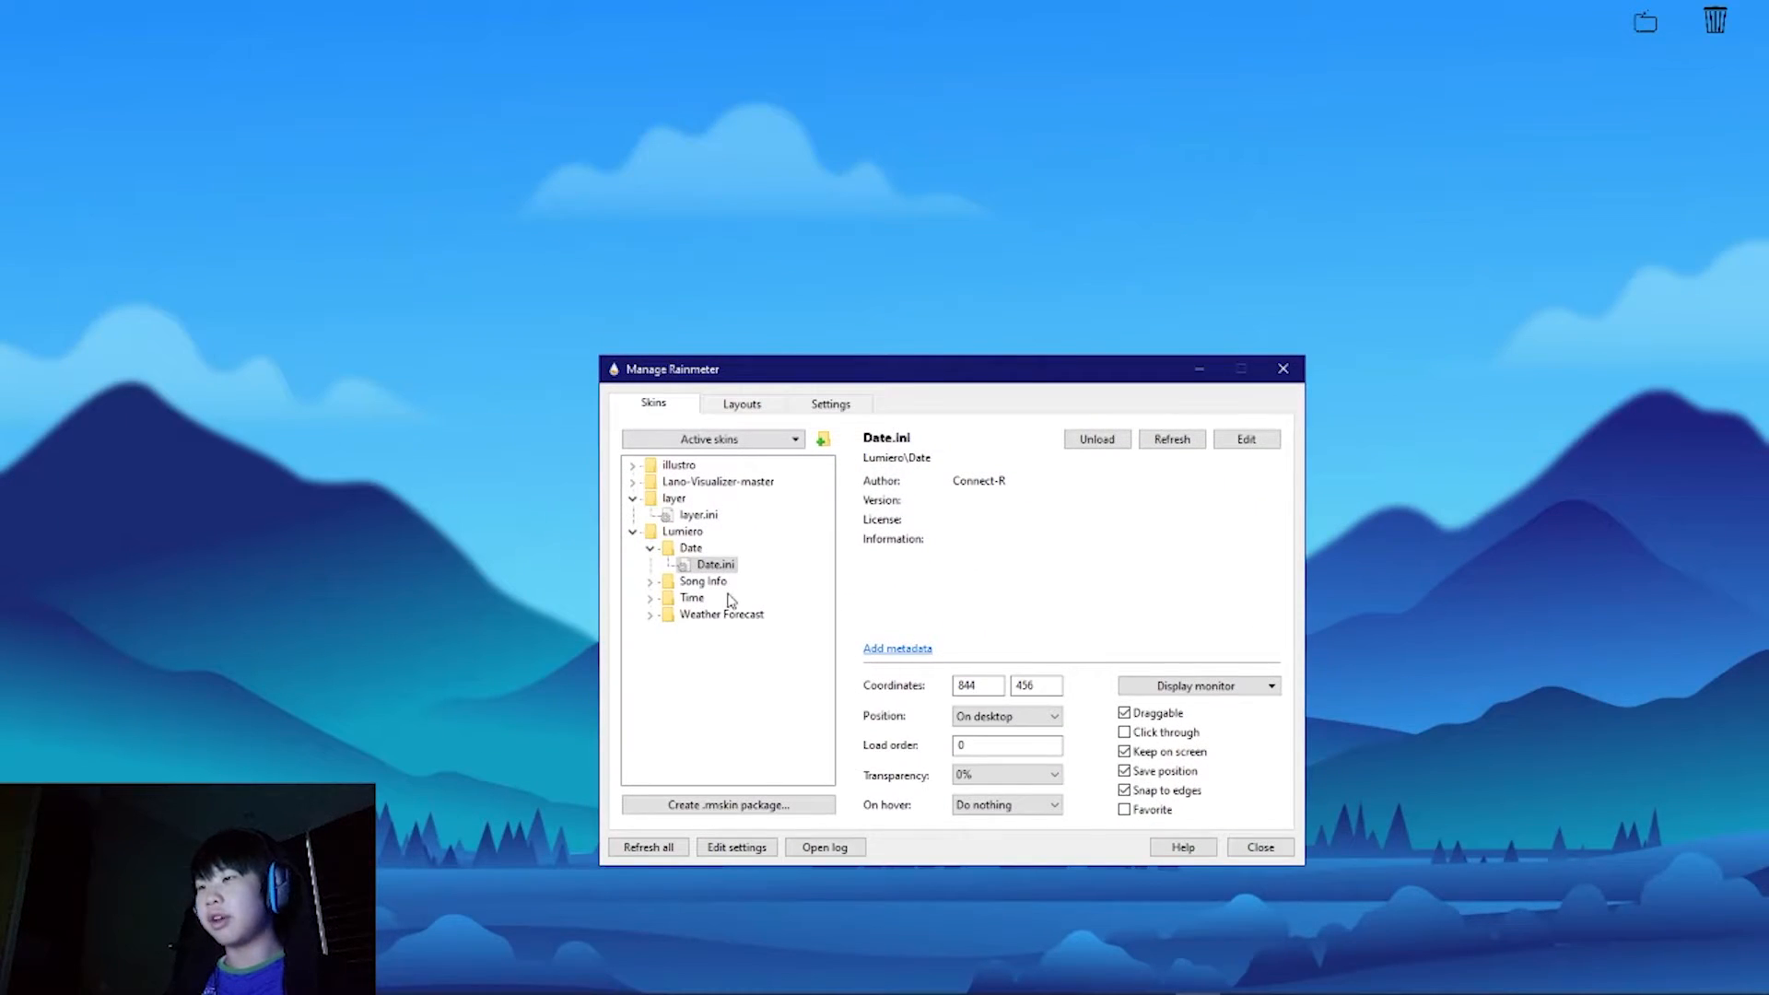
click(650, 581)
click(702, 598)
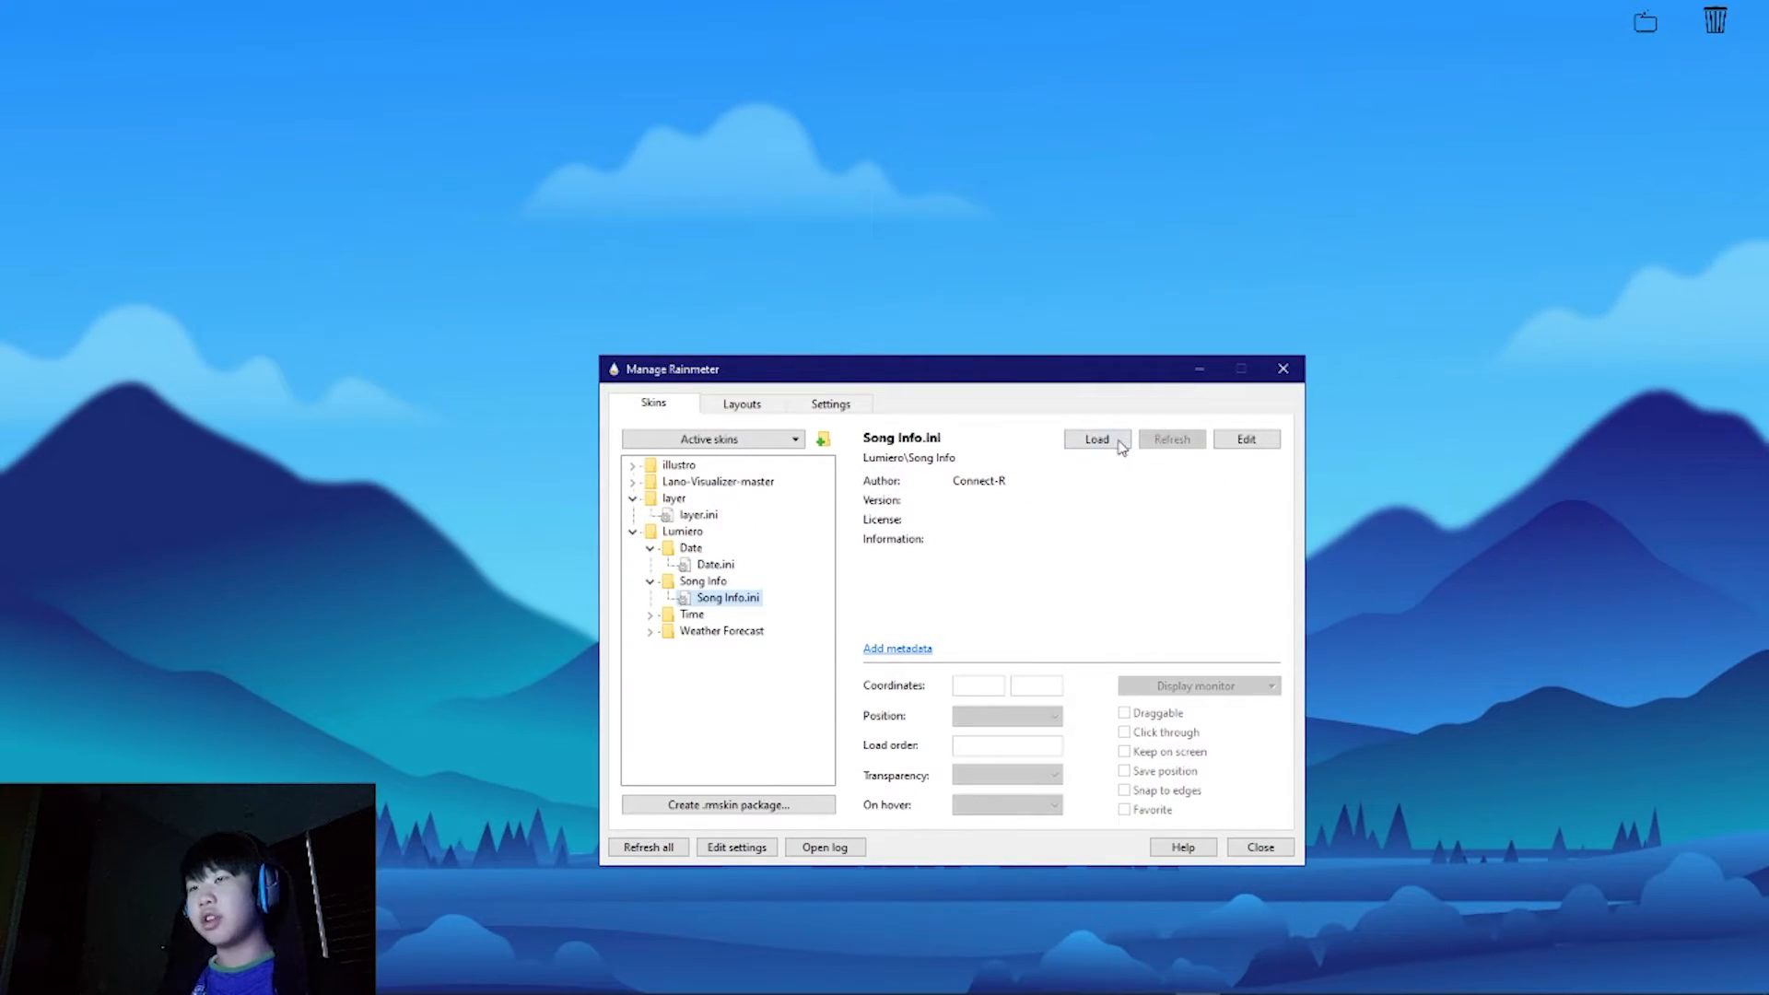
click(1108, 446)
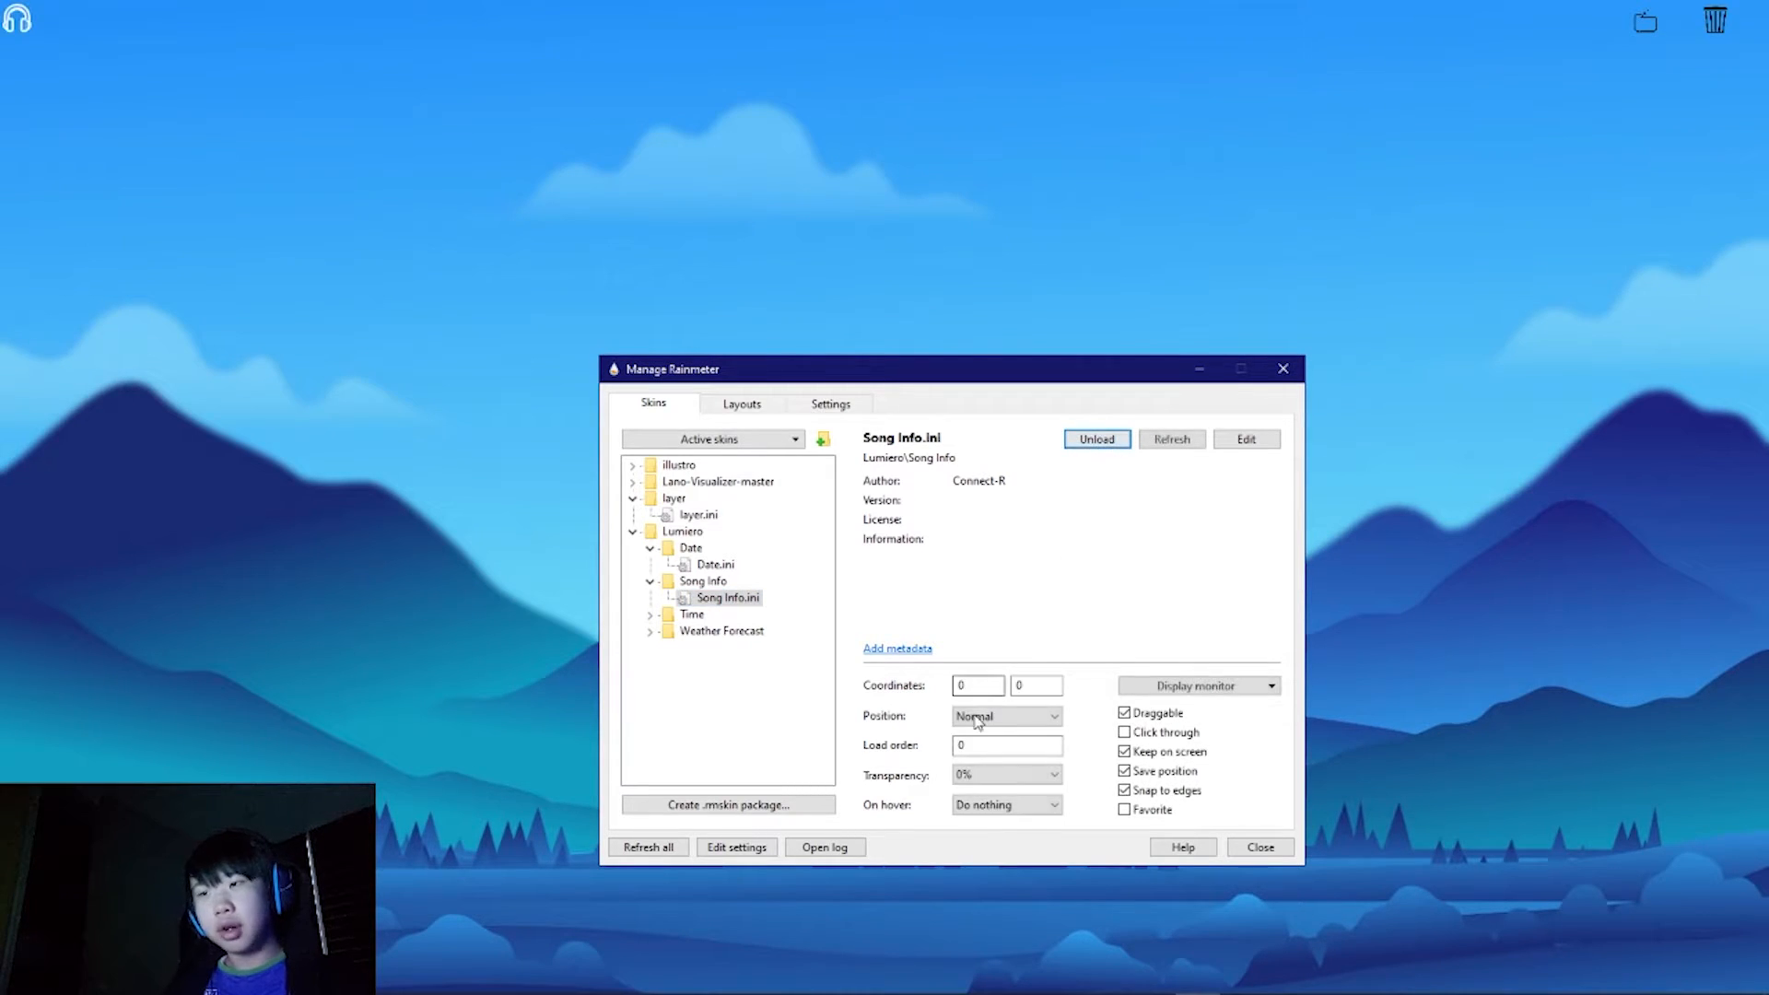
click(1032, 775)
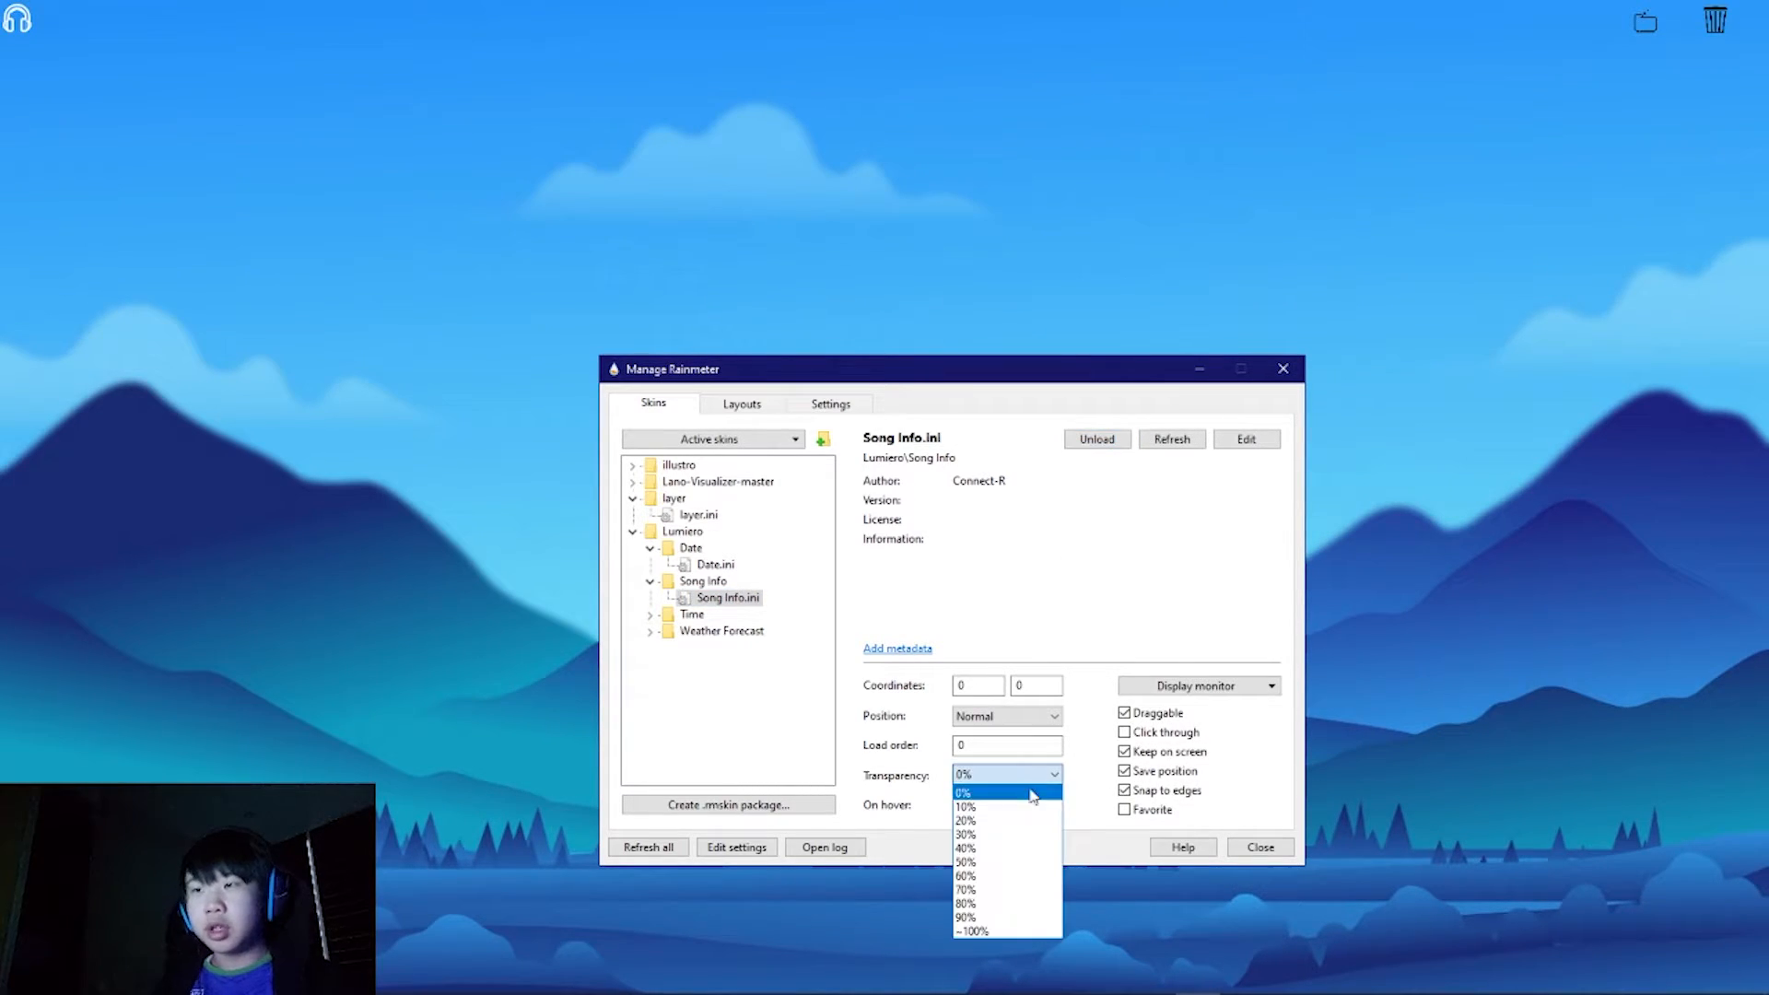
click(917, 823)
click(1014, 719)
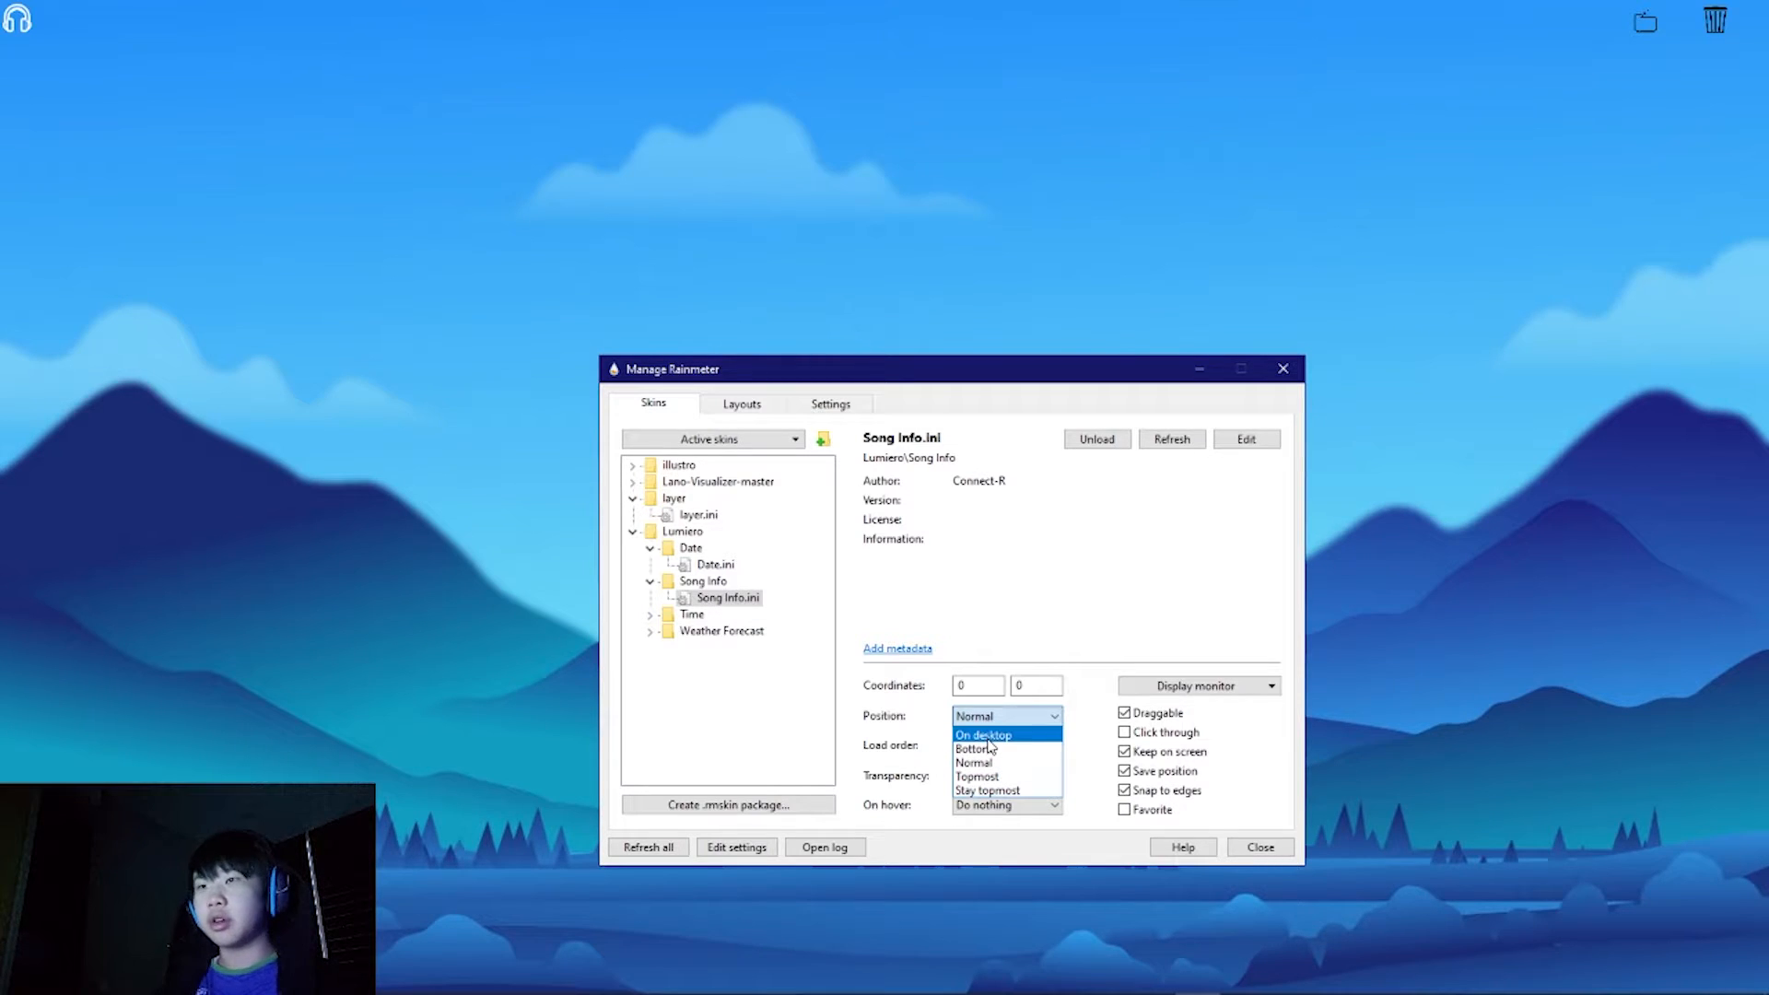
click(1012, 735)
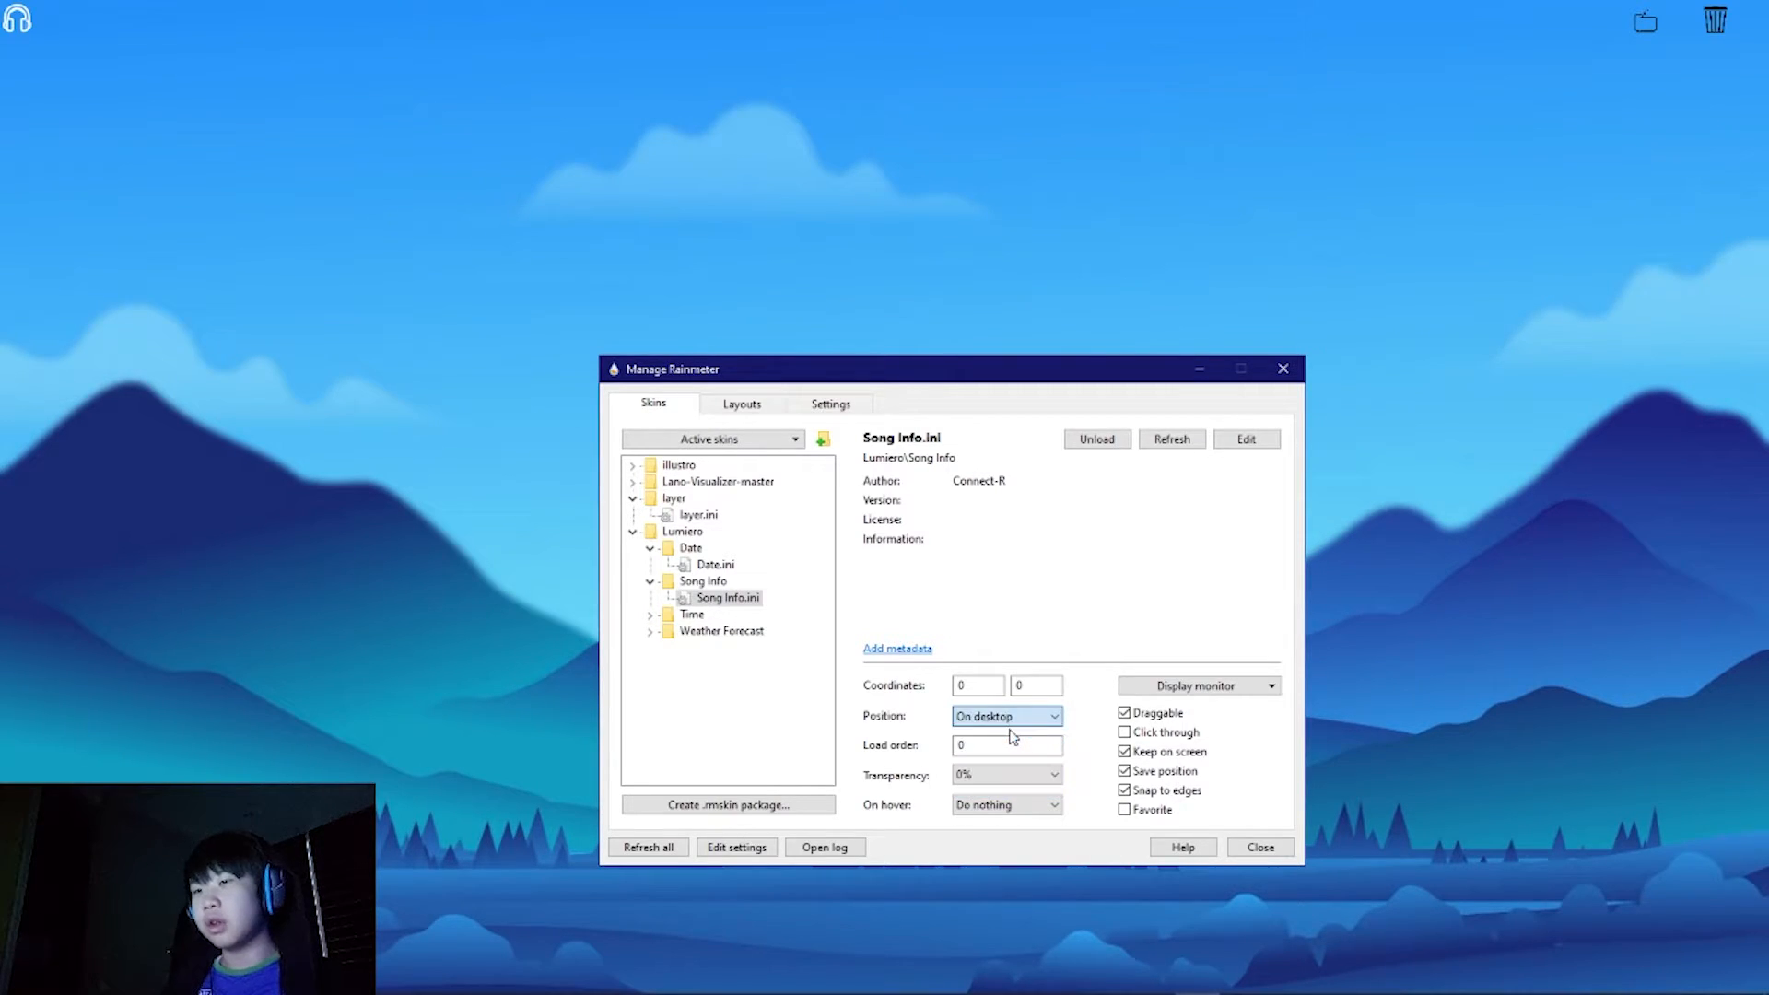
Step: Move the Song Info headphones icon down along the desktop's left edge, clear of the Rainmeter manager
drag(1066, 367, 861, 360)
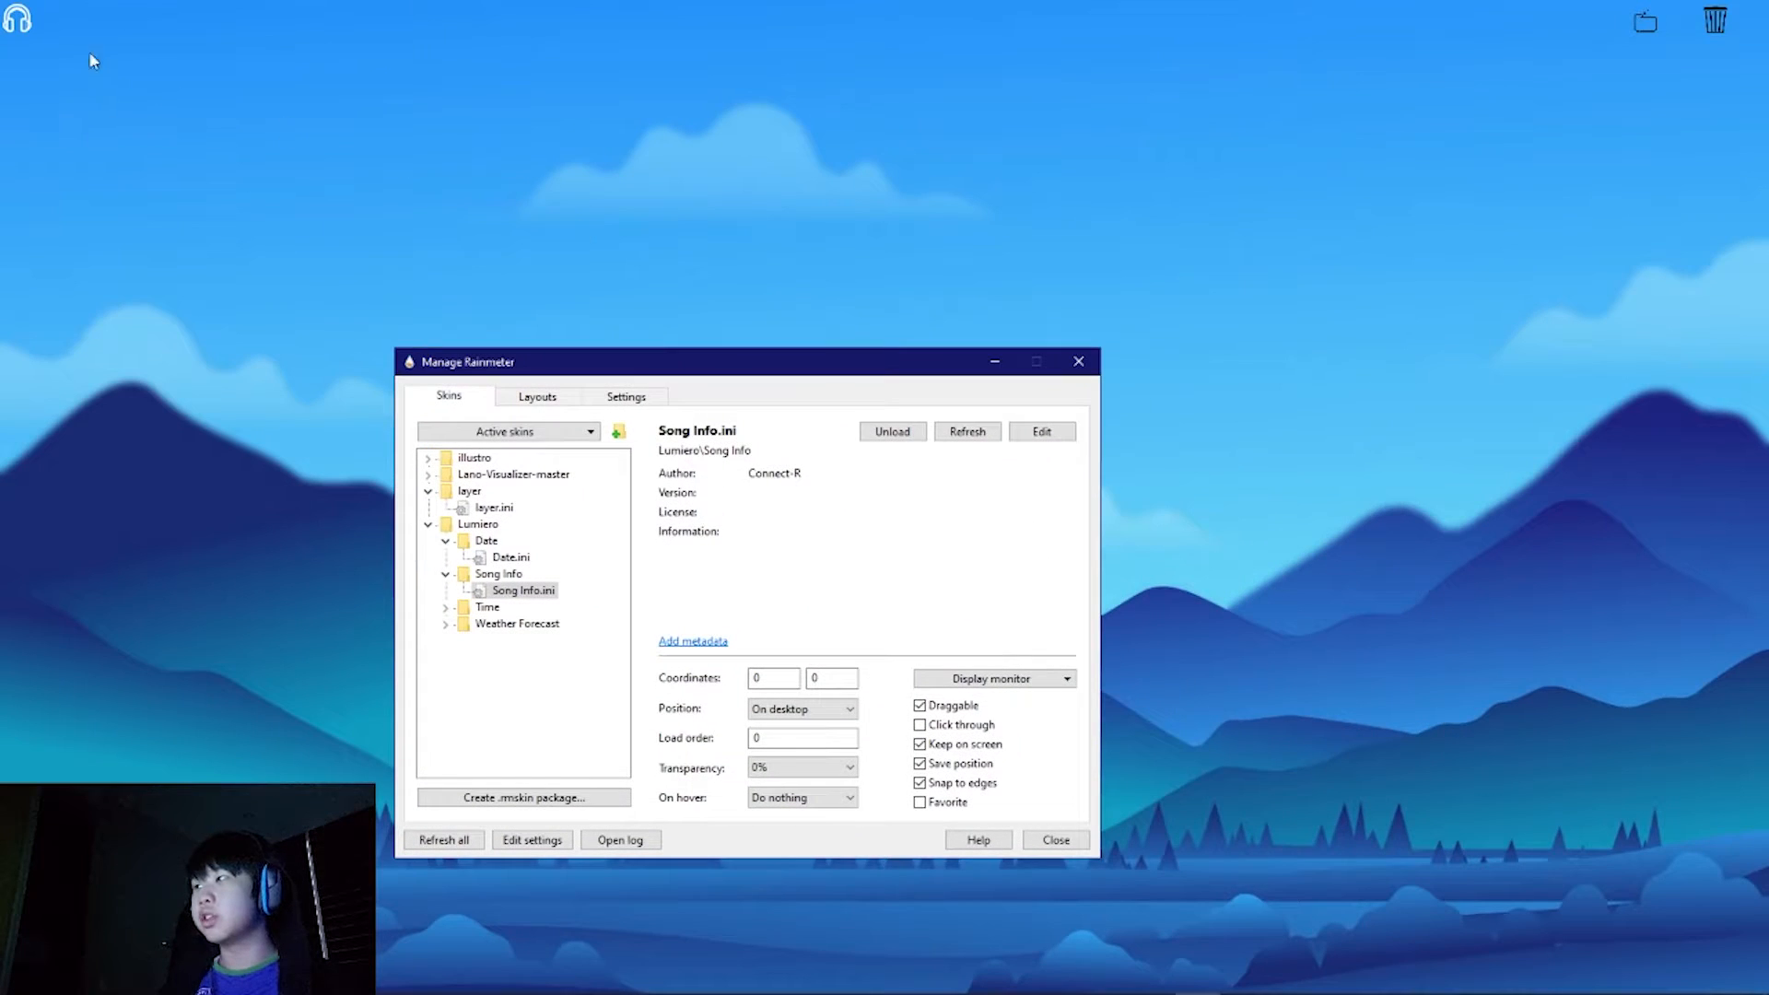
drag(23, 31, 82, 357)
mouse_move(63, 769)
mouse_down()
mouse_move(33, 794)
mouse_move(18, 746)
mouse_move(30, 759)
mouse_up()
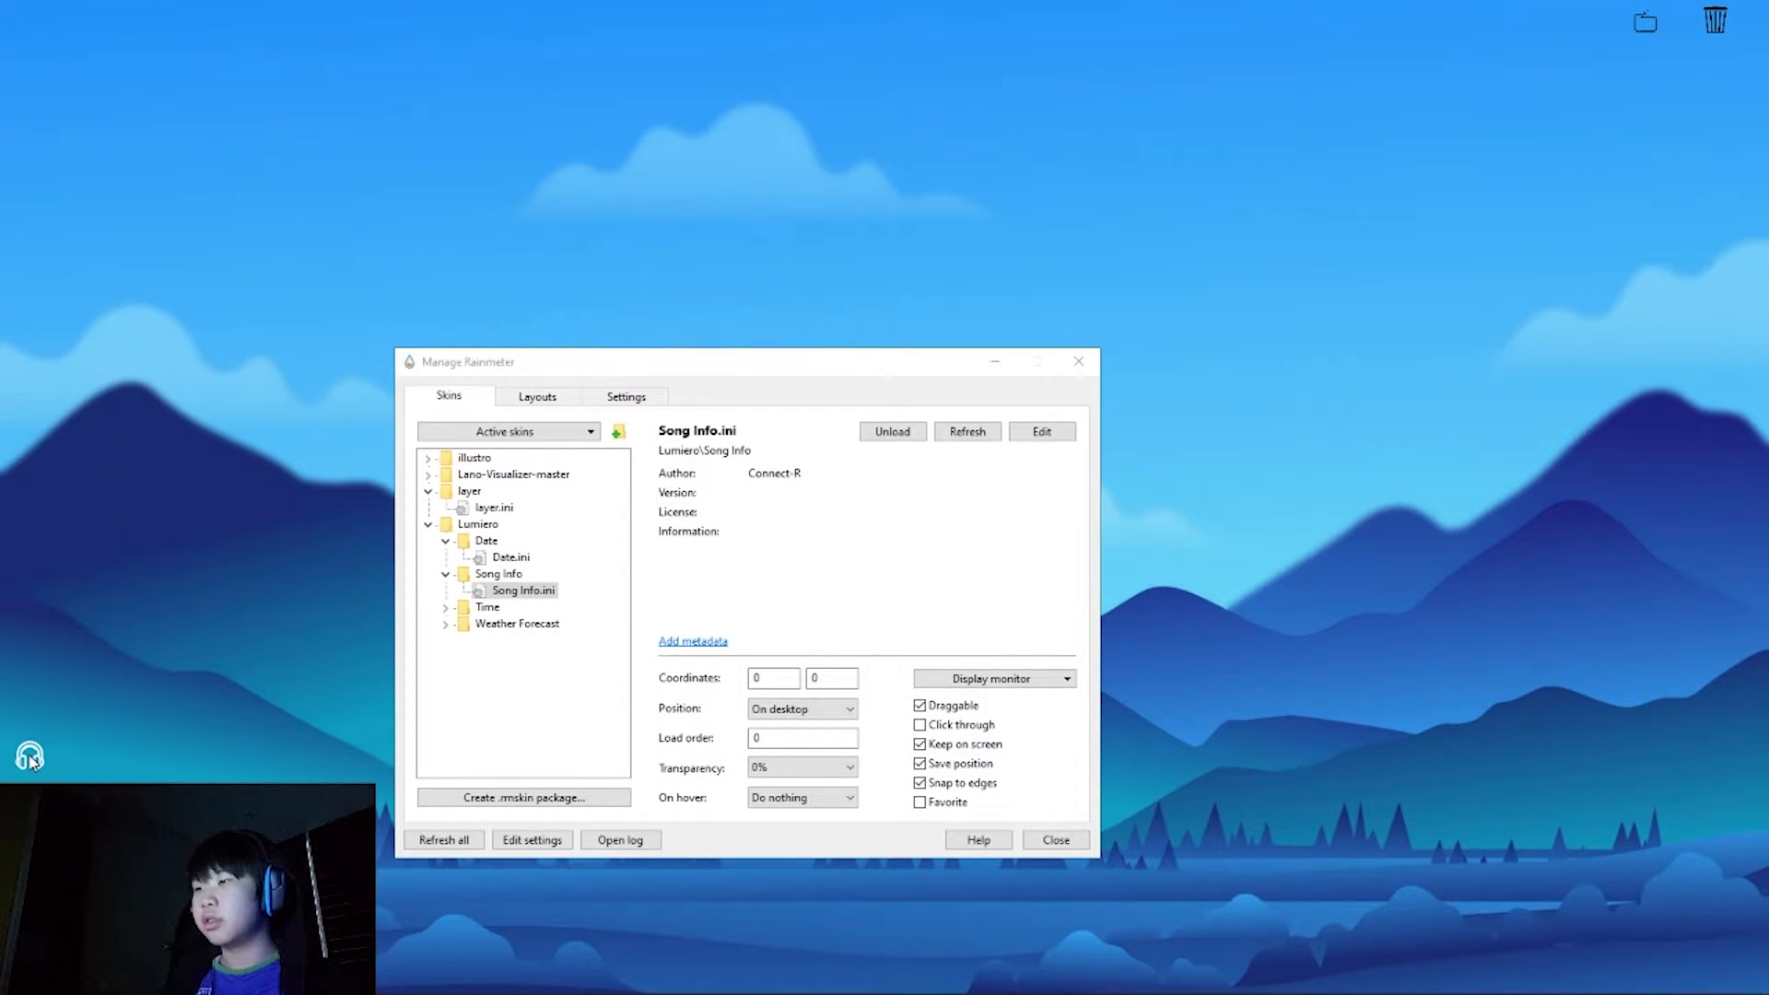
Step: Load the Lumiero Time.ini and Weather Forecast.ini skins
click(446, 607)
click(446, 640)
click(511, 624)
click(892, 431)
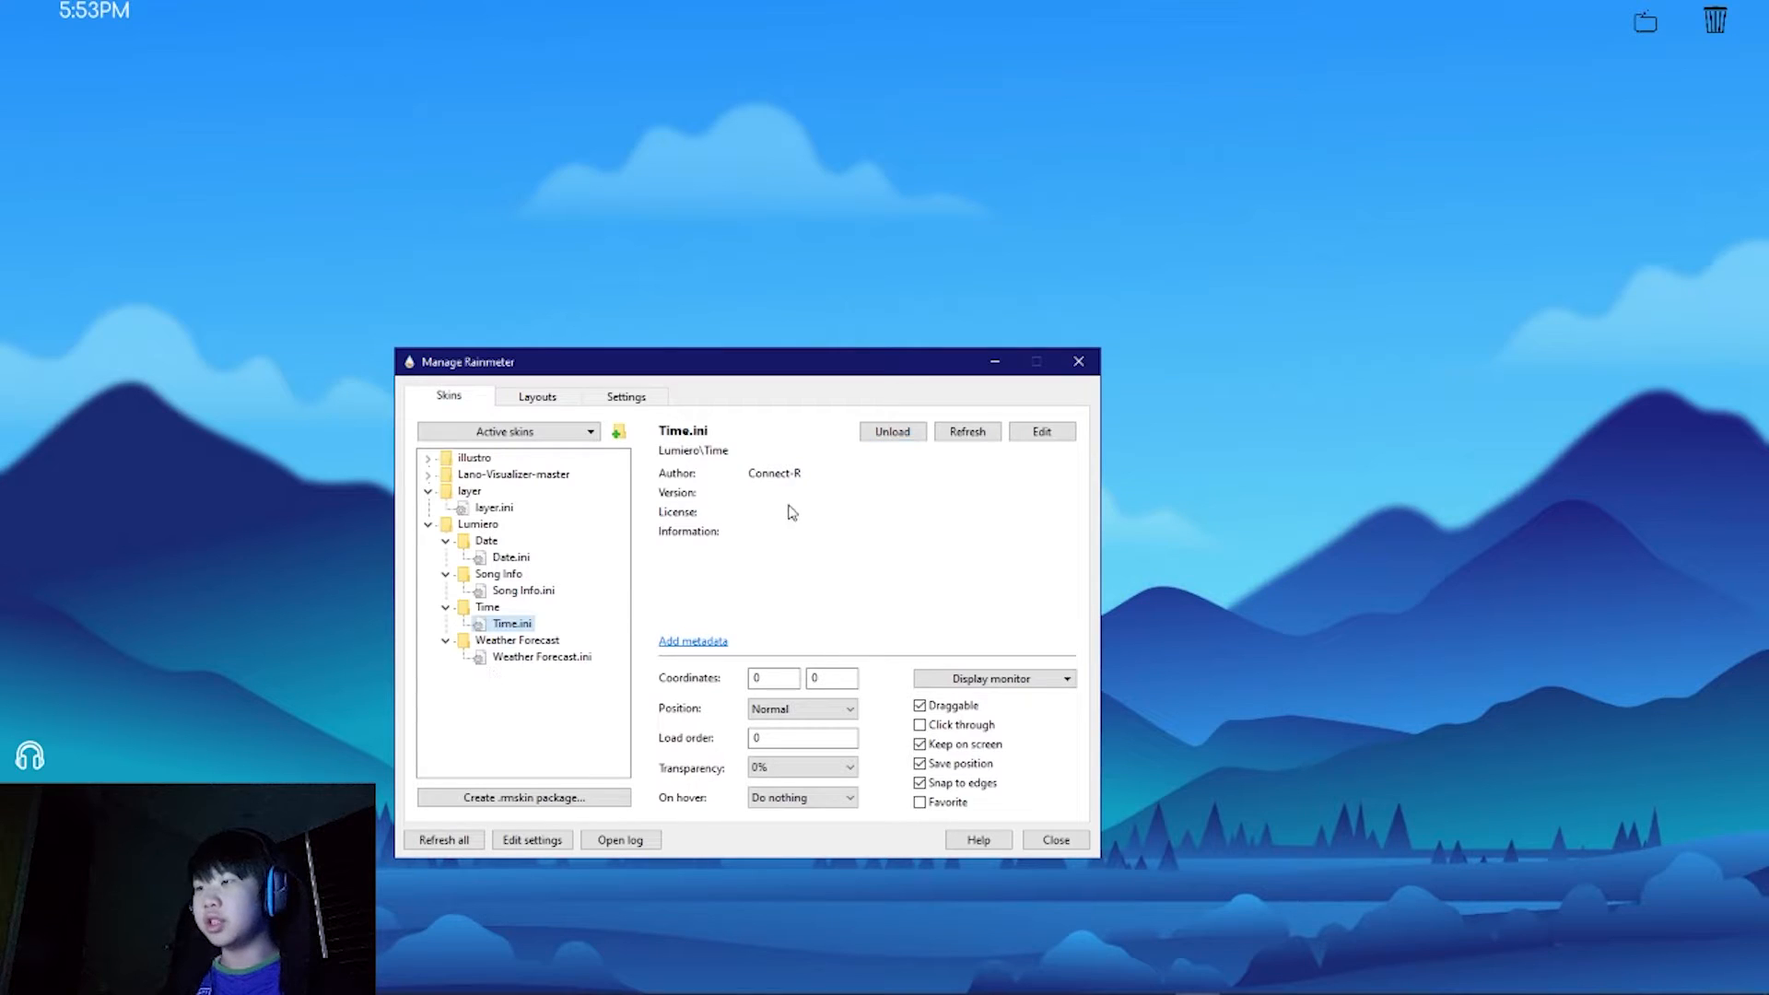
click(553, 656)
click(864, 431)
Step: Move the Rainmeter manager off the Date skin and turn off the skin's Draggable setting
drag(931, 379, 623, 774)
right_click(899, 472)
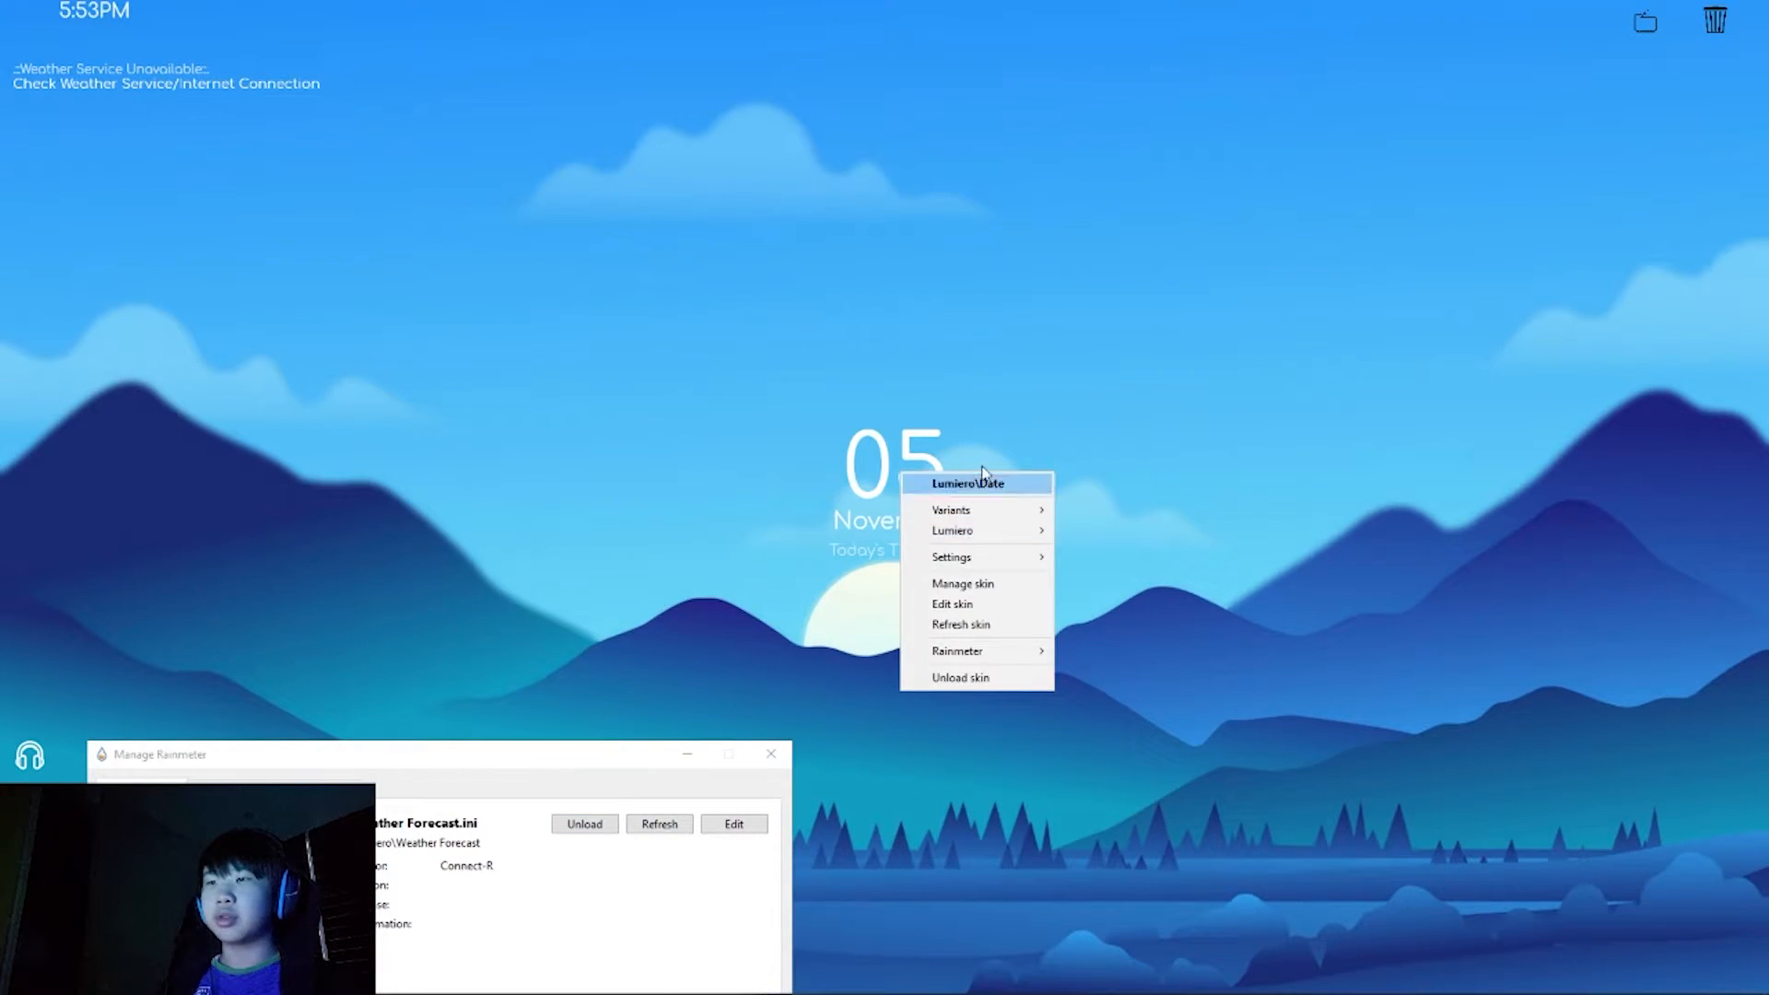
mouse_move(974, 559)
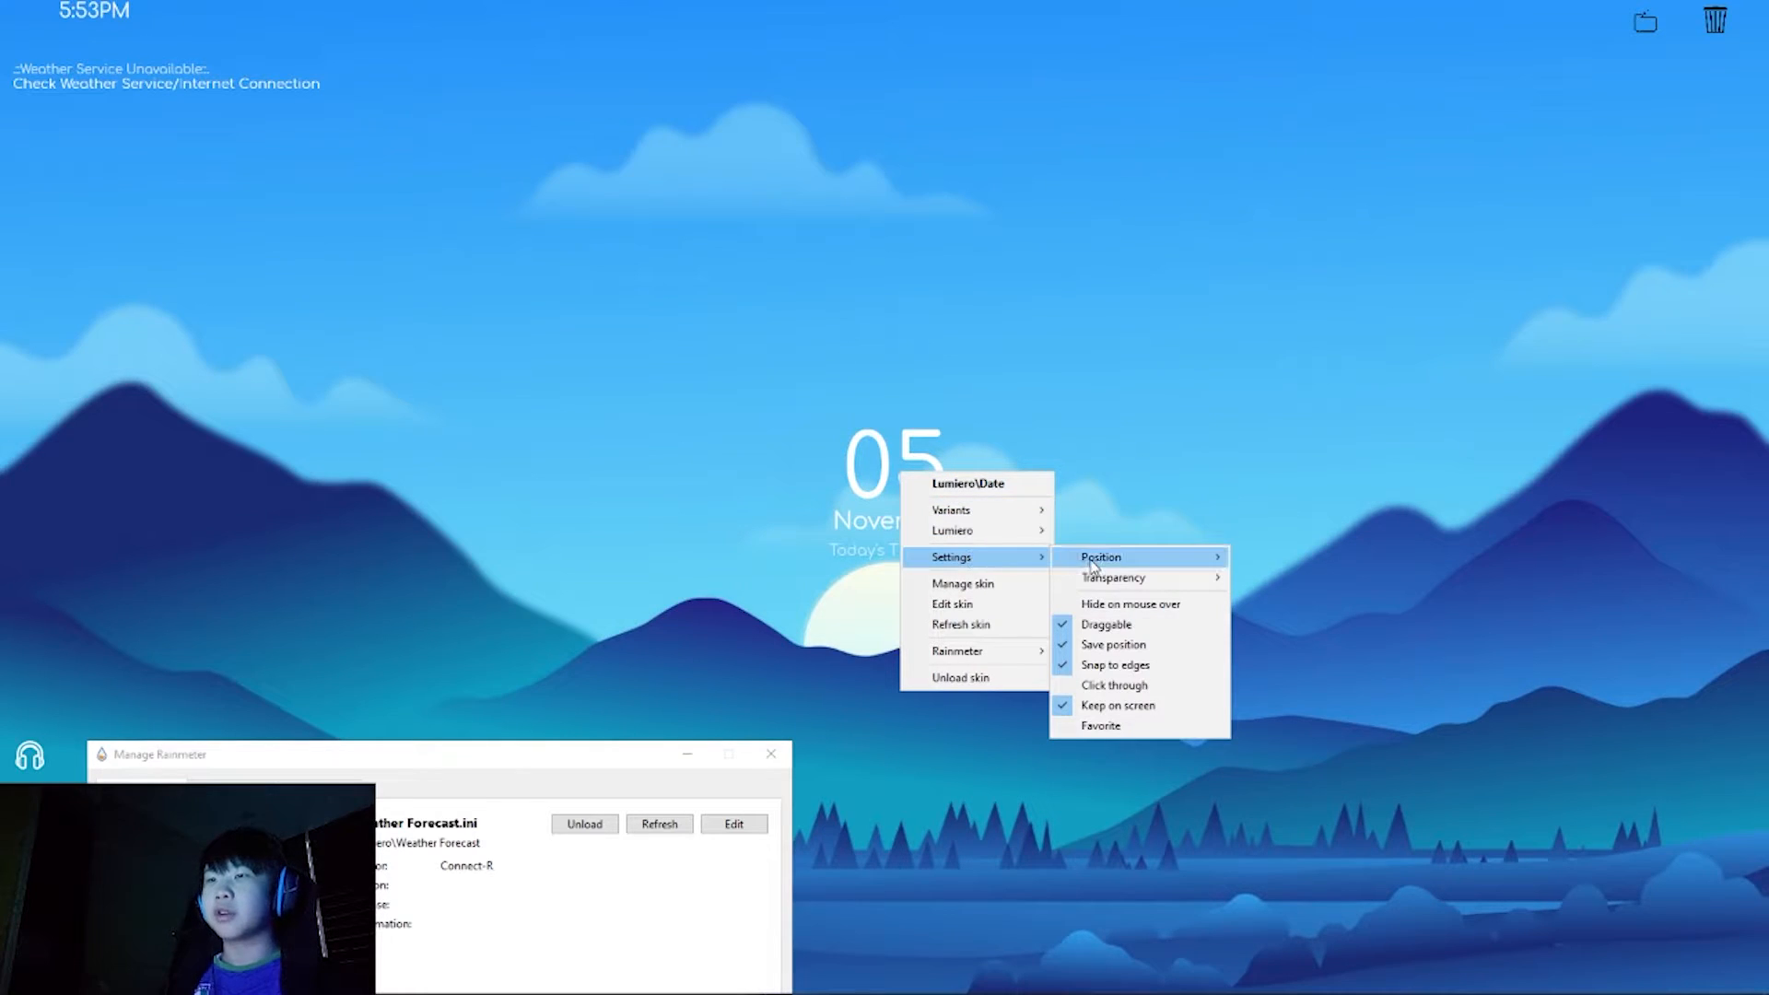
click(1105, 624)
right_click(918, 530)
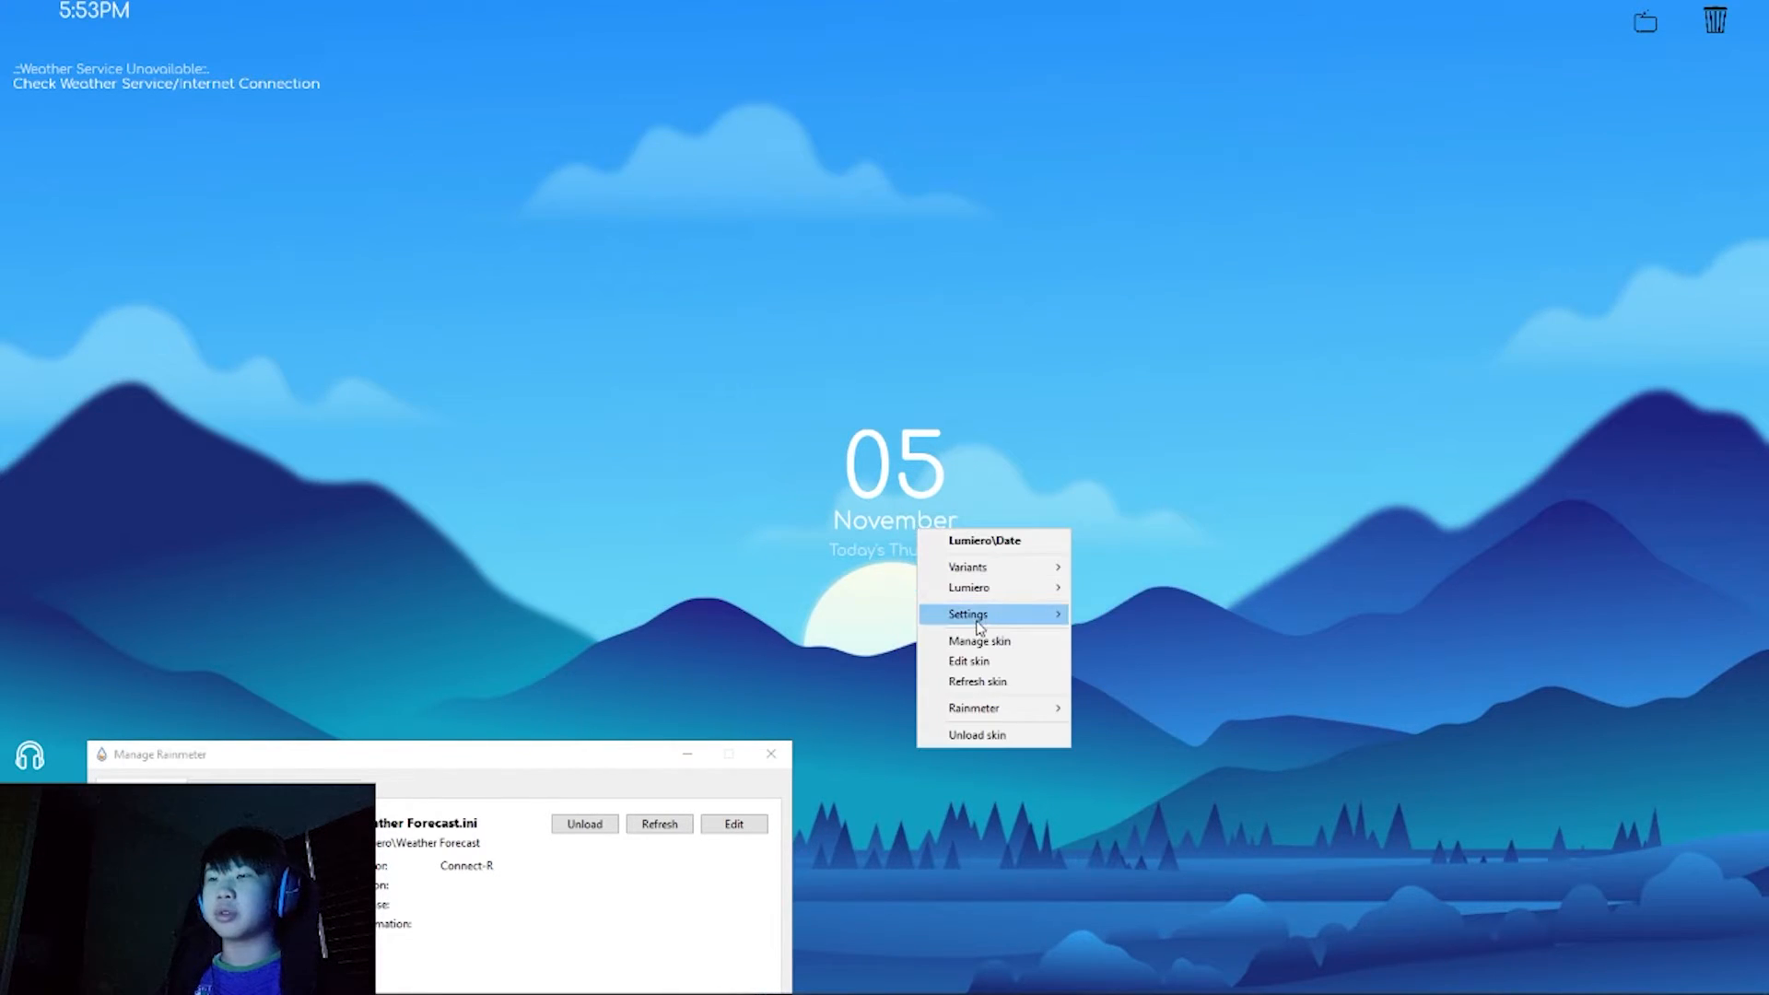
click(1090, 496)
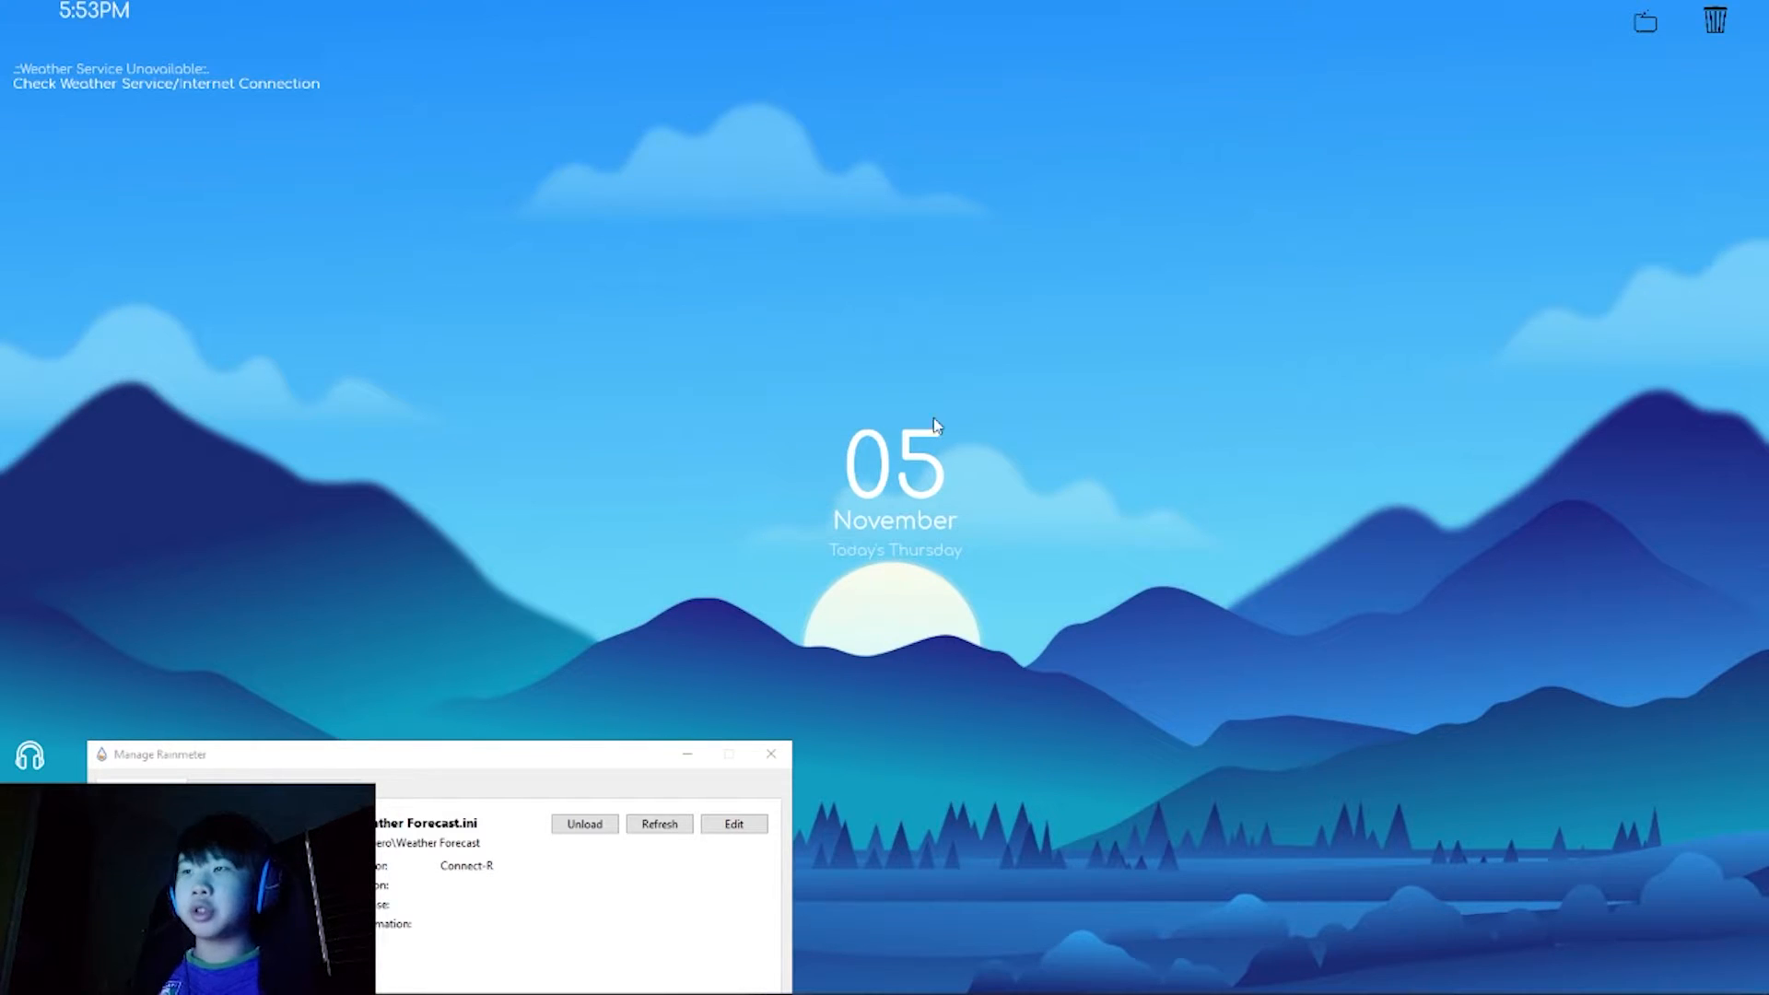
Step: Place the Time skin below the Weather Forecast skin, keeping the forecast at coordinates 0, 0 on the desktop
drag(611, 762, 1415, 422)
drag(199, 90, 814, 220)
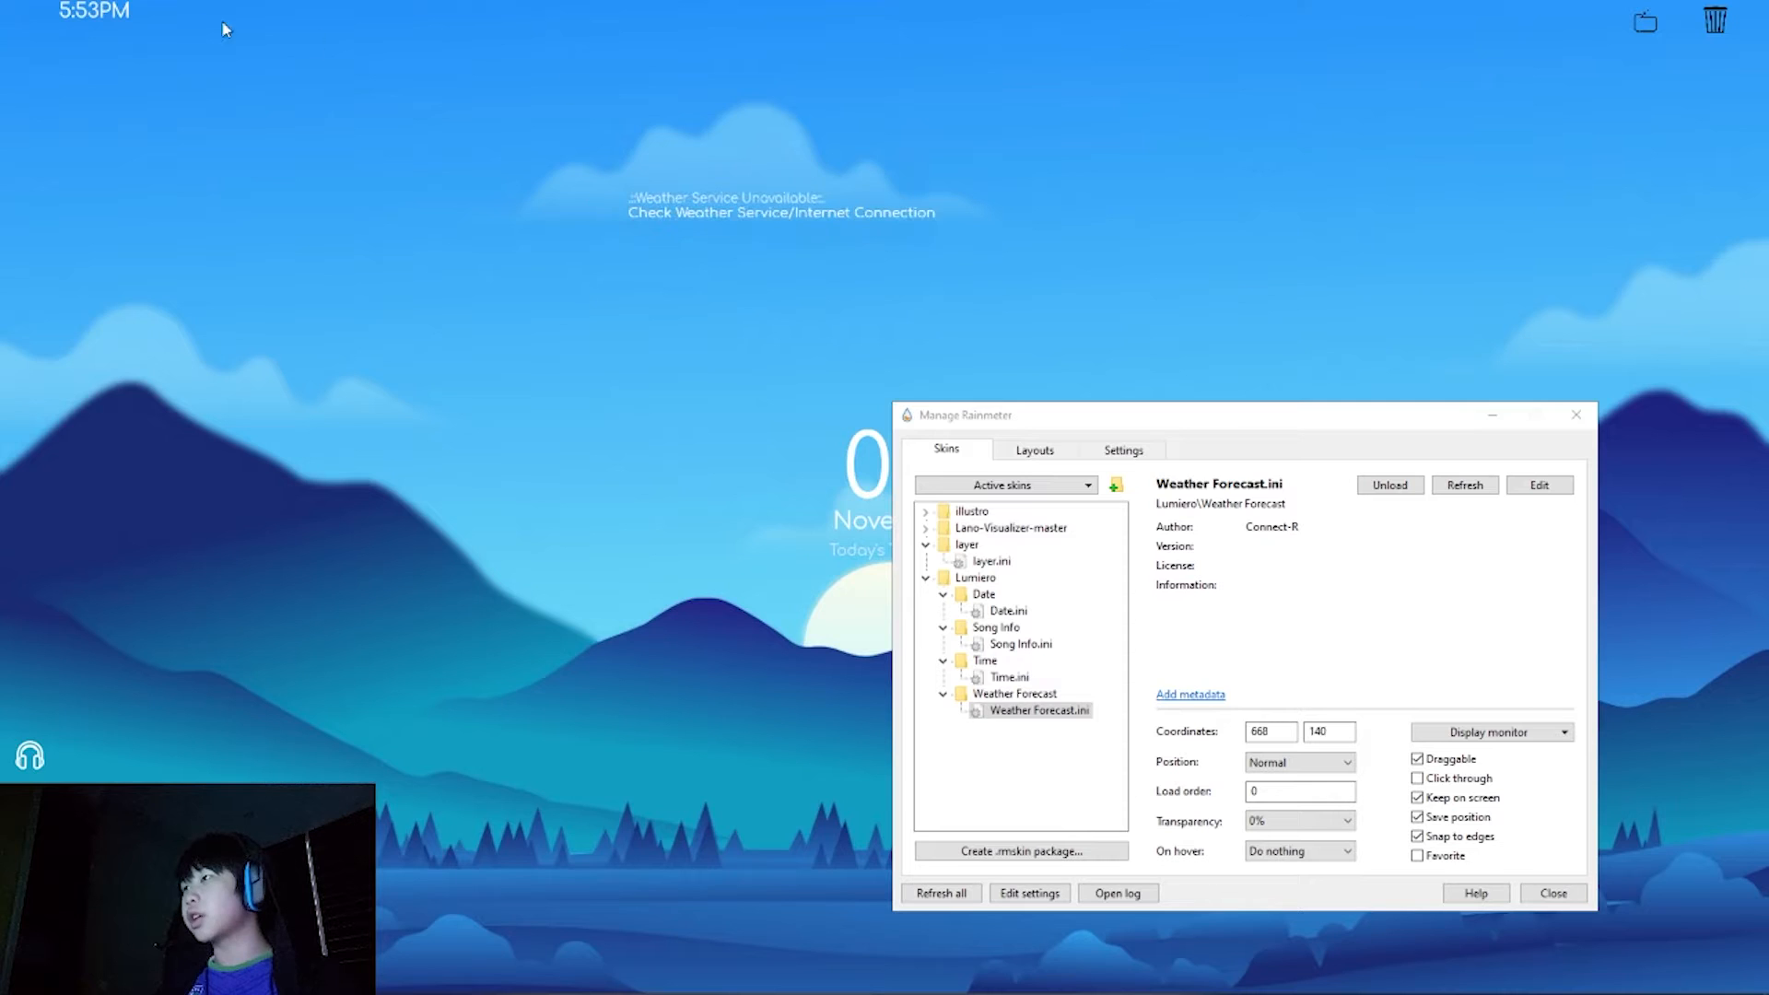
drag(109, 20, 179, 336)
drag(784, 217, 169, 88)
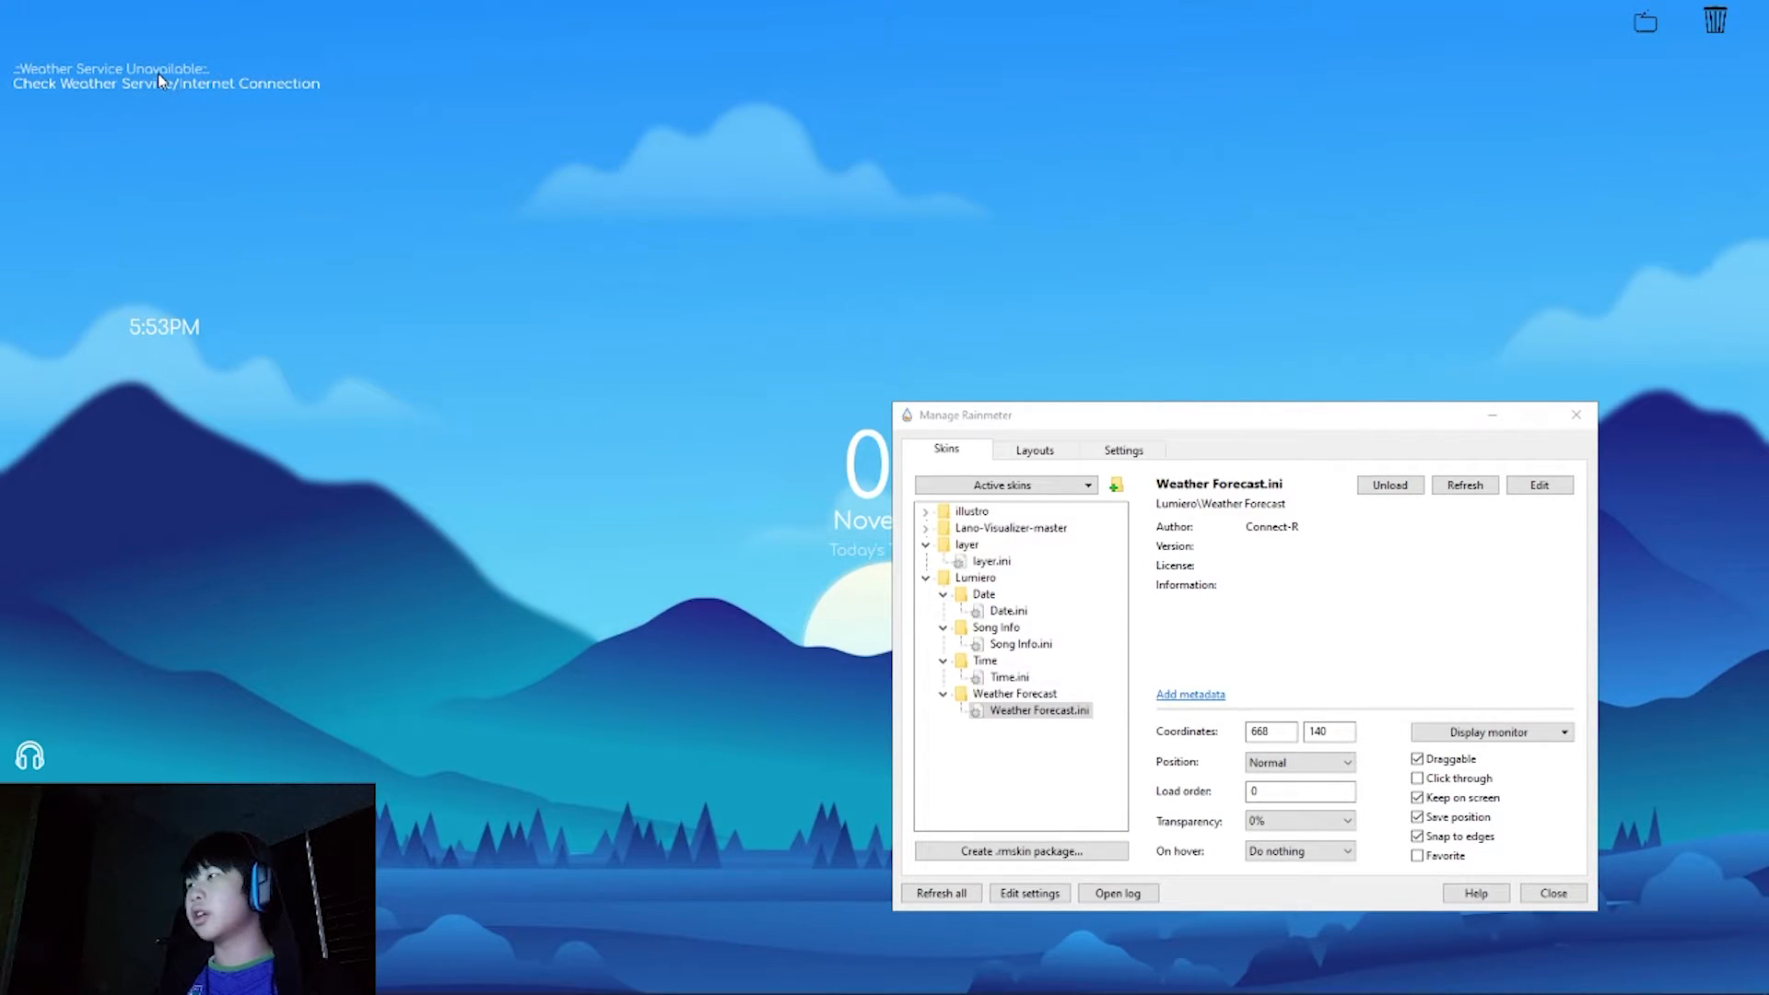
Step: Try to load the weather data by refreshing the Weather Forecast skin
right_click(157, 74)
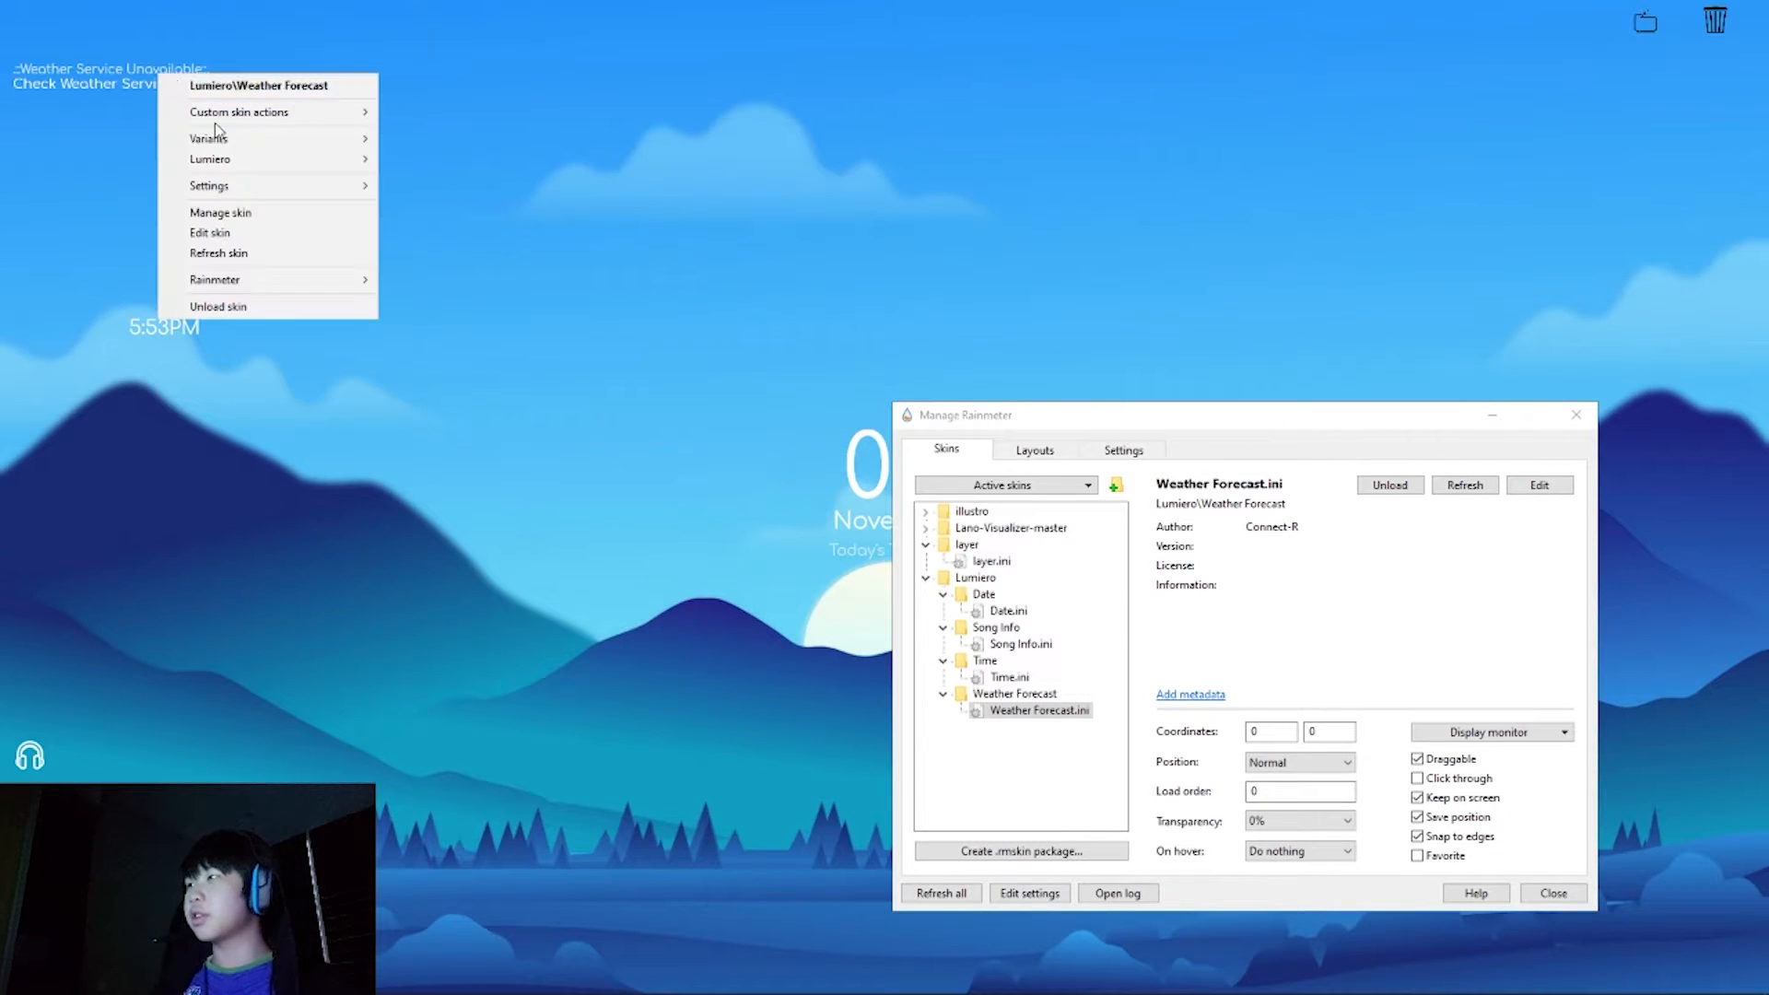
click(222, 255)
right_click(182, 80)
click(506, 390)
Step: Connect the computer to a Wi-Fi network through the Windows network list
key(super)
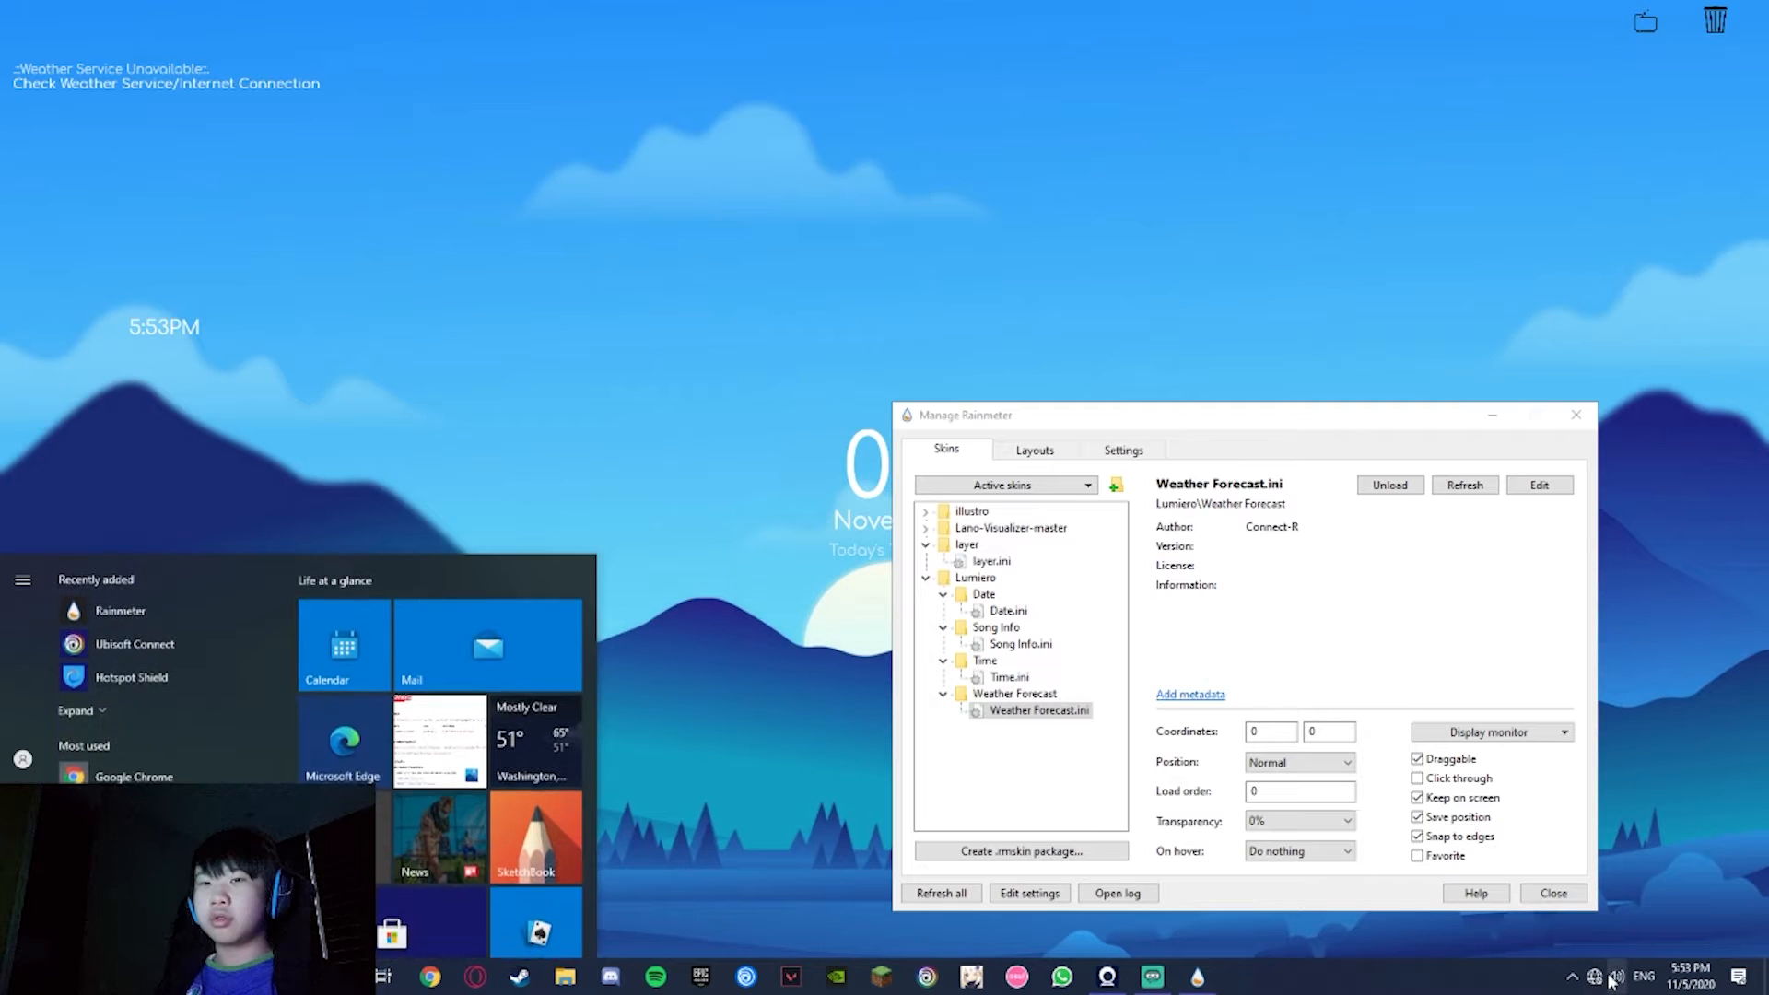
click(1595, 976)
click(1586, 451)
click(1718, 533)
click(1177, 430)
key(super)
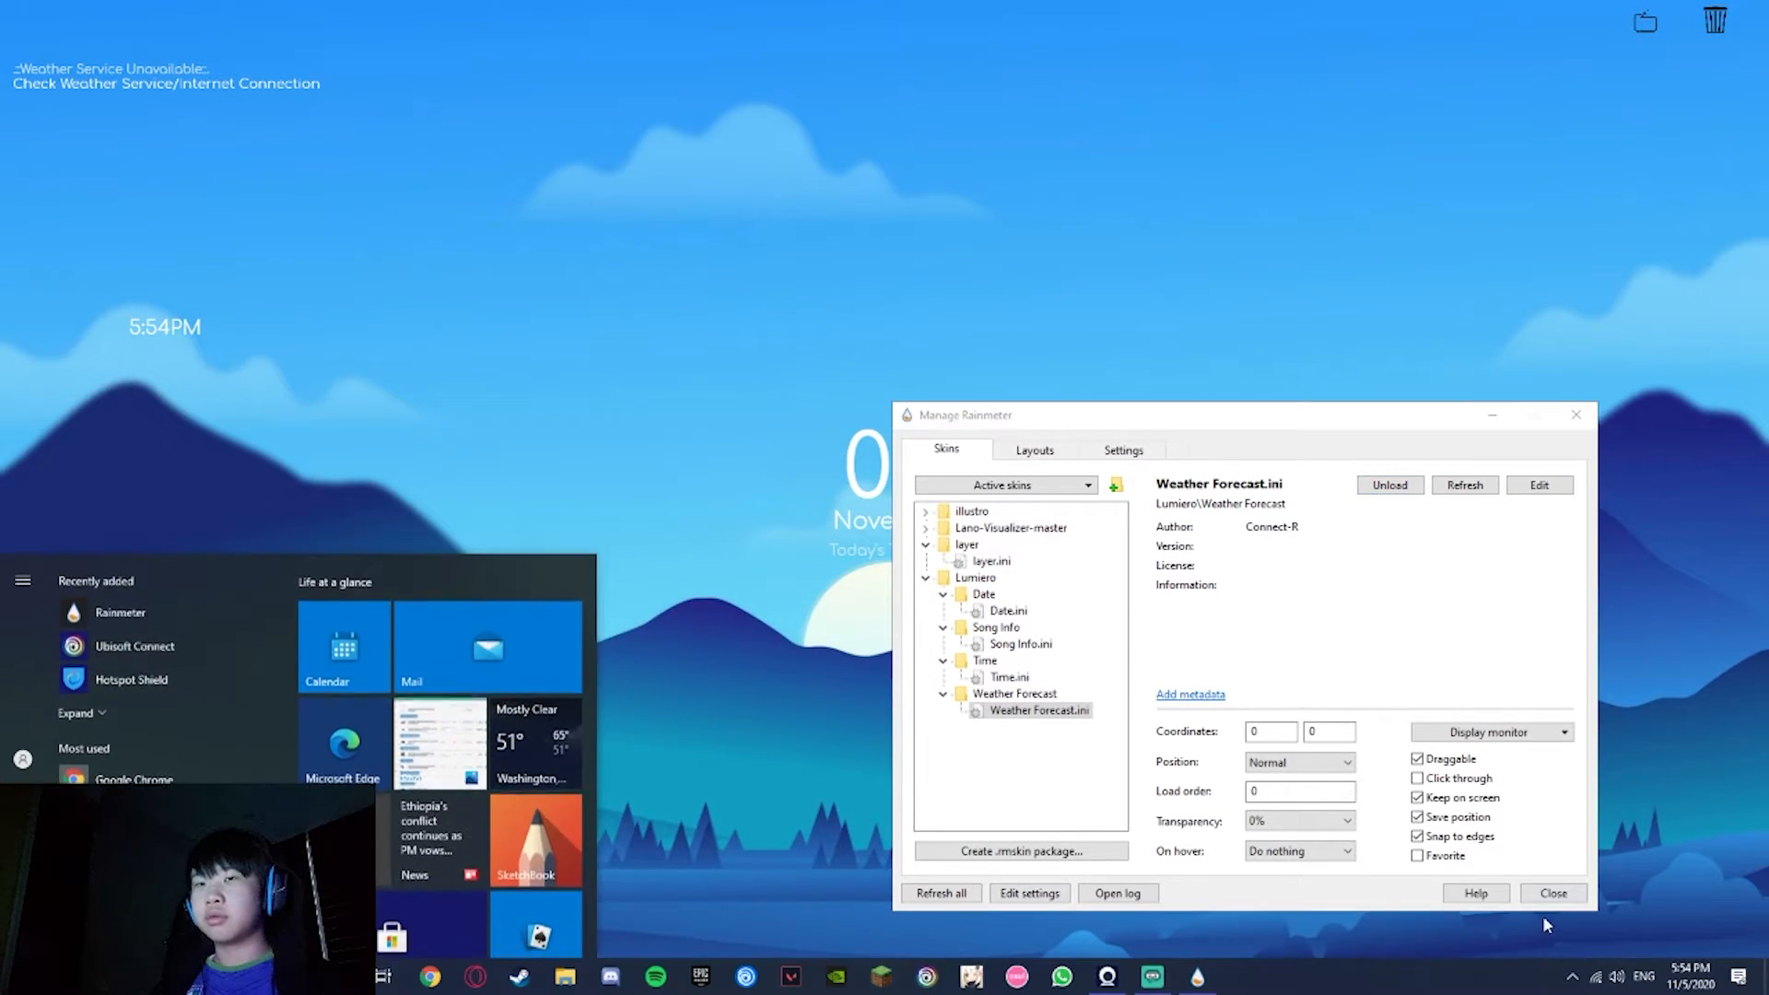
key(super)
Step: Refresh the Weather Forecast skin over the new internet connection
right_click(183, 71)
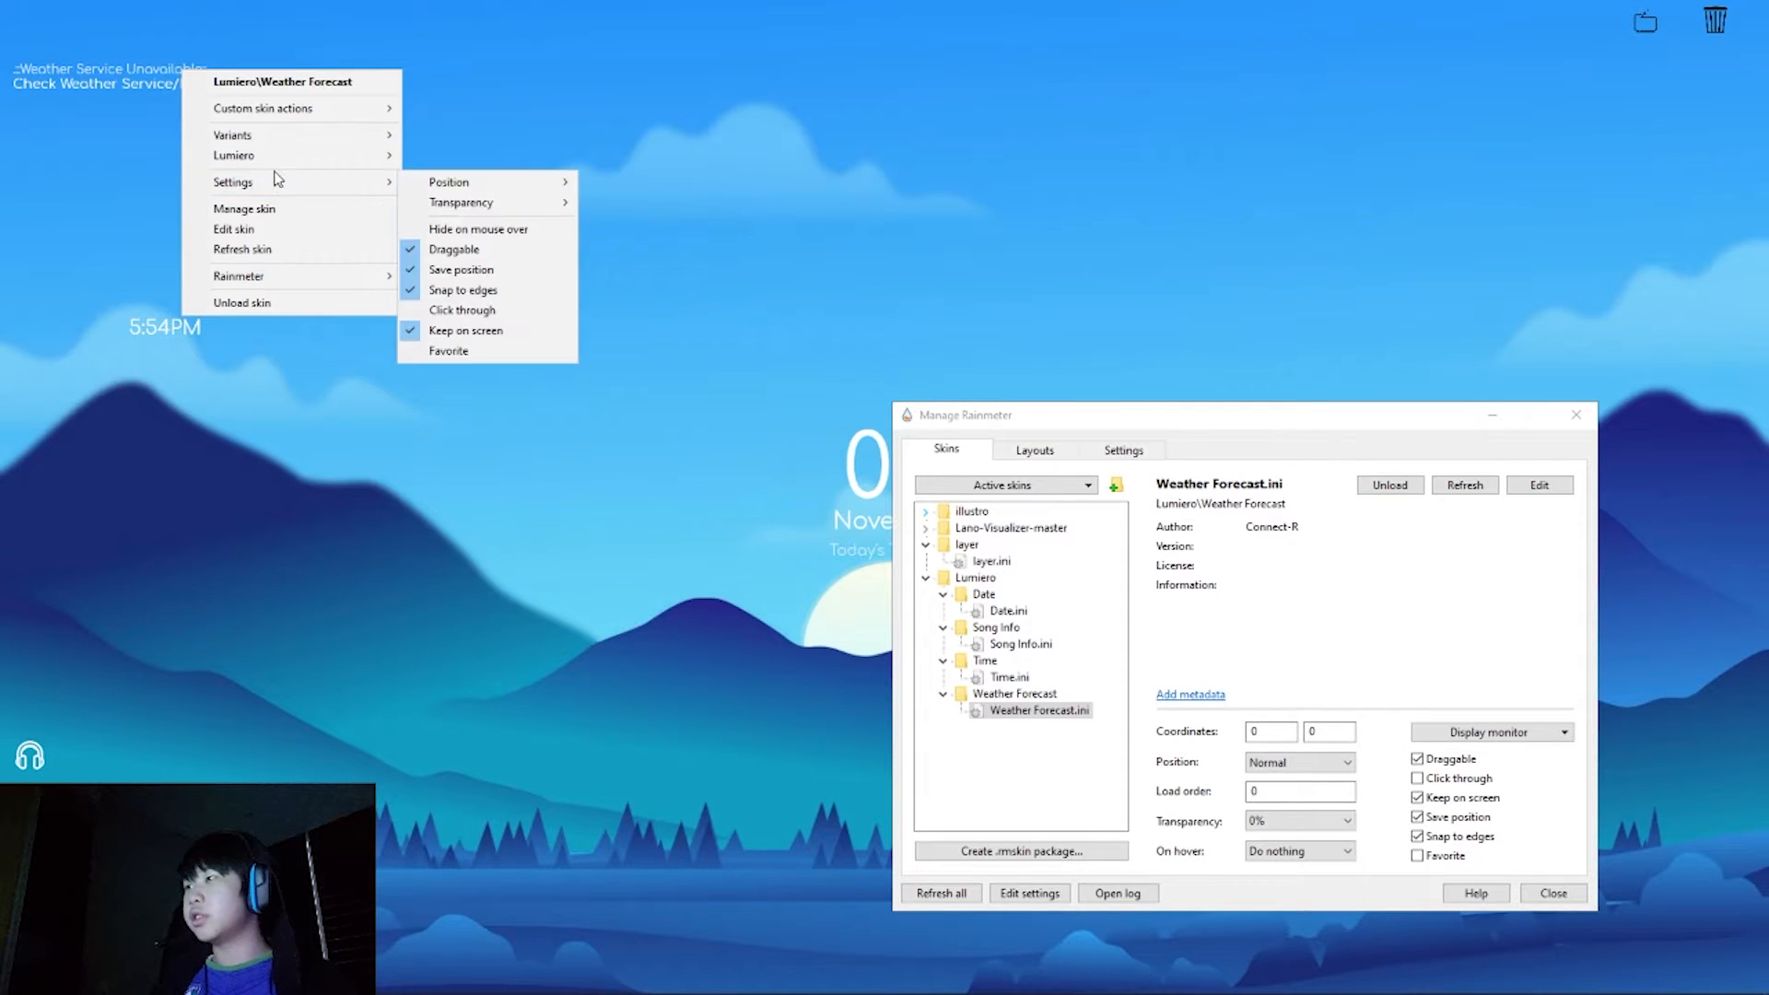
click(269, 250)
right_click(188, 69)
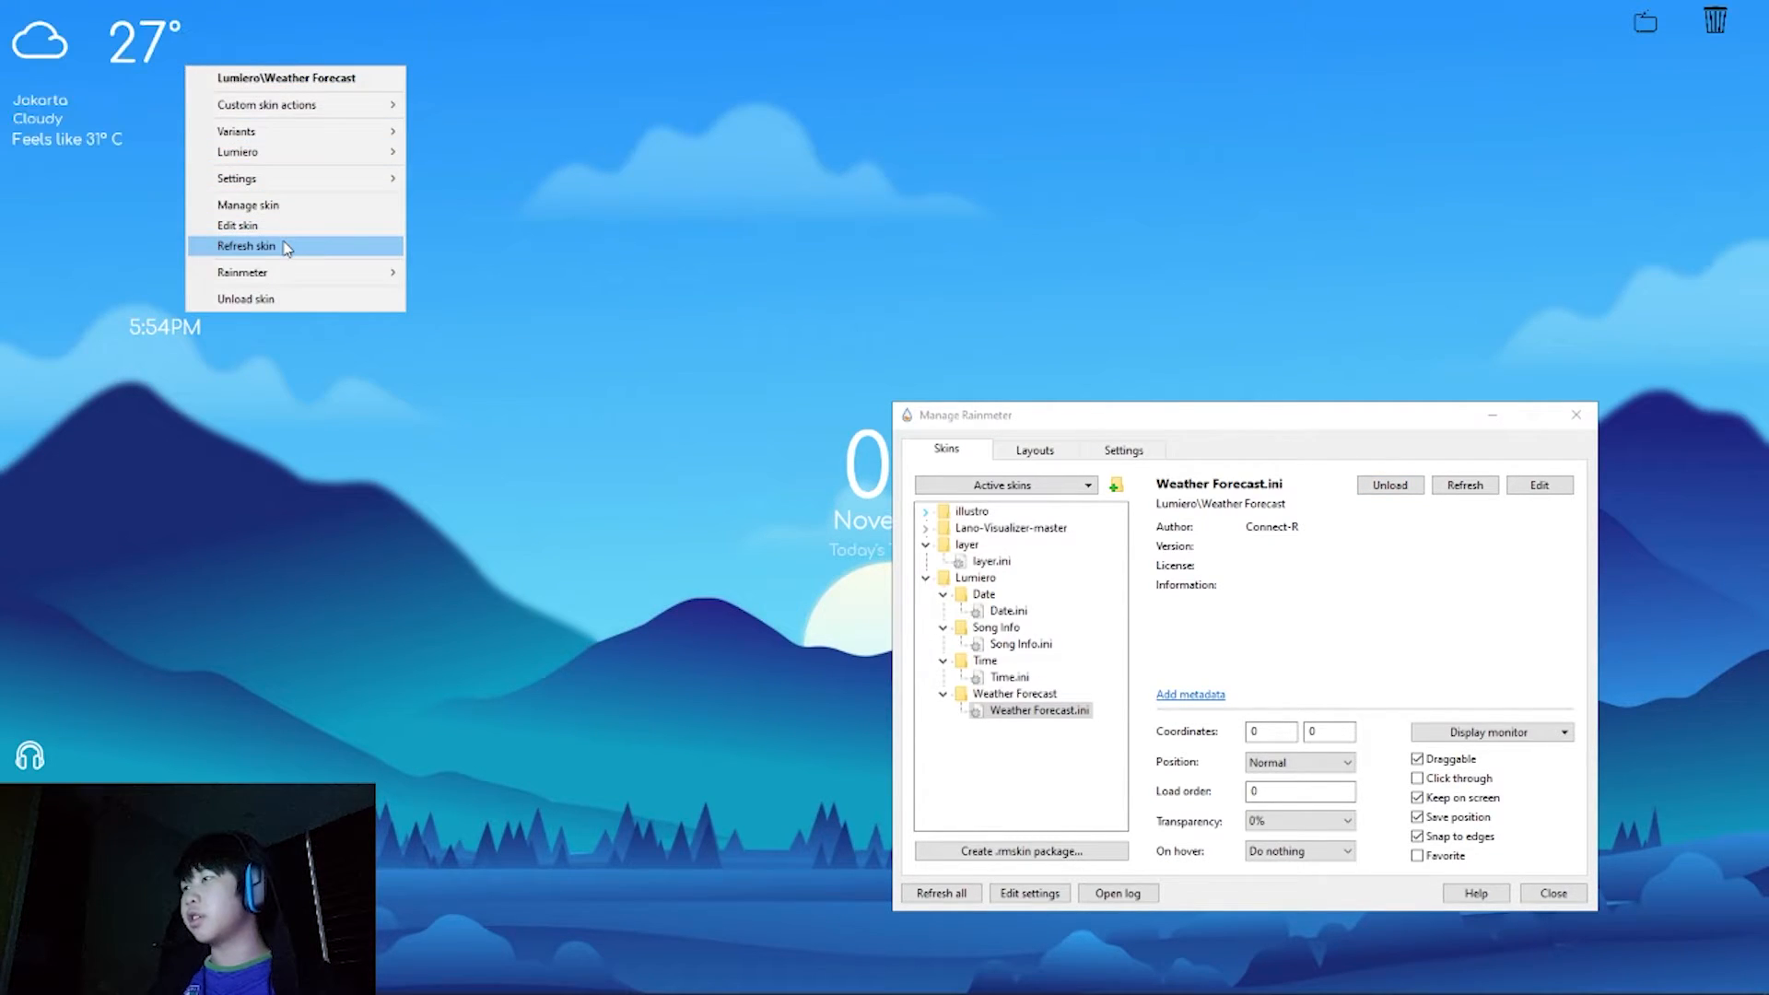
click(484, 180)
Step: Move the Time skin up below the forecast's temperature, turn off its Snap to edges setting and fine-tune its position
drag(143, 334, 74, 83)
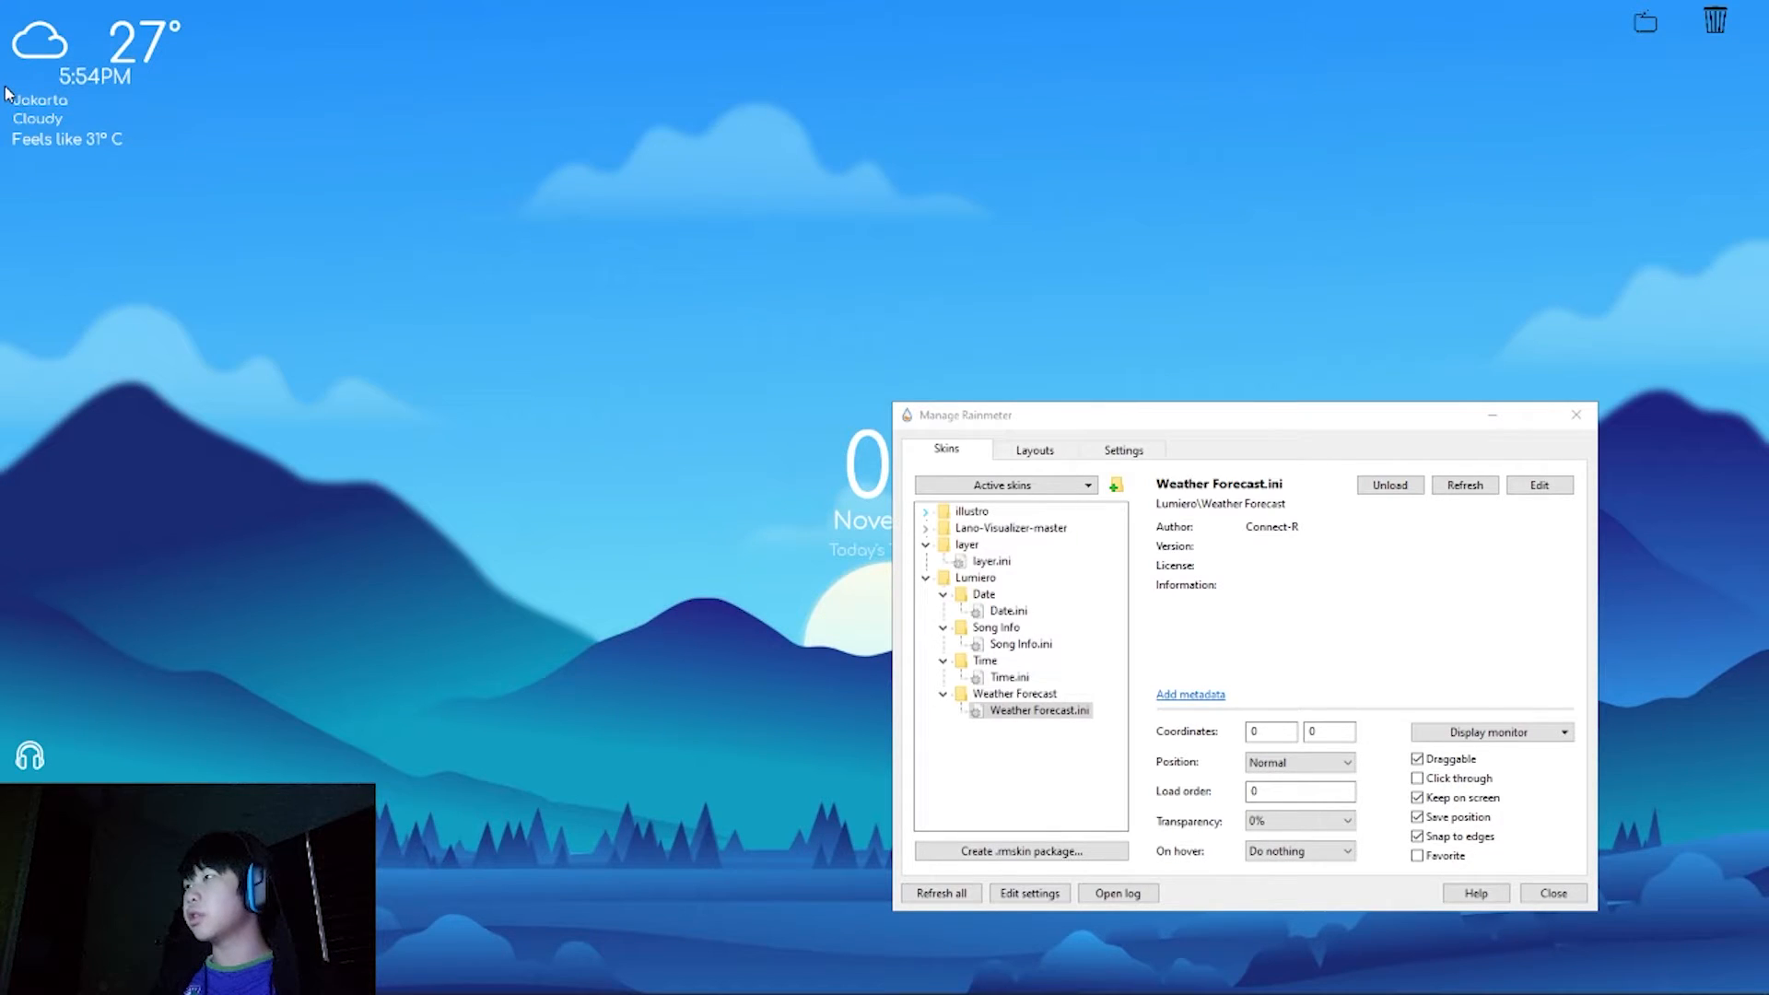
right_click(95, 88)
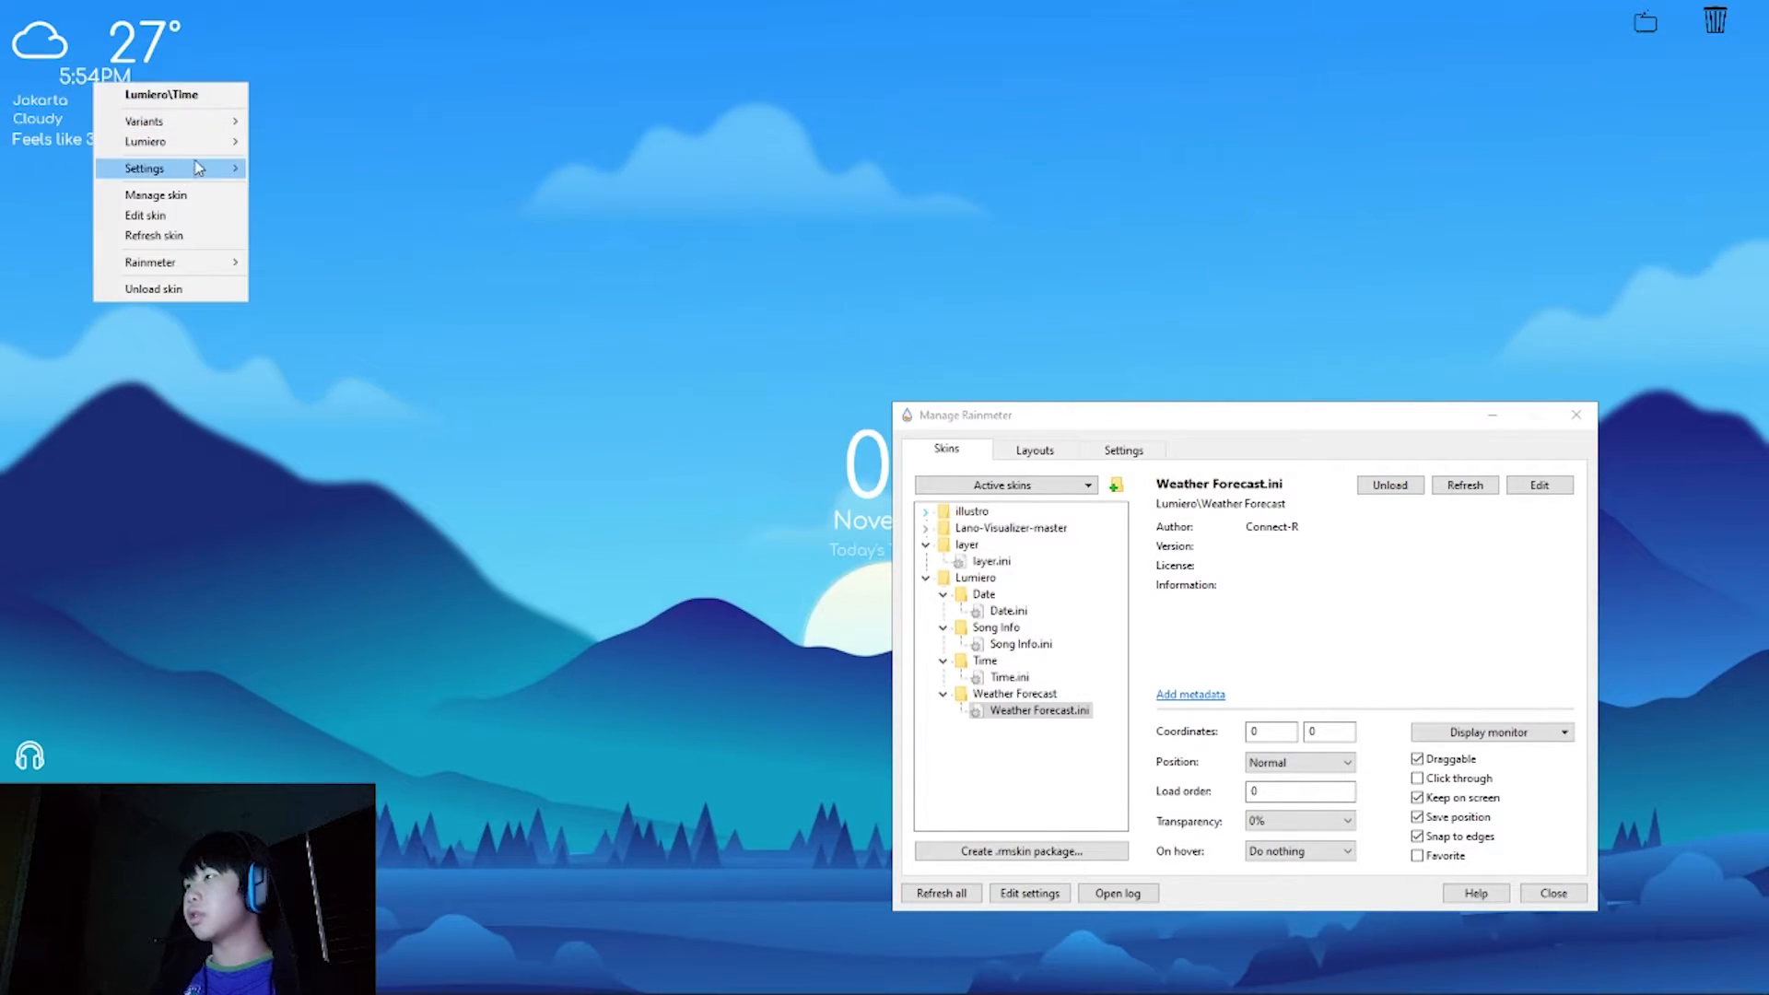
mouse_move(219, 181)
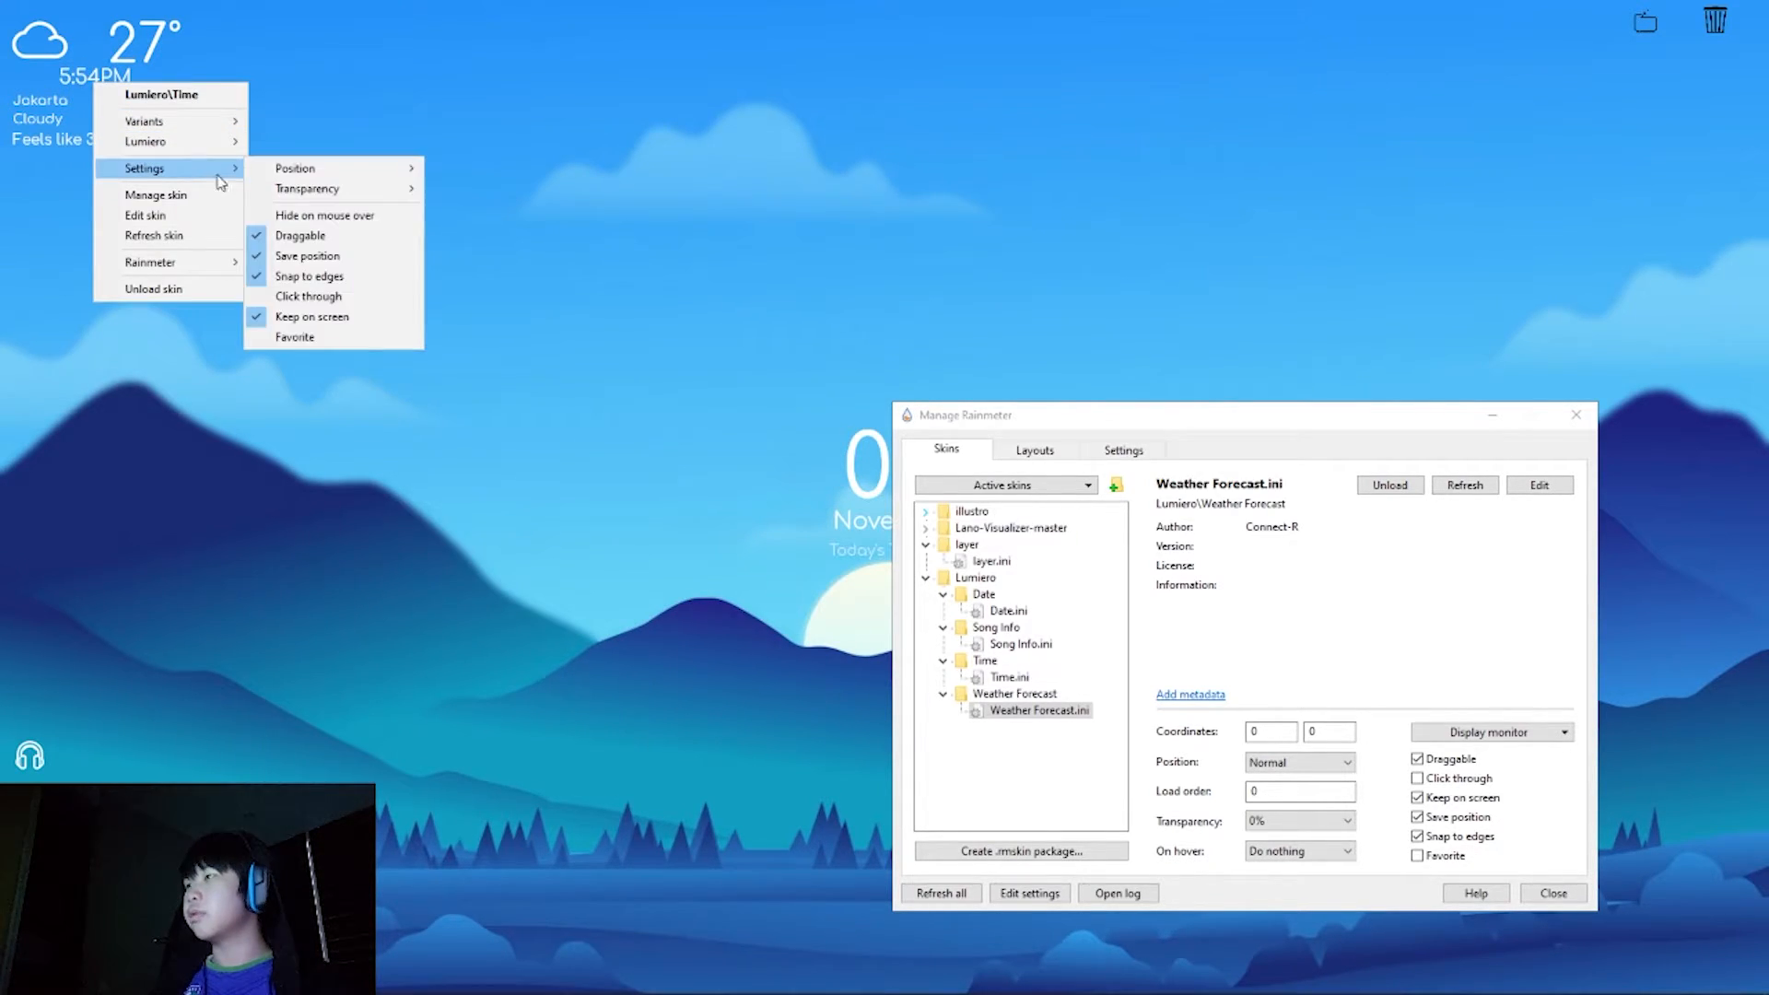
click(324, 277)
drag(102, 79, 47, 85)
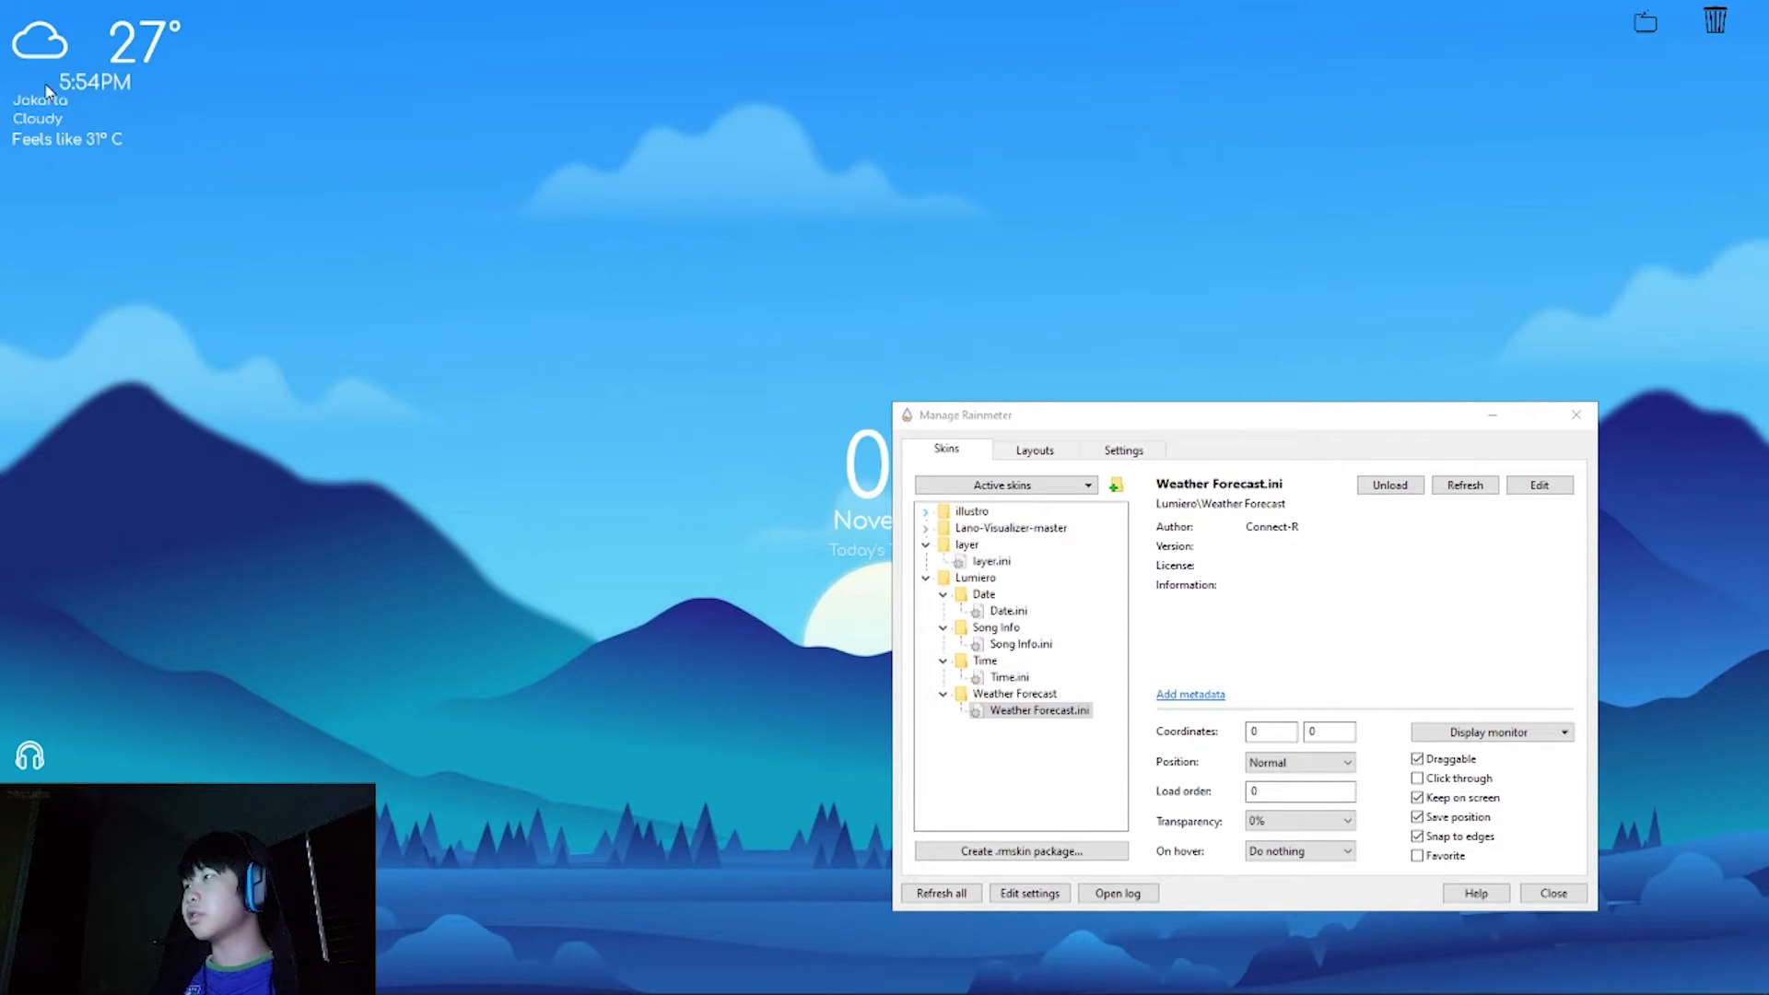
Step: Turn off the Time skin's Keep on screen setting and move the skin clear of the Weather Forecast skin
right_click(73, 84)
mouse_move(182, 171)
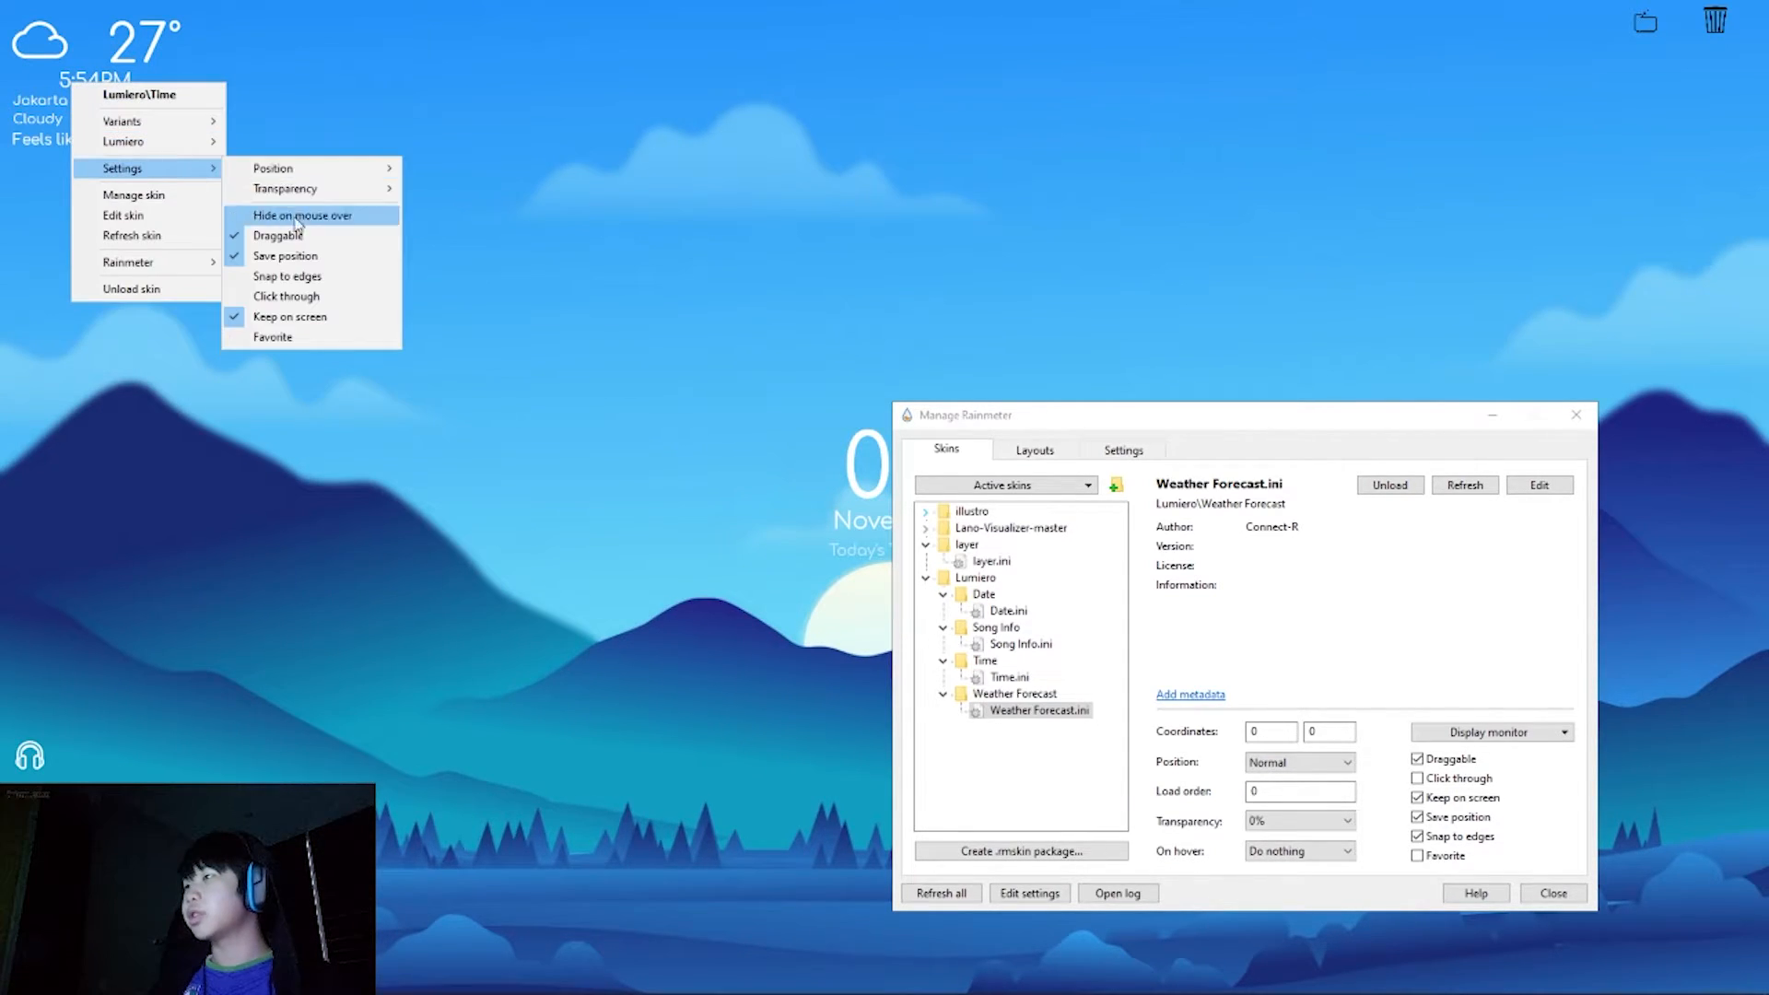
click(311, 316)
drag(92, 80, 47, 79)
right_click(46, 80)
click(35, 82)
drag(48, 83, 301, 269)
right_click(48, 84)
click(246, 226)
Step: Look through the Weather Forecast skin's settings and search its configuration file for the scale variable
right_click(83, 69)
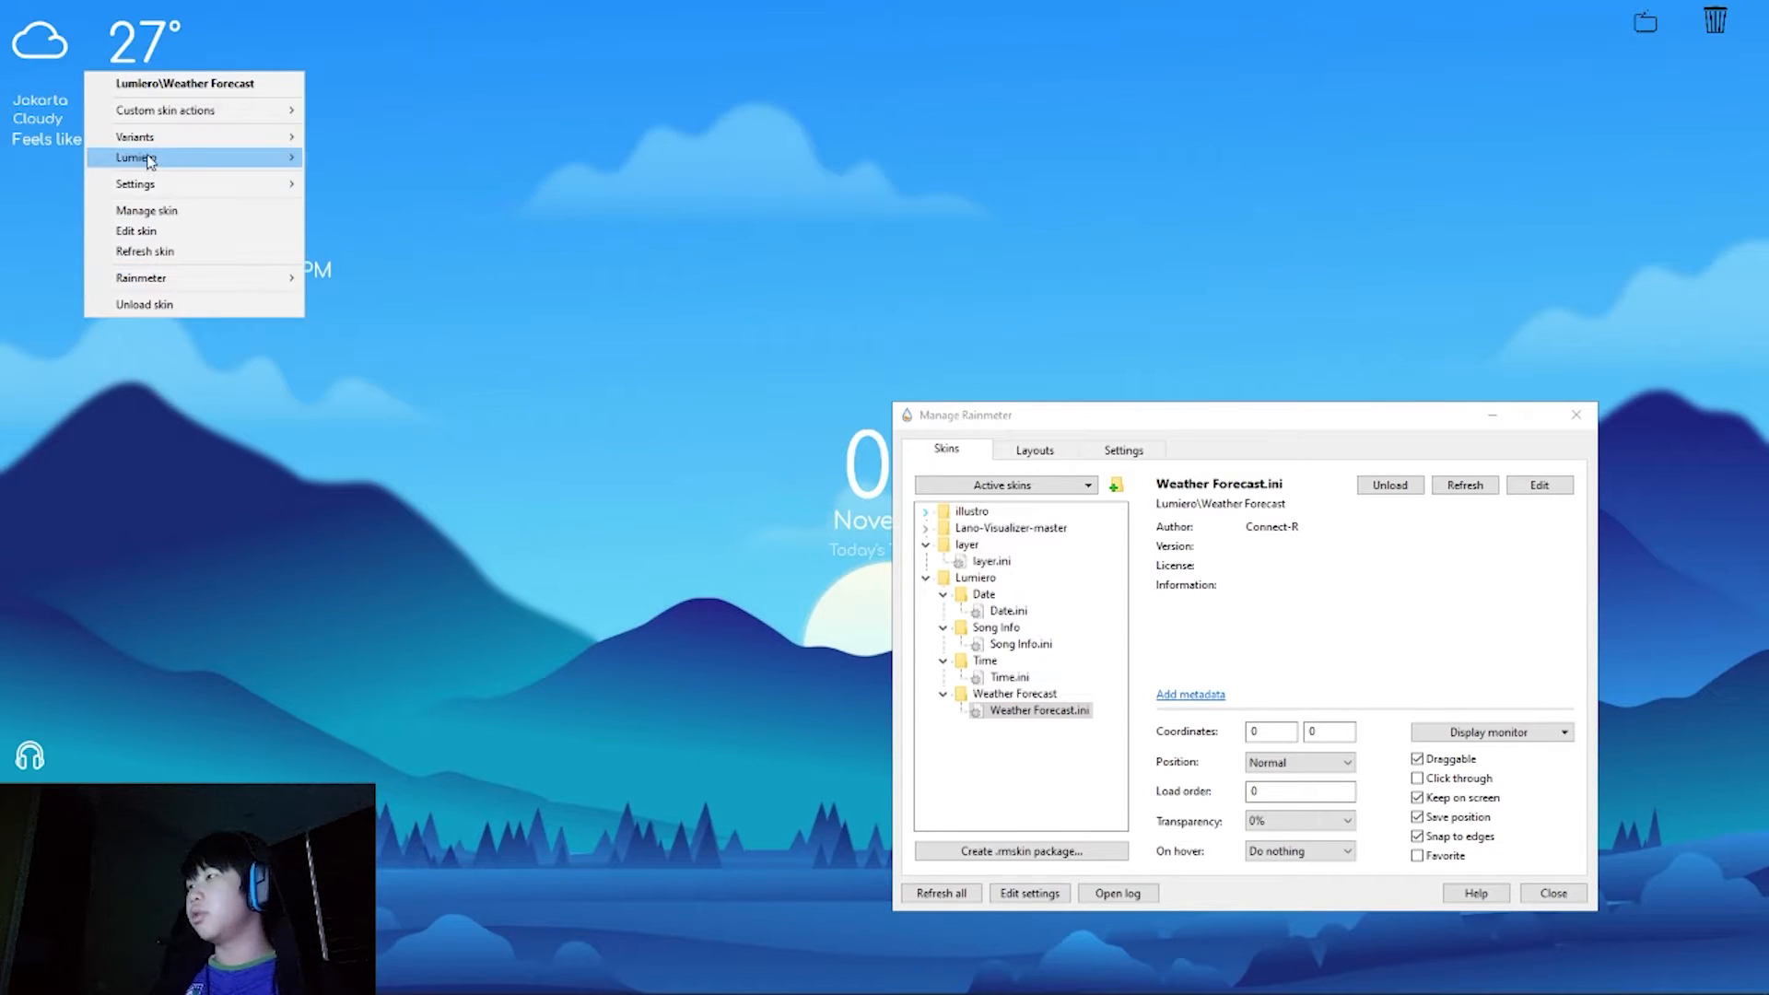
mouse_move(173, 184)
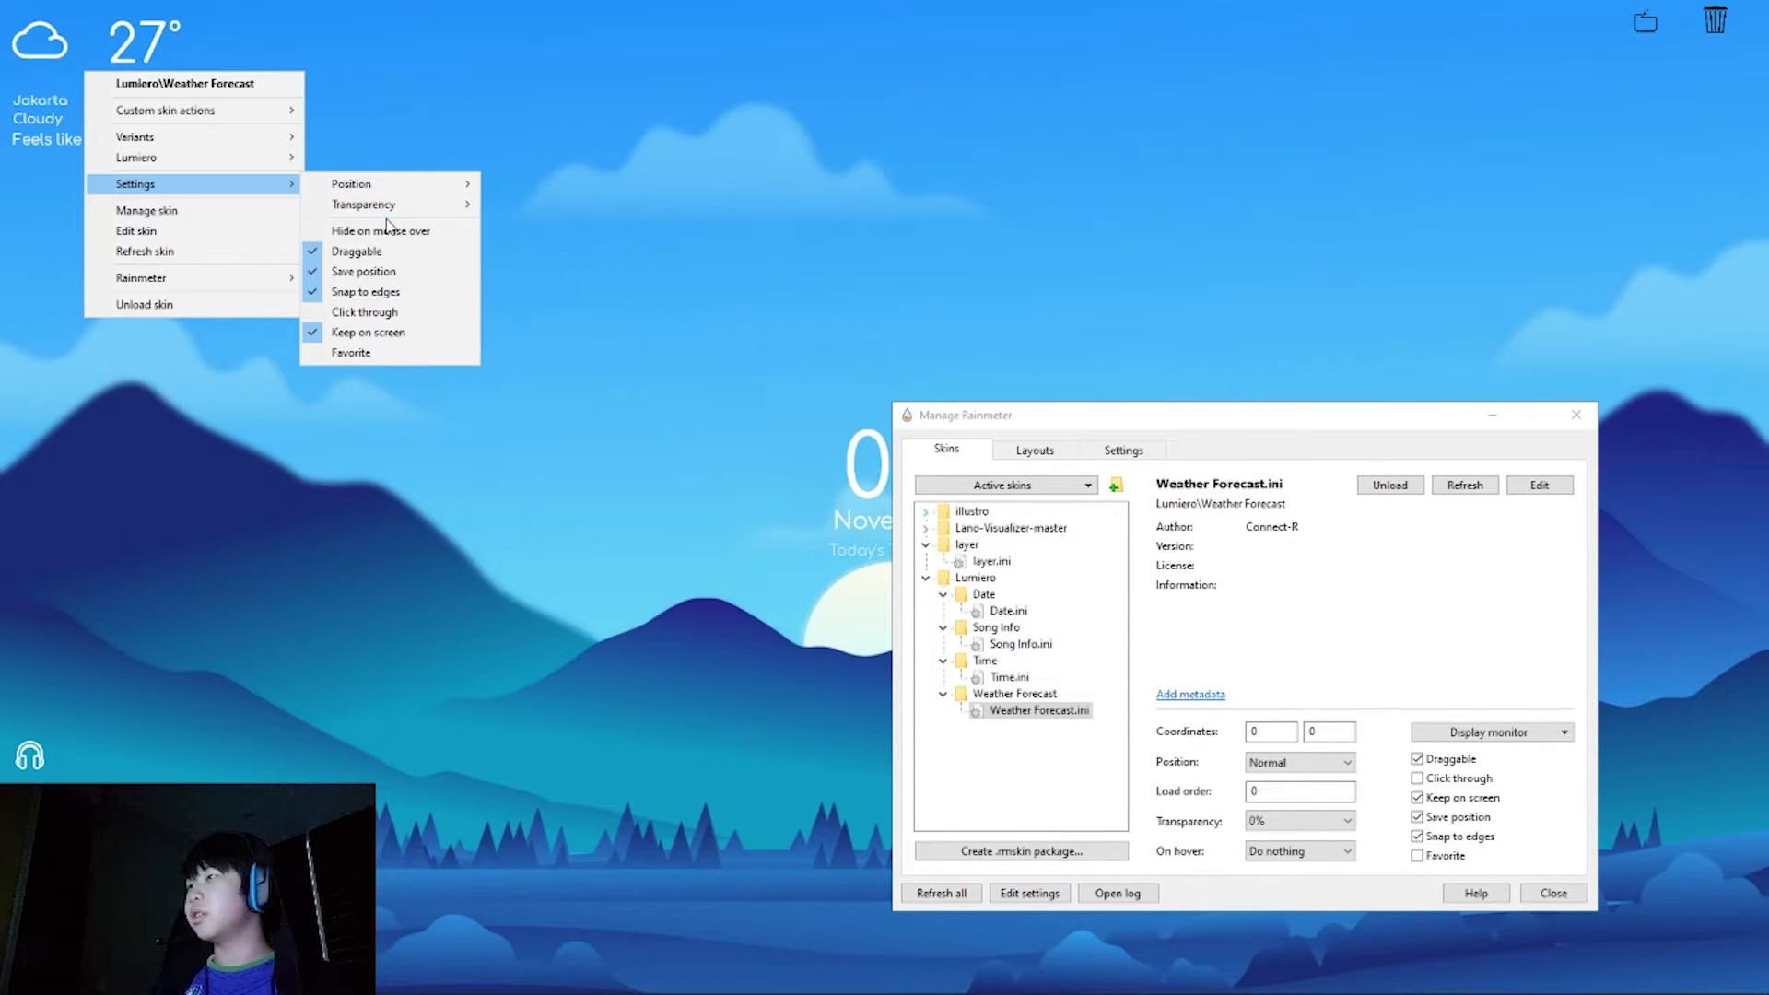
click(582, 221)
right_click(101, 88)
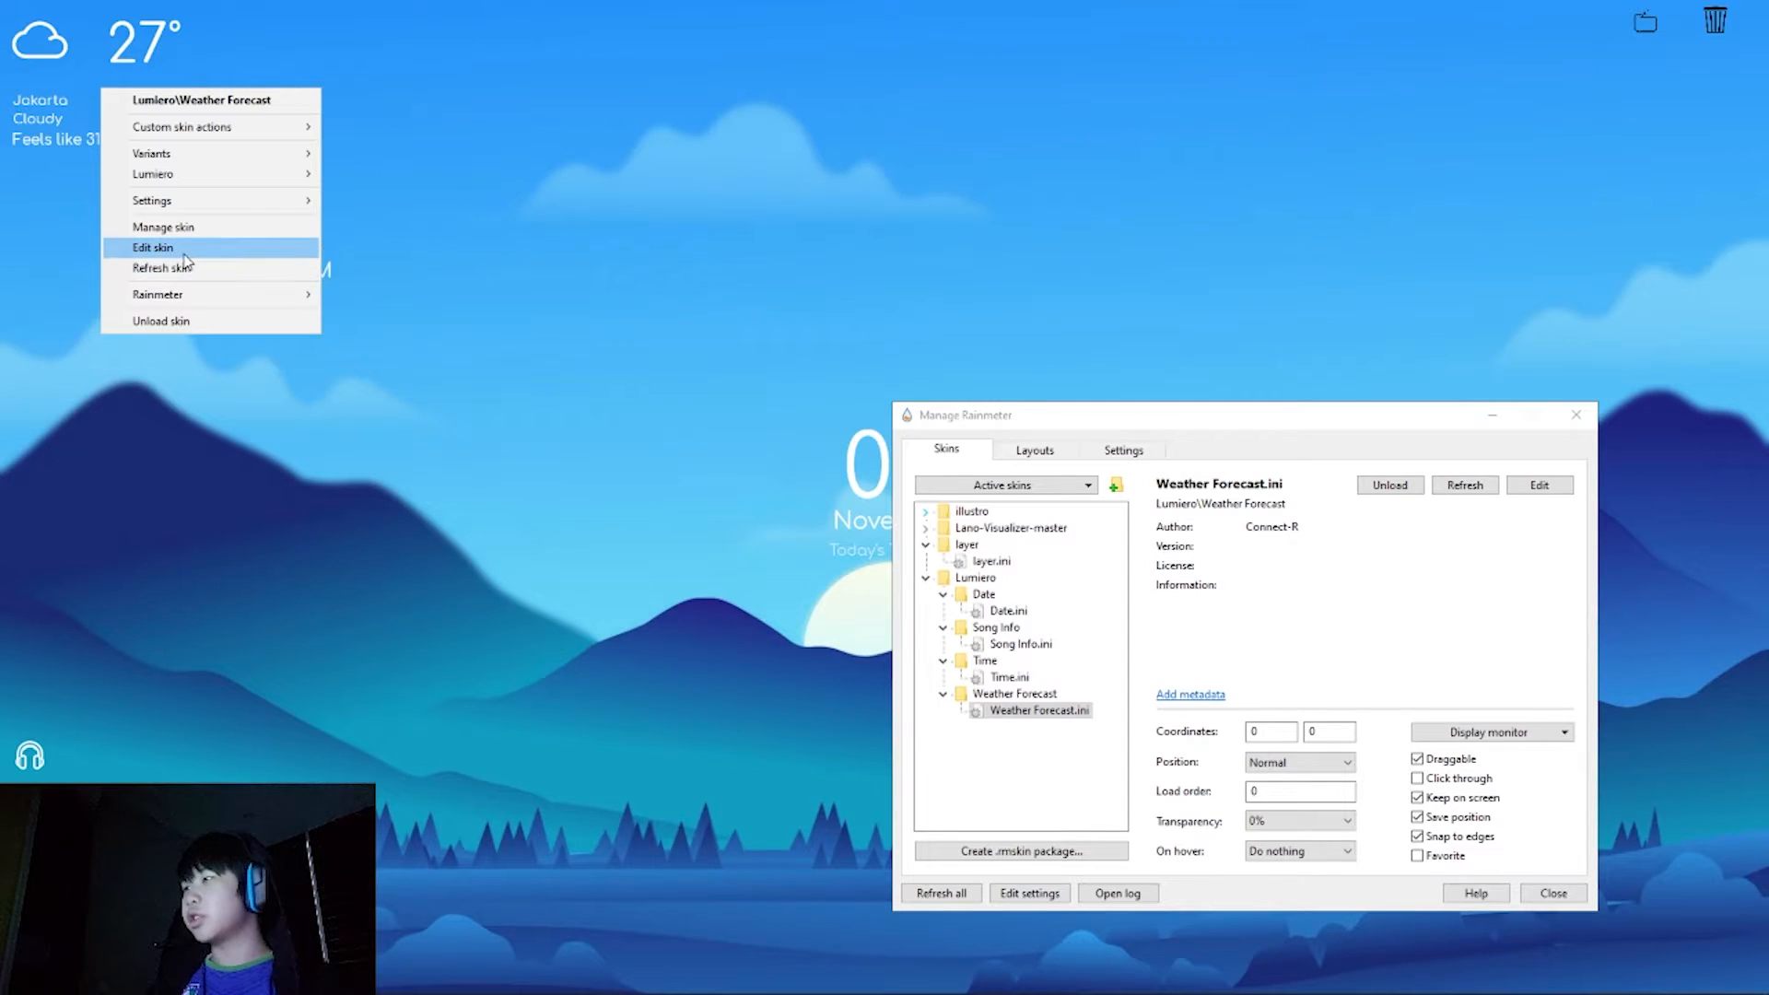
click(153, 247)
scroll(1233, 404, down, 6)
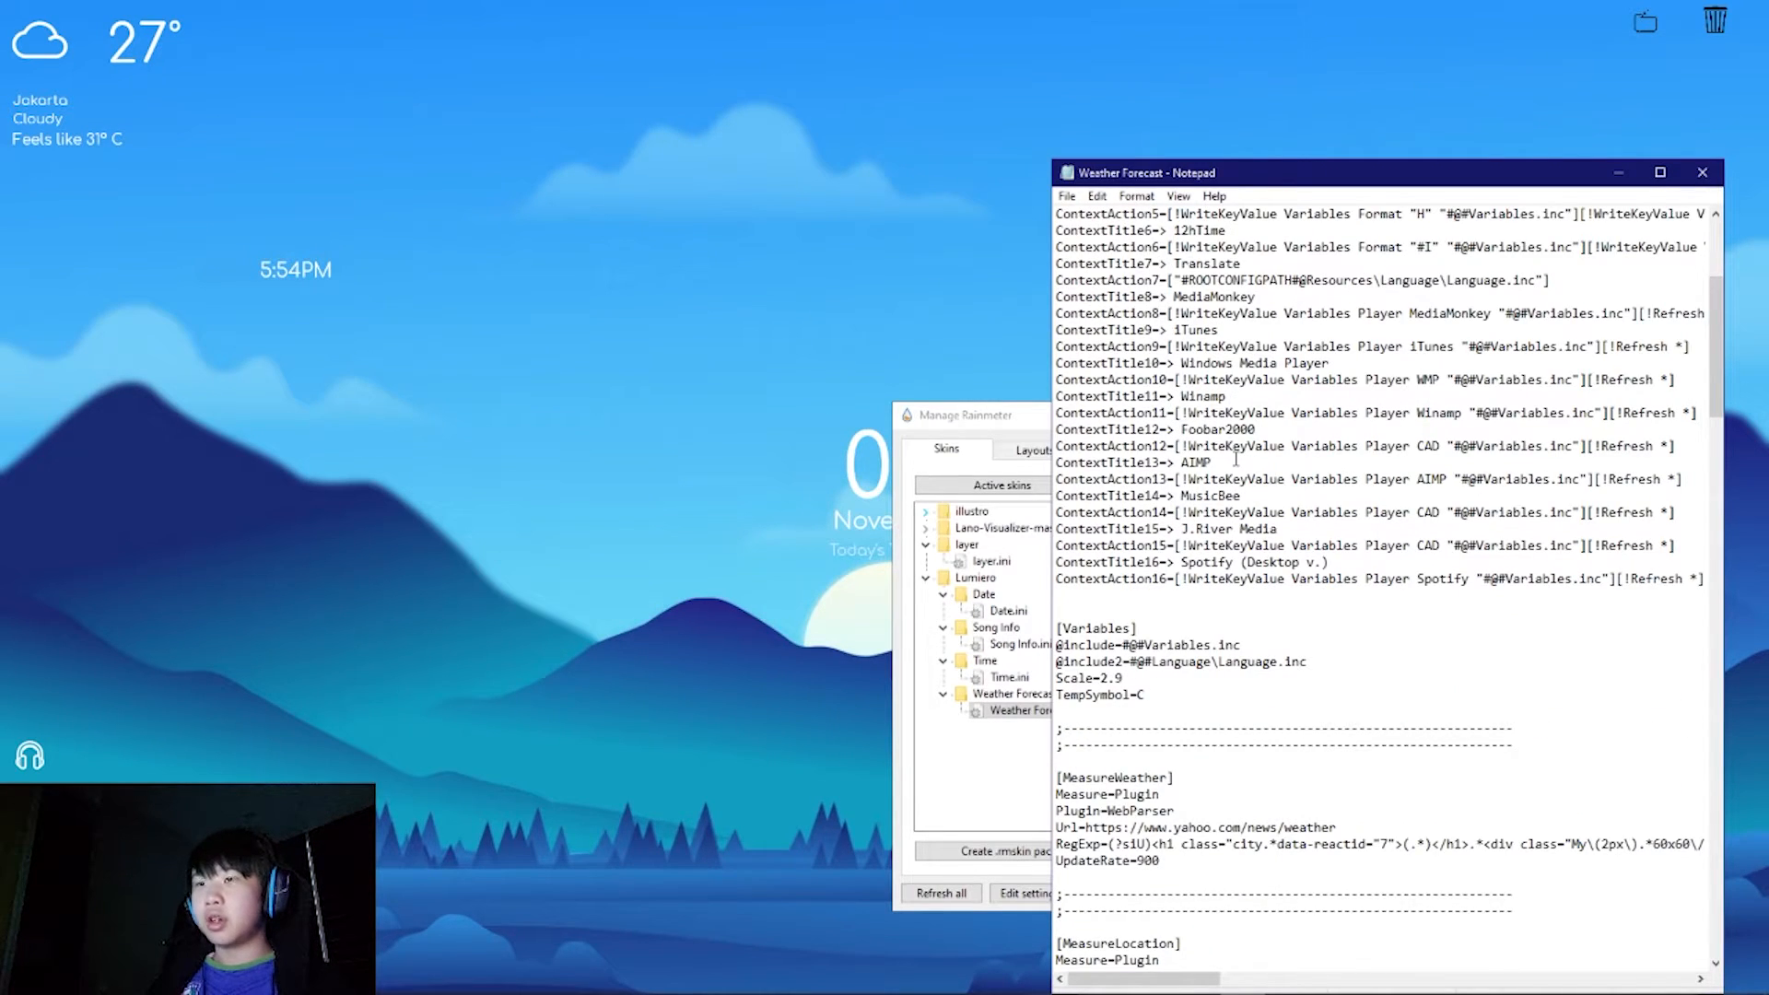
key(ctrl+f)
text(a)
text(cale)
key(Return)
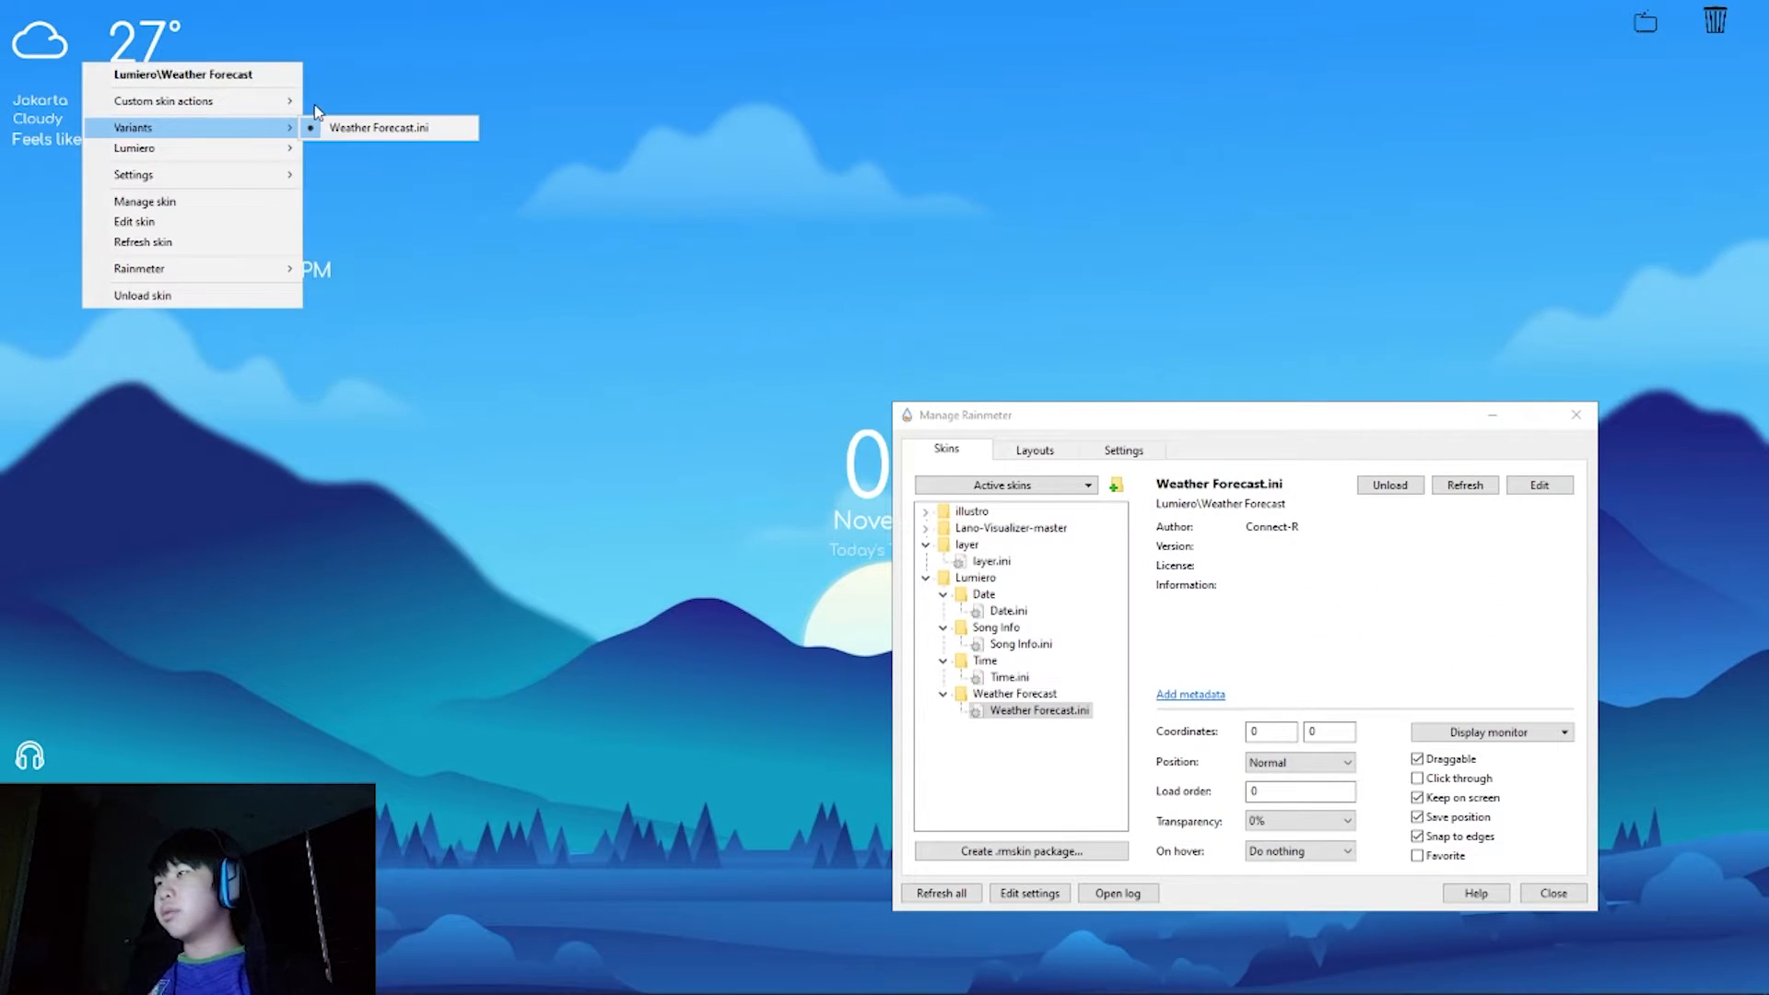
Step: Choose Spotify (Desktop v.) as the media player in the custom skin actions and reload the Song Info skin
mouse_move(270, 106)
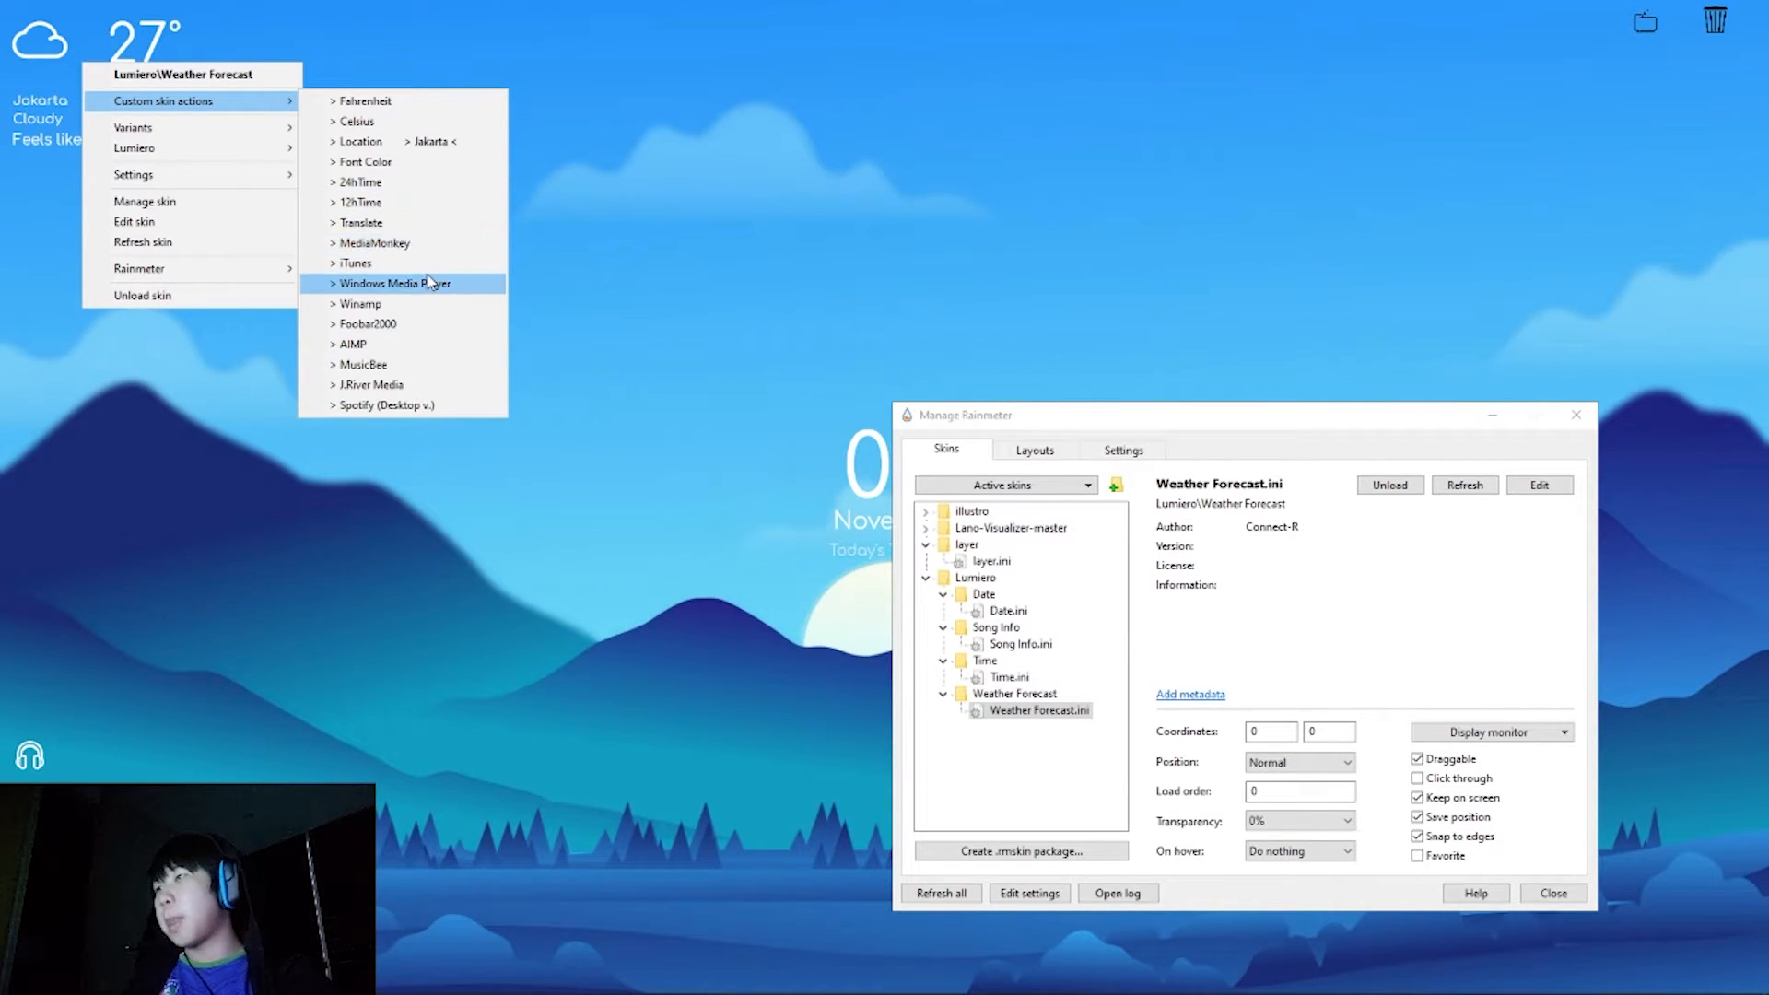
click(396, 405)
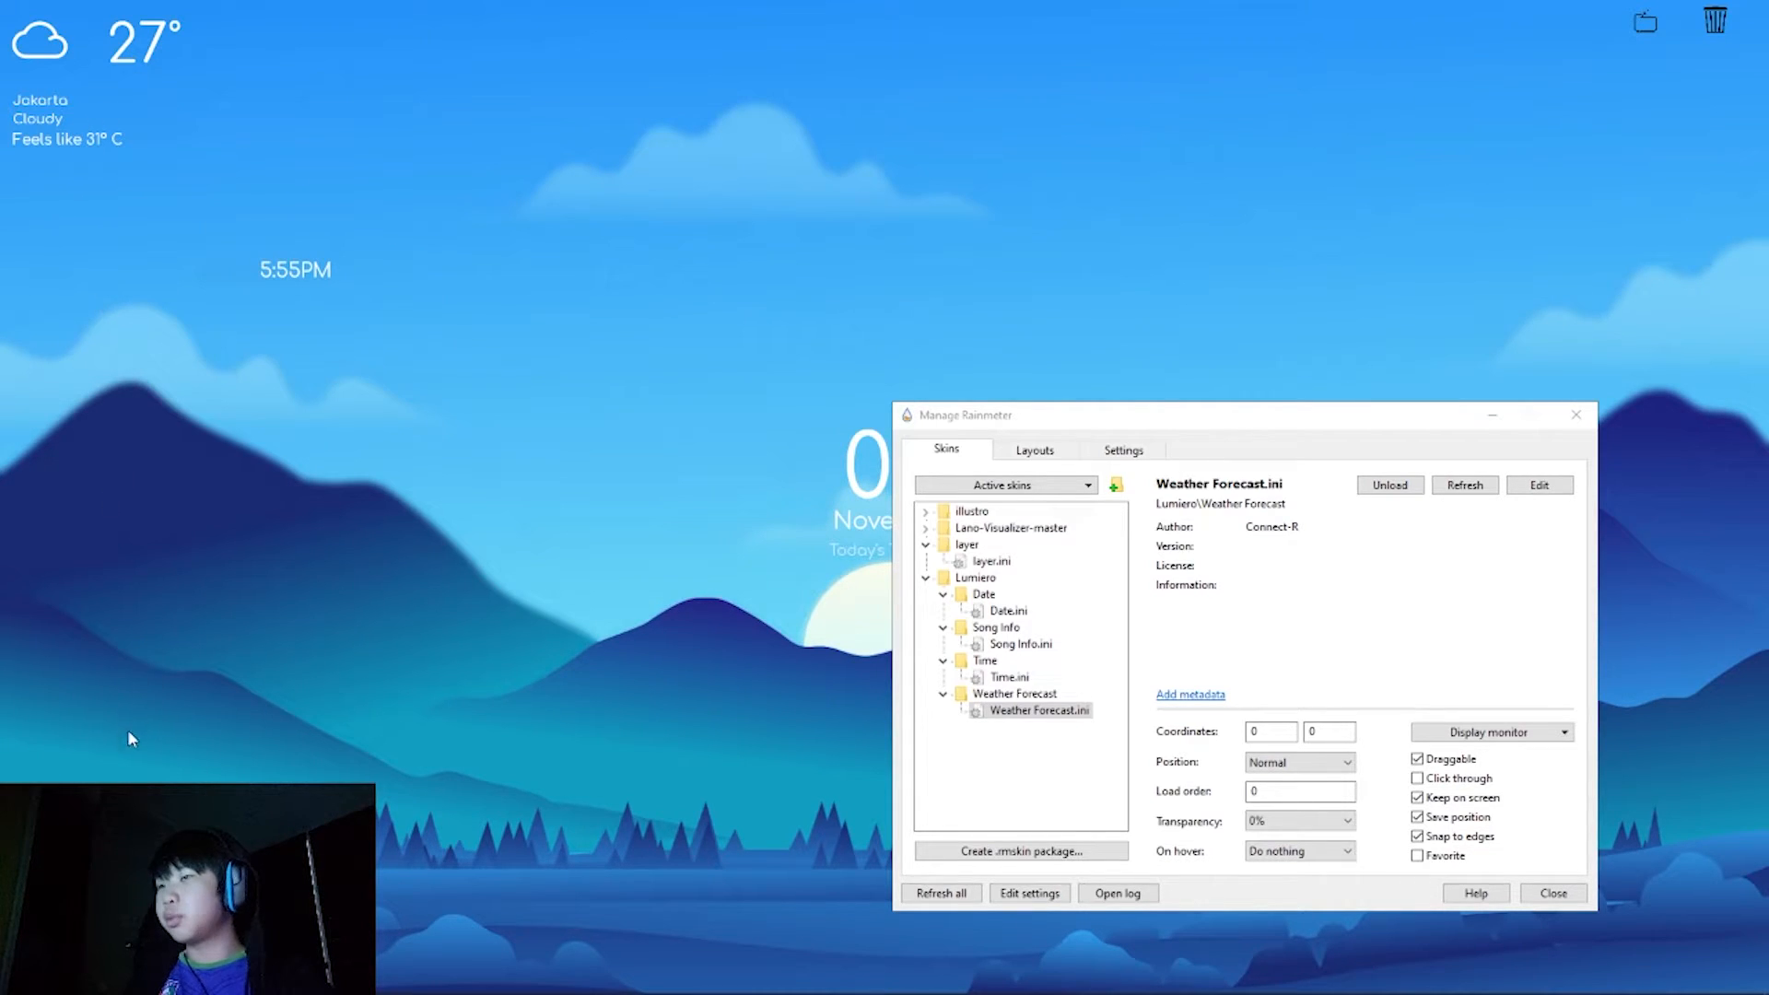
click(1013, 644)
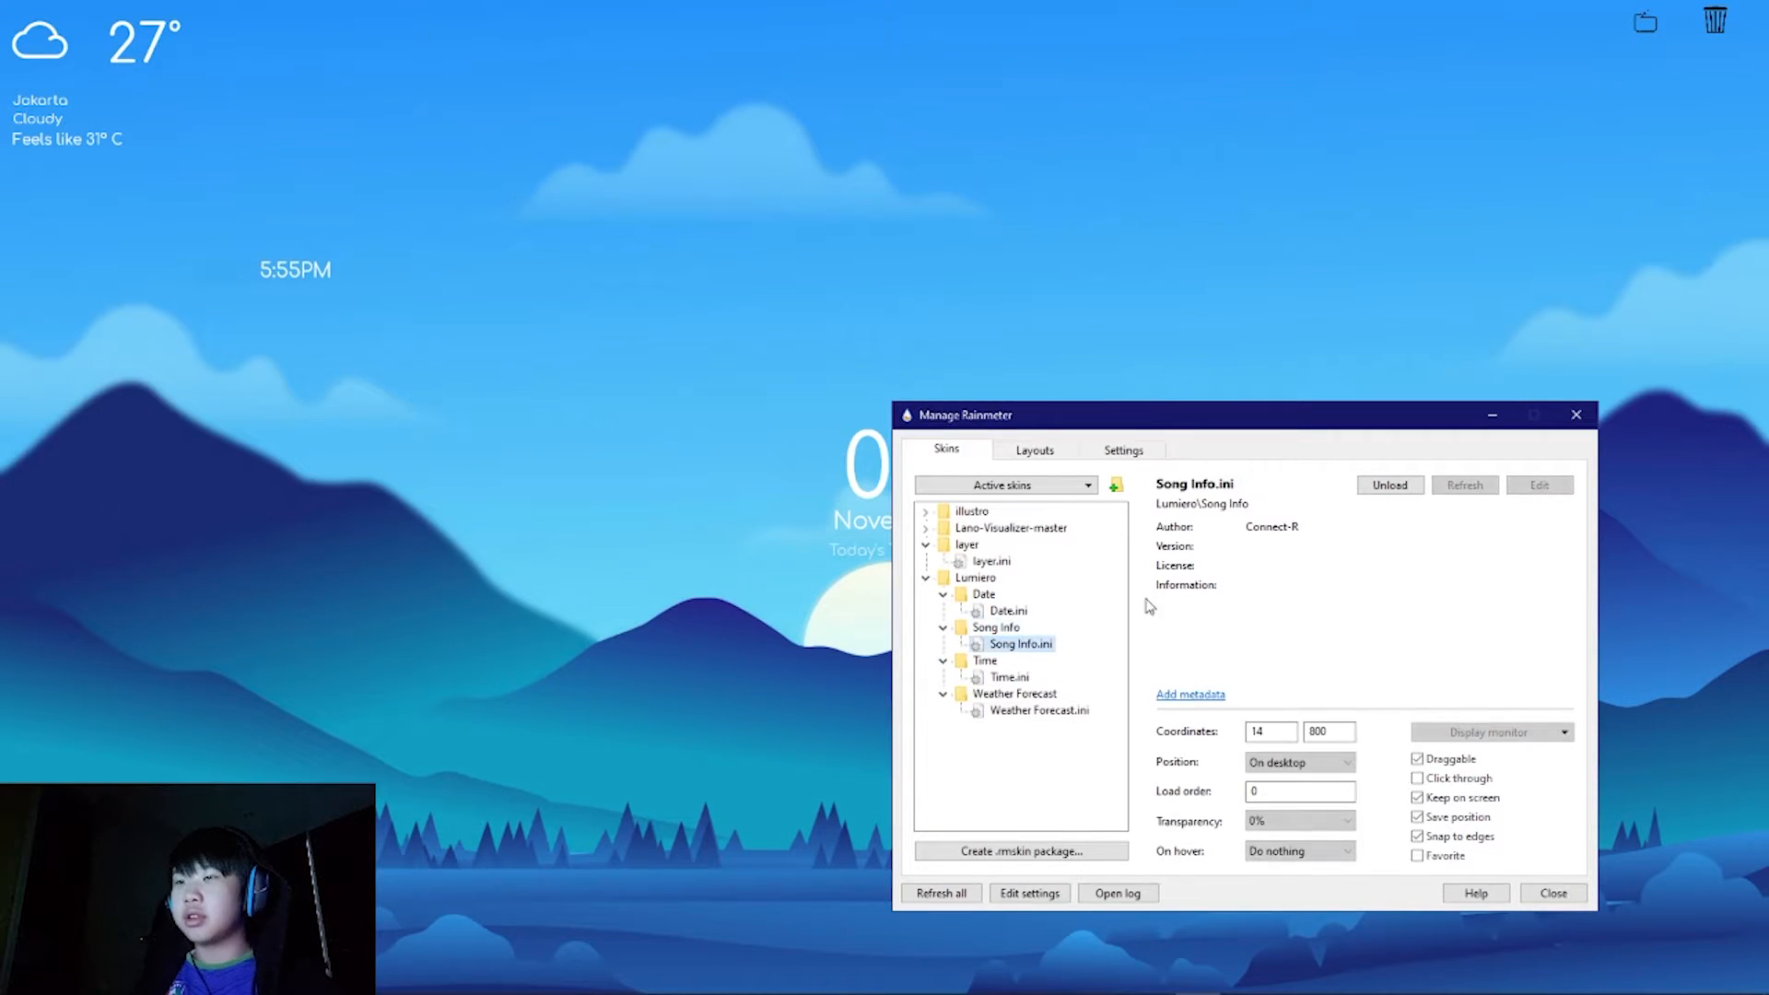
click(1464, 488)
click(1398, 488)
click(1392, 488)
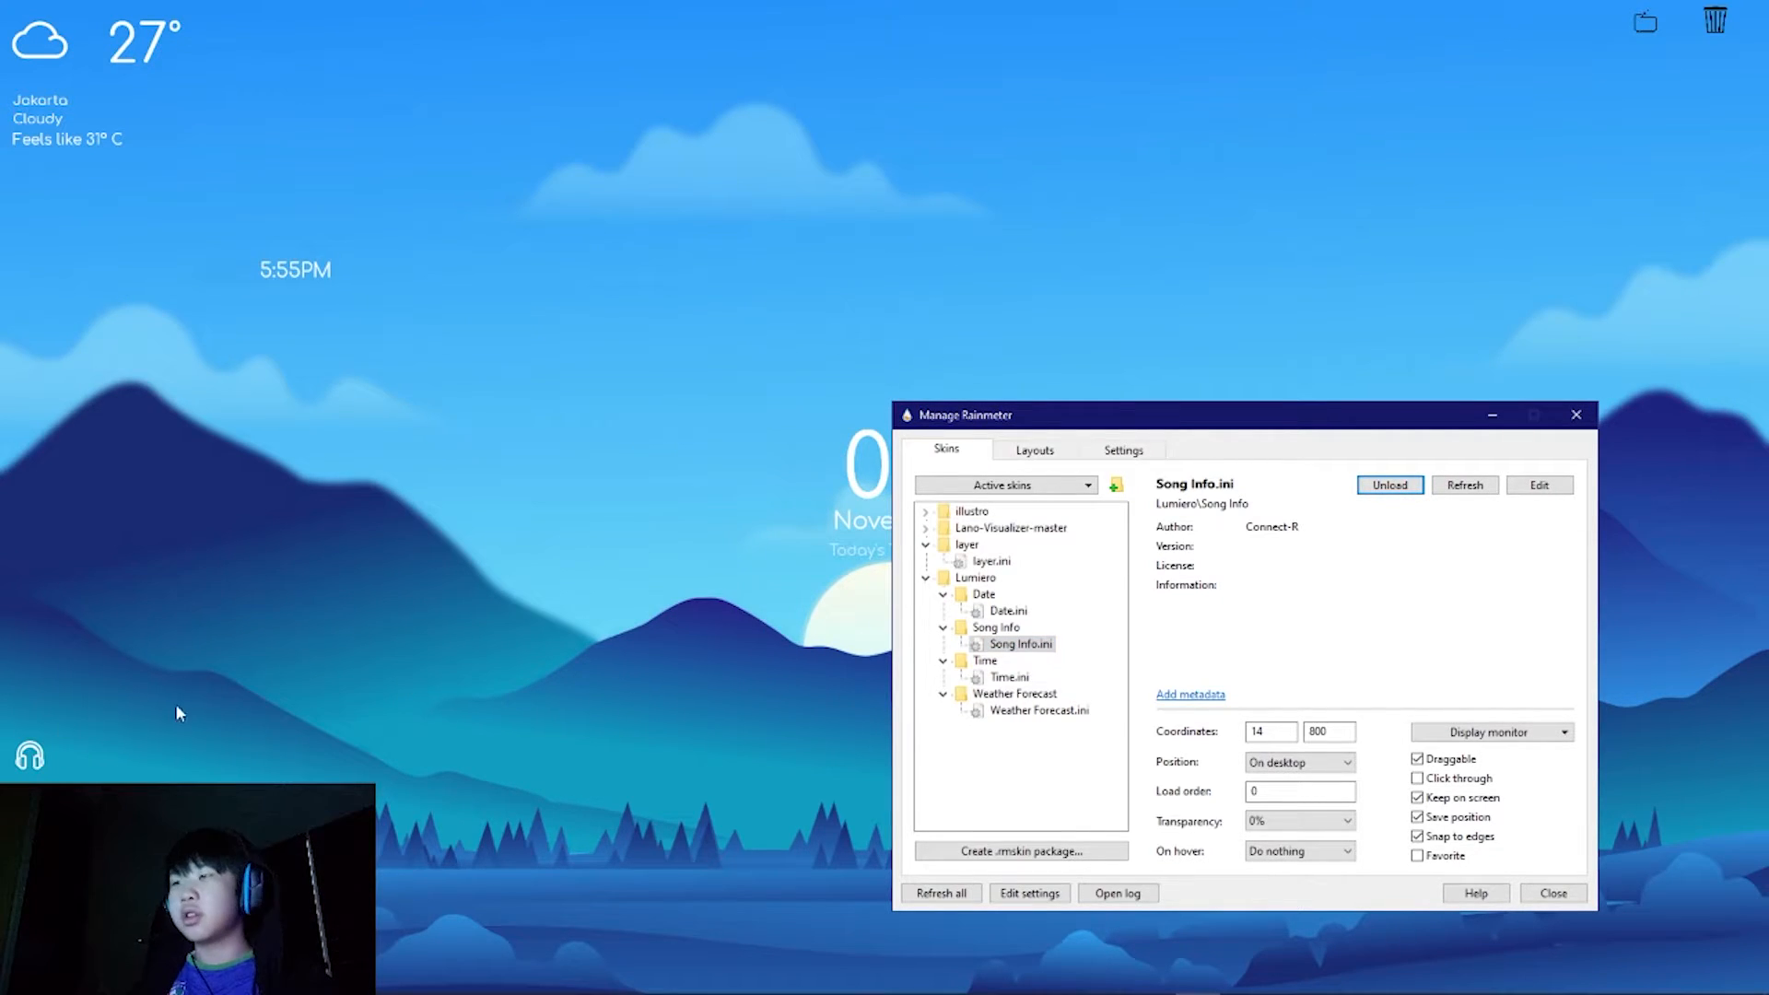
Step: Move the Song Info skin to coordinates 0, 810 and place the Time skin between the forecast's cloud icon and city name
drag(39, 764, 30, 774)
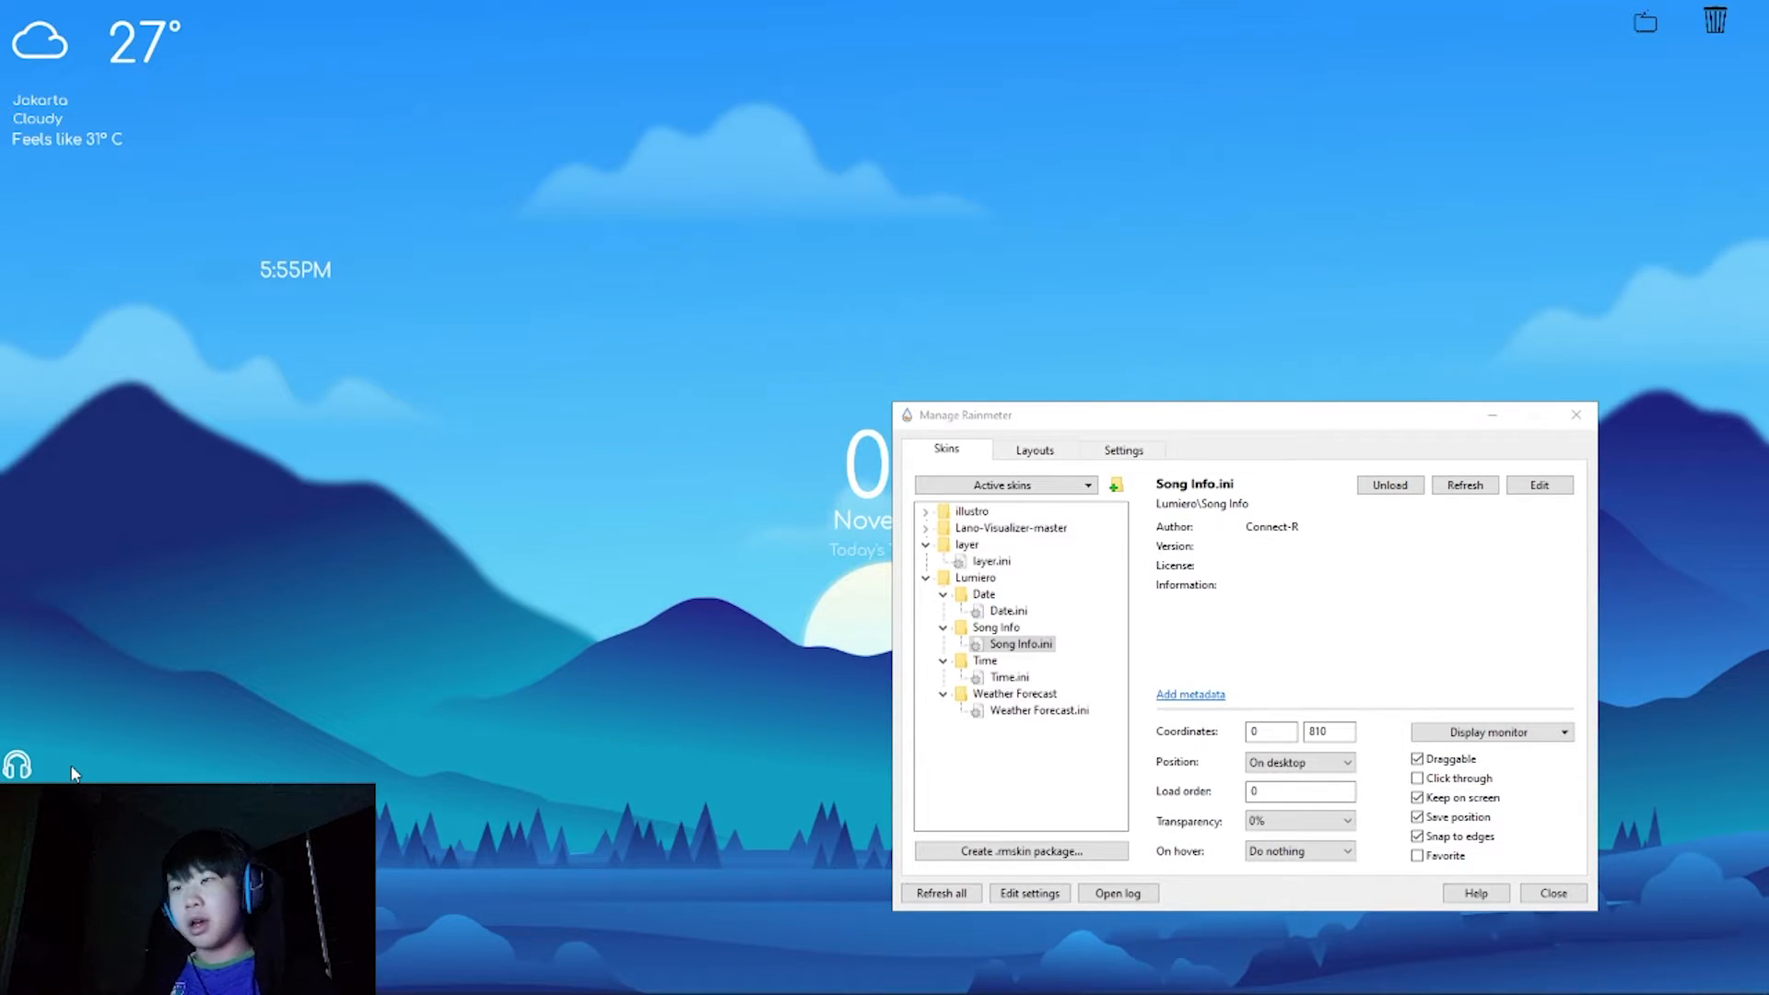
drag(298, 280, 55, 97)
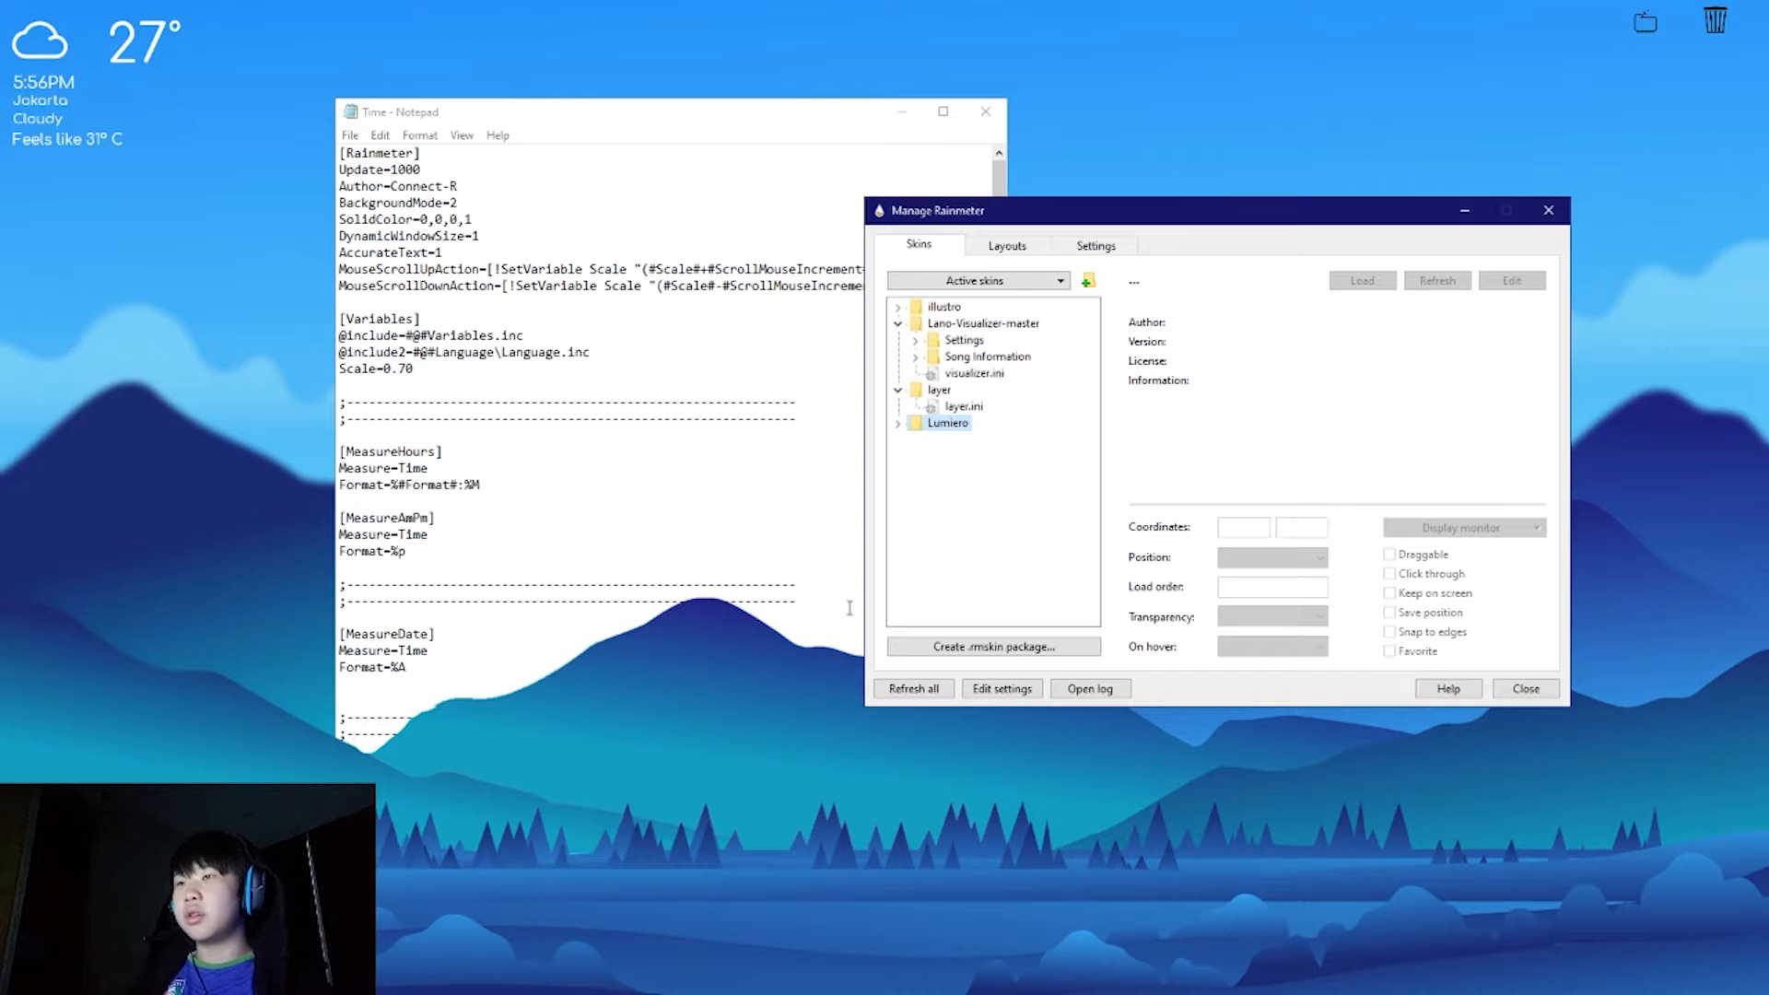
Step: Set the layer.ini skin's position to On desktop and its load order to 1
click(982, 406)
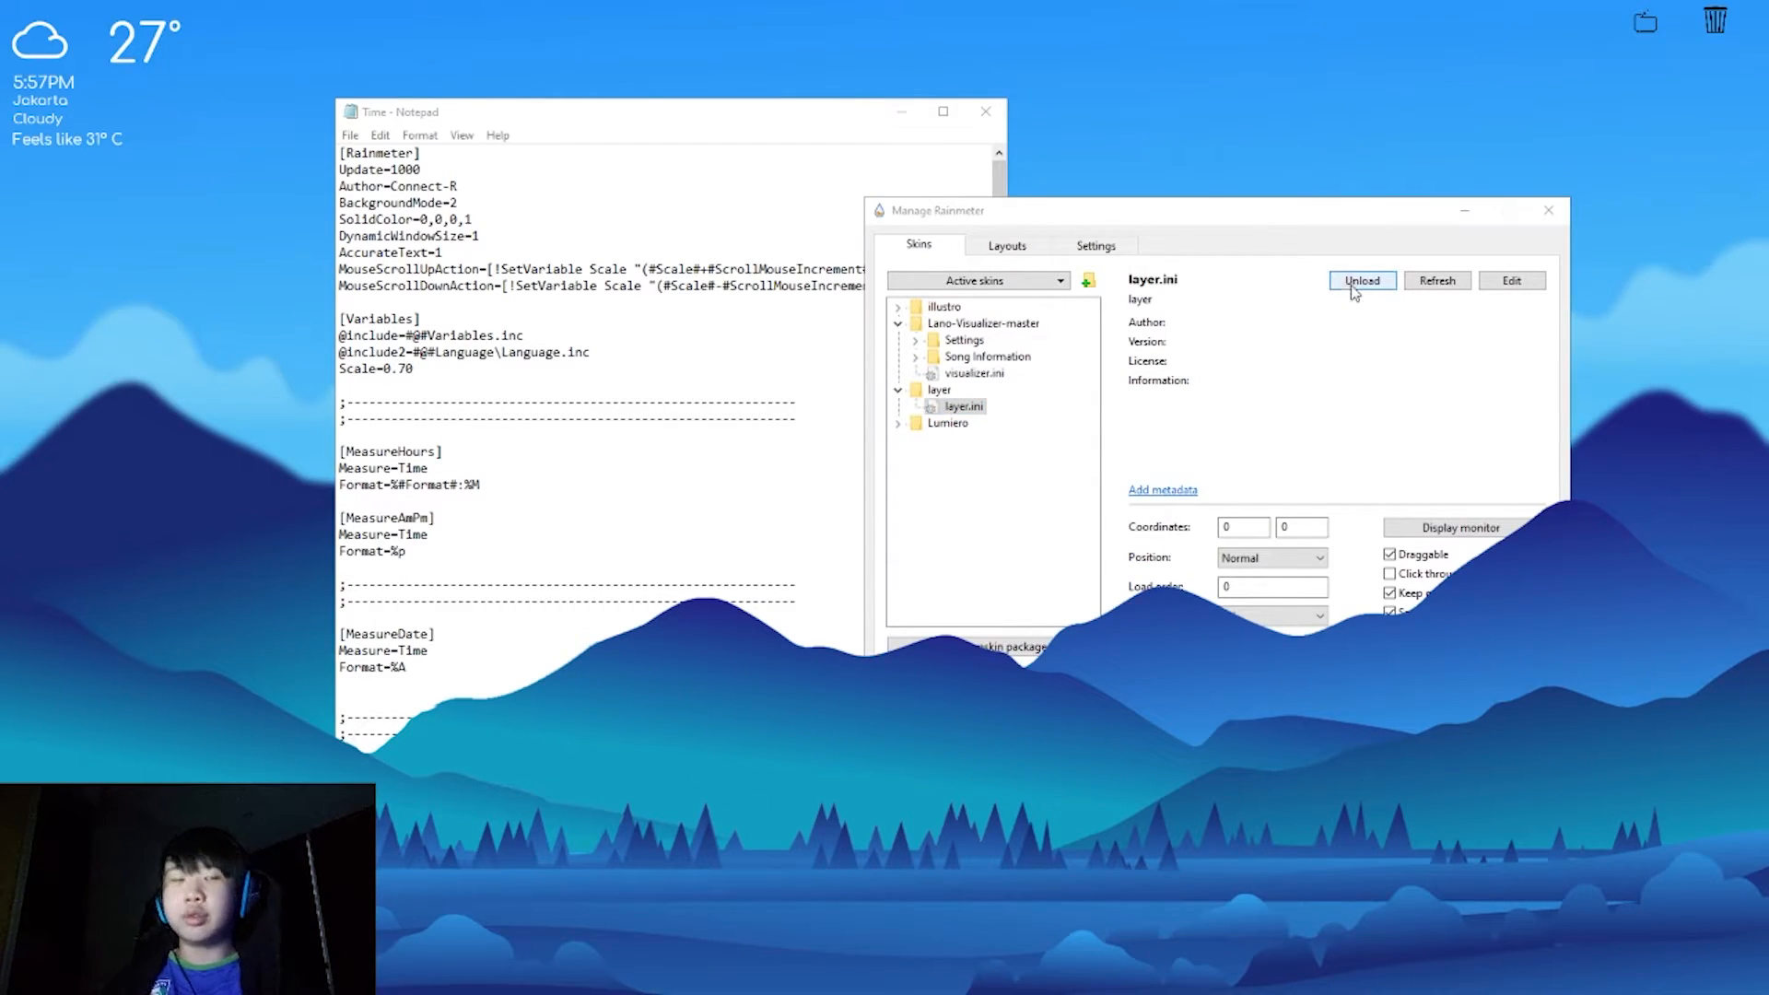
drag(1105, 214, 1157, 209)
drag(843, 109, 811, 113)
click(1269, 382)
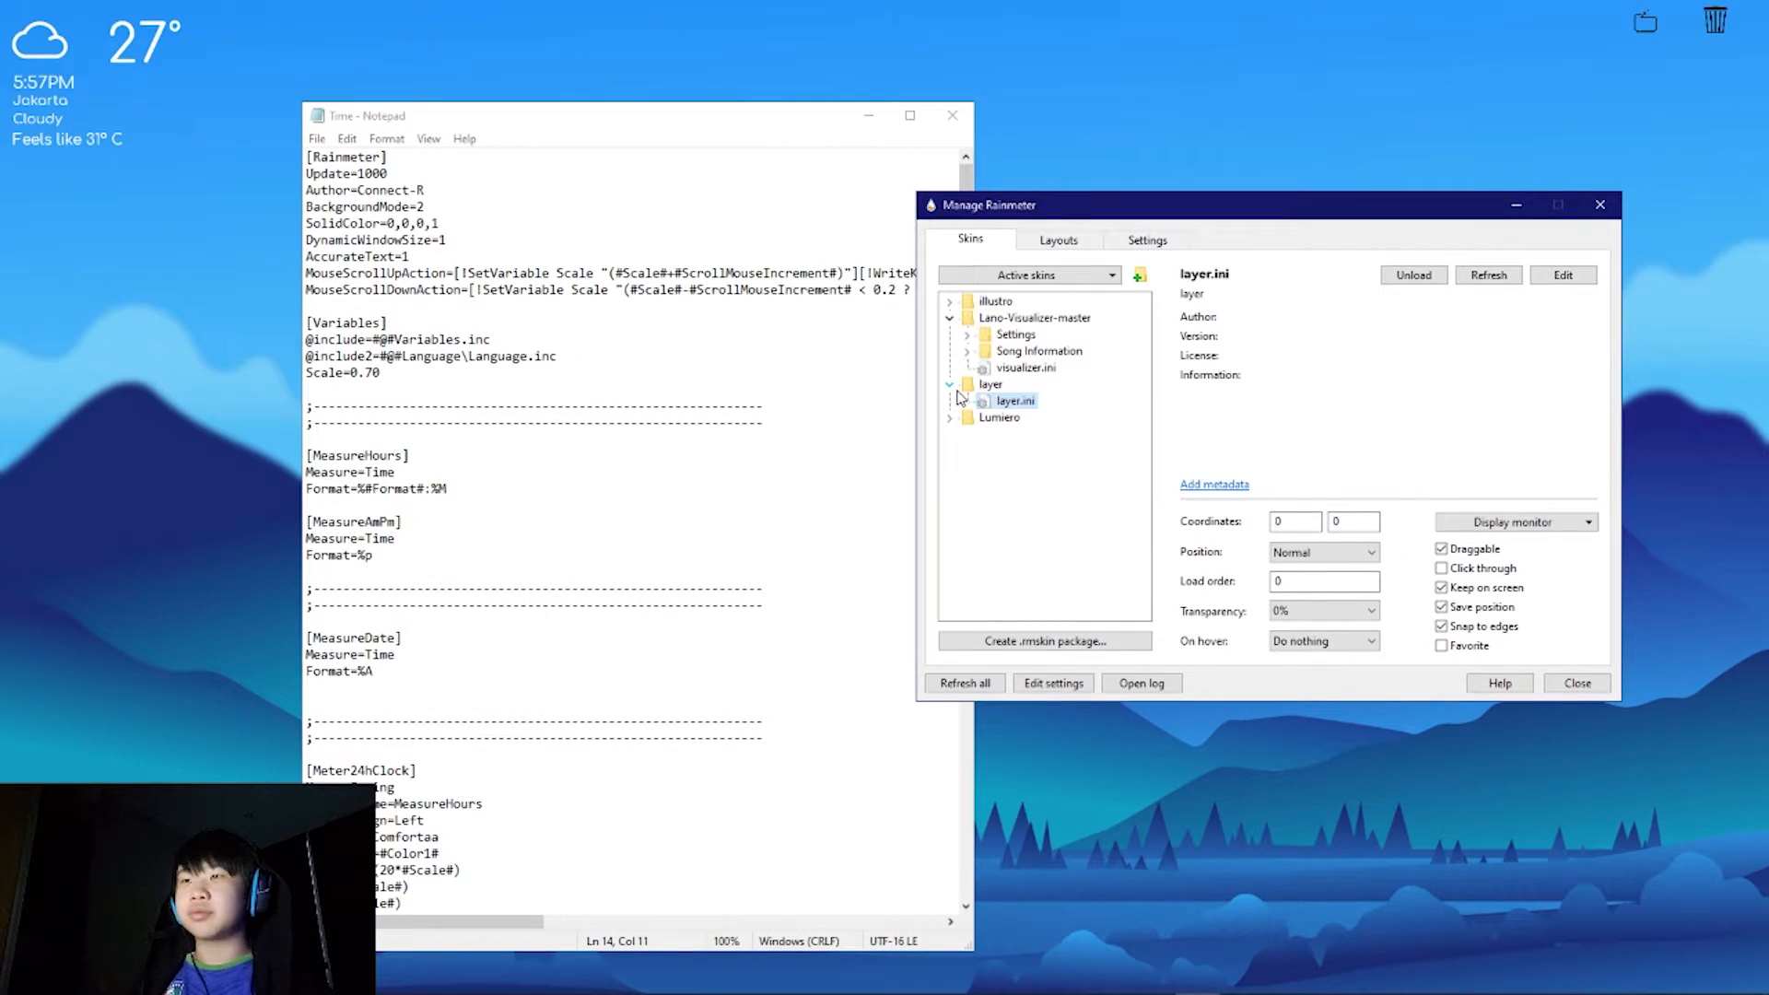
drag(1321, 580, 743, 544)
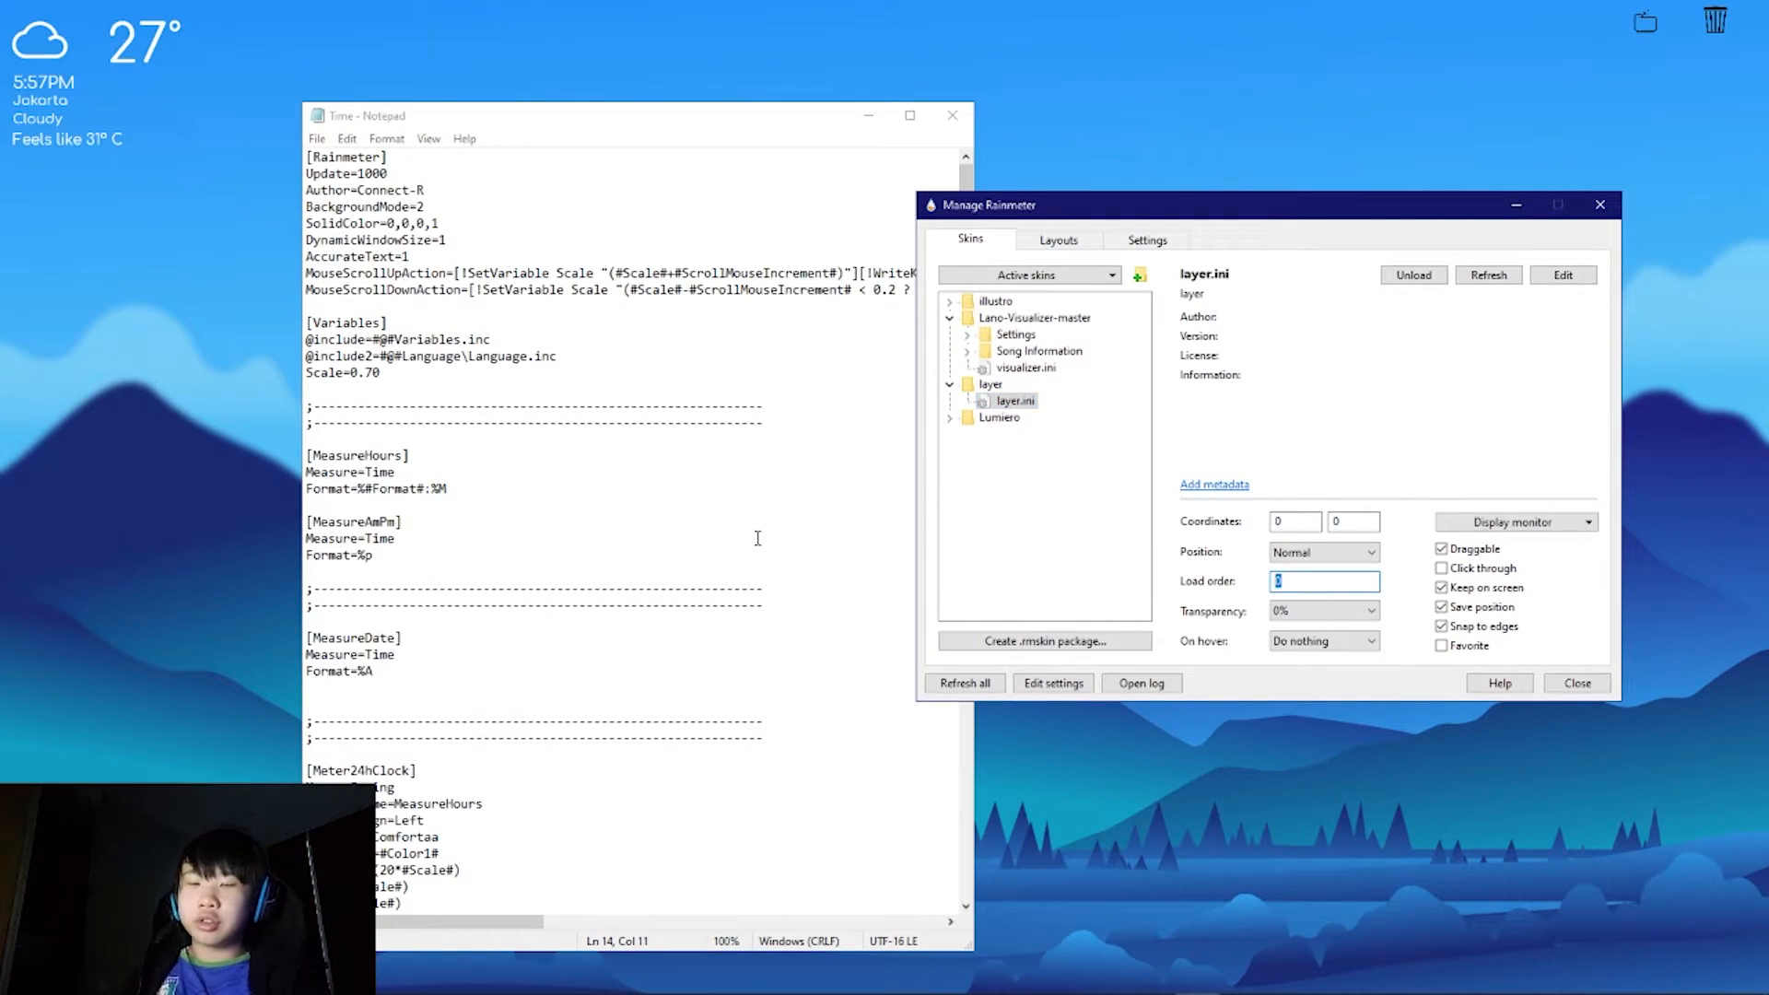
click(1336, 556)
click(1313, 628)
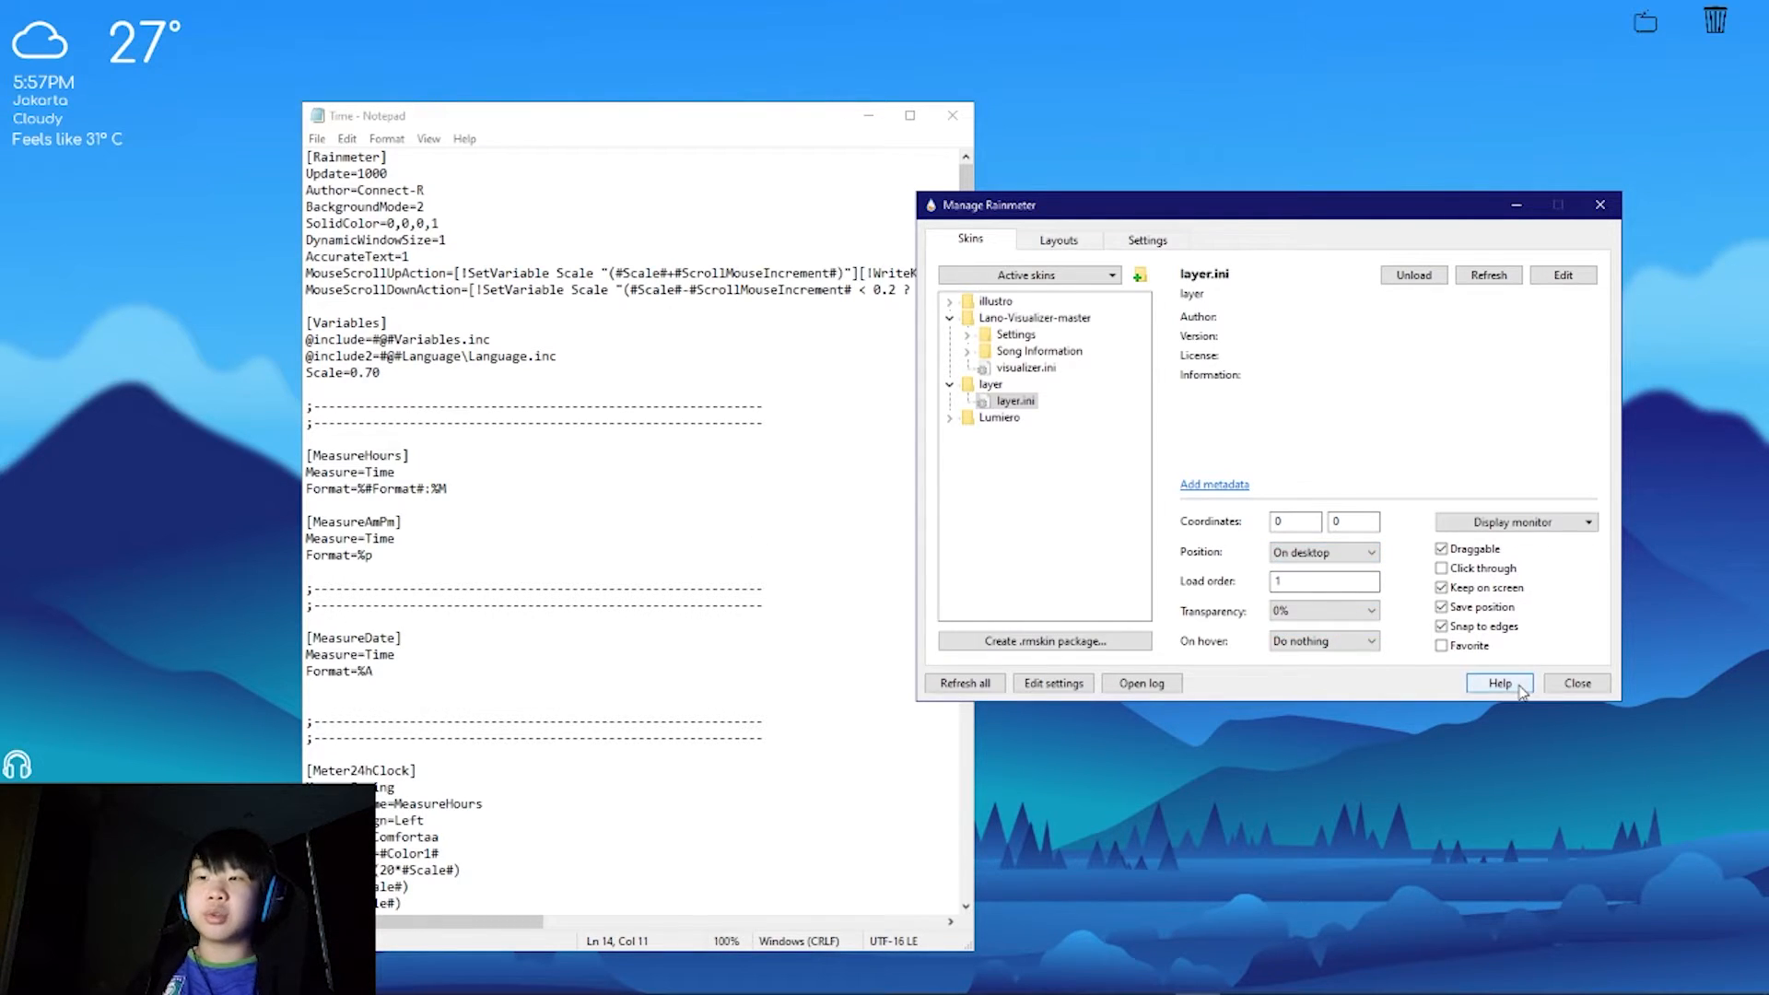
click(1384, 422)
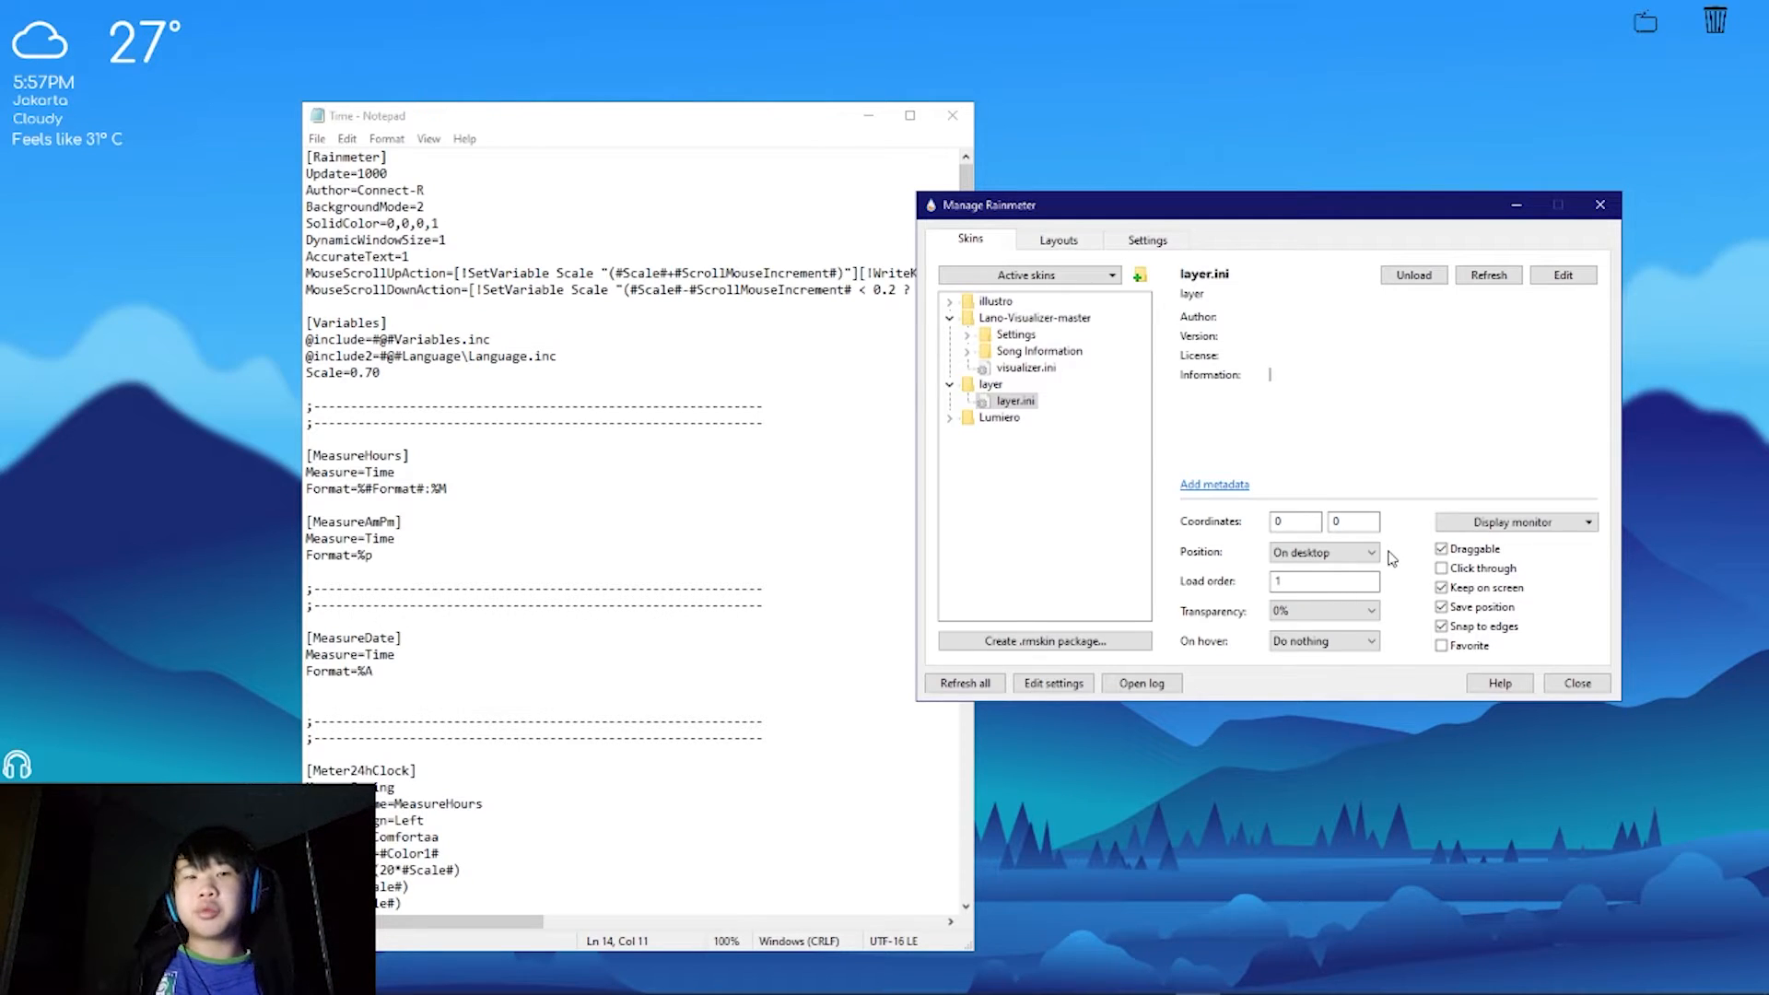
Step: Look over the Song Info skin's settings and close the Time skin's configuration file in Notepad
click(153, 595)
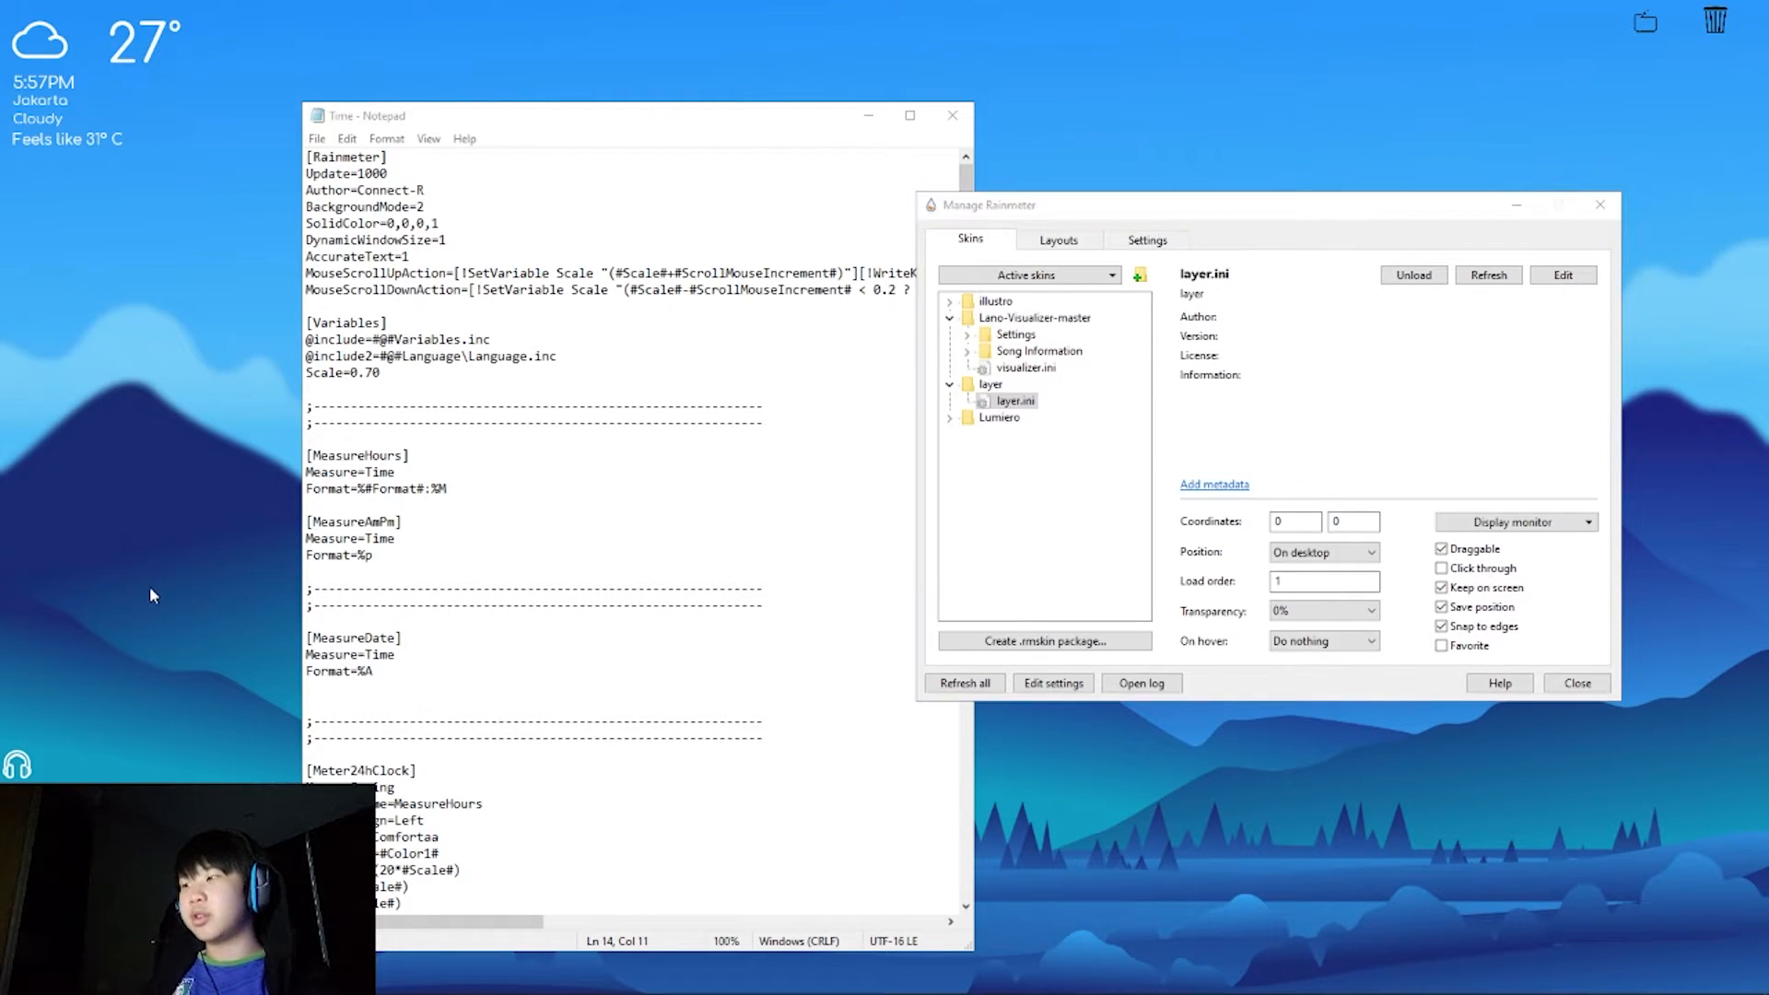
right_click(29, 777)
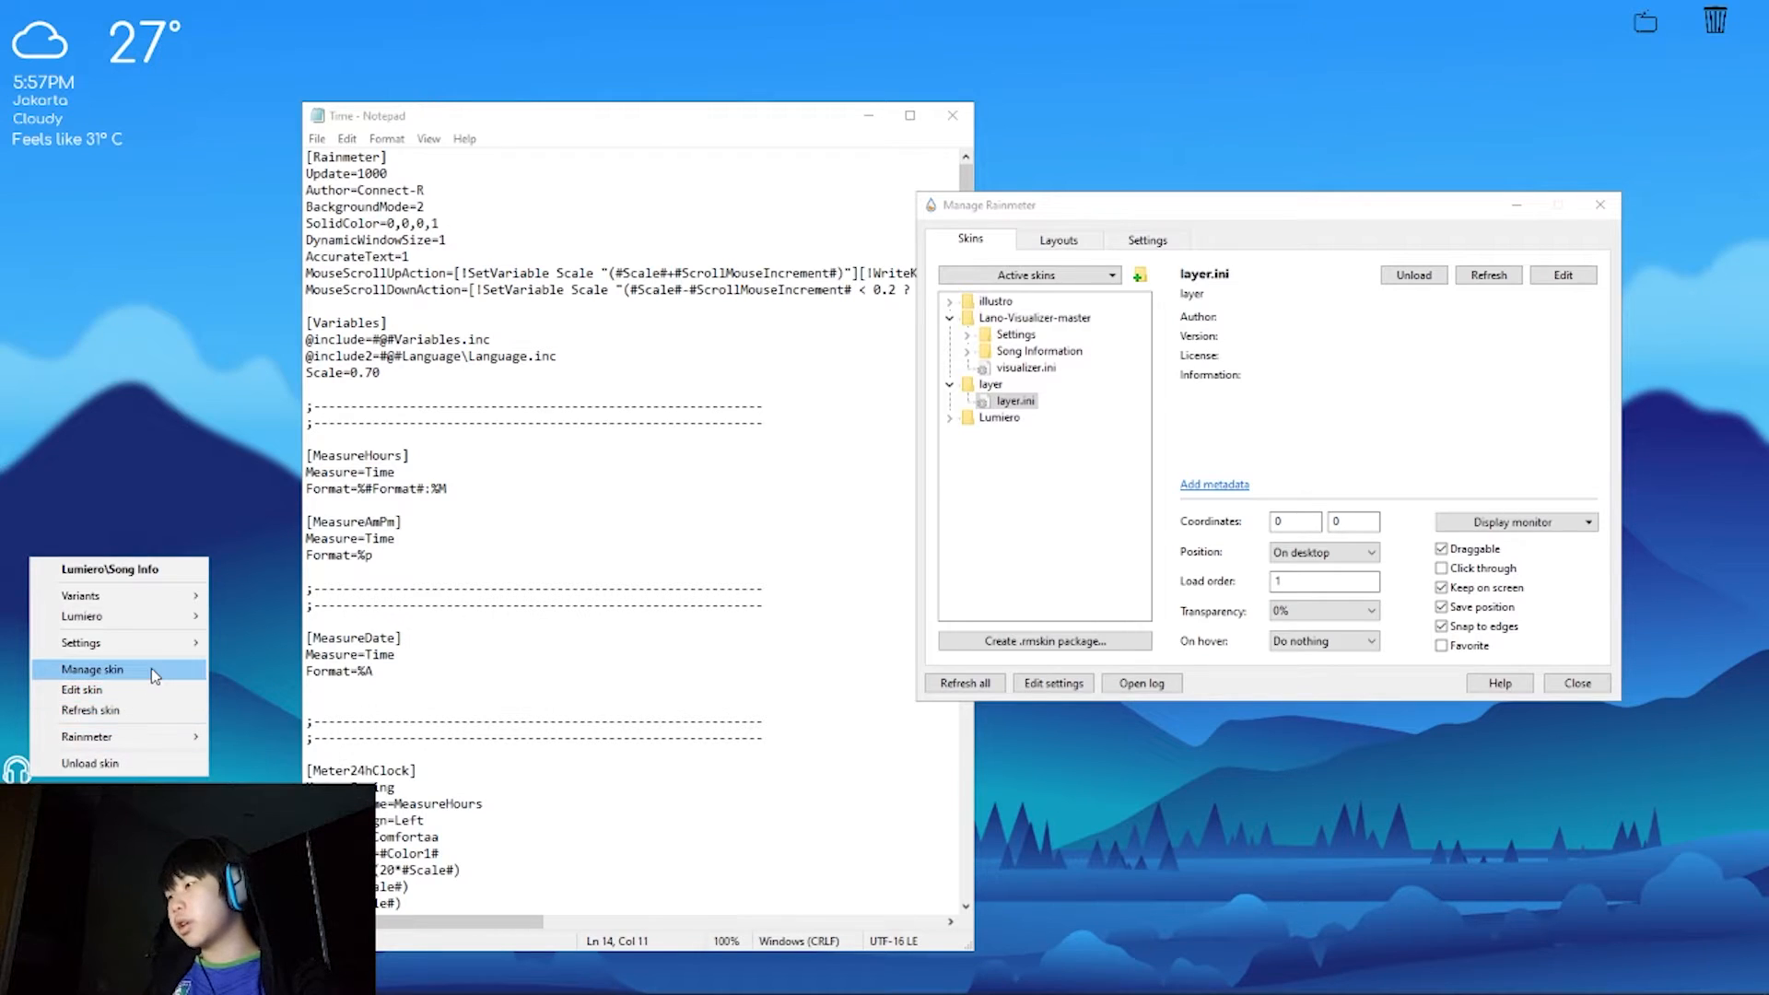
mouse_move(174, 645)
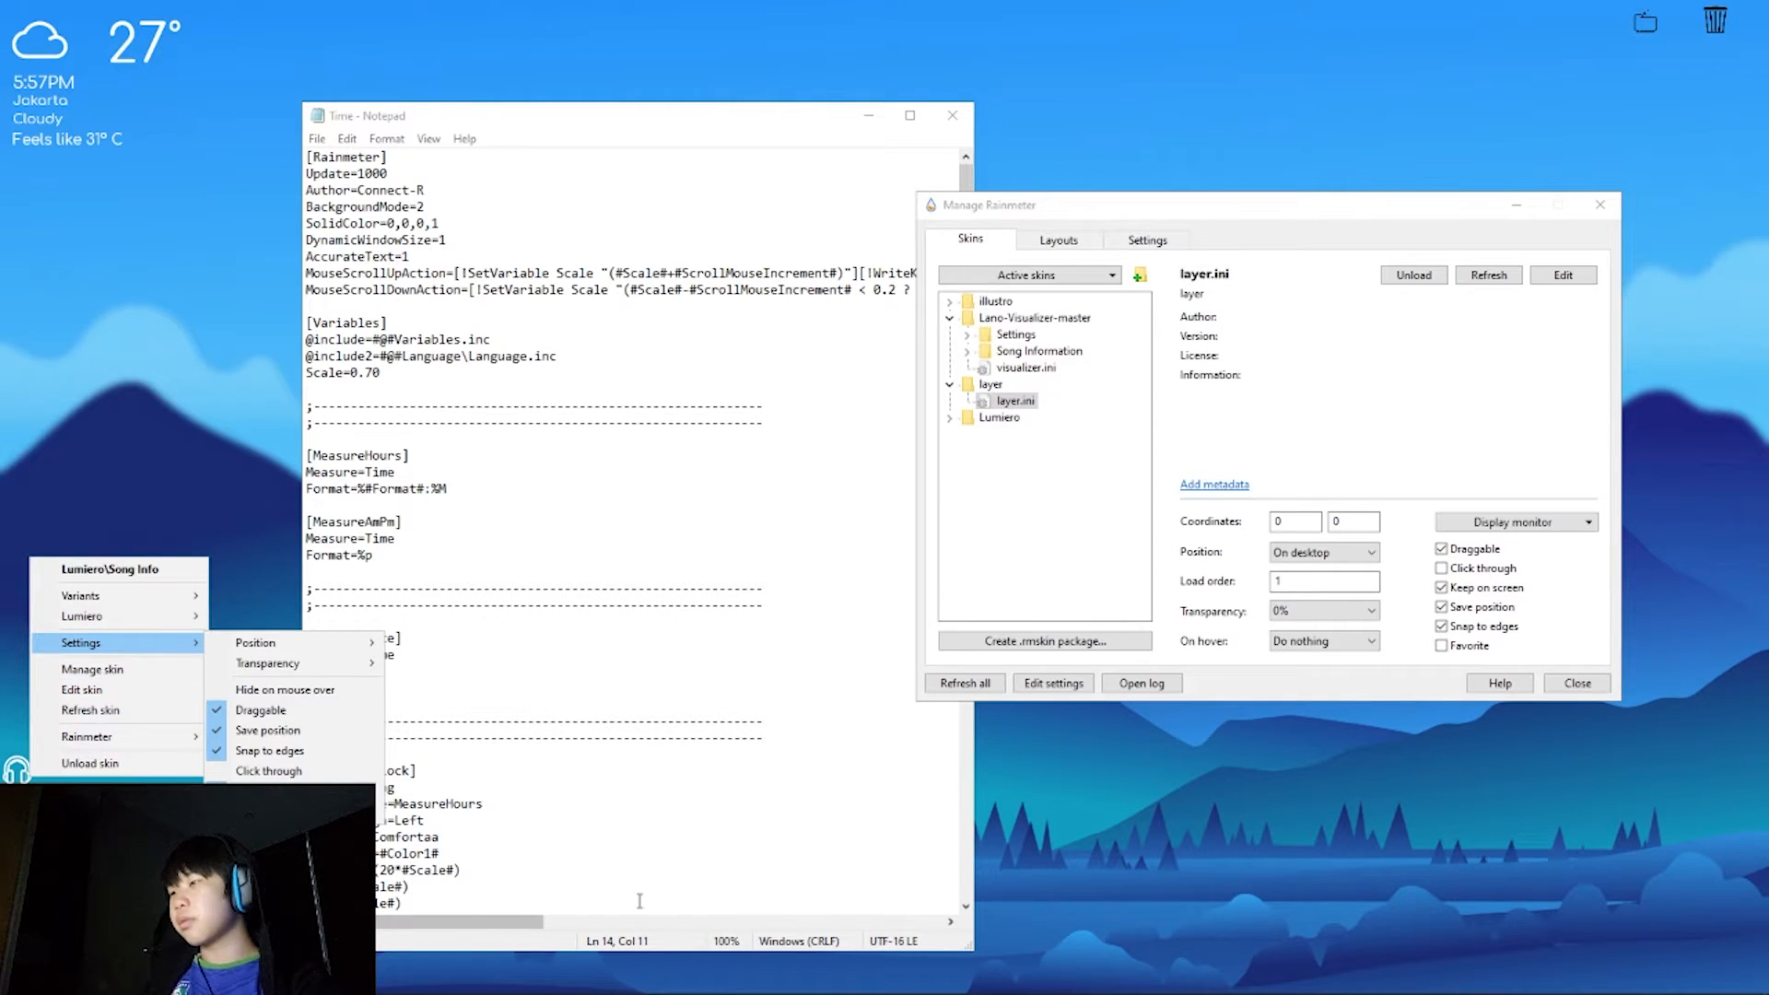
click(954, 671)
click(962, 113)
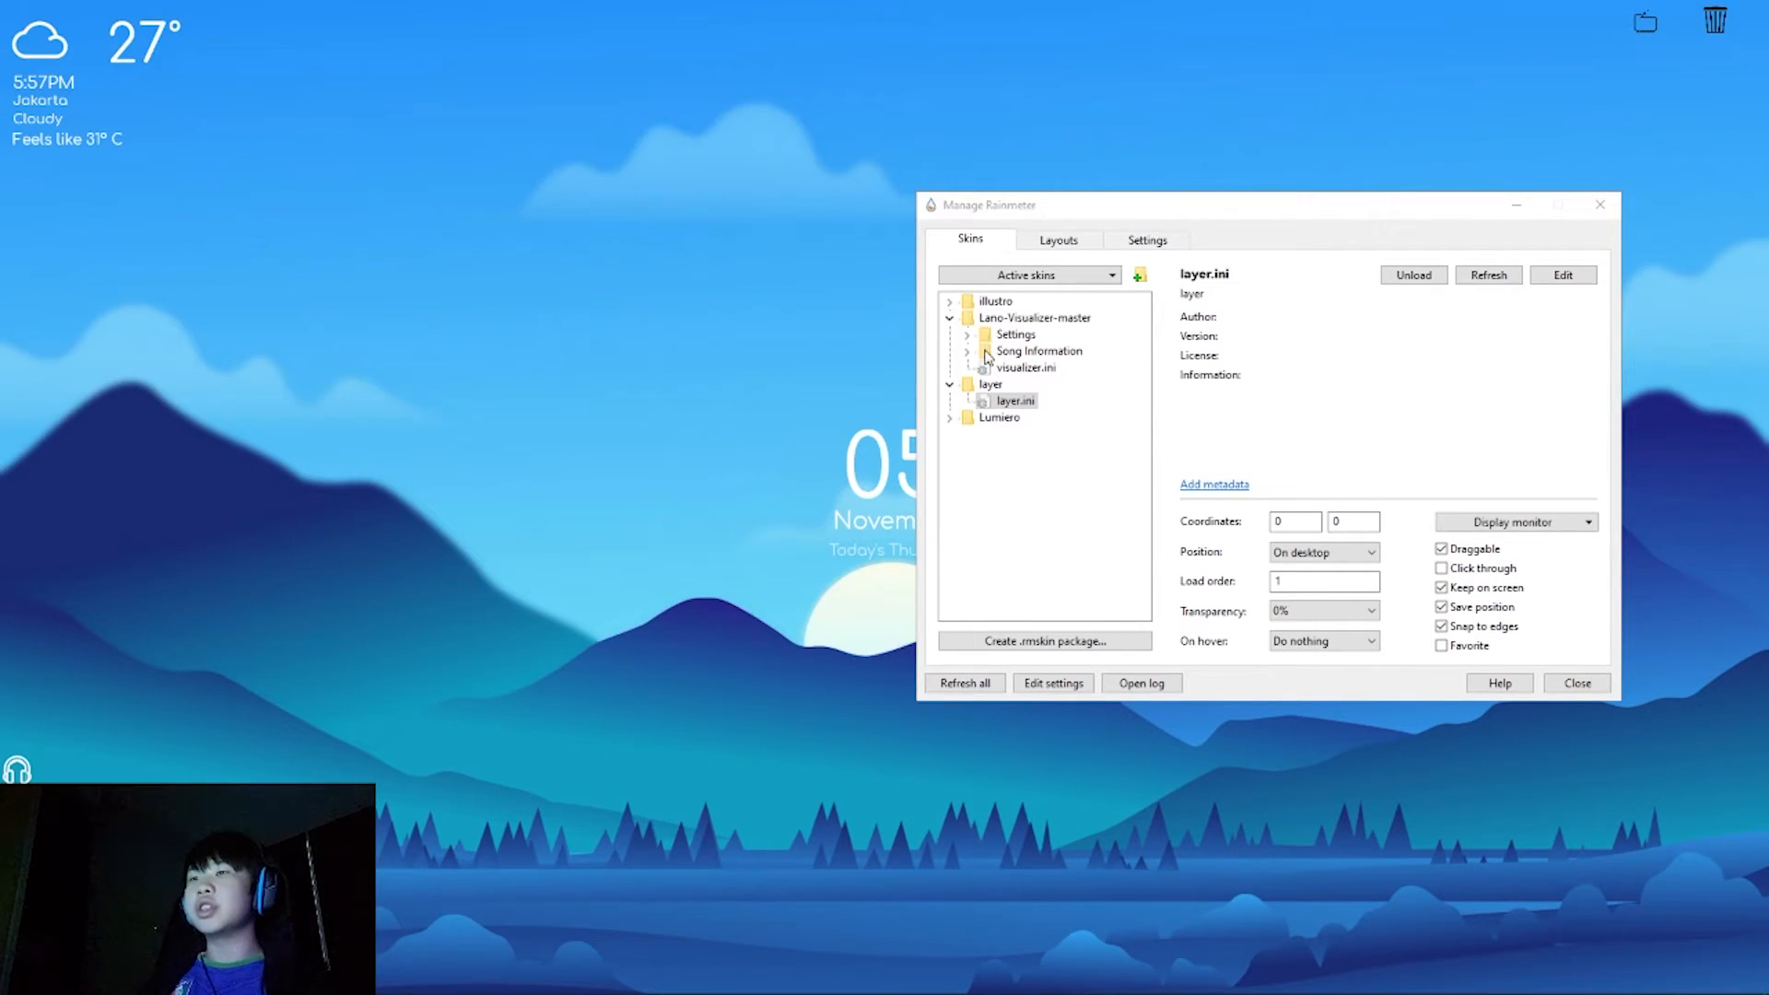
click(950, 384)
click(994, 323)
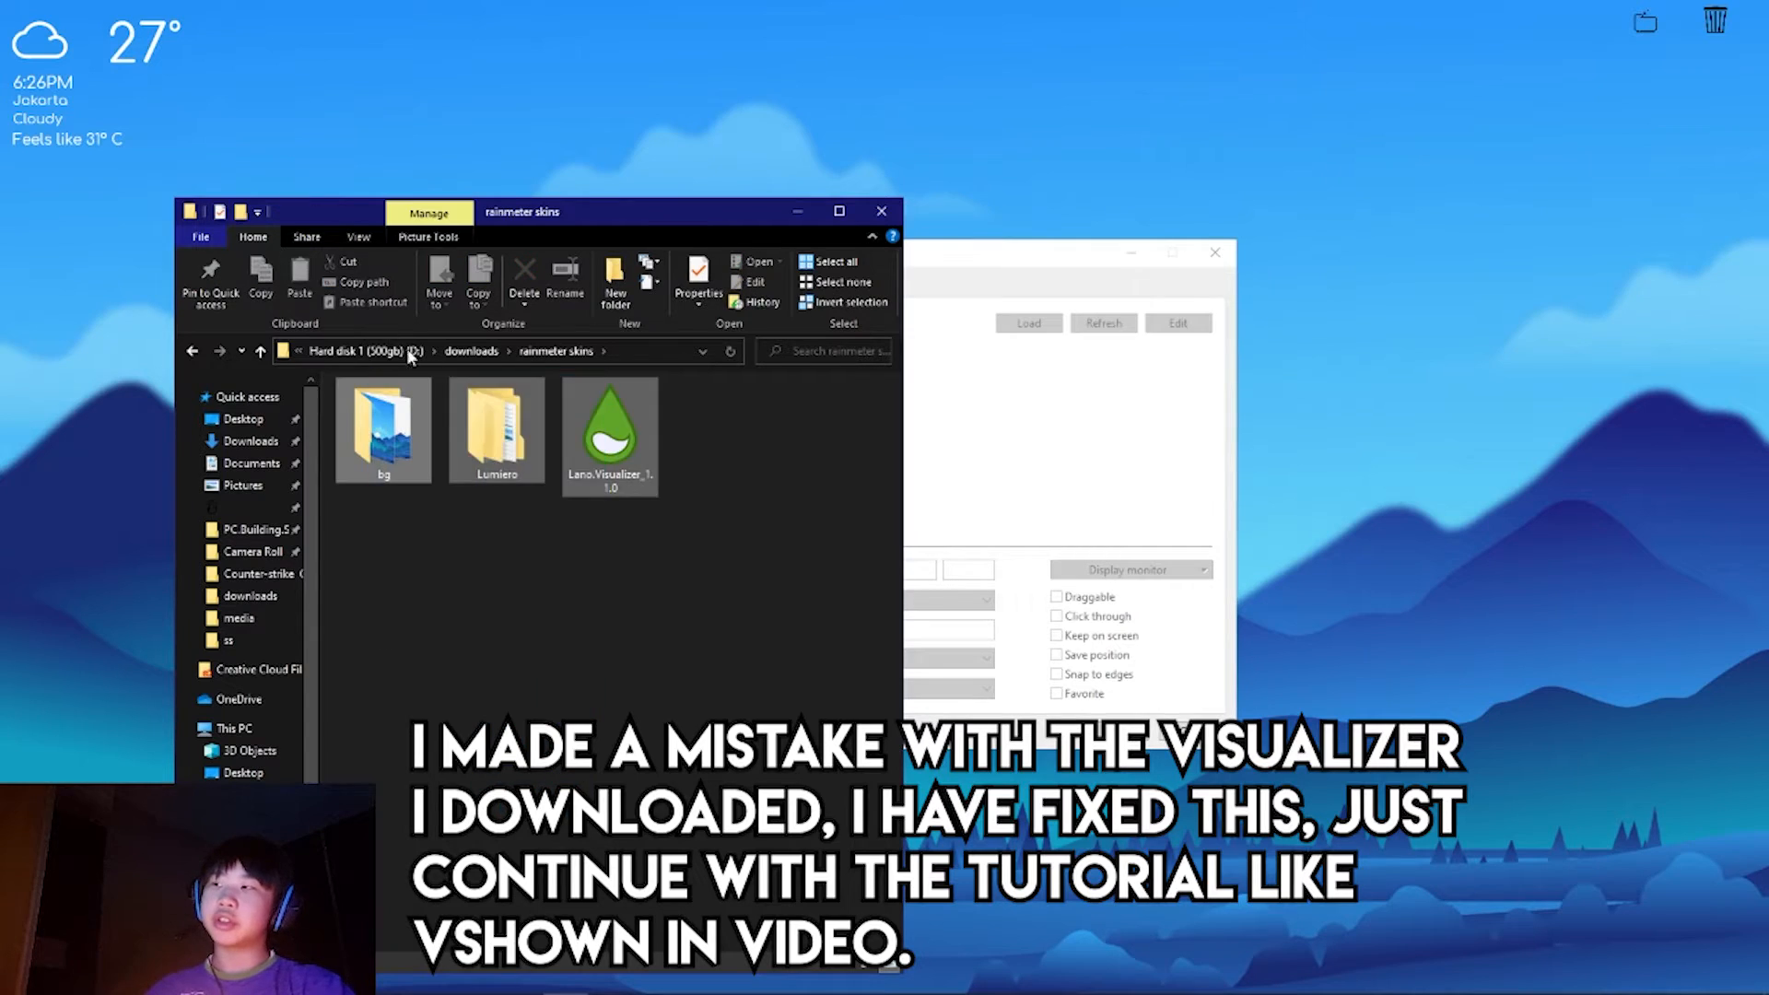
Step: Open the Lano.Visualizer_1.1.0 package from the rainmeter skins folder in File Explorer and review its included components
drag(696, 597, 601, 461)
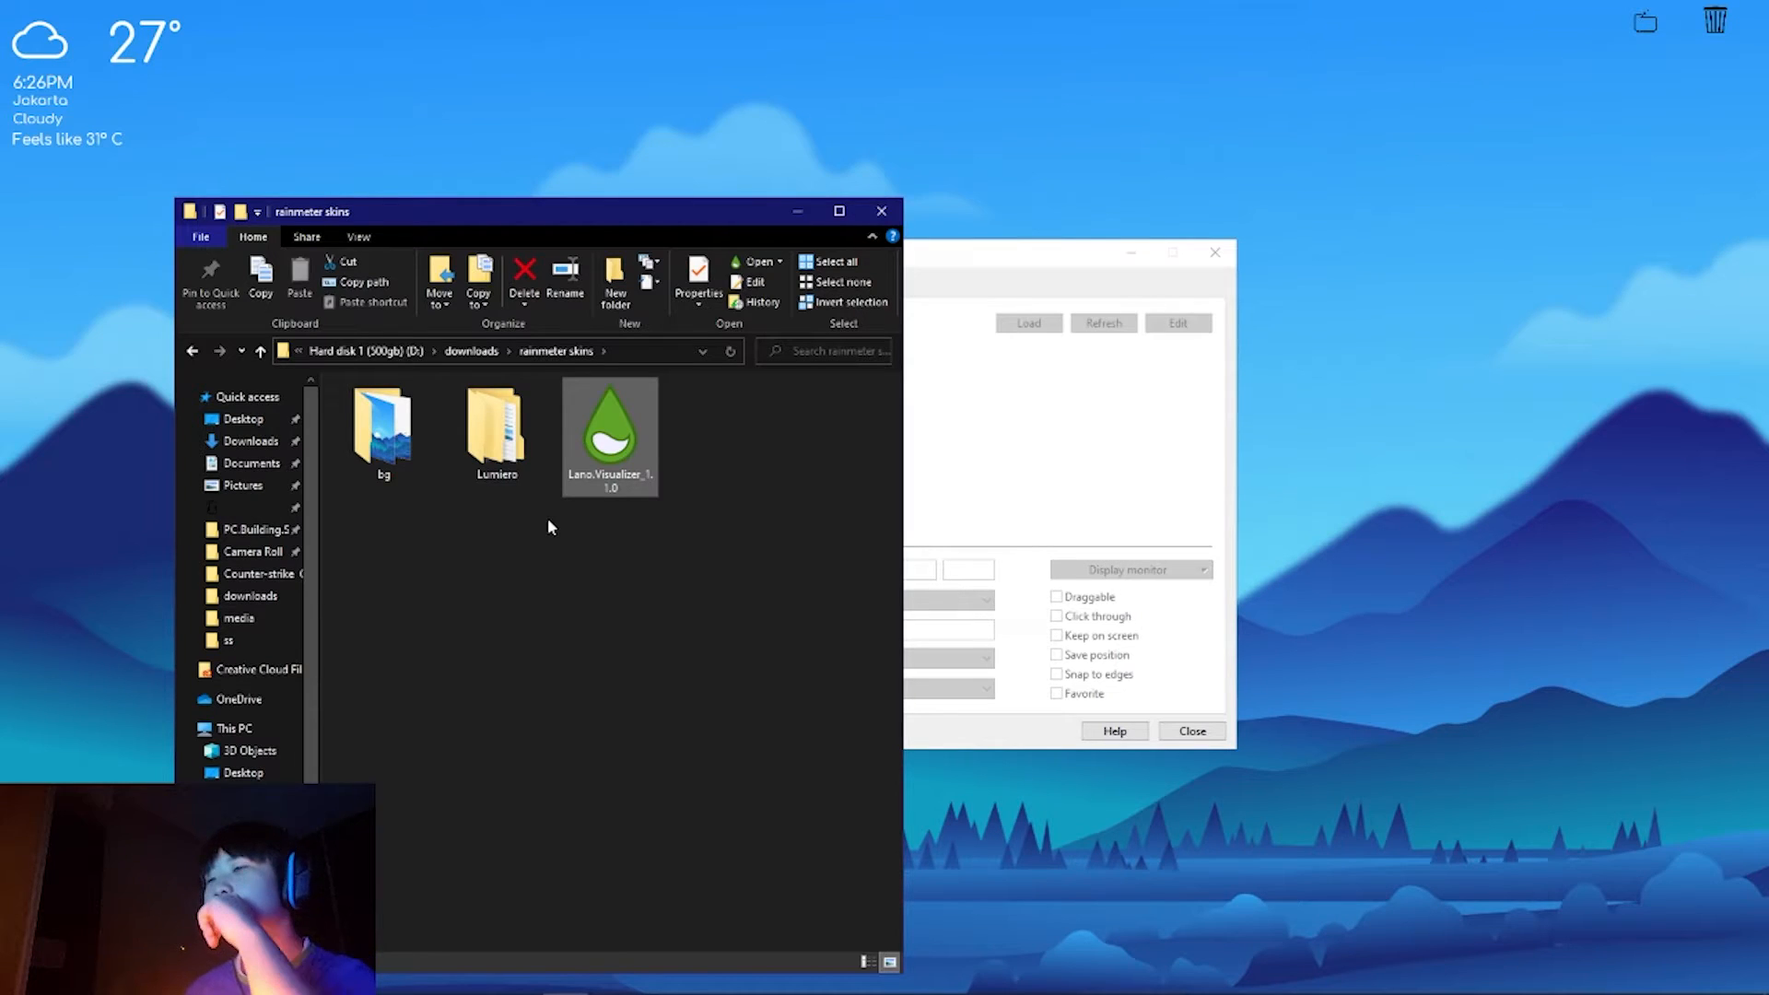
double_click(595, 447)
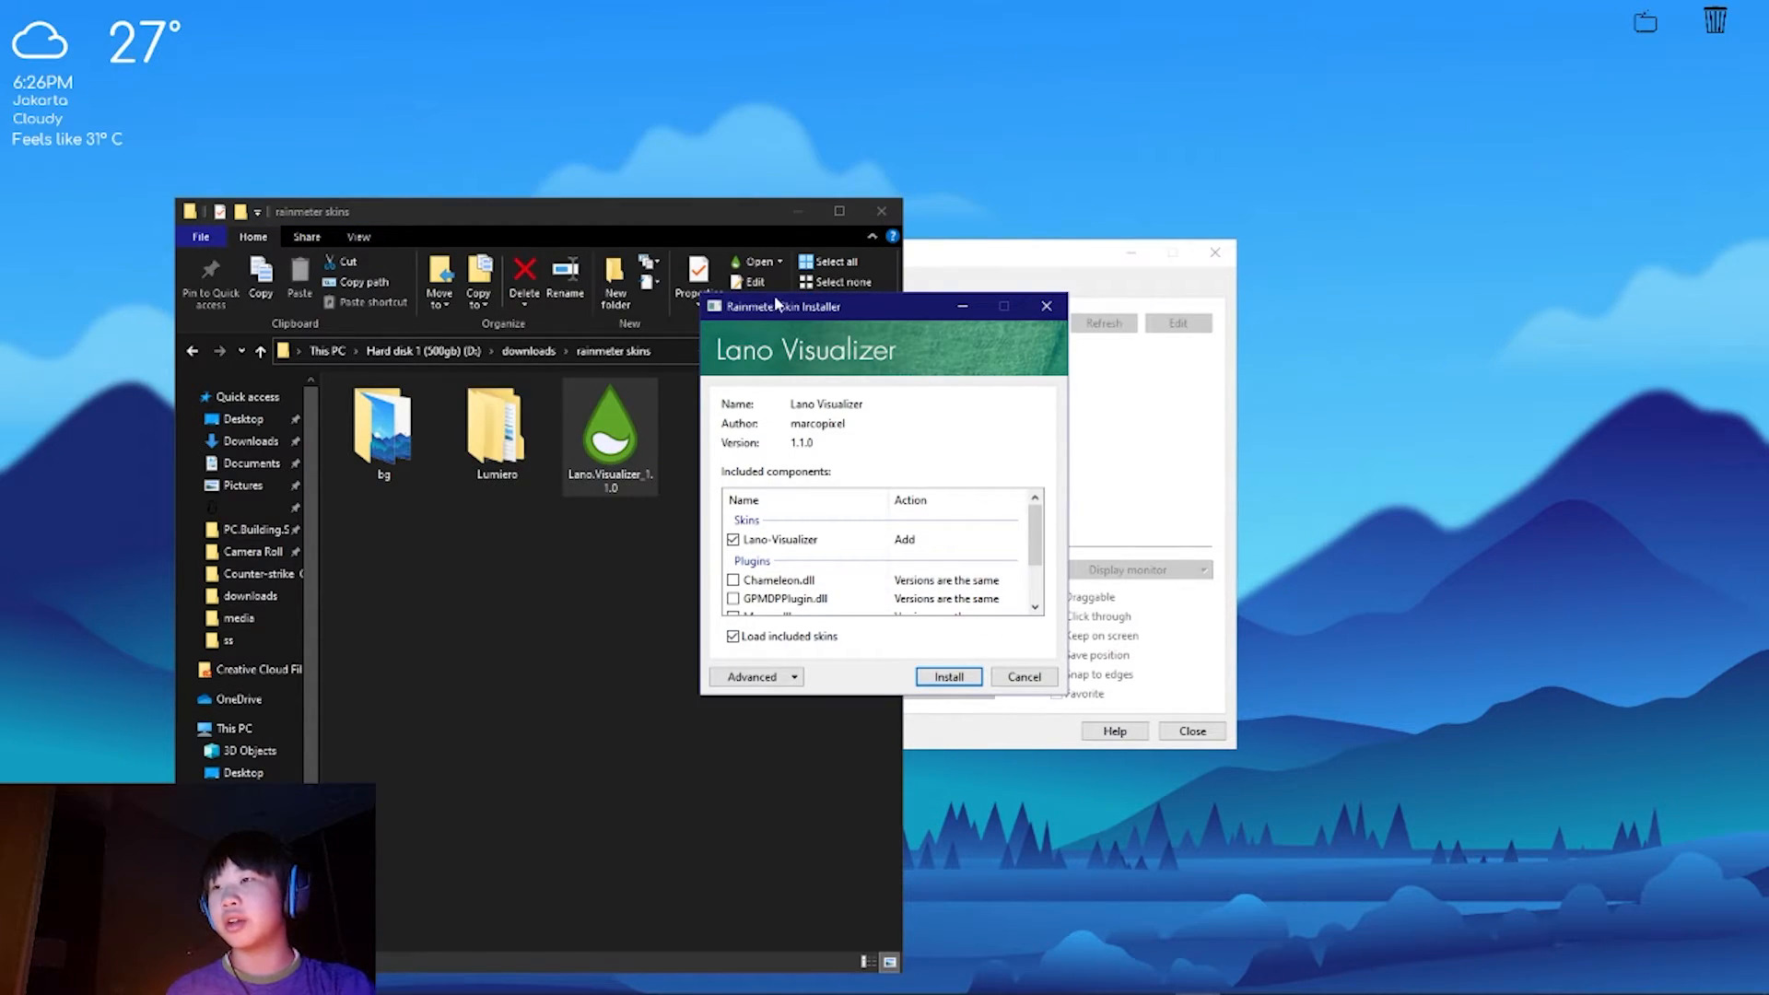
scroll(875, 553, down, 1)
scroll(921, 571, up, 1)
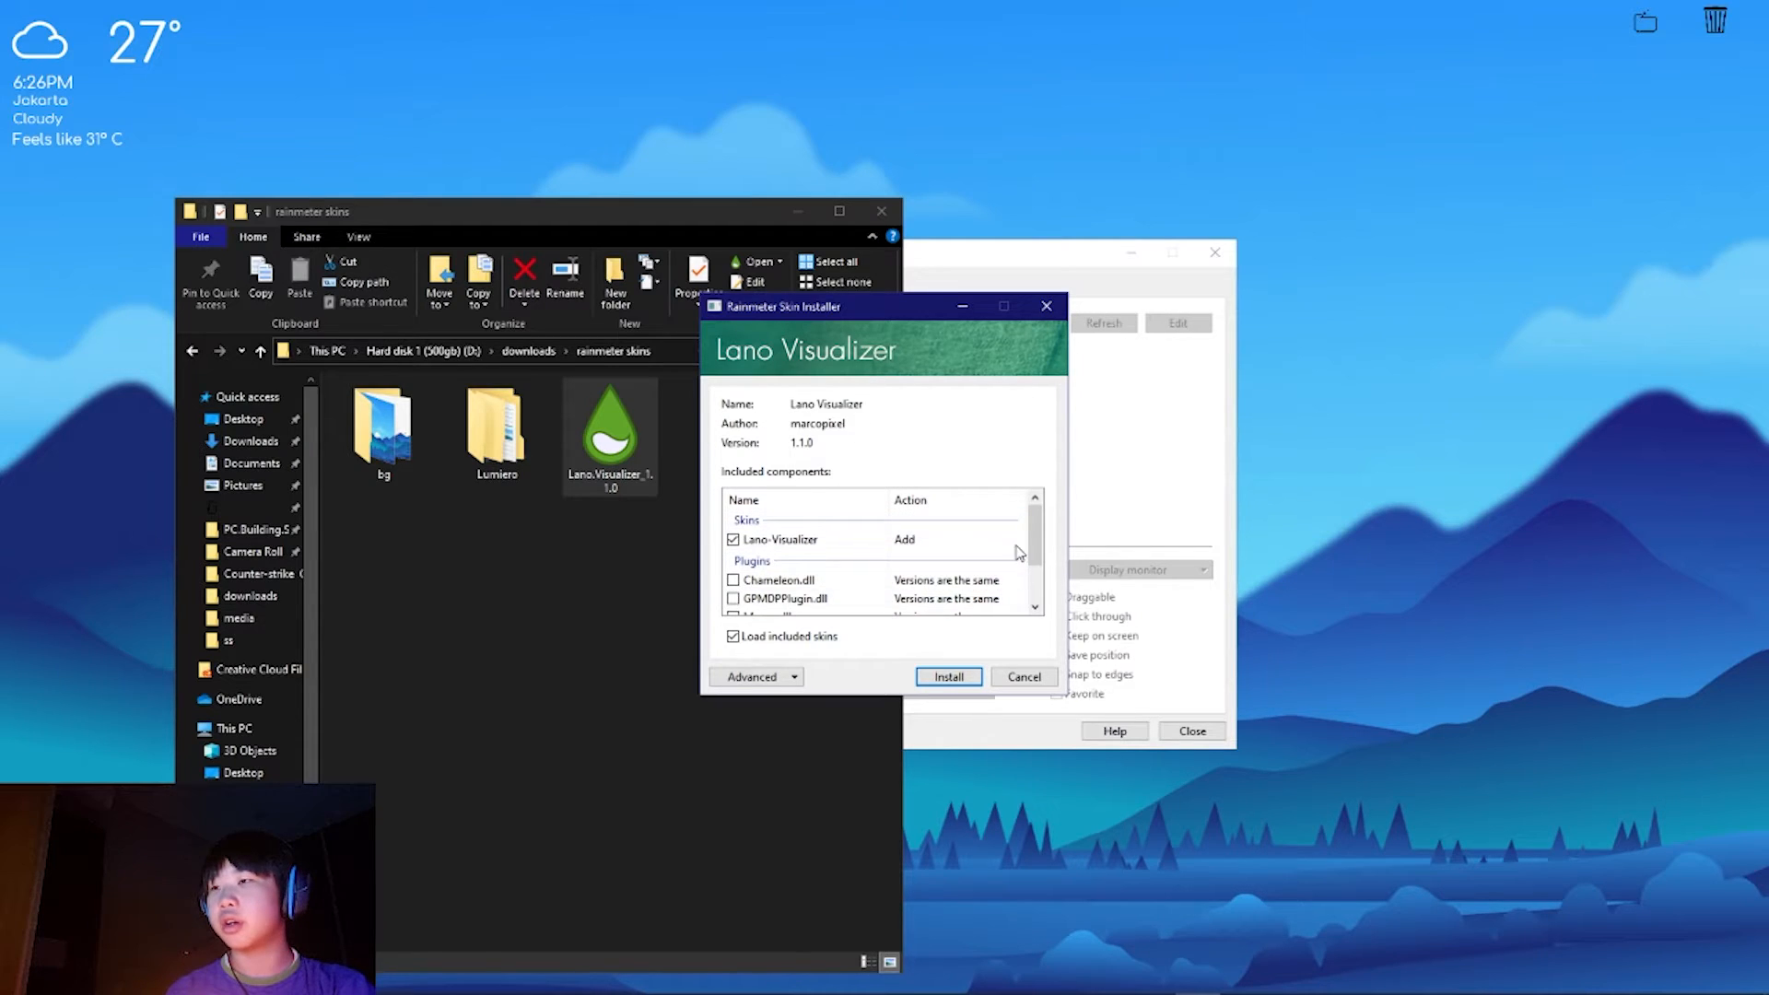
scroll(875, 581, down, 1)
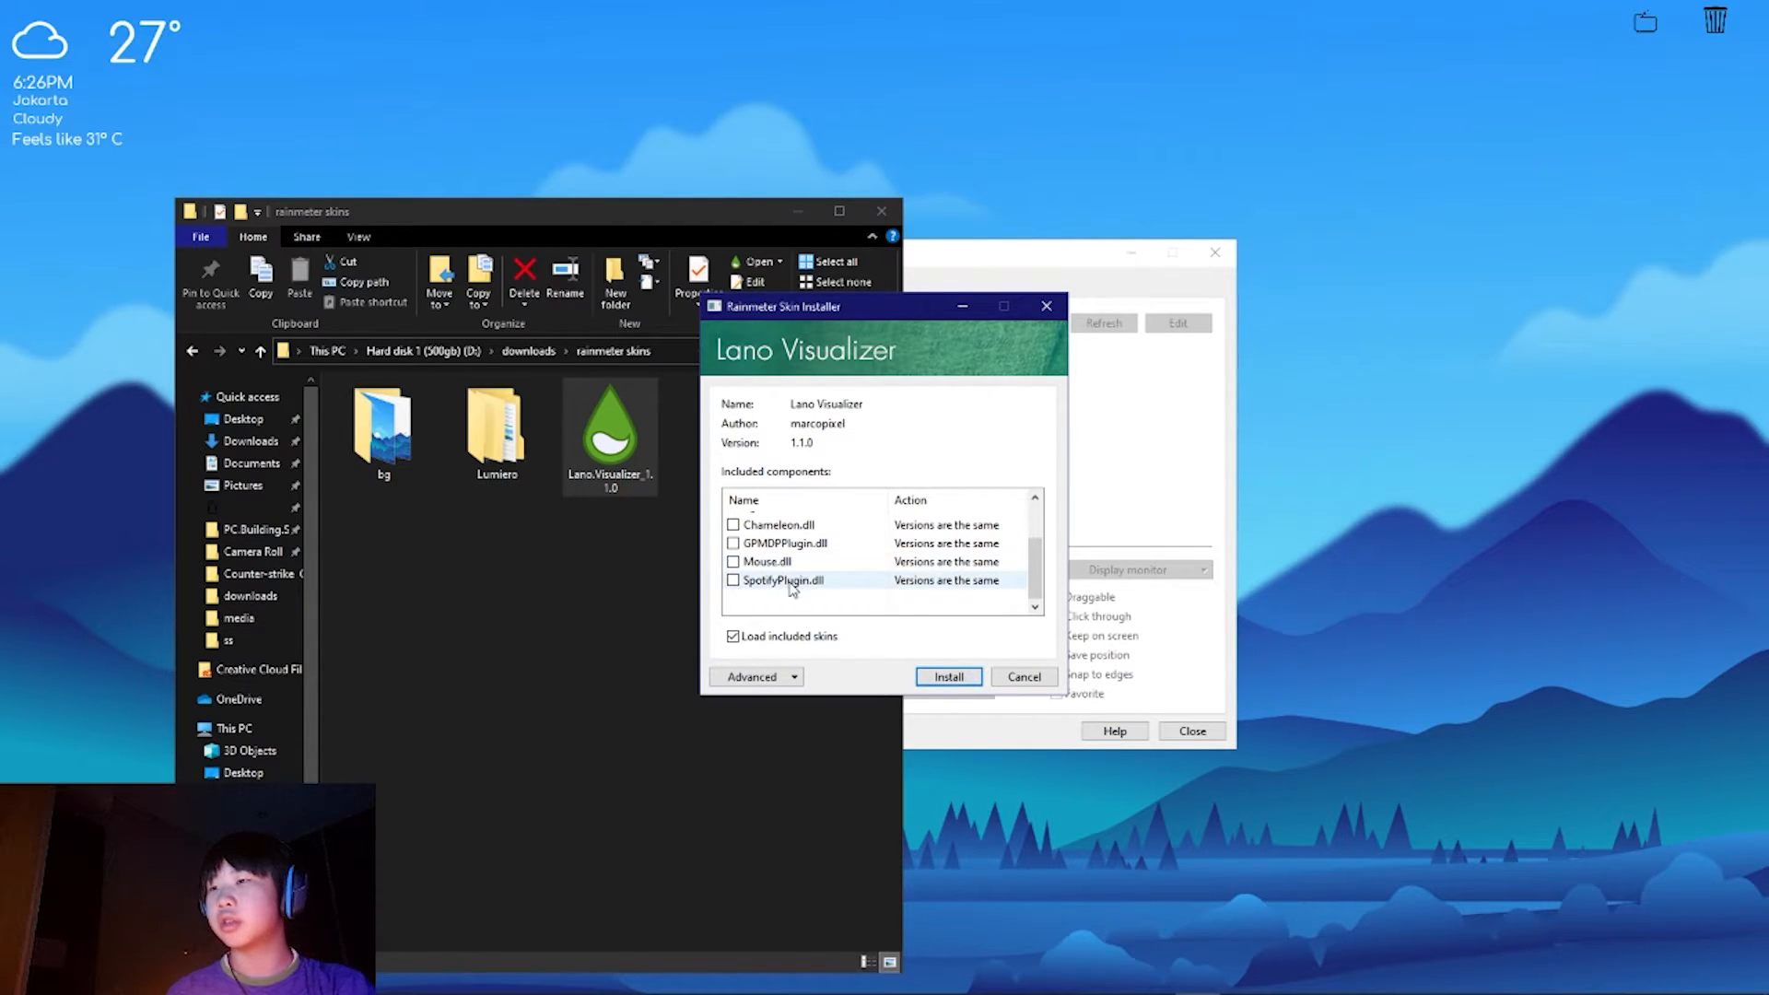
Step: Install Lano Visualizer with the SpotifyPlugin.dll, Mouse.dll, Chameleon.dll and GPMDPPlugin.dll plugins included, and dismiss its set-up welcome screen
click(734, 580)
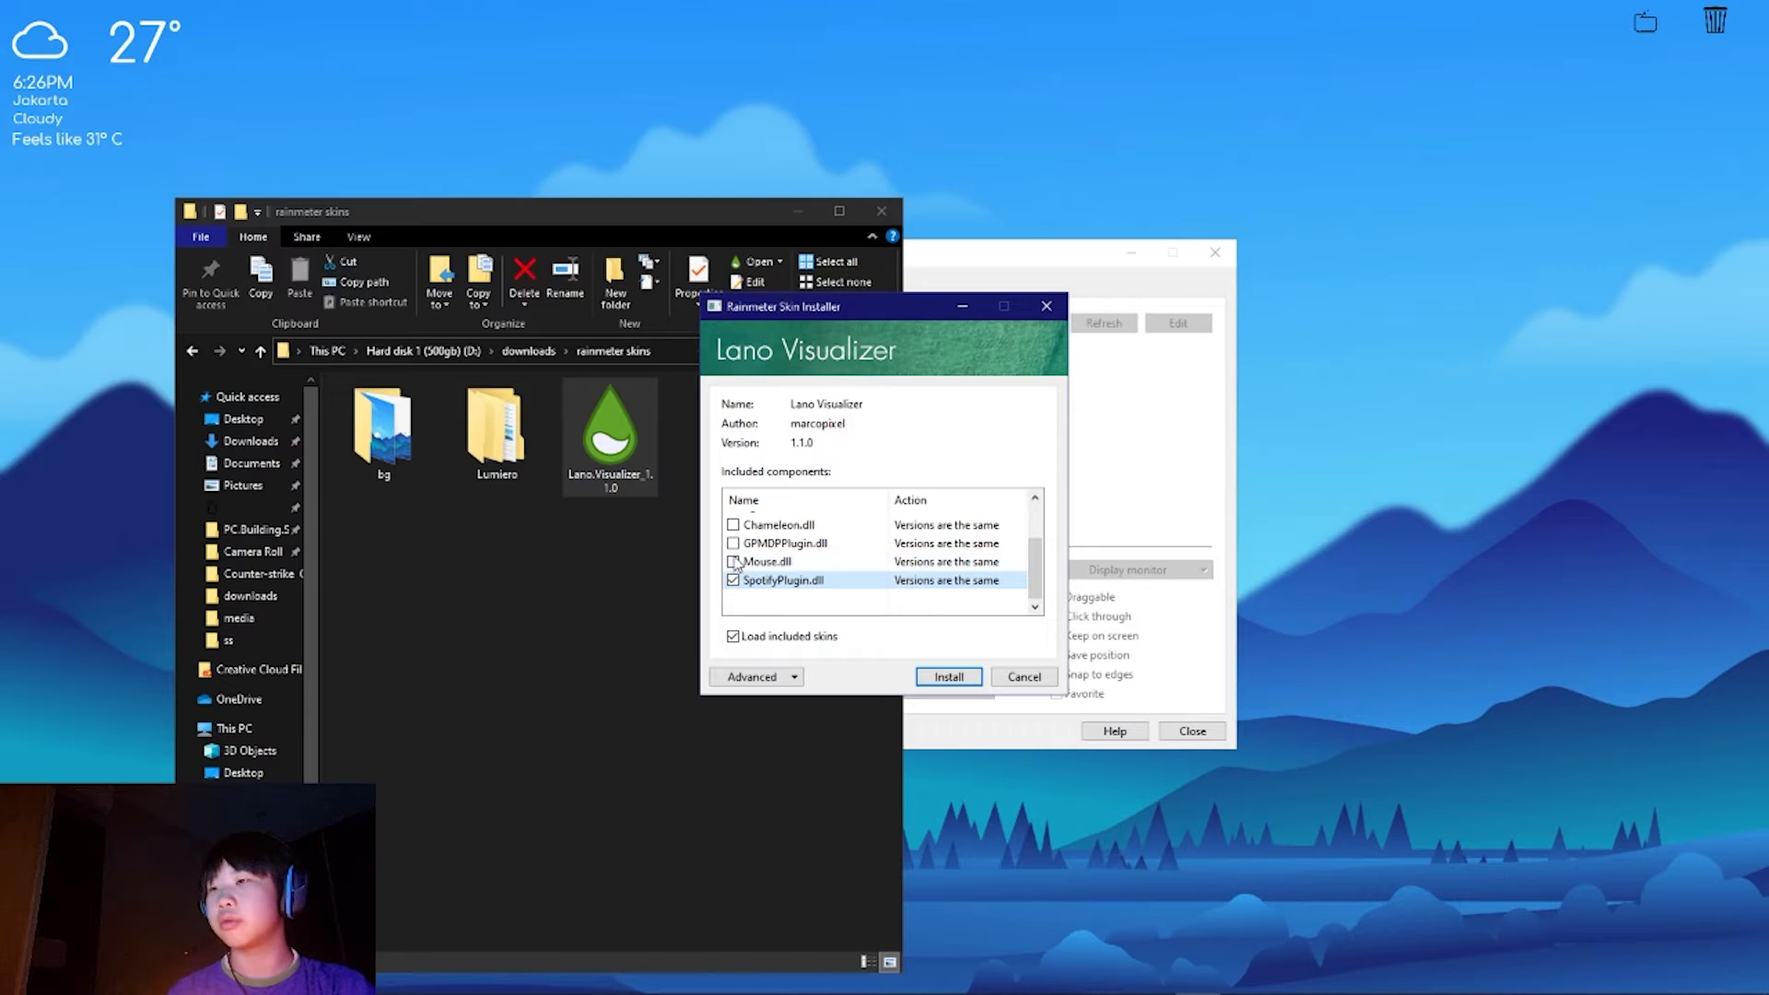
click(733, 562)
click(733, 525)
click(735, 544)
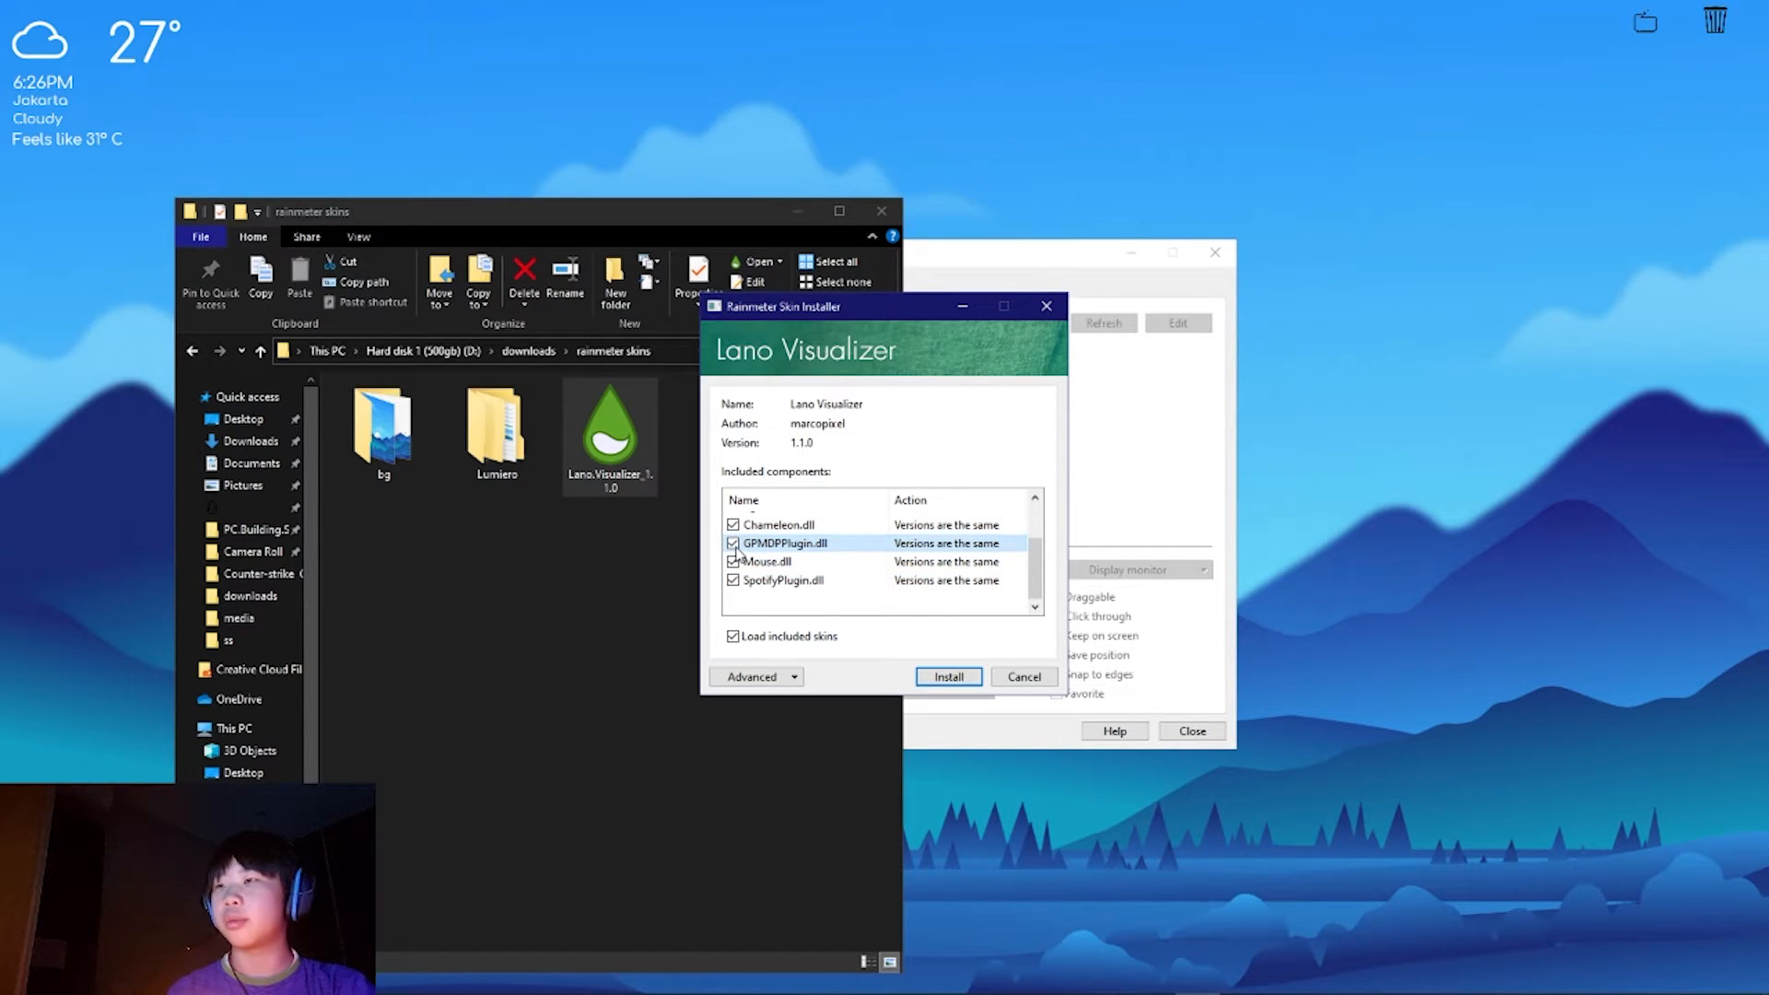
scroll(737, 548, up, 1)
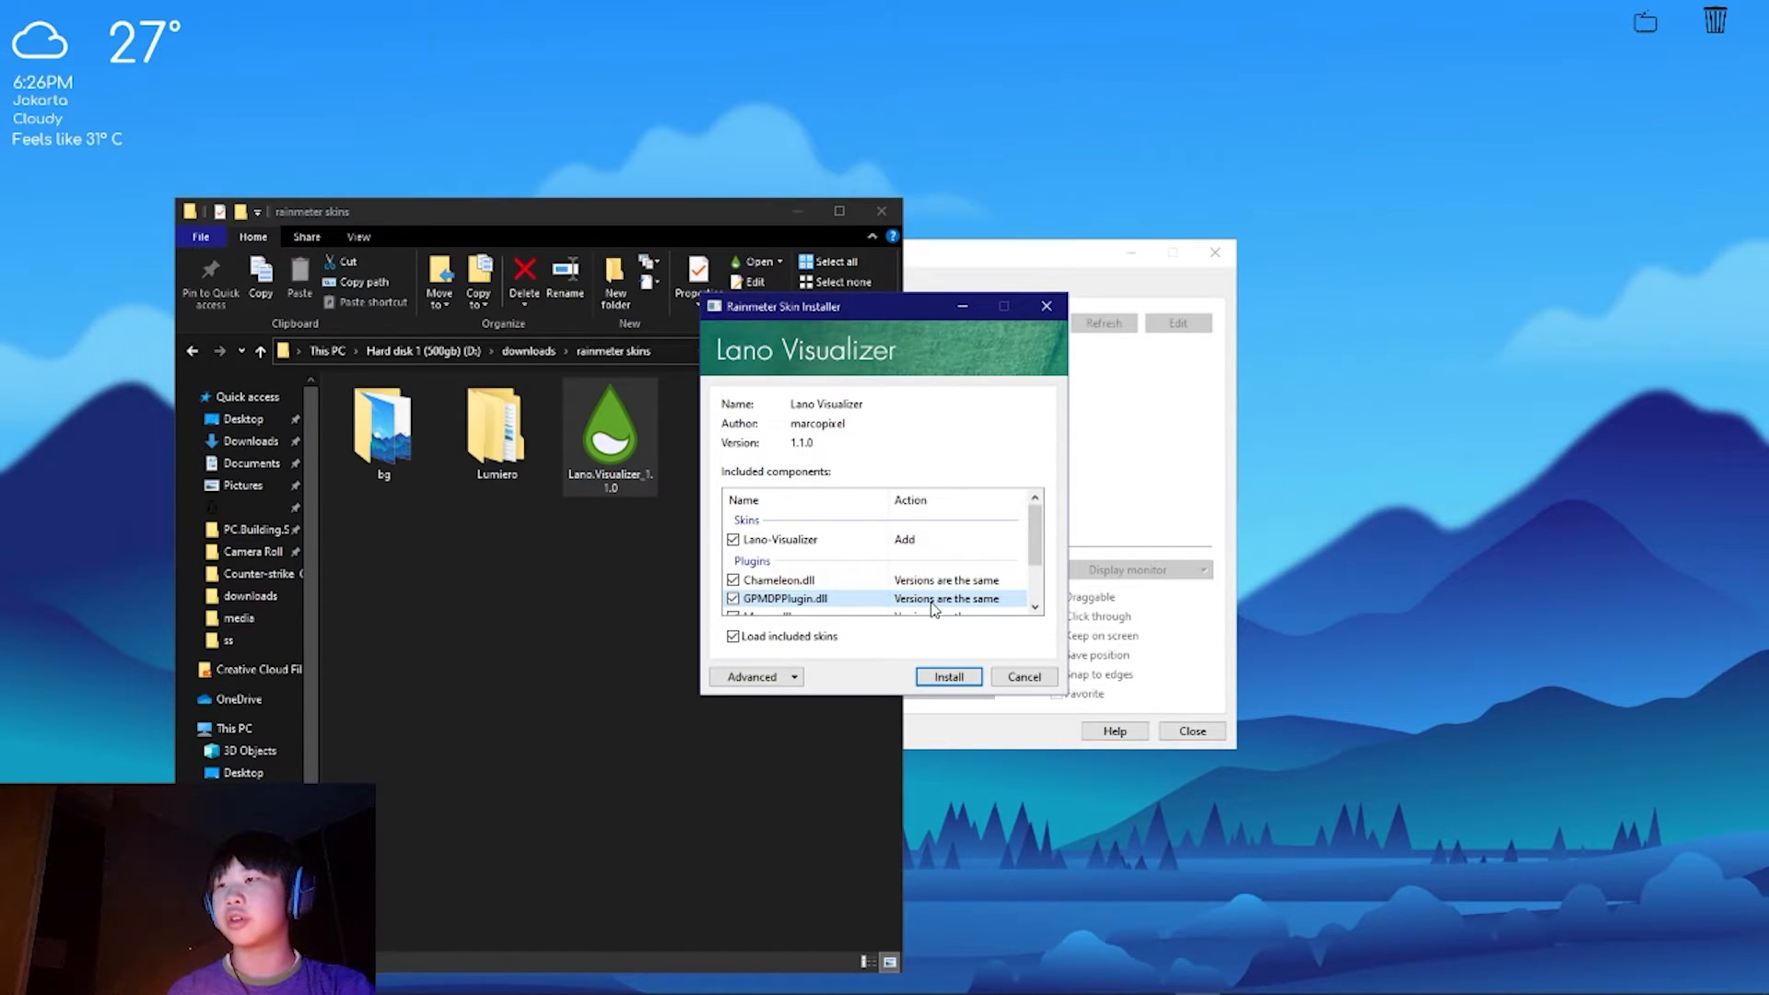
click(951, 679)
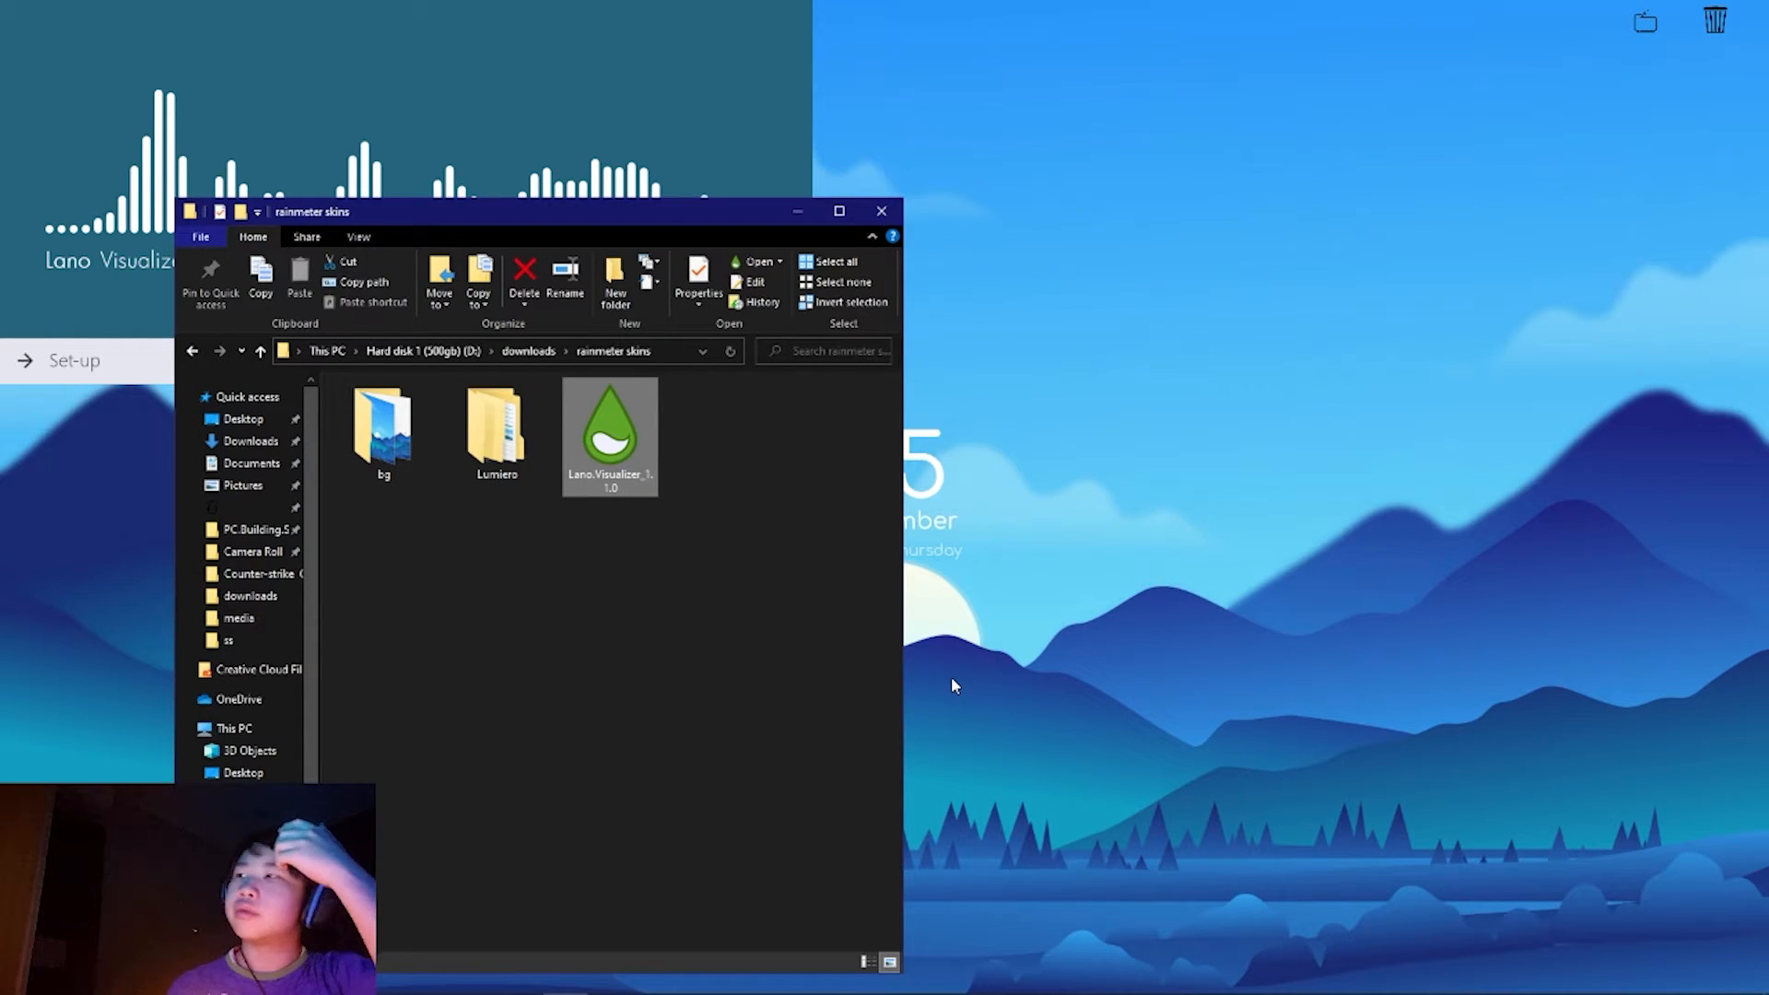
click(448, 54)
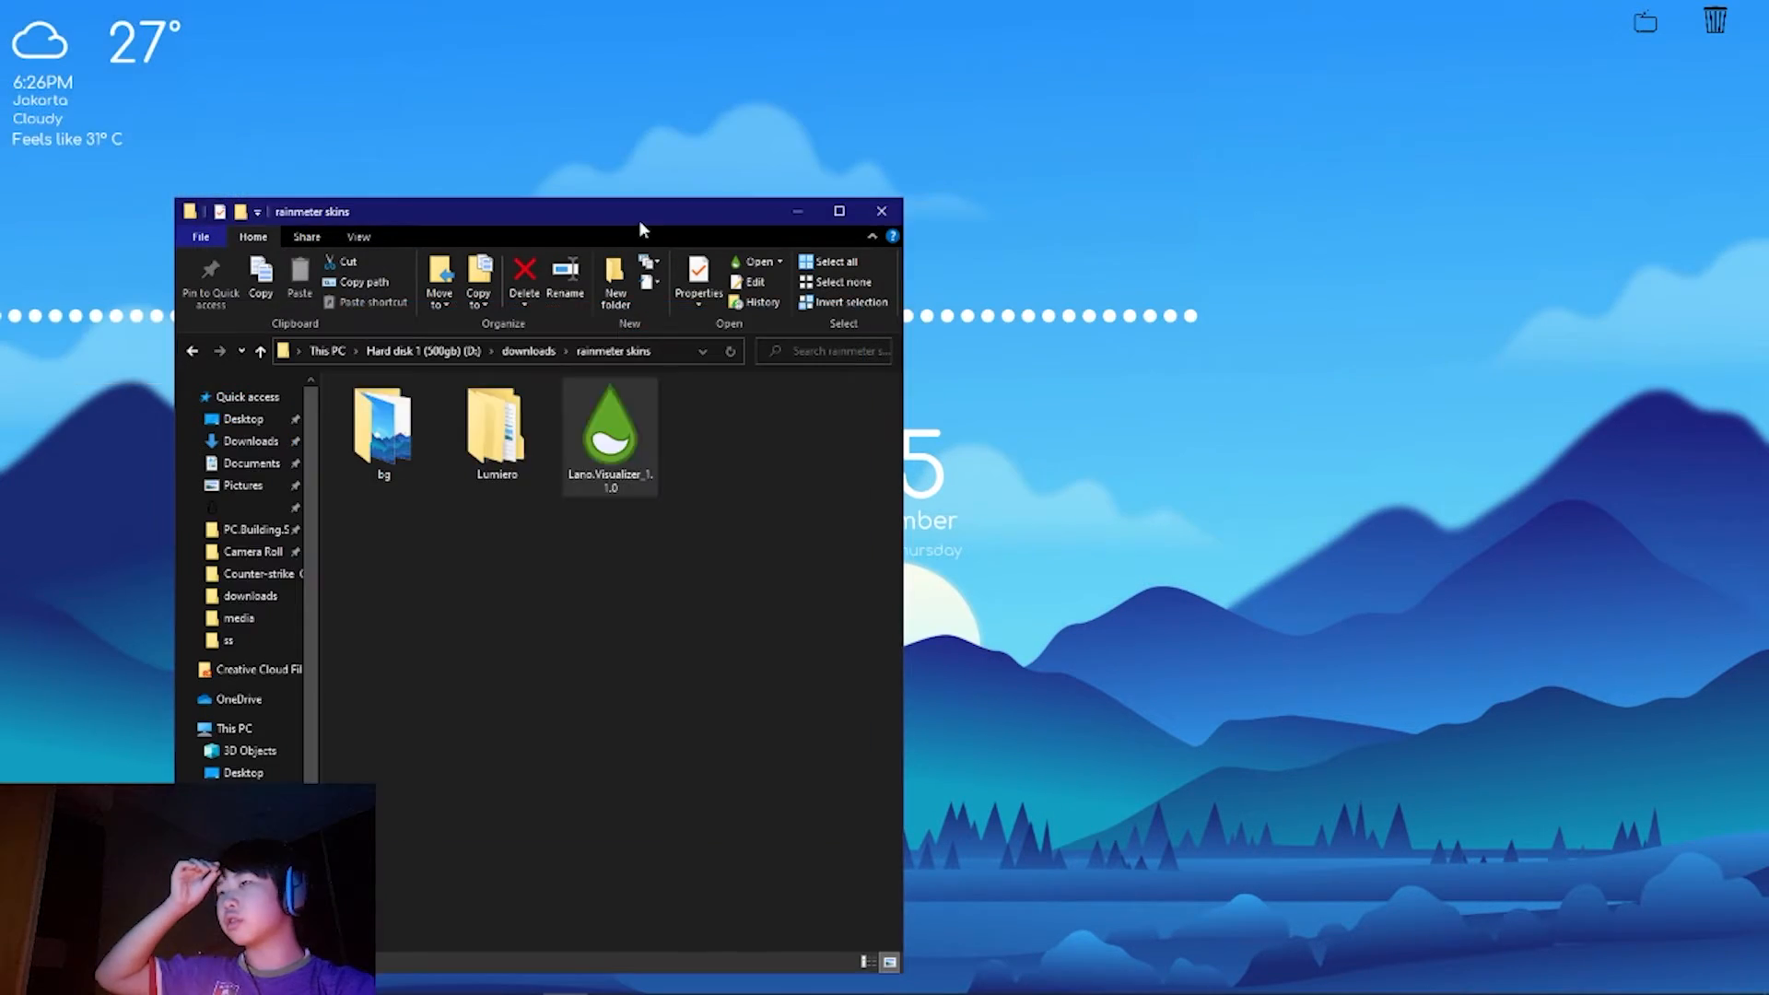
Step: Close the rainmeter skins folder, clear the Lano-Visualizer settings panel aside and unload the Song Information skin
drag(638, 219, 1339, 302)
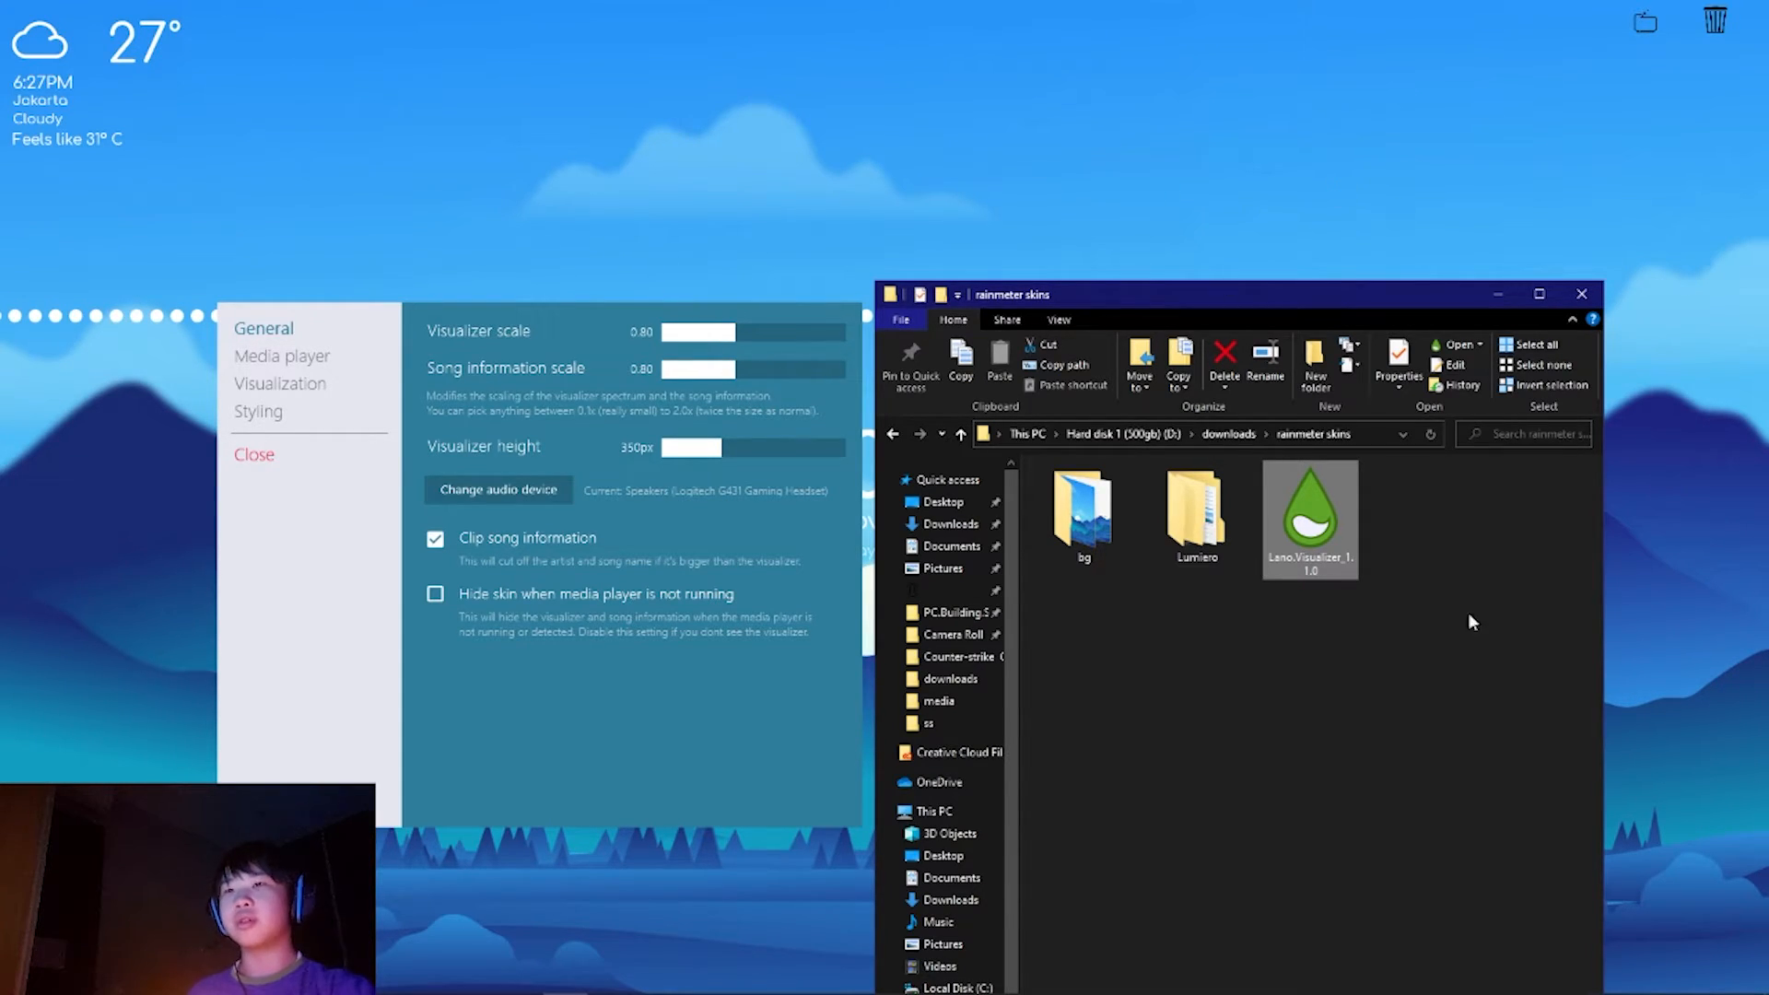
click(1581, 294)
drag(633, 306, 1540, 474)
drag(610, 357, 101, 748)
right_click(101, 748)
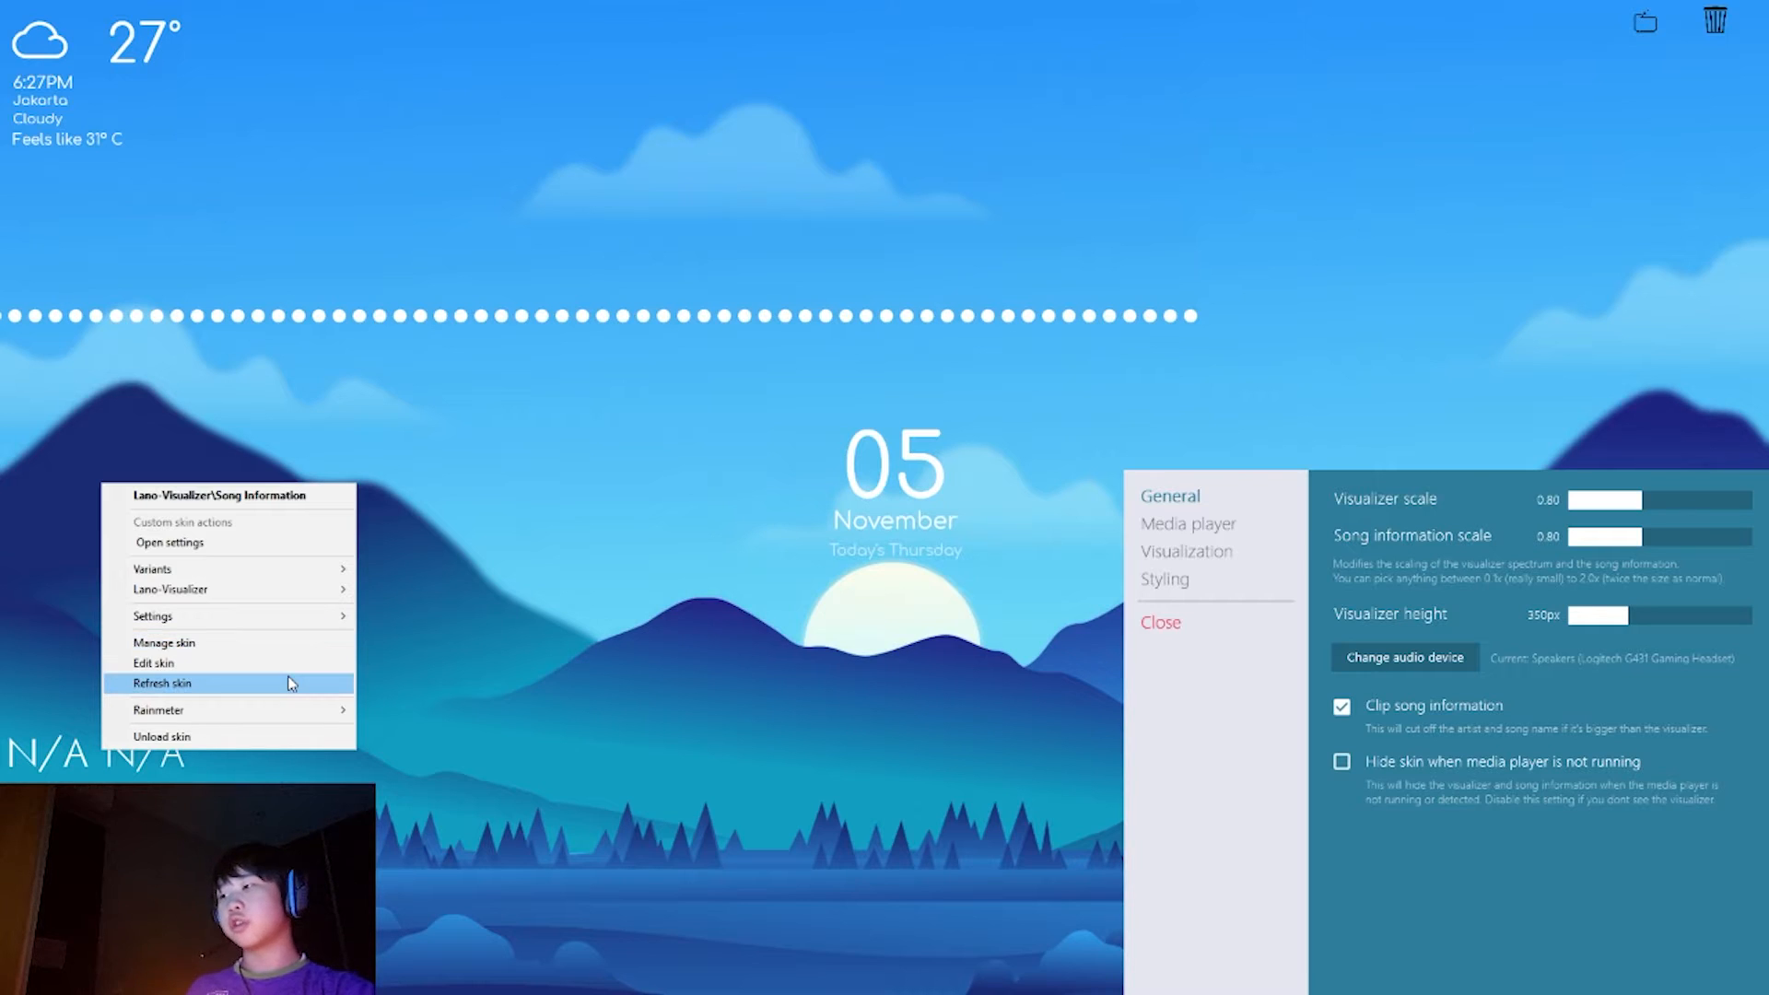
click(275, 737)
Step: Set the visualizer scale to 0.96, the song information scale to 0.00 and the visualizer height to 572px
drag(527, 322, 726, 307)
drag(1464, 498, 632, 506)
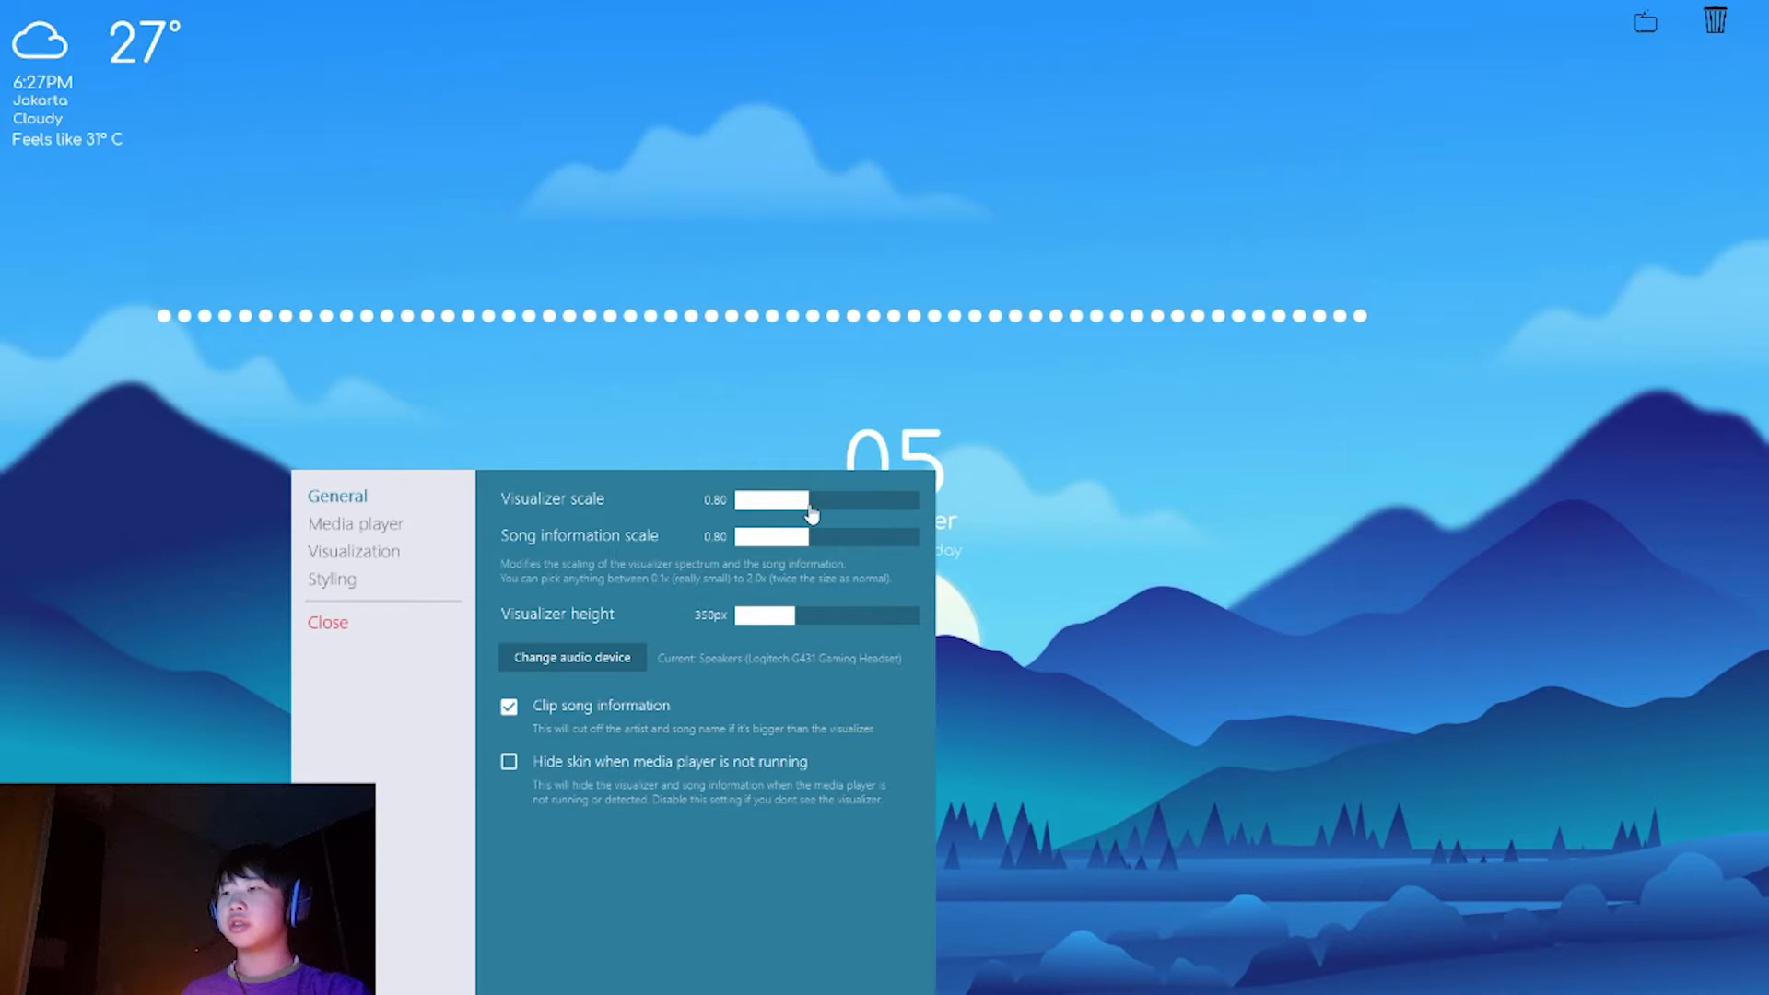
drag(821, 513, 824, 516)
click(365, 522)
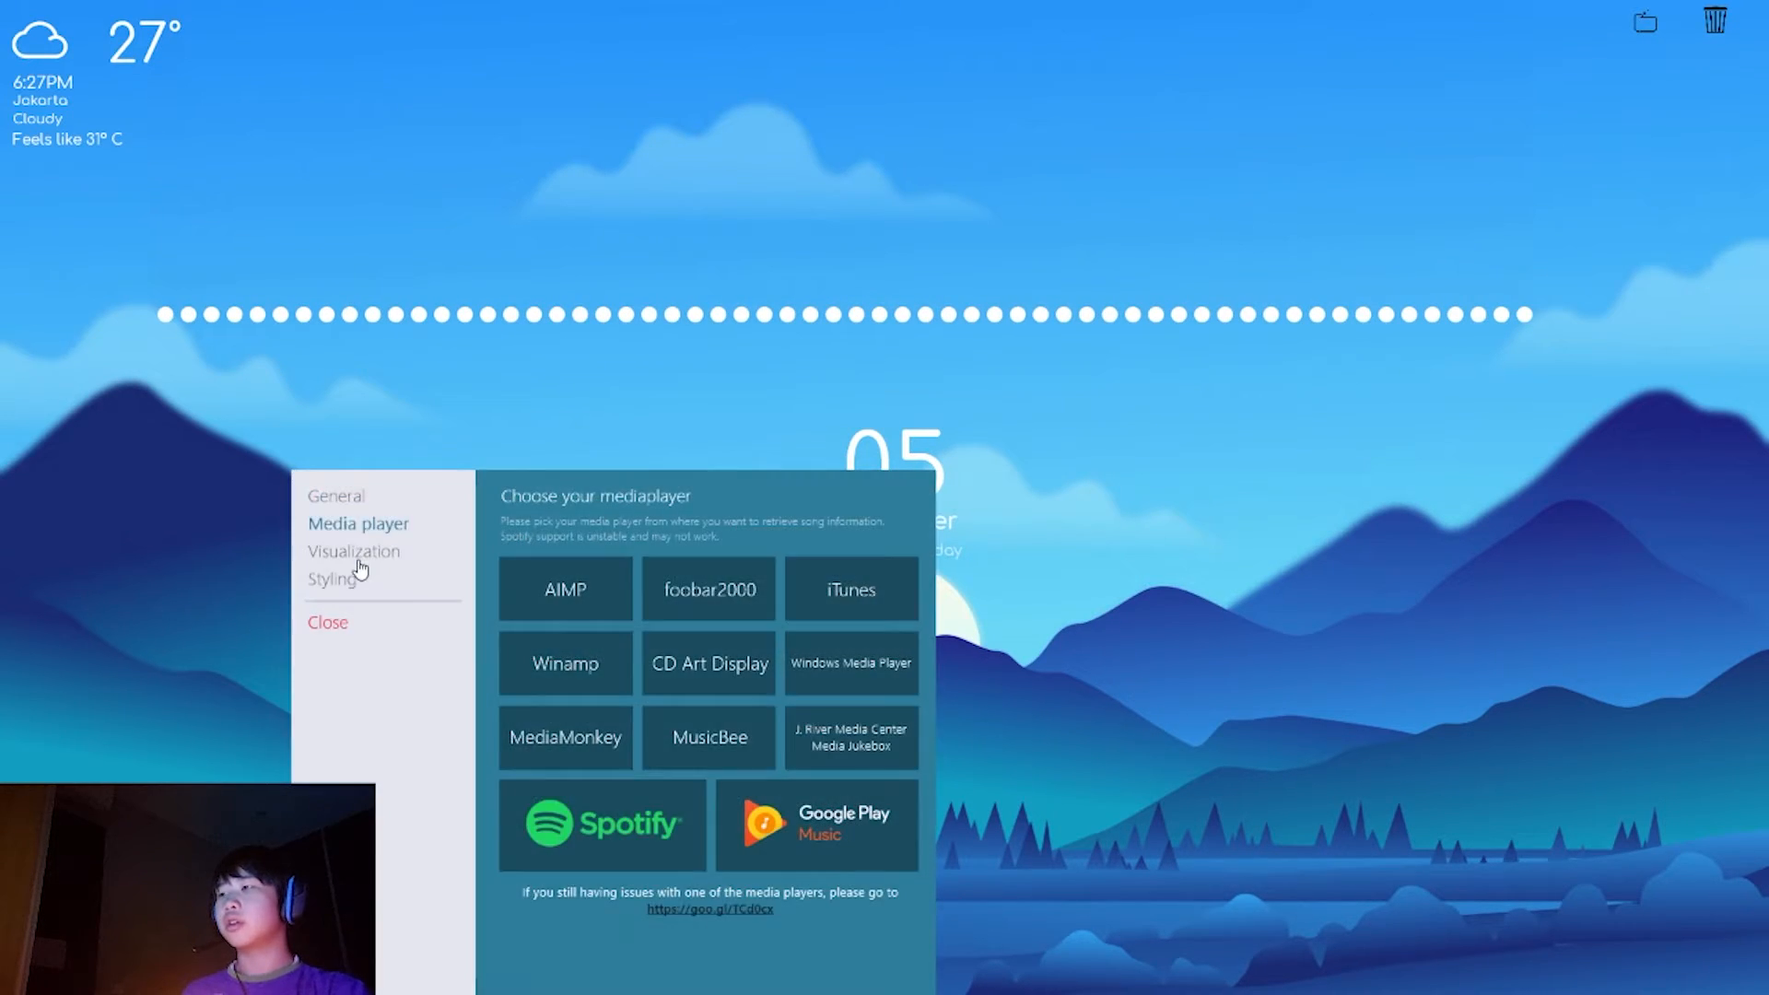
click(339, 498)
drag(810, 547, 802, 545)
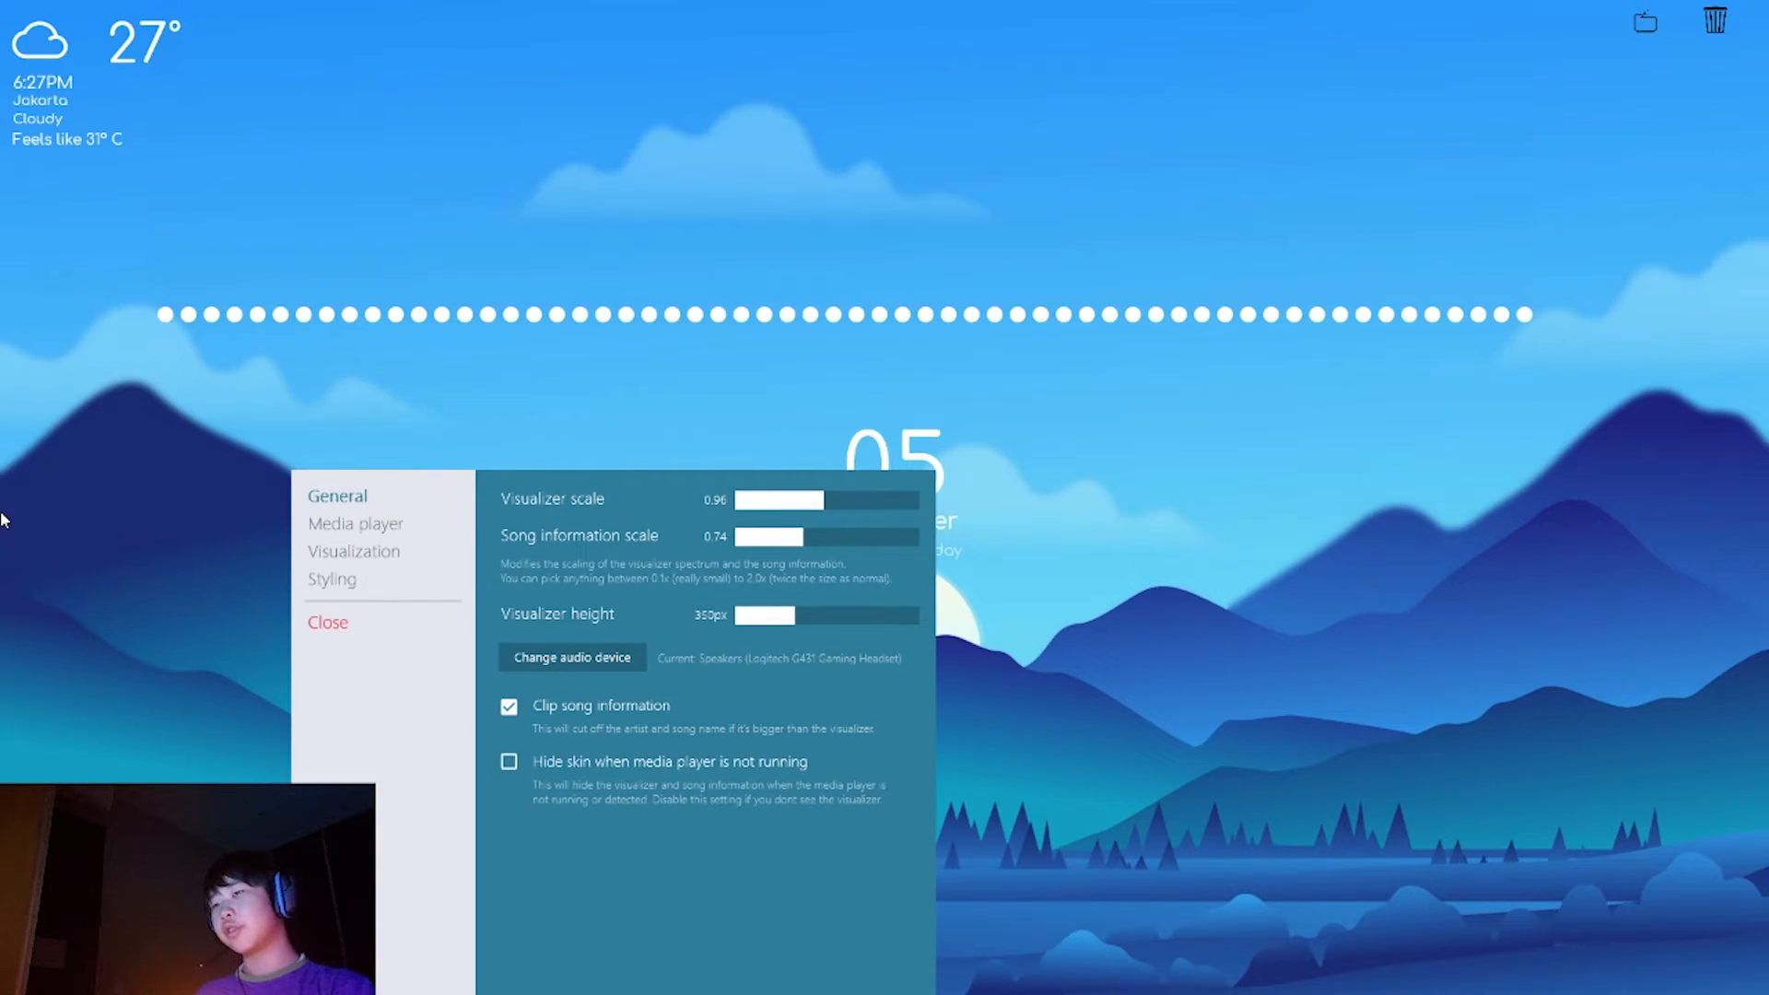
click(737, 544)
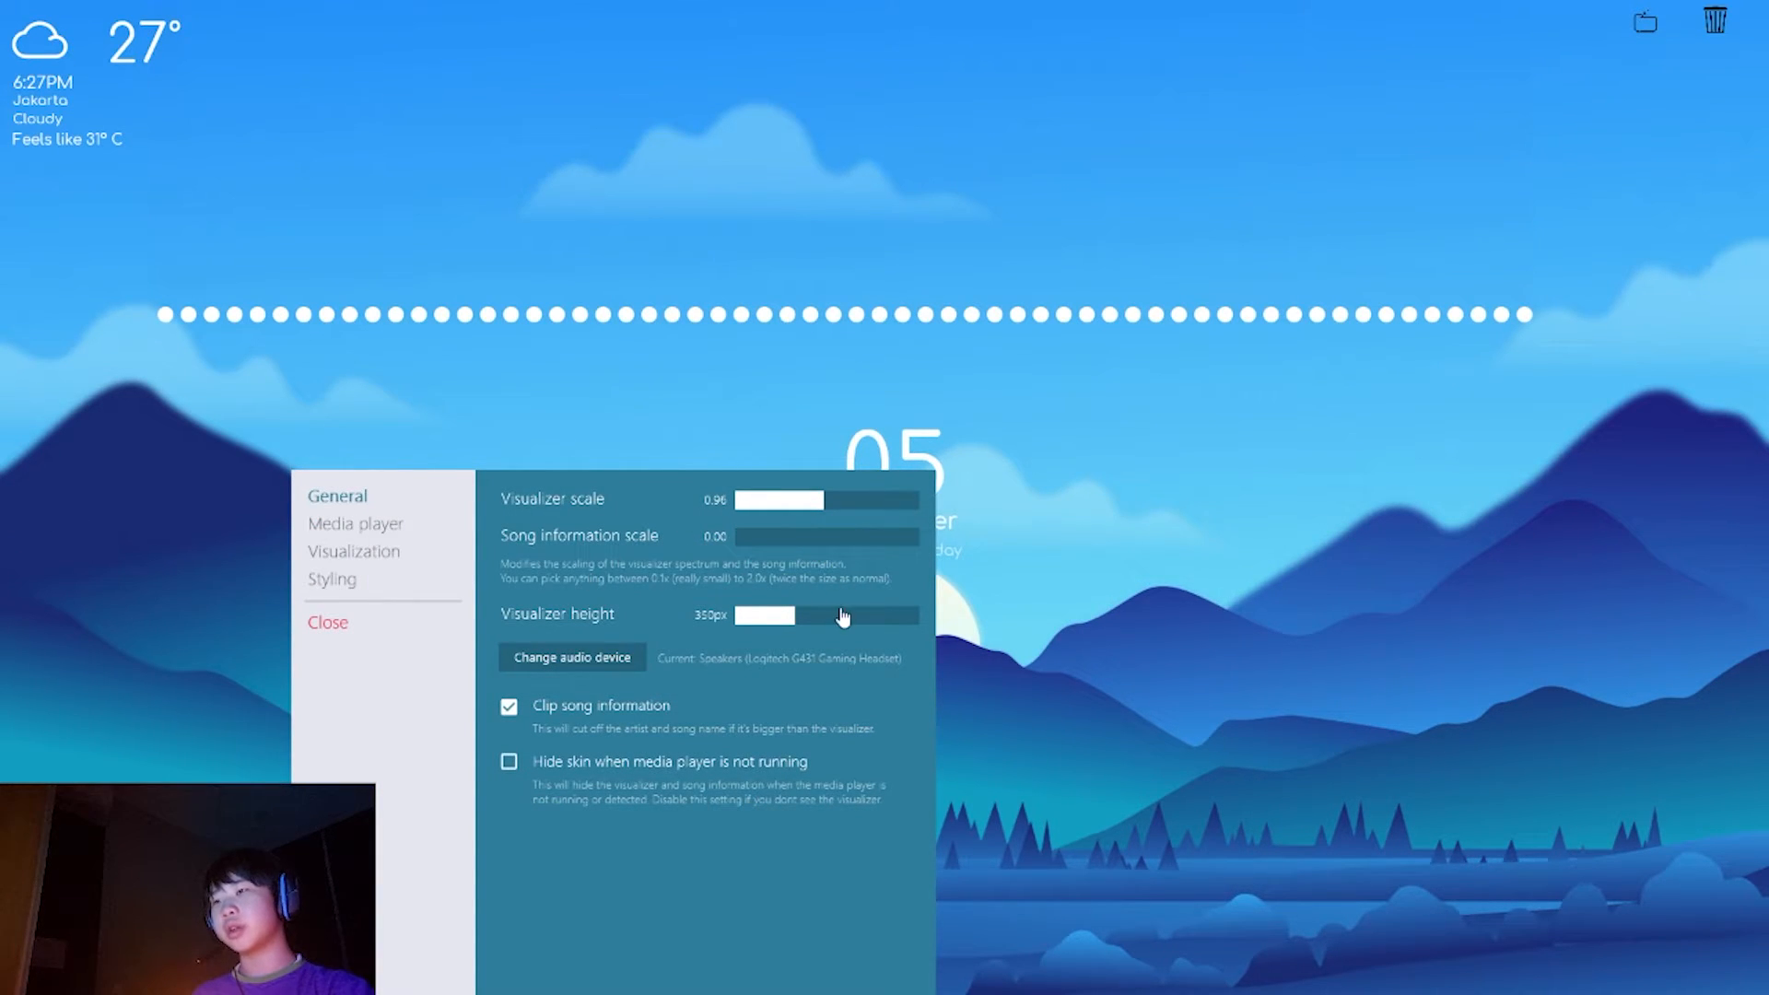
drag(802, 621, 838, 620)
Step: Reposition the Lano-Visualizer skin on the desktop and turn off its Favorite option
drag(1102, 518, 1142, 542)
right_click(1185, 542)
mouse_move(1327, 674)
click(1428, 818)
right_click(1347, 545)
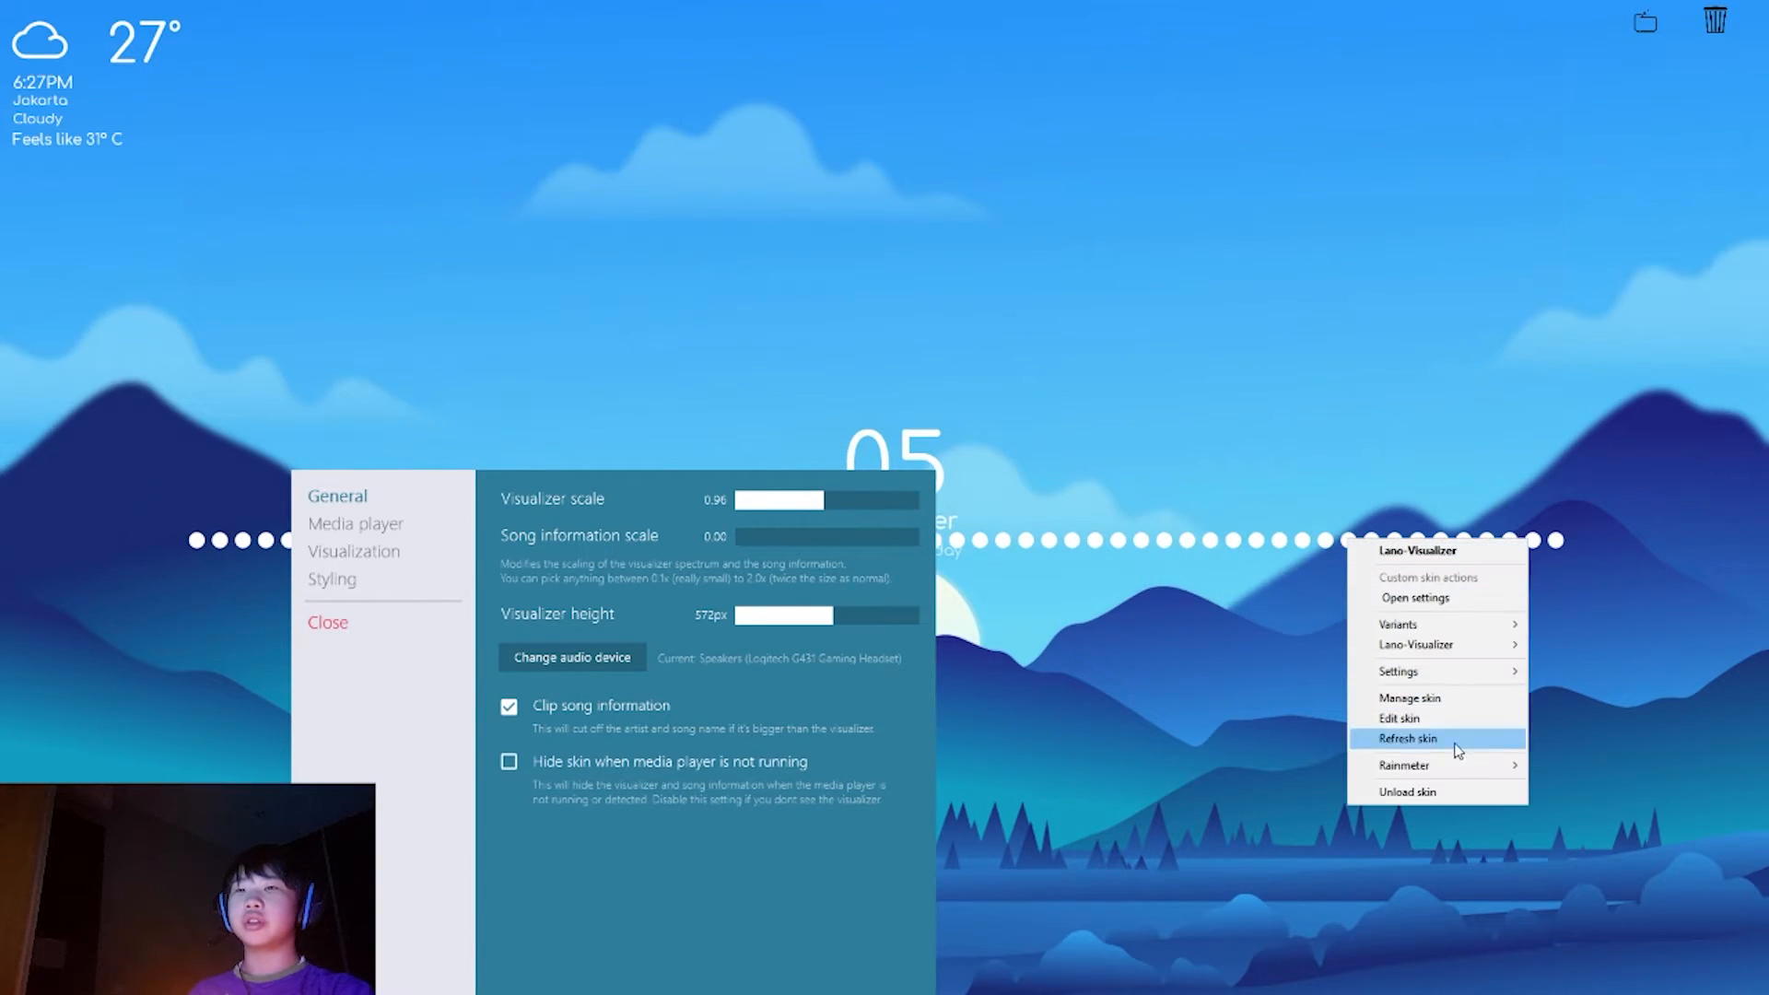
mouse_move(1461, 674)
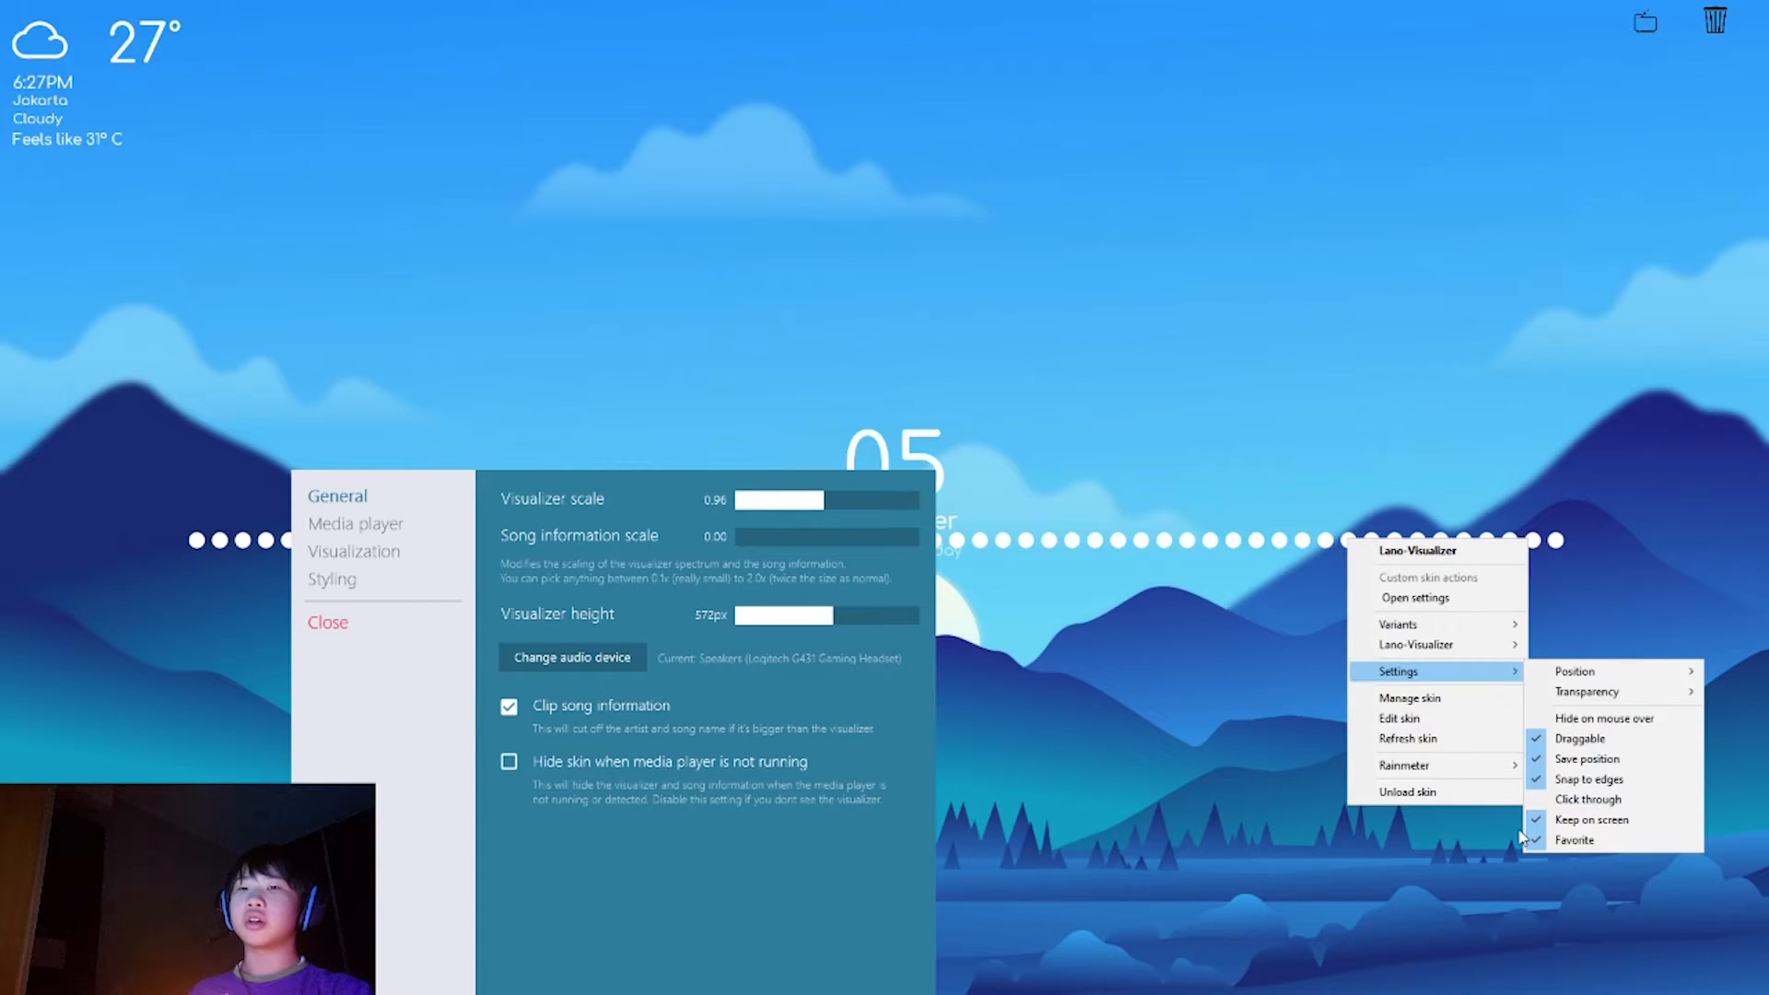
click(1566, 838)
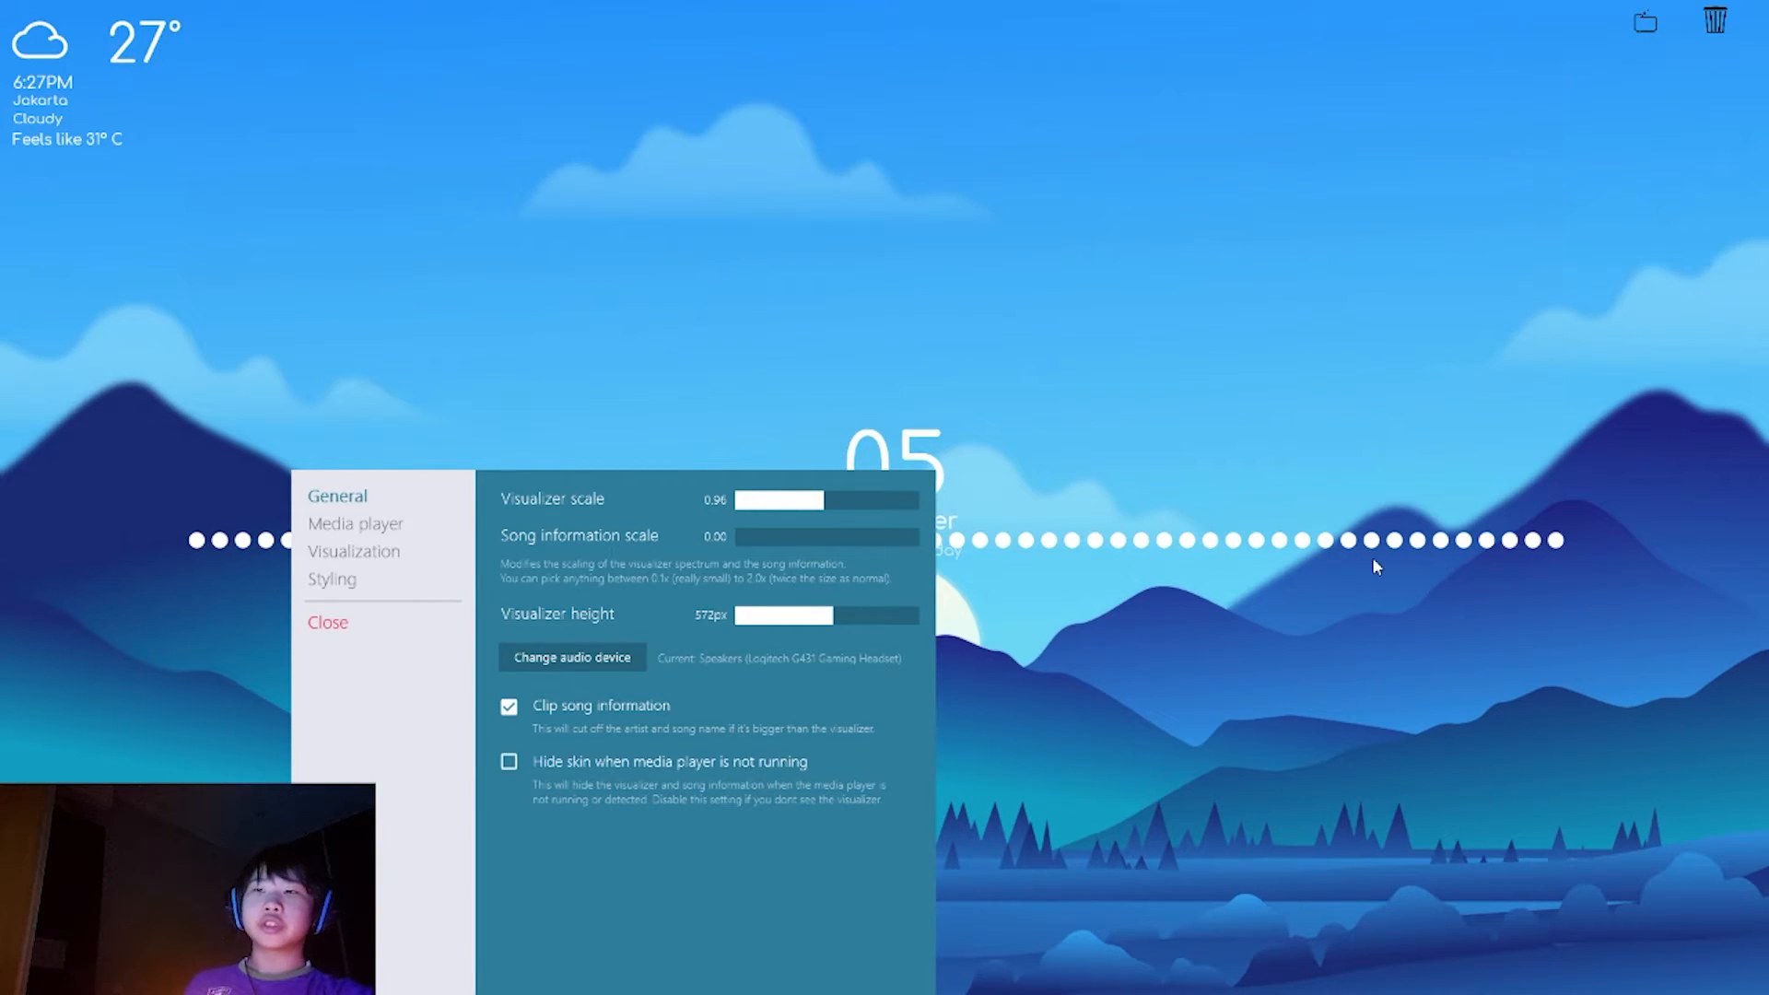
drag(1376, 551, 1425, 530)
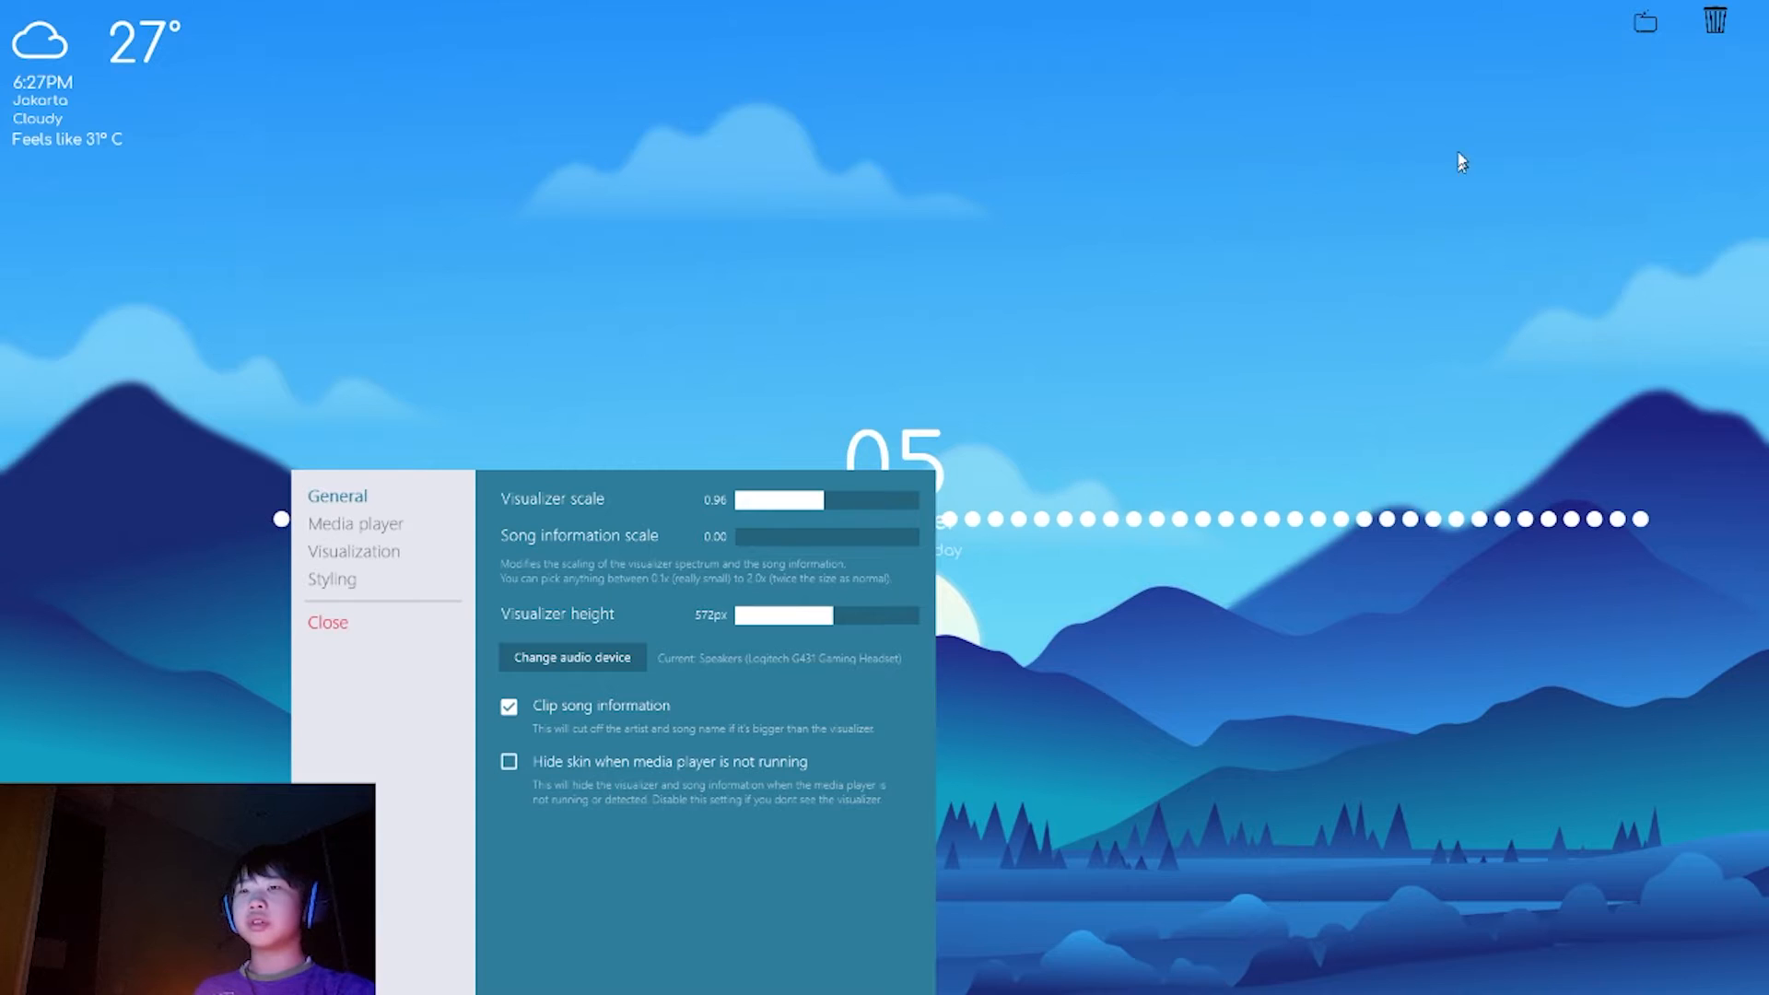
mouse_move(1422, 3)
mouse_down()
mouse_move(1448, 3)
mouse_move(1417, 3)
mouse_up()
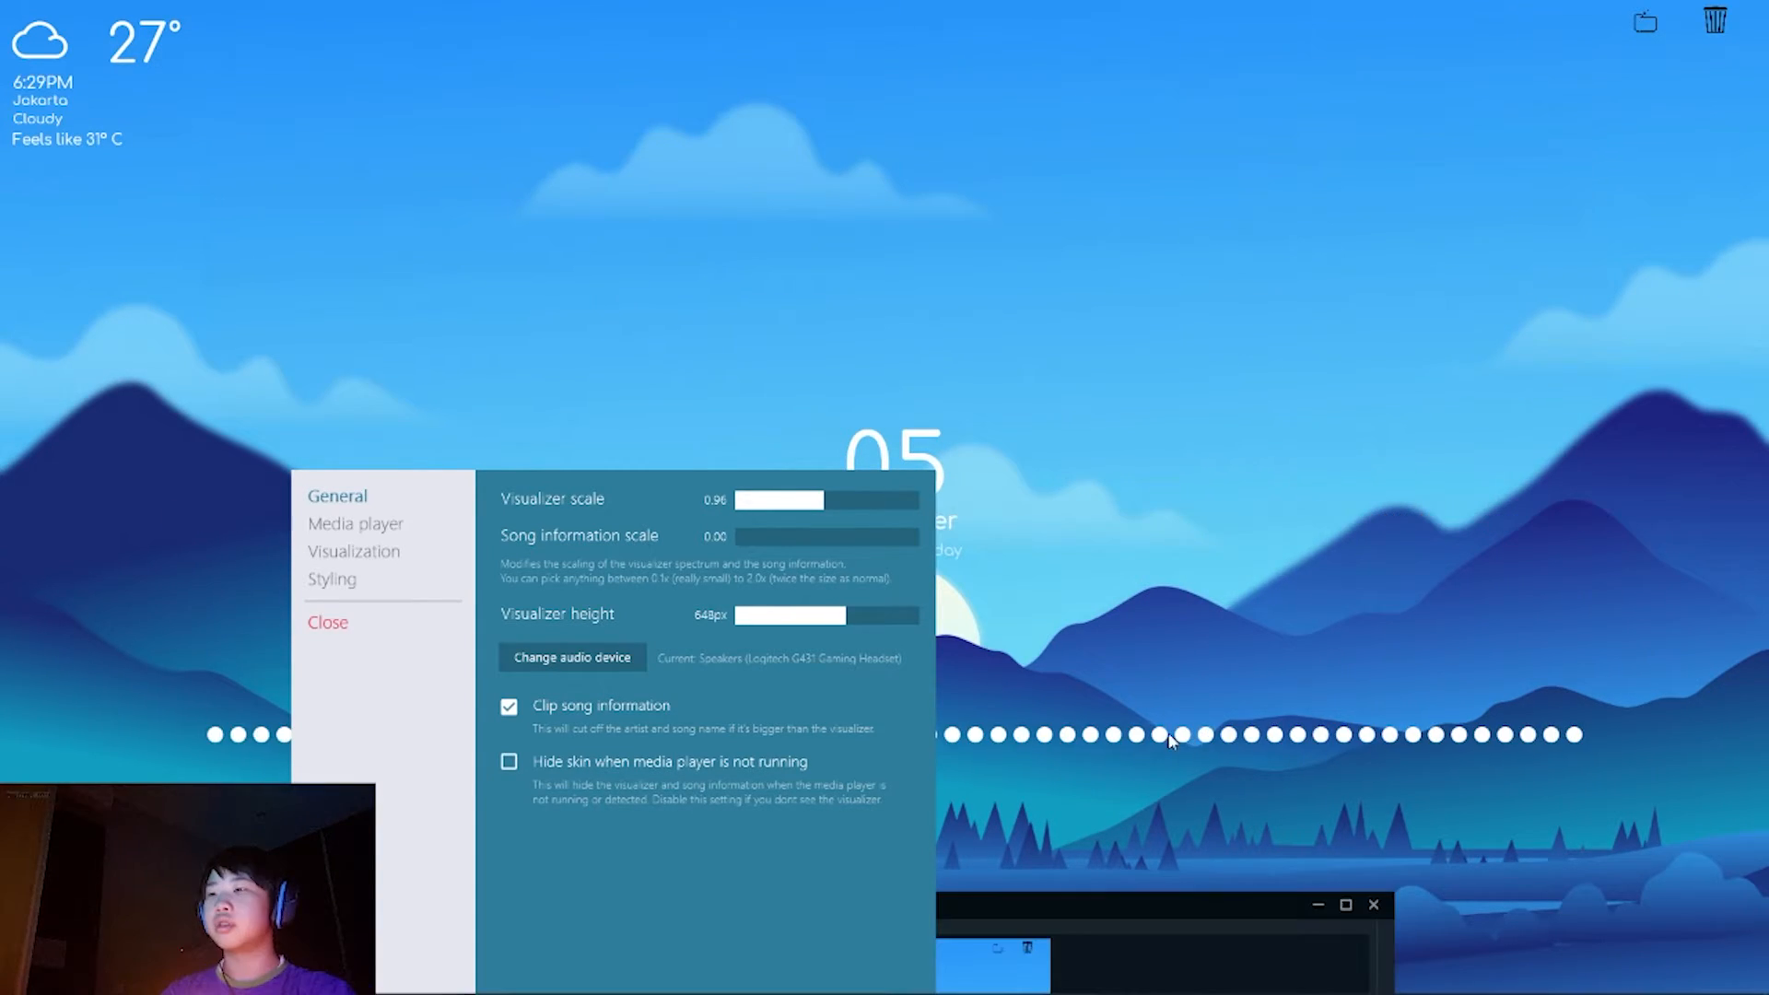
Step: Clear the Streamlabs OBS and Spotify windows out of the way and return to the visualizer's General settings
click(369, 525)
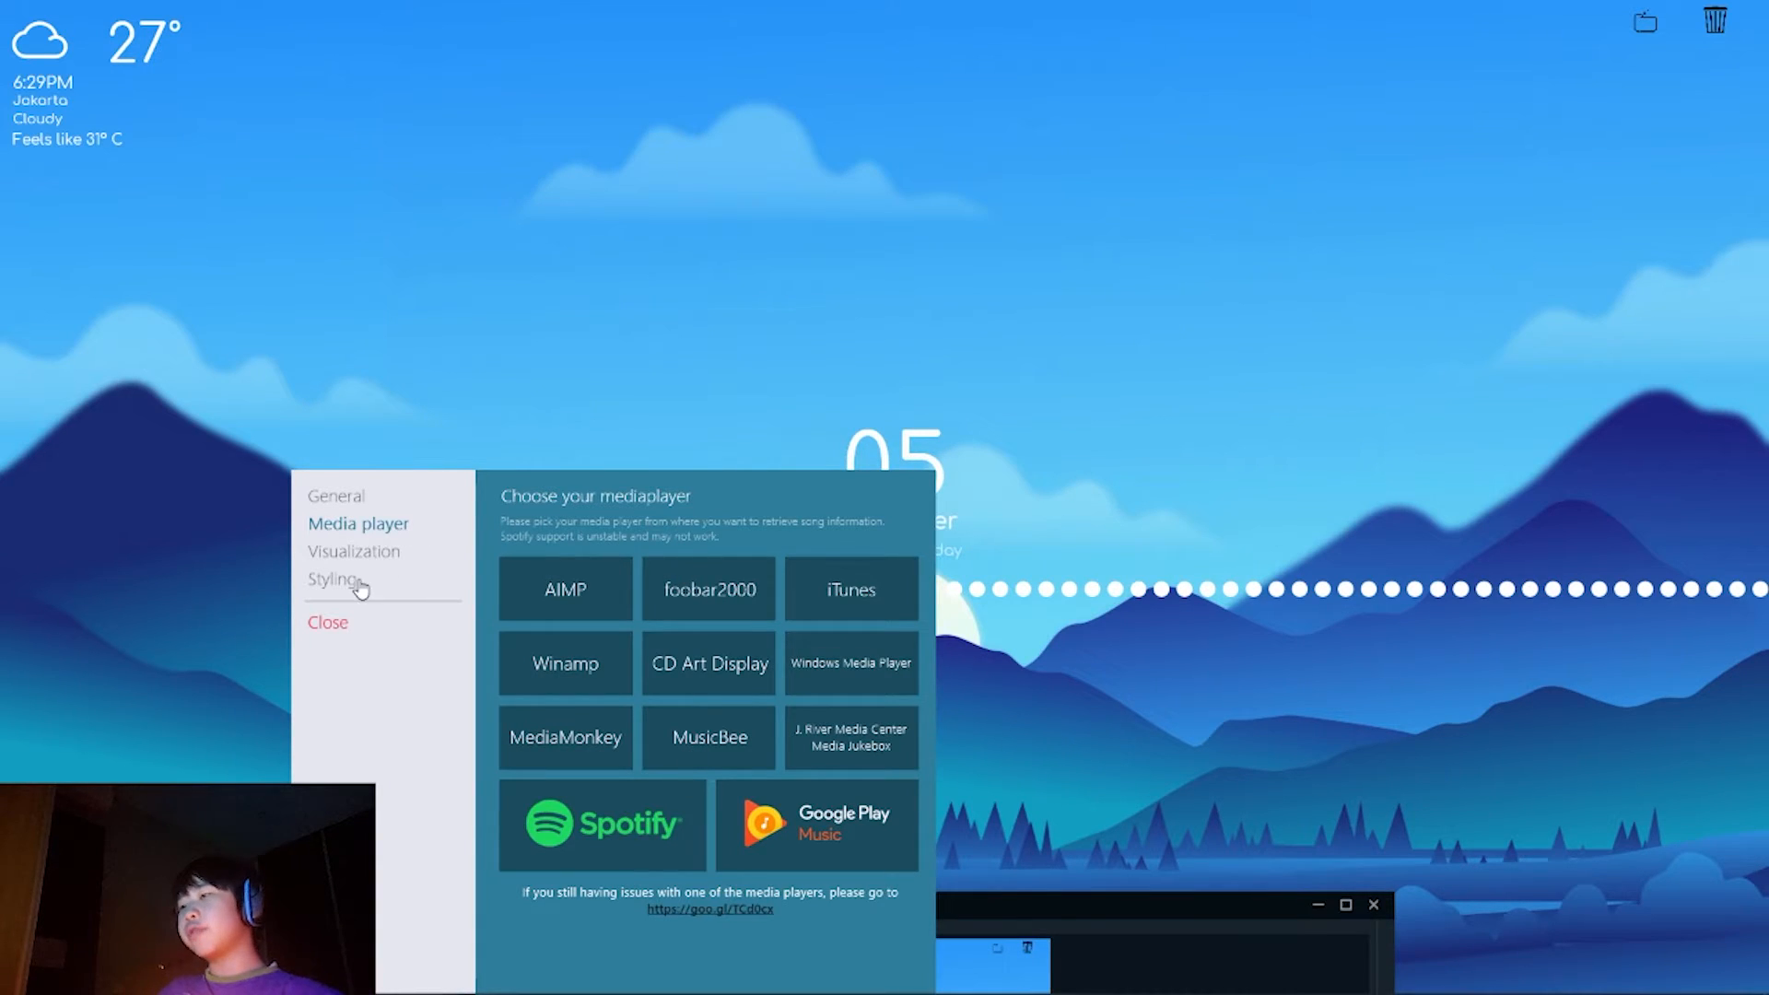
drag(1215, 907, 1322, 691)
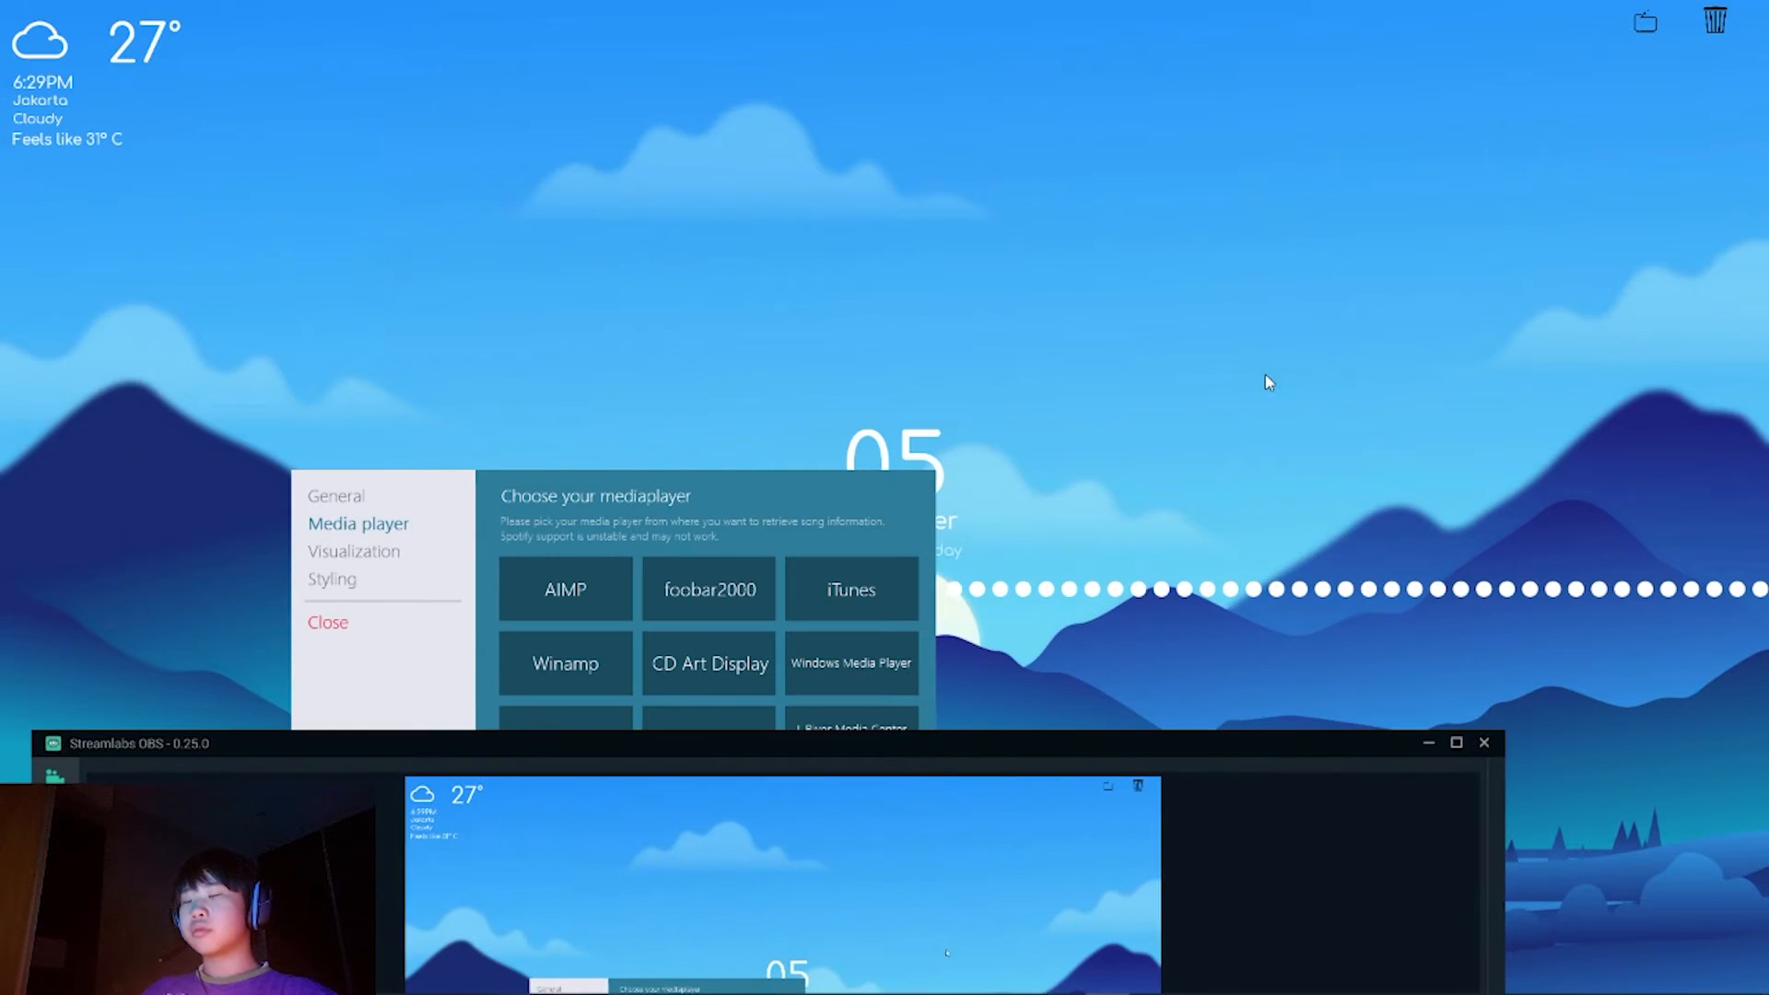
key(alt+Tab)
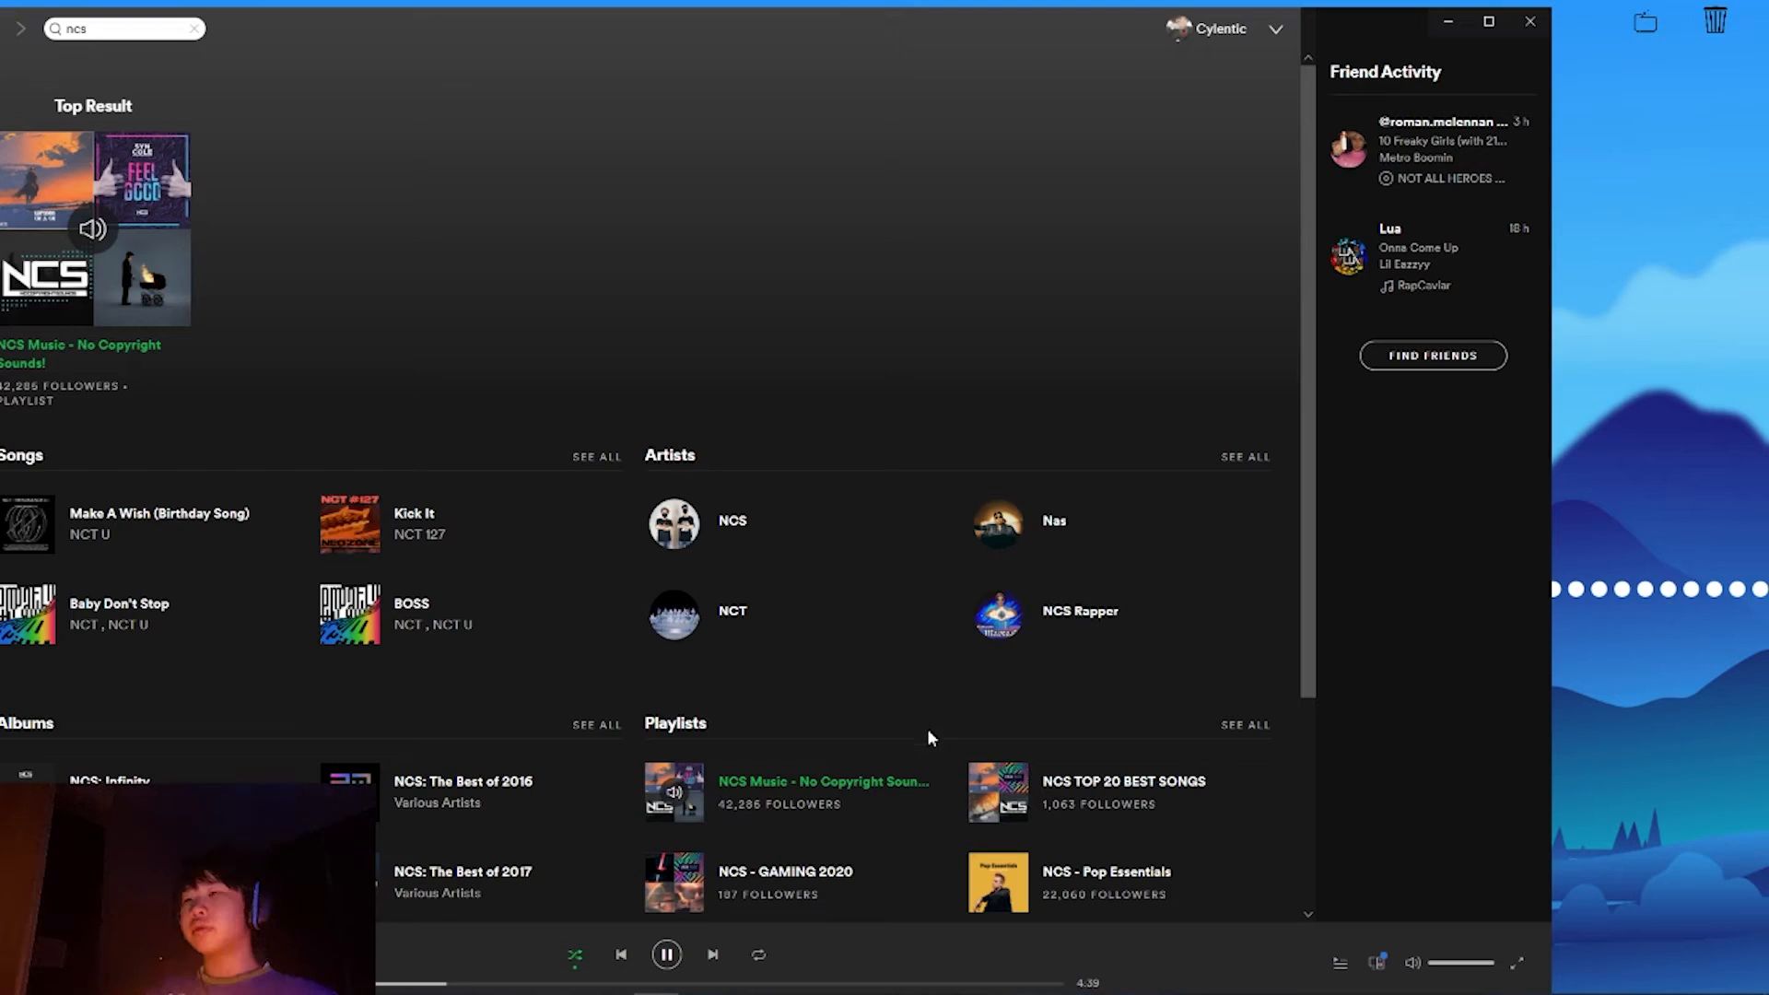
drag(1086, 41, 946, 980)
click(1425, 743)
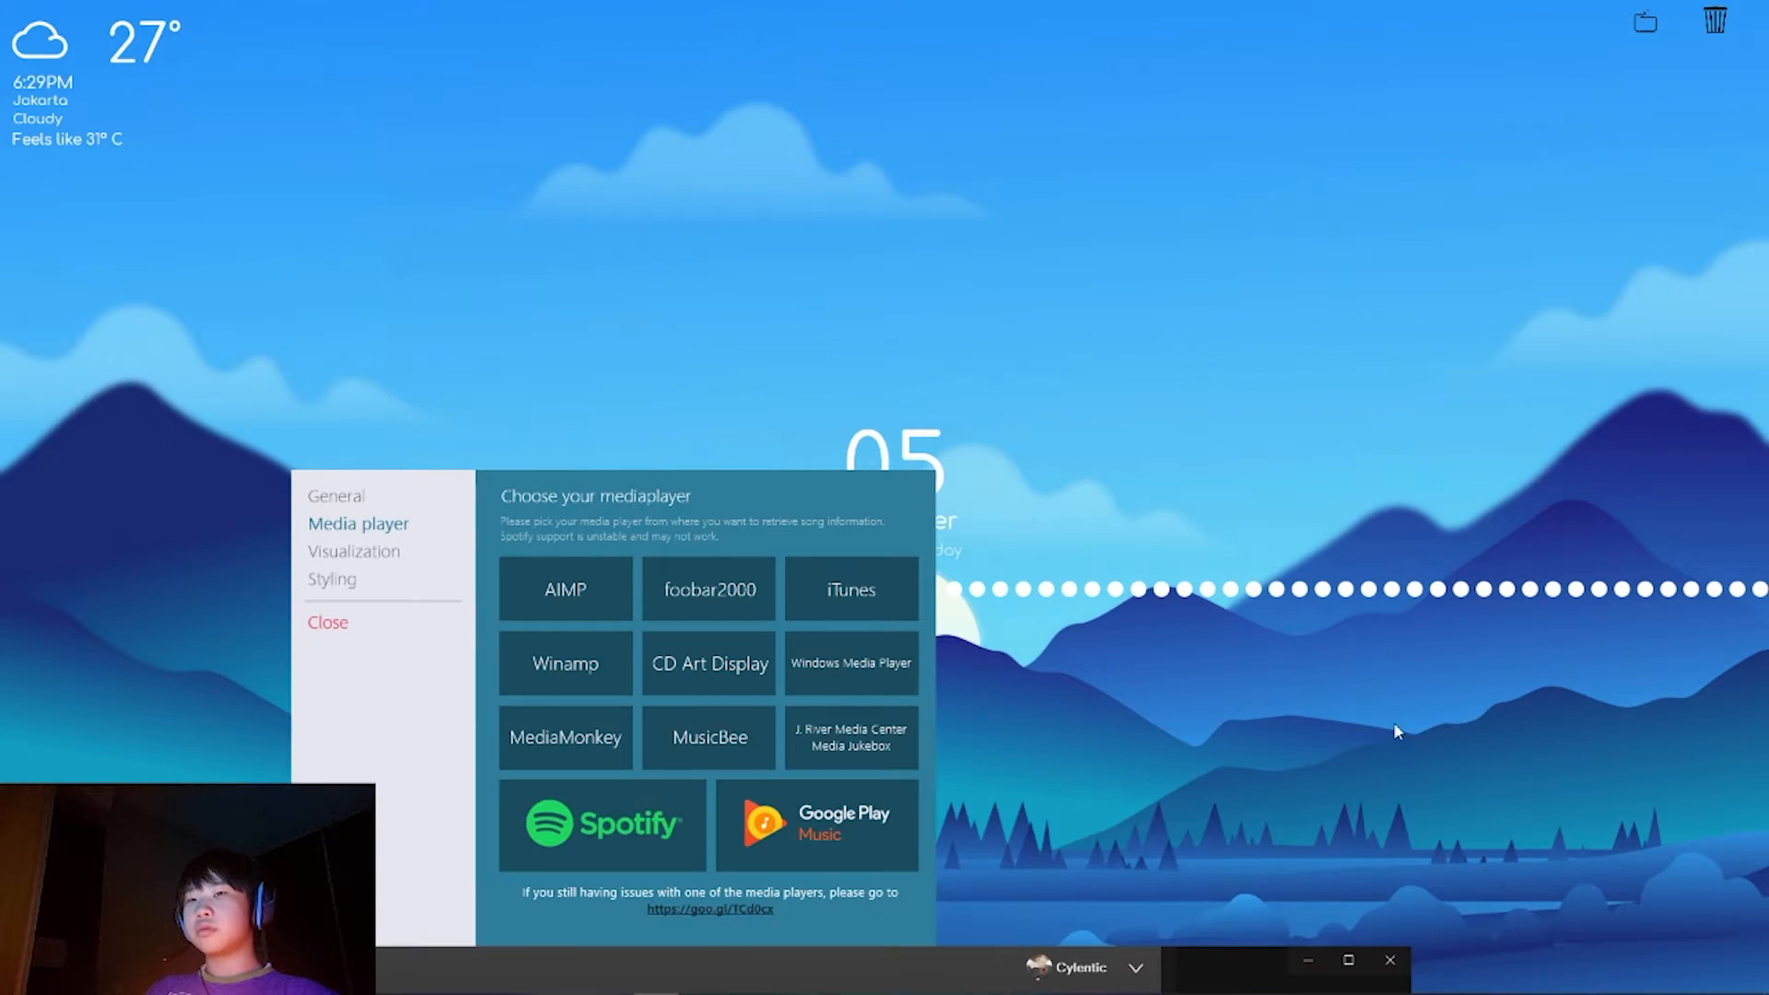
drag(600, 484, 854, 485)
click(591, 496)
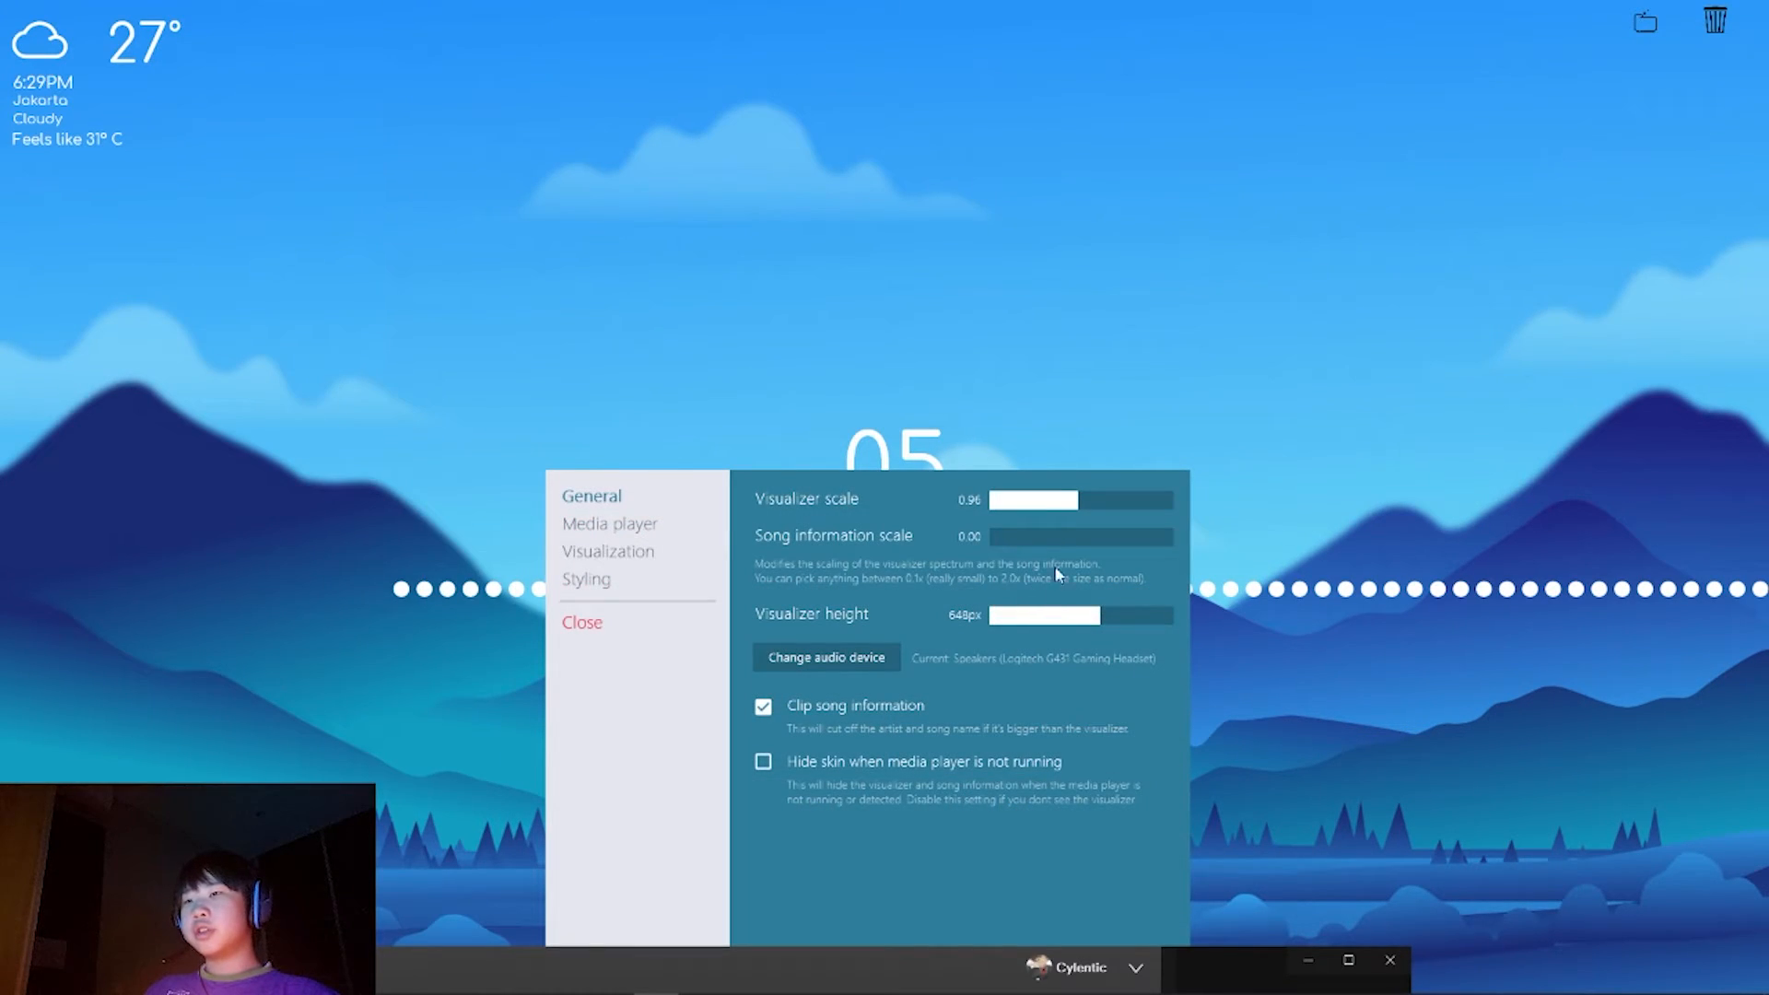
Step: Refresh the Lano-Visualizer skin and set the visualizer scale to 0.91
right_click(1391, 586)
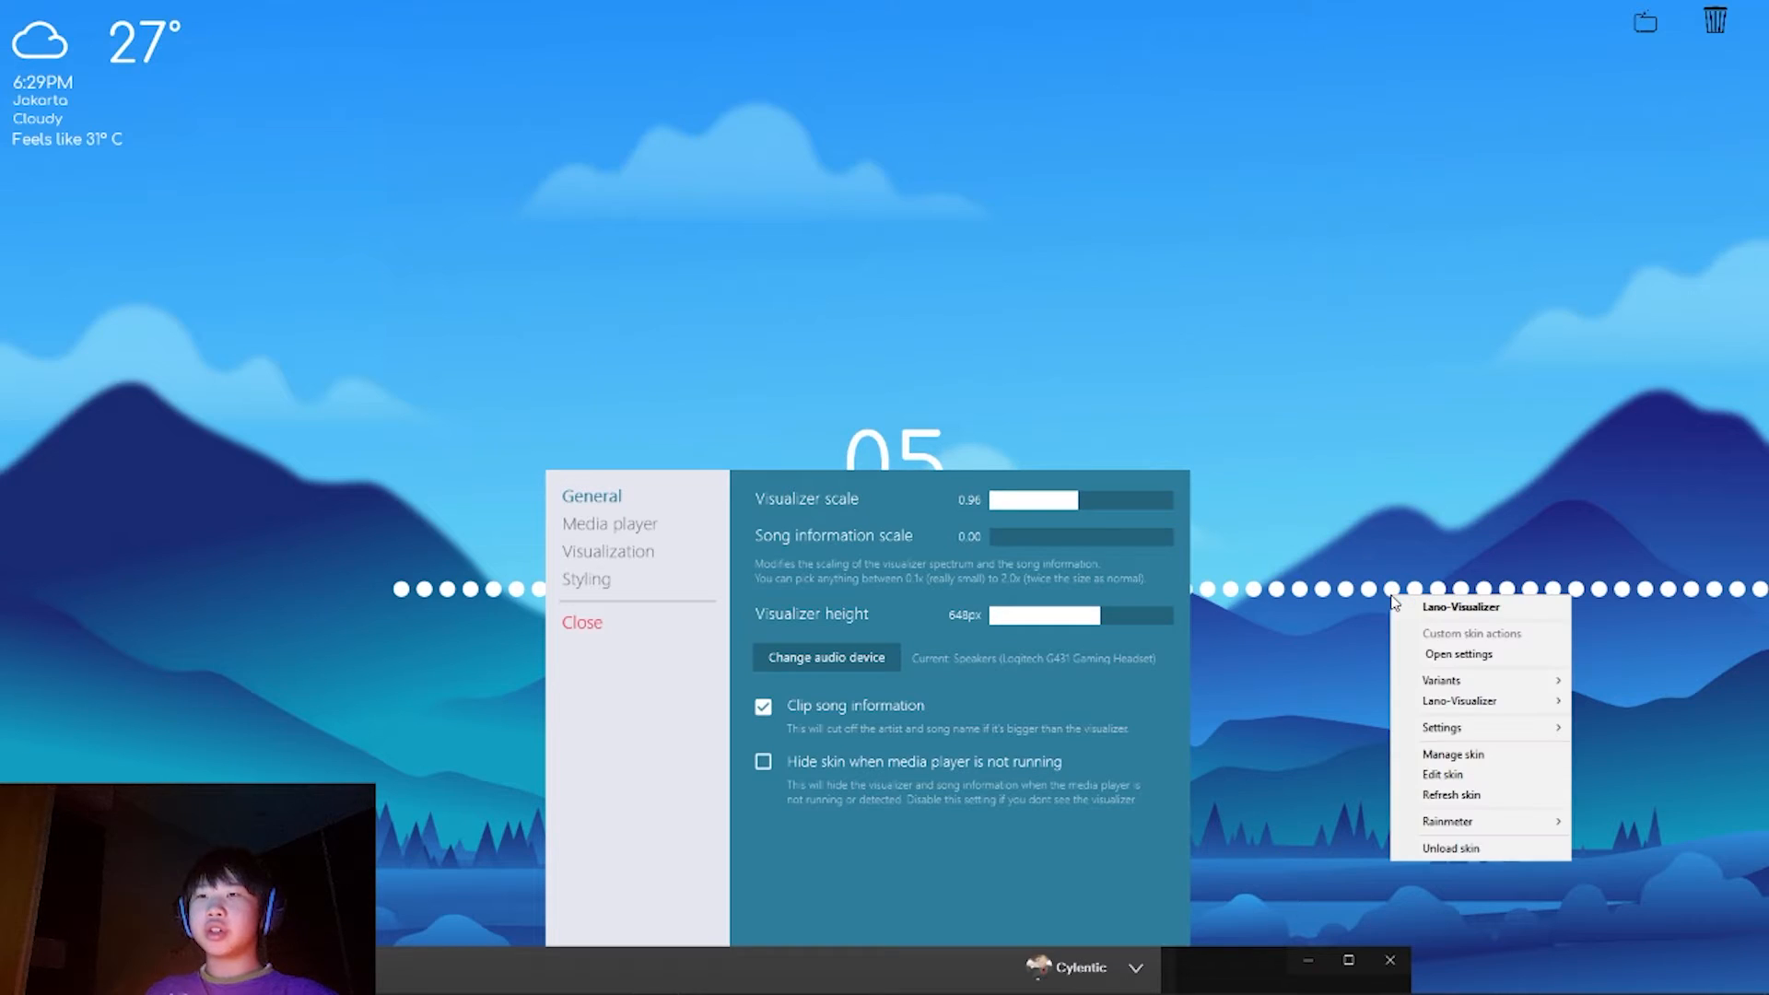
click(1474, 798)
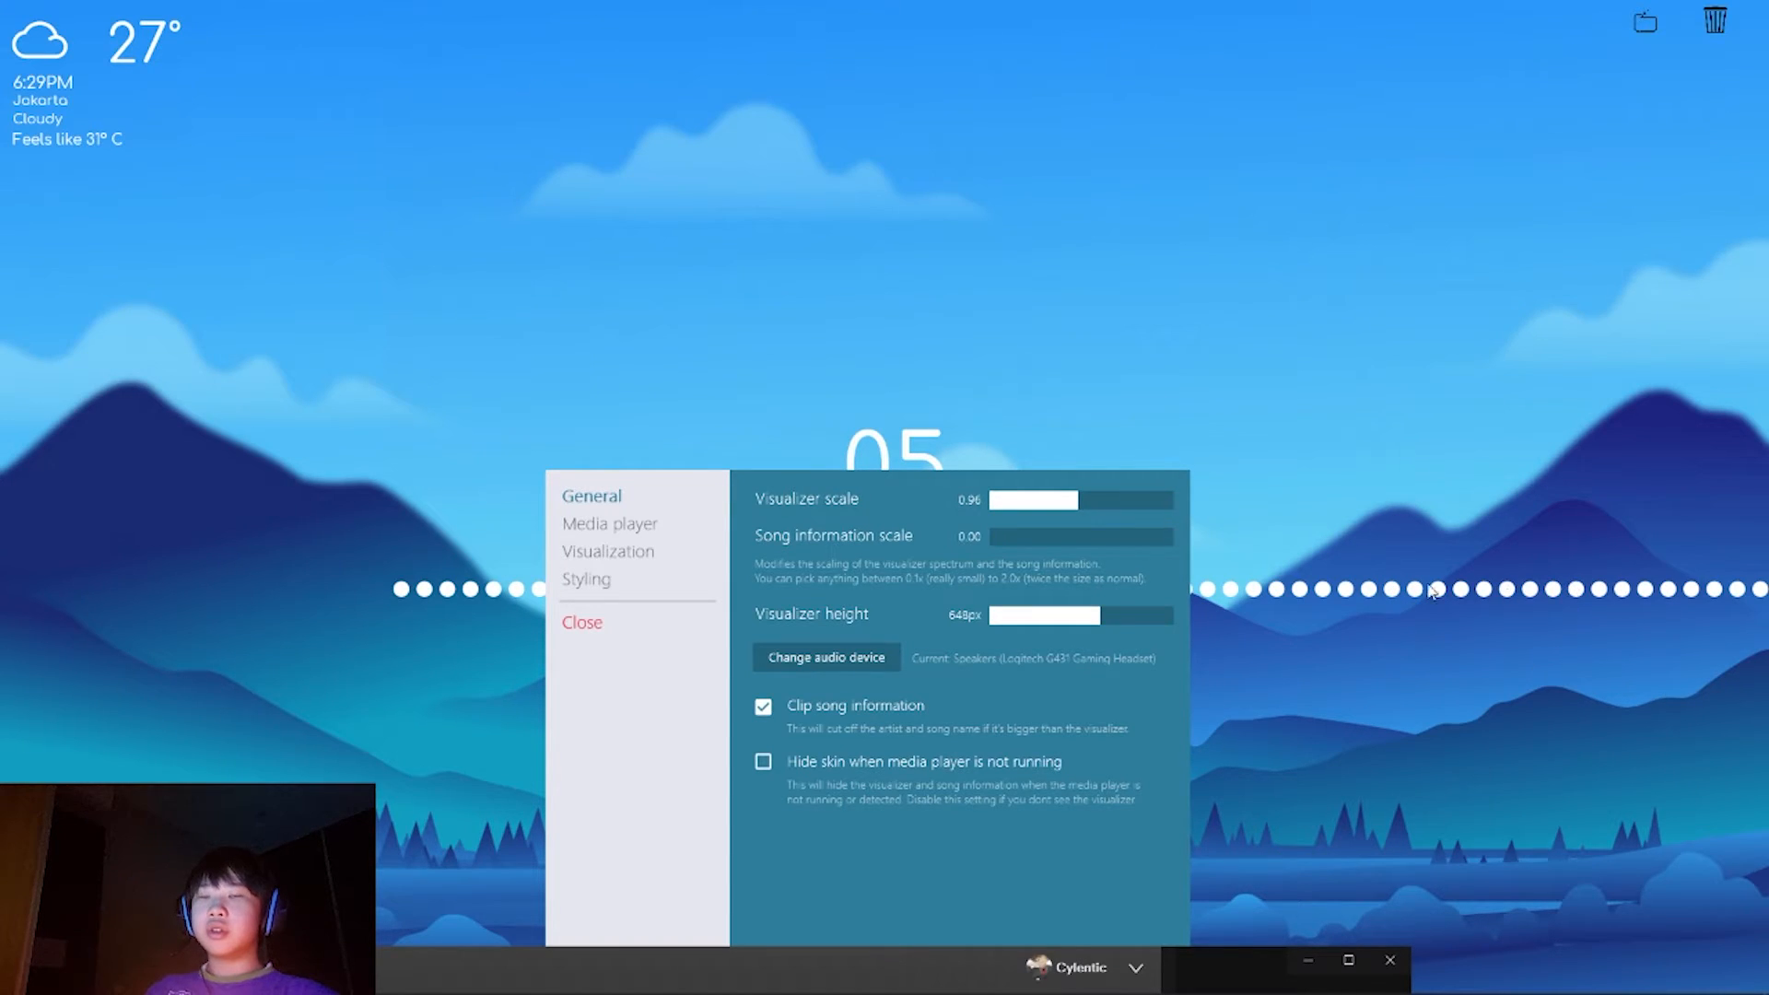
click(1060, 489)
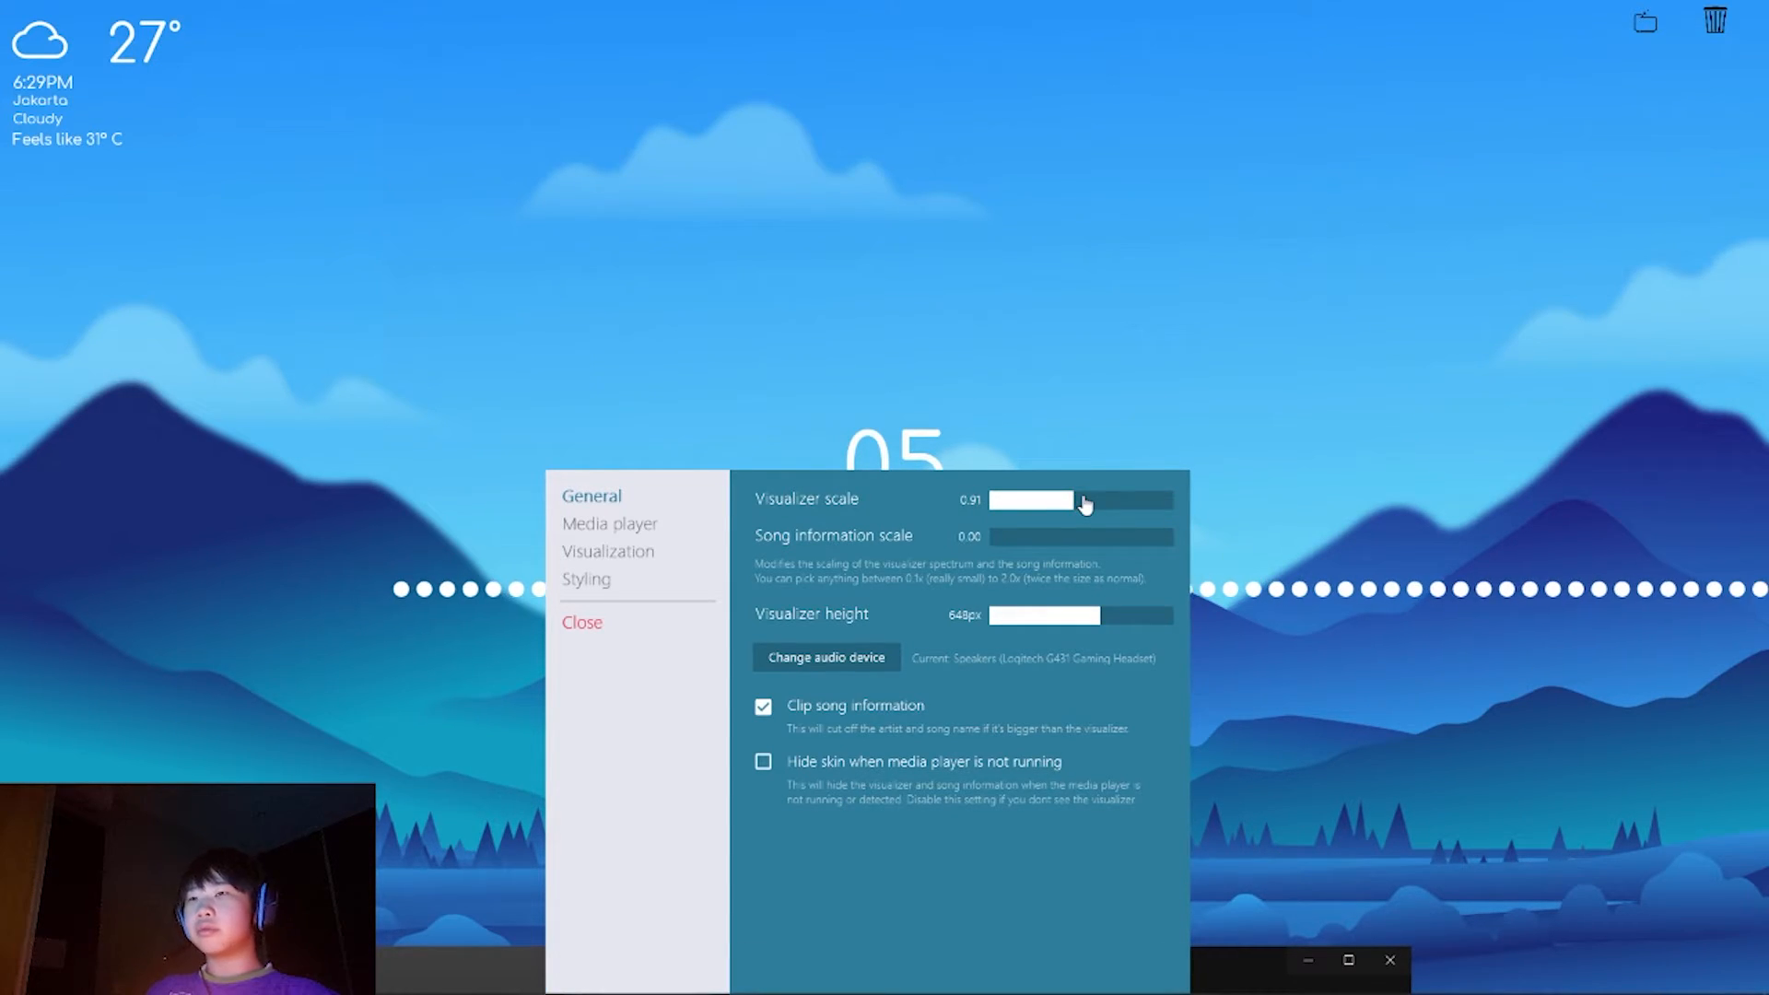
Step: Close the Spotify window and set the visualizer's sensitivity to 46
click(617, 552)
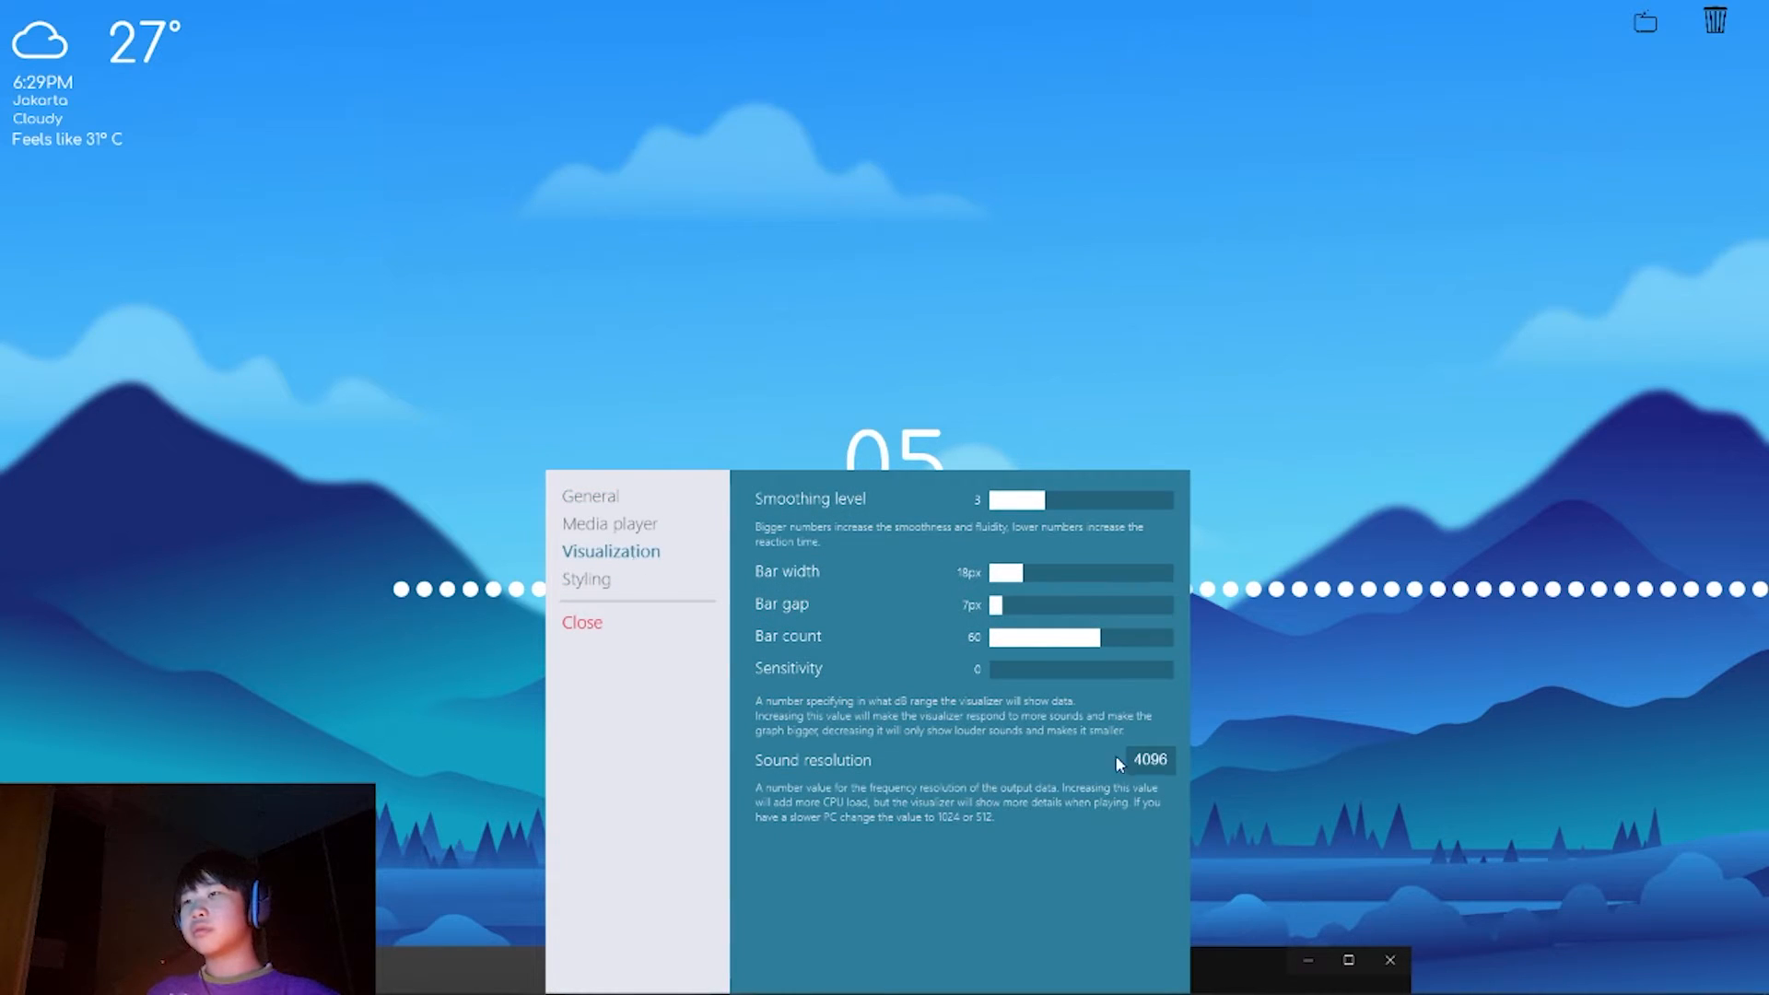
click(1389, 960)
drag(887, 499, 872, 450)
drag(1017, 627, 1059, 632)
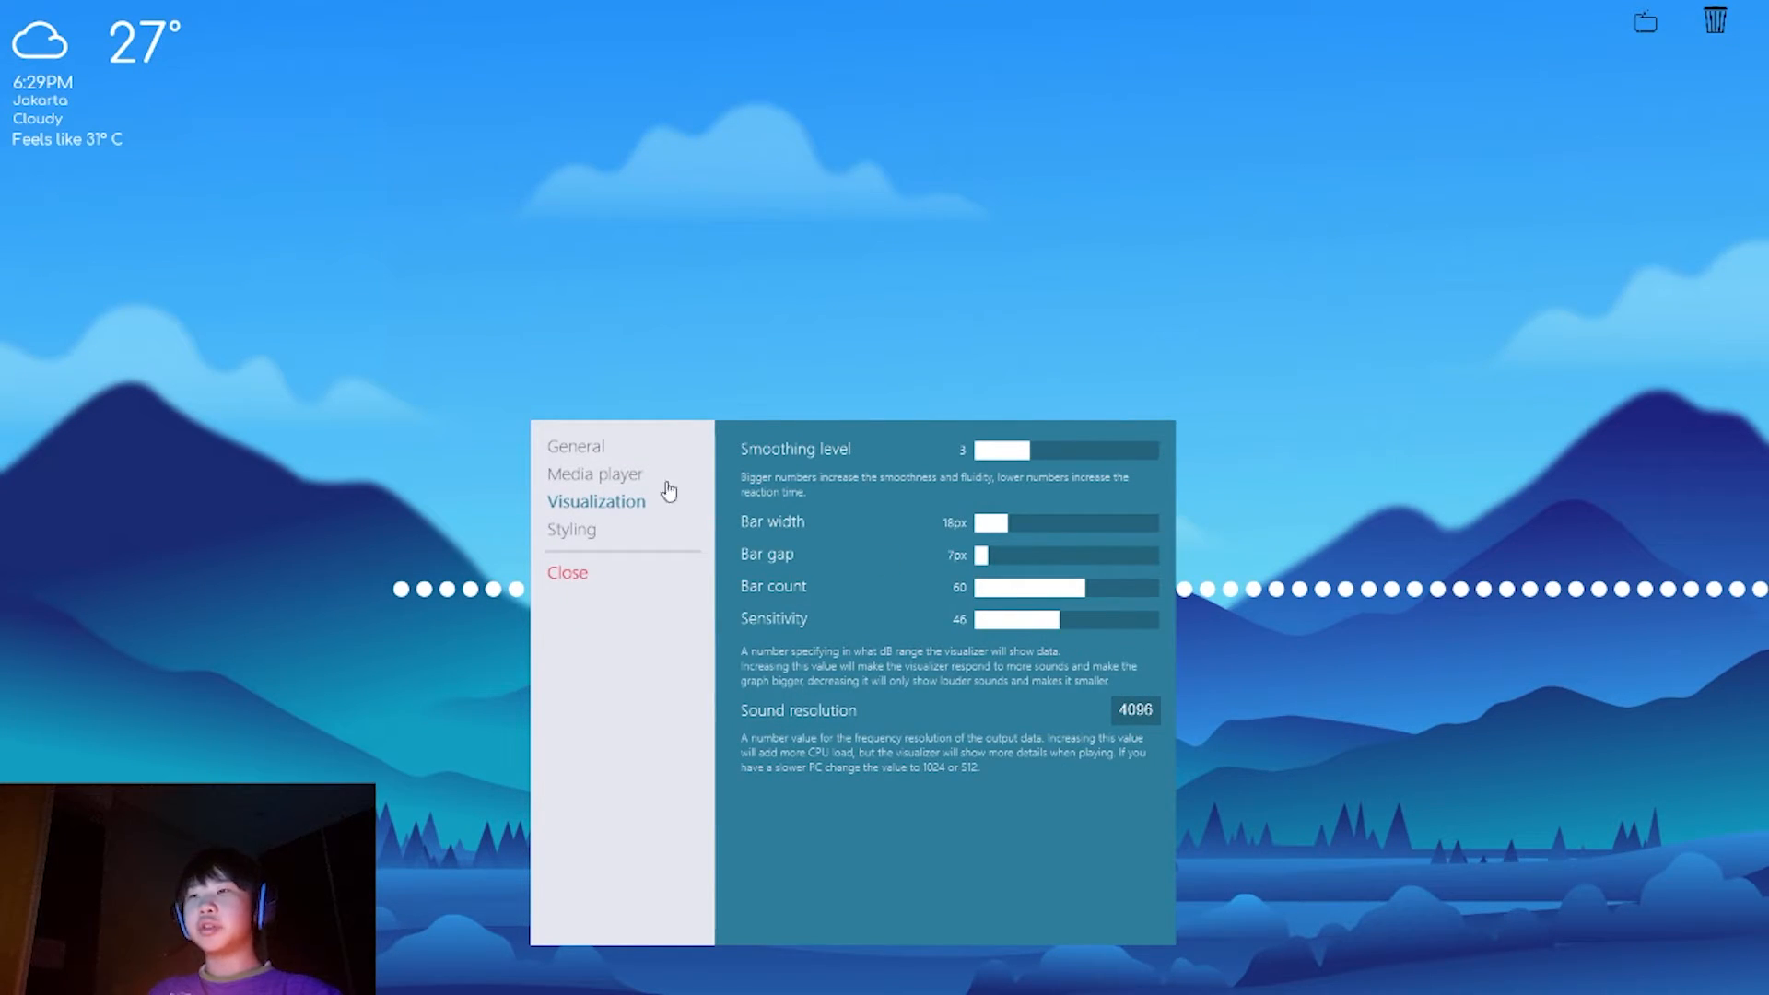
Step: Increase the visualizer scale to 1.21 in the General settings
click(568, 445)
click(1069, 451)
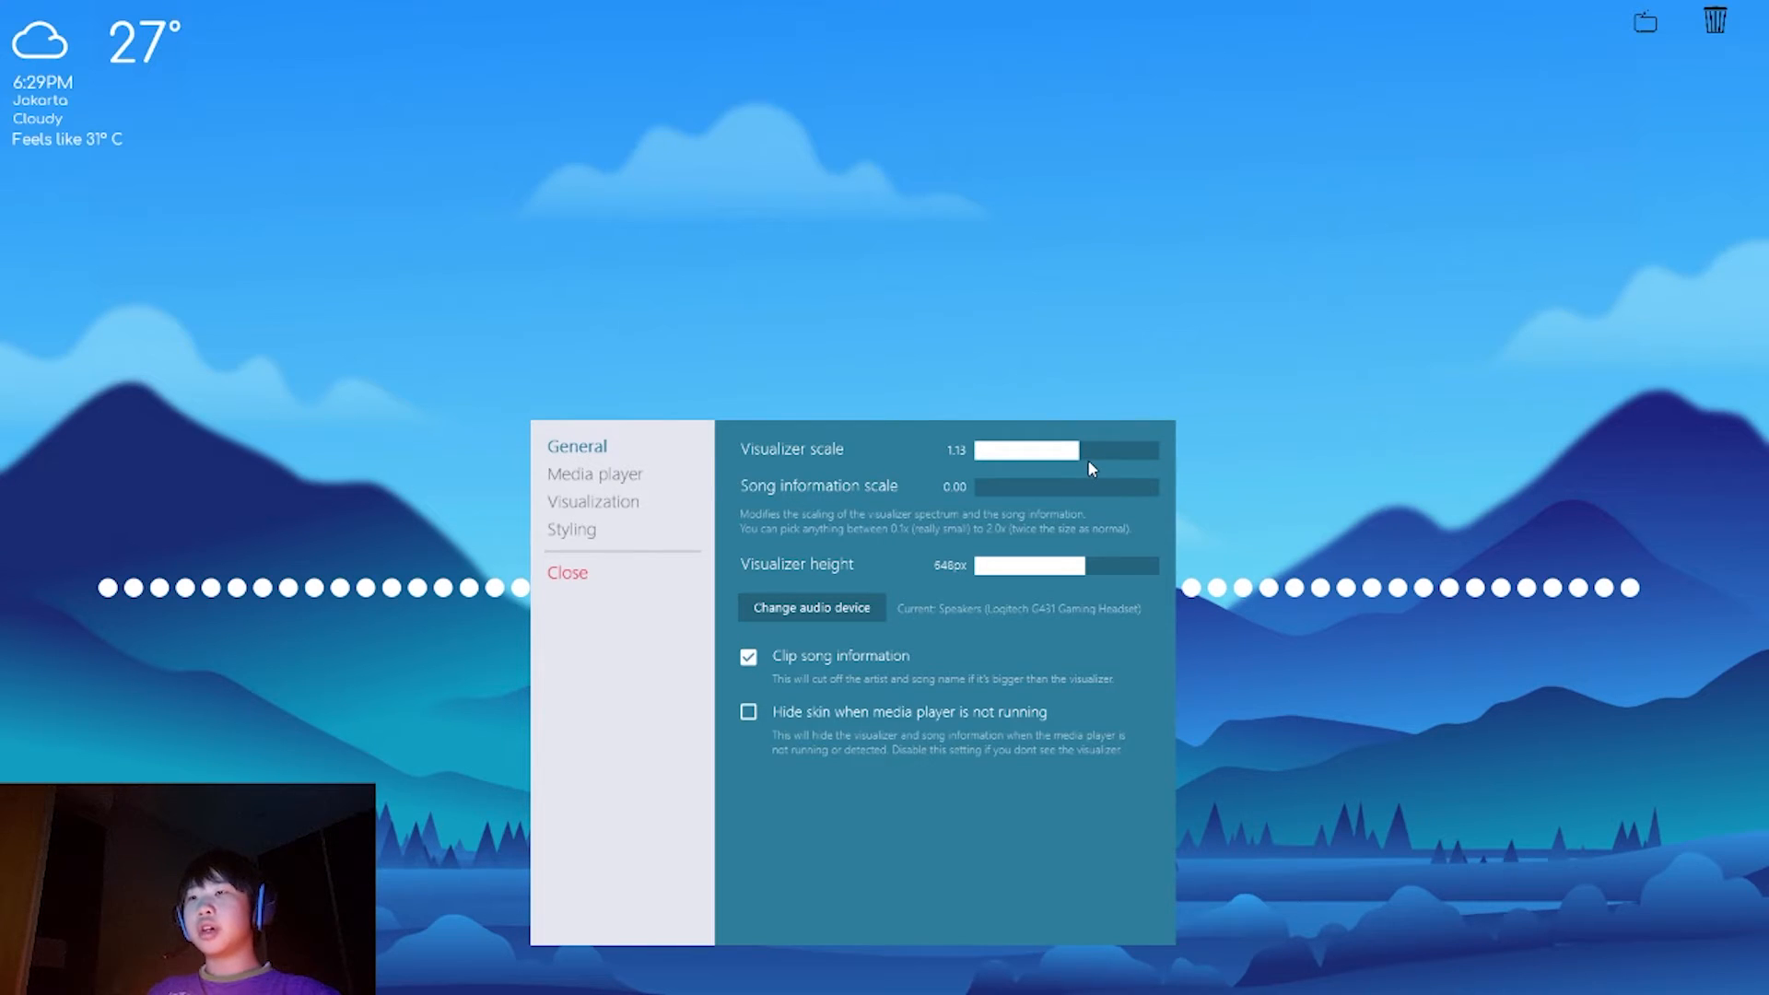
click(1087, 452)
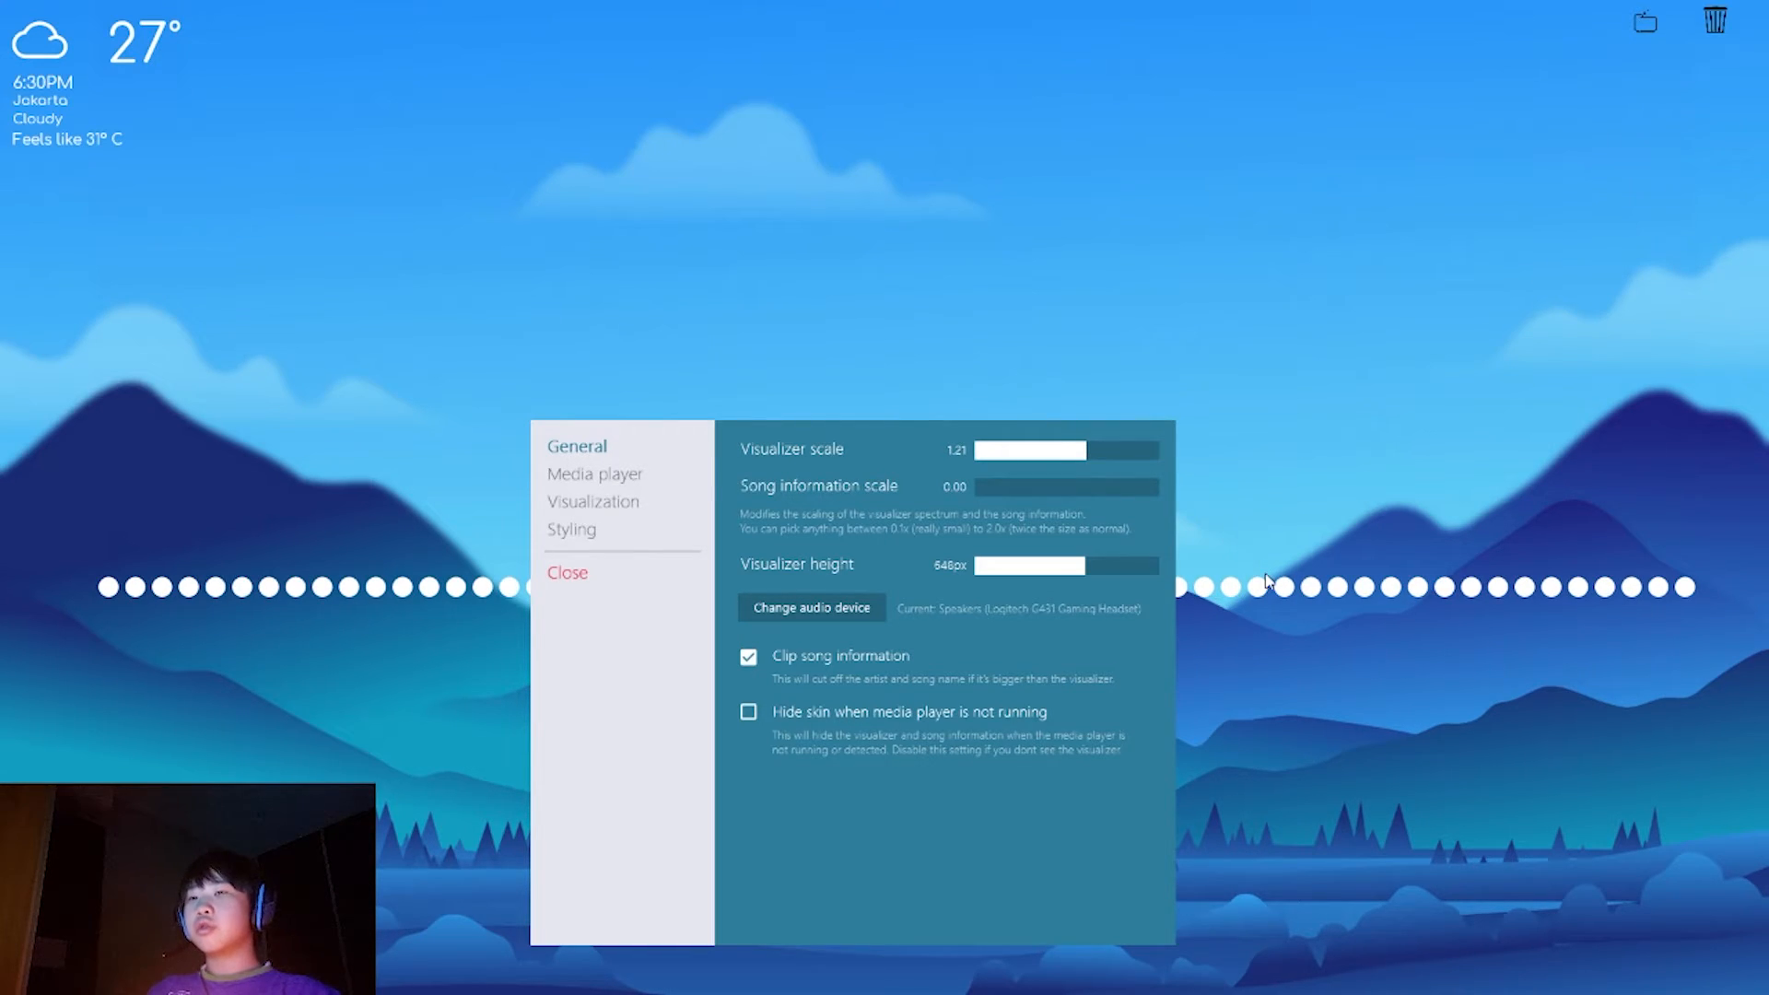
Step: Set the visualizer's bar count to 67, move the visualizer lower on the desktop and close its settings
click(614, 474)
click(704, 504)
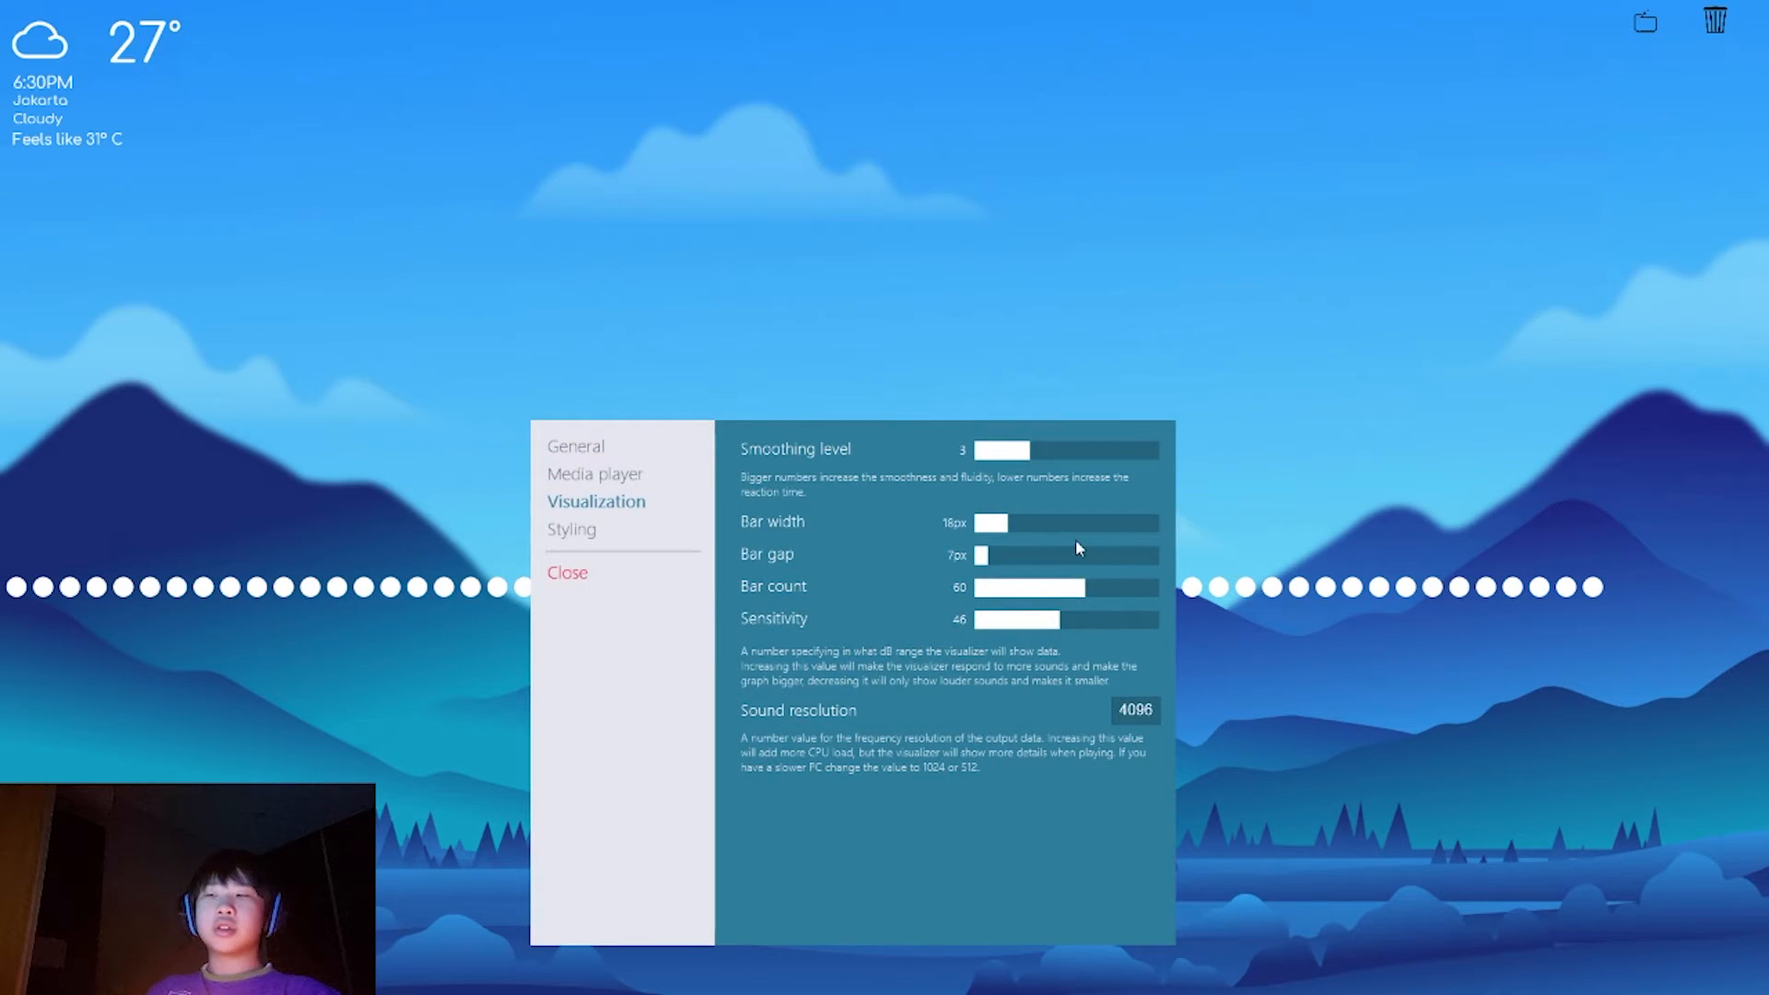
click(1102, 594)
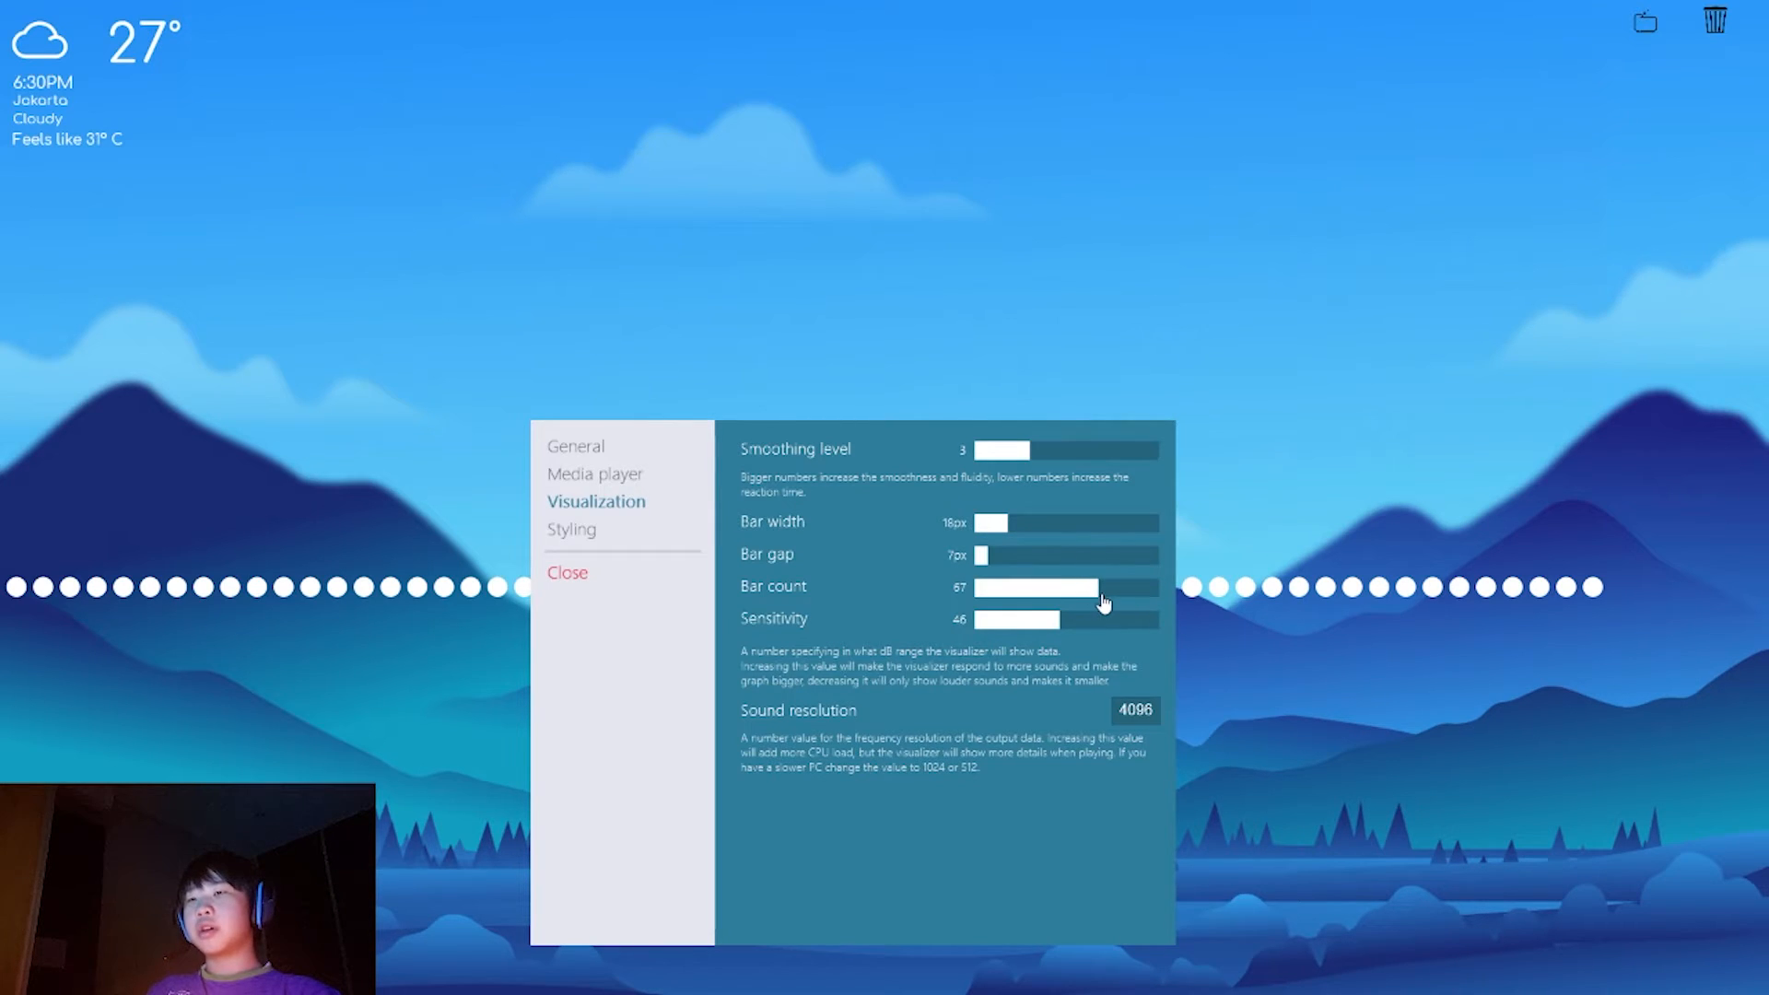
drag(1088, 600, 1099, 601)
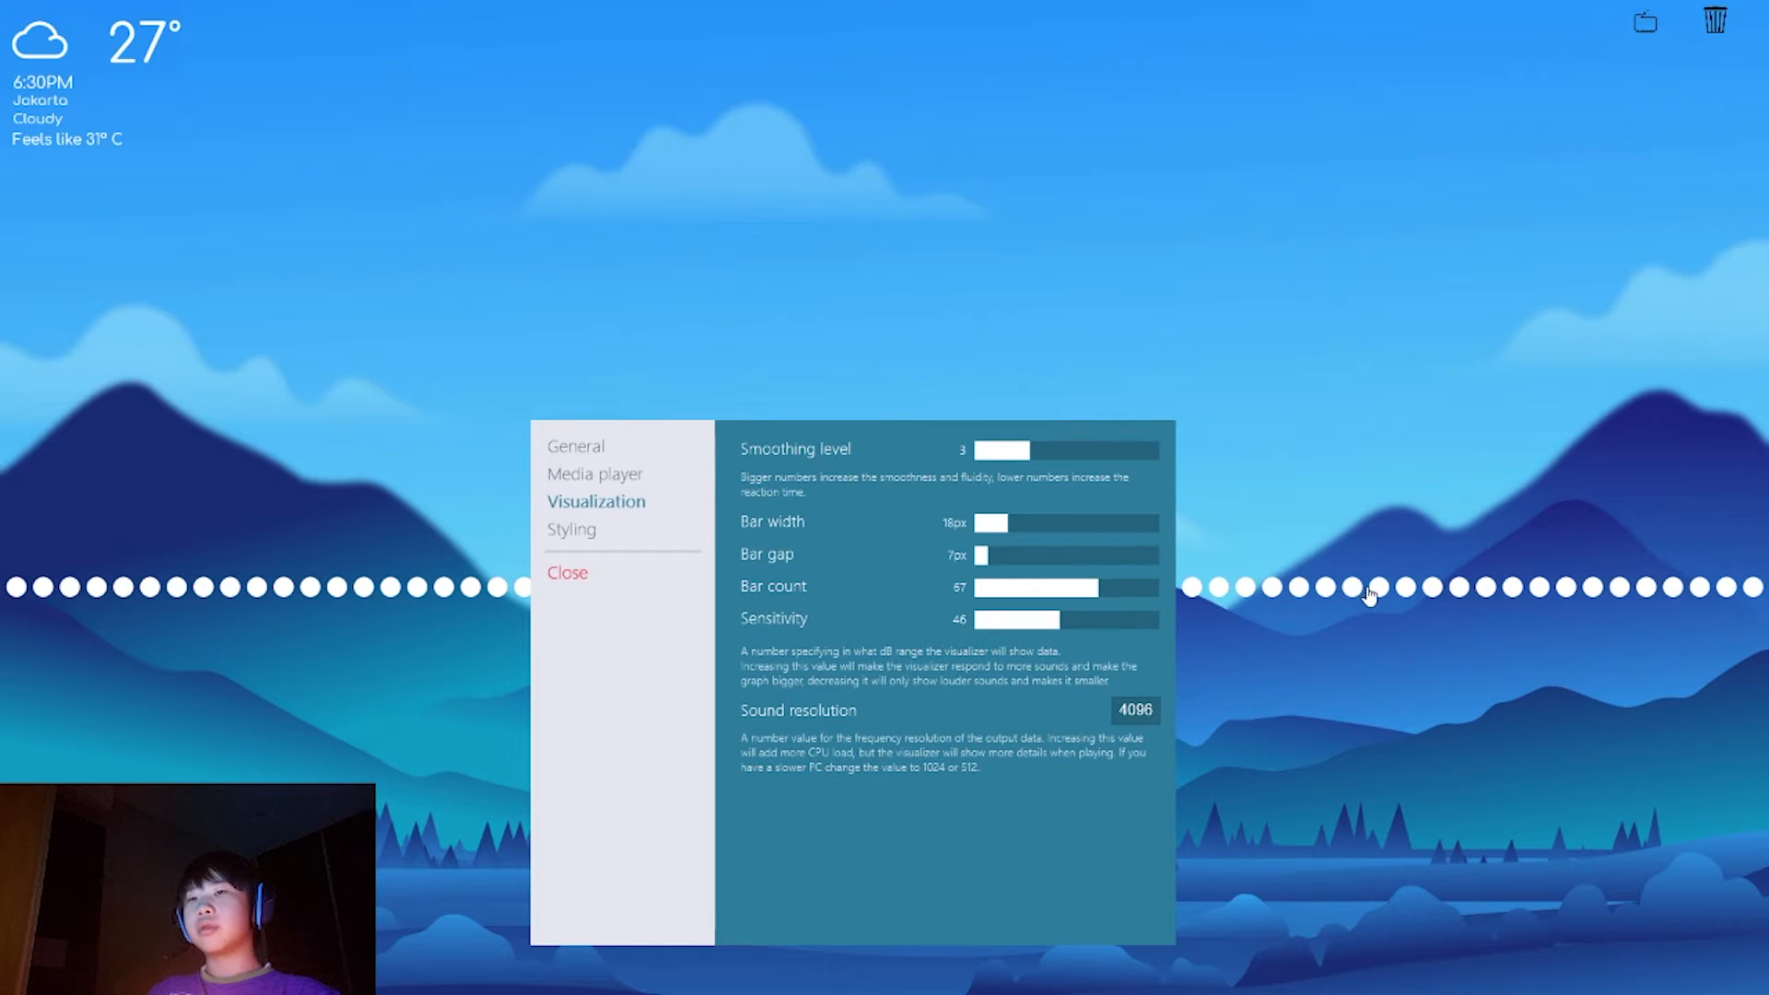
drag(1379, 590, 1393, 717)
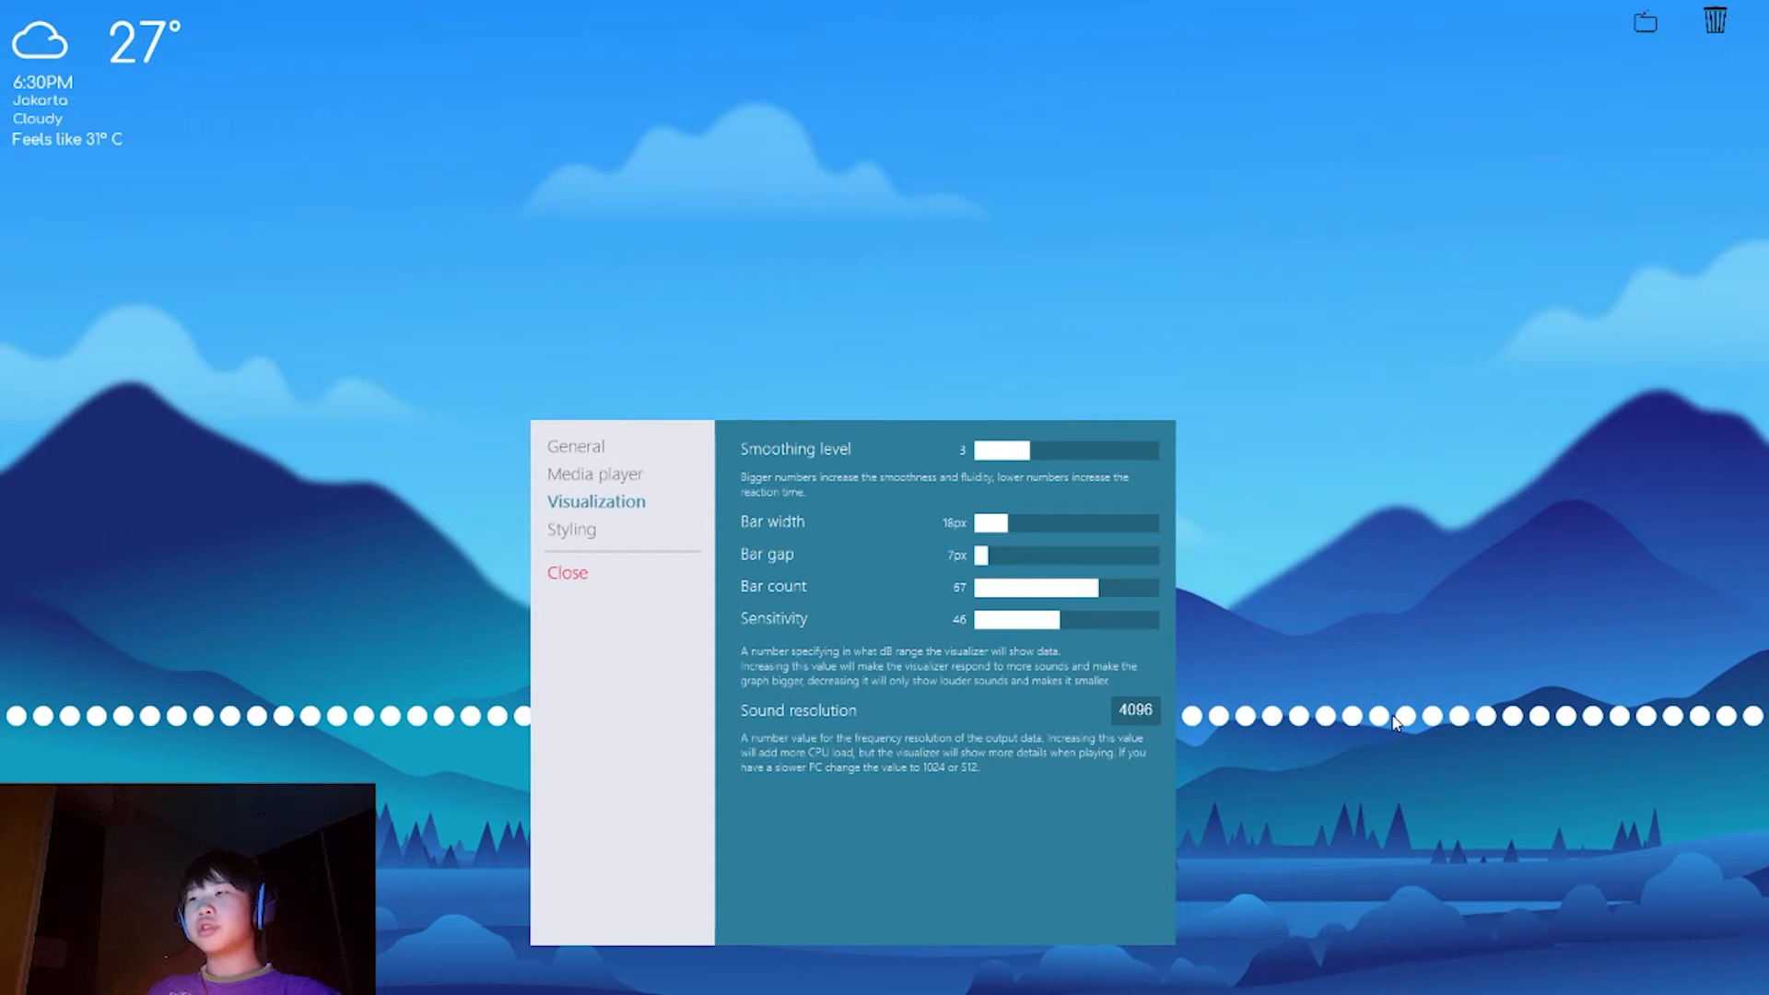
click(567, 573)
Step: Open the Manage Rainmeter window and review the position and load order settings of the layer.ini skin
key(super)
click(1571, 976)
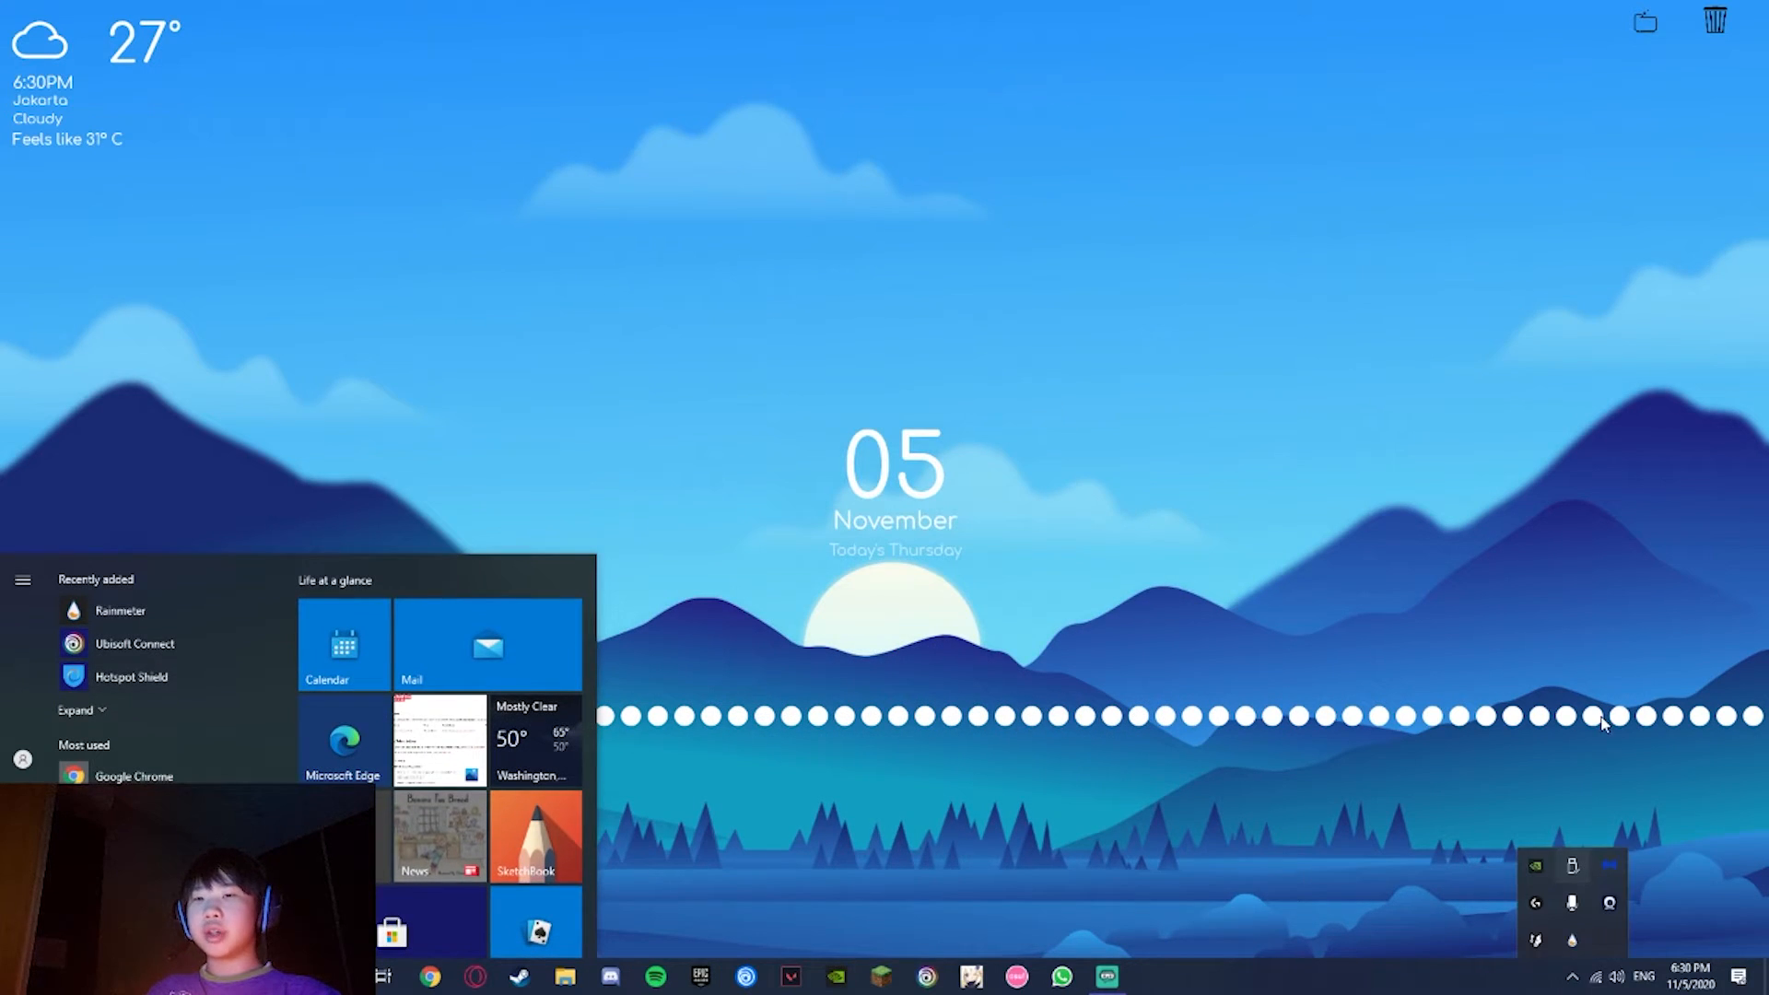
click(1573, 940)
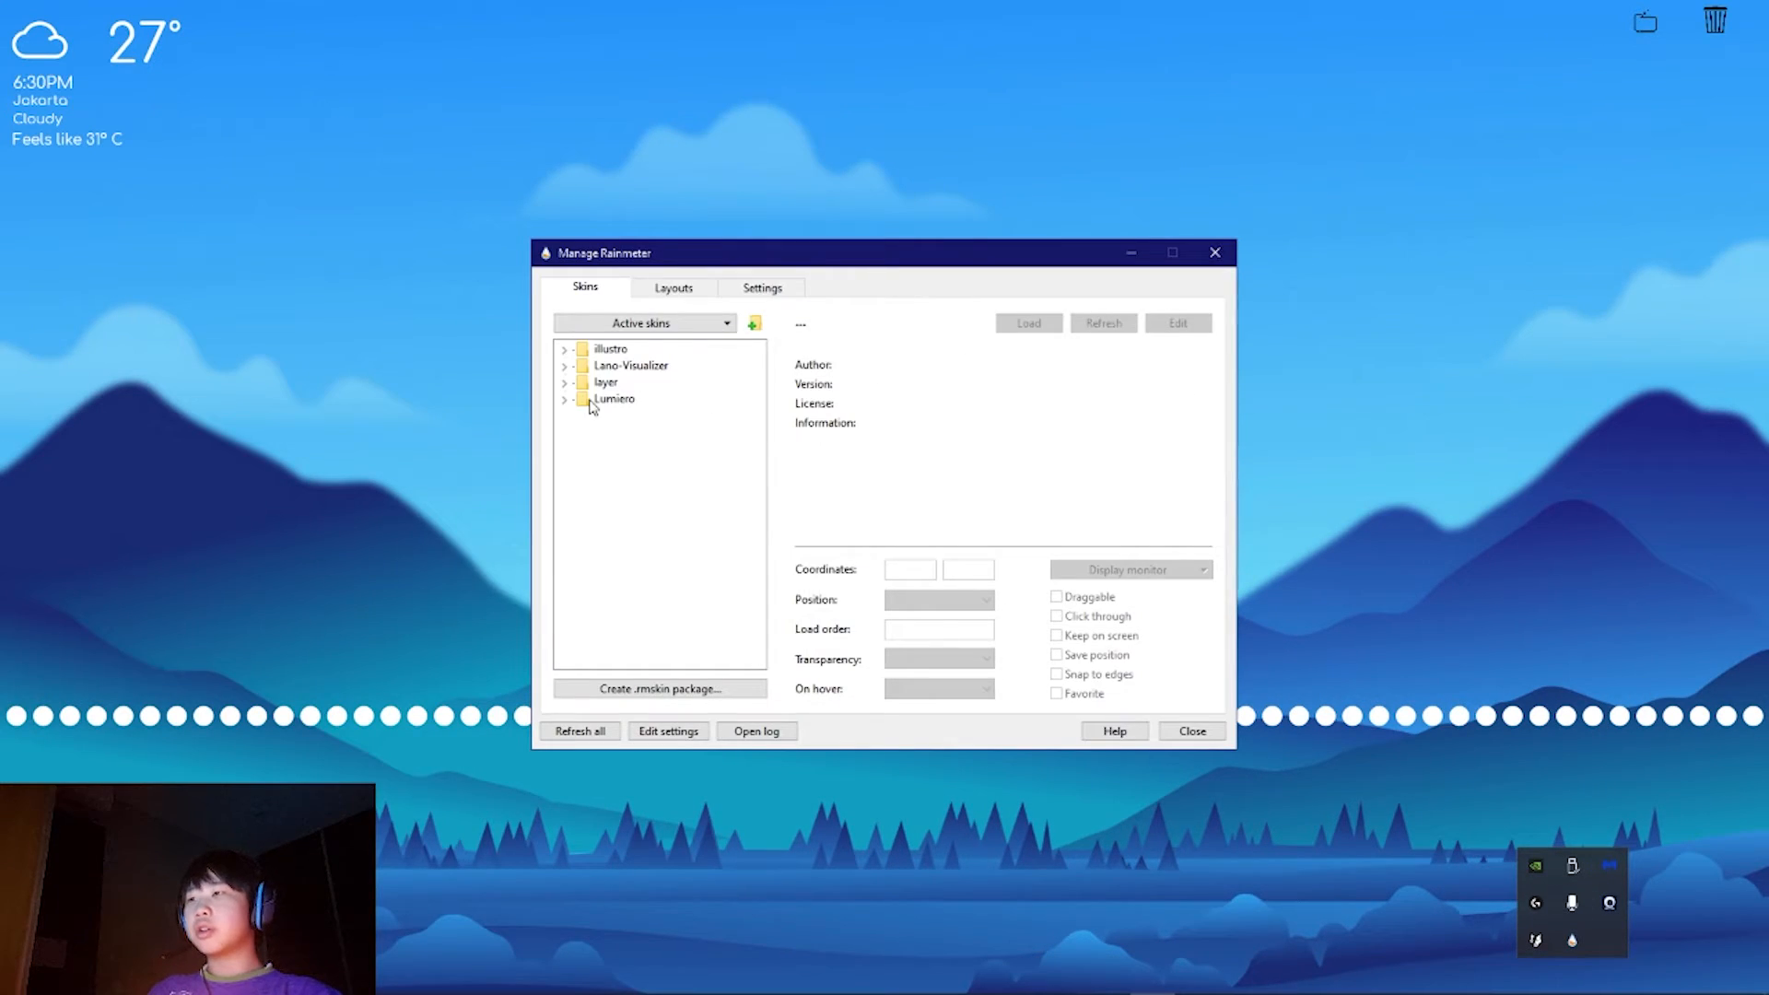
click(562, 401)
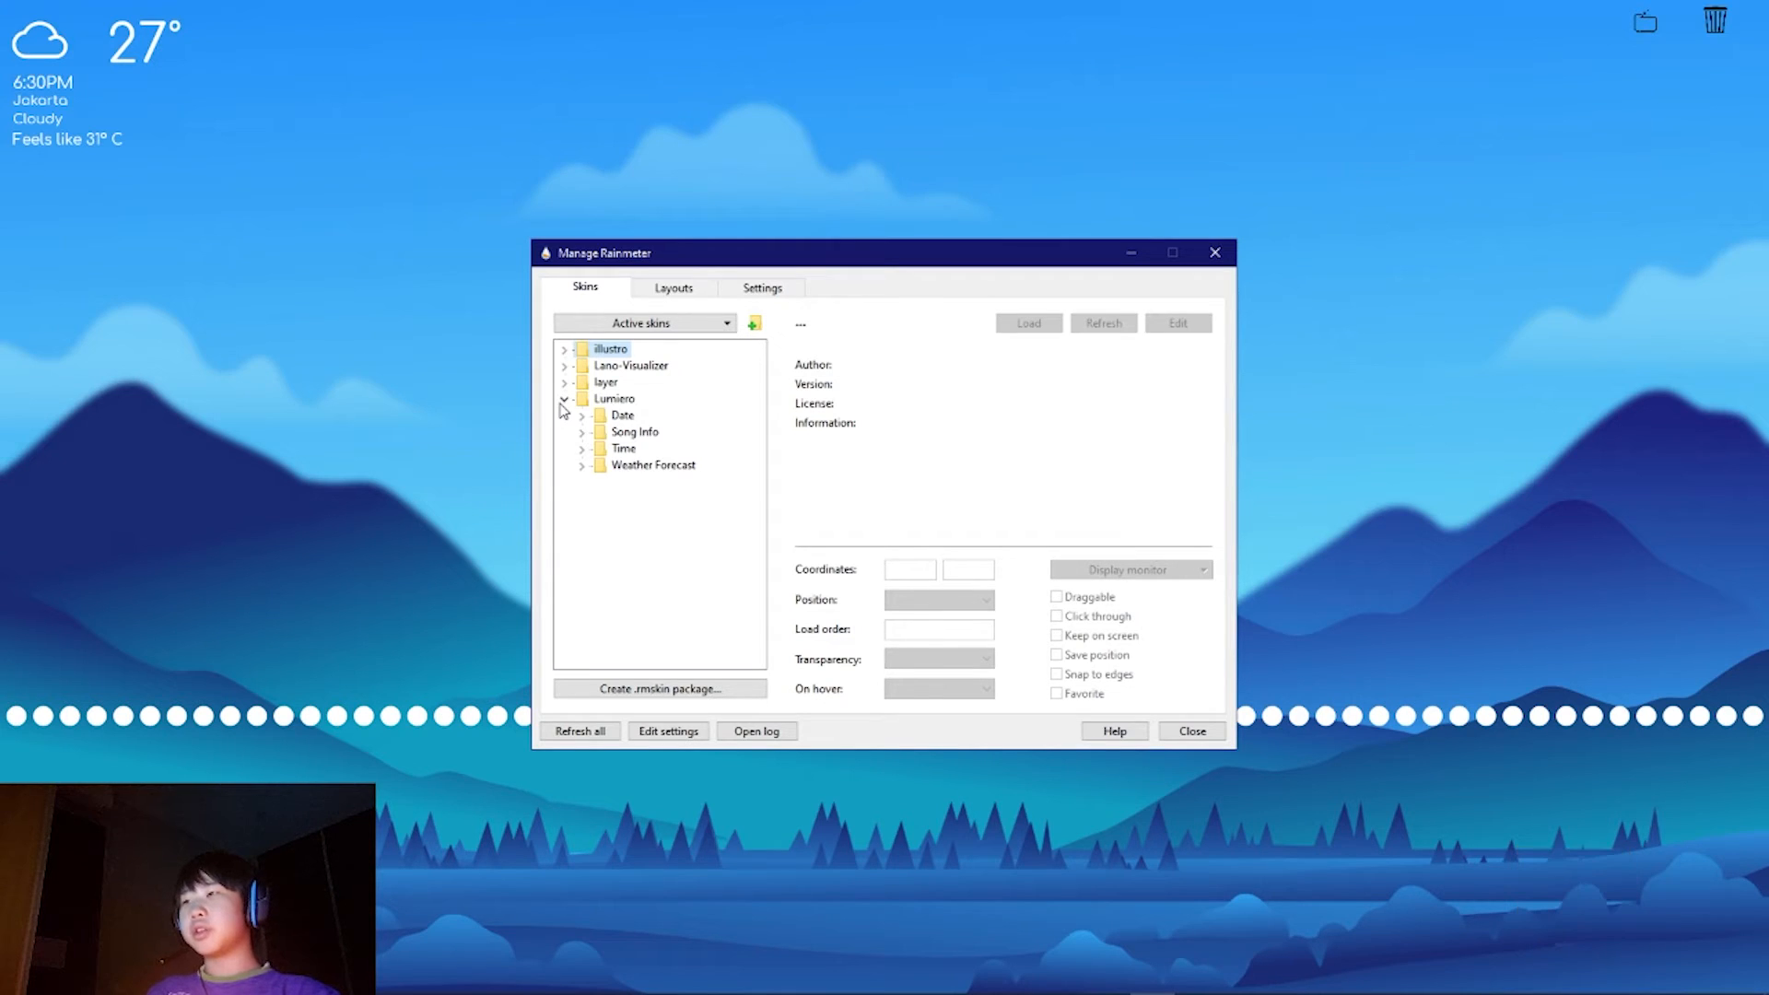
click(566, 398)
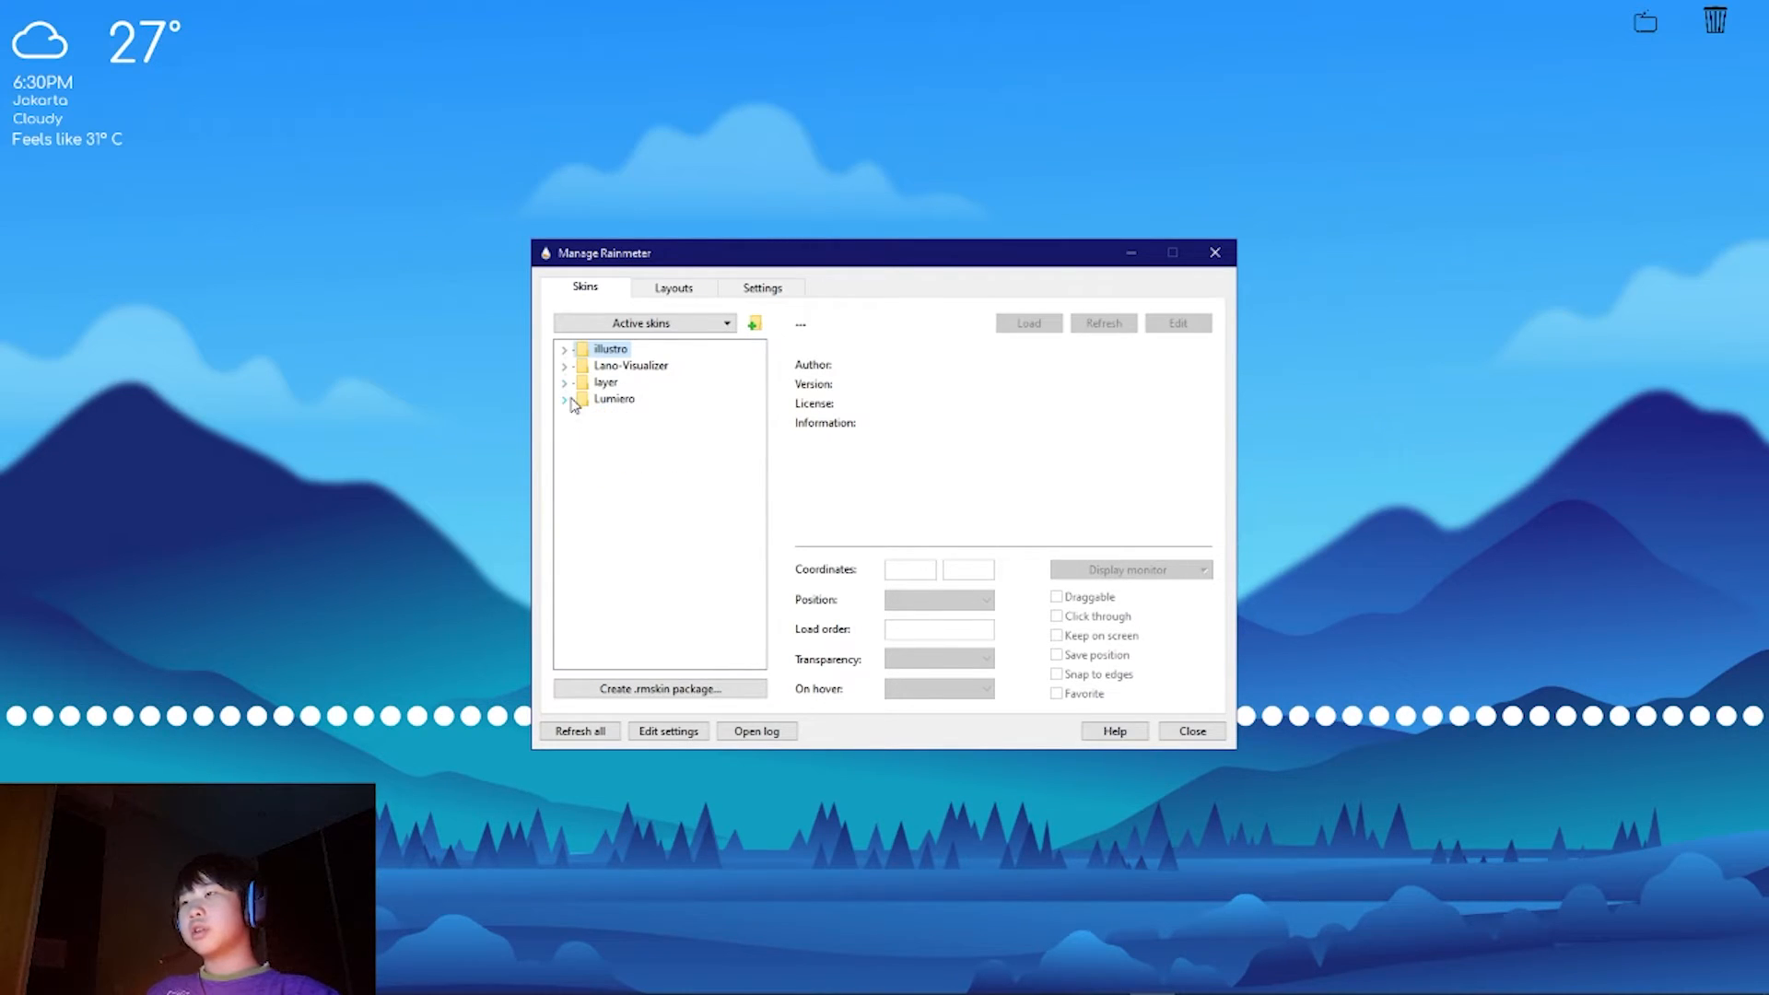
click(564, 381)
click(626, 398)
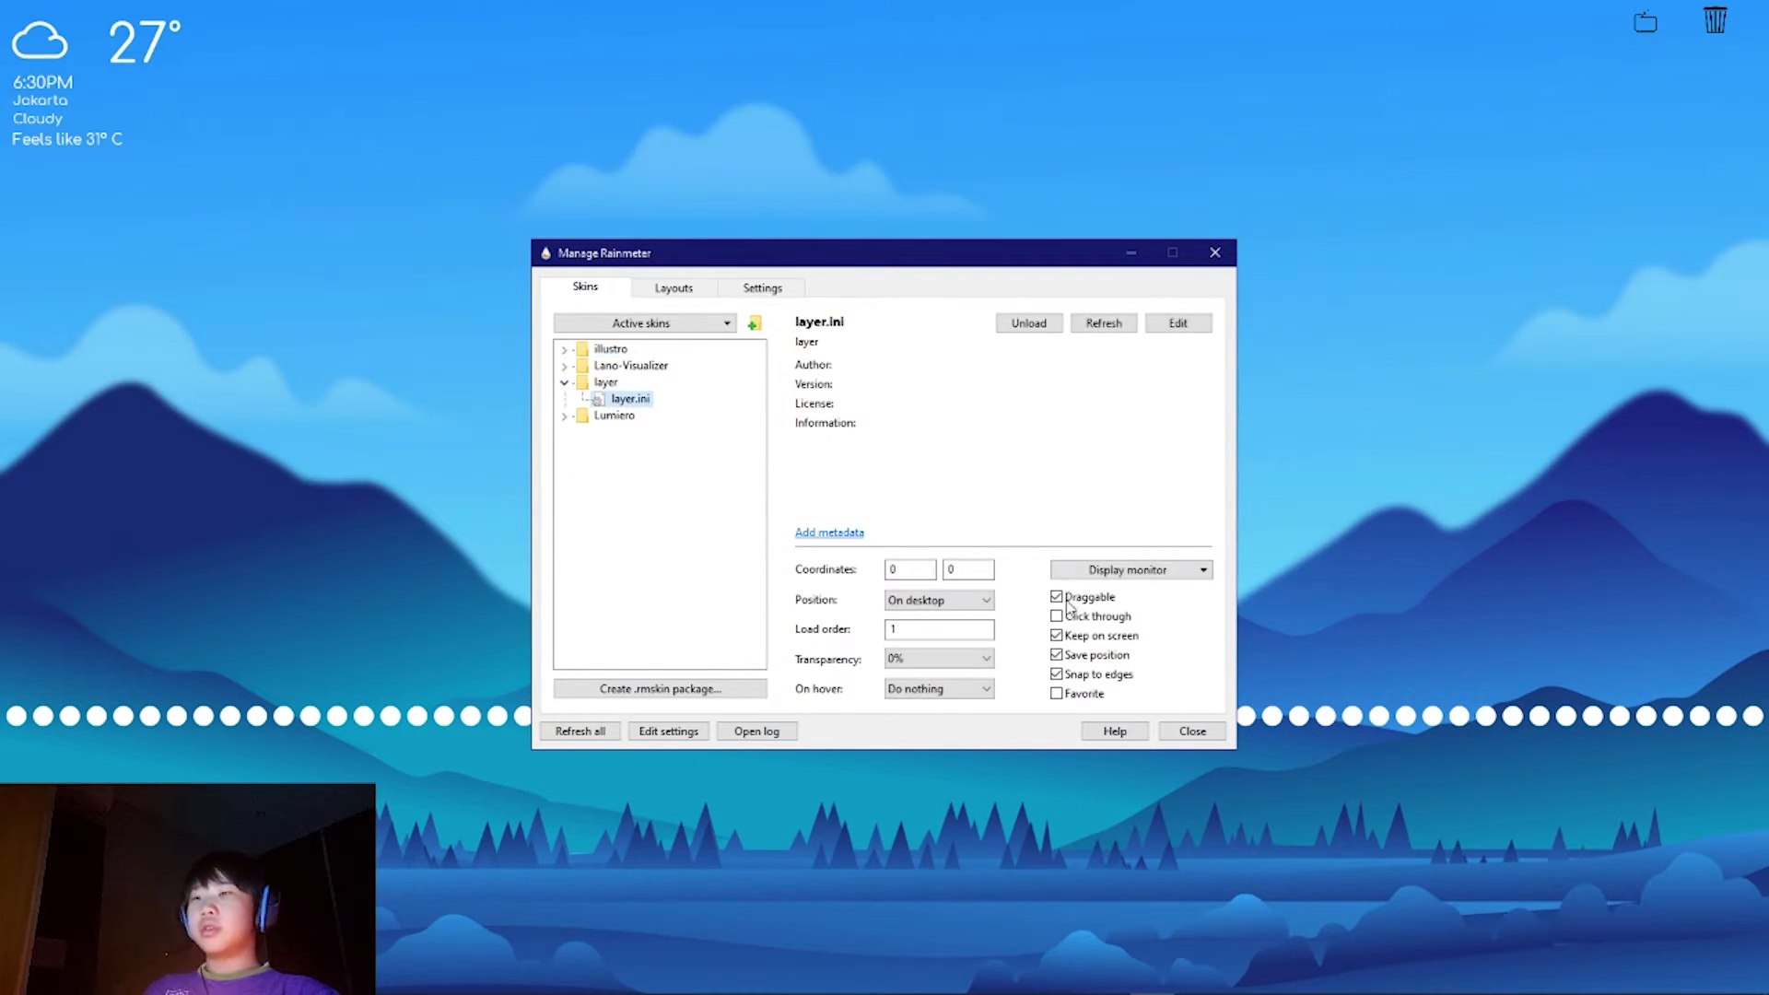
click(949, 600)
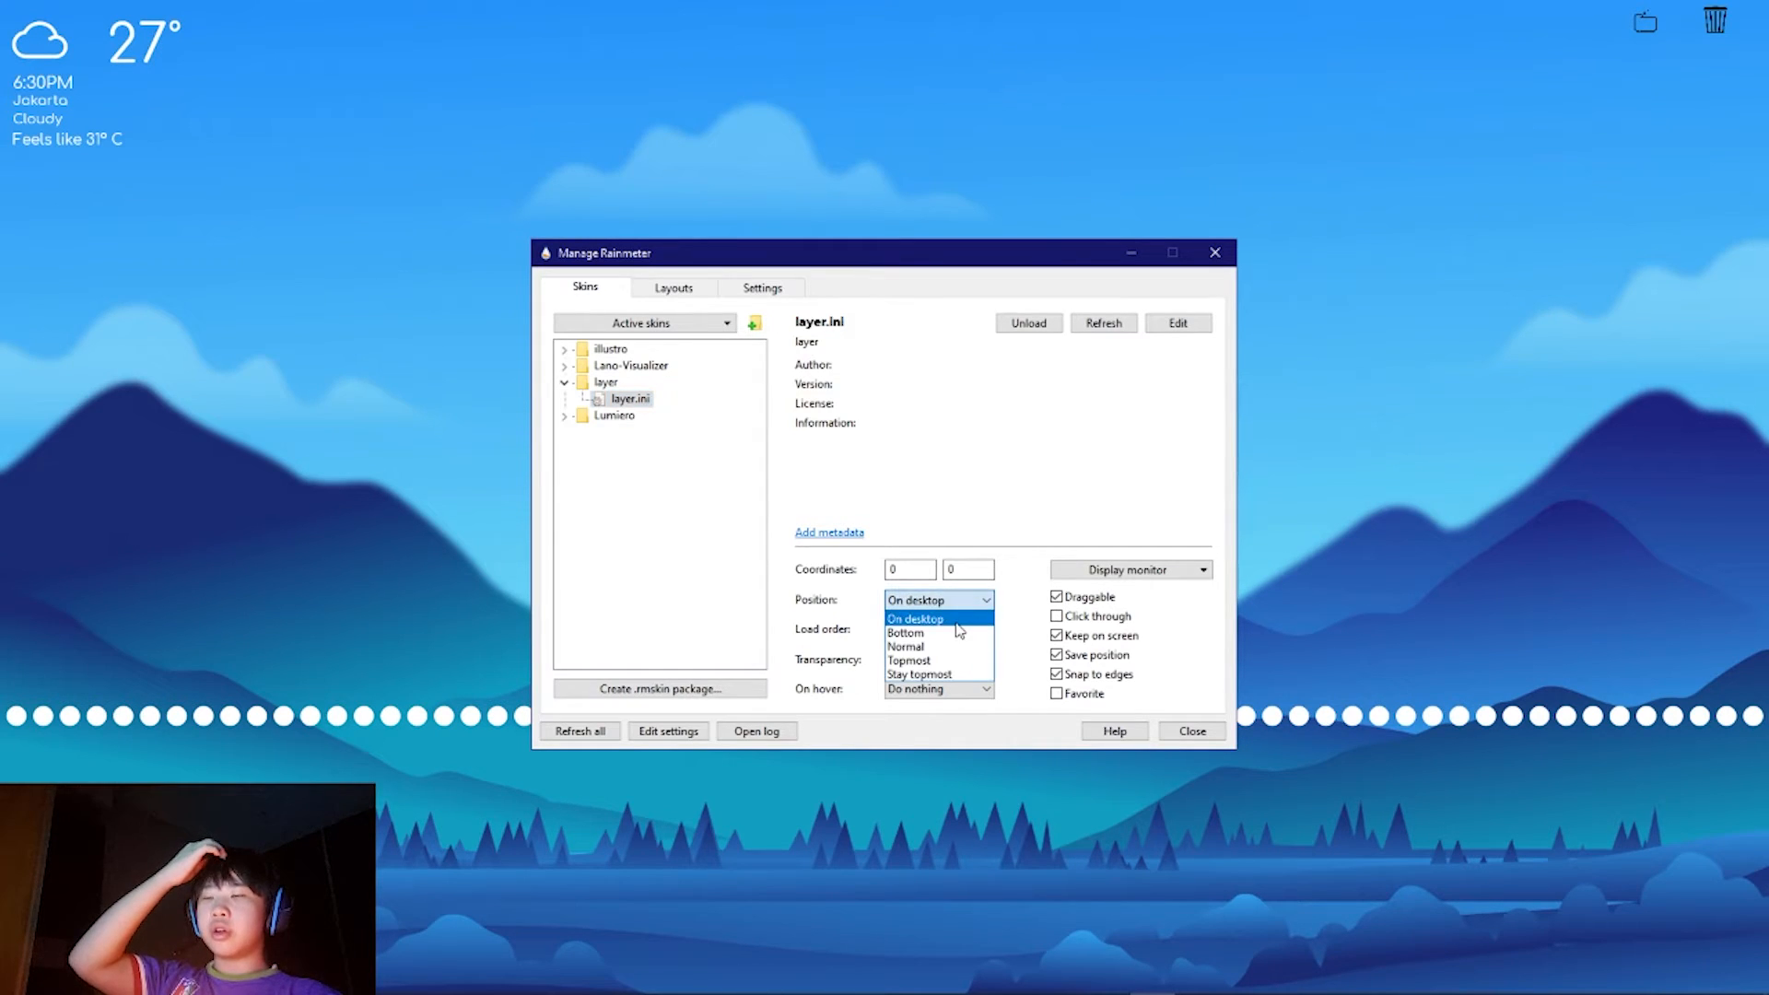
click(958, 619)
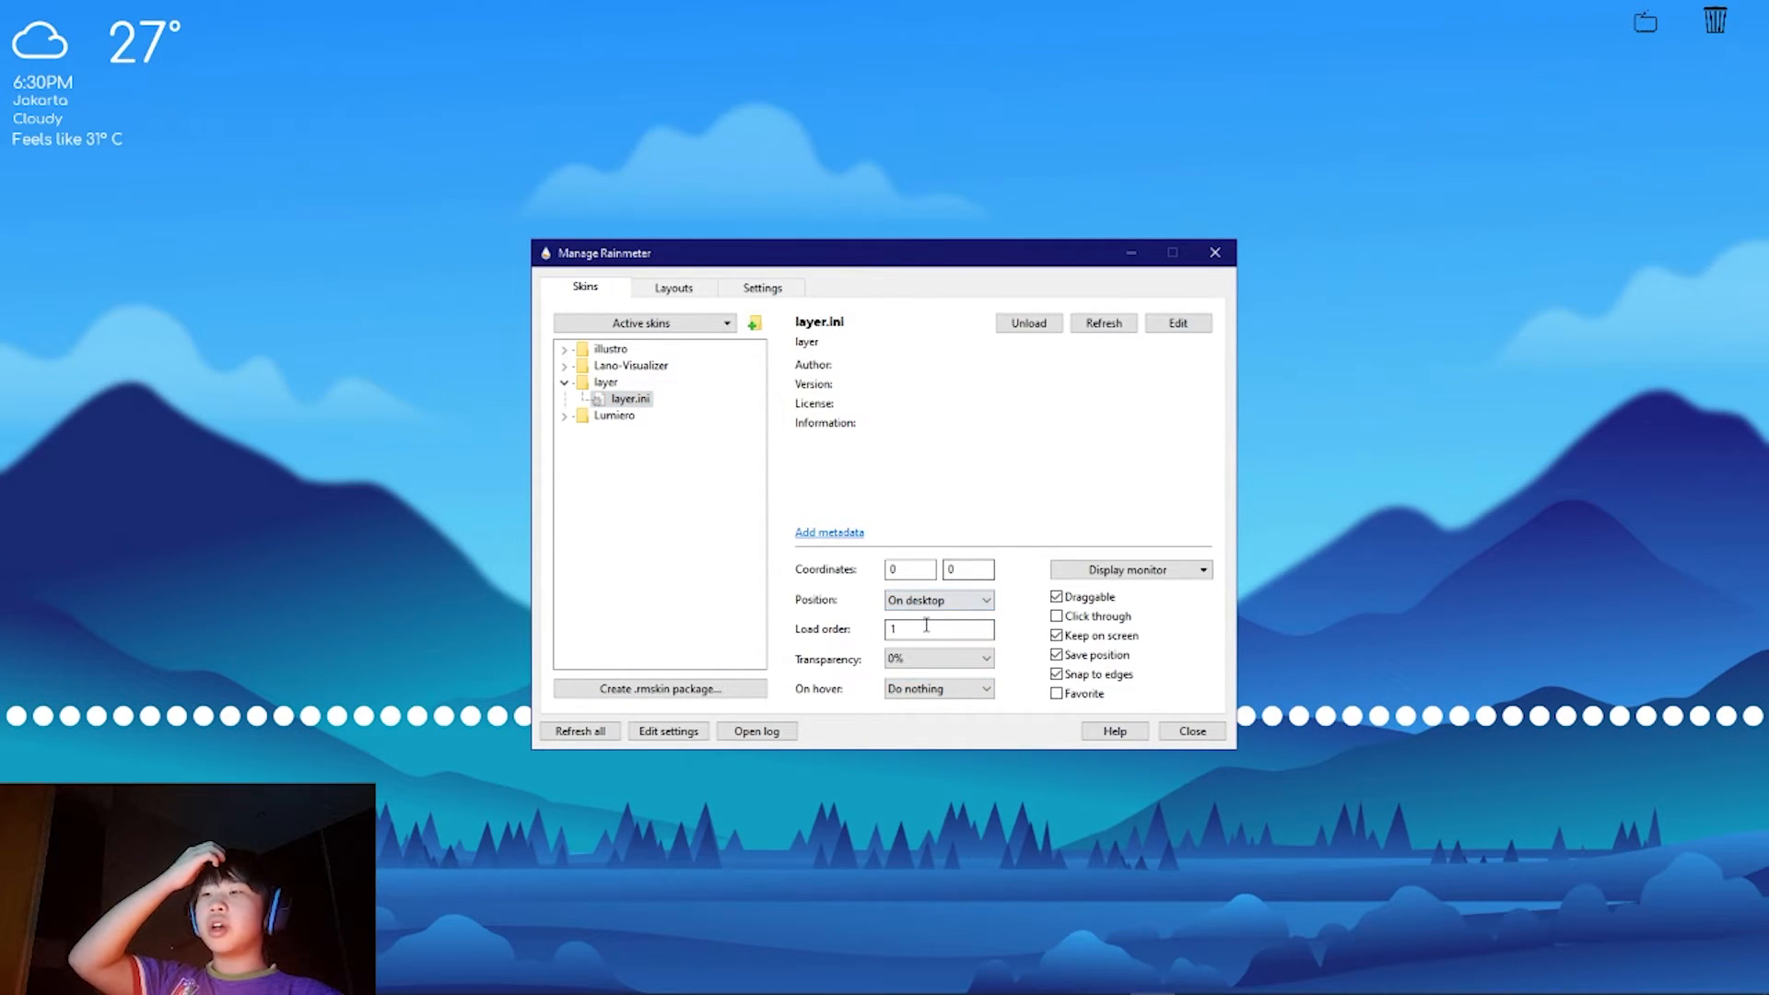
click(946, 848)
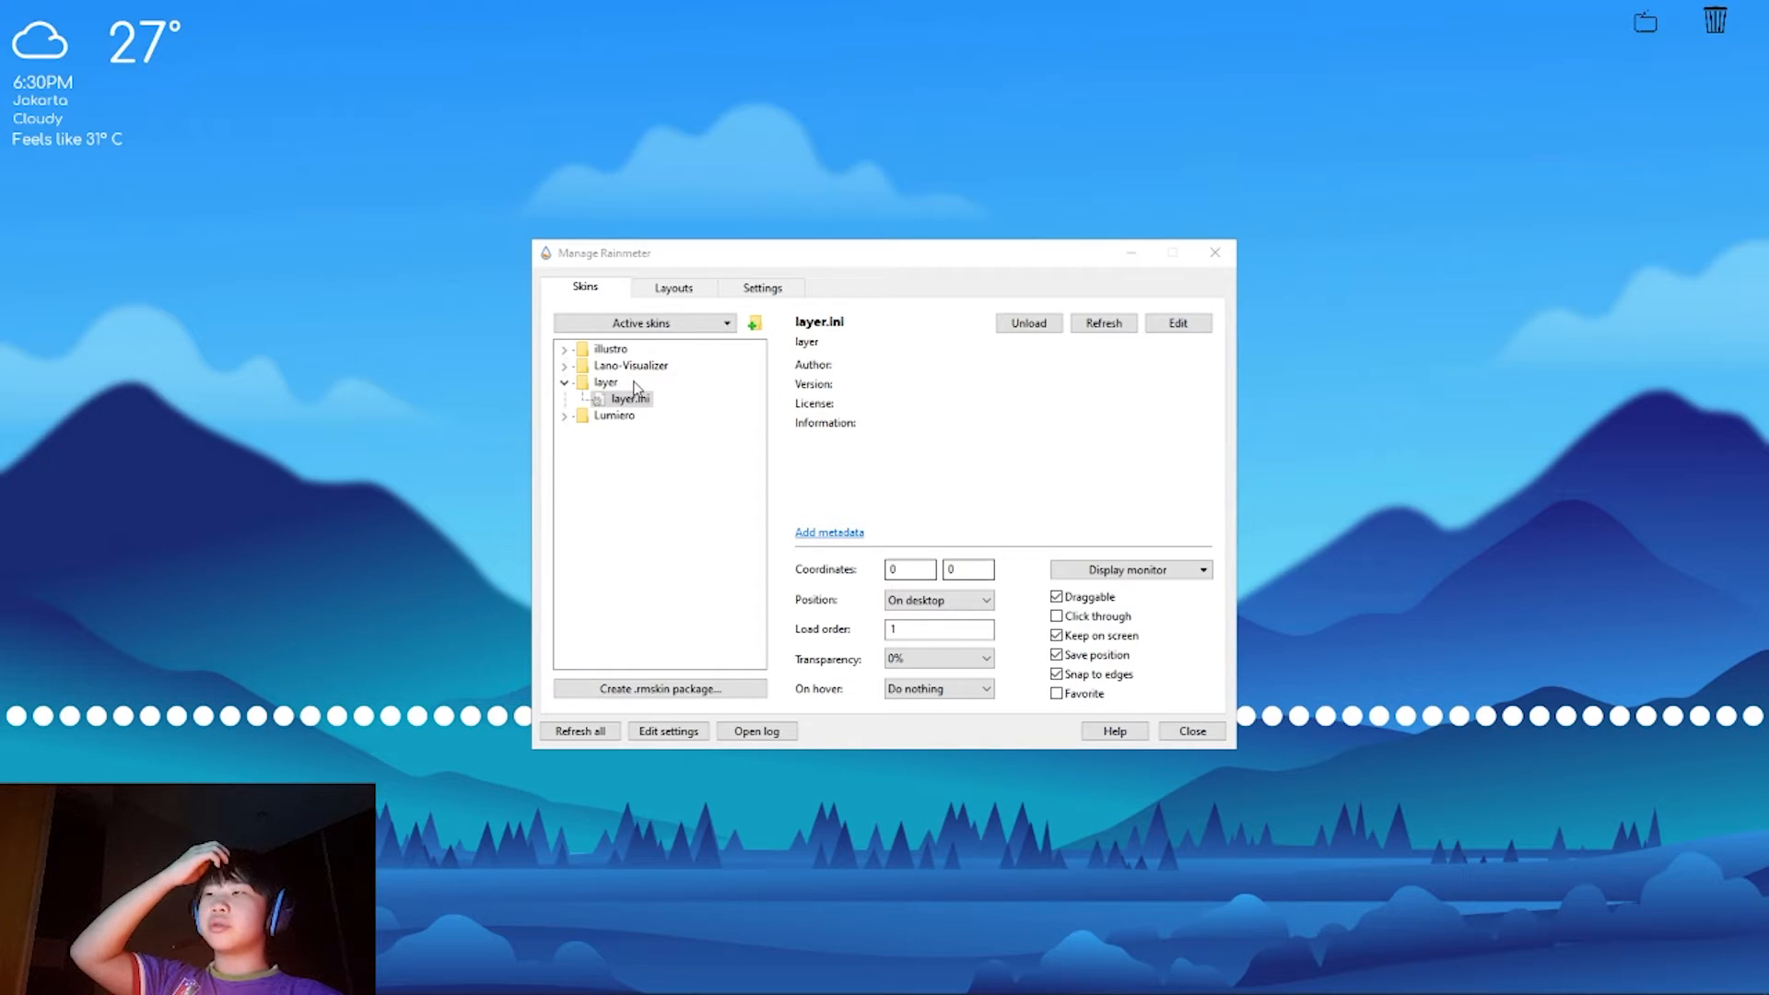
Step: Set the position of the Lano-Visualizer's visualizer.ini skin to On desktop
click(563, 366)
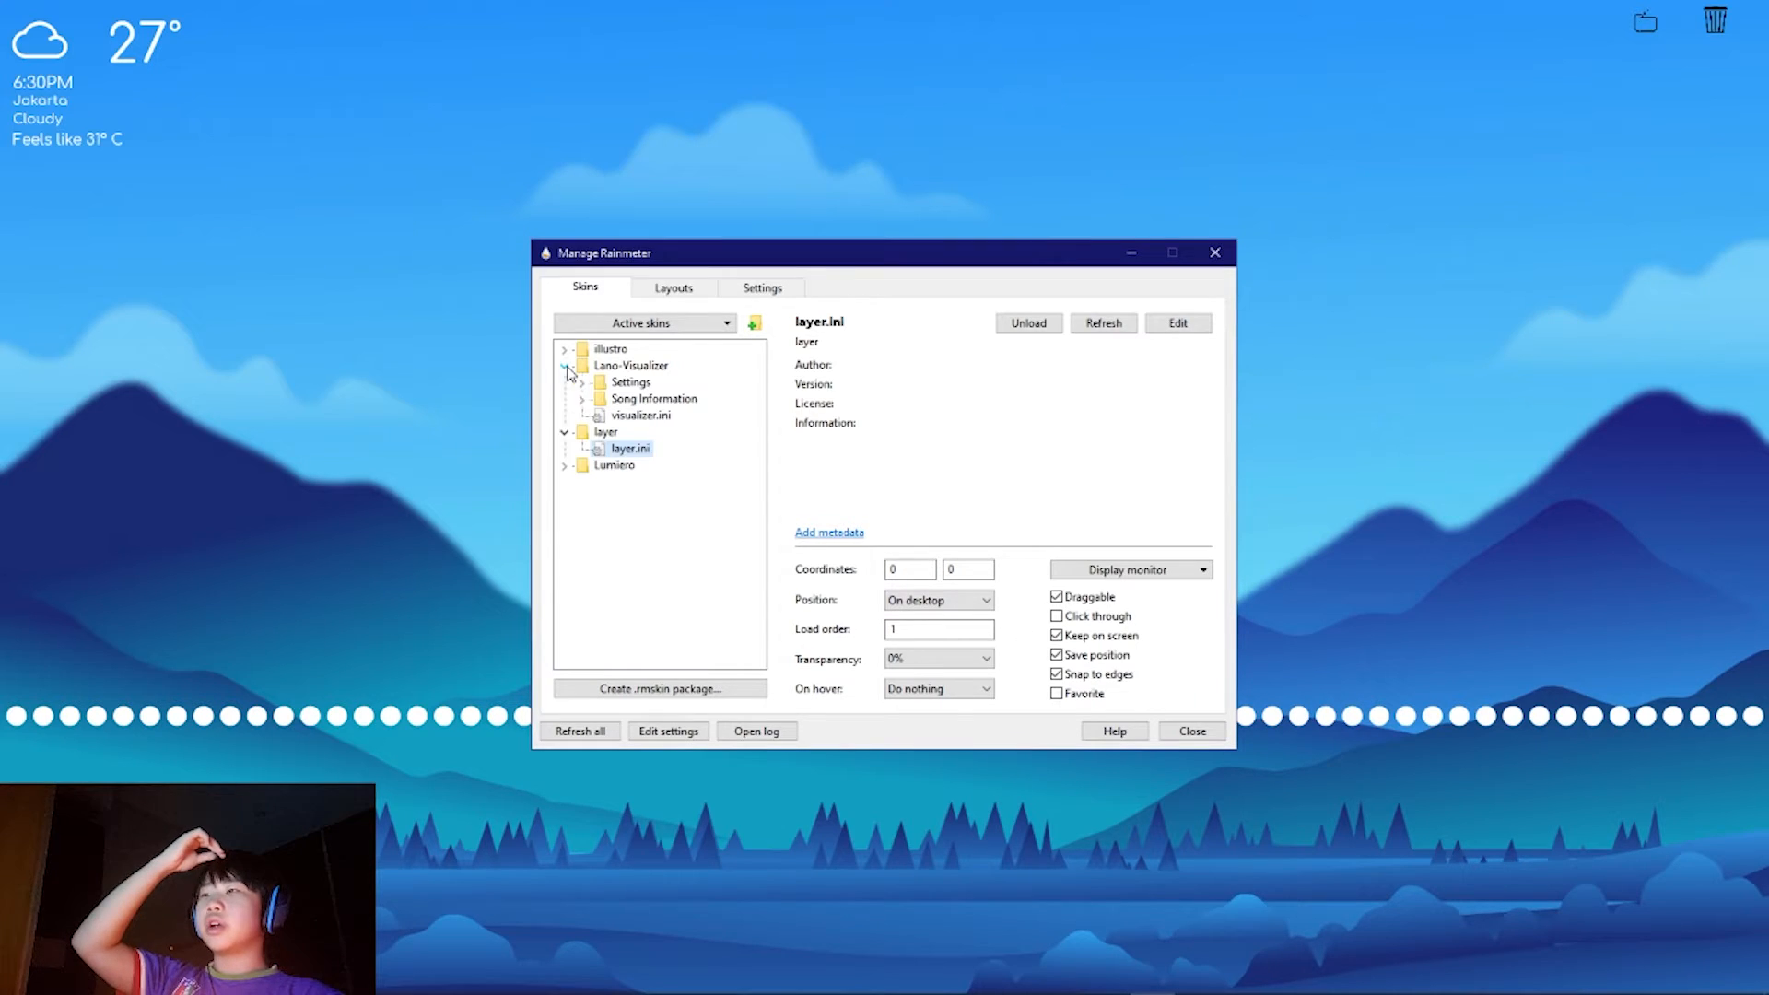
click(564, 433)
click(611, 417)
click(938, 601)
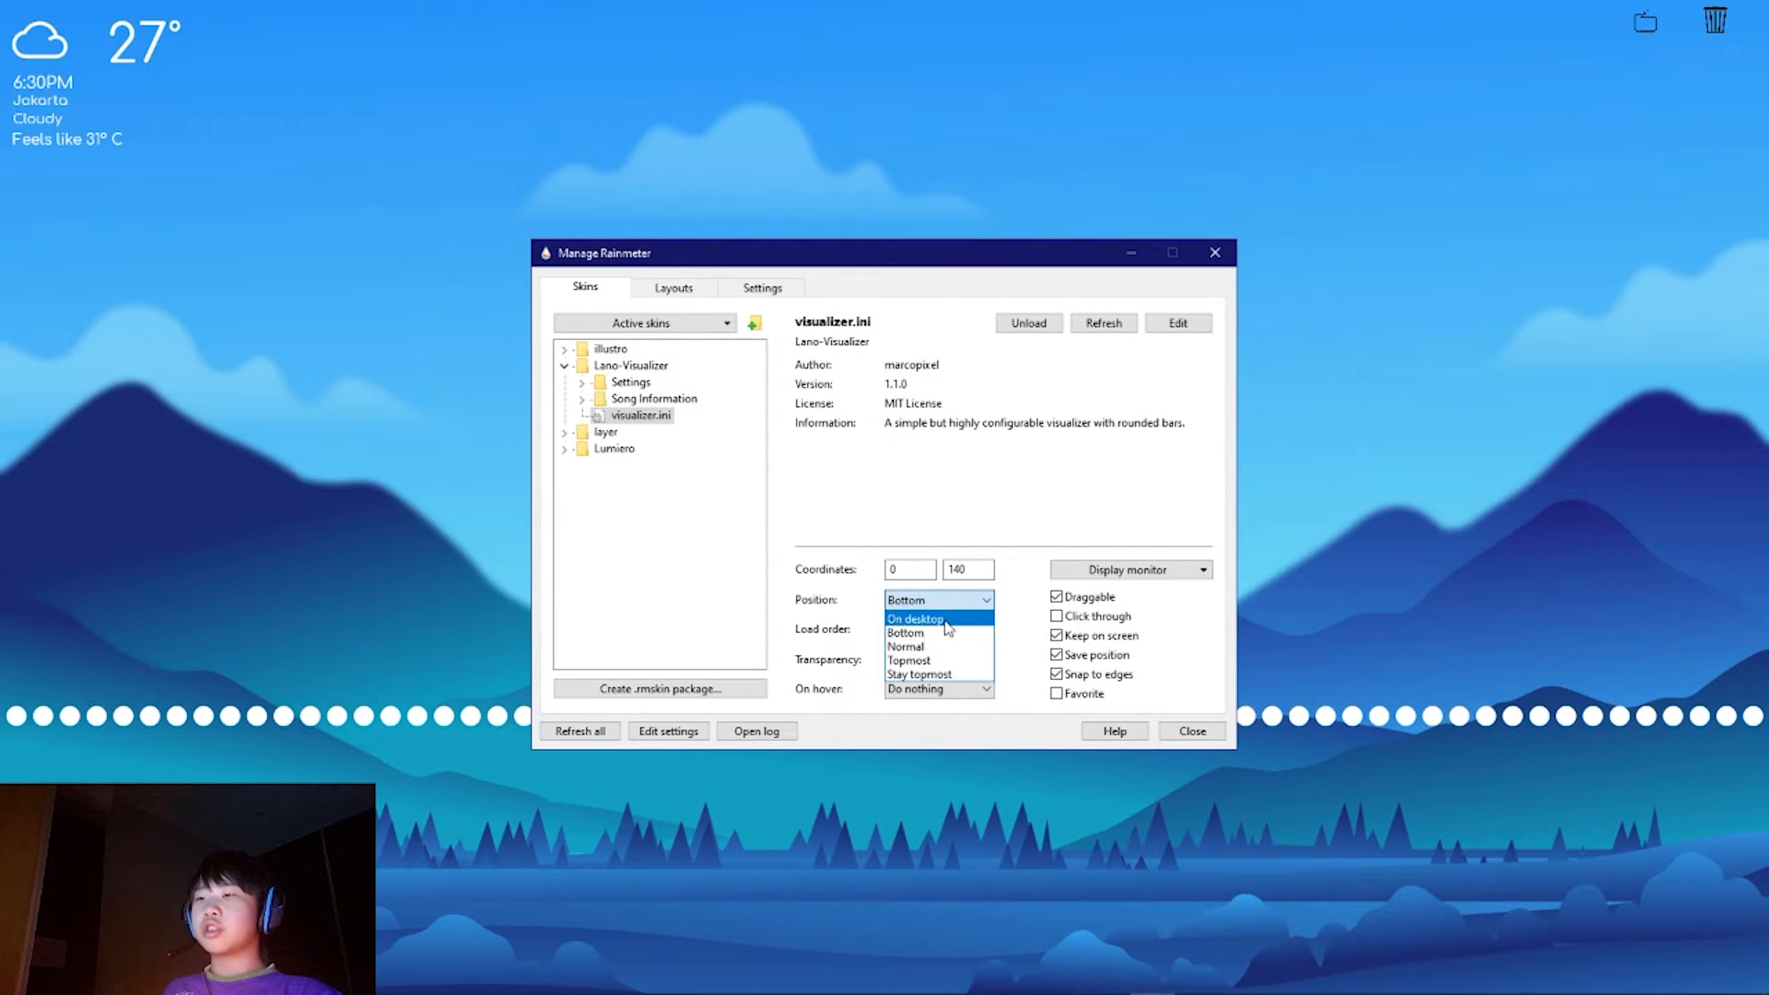
click(954, 618)
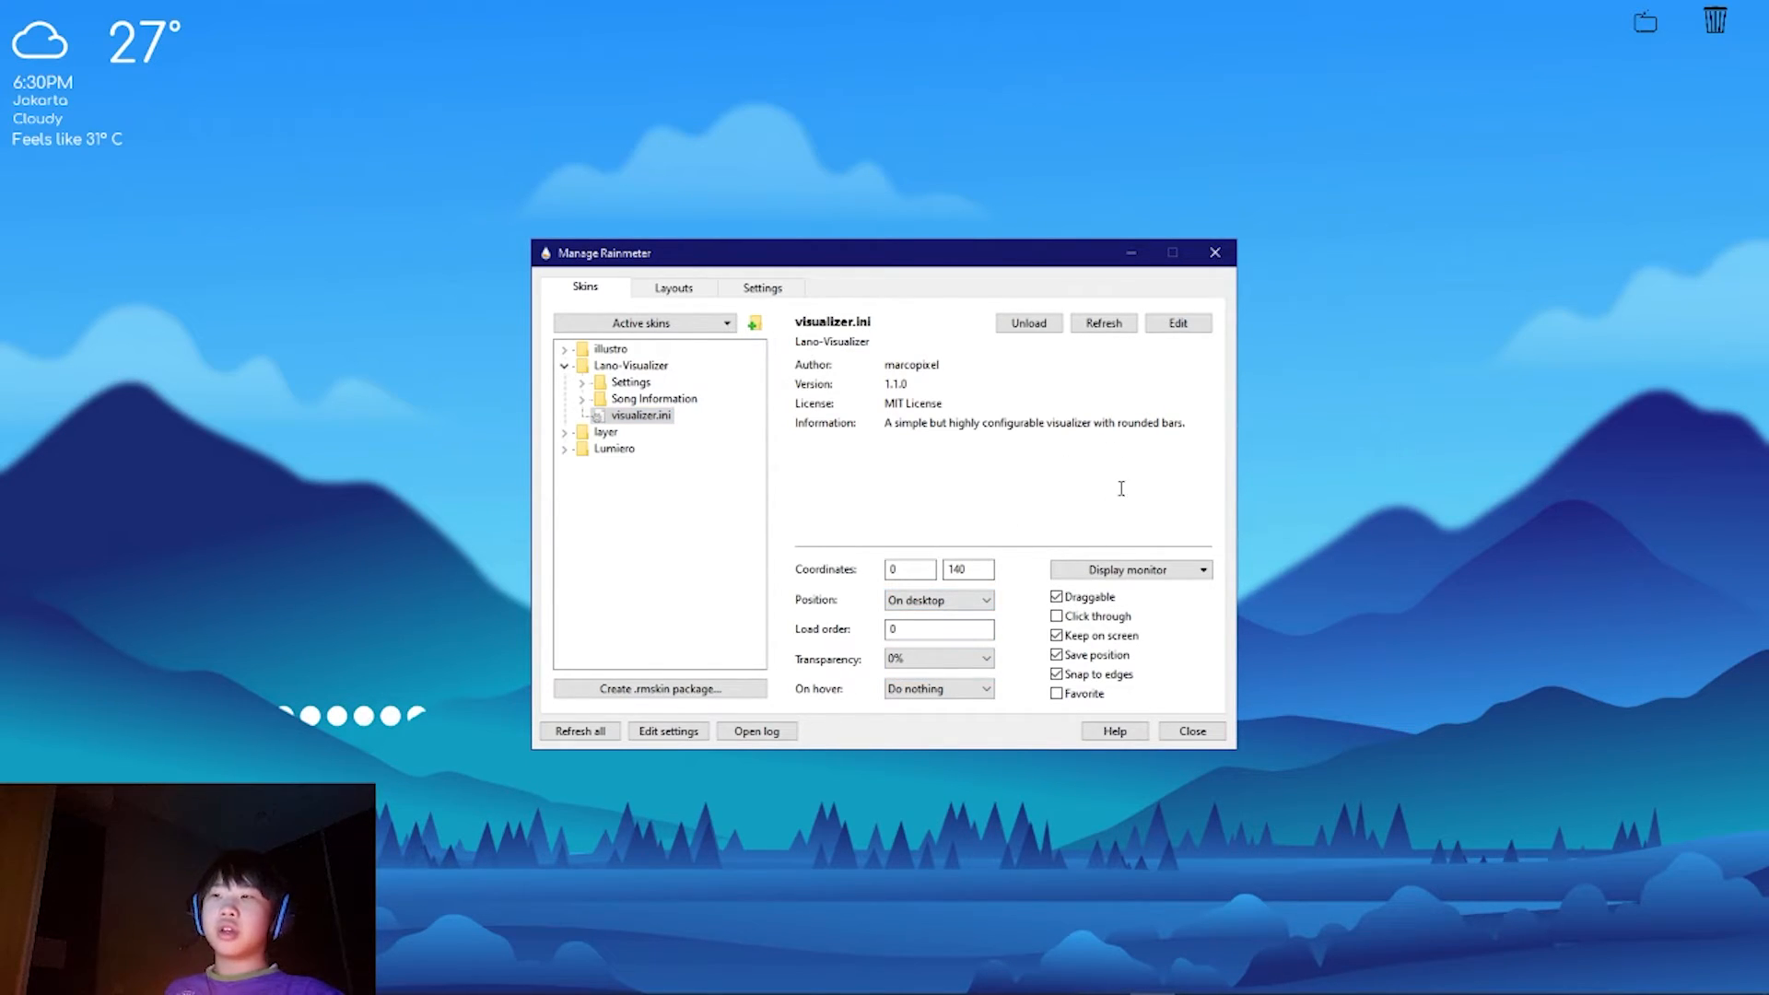
Step: Move the visualizer lower behind the landscape, to a vertical coordinate of 194, with the Manage Rainmeter window out of the way
drag(864, 259, 470, 880)
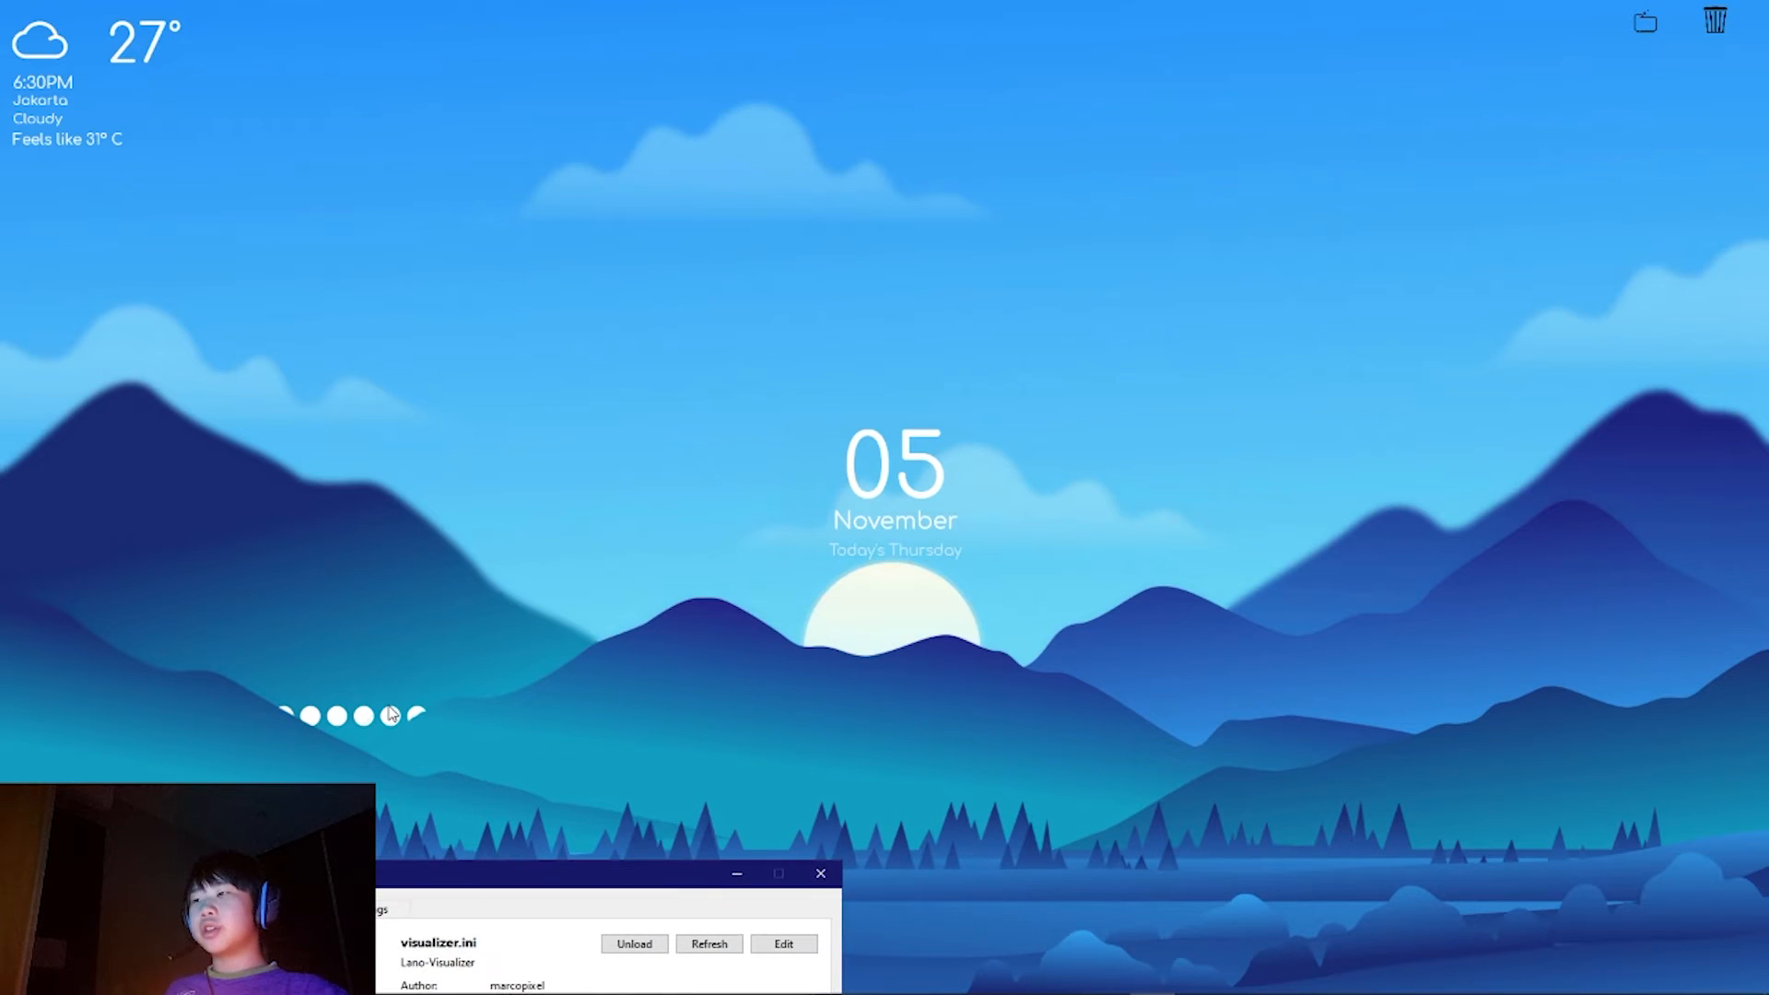
click(376, 715)
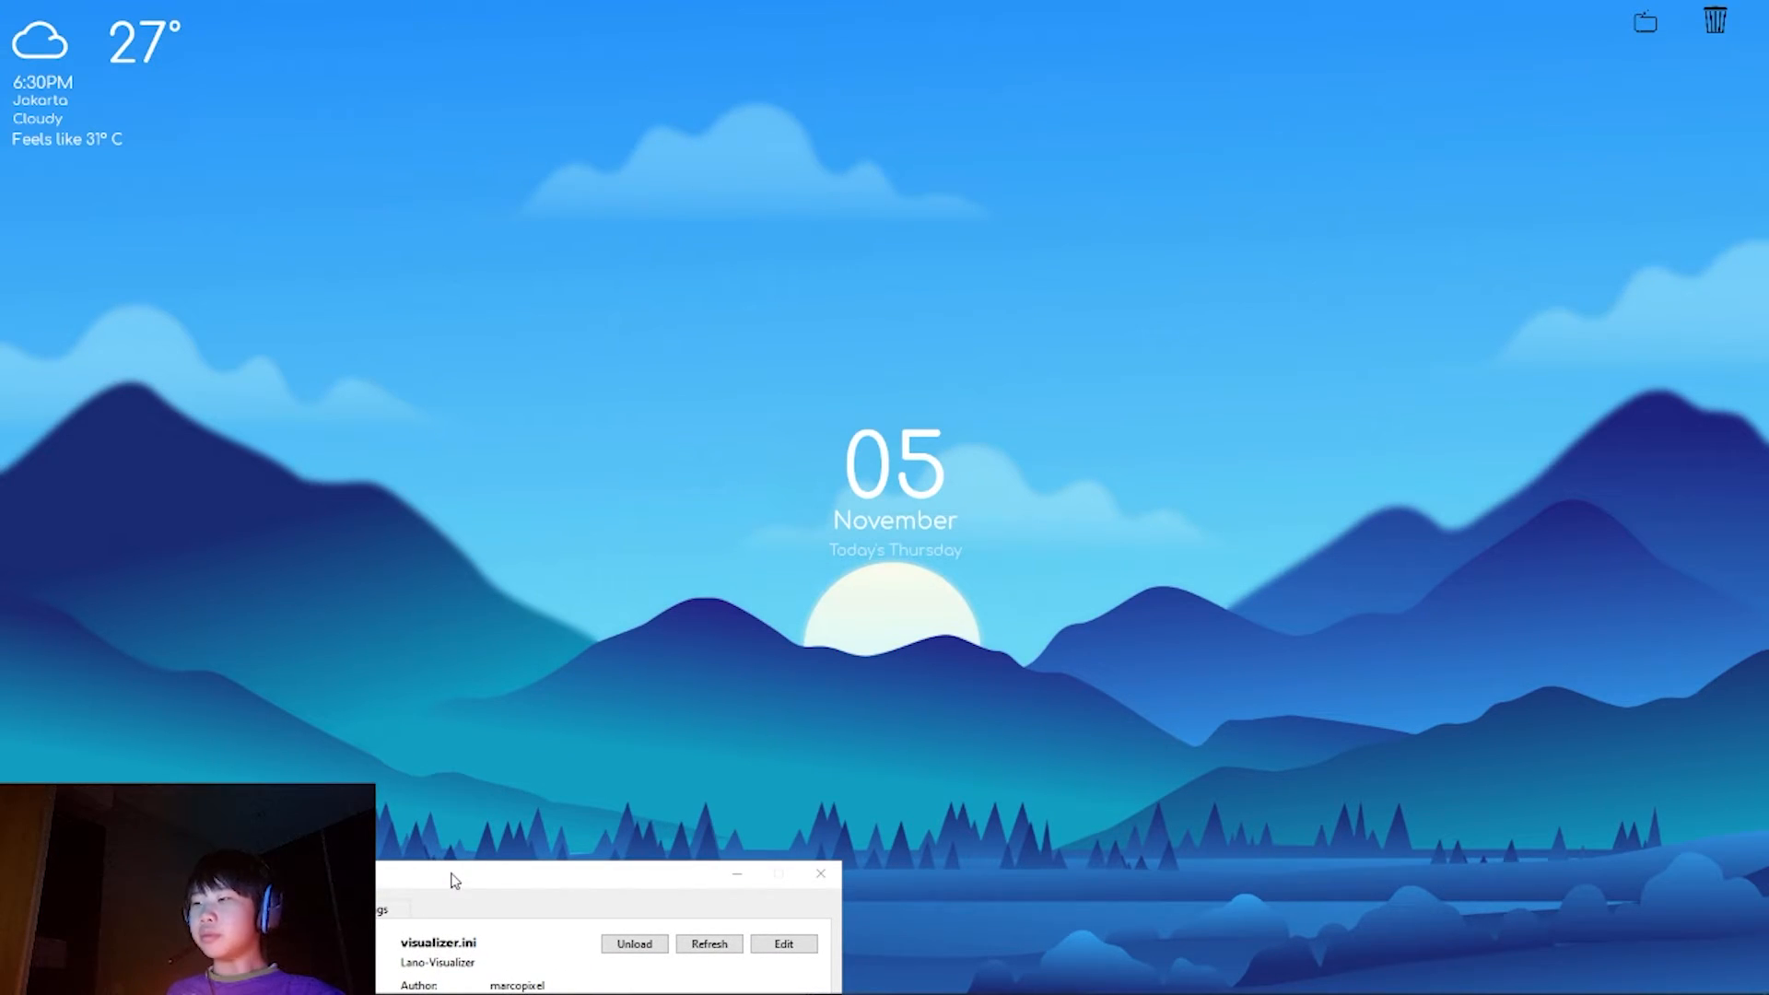
right_click(388, 650)
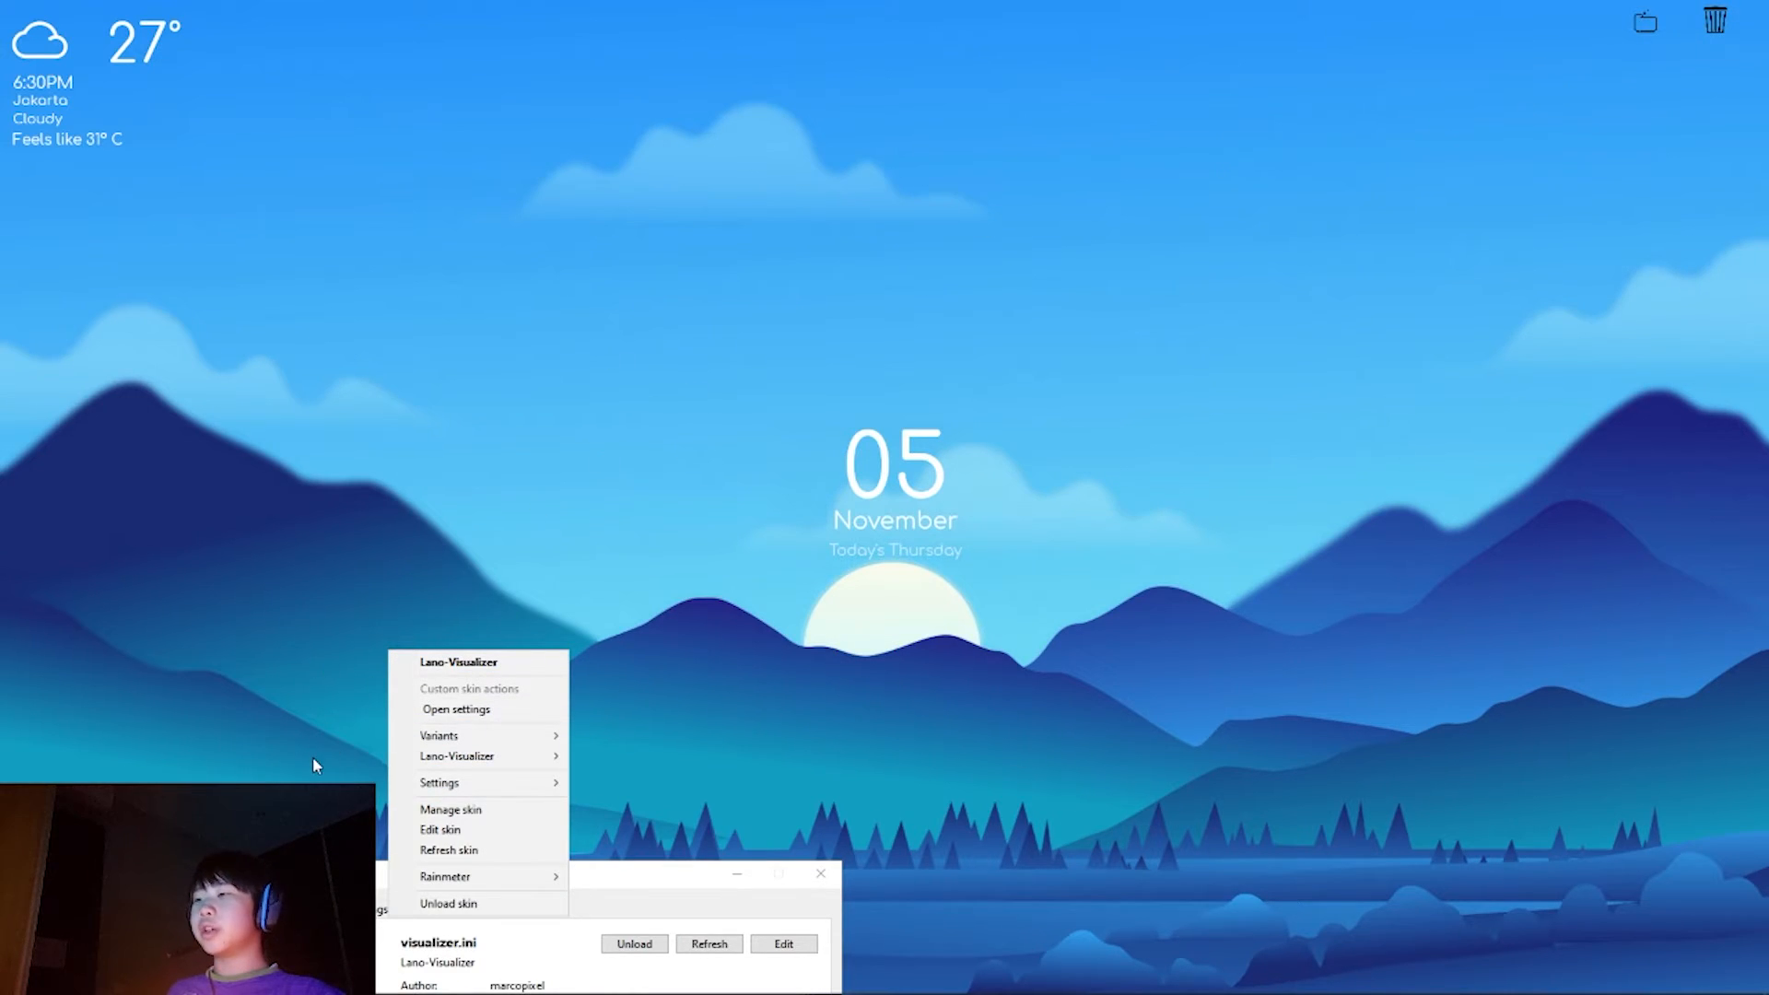
click(614, 881)
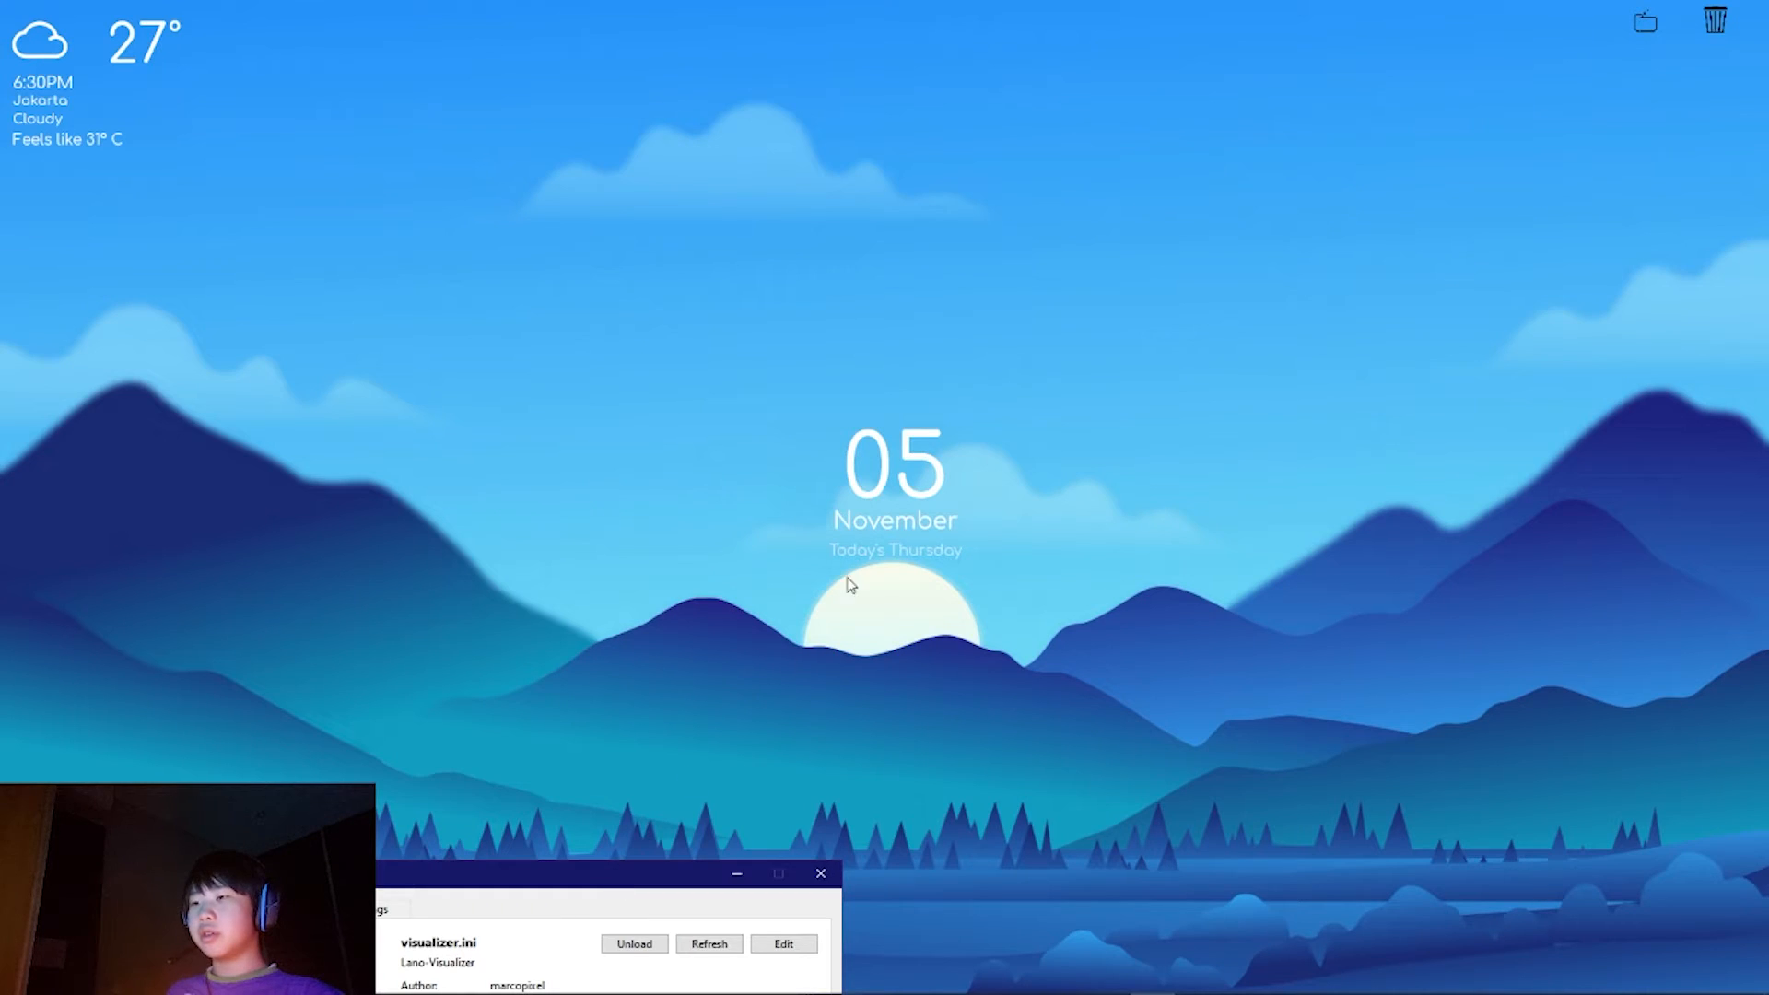
drag(614, 884, 1264, 287)
right_click(406, 675)
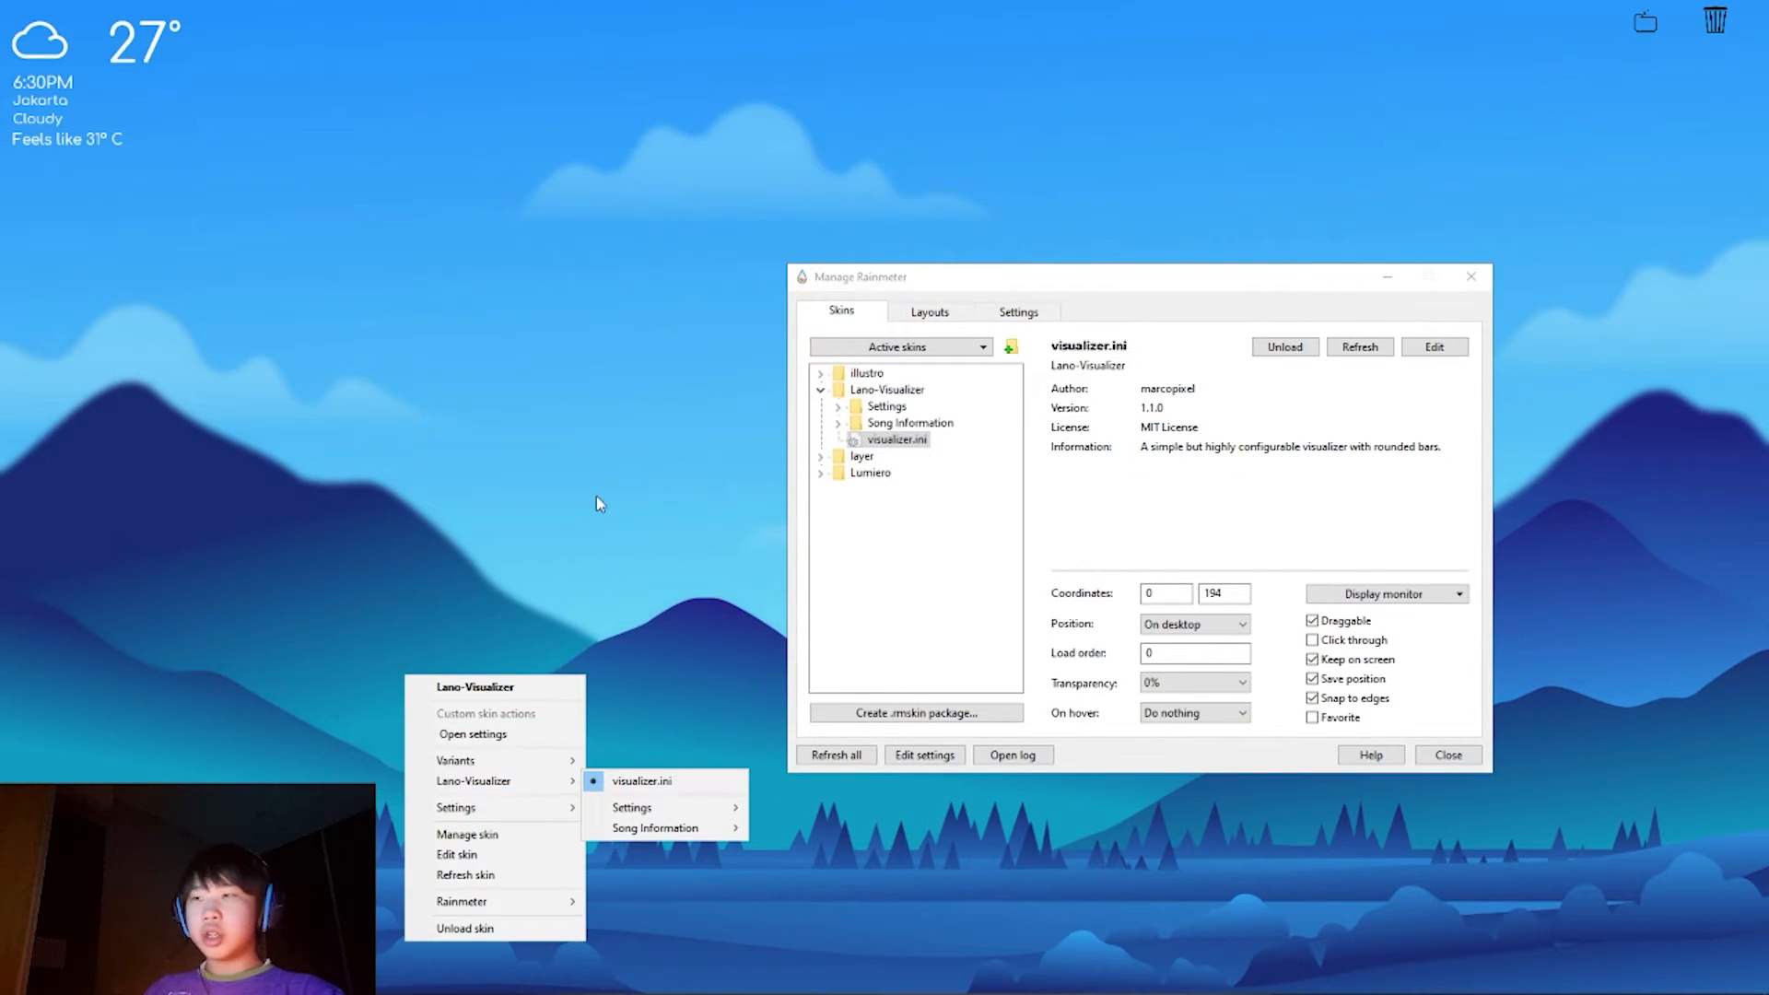
Step: Open Spotify, start music playback, and minimize it to test the visualizer beside the Manage Rainmeter window
key(alt+Tab)
key(super)
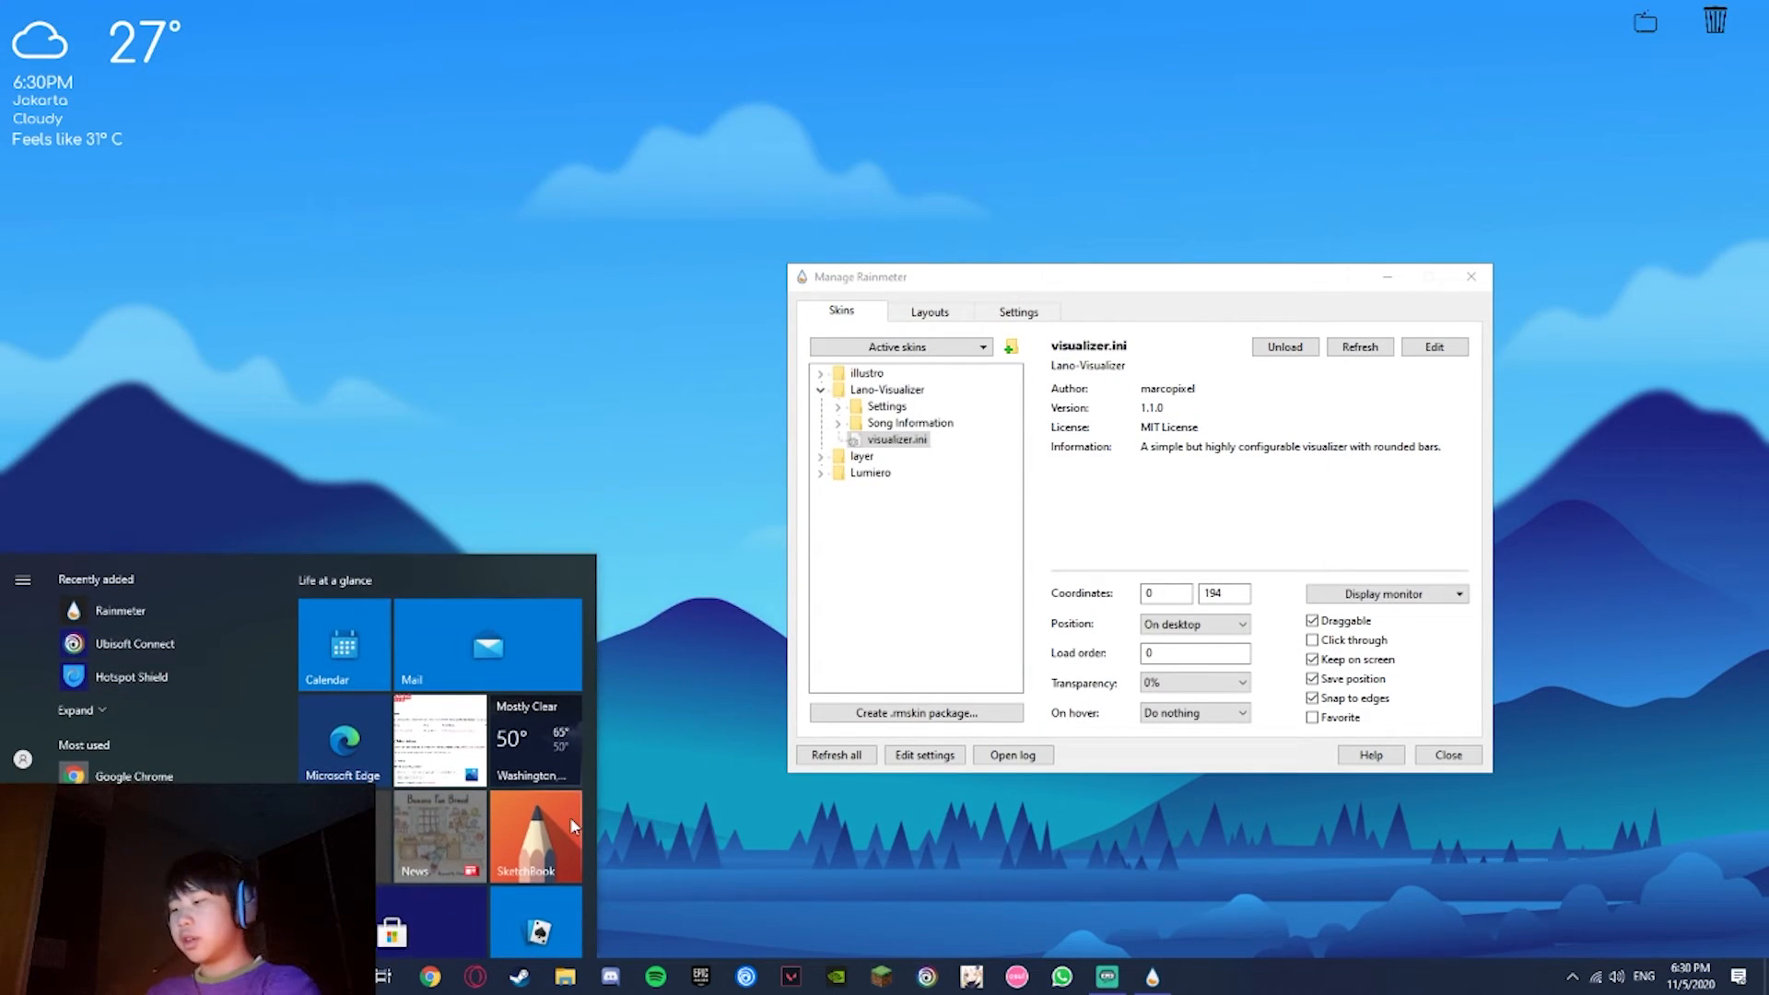
text(spotifd)
key(BackSpace)
key(BackSpace)
text(fy)
key(Return)
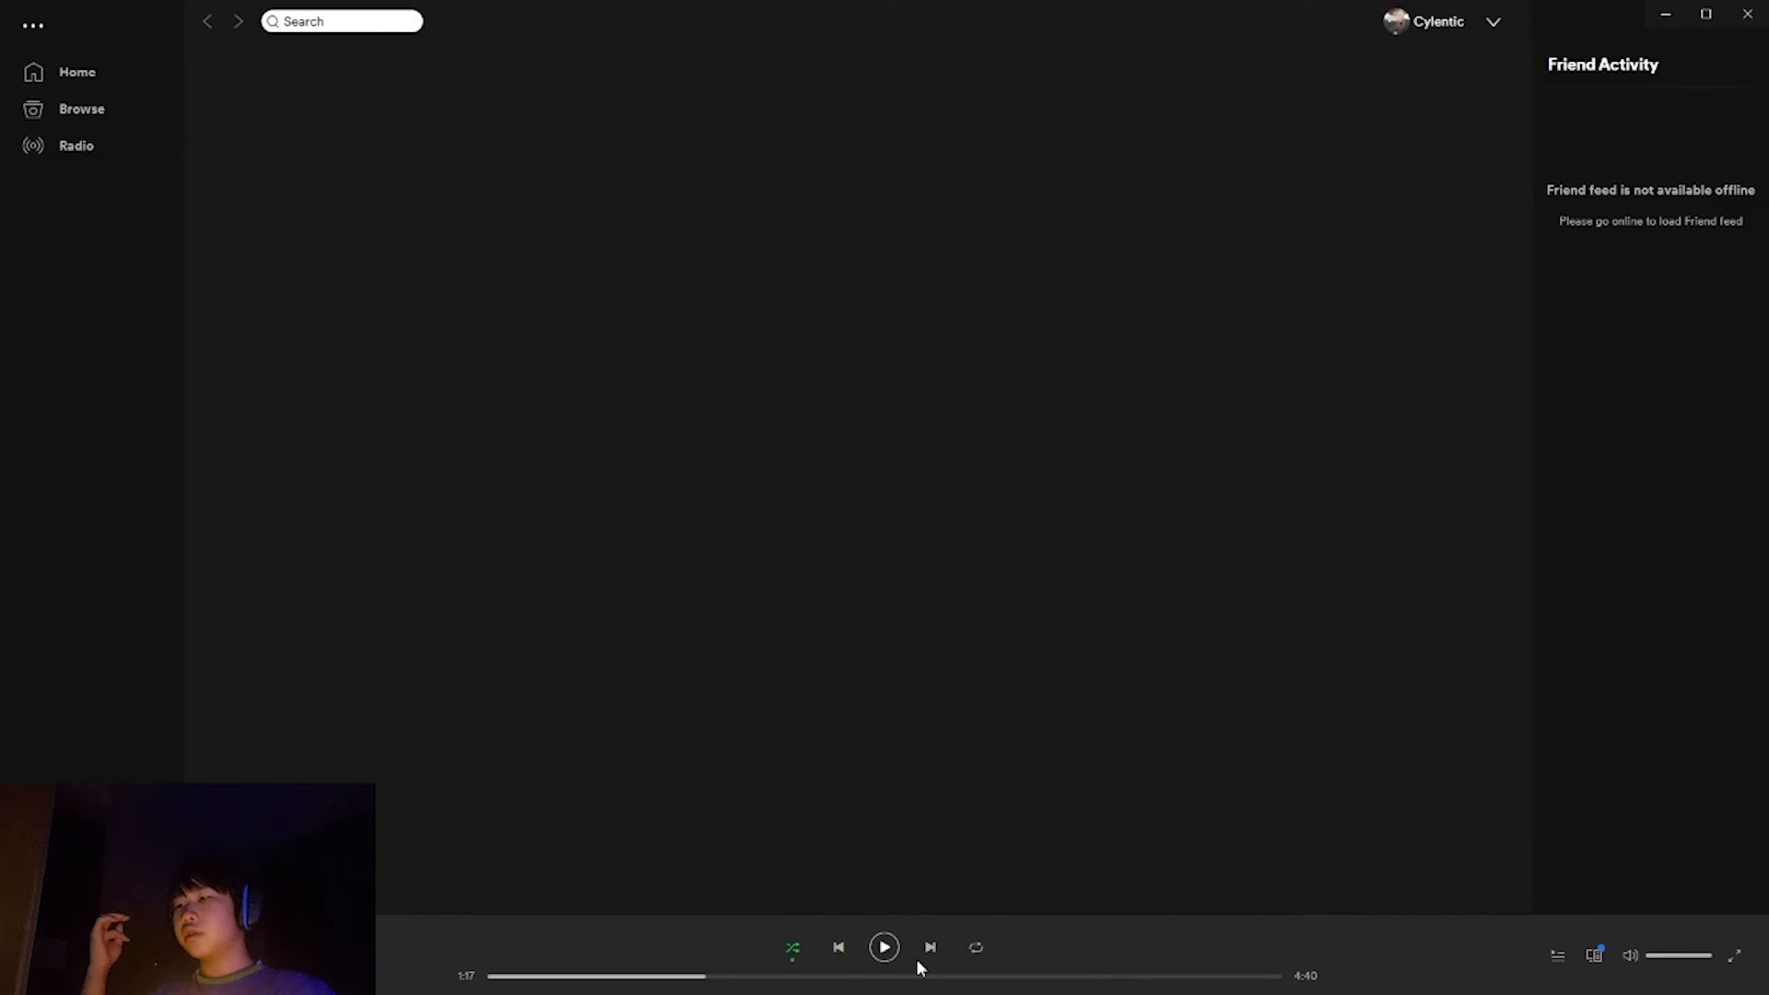
click(883, 945)
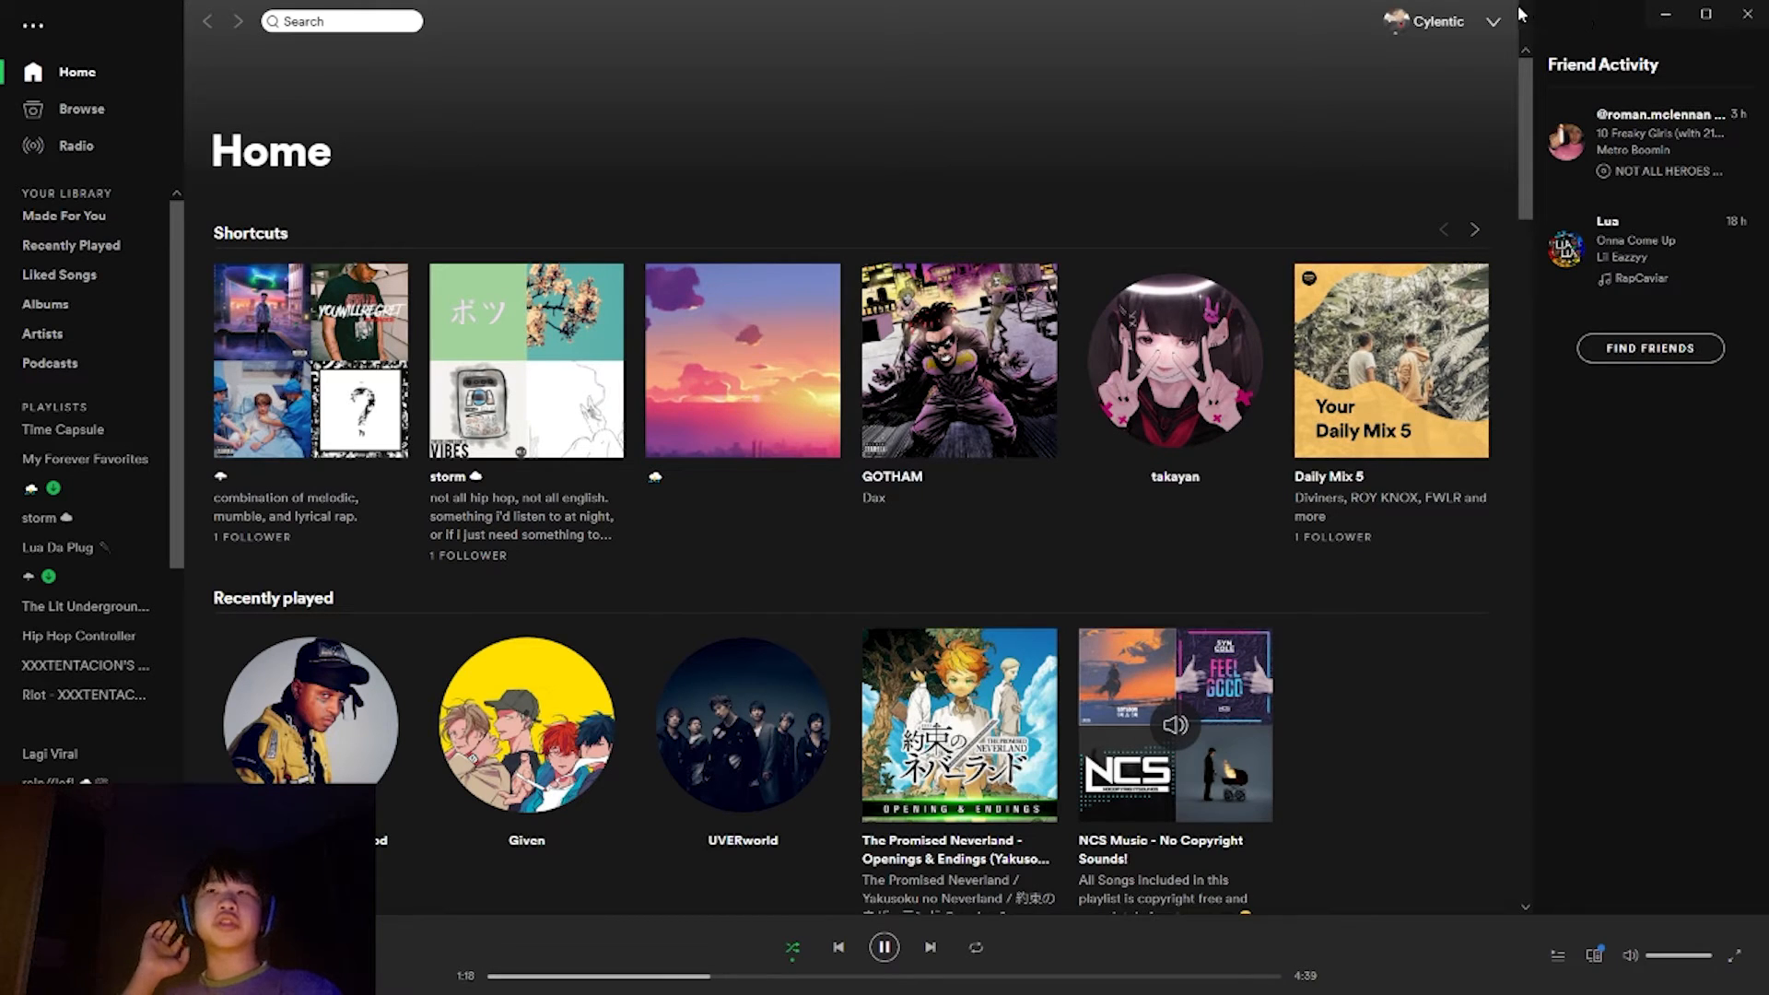
click(1664, 18)
drag(1094, 276, 1042, 345)
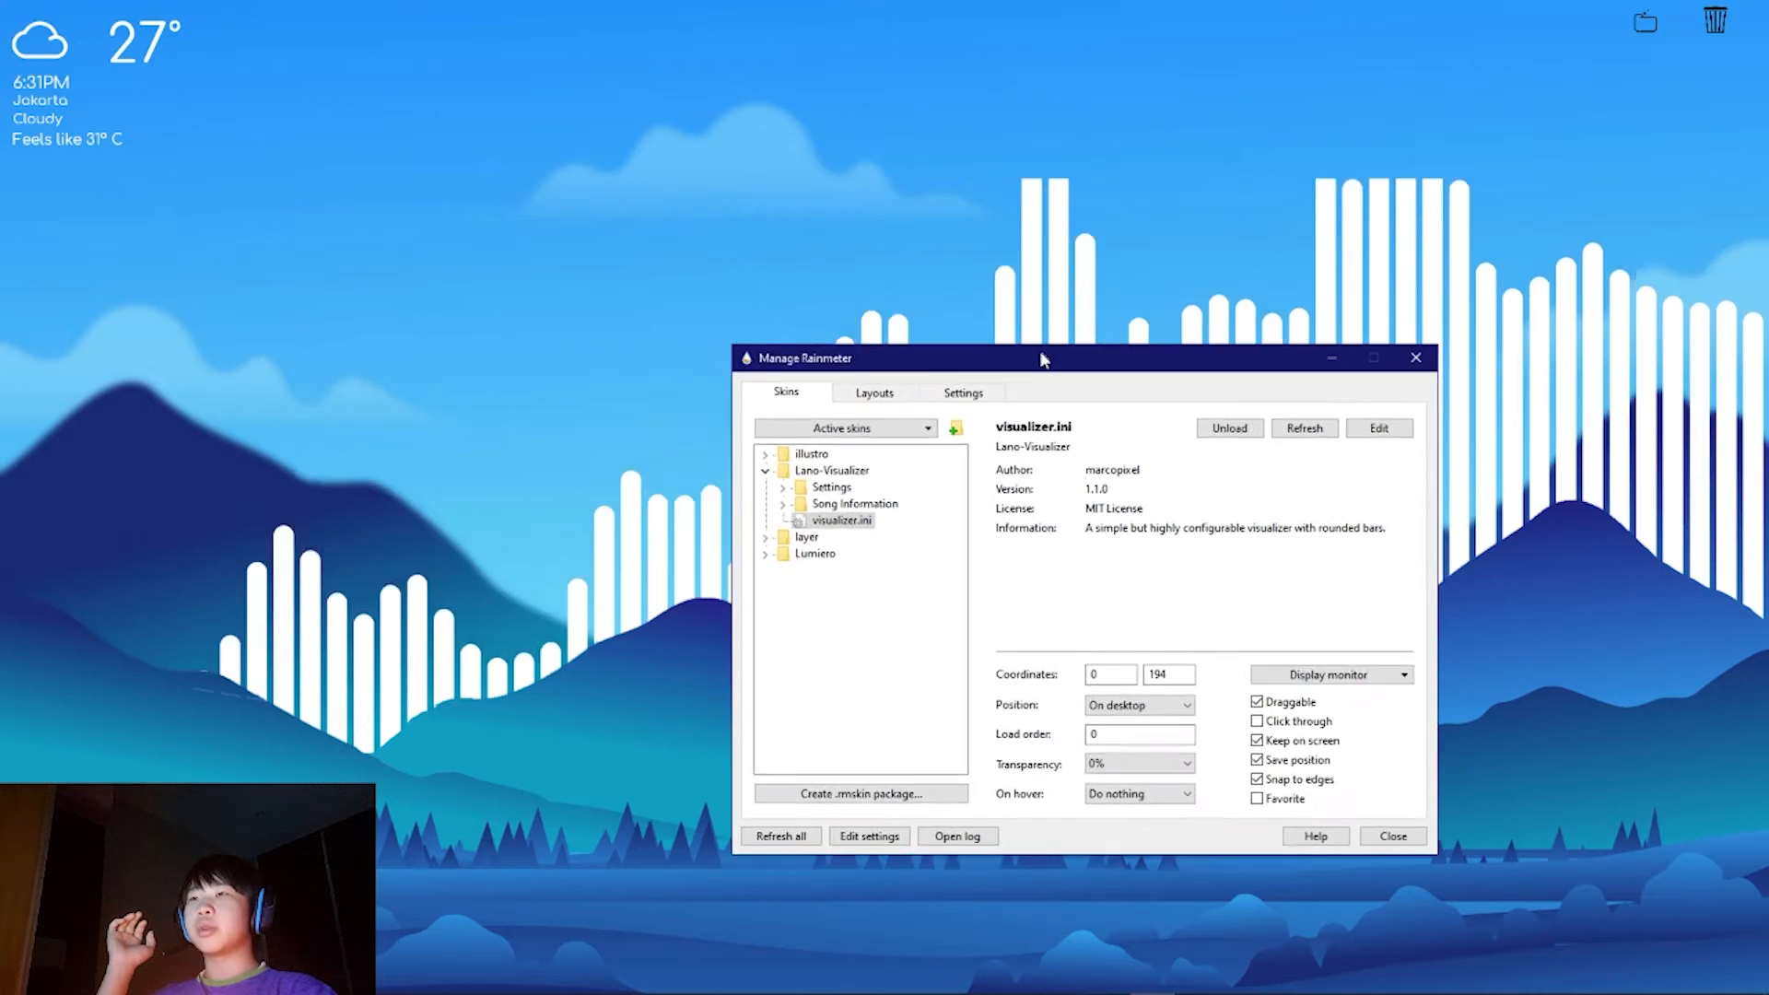
Step: Return to Spotify, play Cradles from the NCS Music - No Copyright Sounds! playlist, and minimize the window
key(alt+Tab)
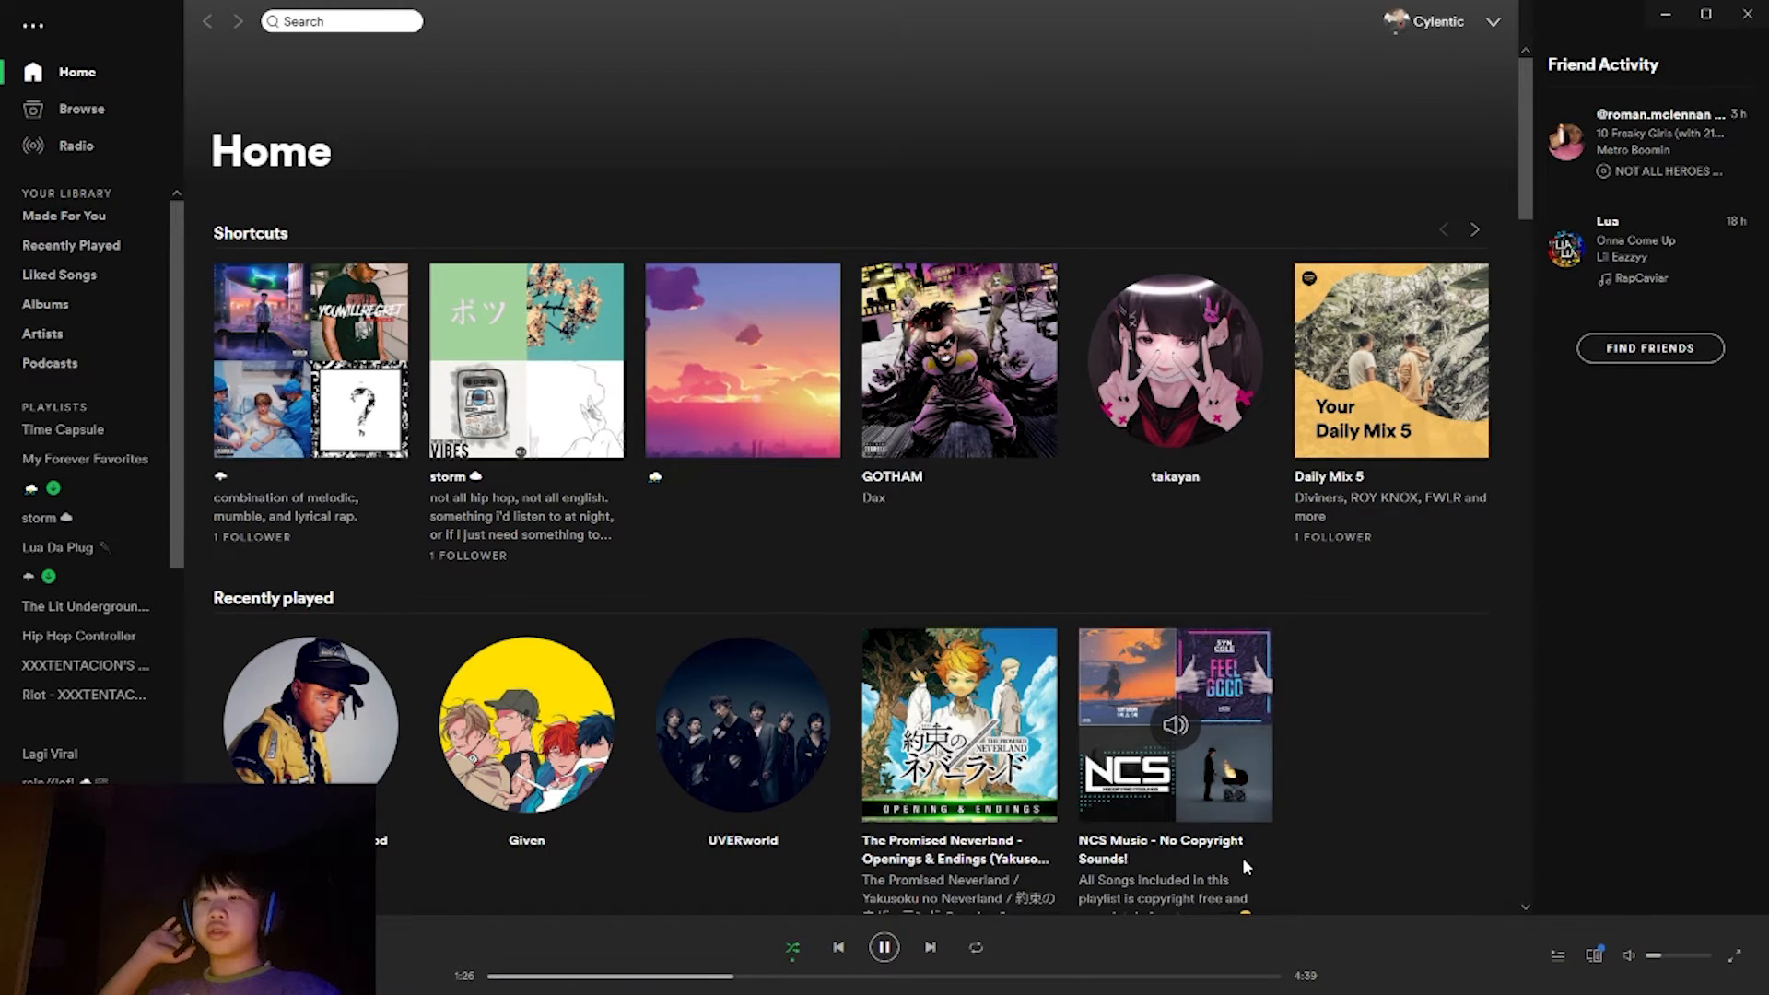
click(1192, 833)
click(234, 455)
click(234, 493)
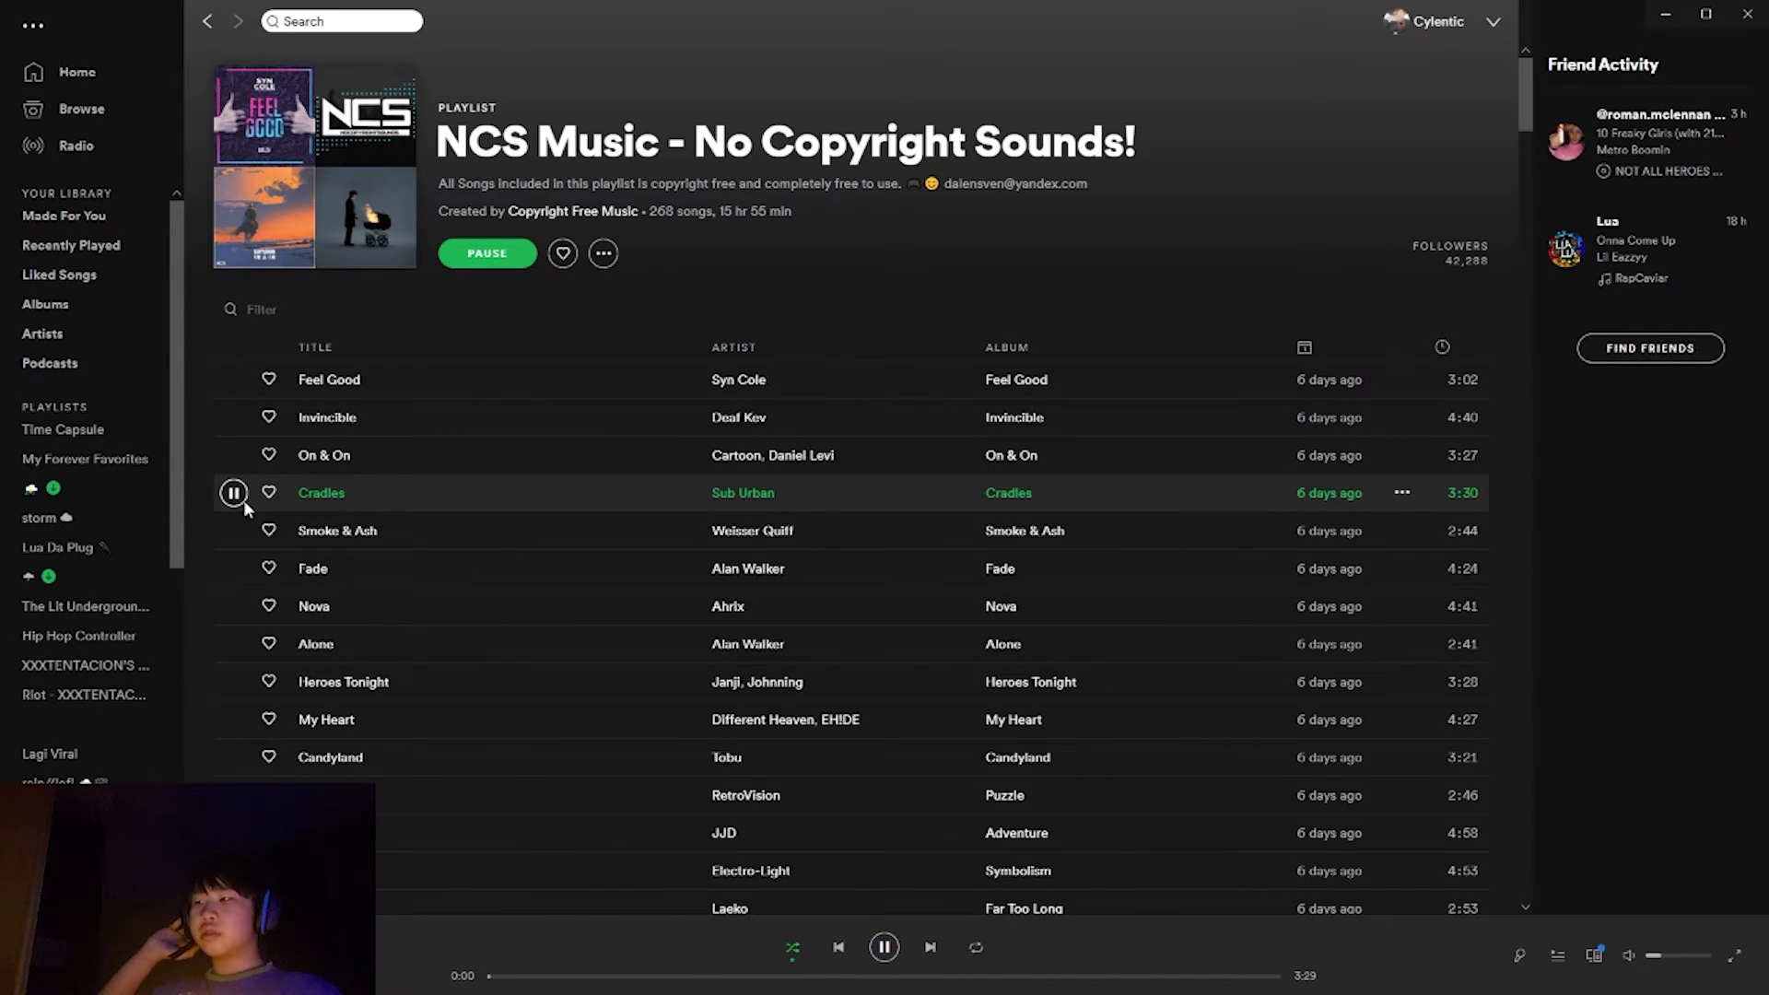
drag(1277, 22, 1164, 49)
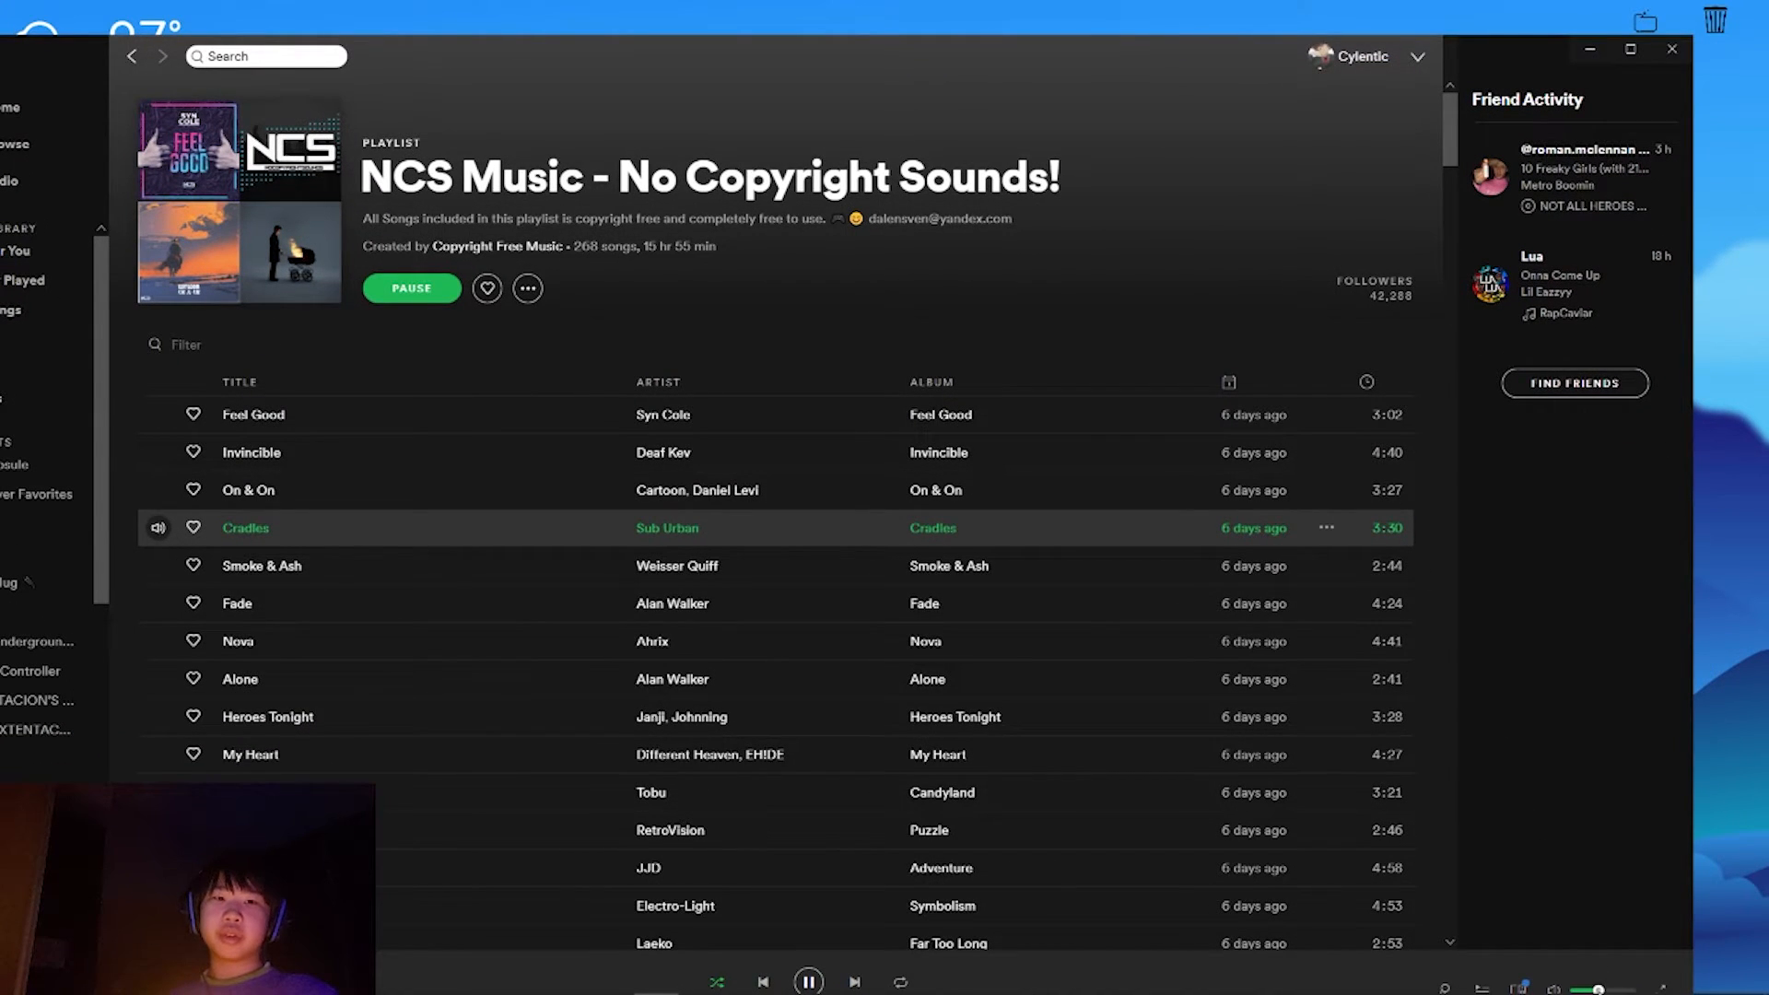
click(1589, 49)
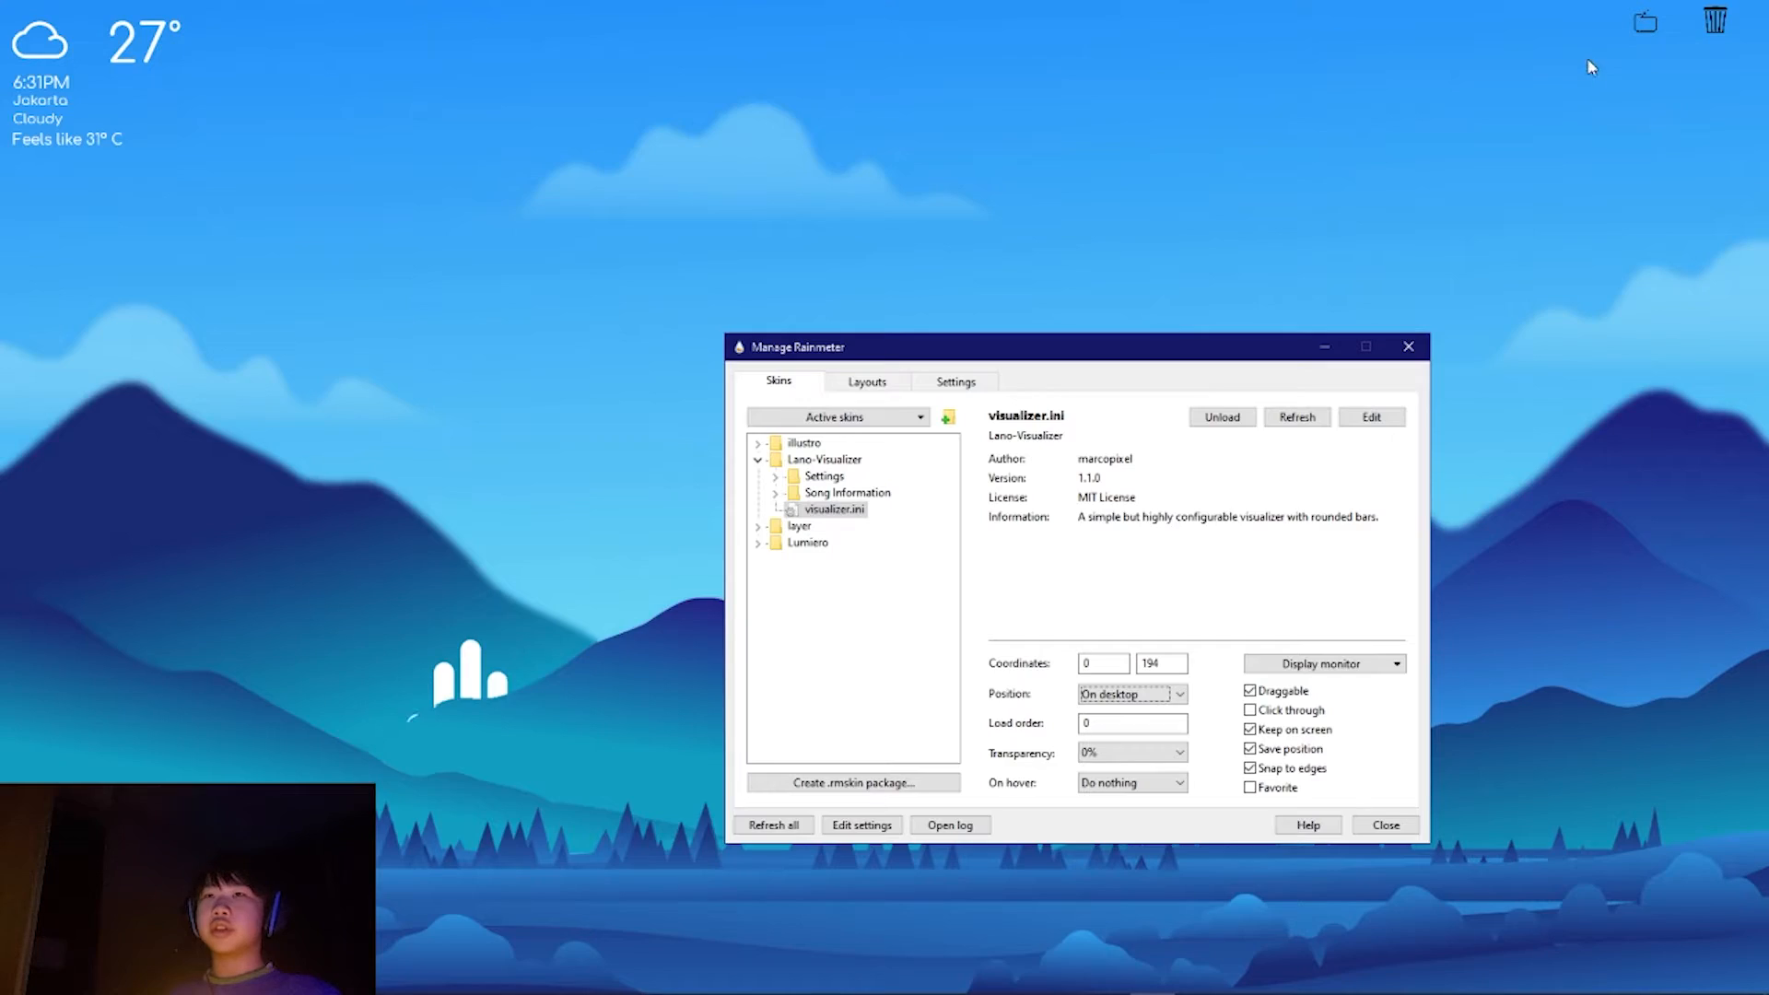
Step: Open the visualizer's settings and set its sensitivity to 60
right_click(498, 674)
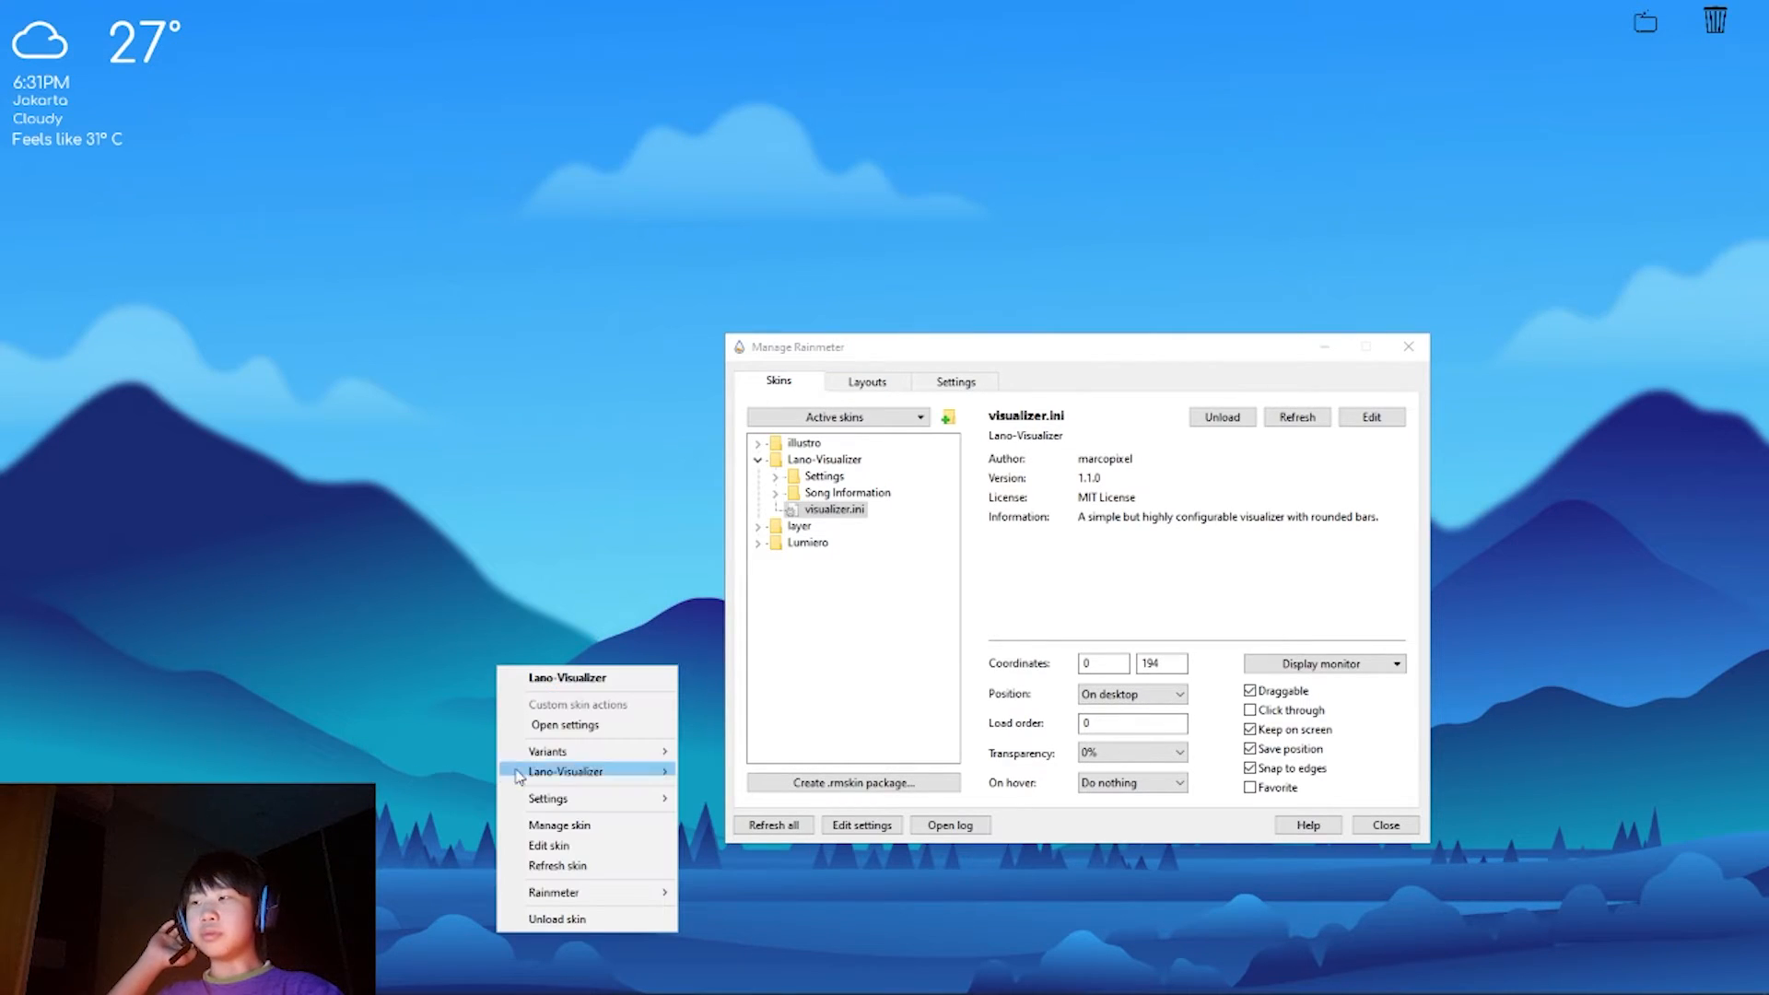
mouse_move(586, 762)
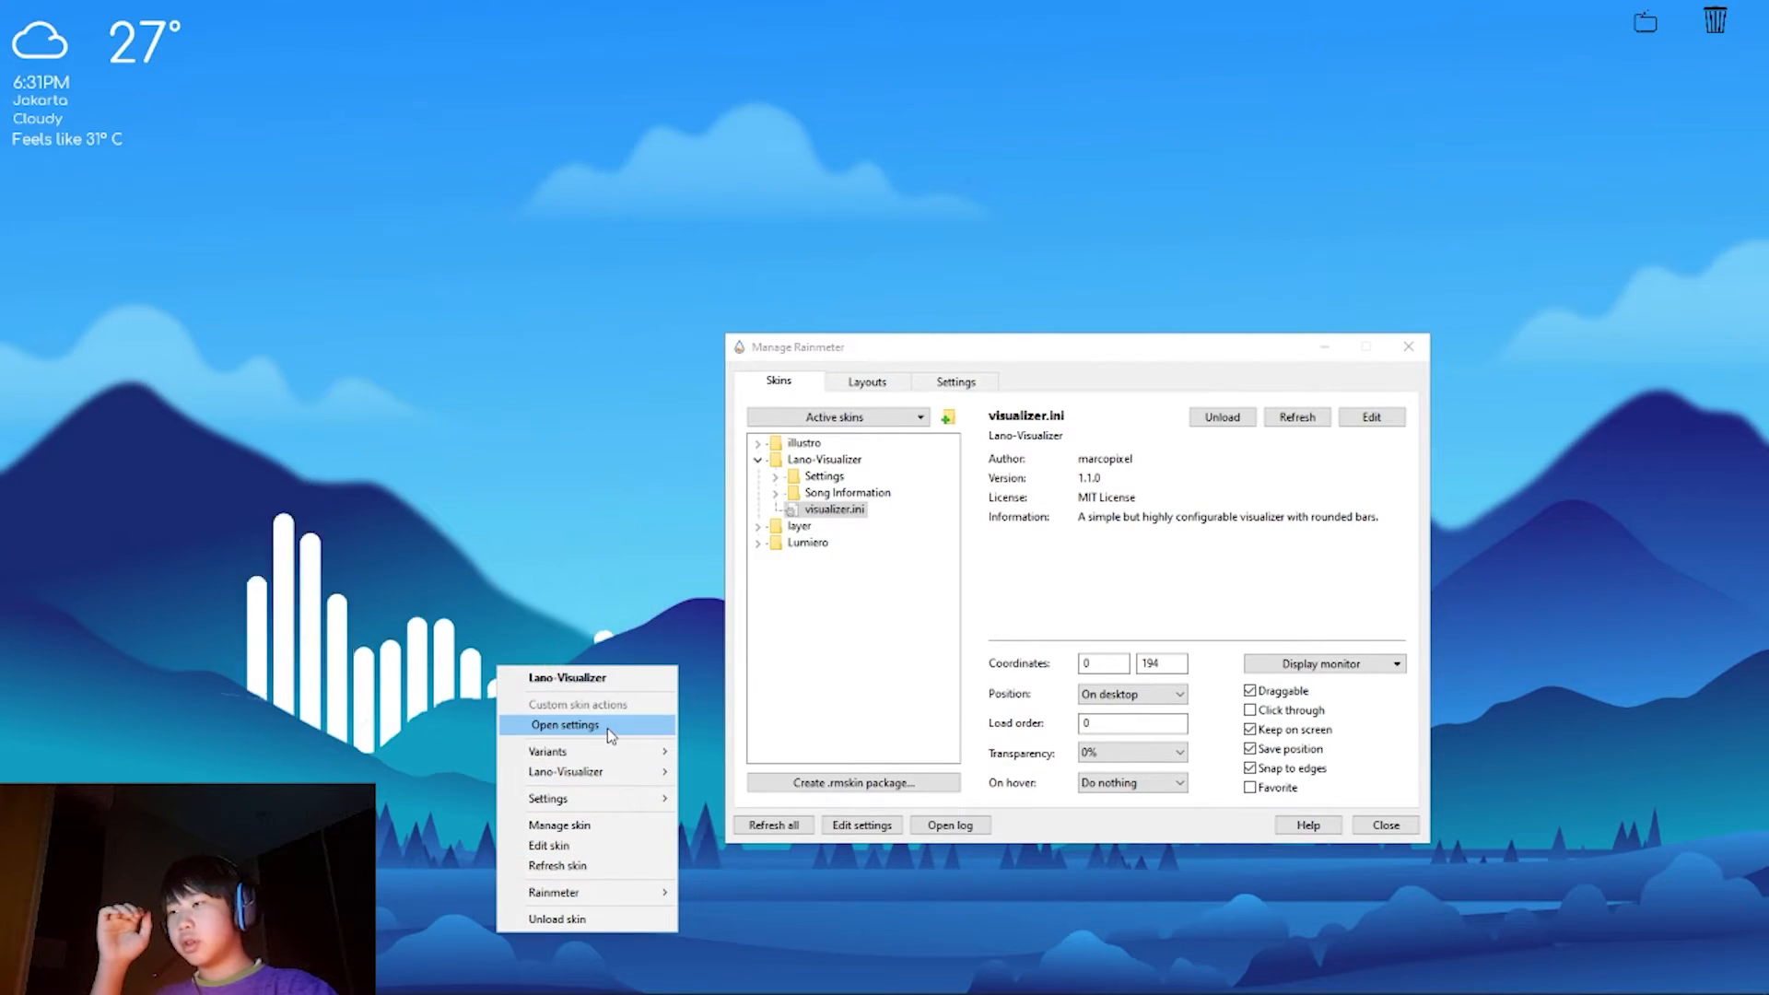
click(606, 726)
click(641, 479)
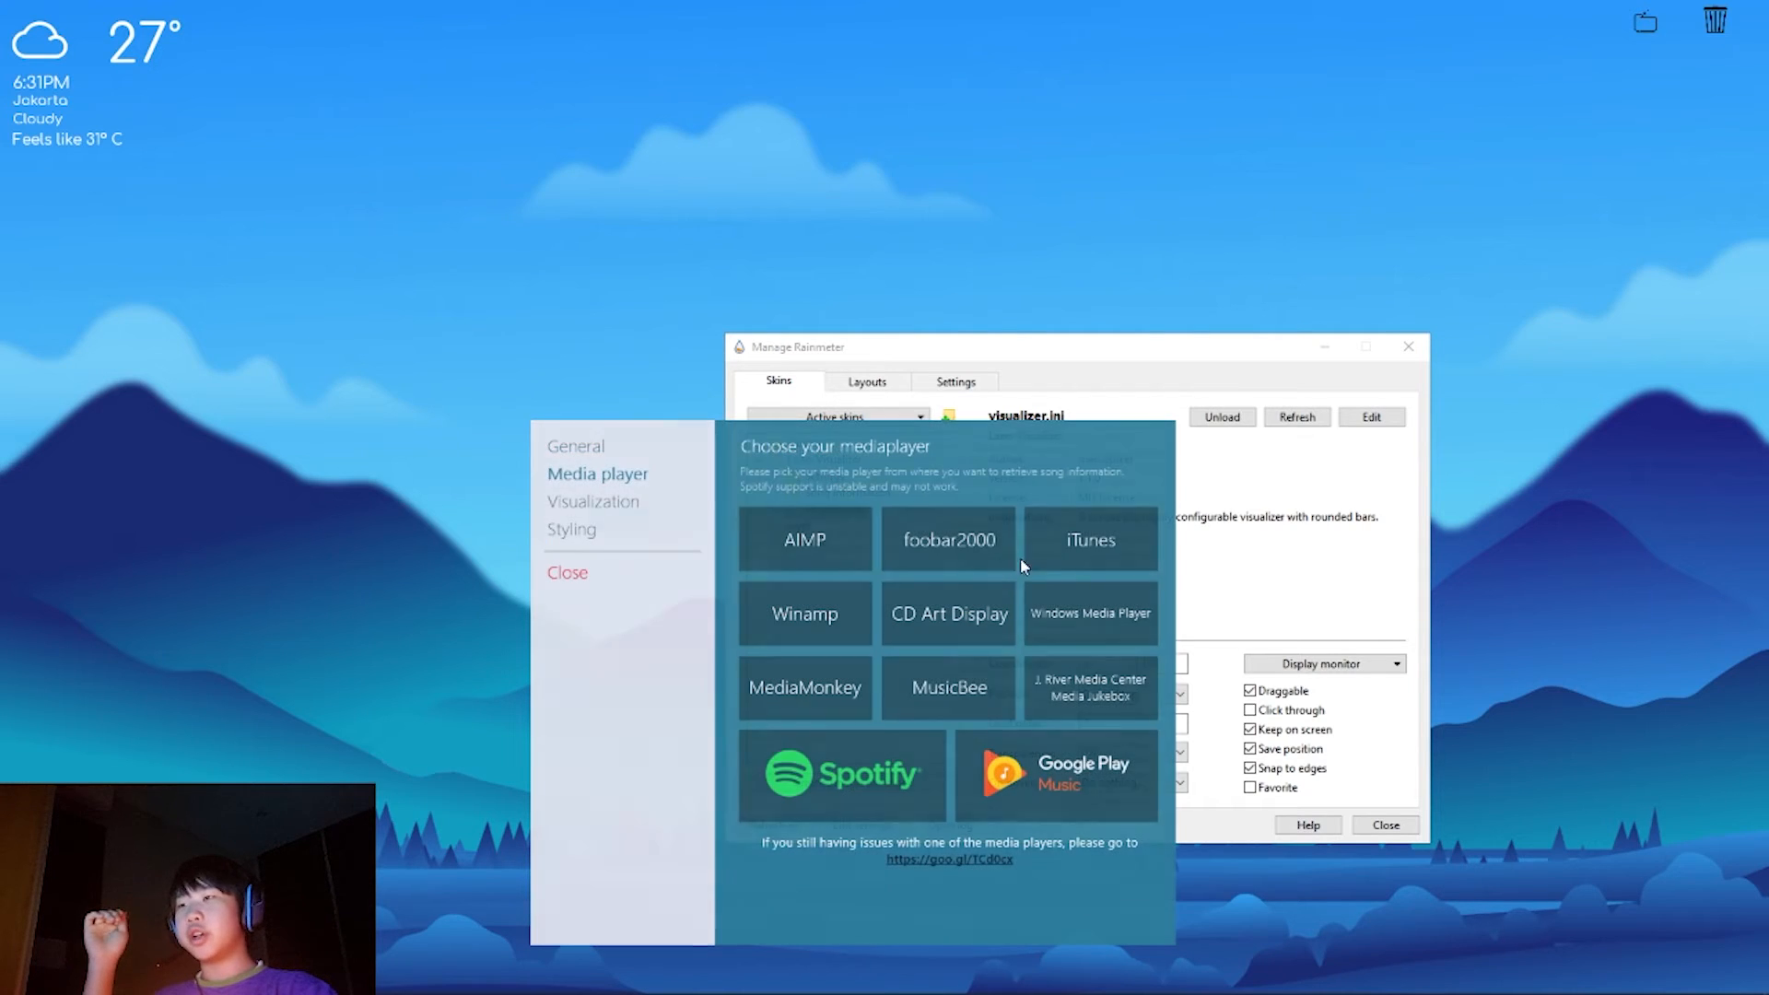
click(555, 504)
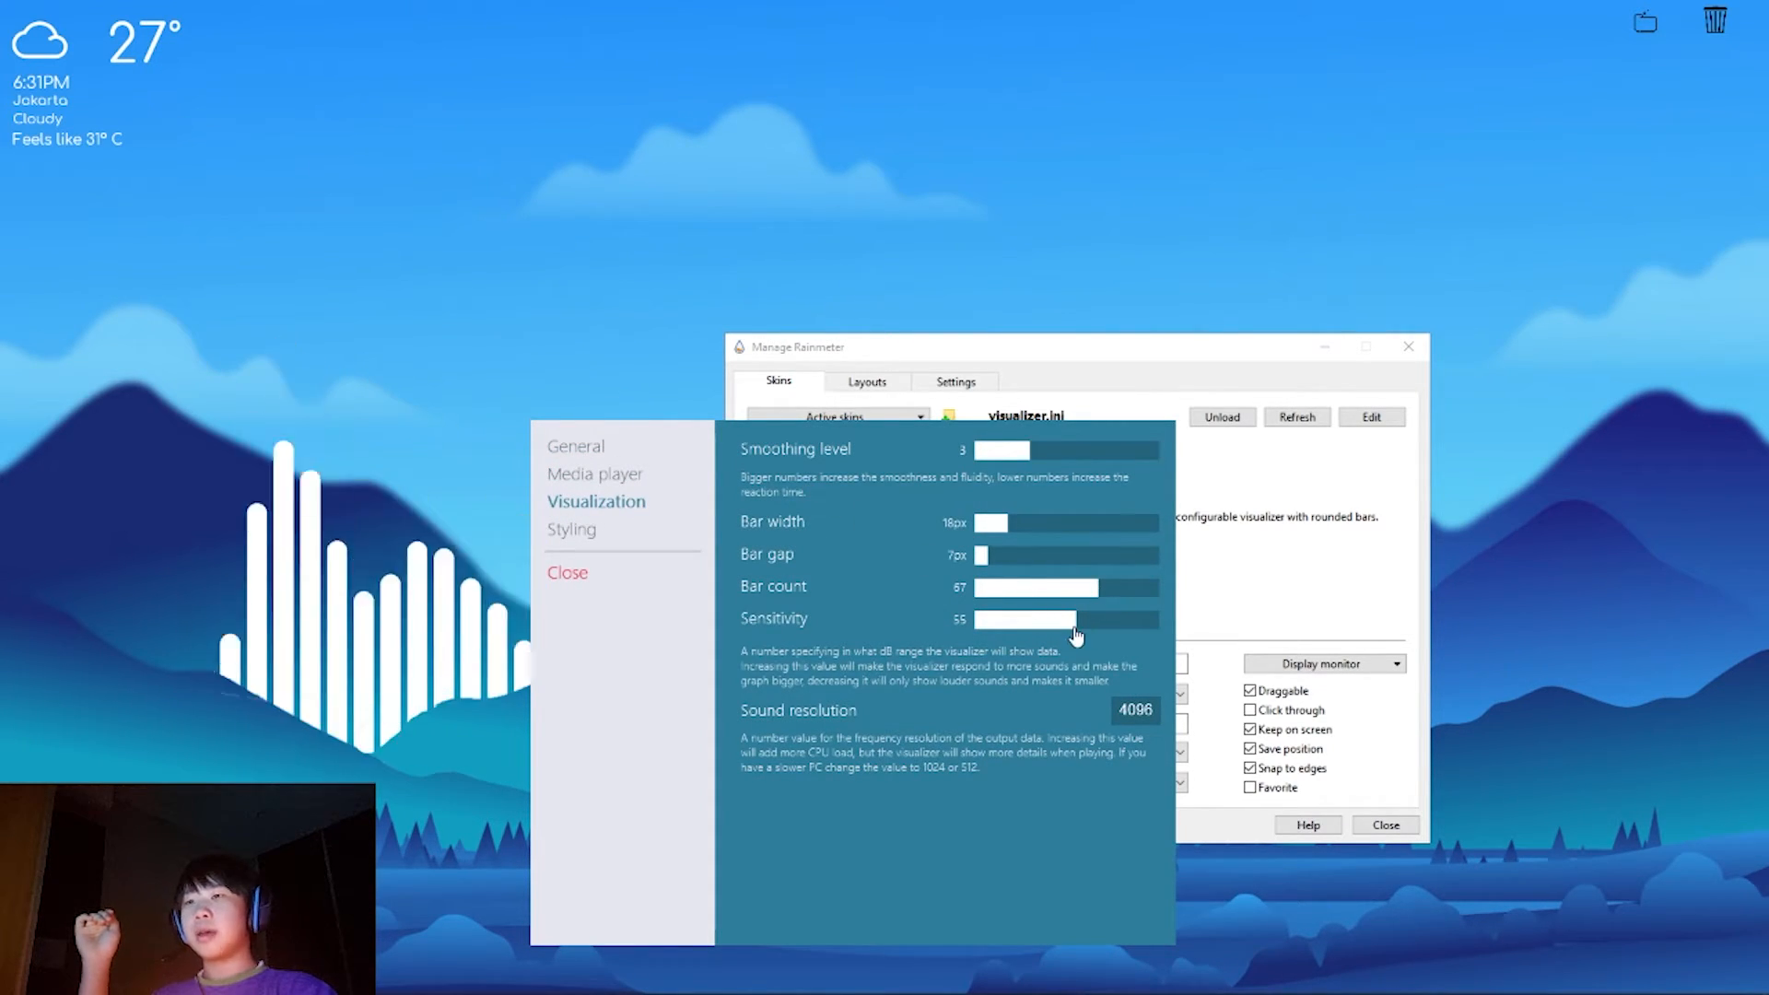
drag(1260, 358, 1285, 765)
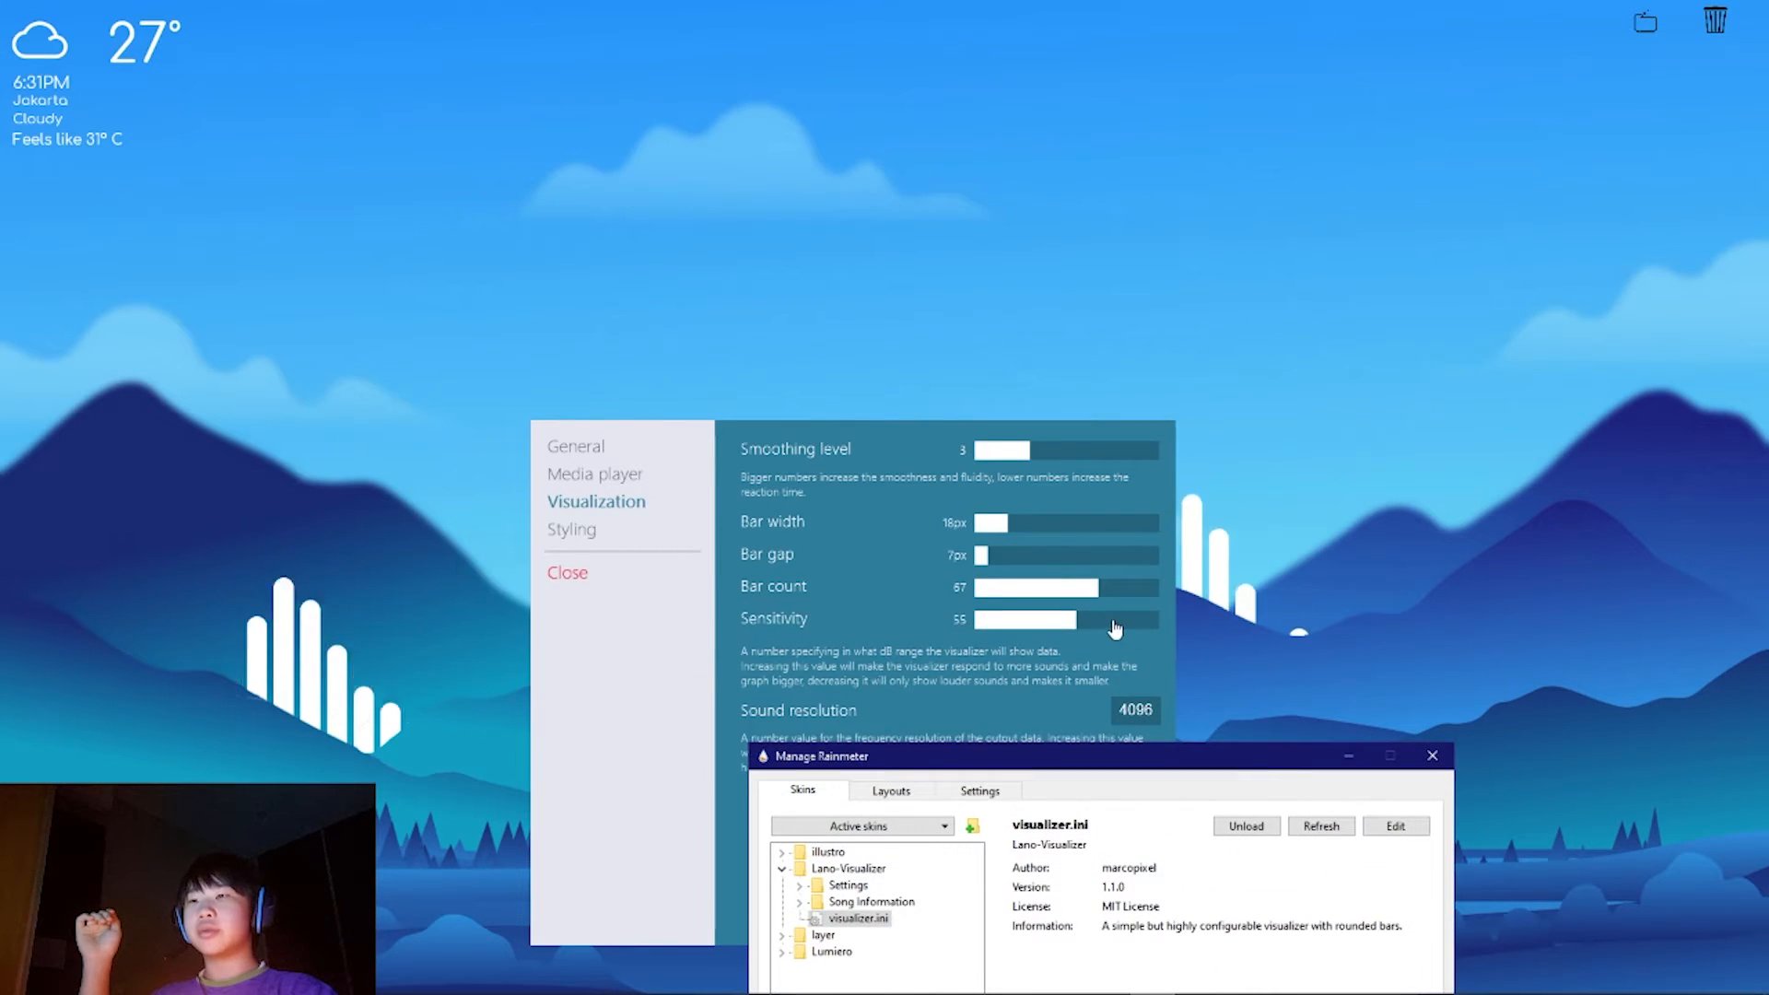
click(1087, 619)
Step: Try smoothing levels of 6 and 0 for the visualizer and set the level to 7
click(1106, 451)
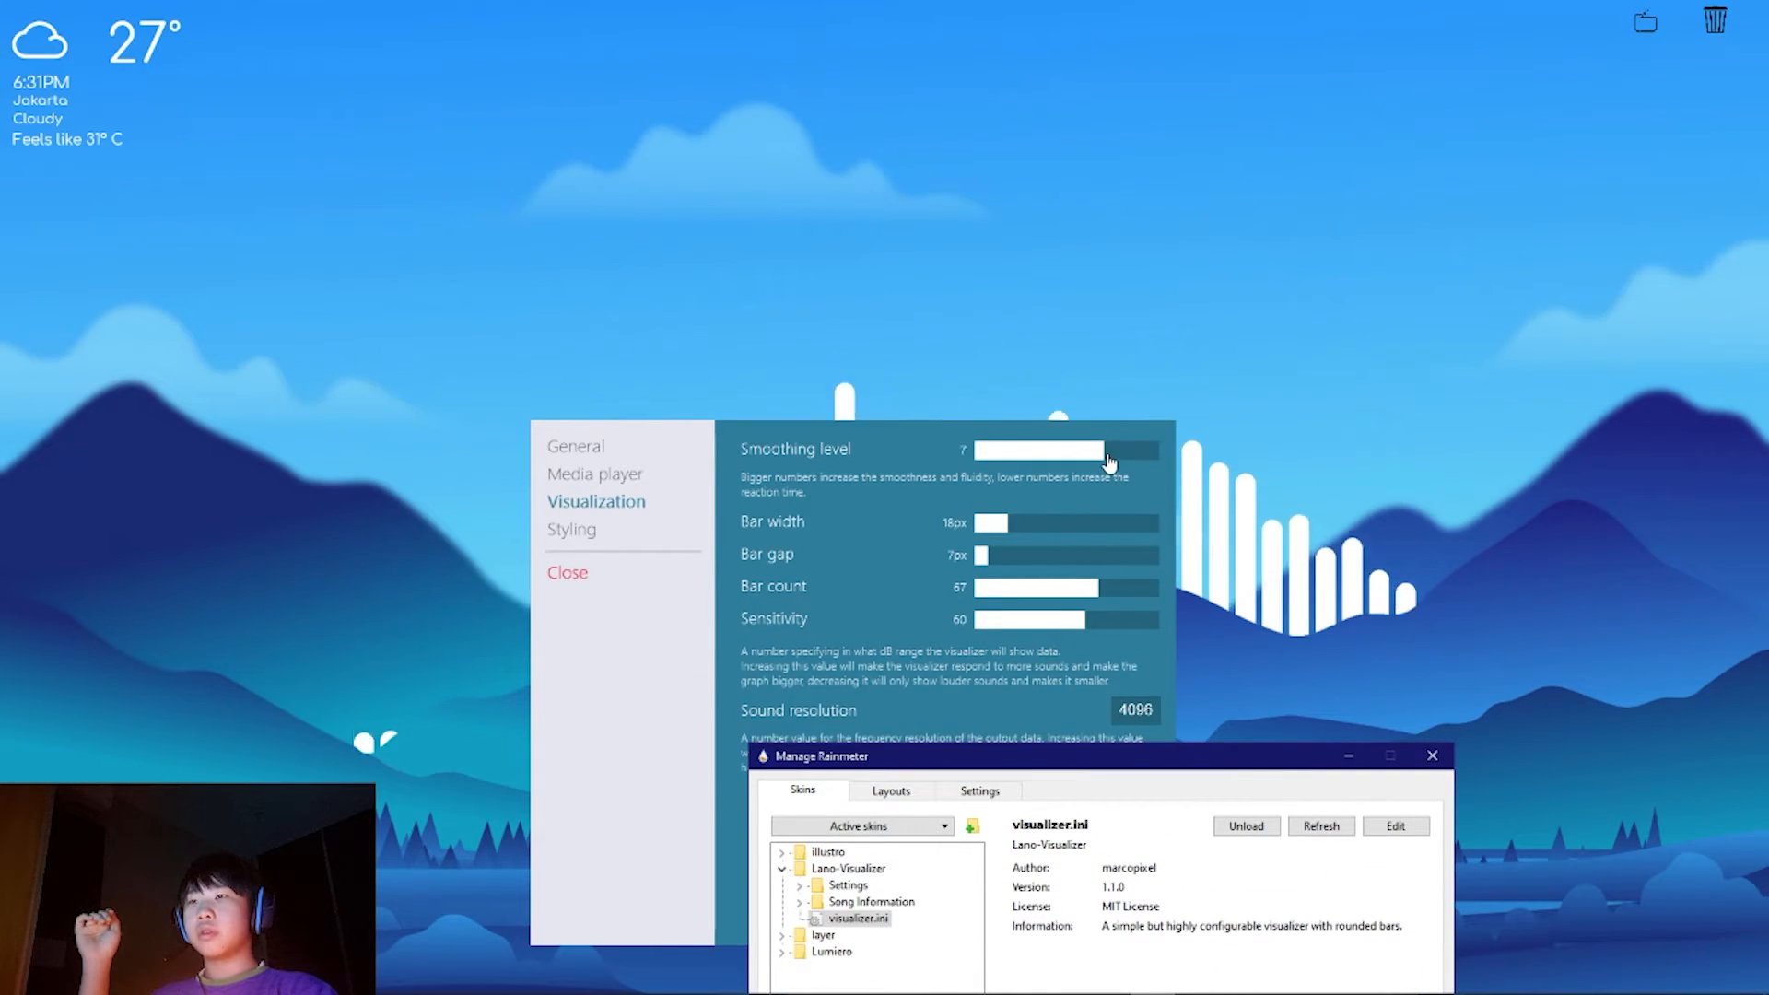
click(1087, 451)
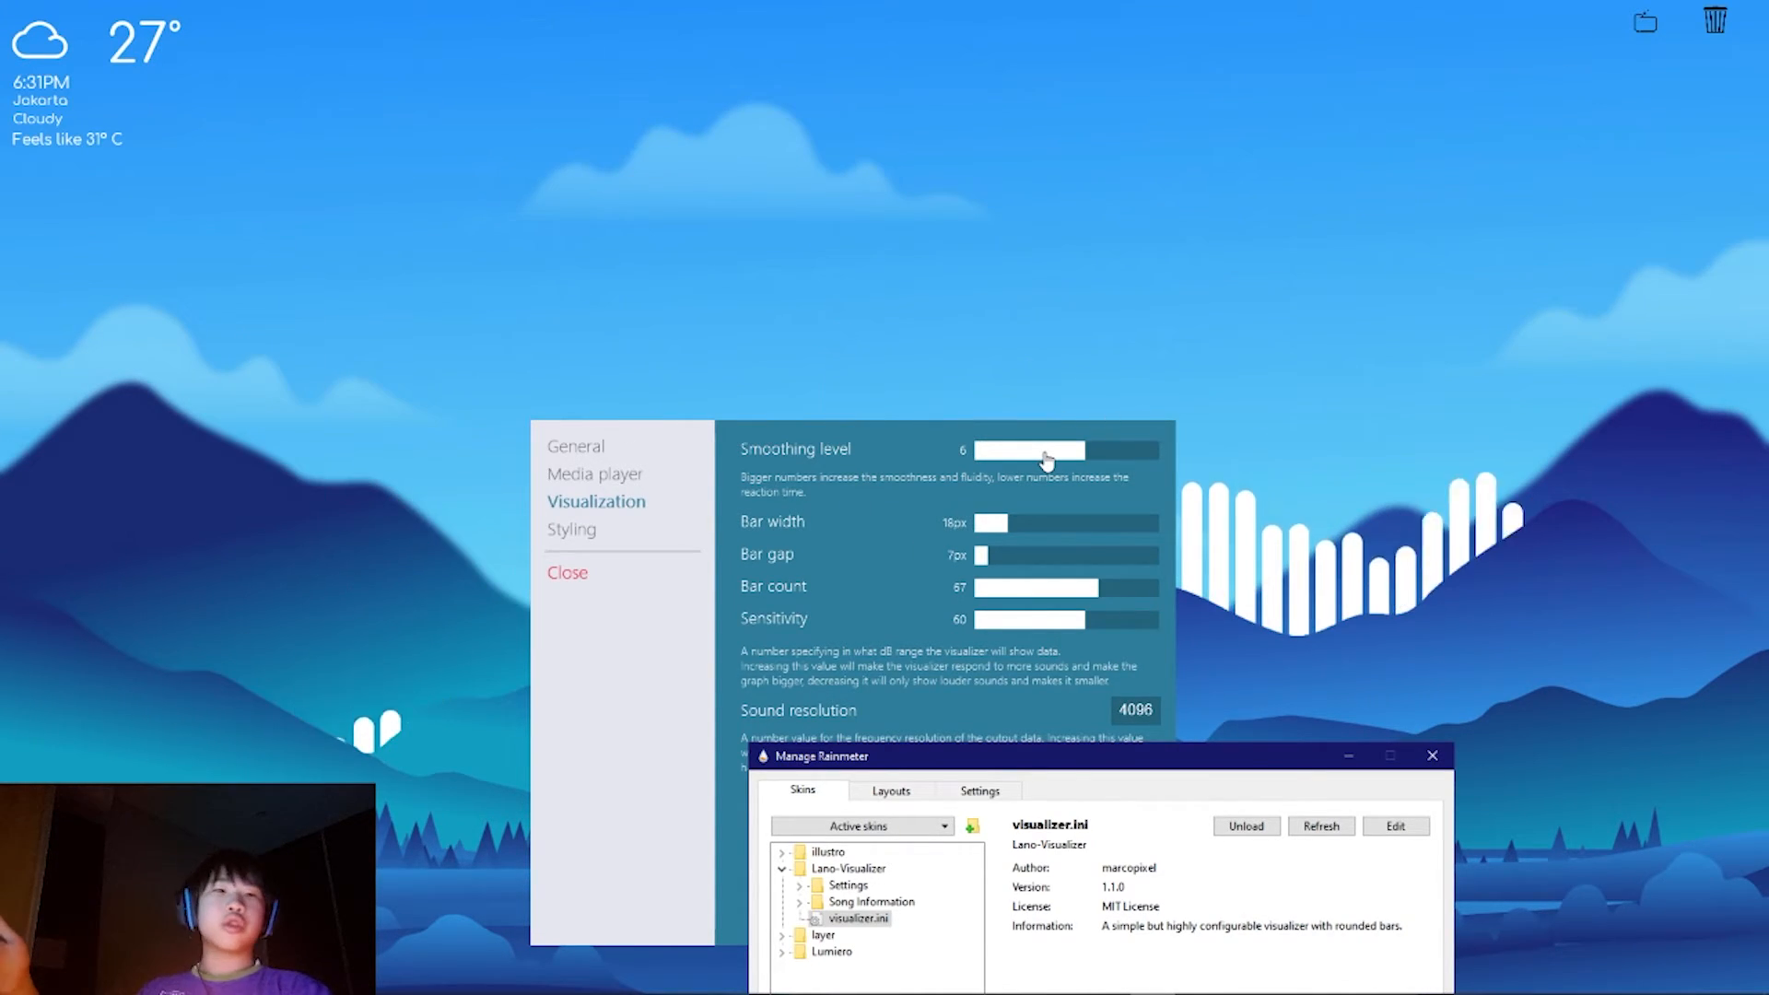
click(988, 451)
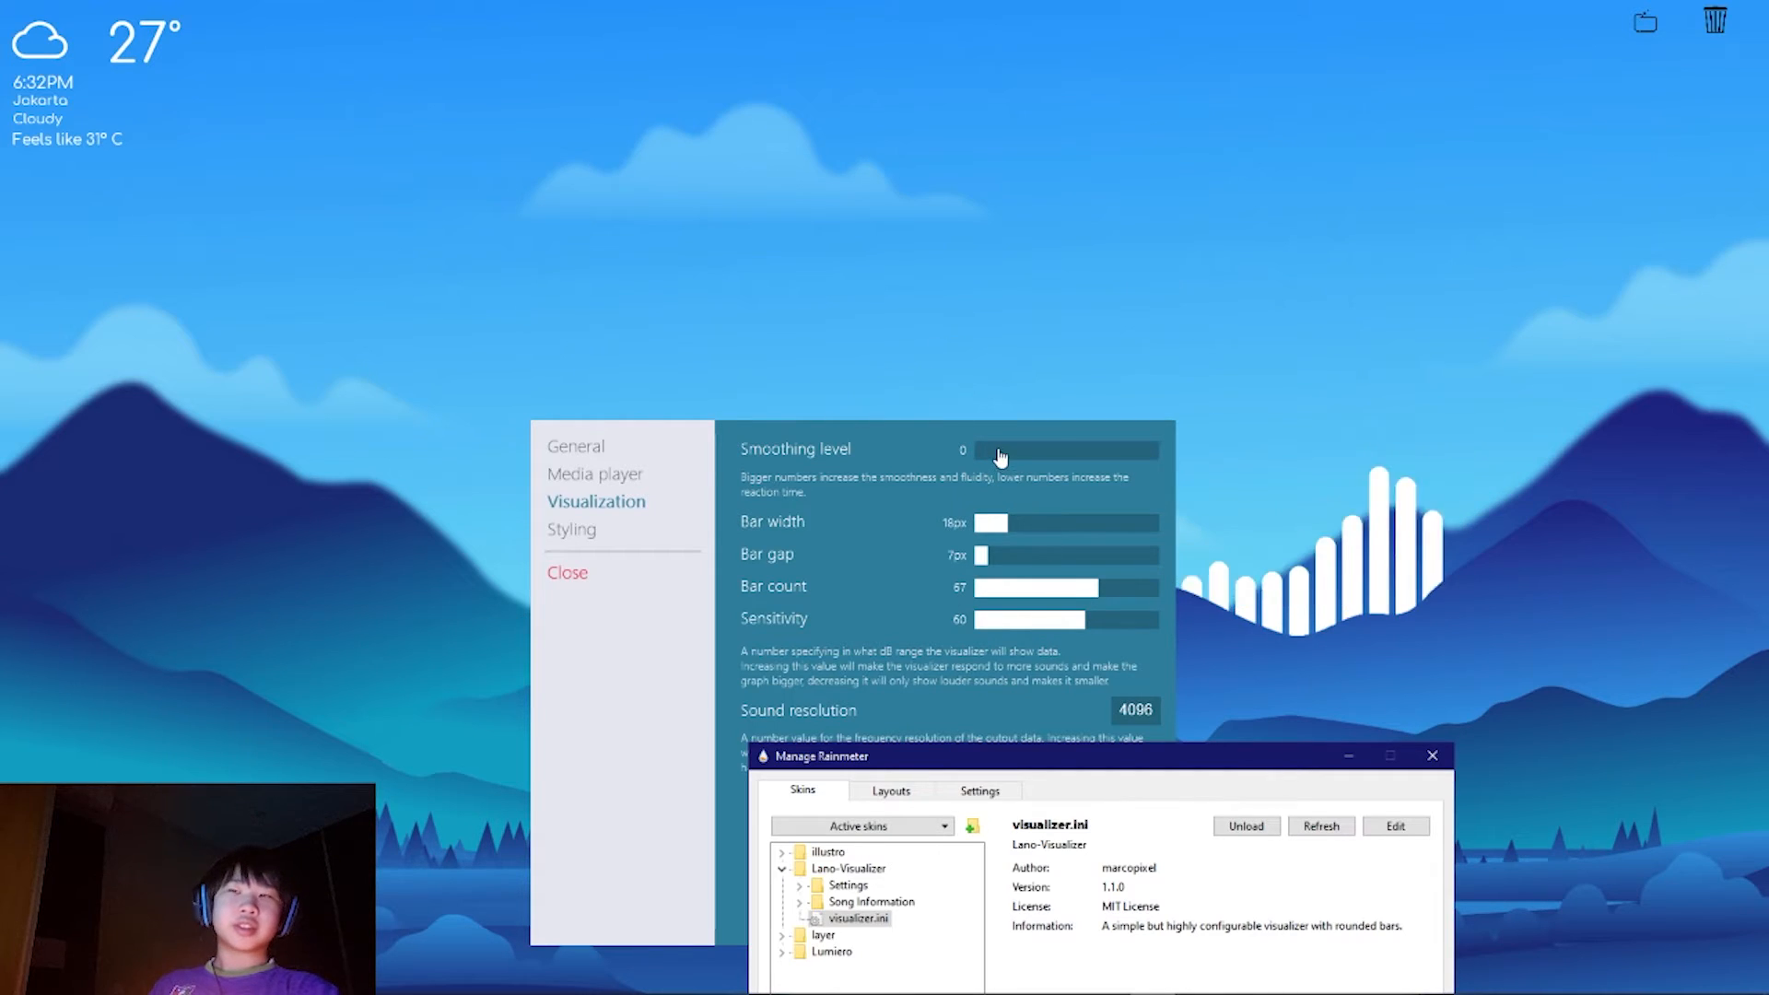
mouse_move(1119, 463)
mouse_down()
mouse_move(1137, 464)
mouse_move(1103, 468)
mouse_up()
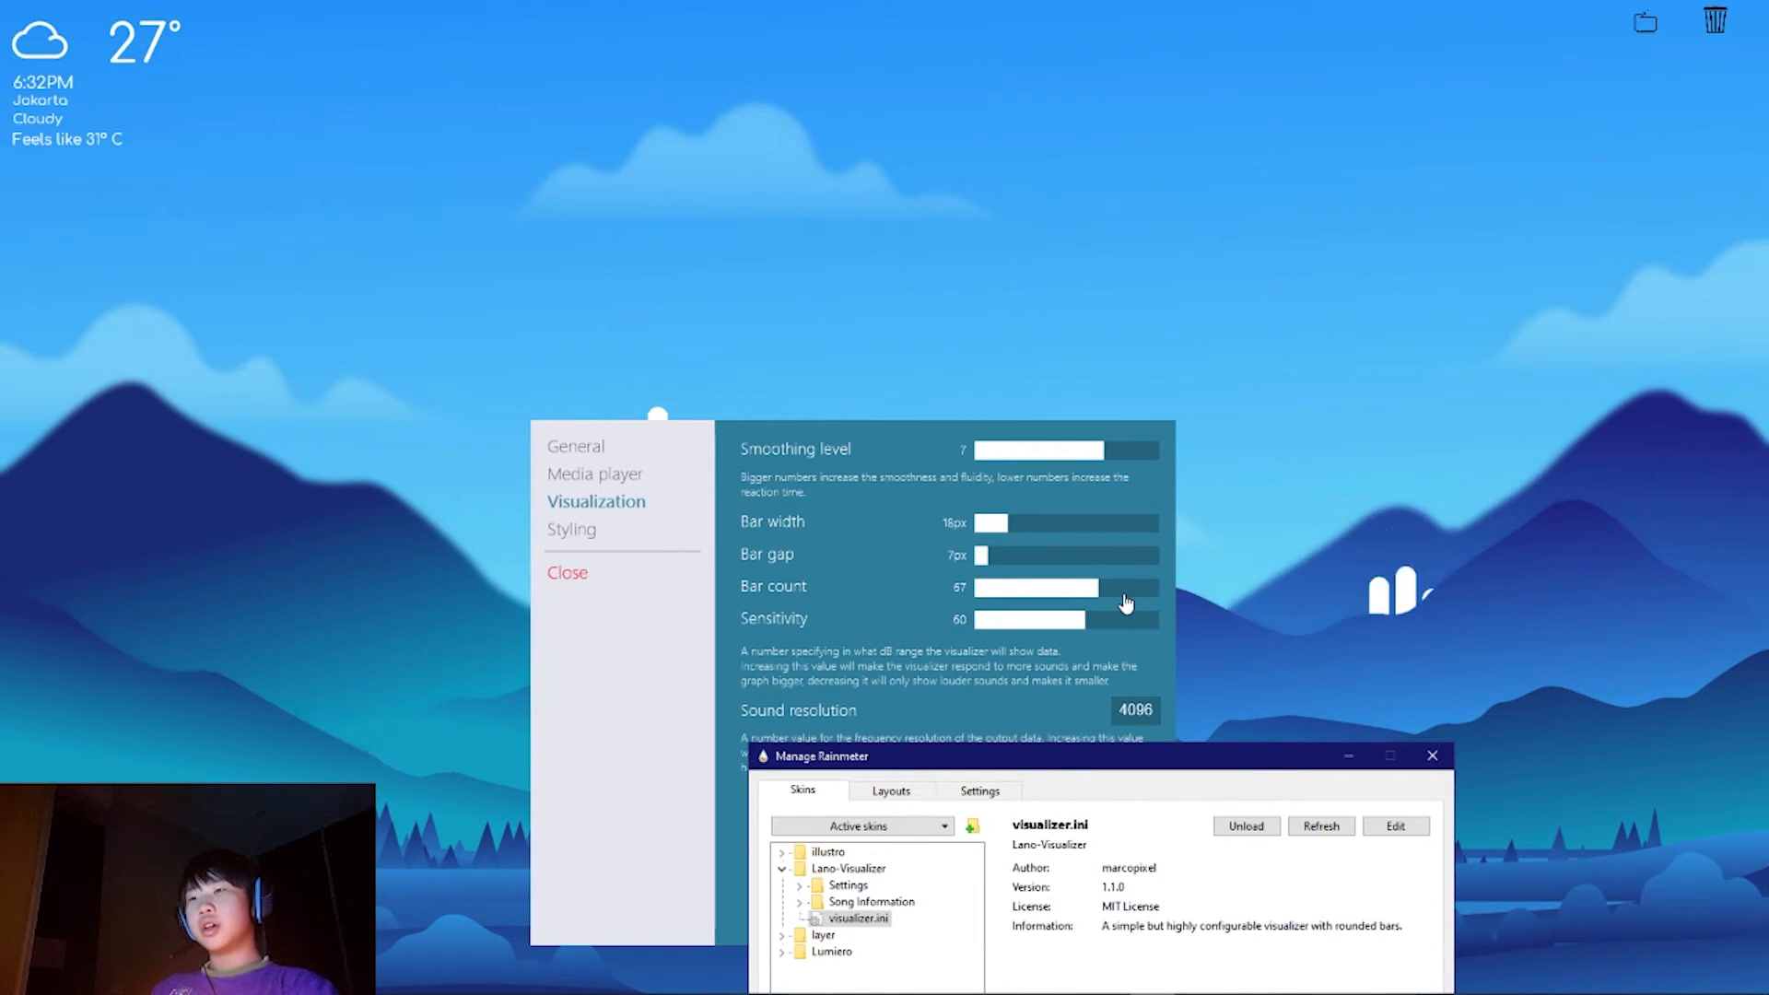
Step: In the Styling settings, turn off dynamic desktop background colors, set the visualizer's default color to blue, and close the settings
click(572, 529)
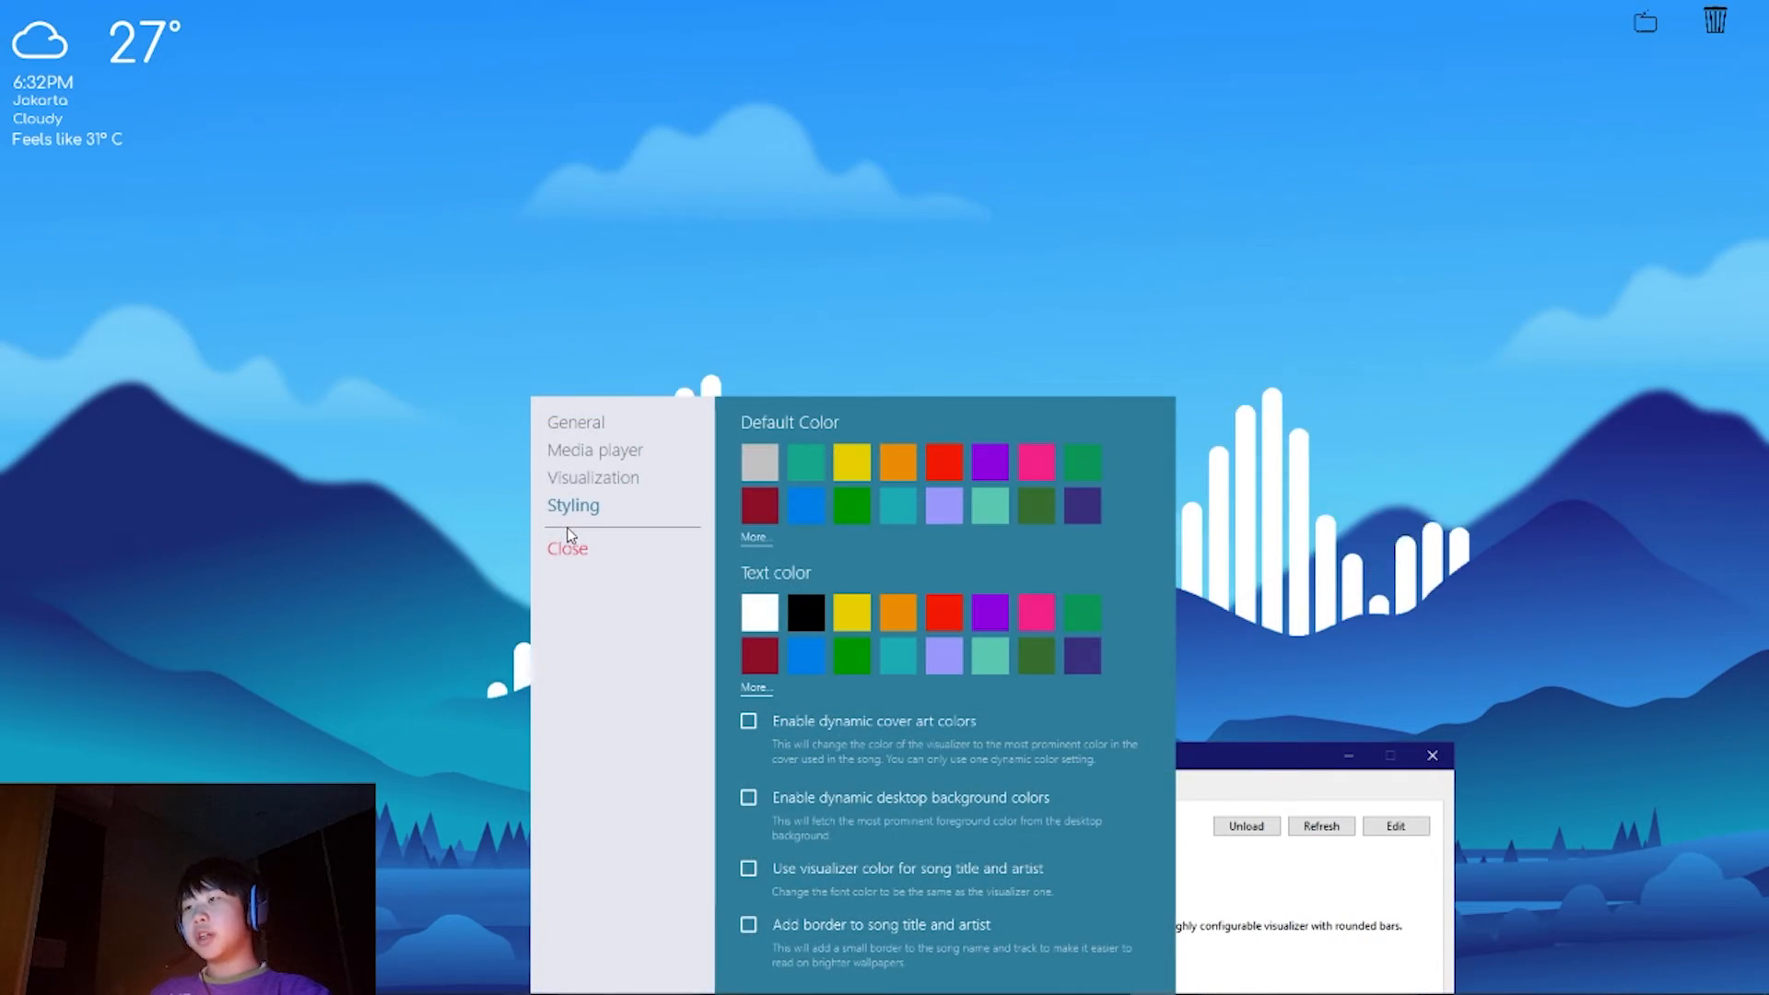
drag(854, 446, 1166, 309)
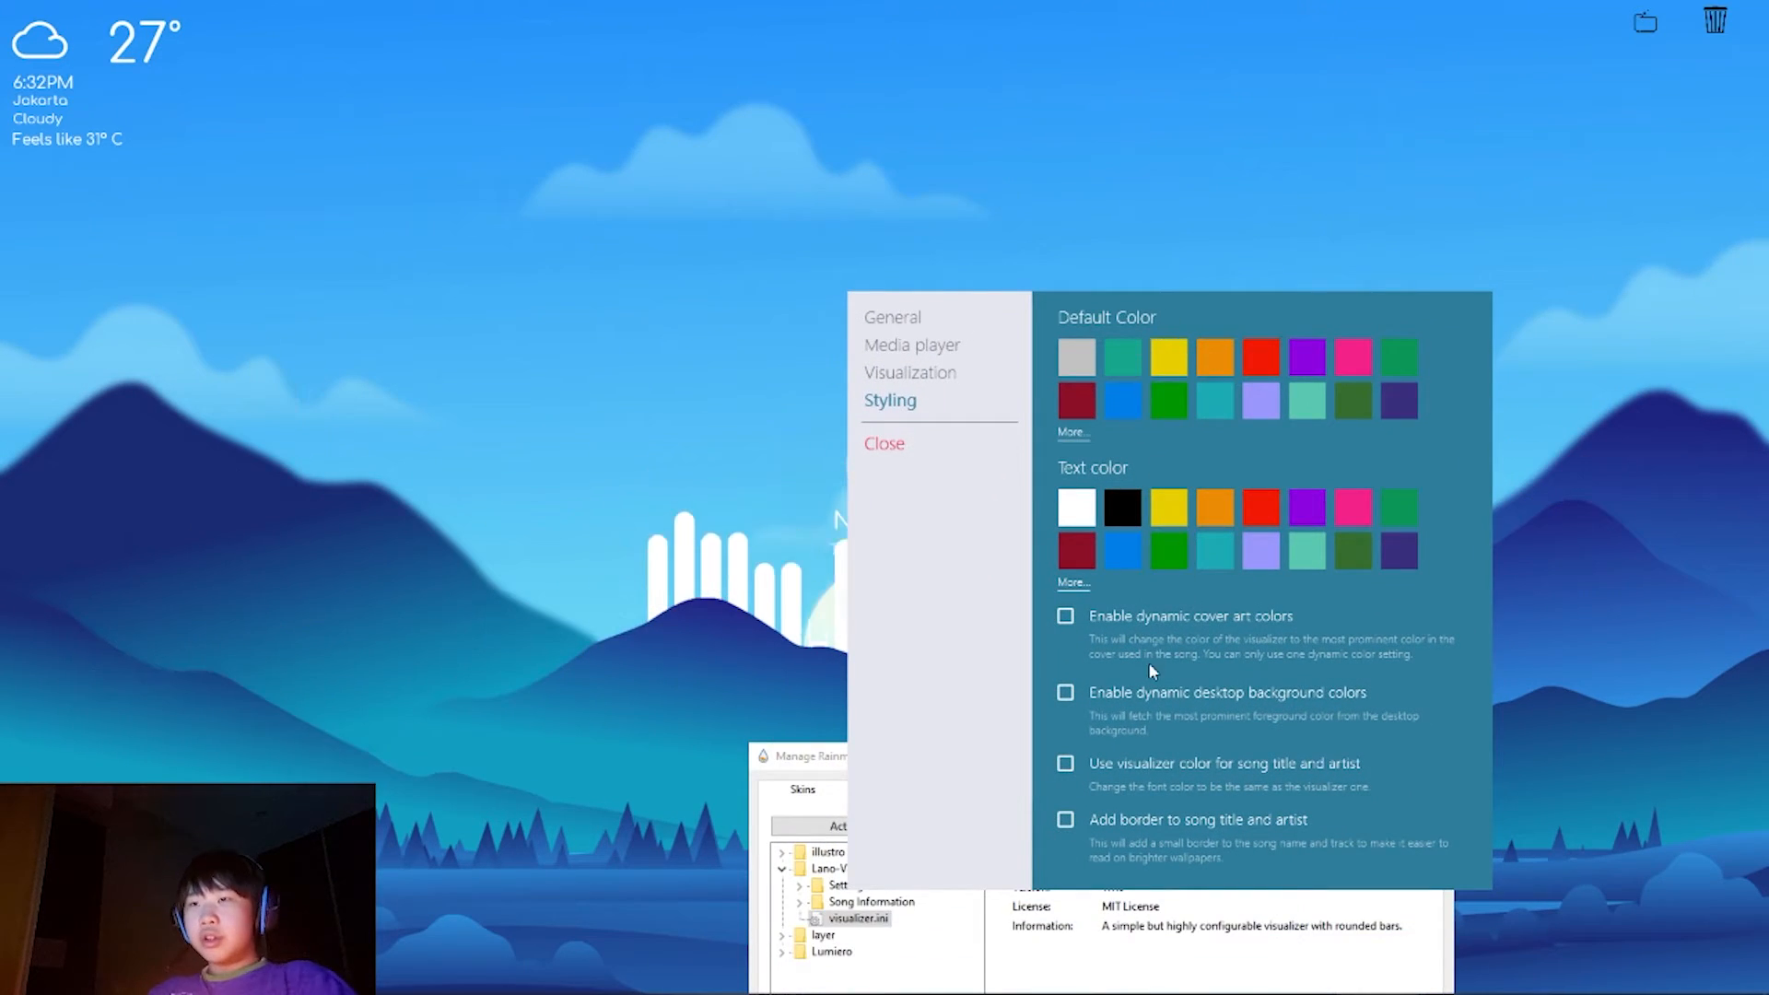
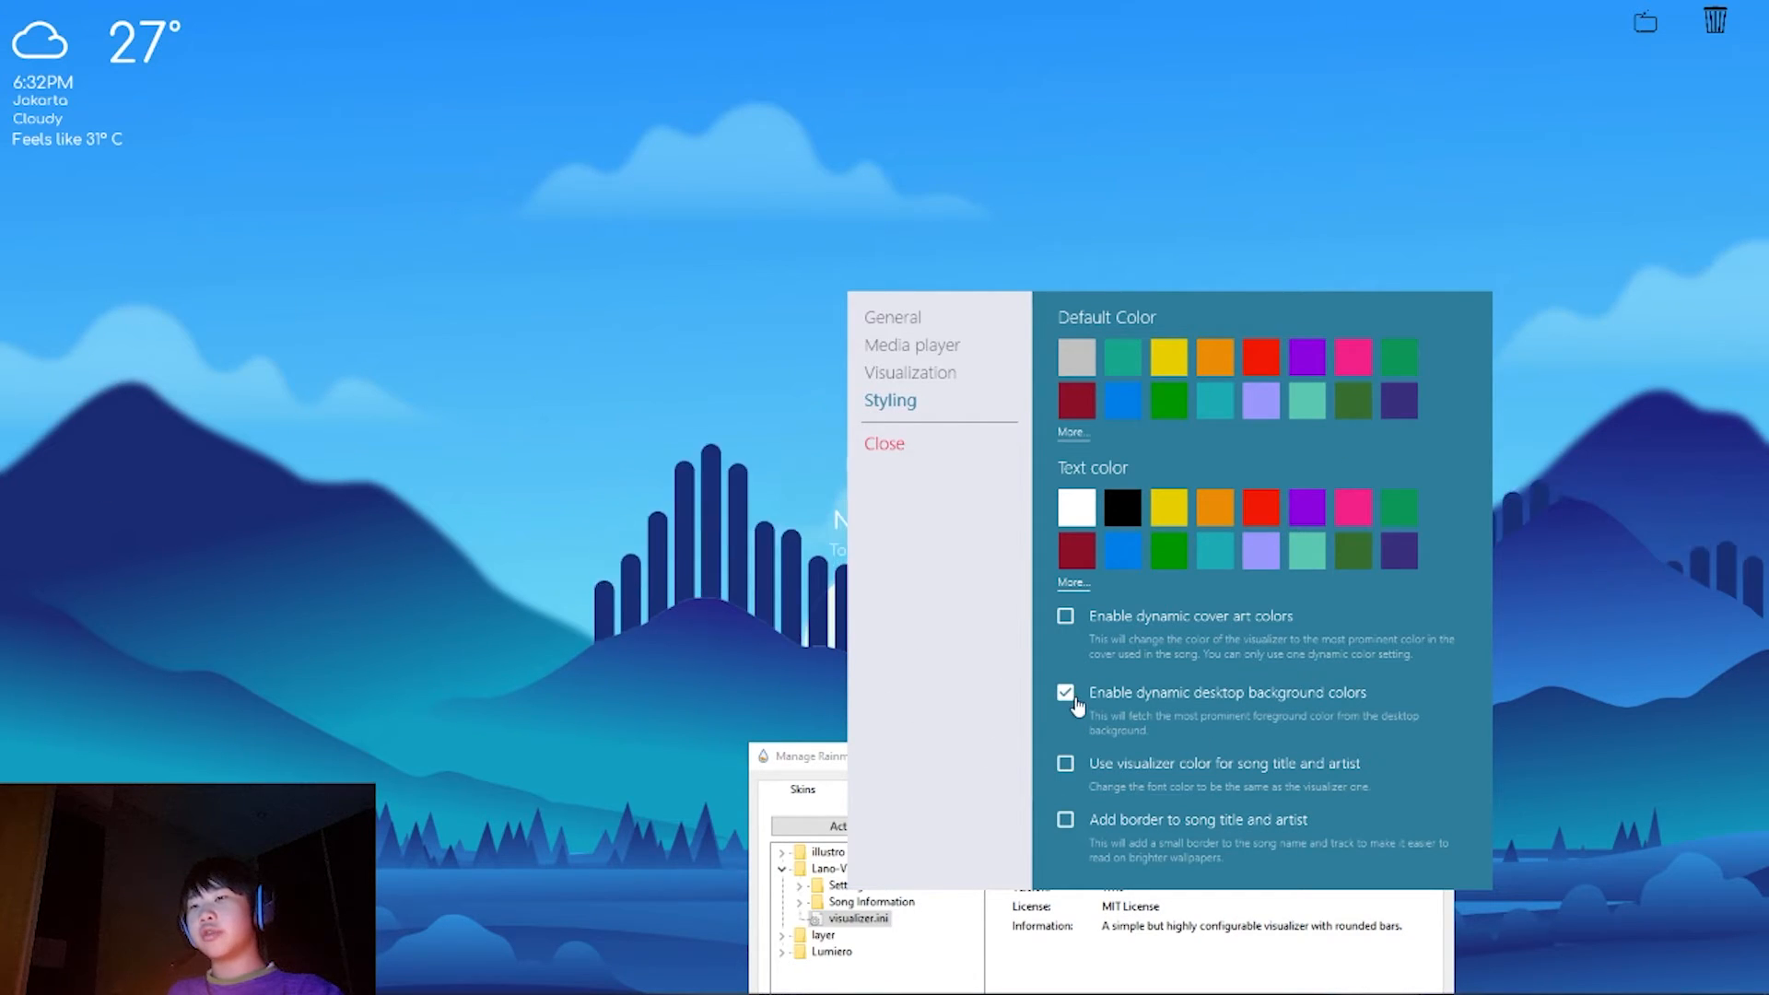
click(1066, 693)
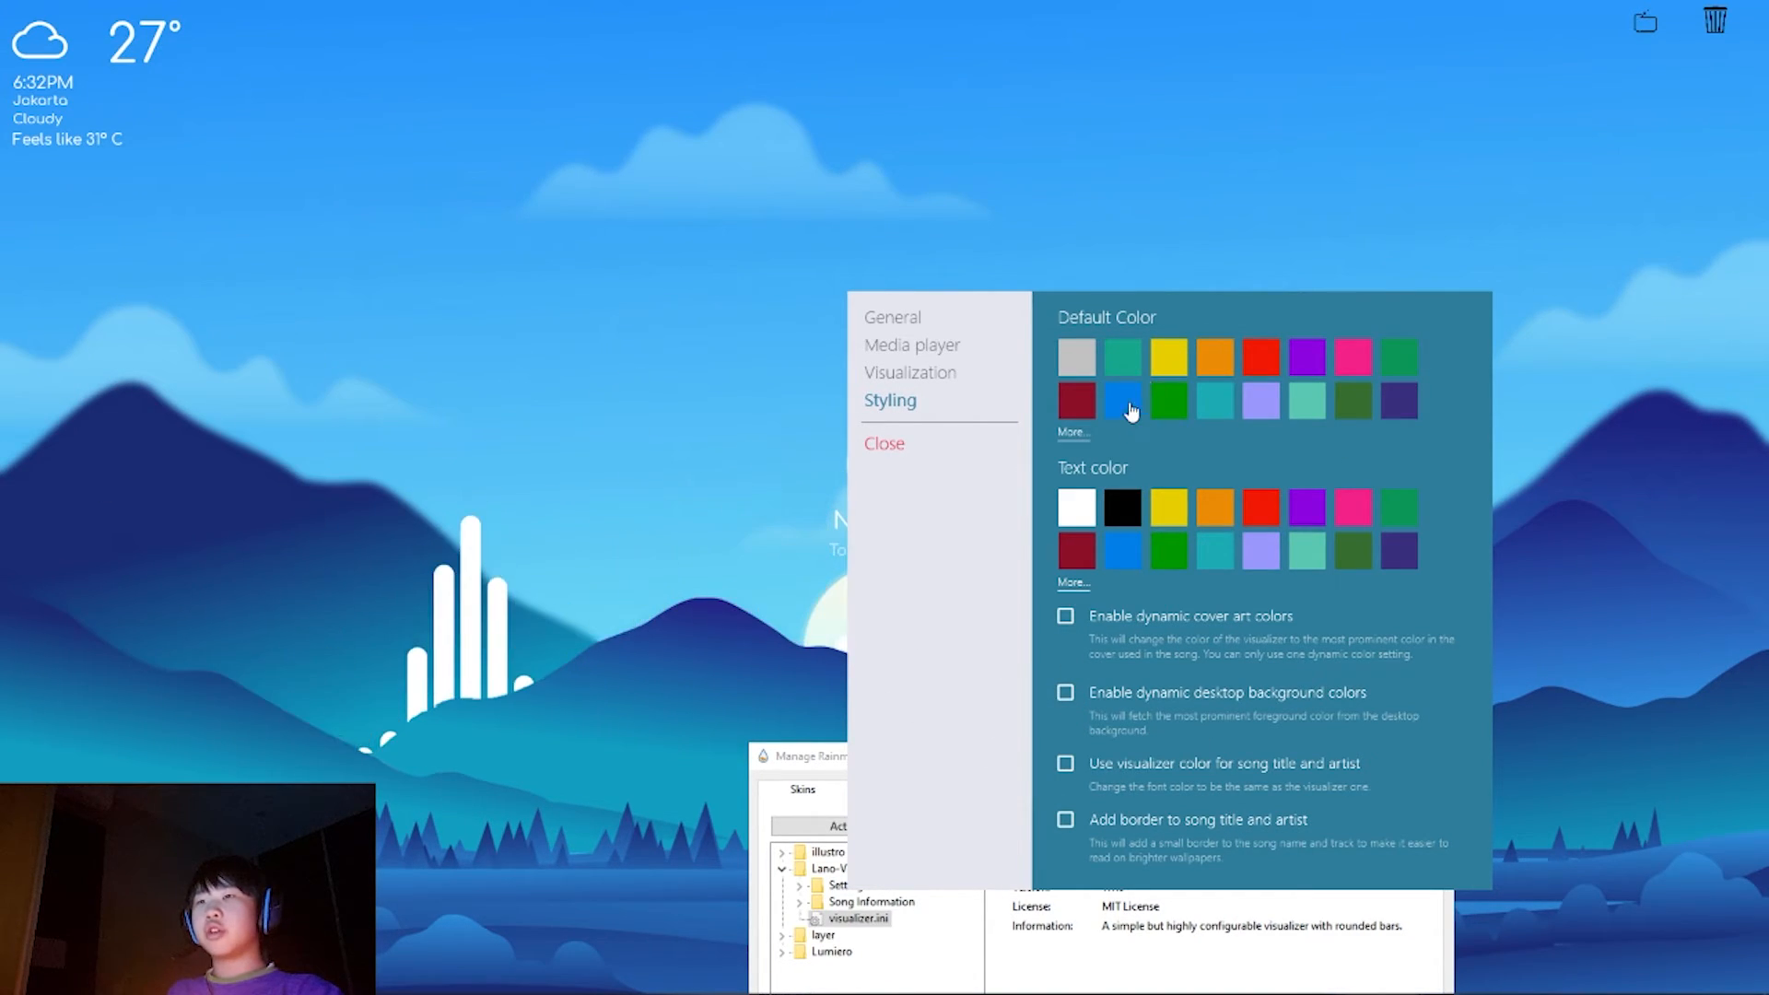
drag(1231, 301, 613, 307)
click(258, 449)
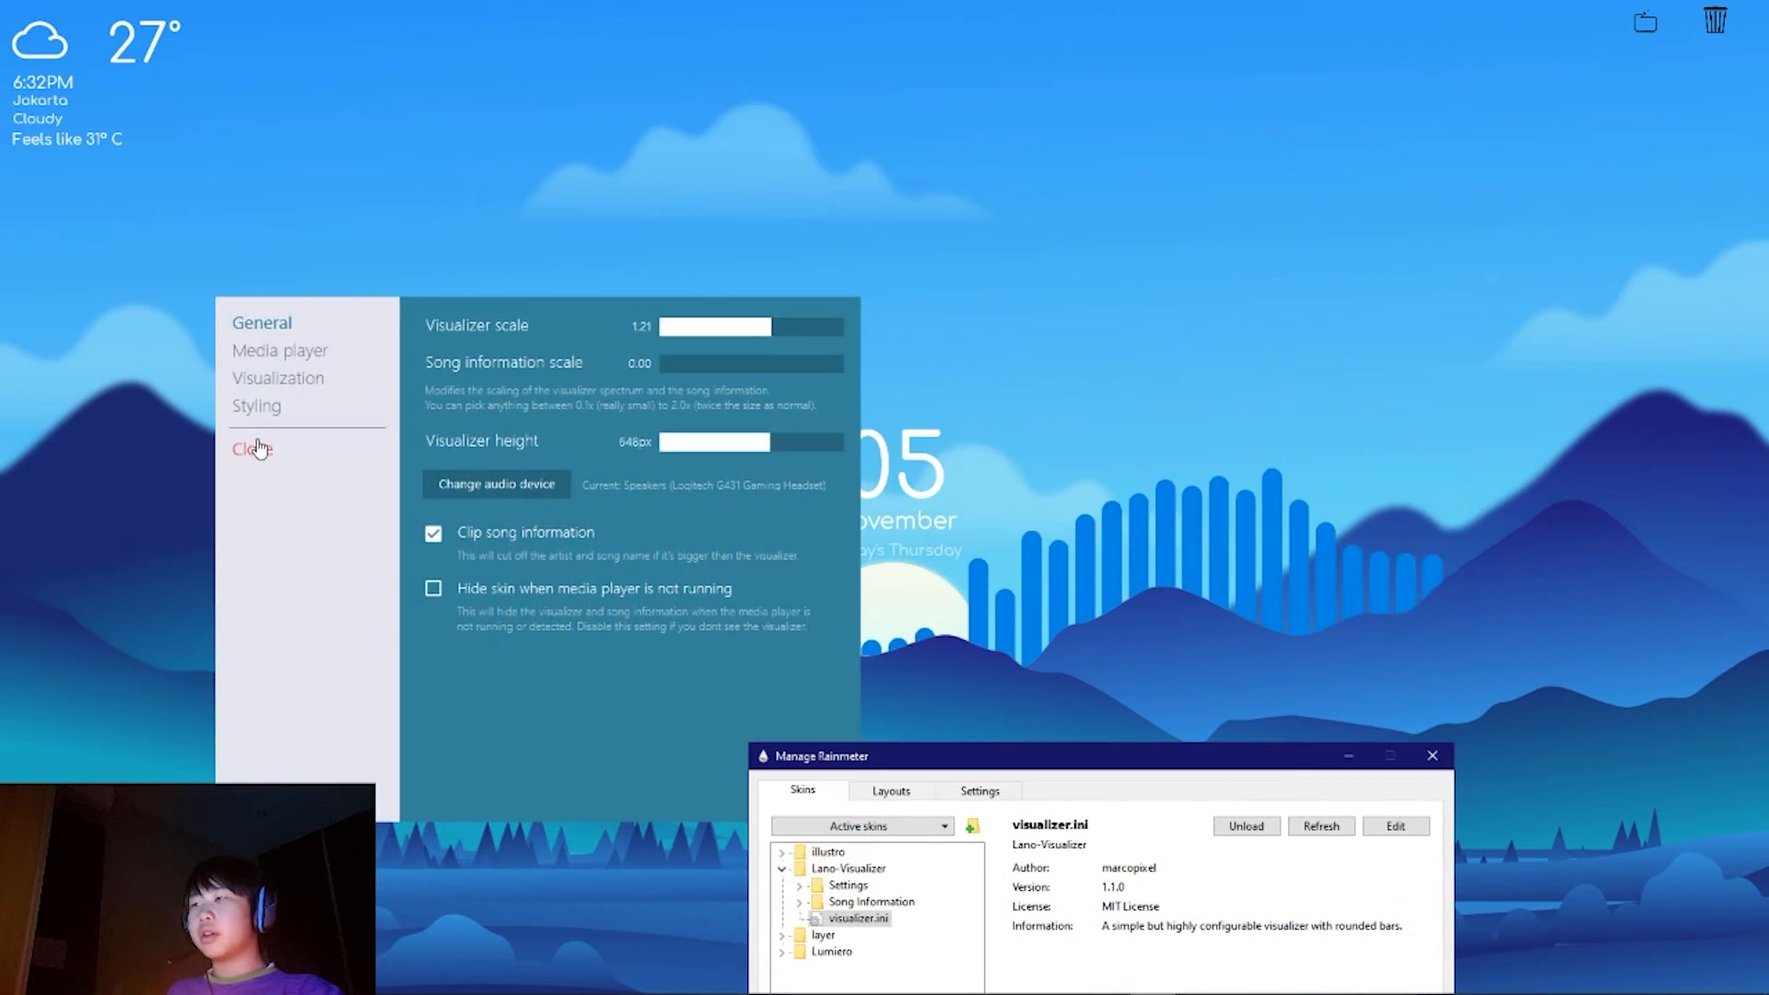
click(258, 452)
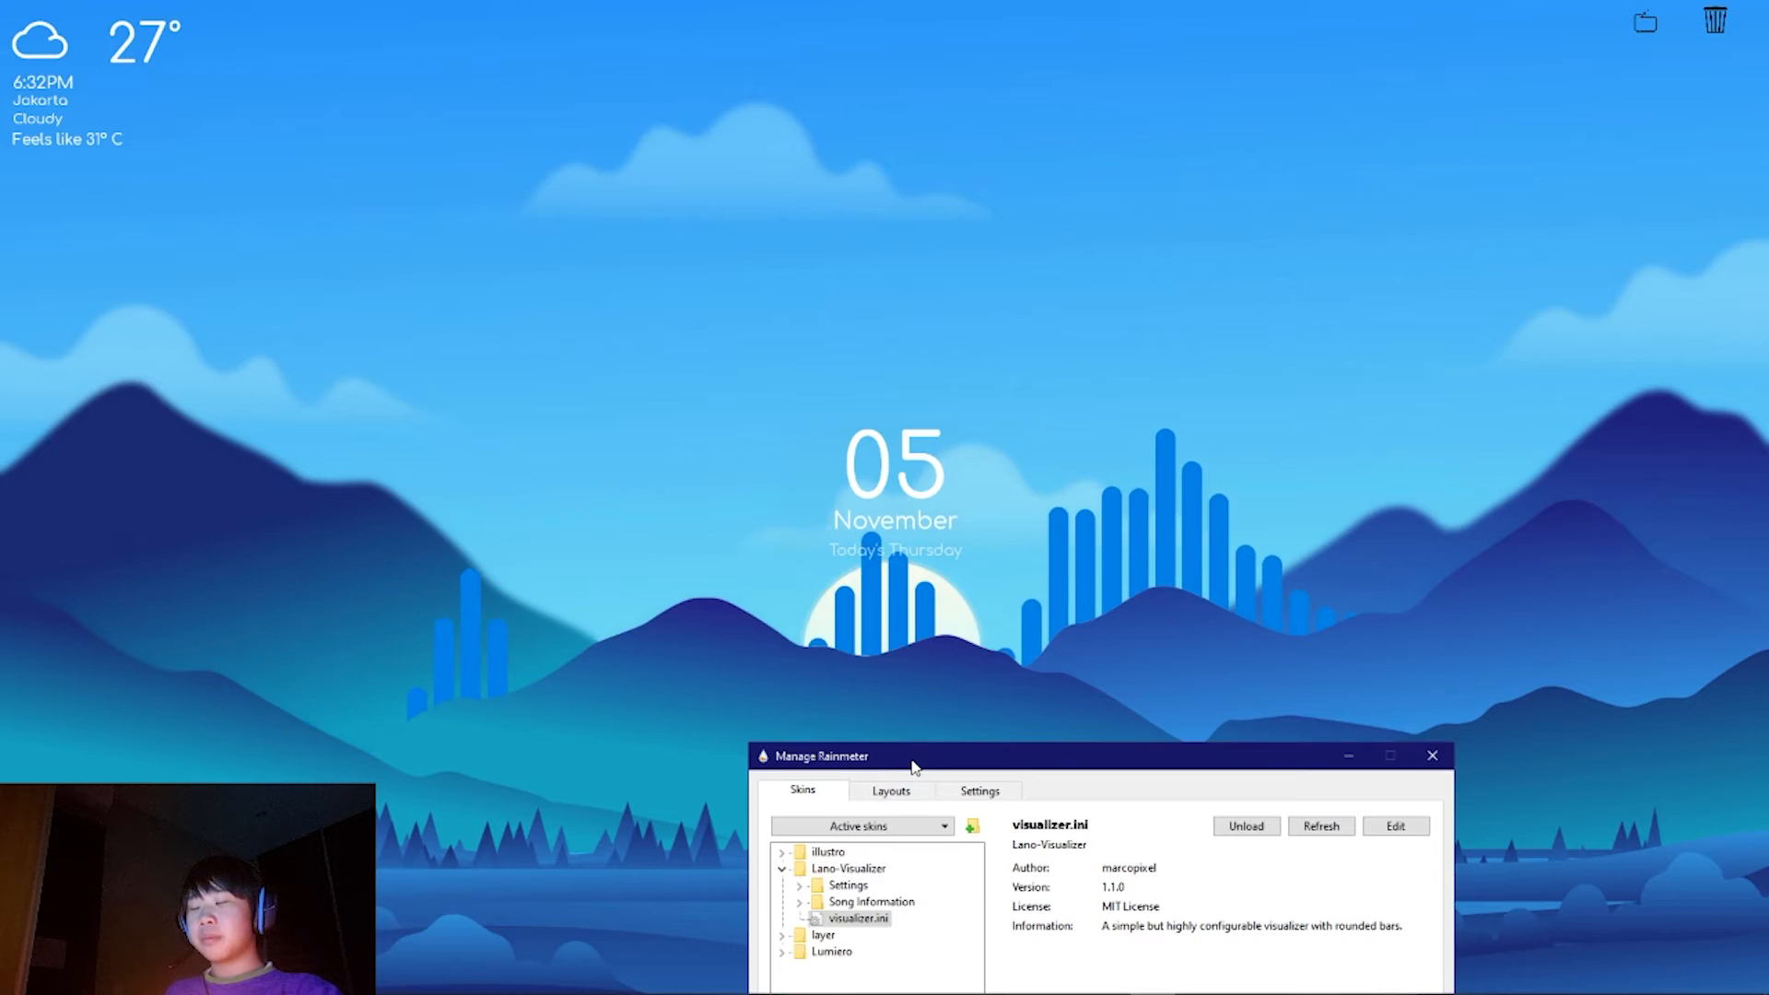
Step: Set the visualizer.ini skin's transparency to 20% in Manage Rainmeter
drag(916, 763, 1071, 285)
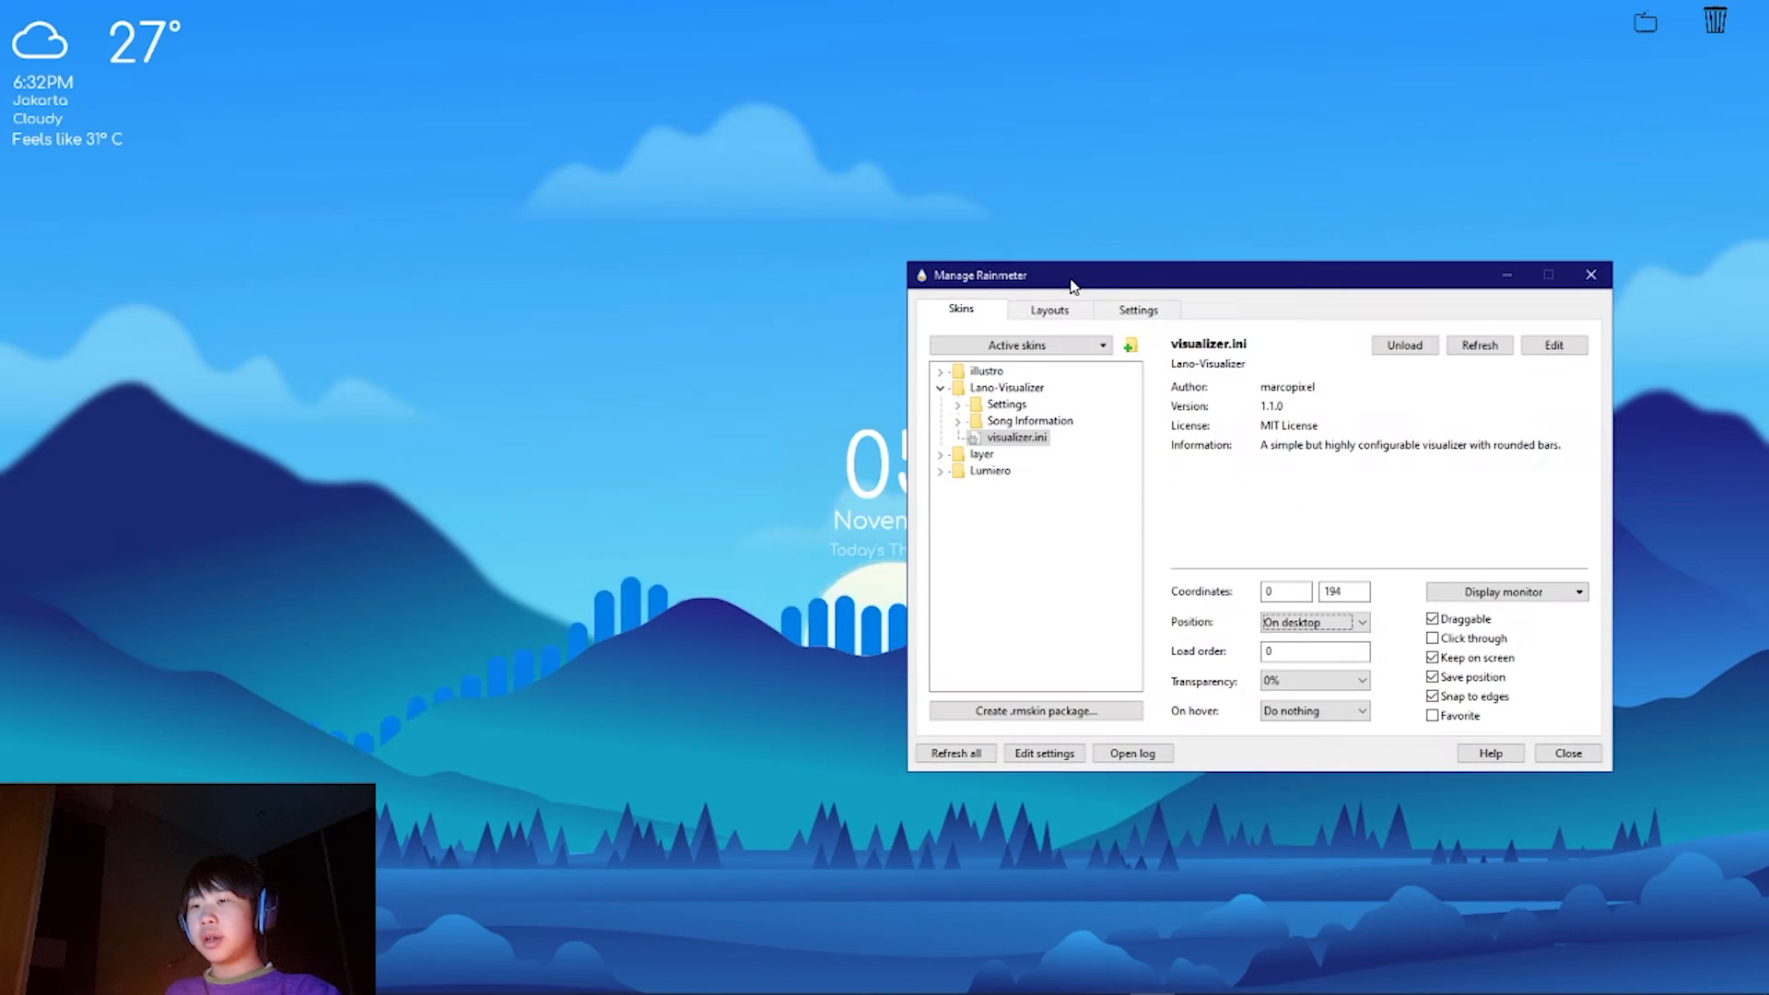
click(1317, 680)
click(1323, 714)
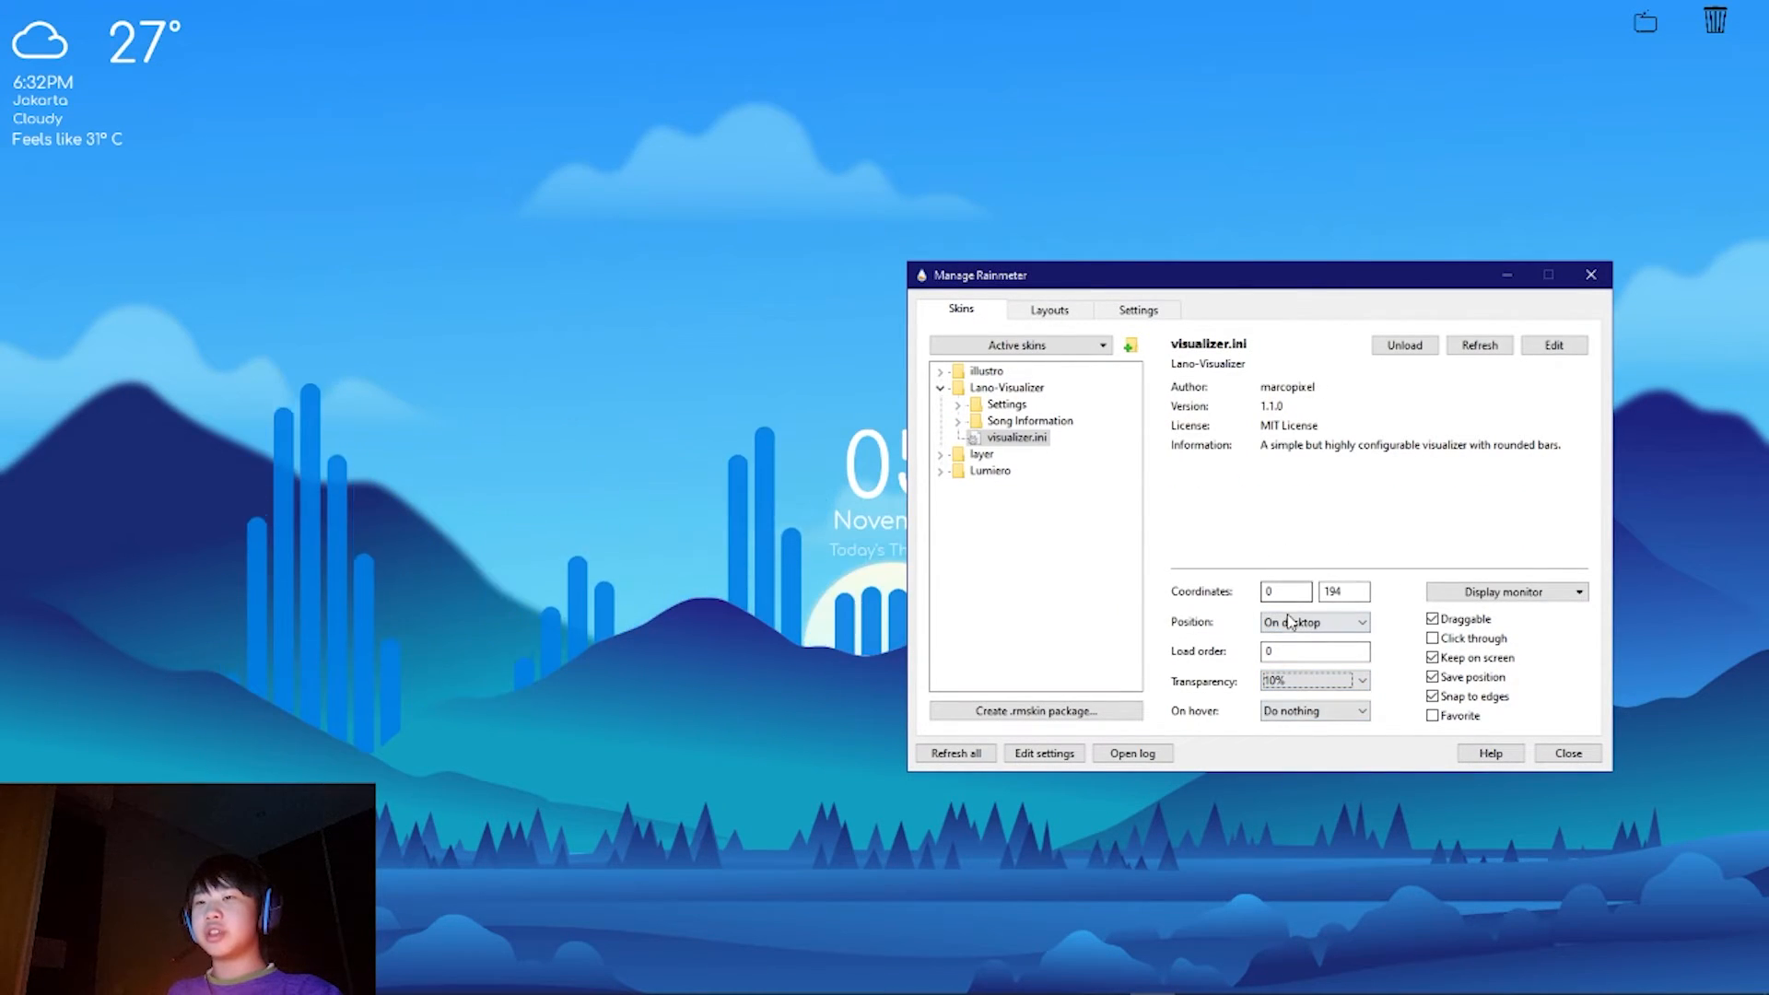
click(1288, 681)
click(1299, 731)
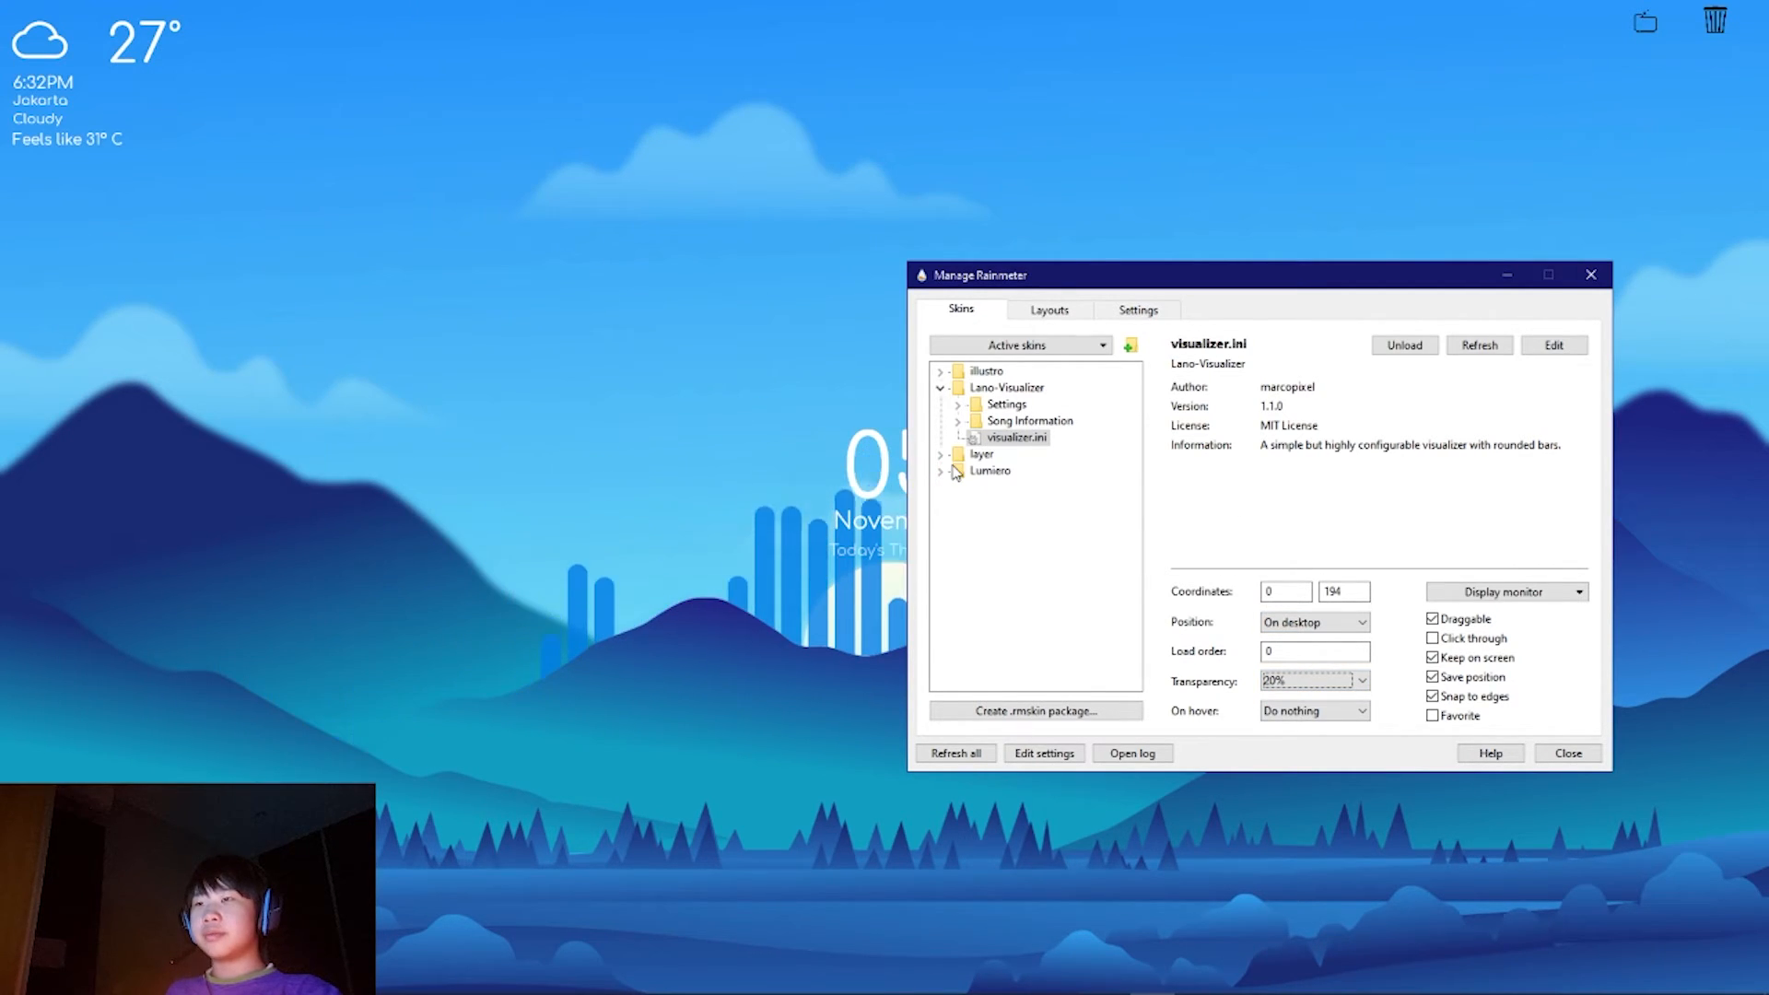
Step: Set the load order of Lumiero's Song Info.ini to 2 and compare it with layer.ini's load order
click(955, 469)
click(939, 455)
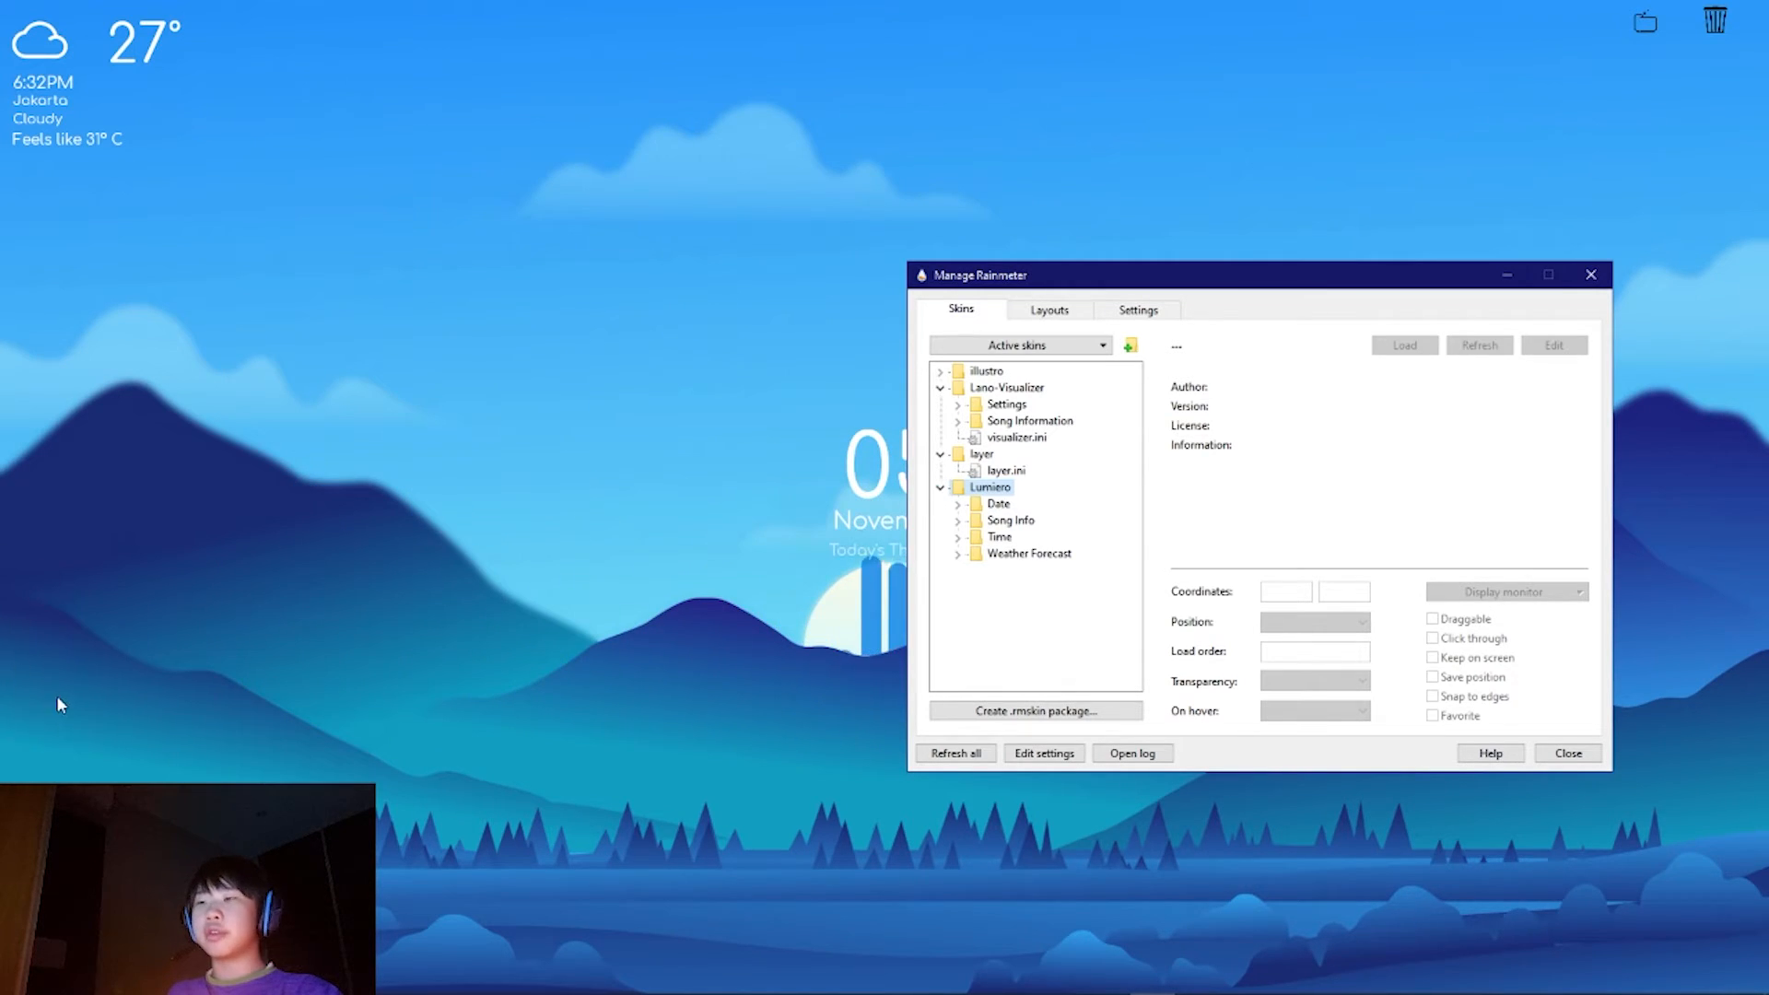
click(1018, 520)
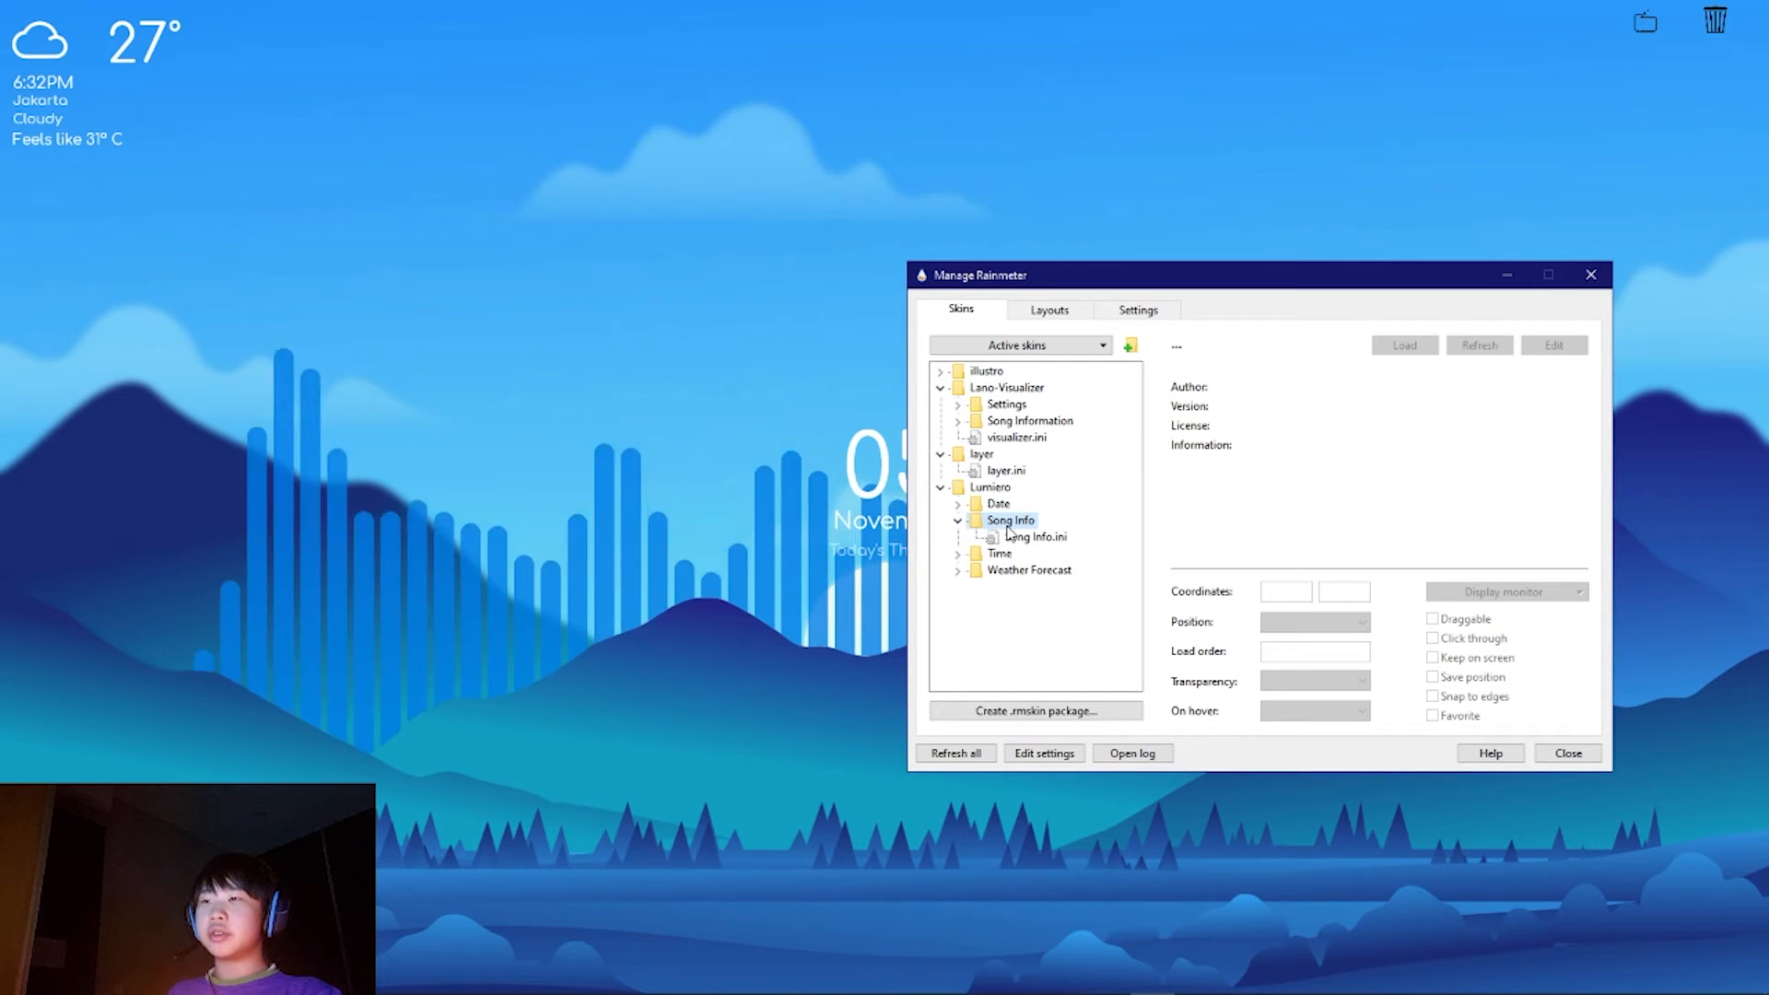
click(1030, 538)
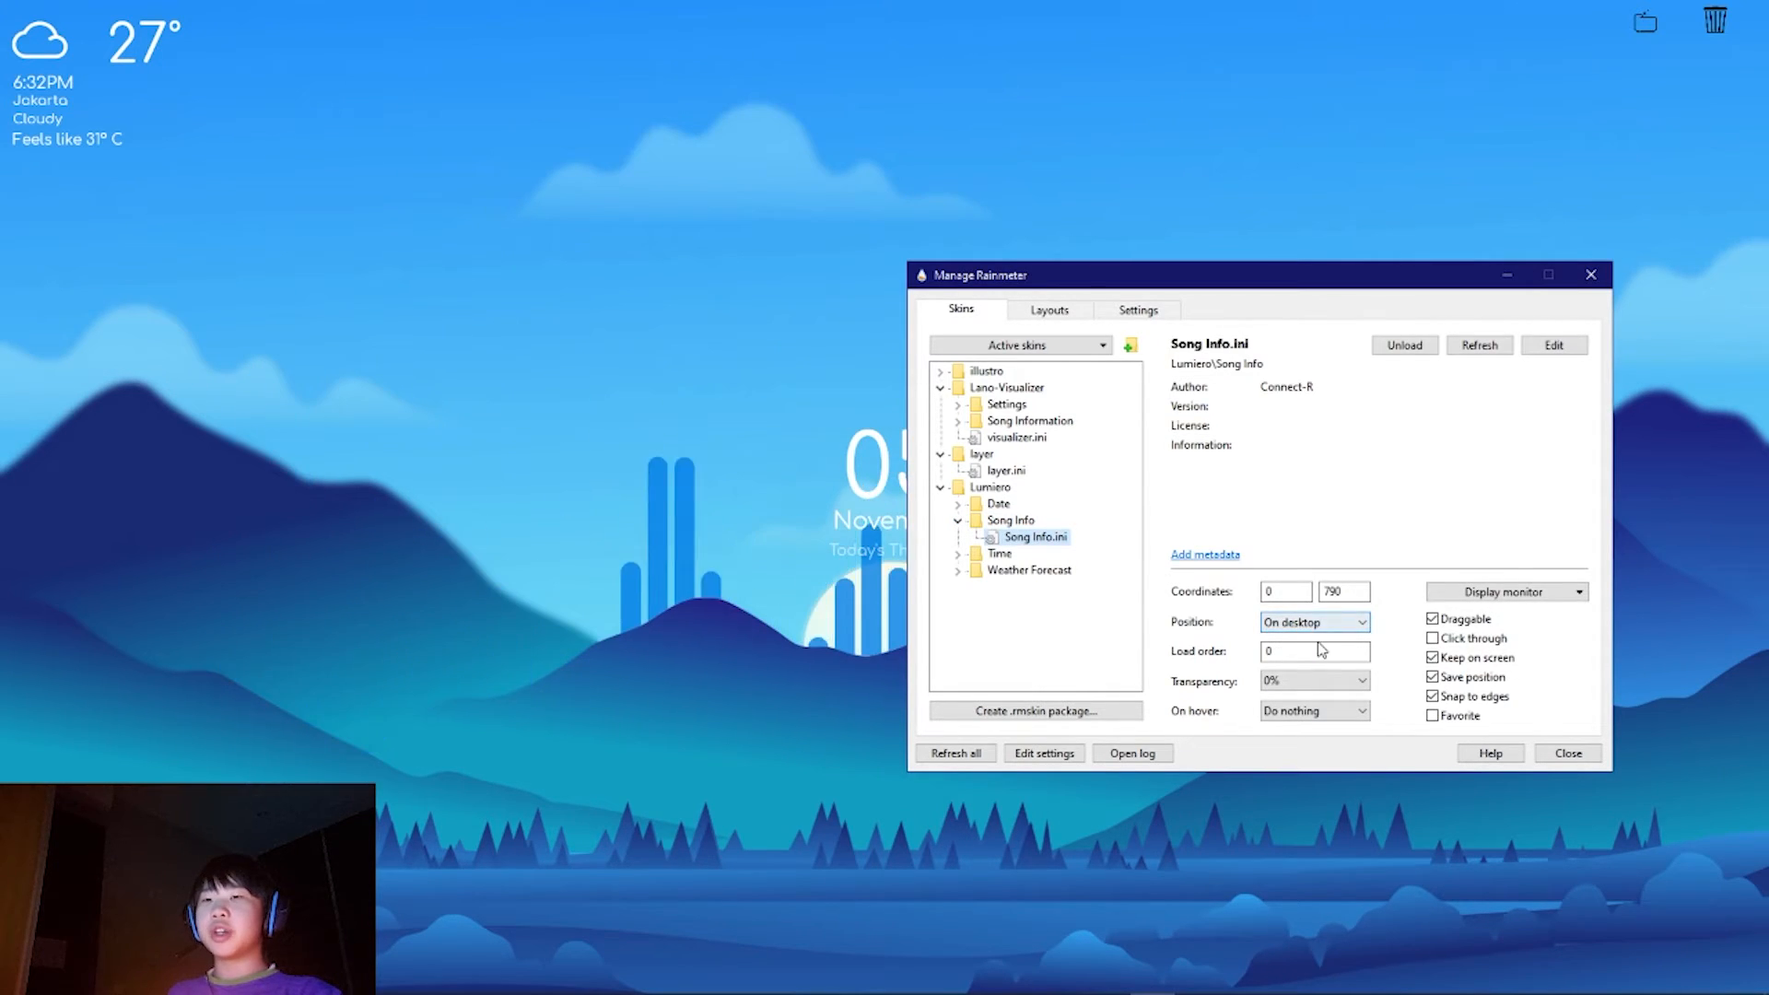
key(BackSpace)
text(2)
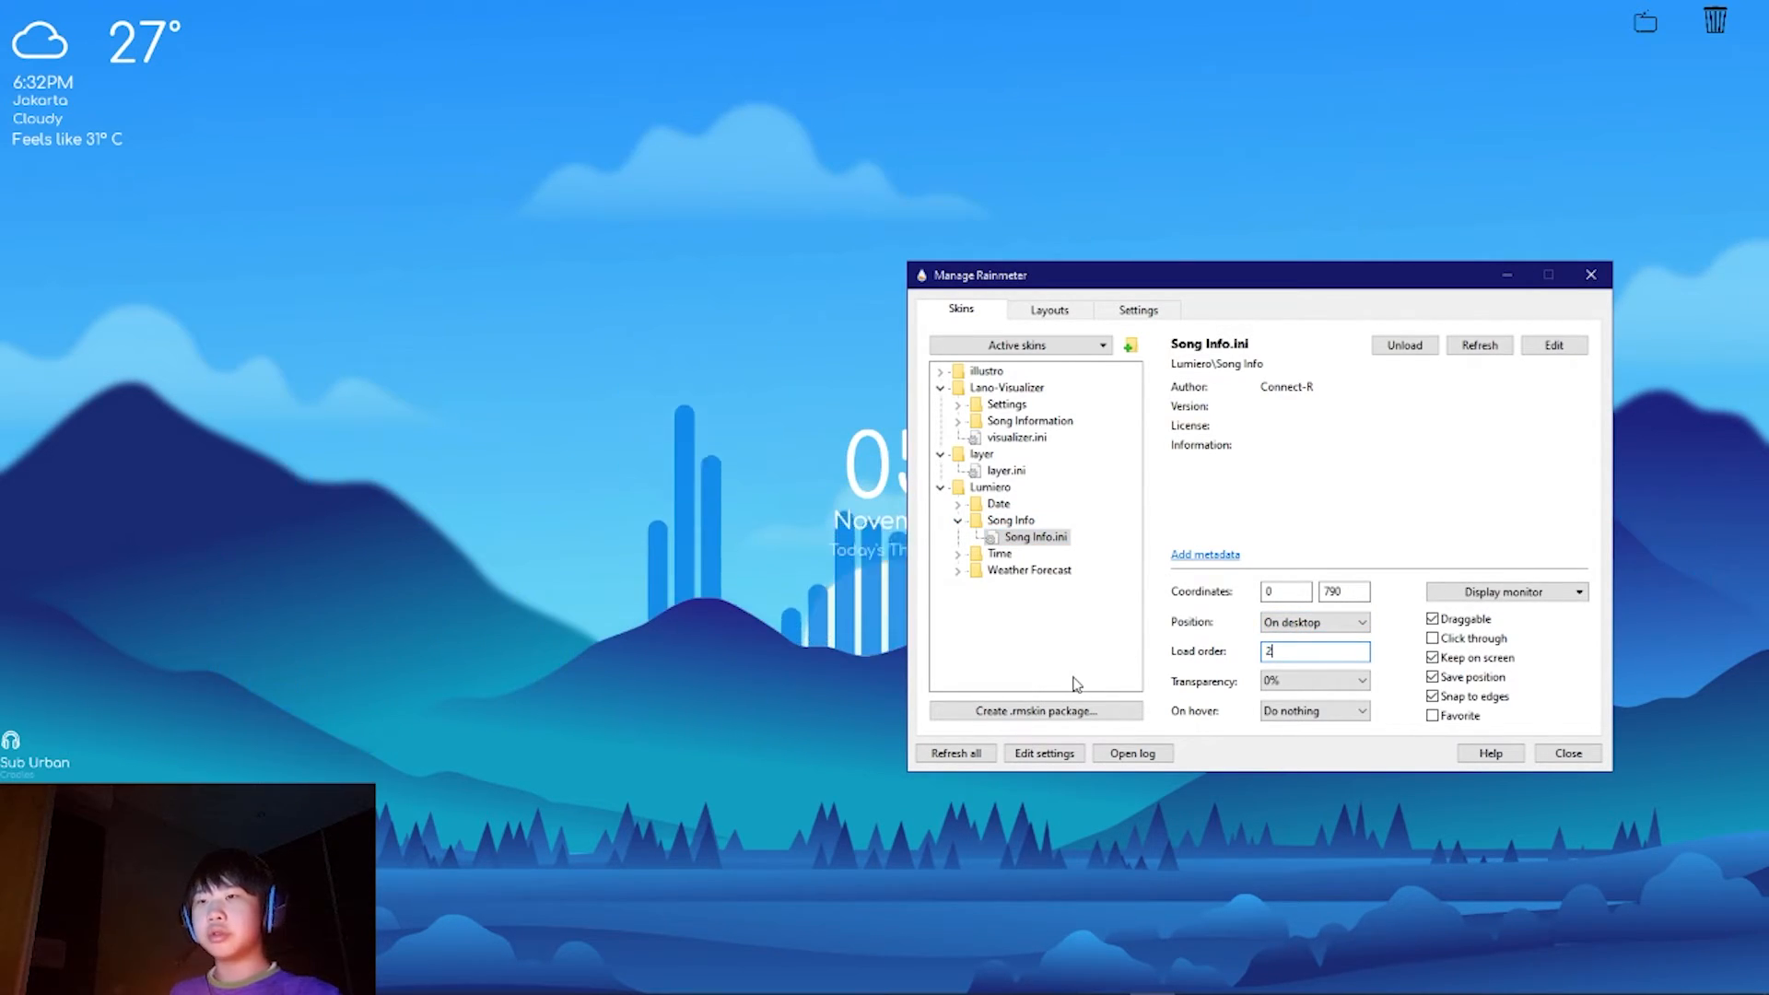
click(1003, 471)
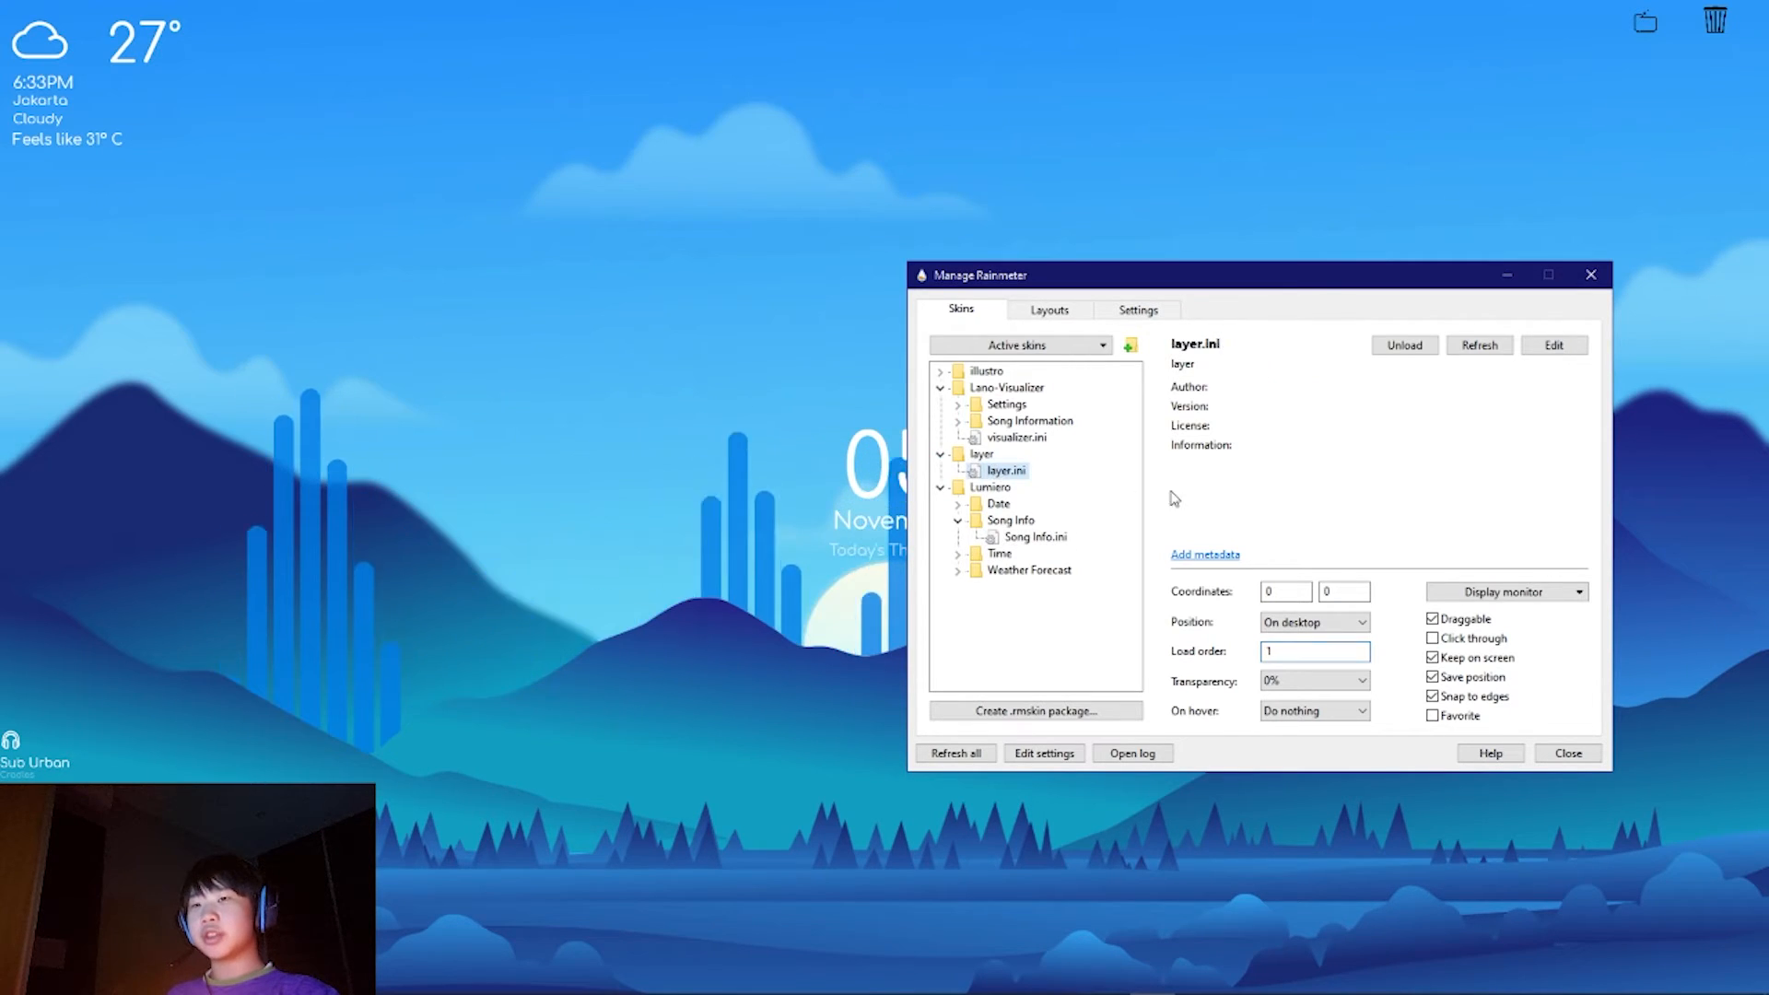
drag(1280, 652, 1188, 653)
click(1034, 538)
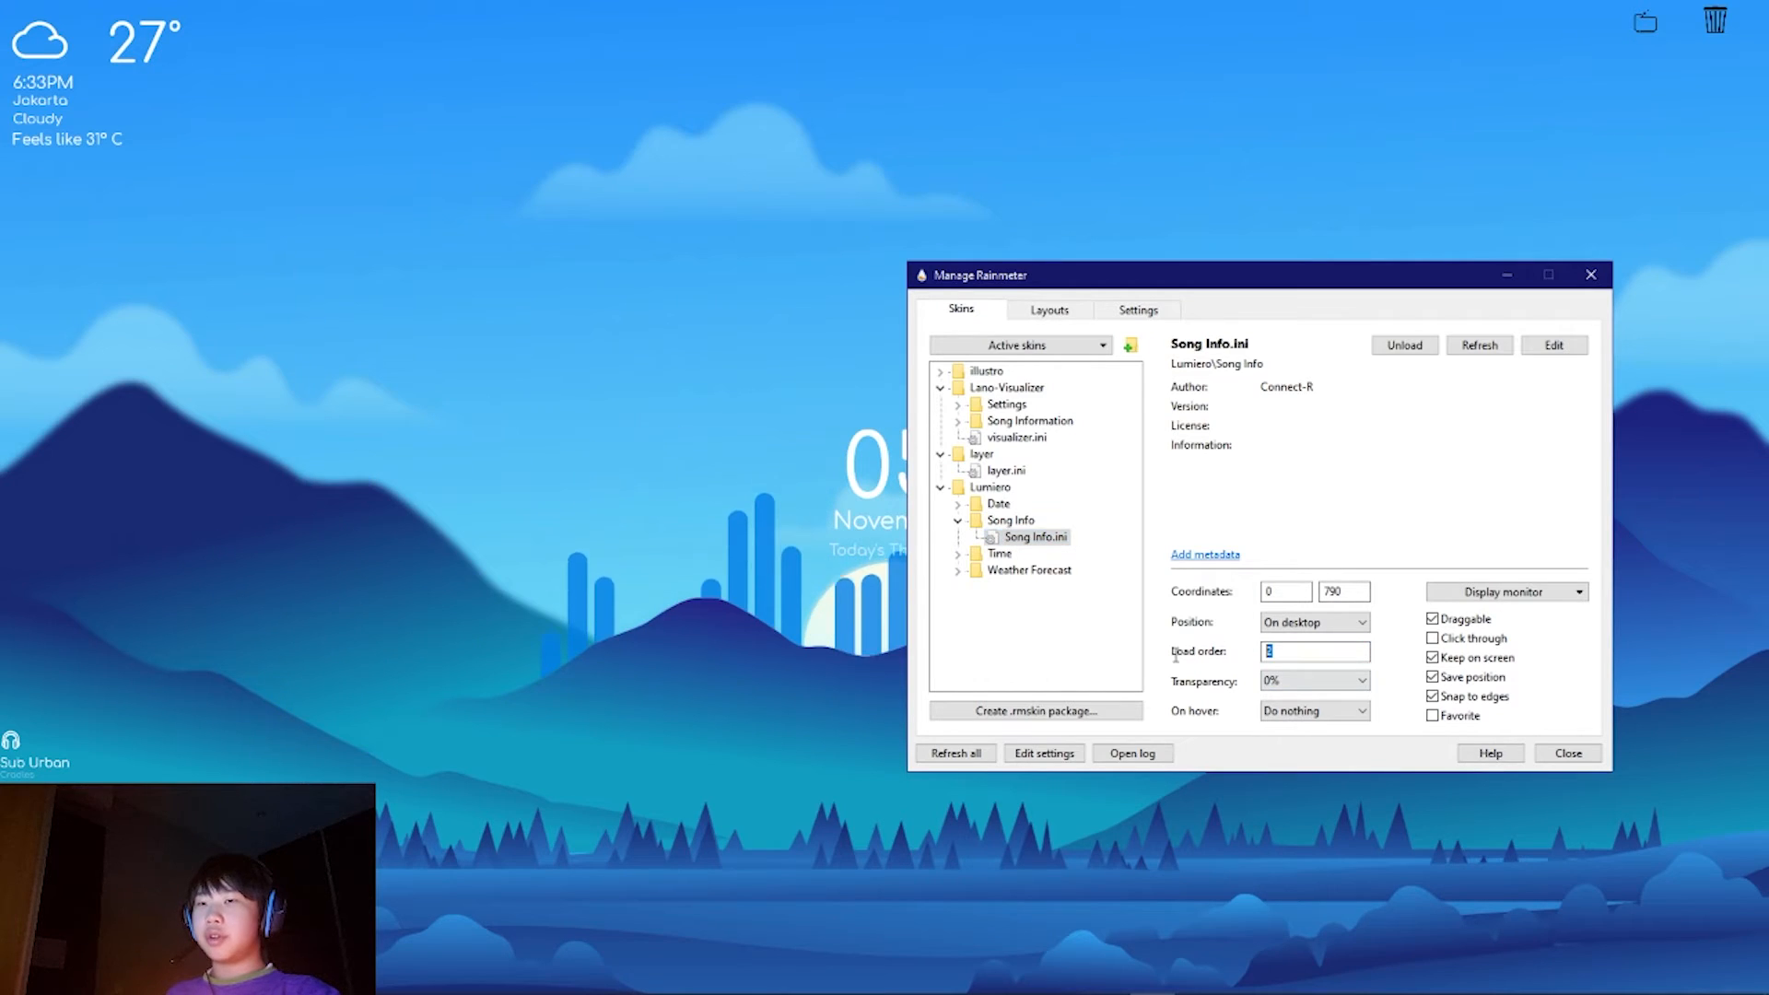
Step: Move the Song Info skin slightly inward to coordinates 10, 796 and close Manage Rainmeter
click(10, 758)
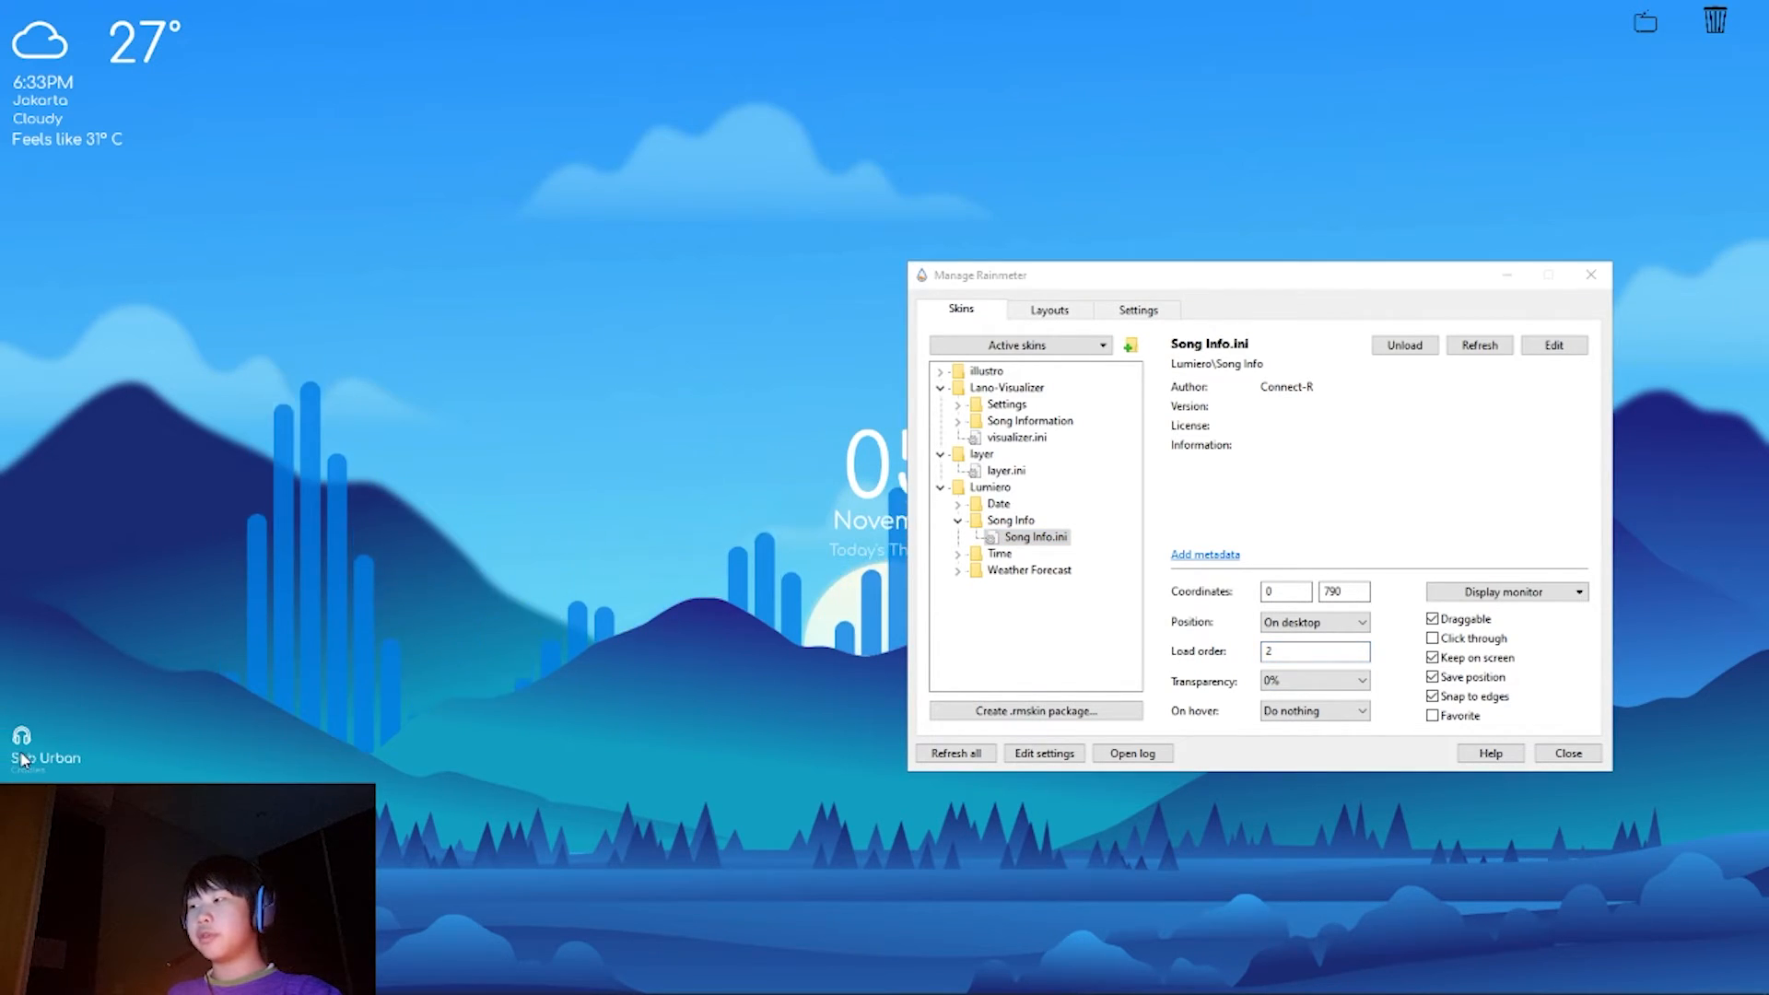
drag(11, 763, 28, 768)
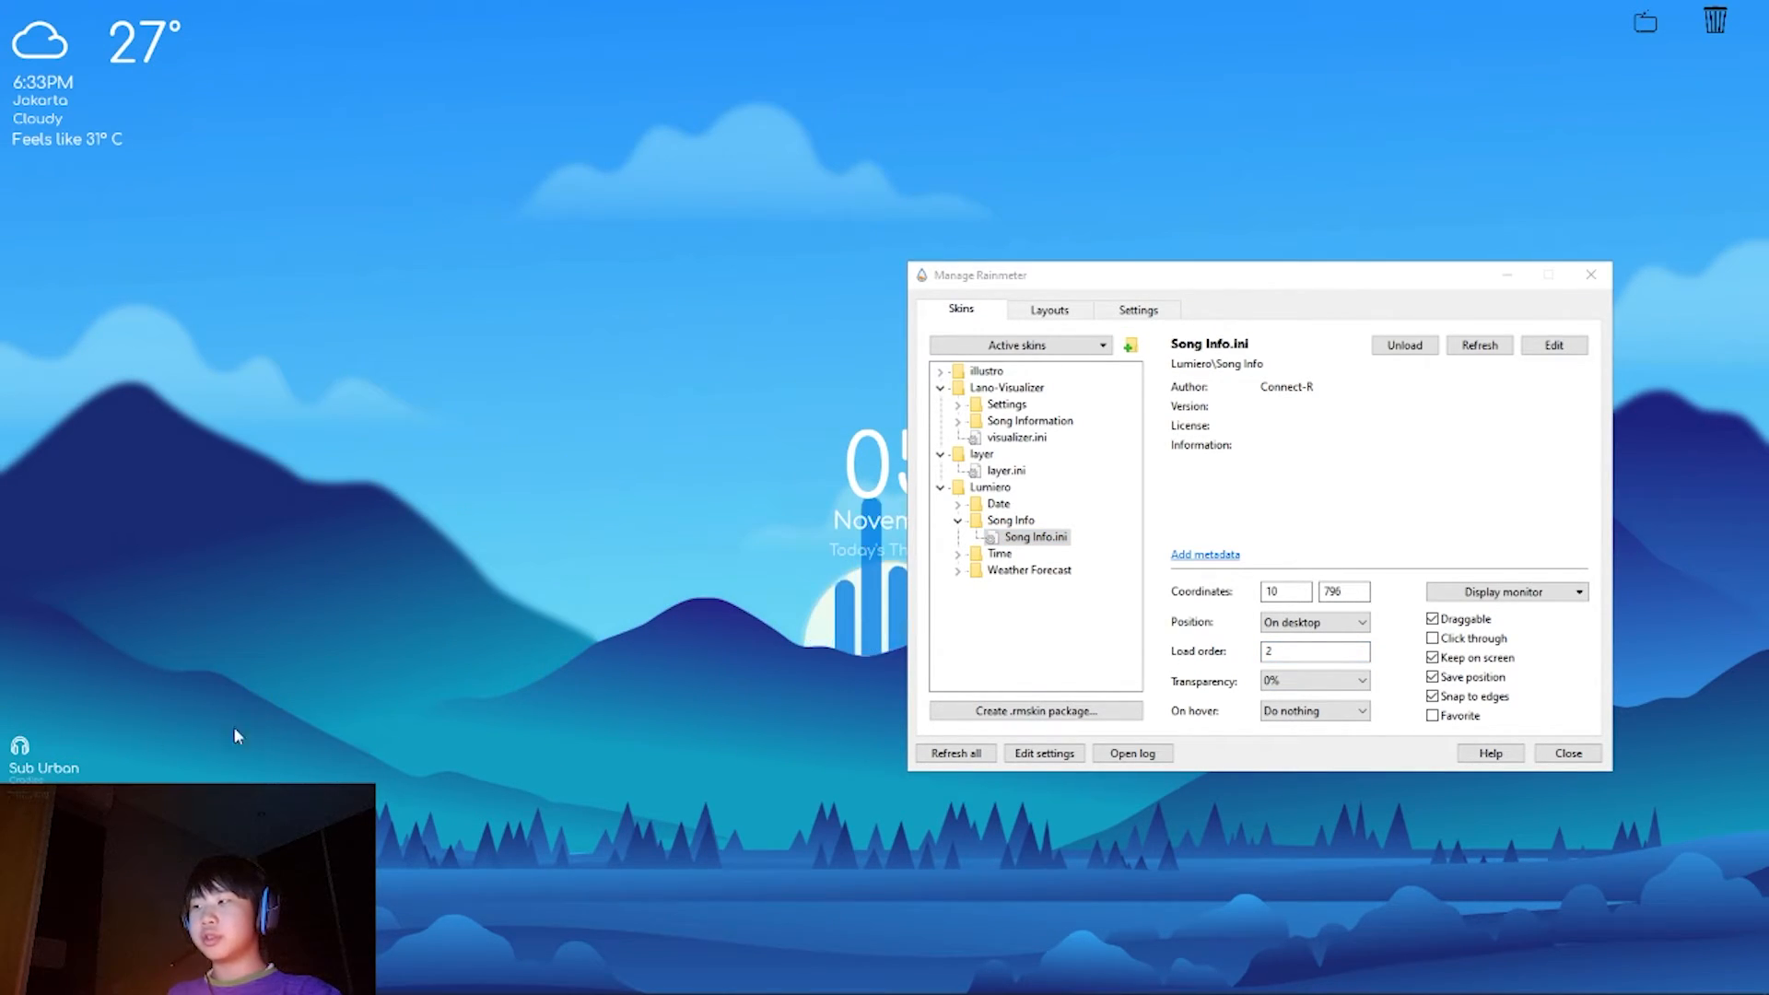
click(1560, 753)
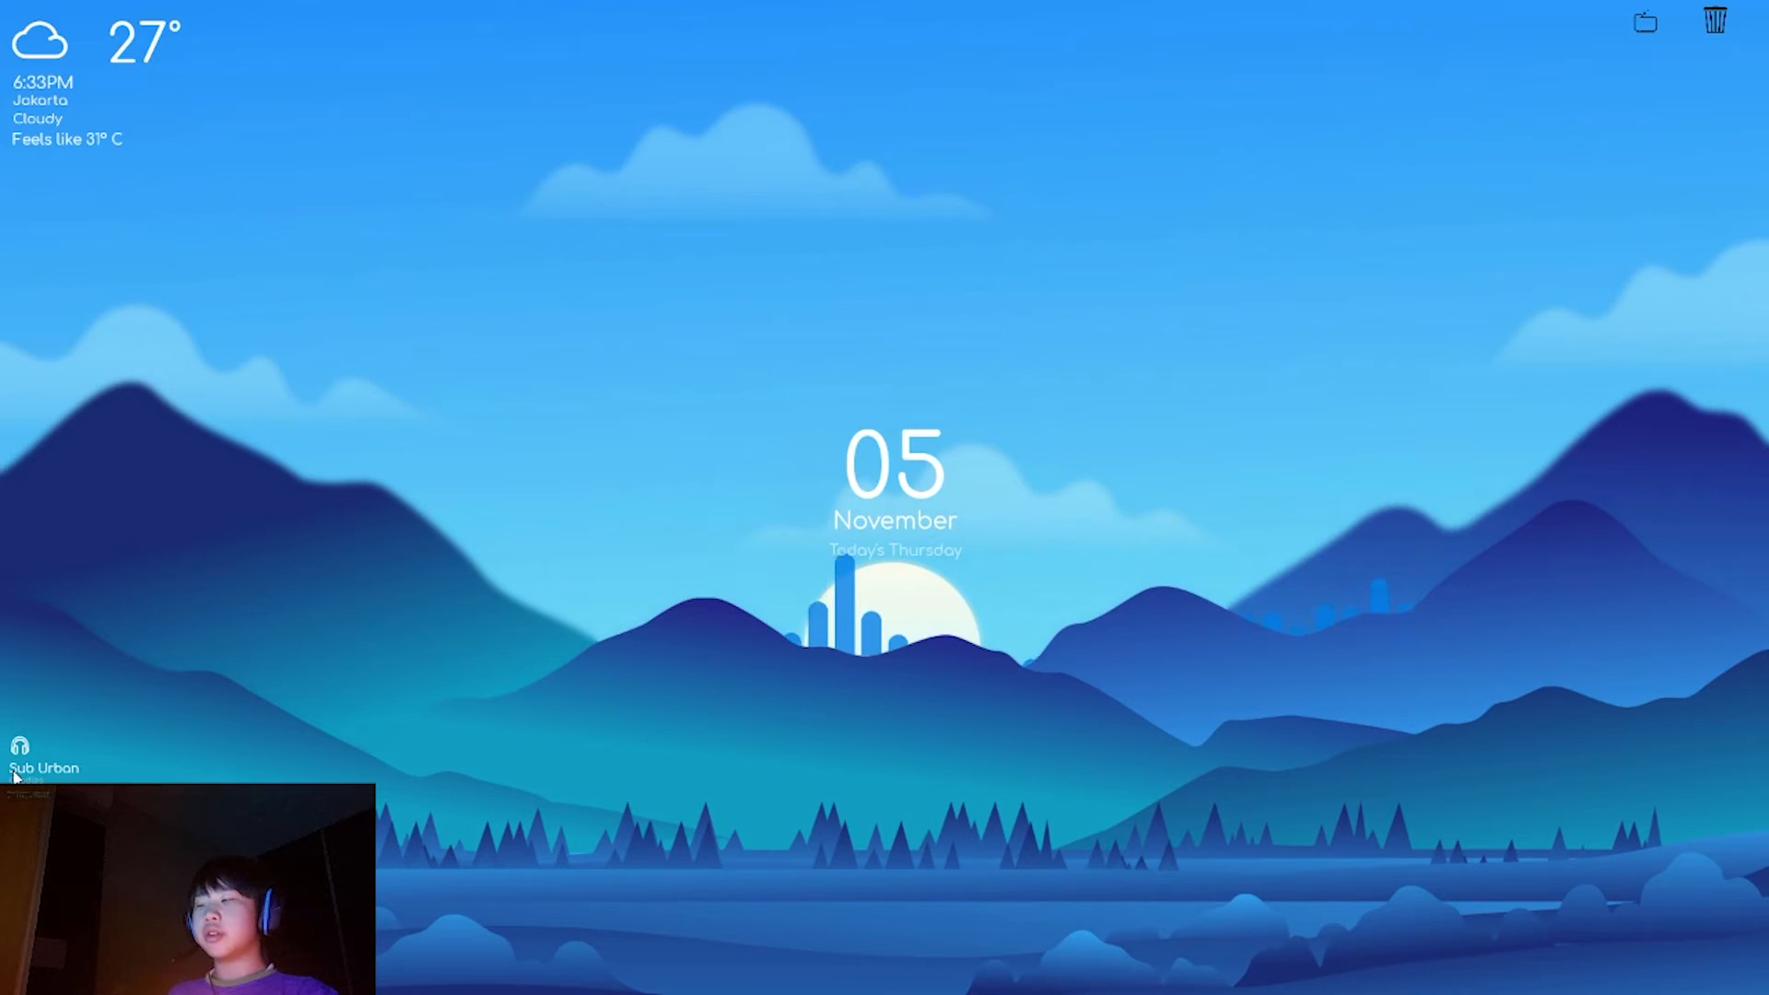
Step: Turn off Draggable for the Lumiero Song Info skin and check the same setting on the Weather Forecast skin
right_click(183, 776)
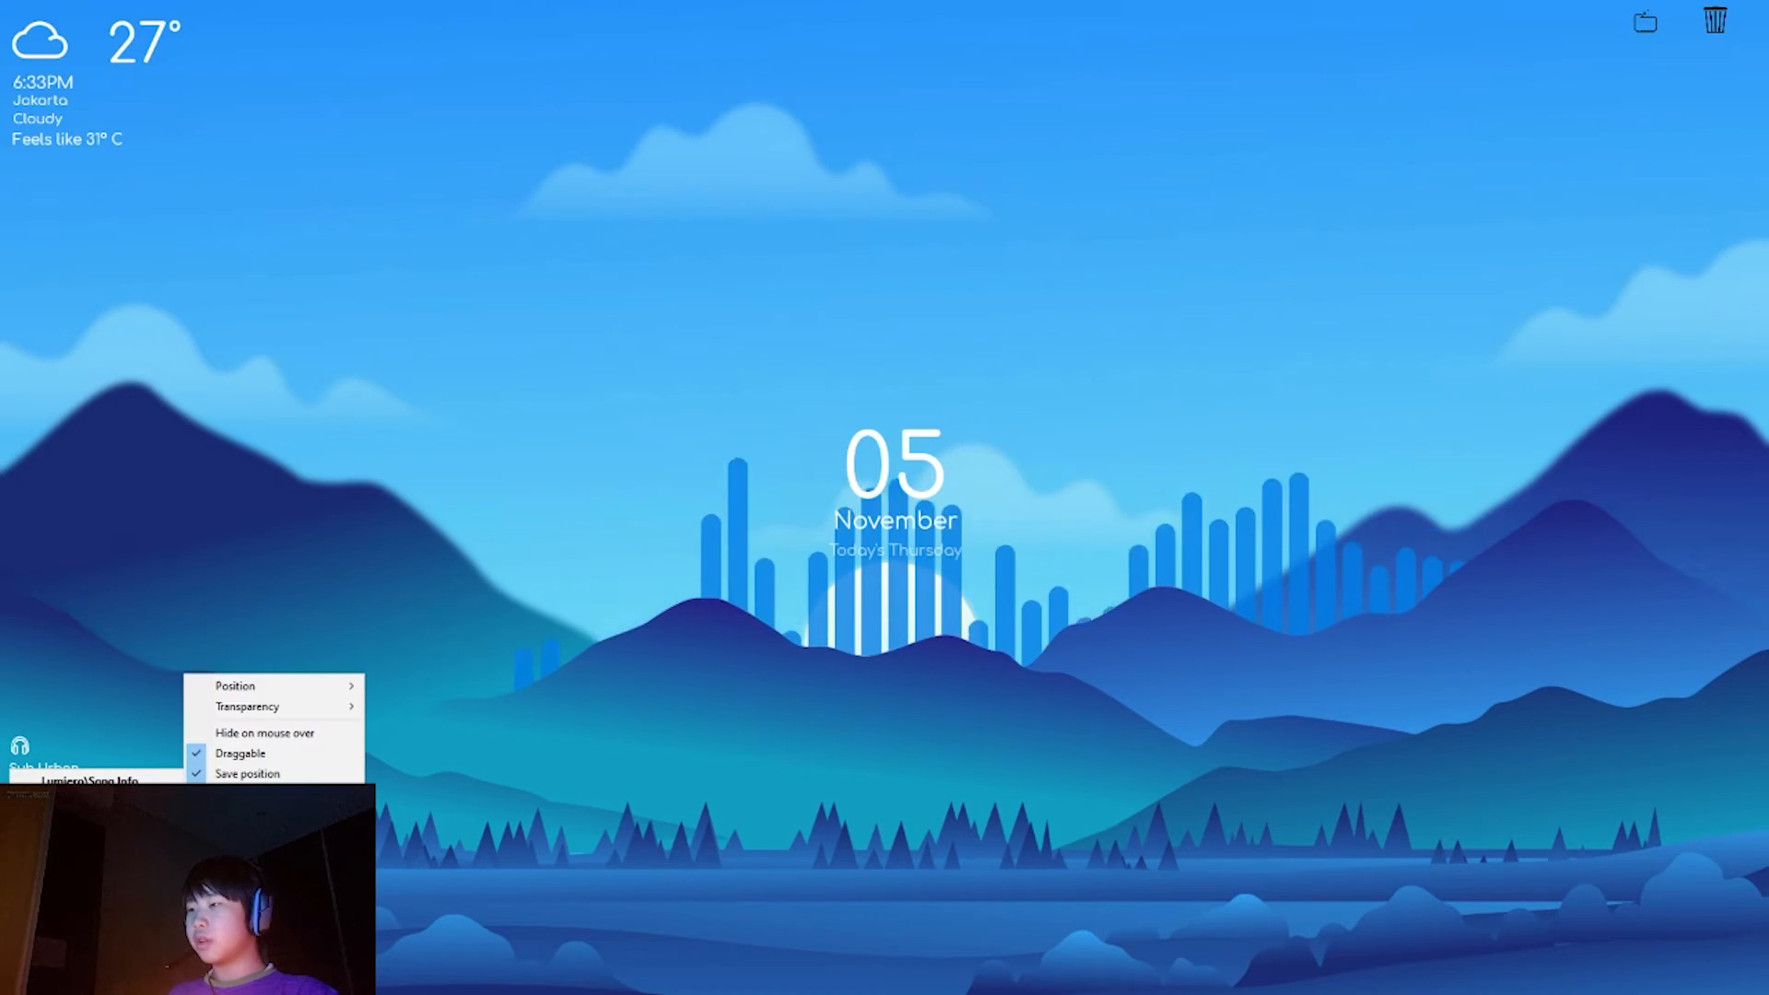
click(279, 761)
right_click(73, 124)
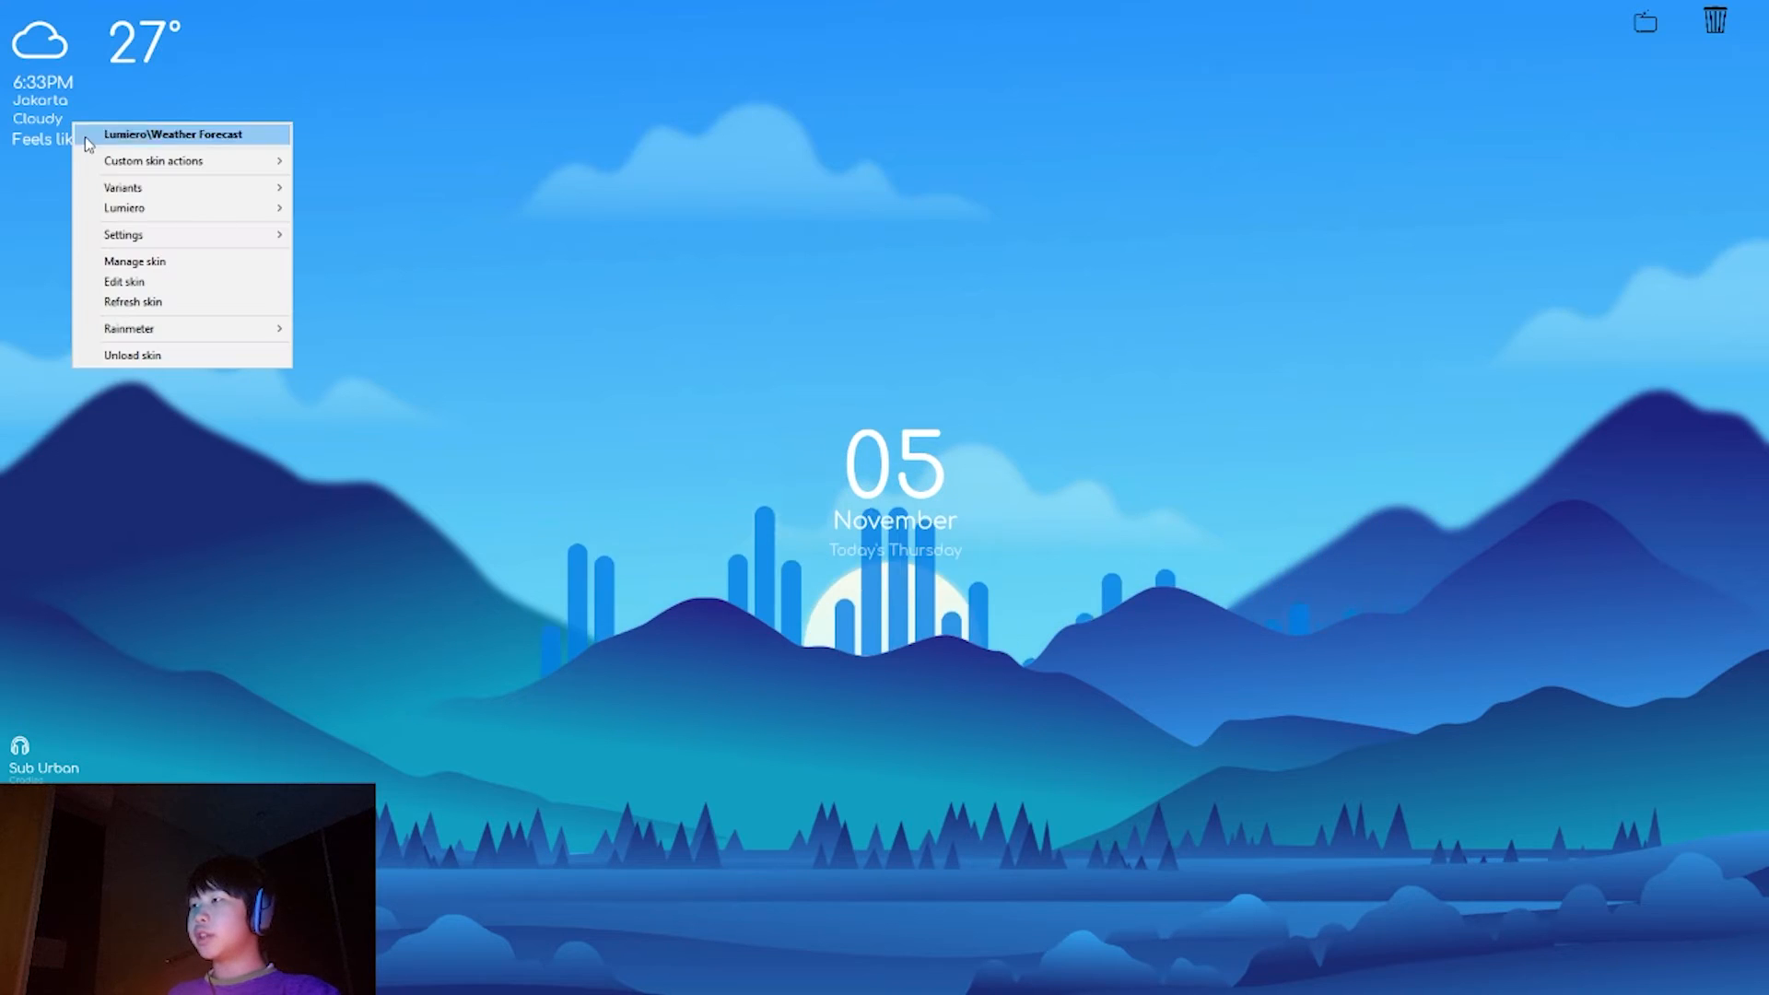
mouse_move(184, 235)
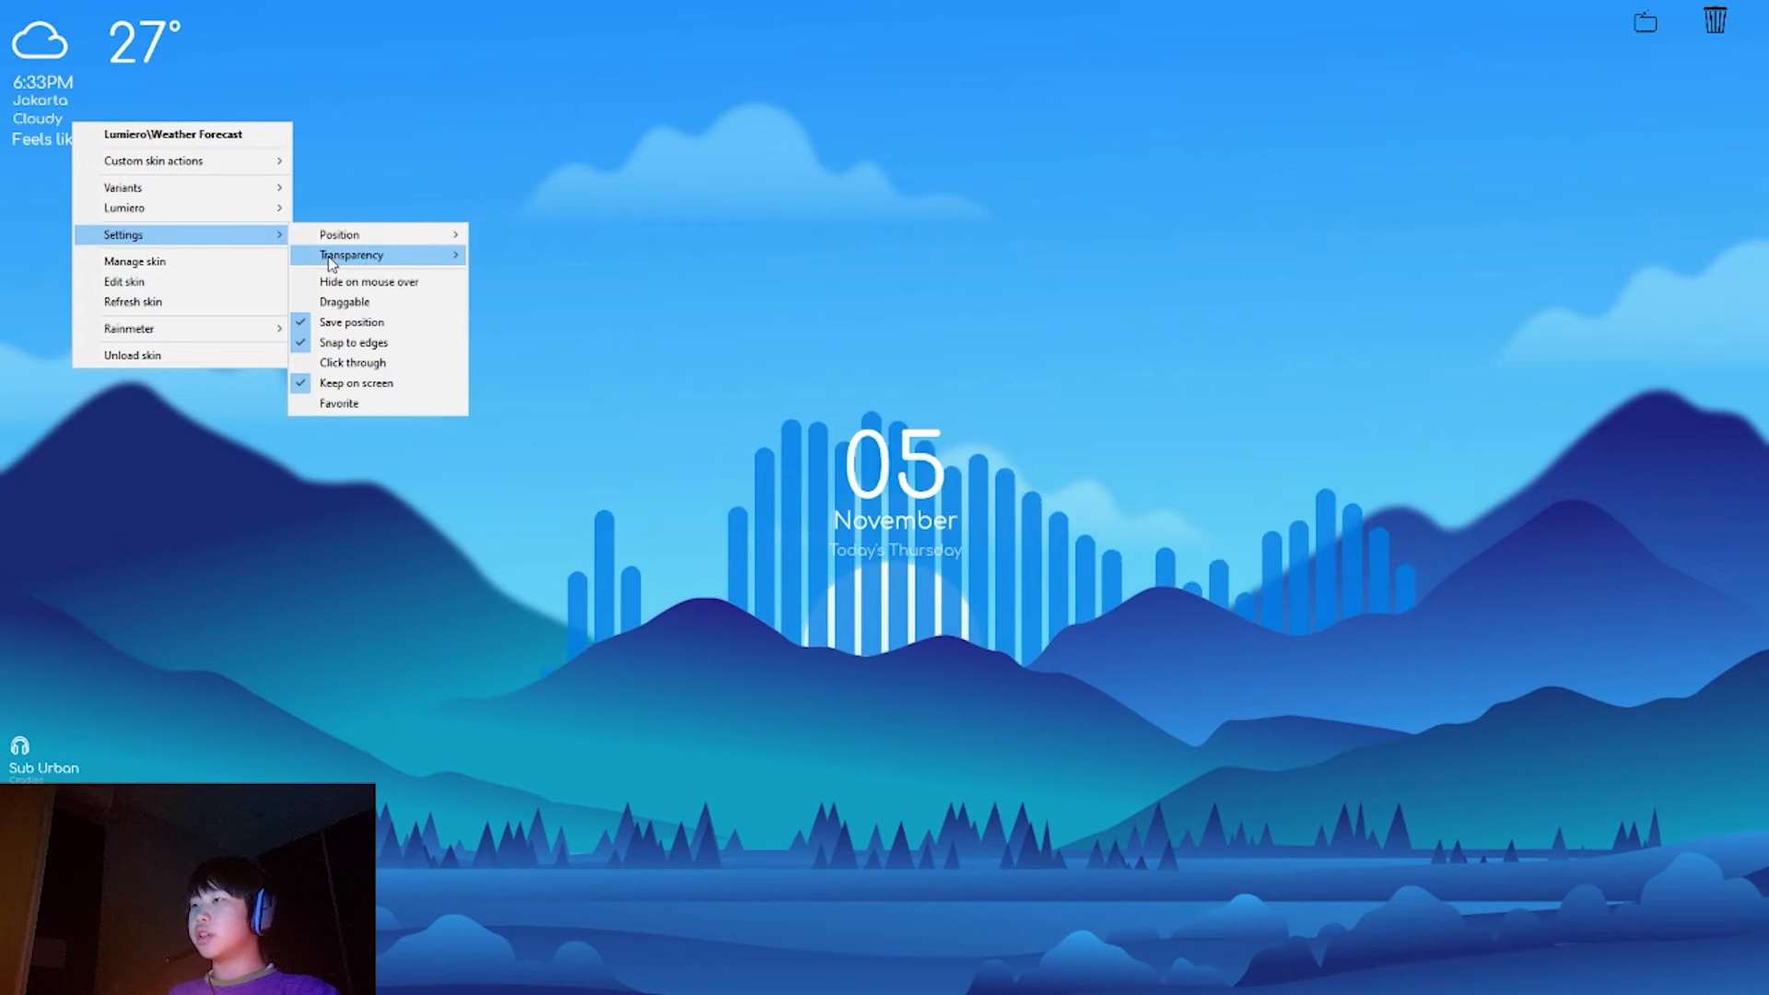
right_click(52, 73)
right_click(31, 83)
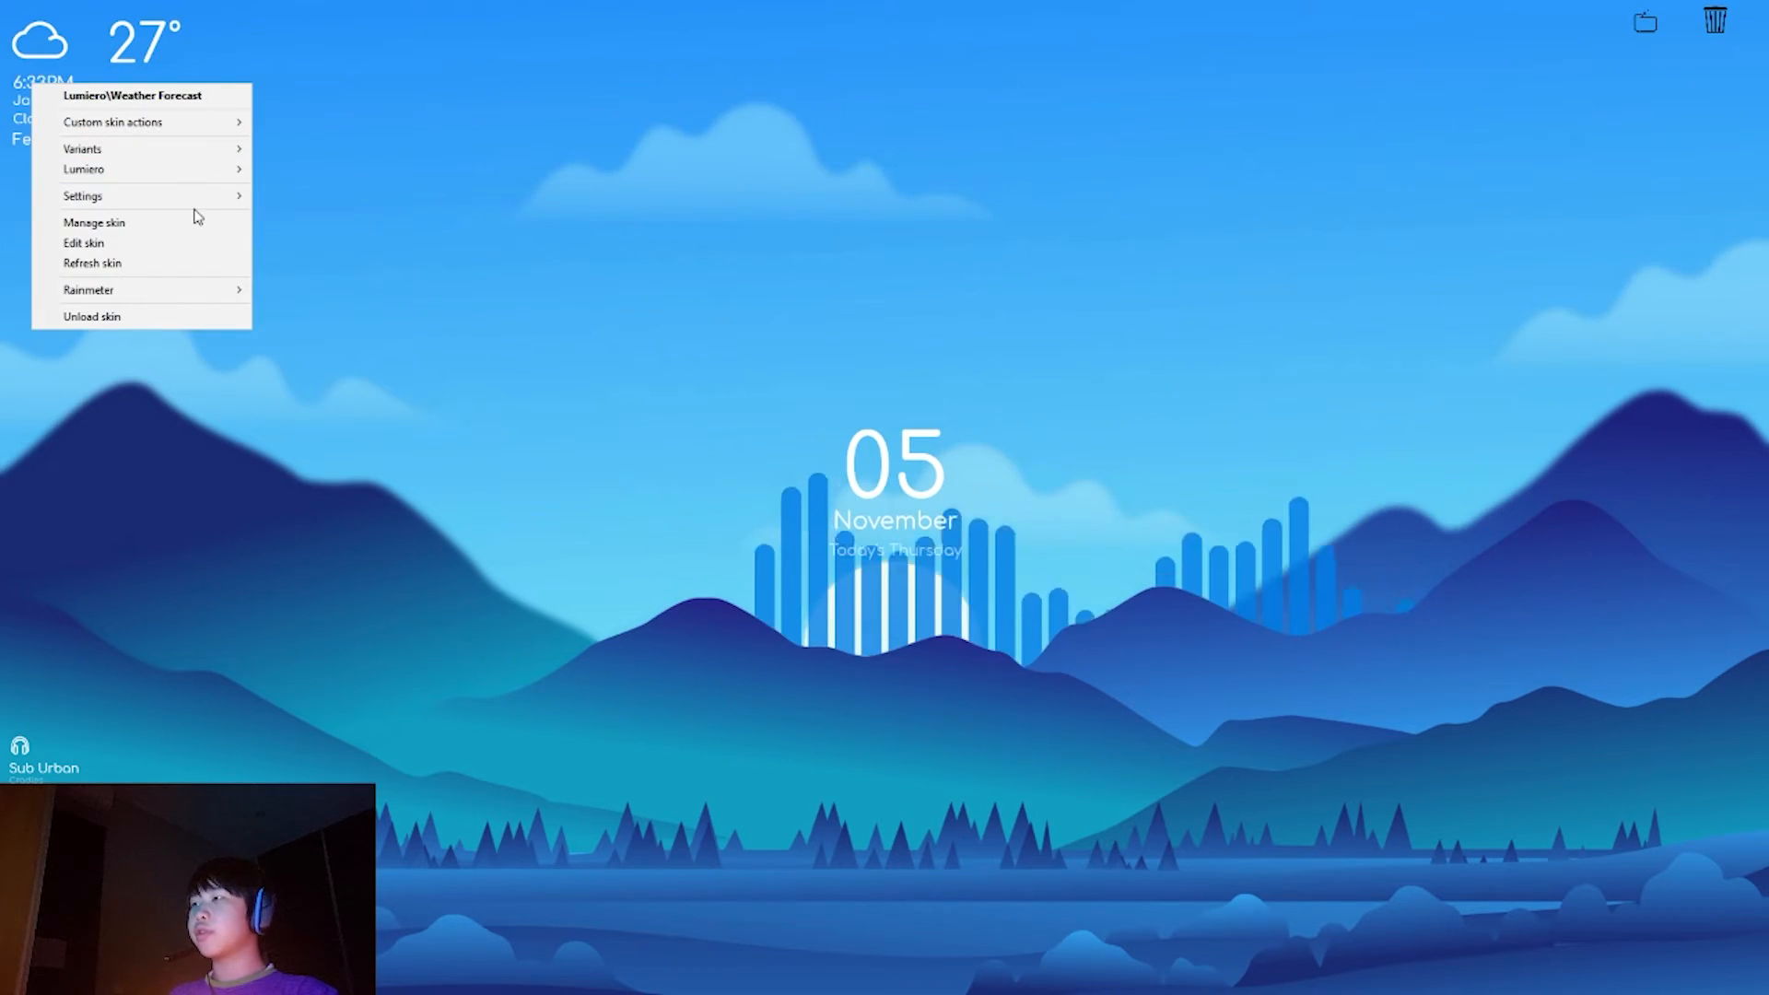
click(444, 274)
Step: Turn off Draggable for the Lano-Visualizer and layer.ini skins, and close Manage Rainmeter
right_click(879, 497)
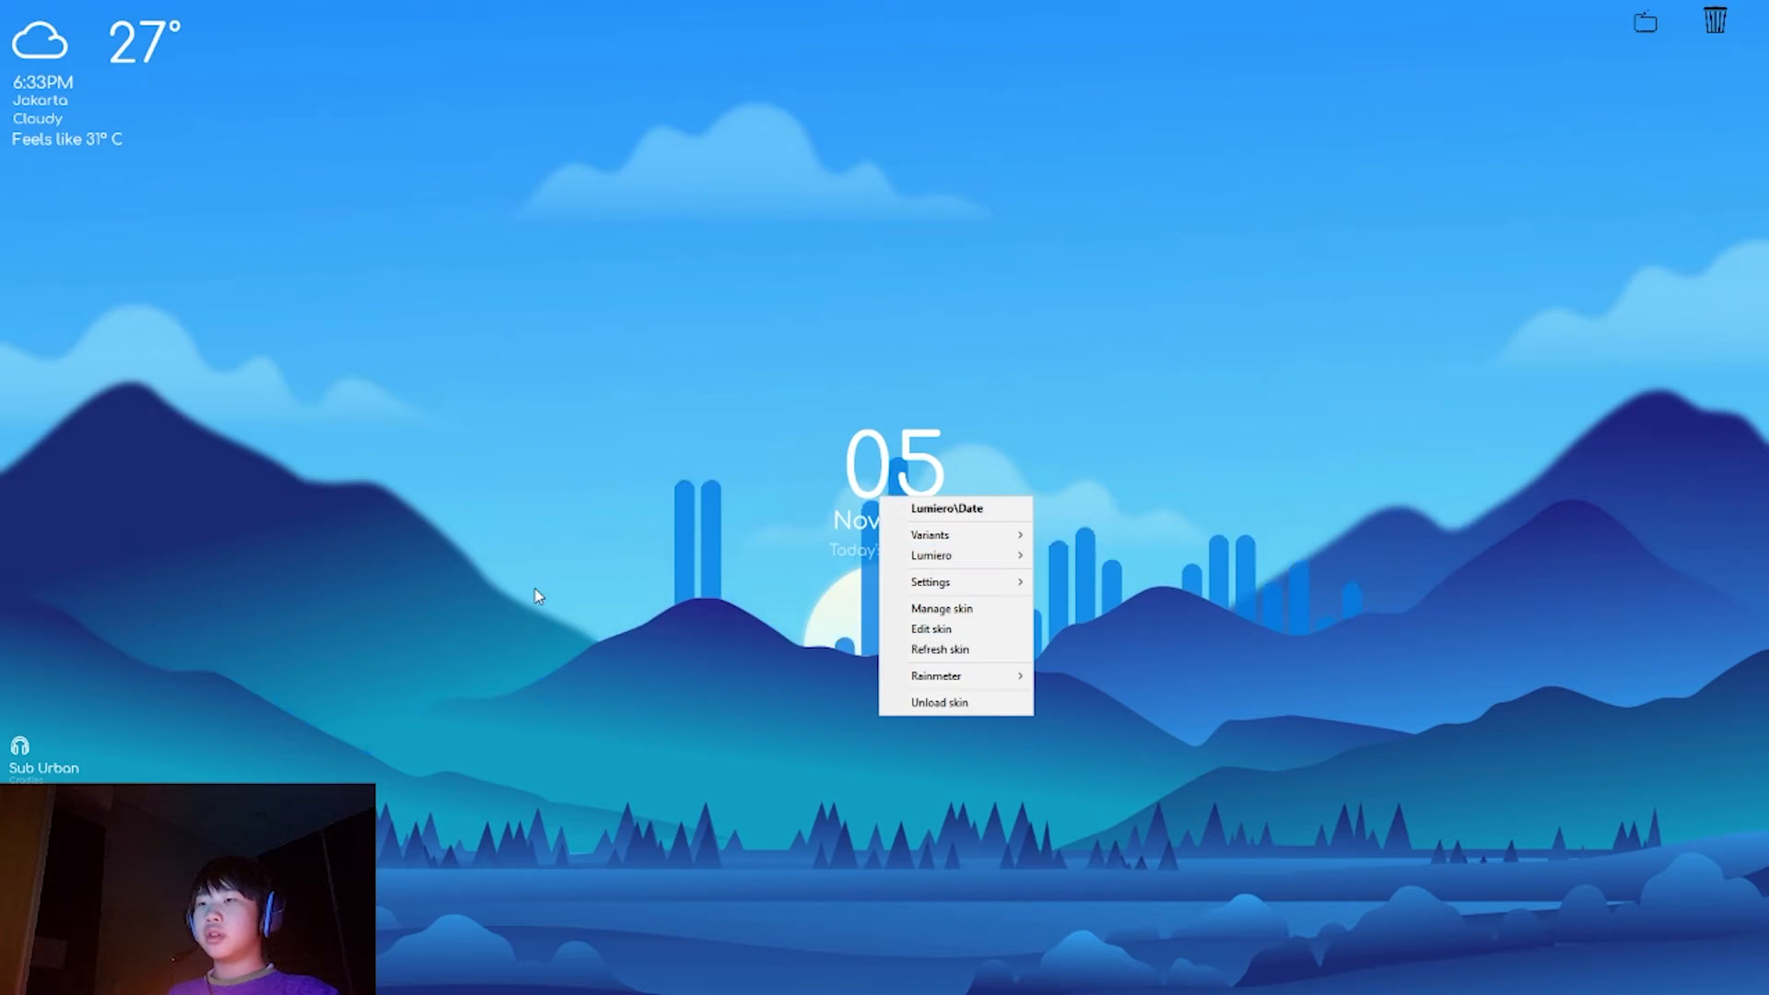
right_click(534, 588)
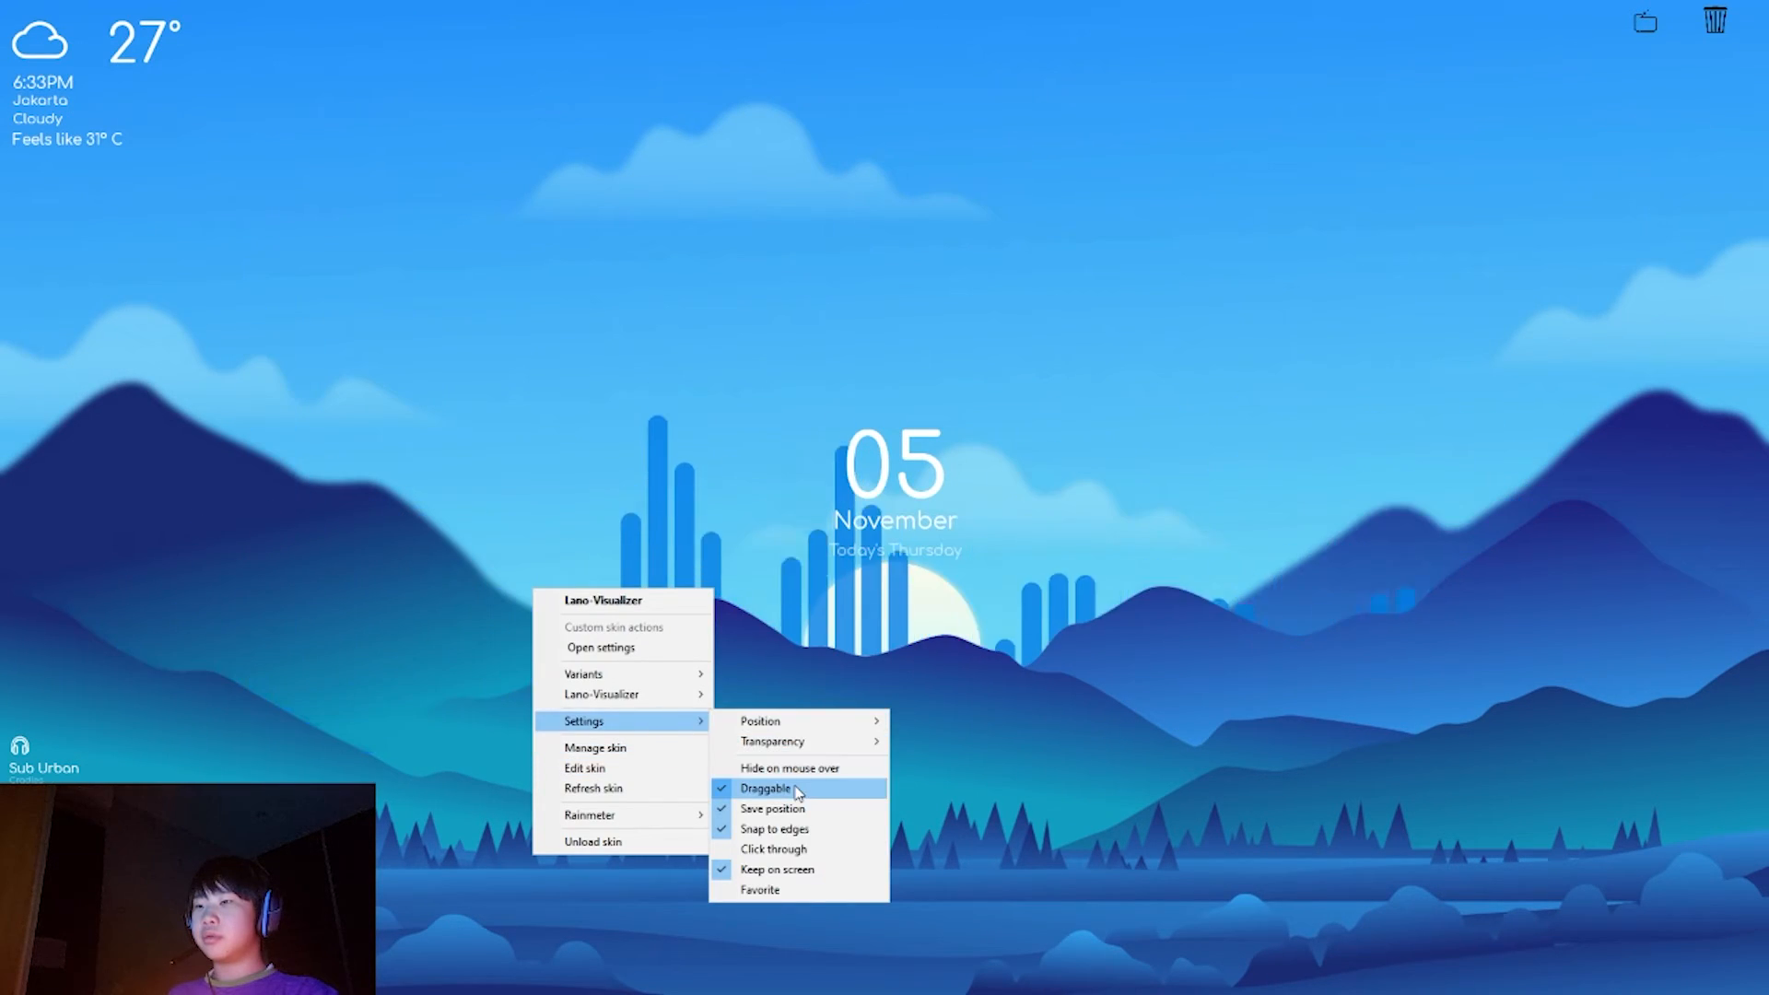
right_click(915, 565)
click(1006, 676)
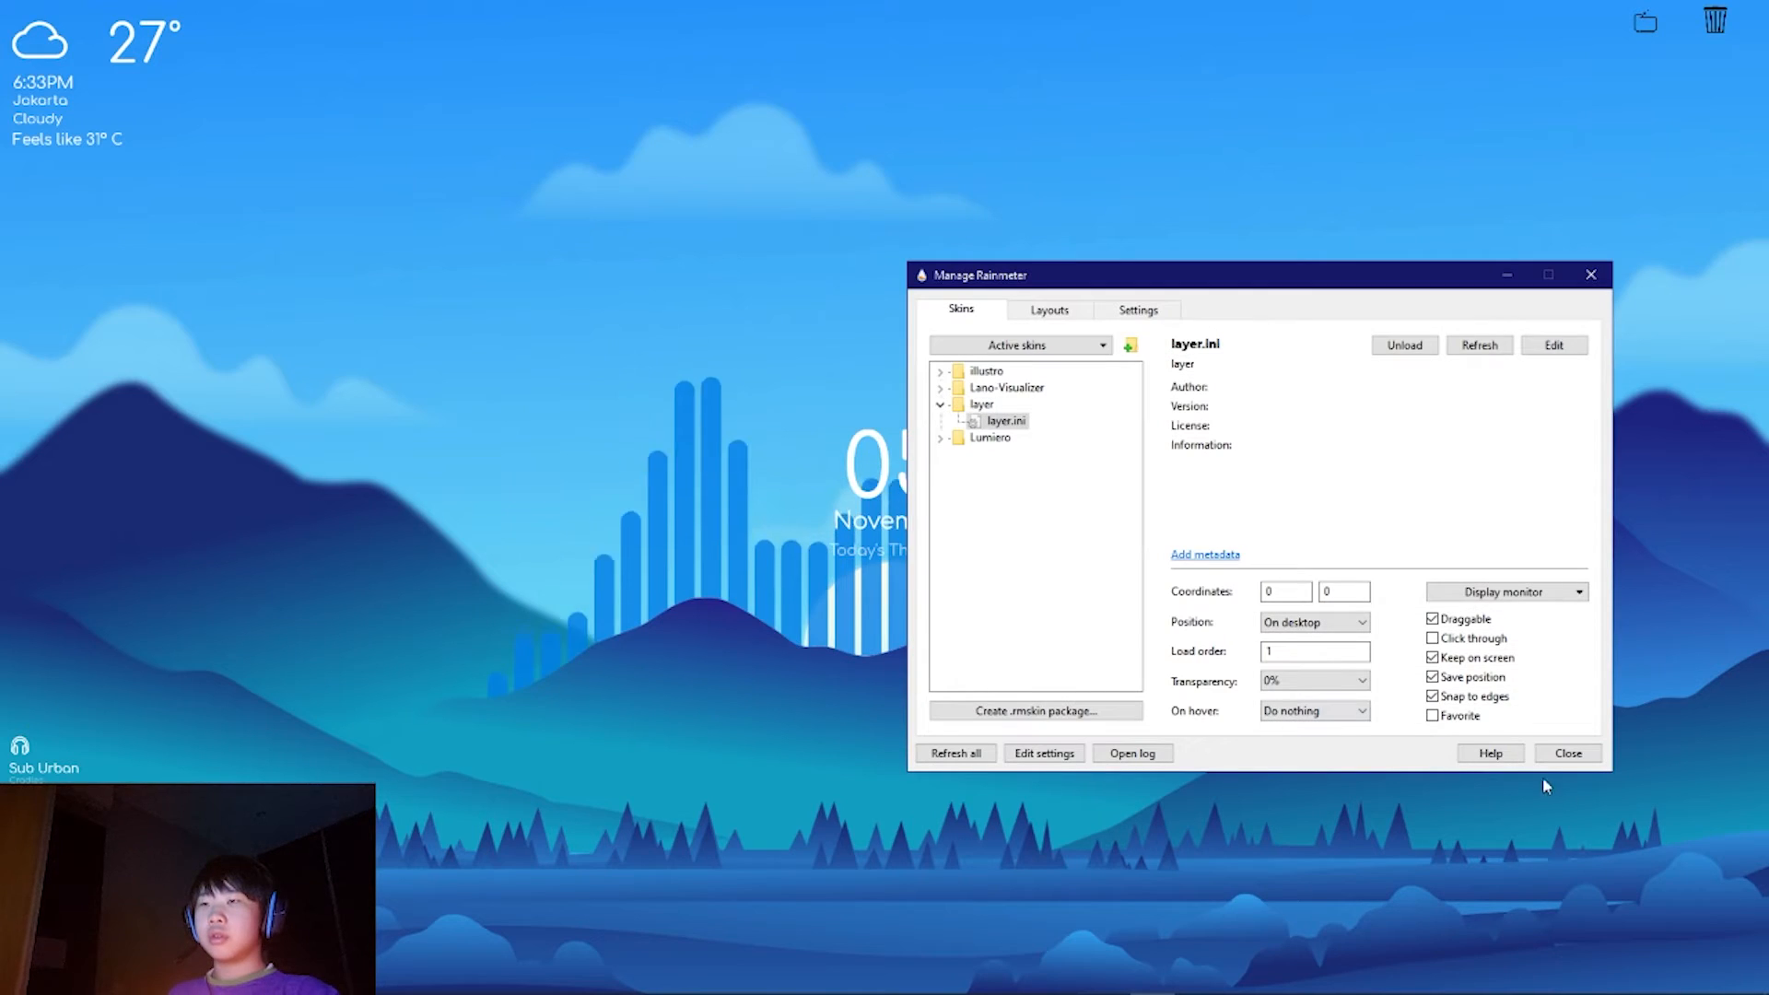
click(1432, 618)
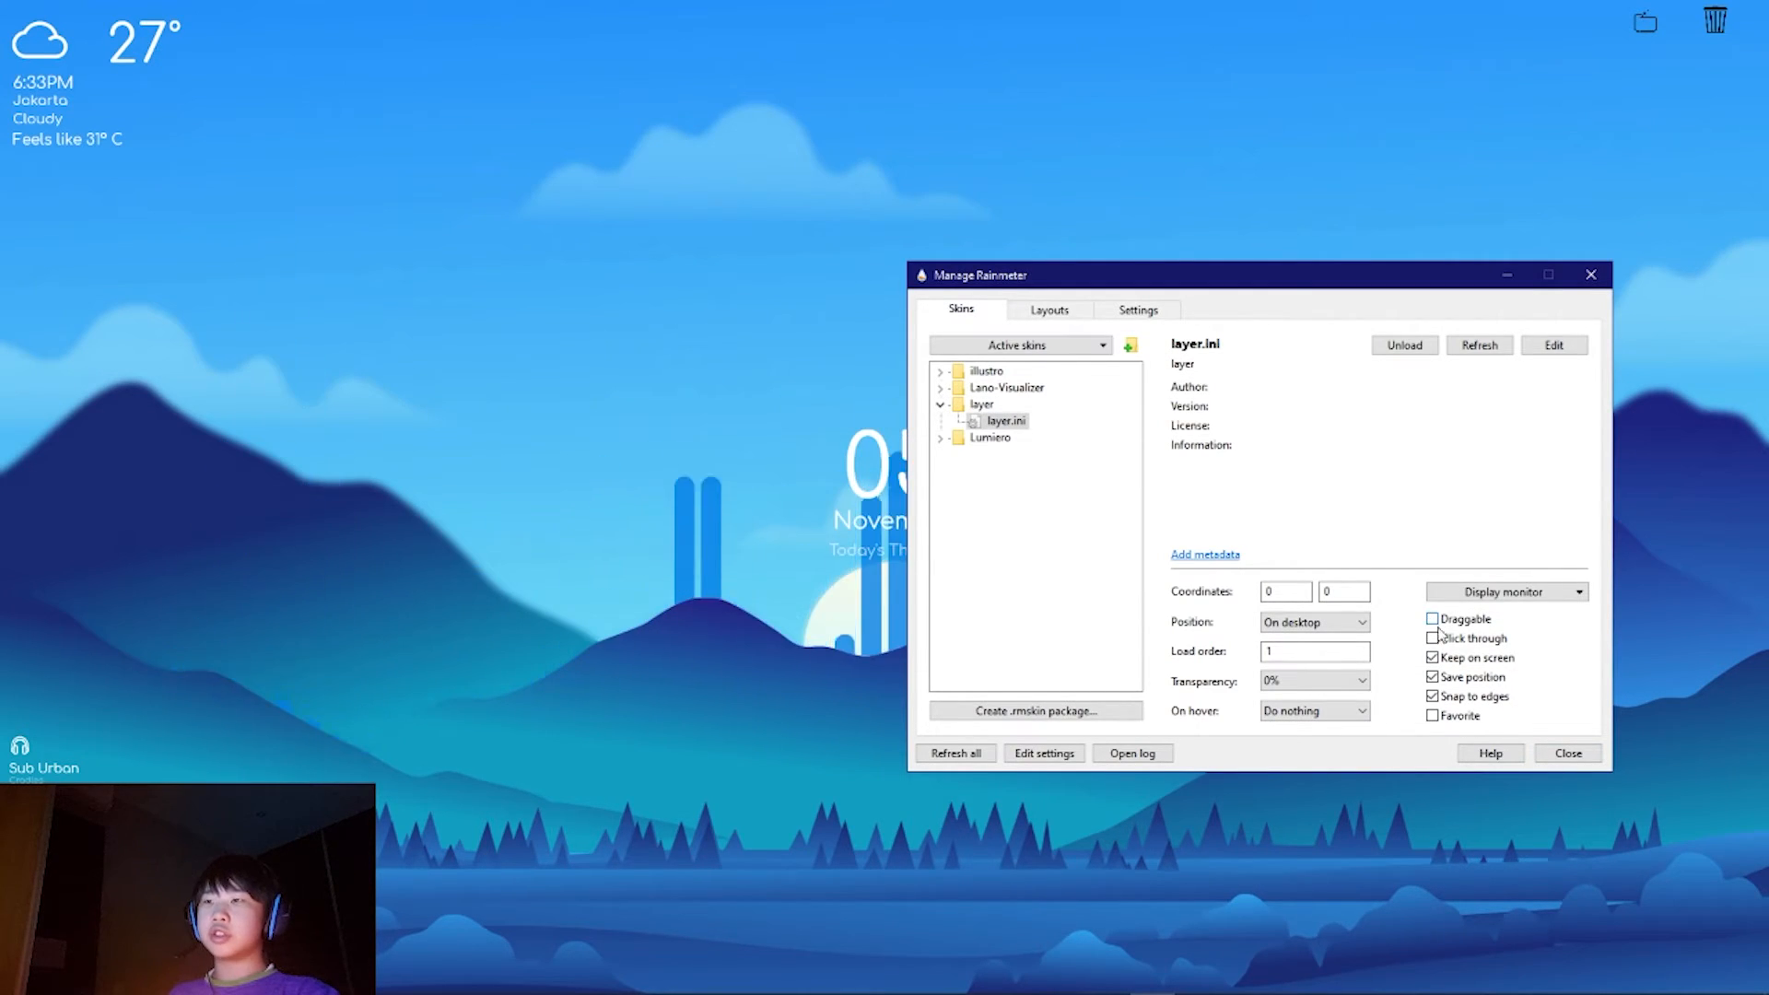
click(1568, 753)
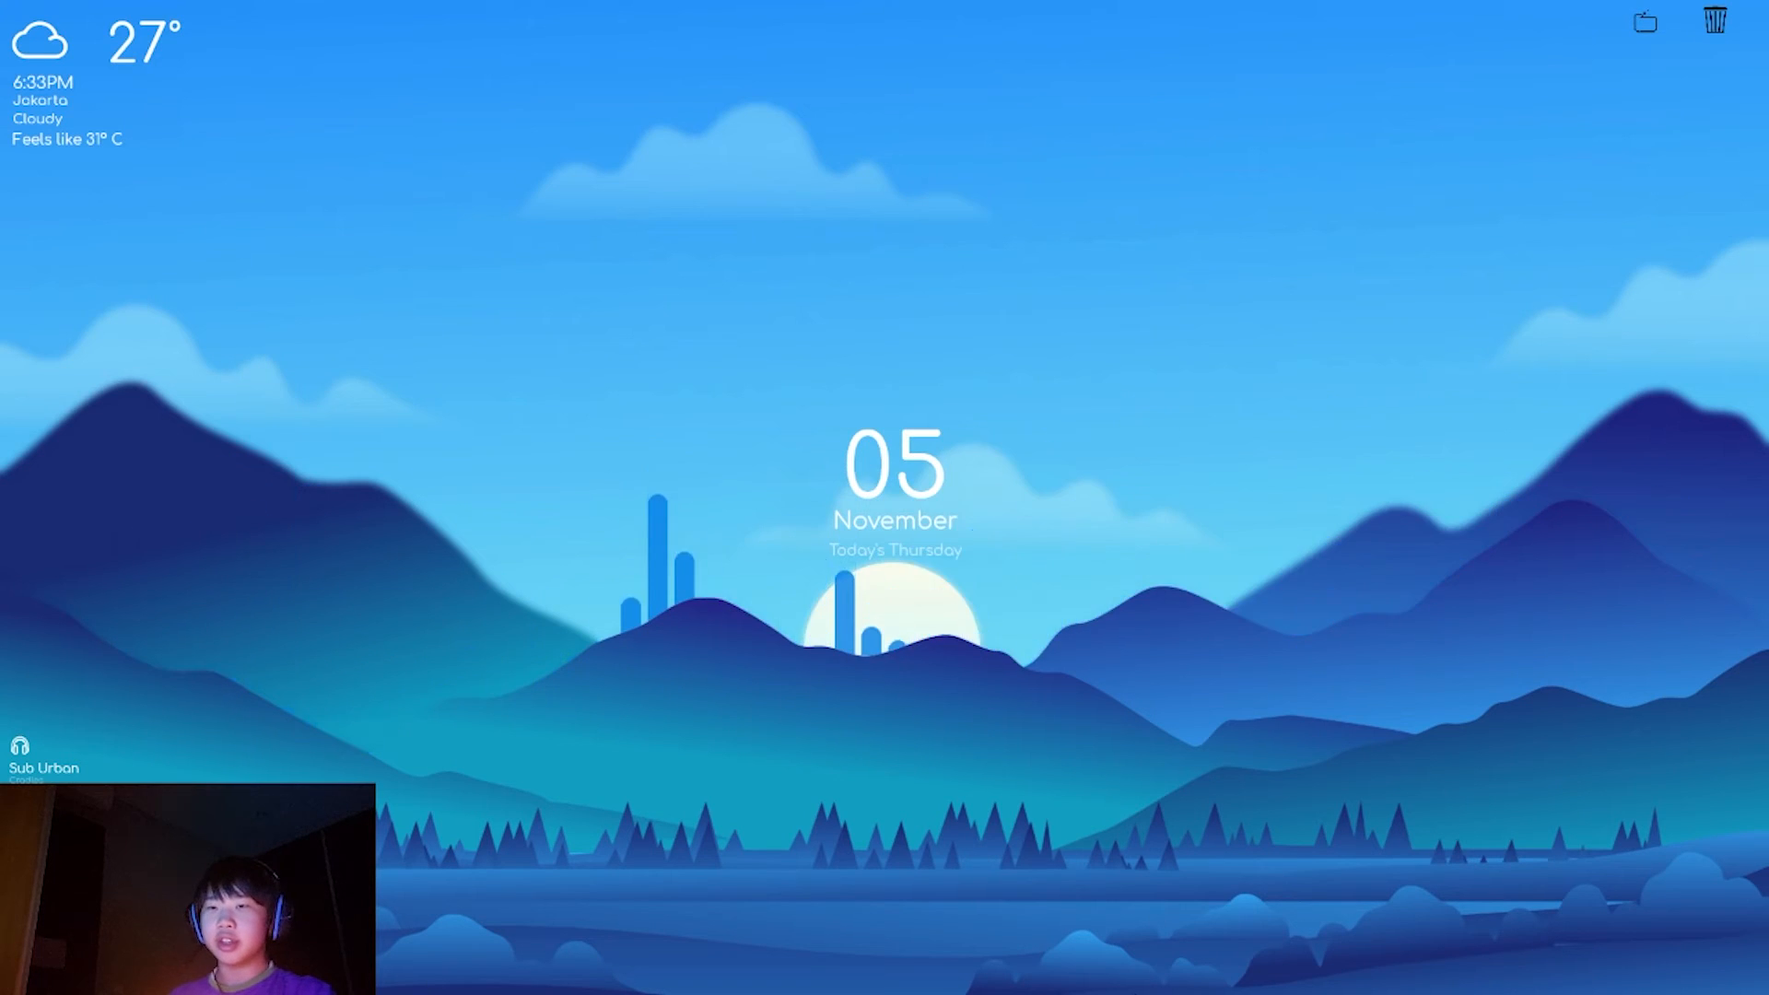
key(super)
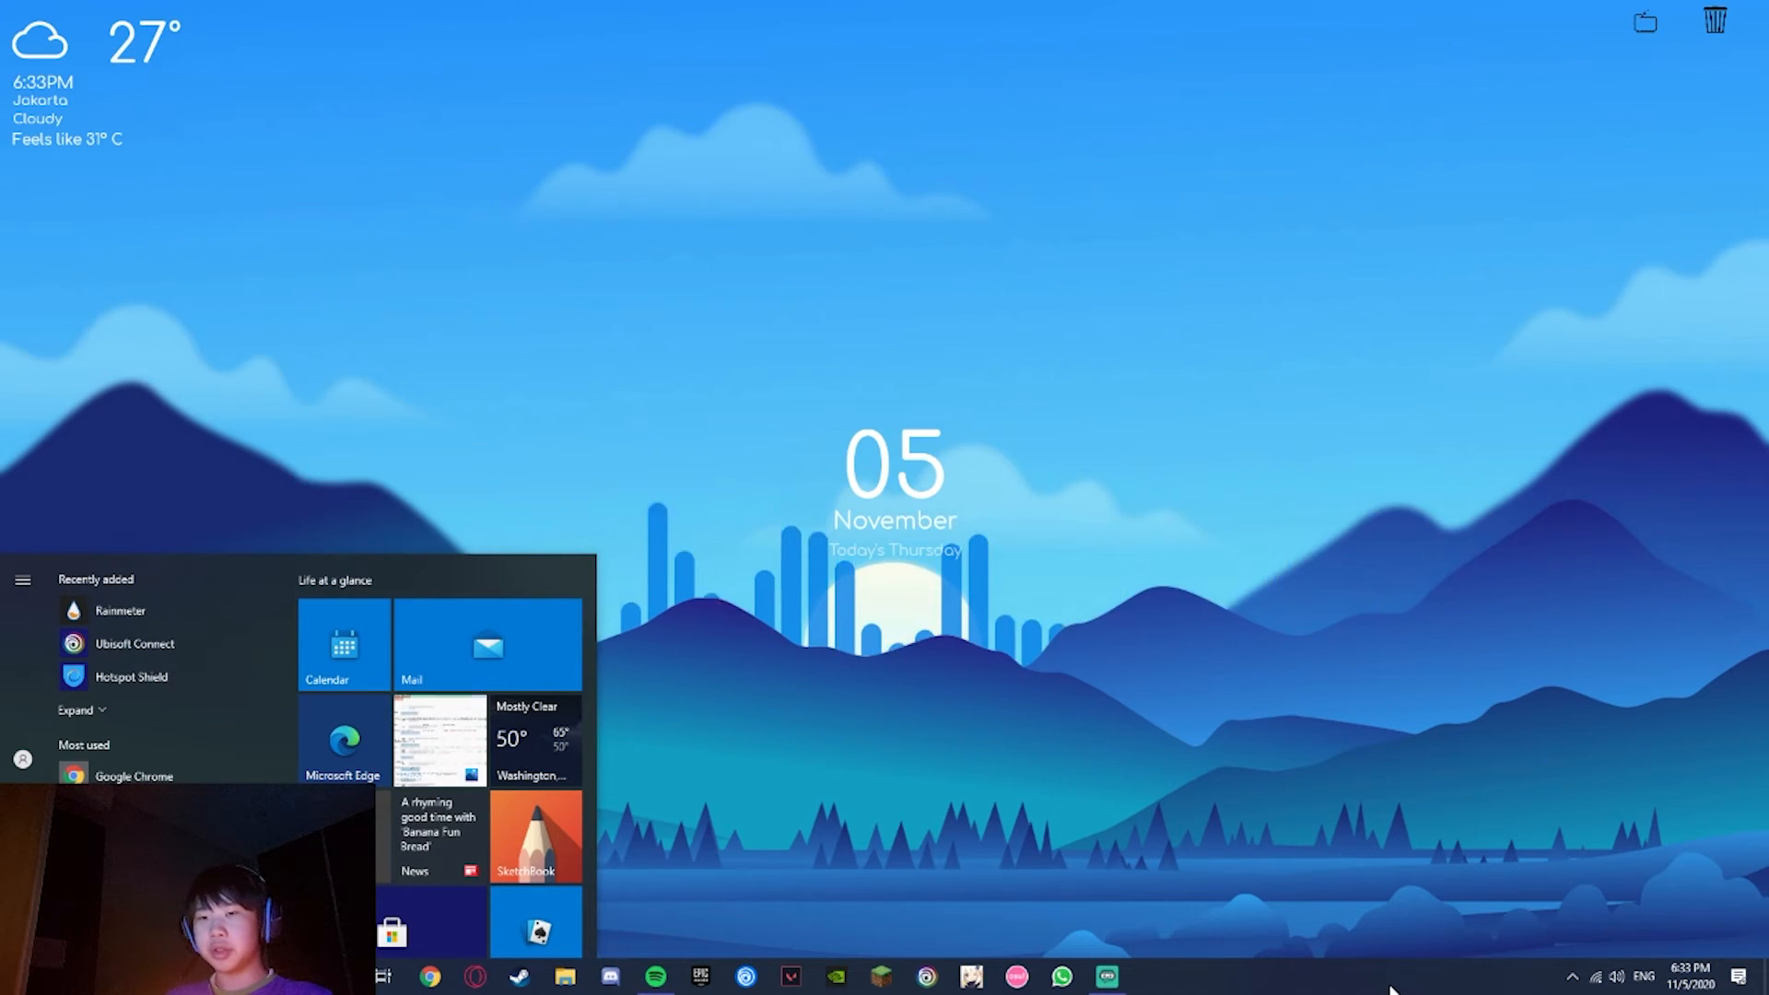
click(1363, 657)
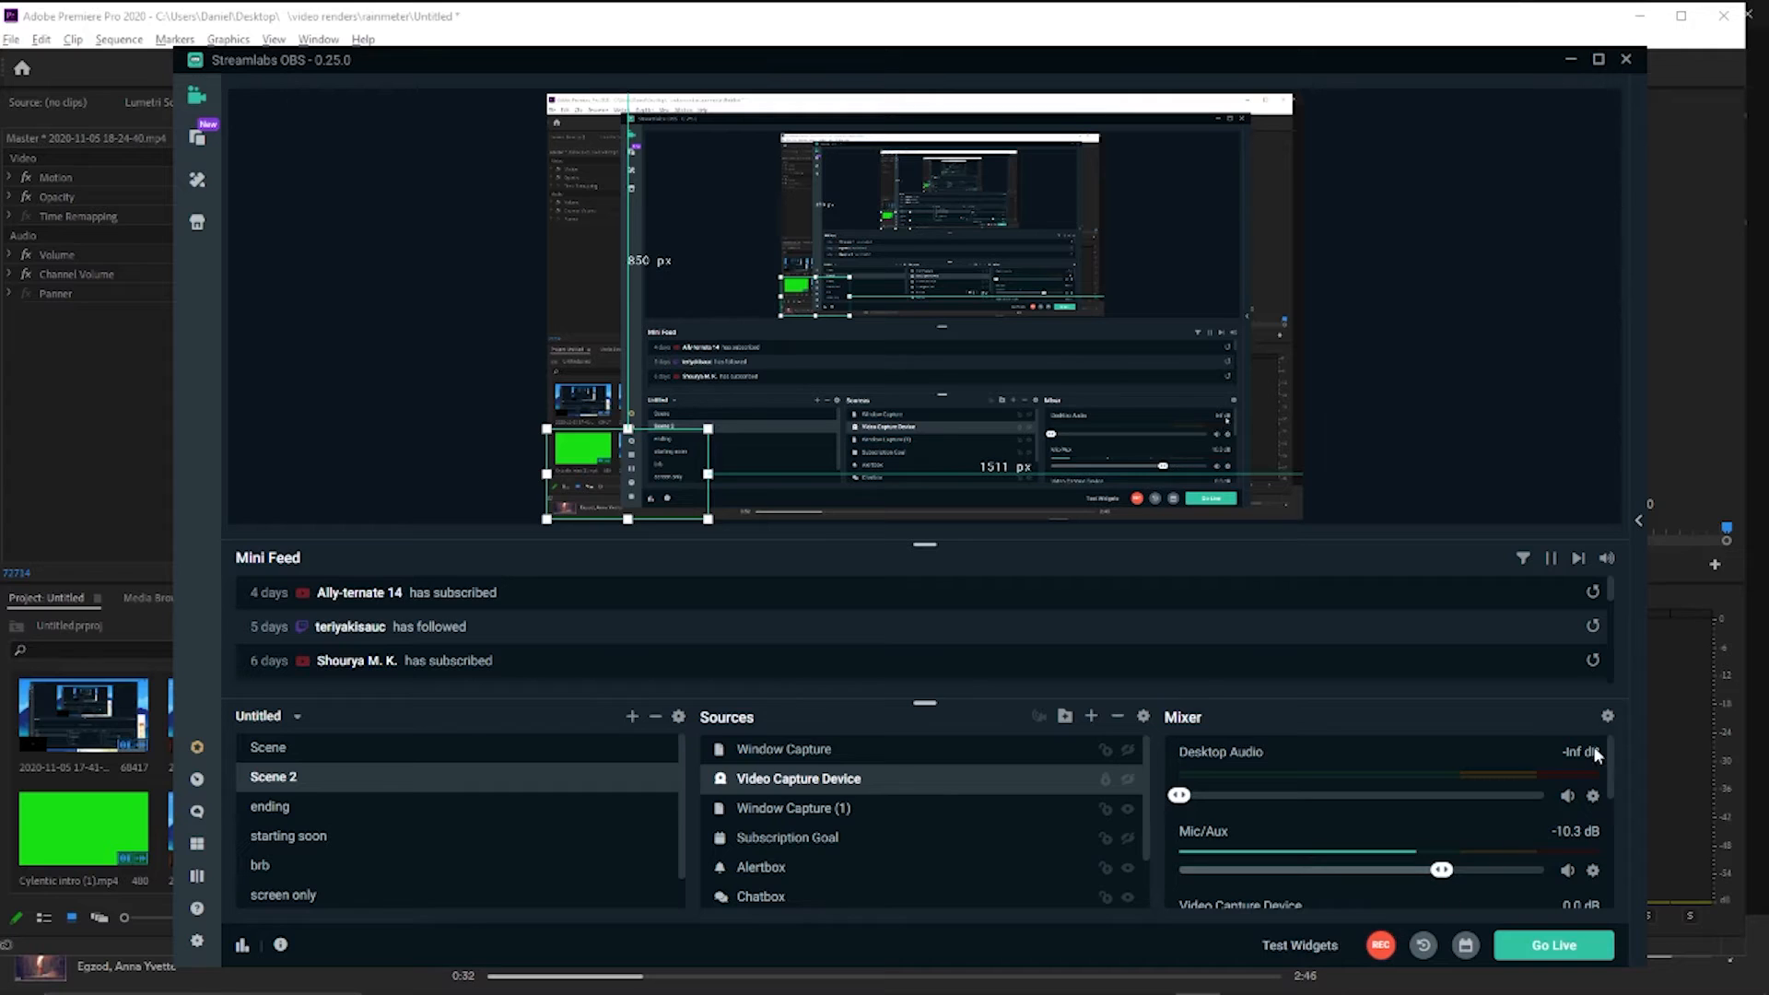
Step: Reposition the Streamlabs OBS window and minimize both it and Premiere Pro
mouse_move(1198, 109)
mouse_down()
mouse_move(1141, 371)
mouse_move(1118, 252)
mouse_move(1203, 104)
mouse_up()
drag(1268, 53, 1192, 63)
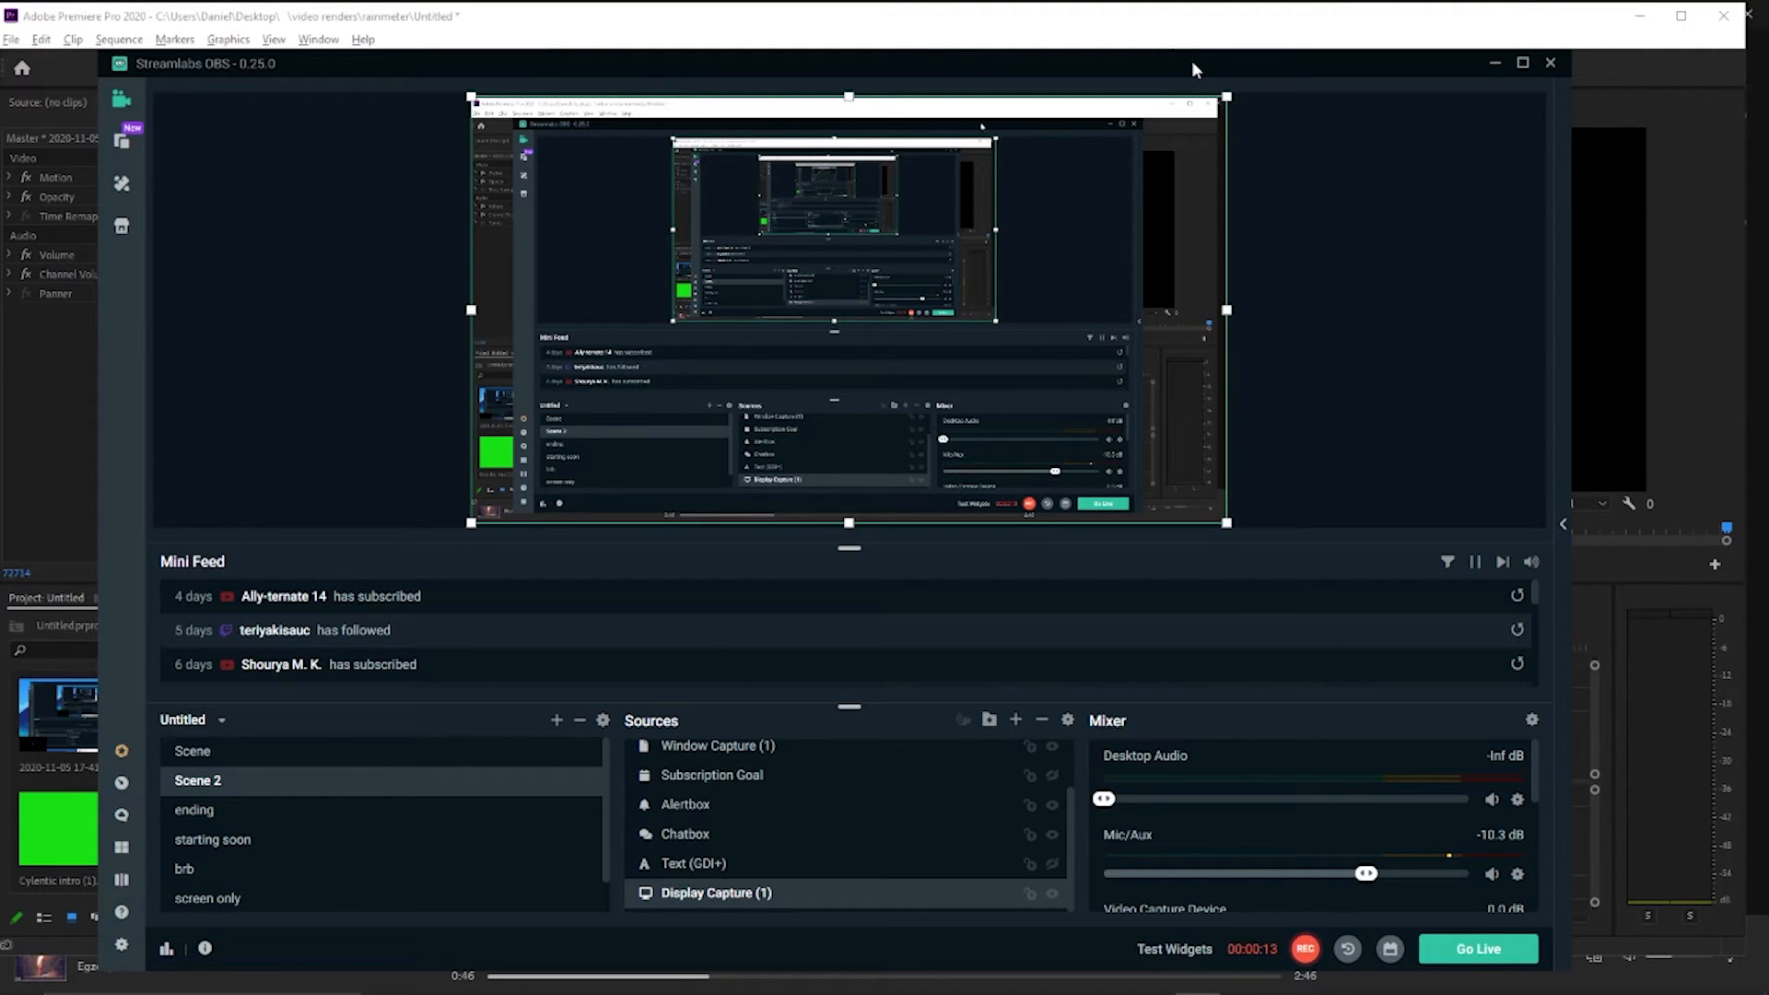
click(1492, 64)
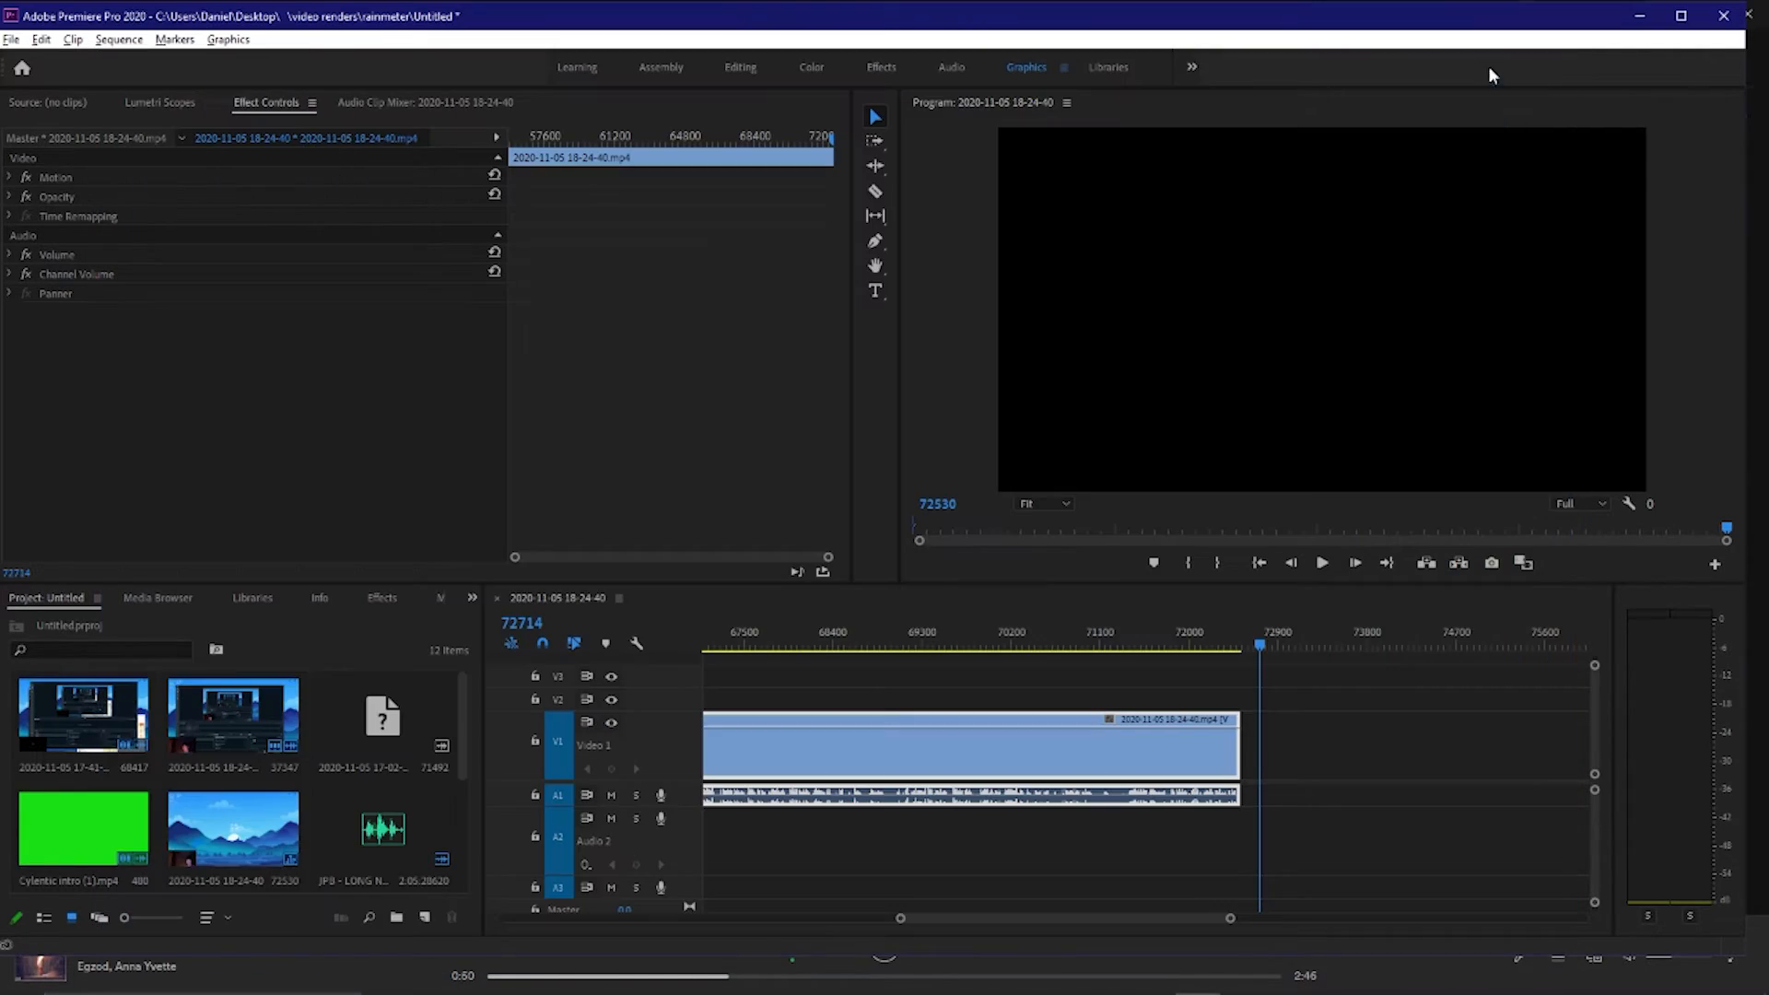
click(1635, 20)
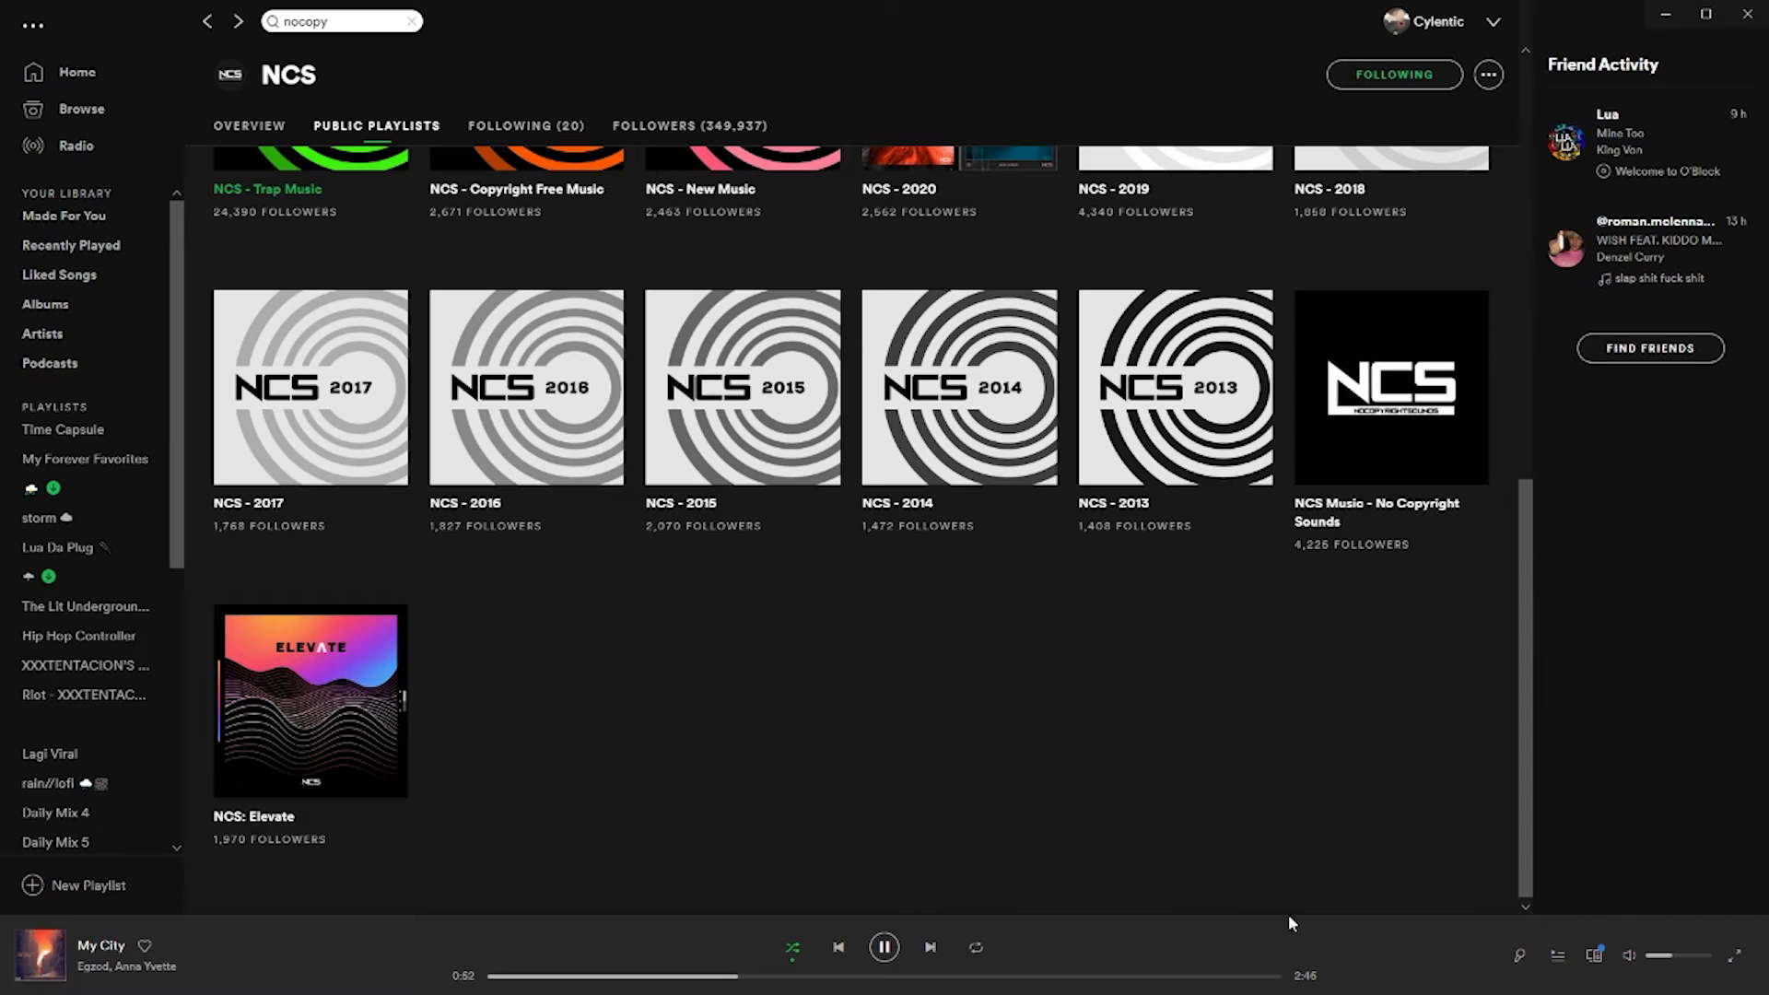
Step: Switch to Streamlabs OBS, raise the Desktop Audio level to -6.8 dB, and clear the open windows to show the desktop
key(alt+Tab)
click(876, 528)
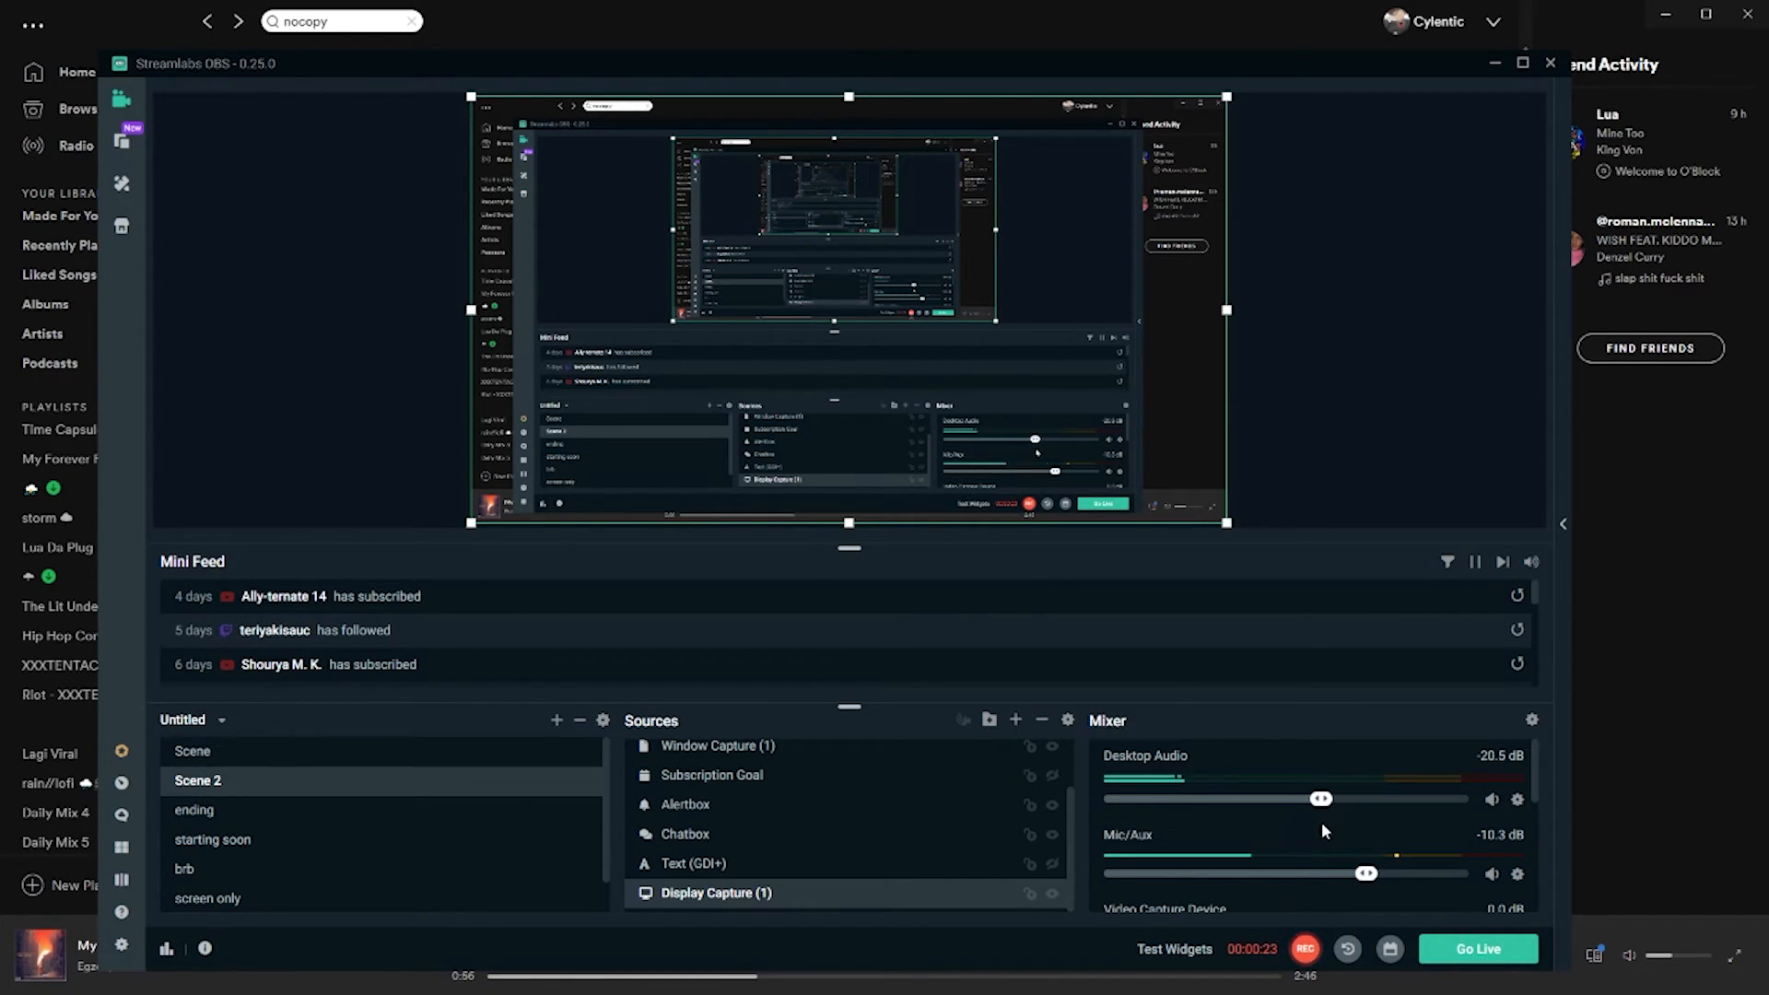
drag(1385, 827, 1398, 828)
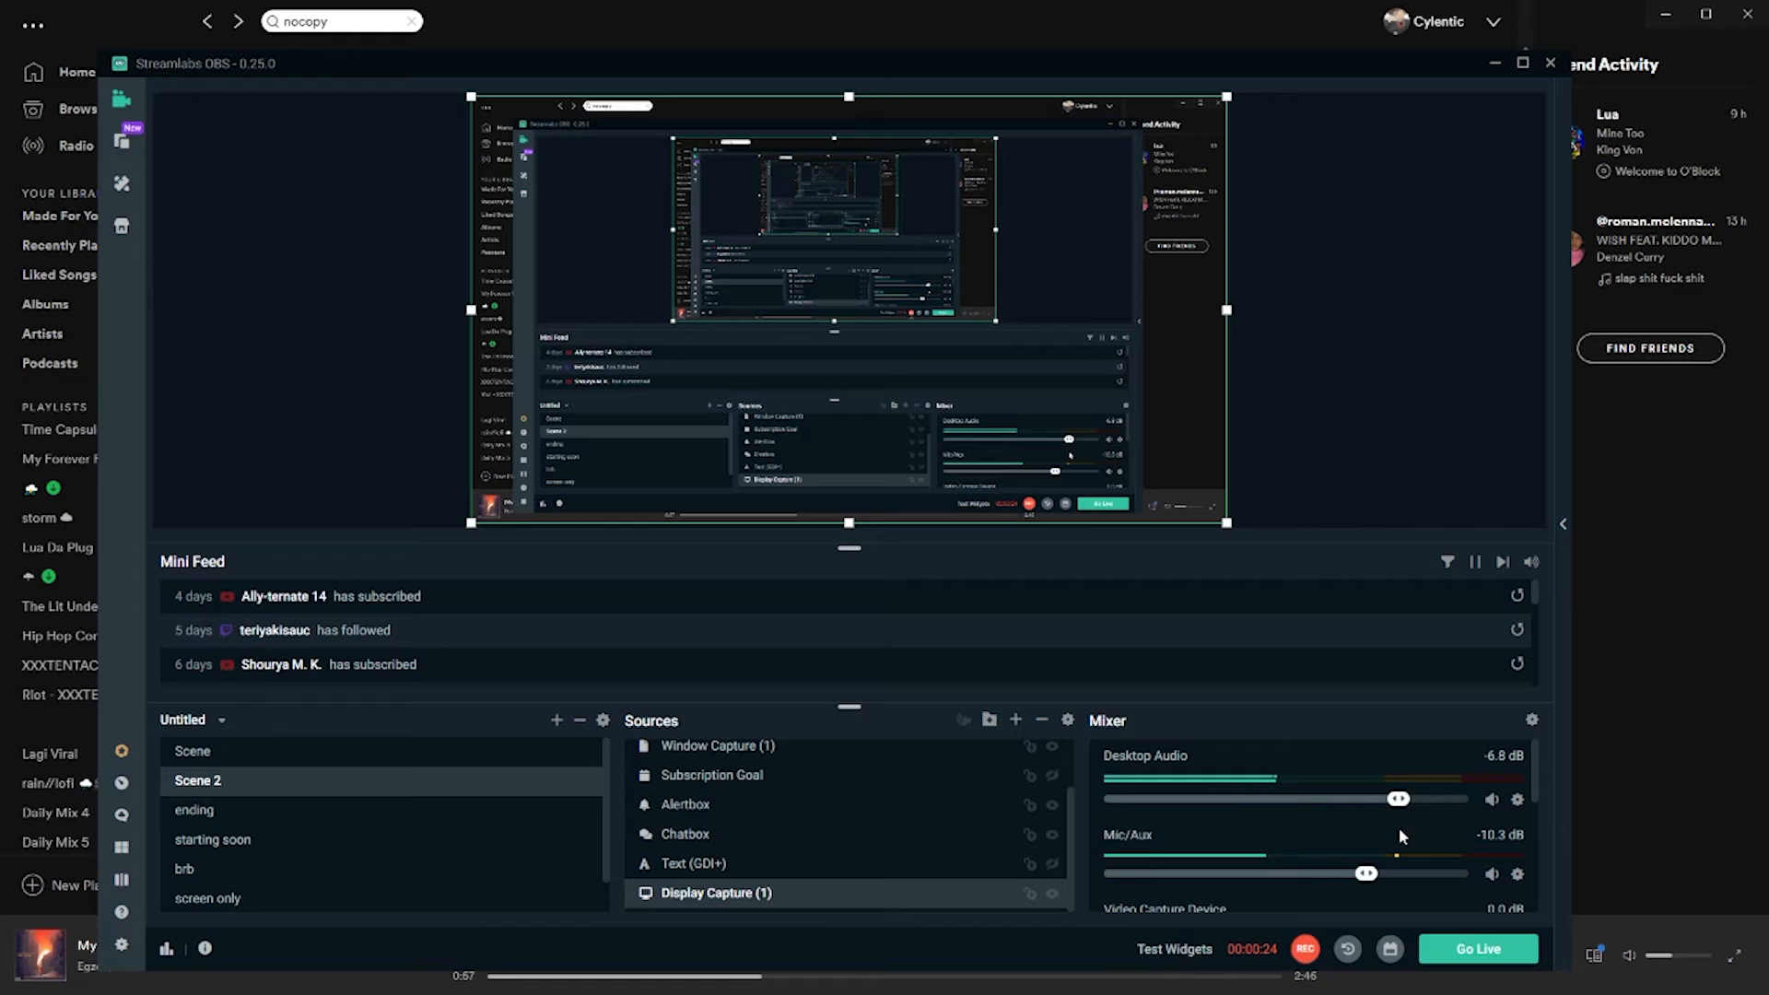
click(1496, 67)
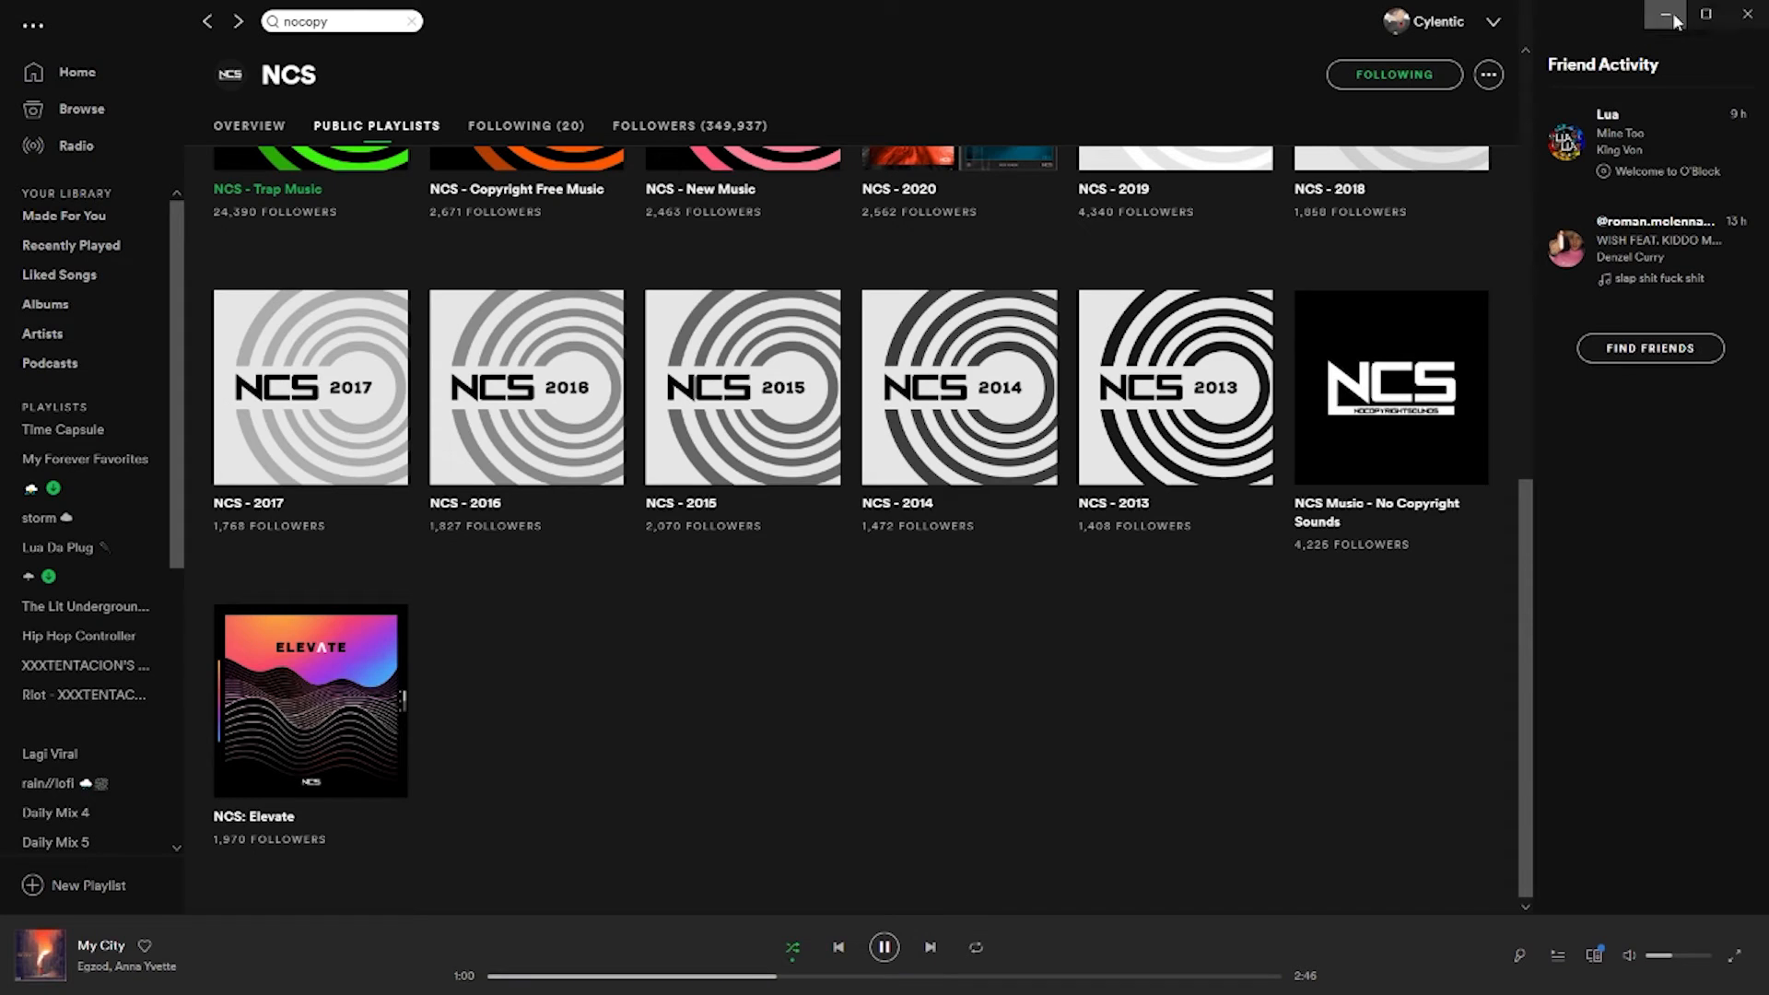
click(1668, 15)
click(1748, 16)
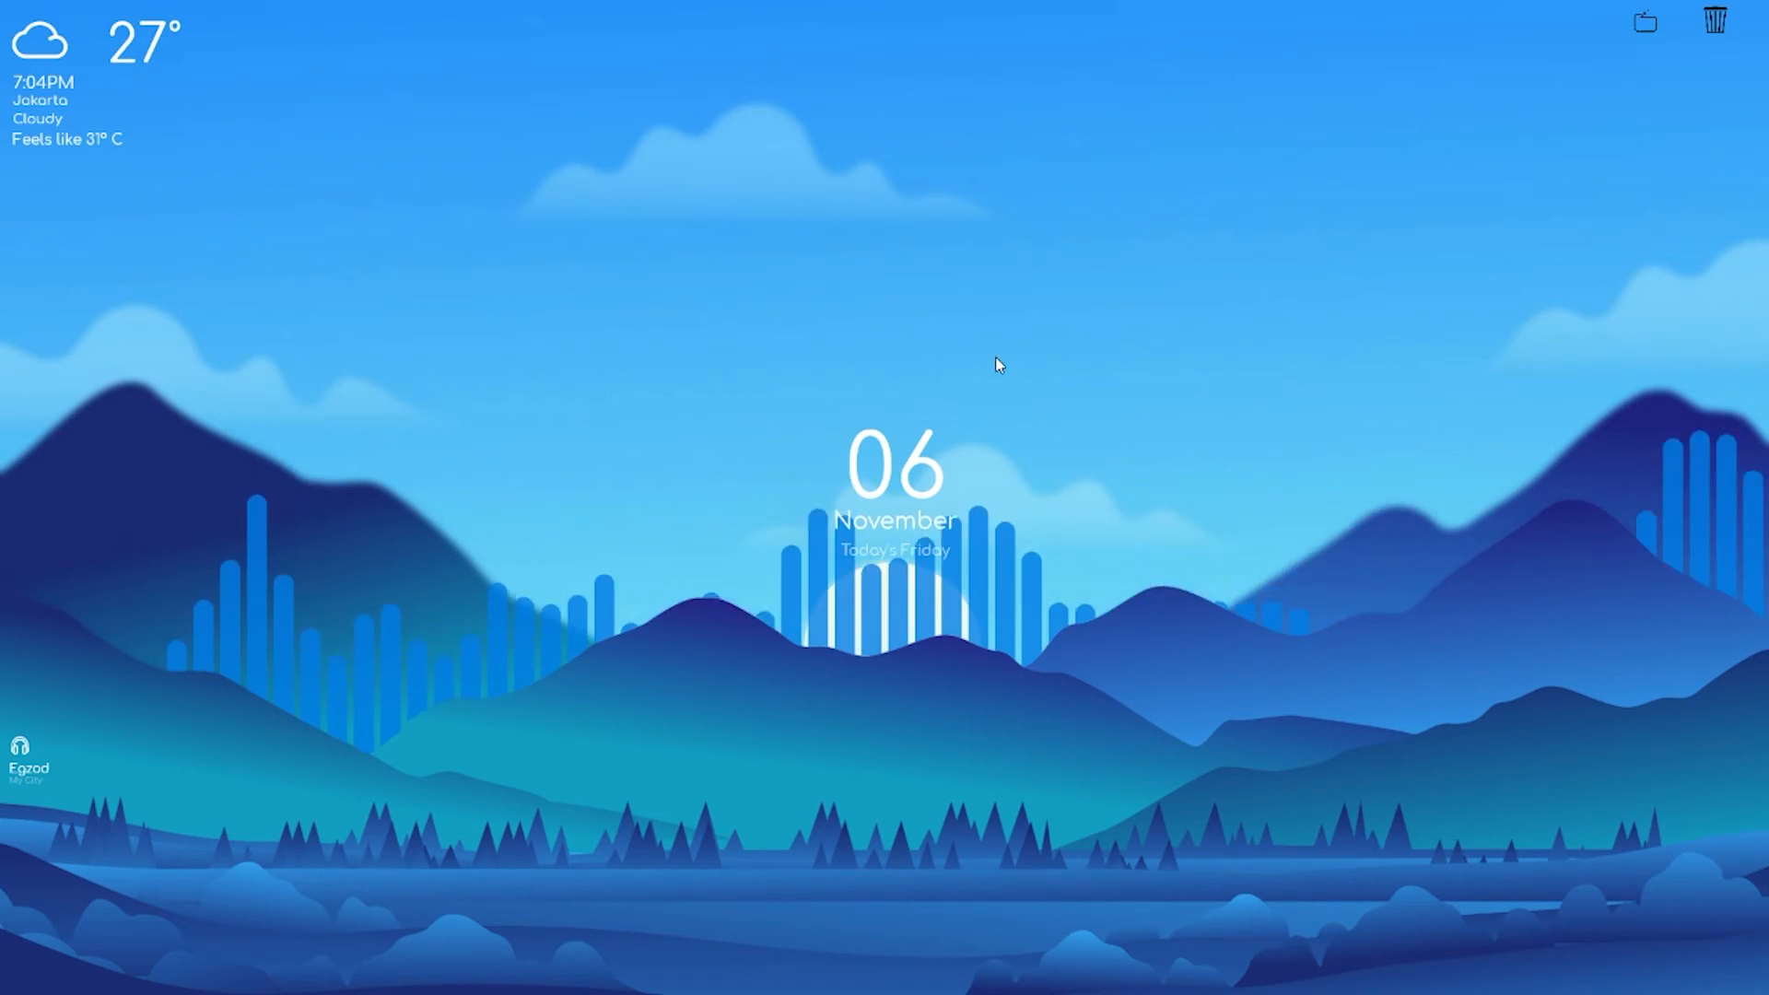
Step: Switch to Streamlabs OBS and lower the Desktop Audio level in the mixer to its minimum
key(alt+Tab)
click(862, 503)
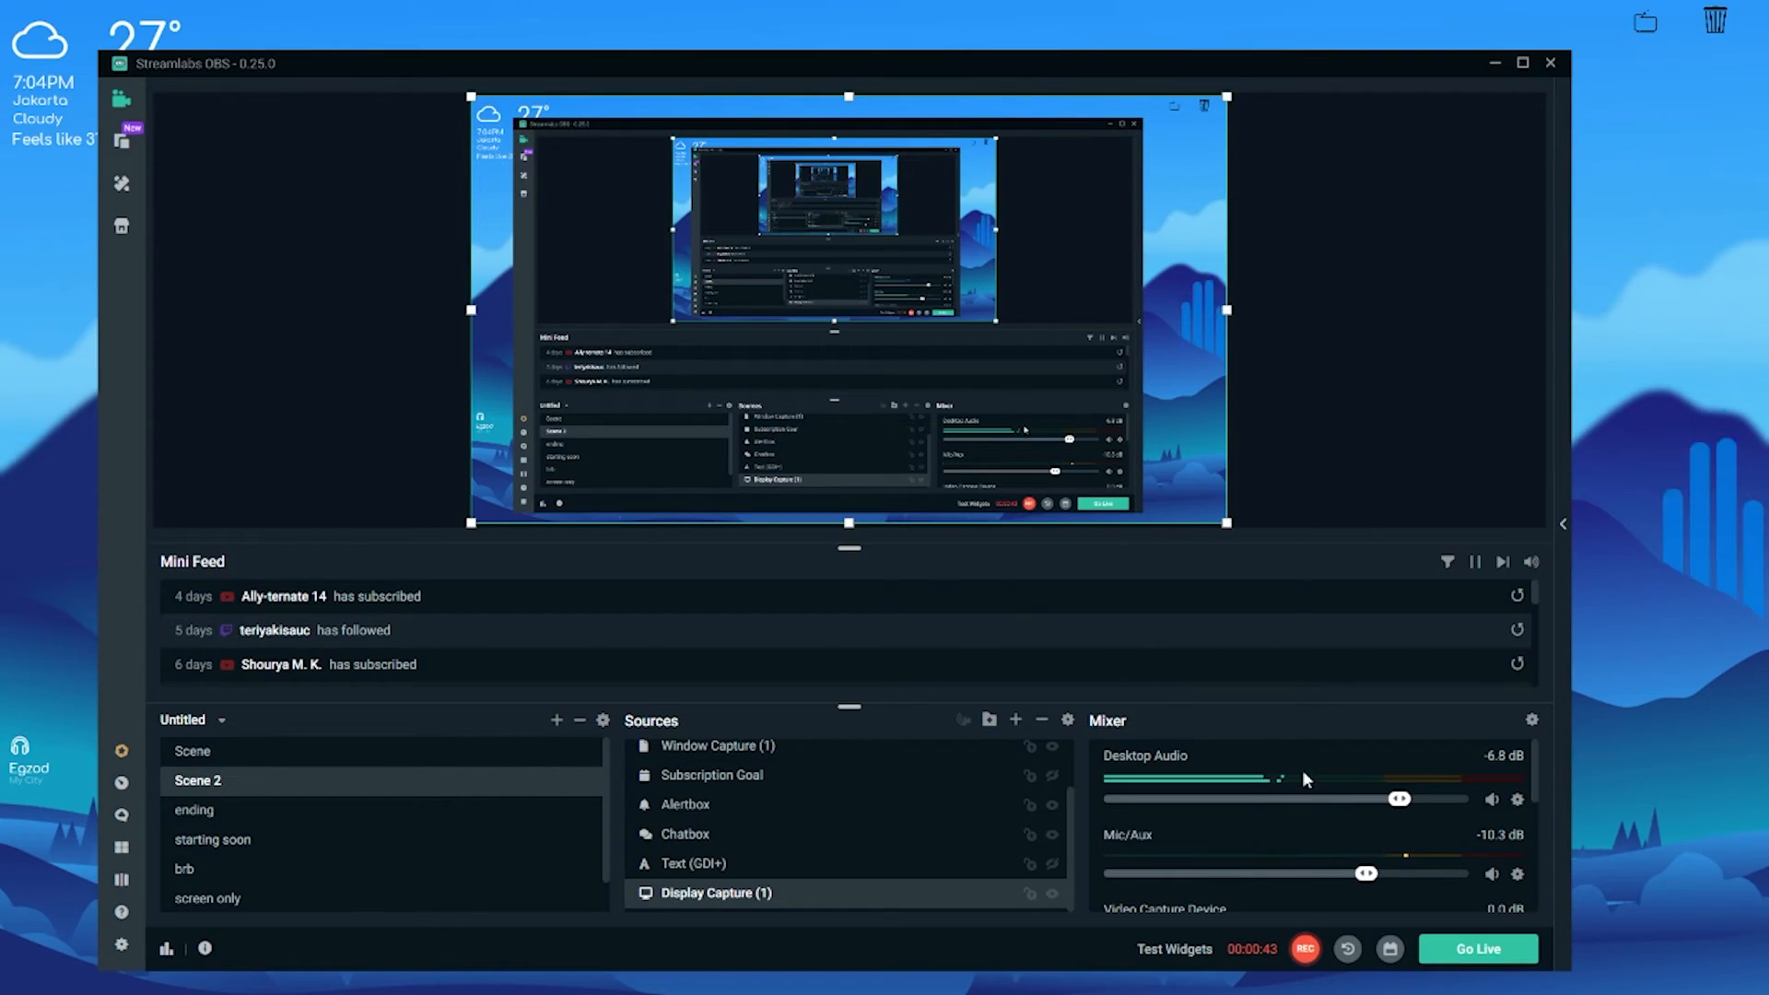
key(alt+Tab)
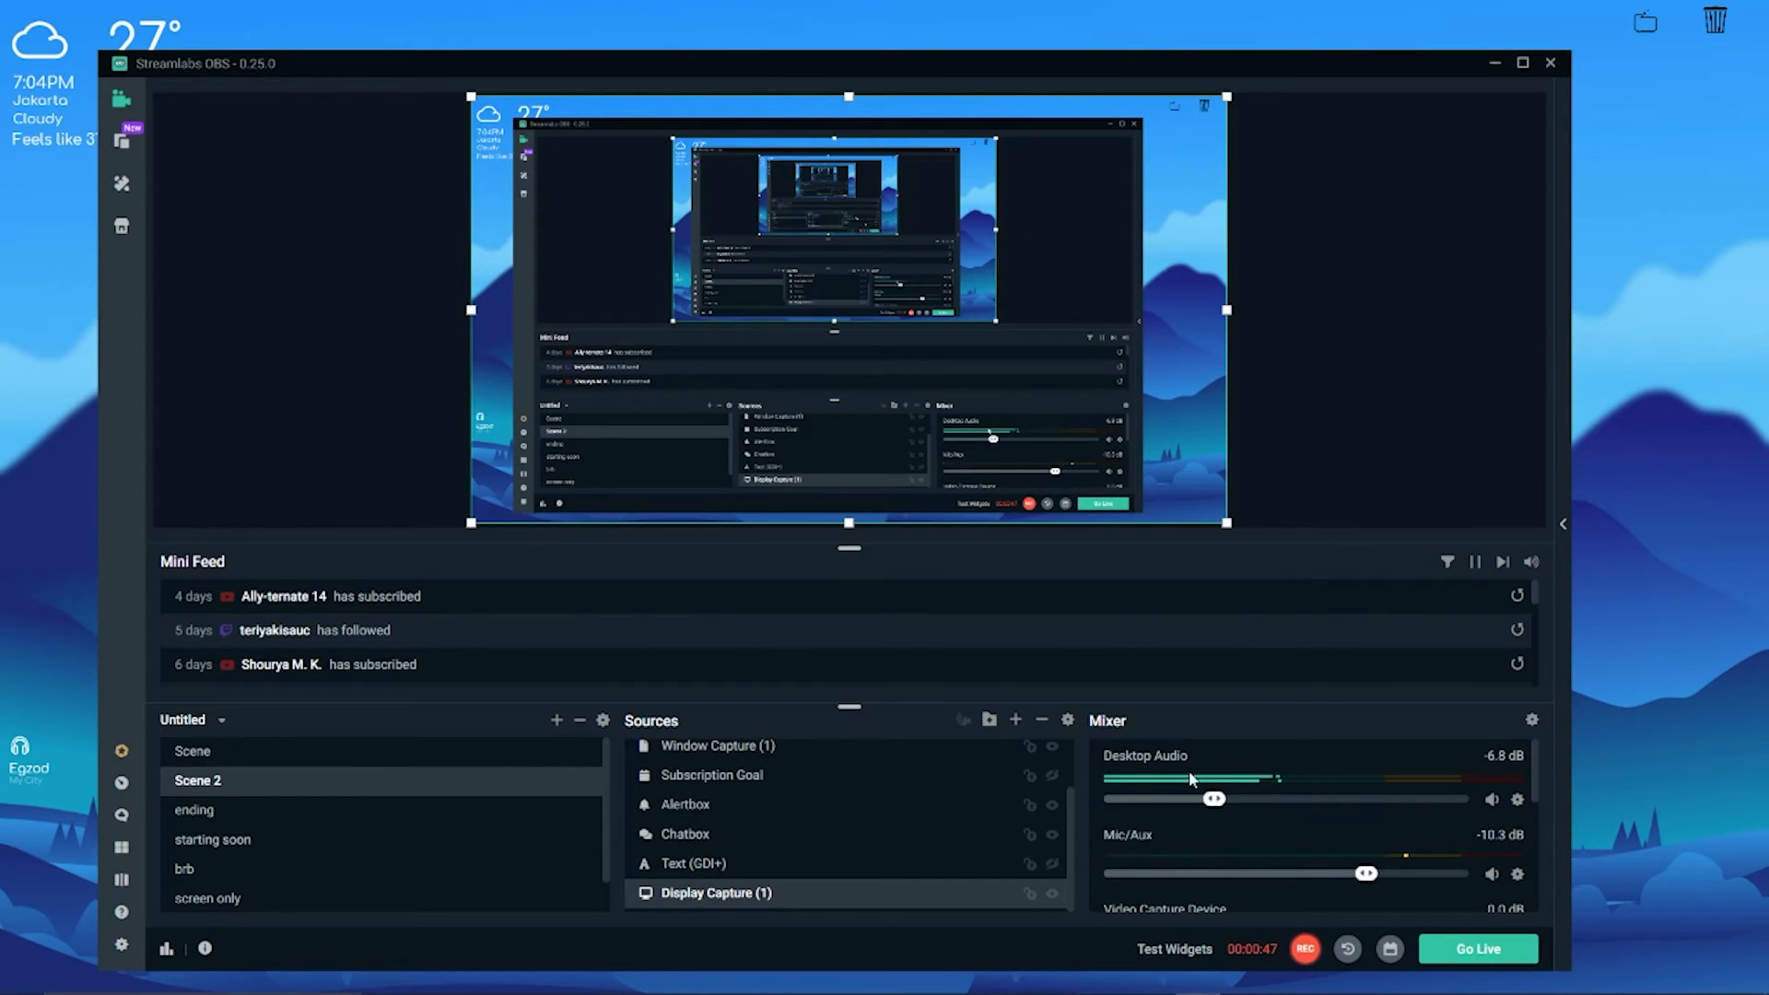
drag(1221, 799, 1103, 799)
Step: Switch to Spotify, pause the song My City, and minimize the player
click(707, 520)
key(alt+Tab)
click(884, 947)
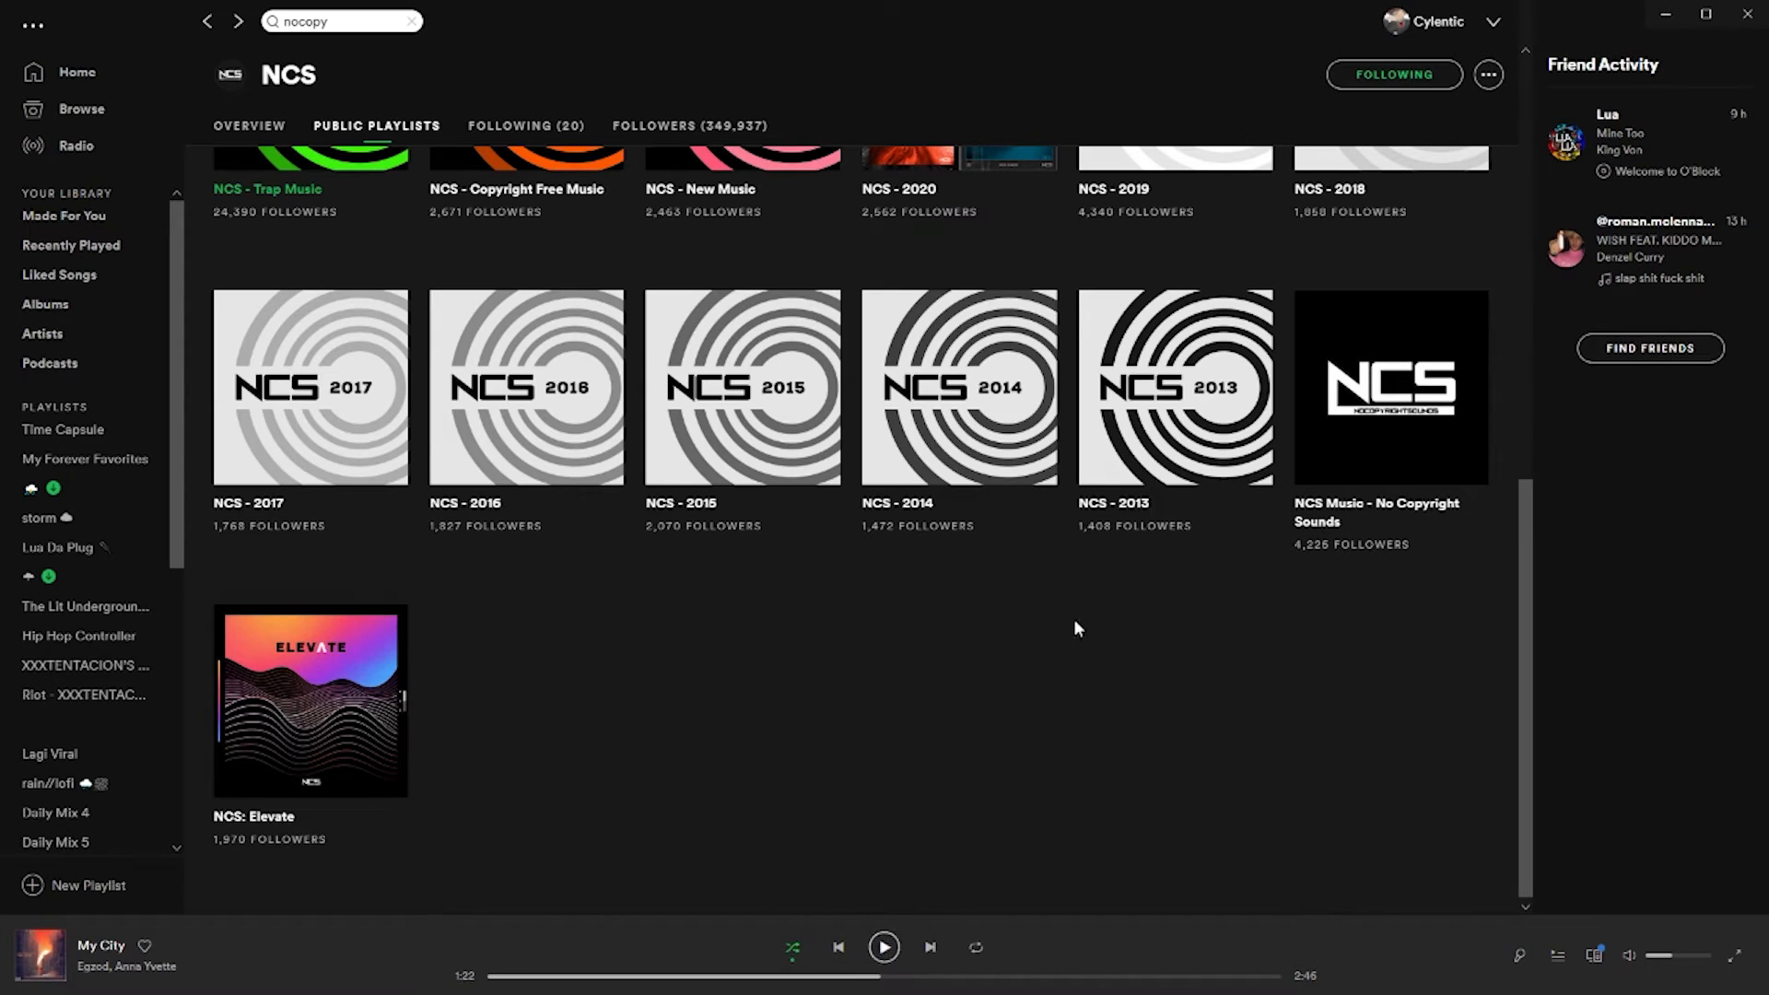
click(1664, 16)
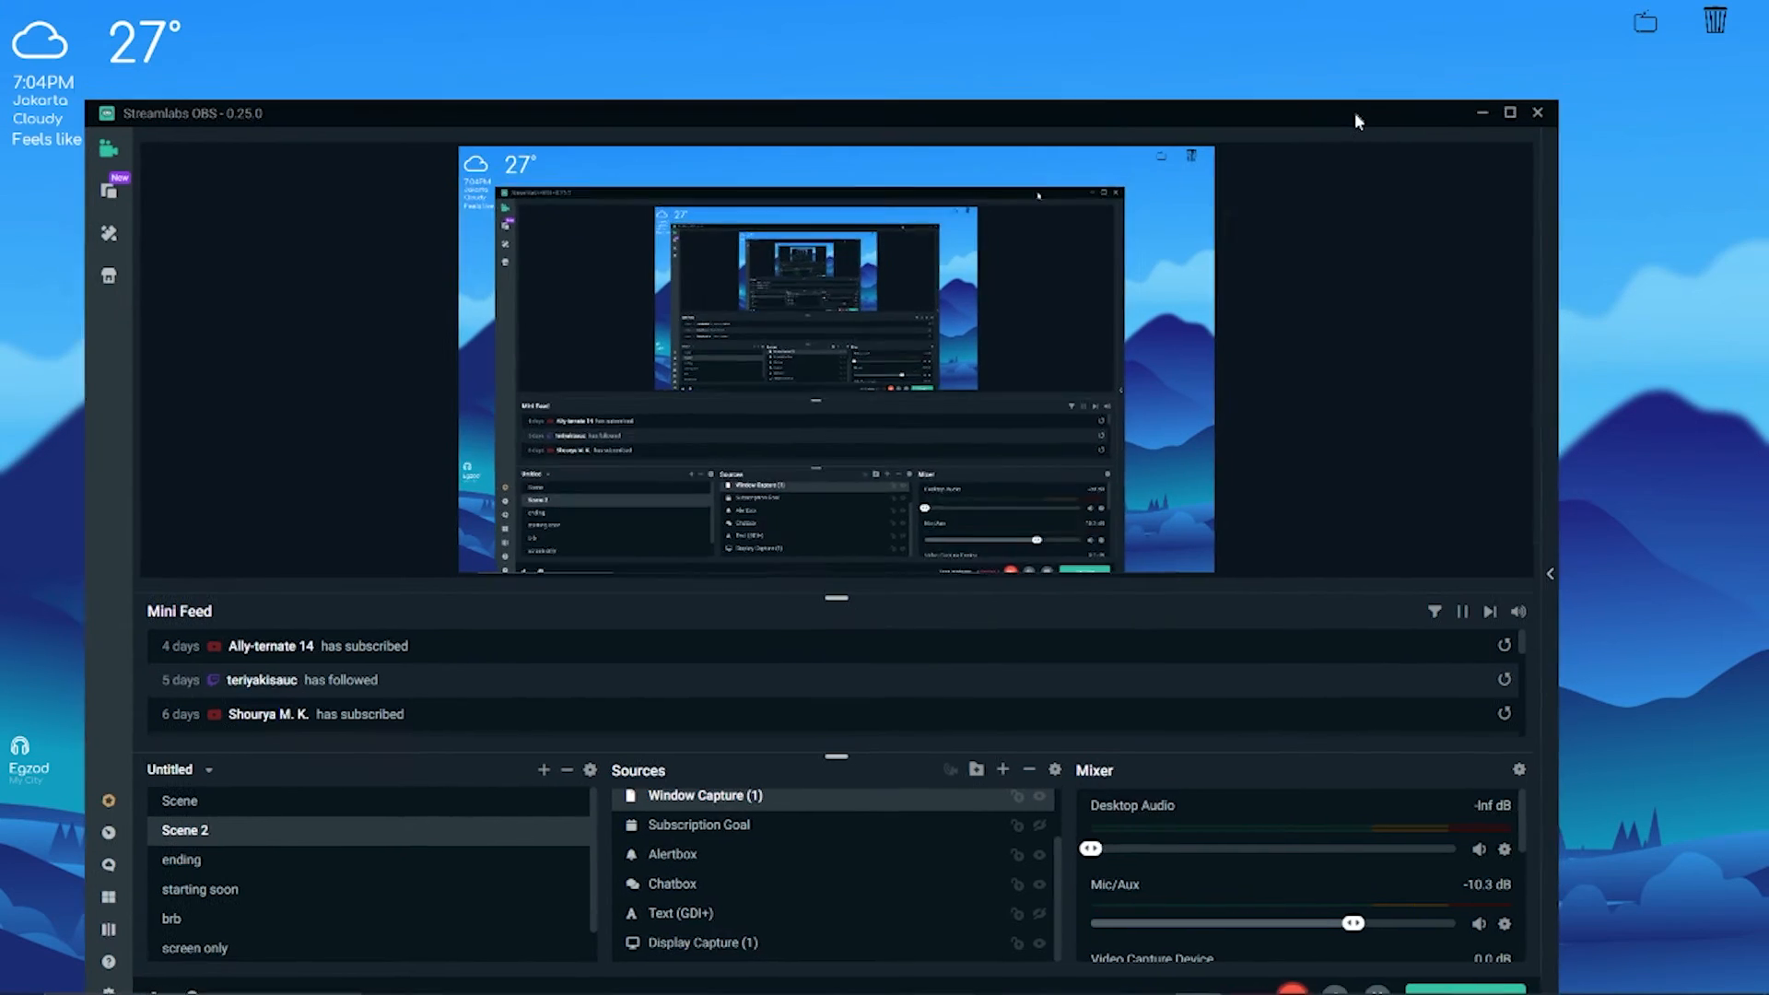
Step: Move the Streamlabs OBS window aside, minimize it, and open the Lano-Visualizer settings from the desktop
drag(1355, 115, 1407, 109)
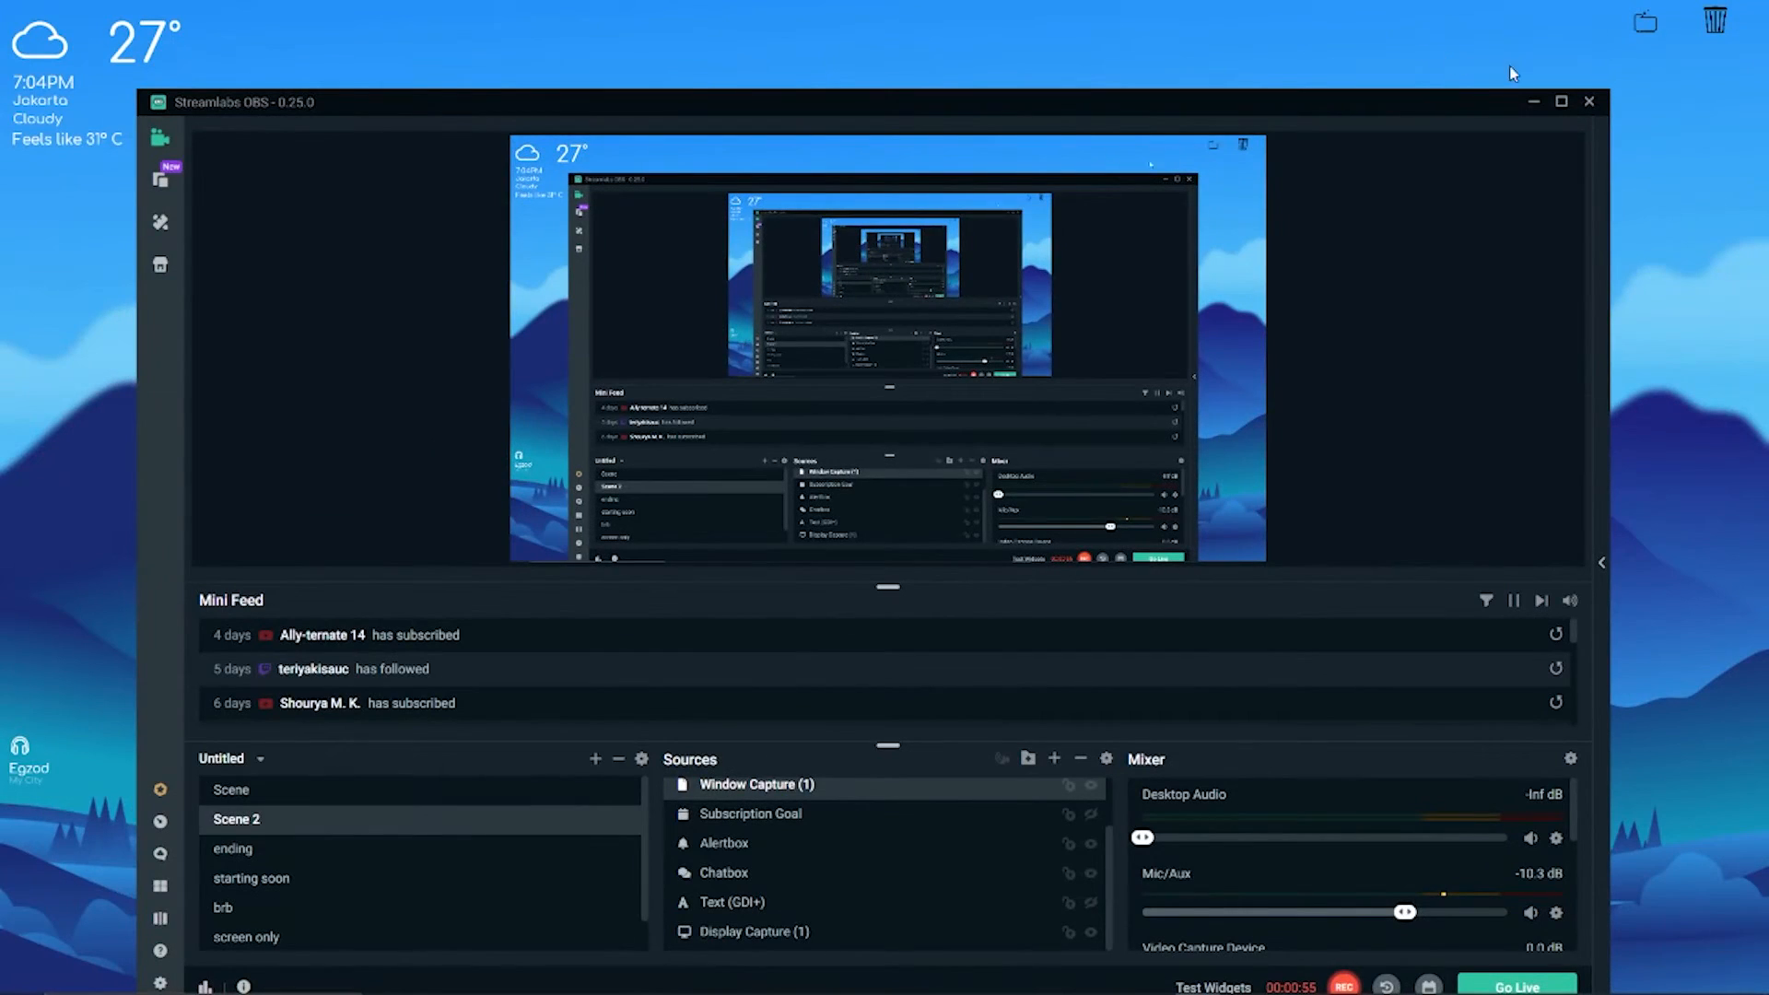
click(1534, 106)
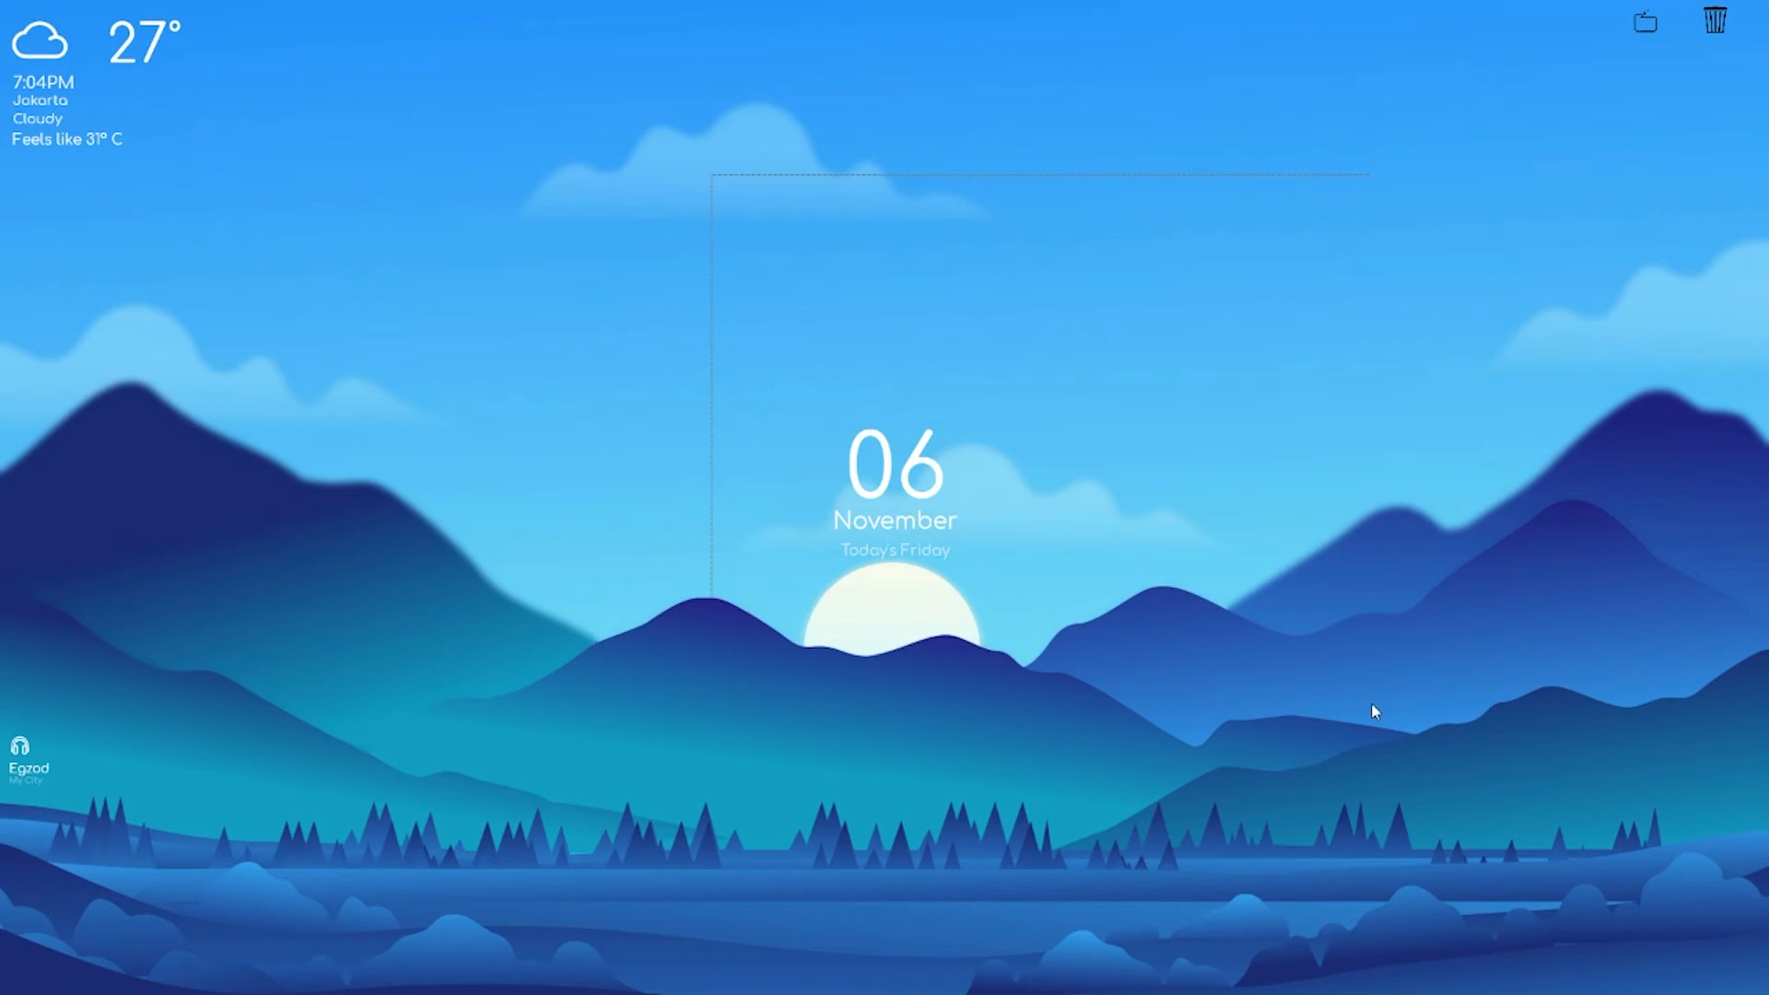
right_click(1262, 569)
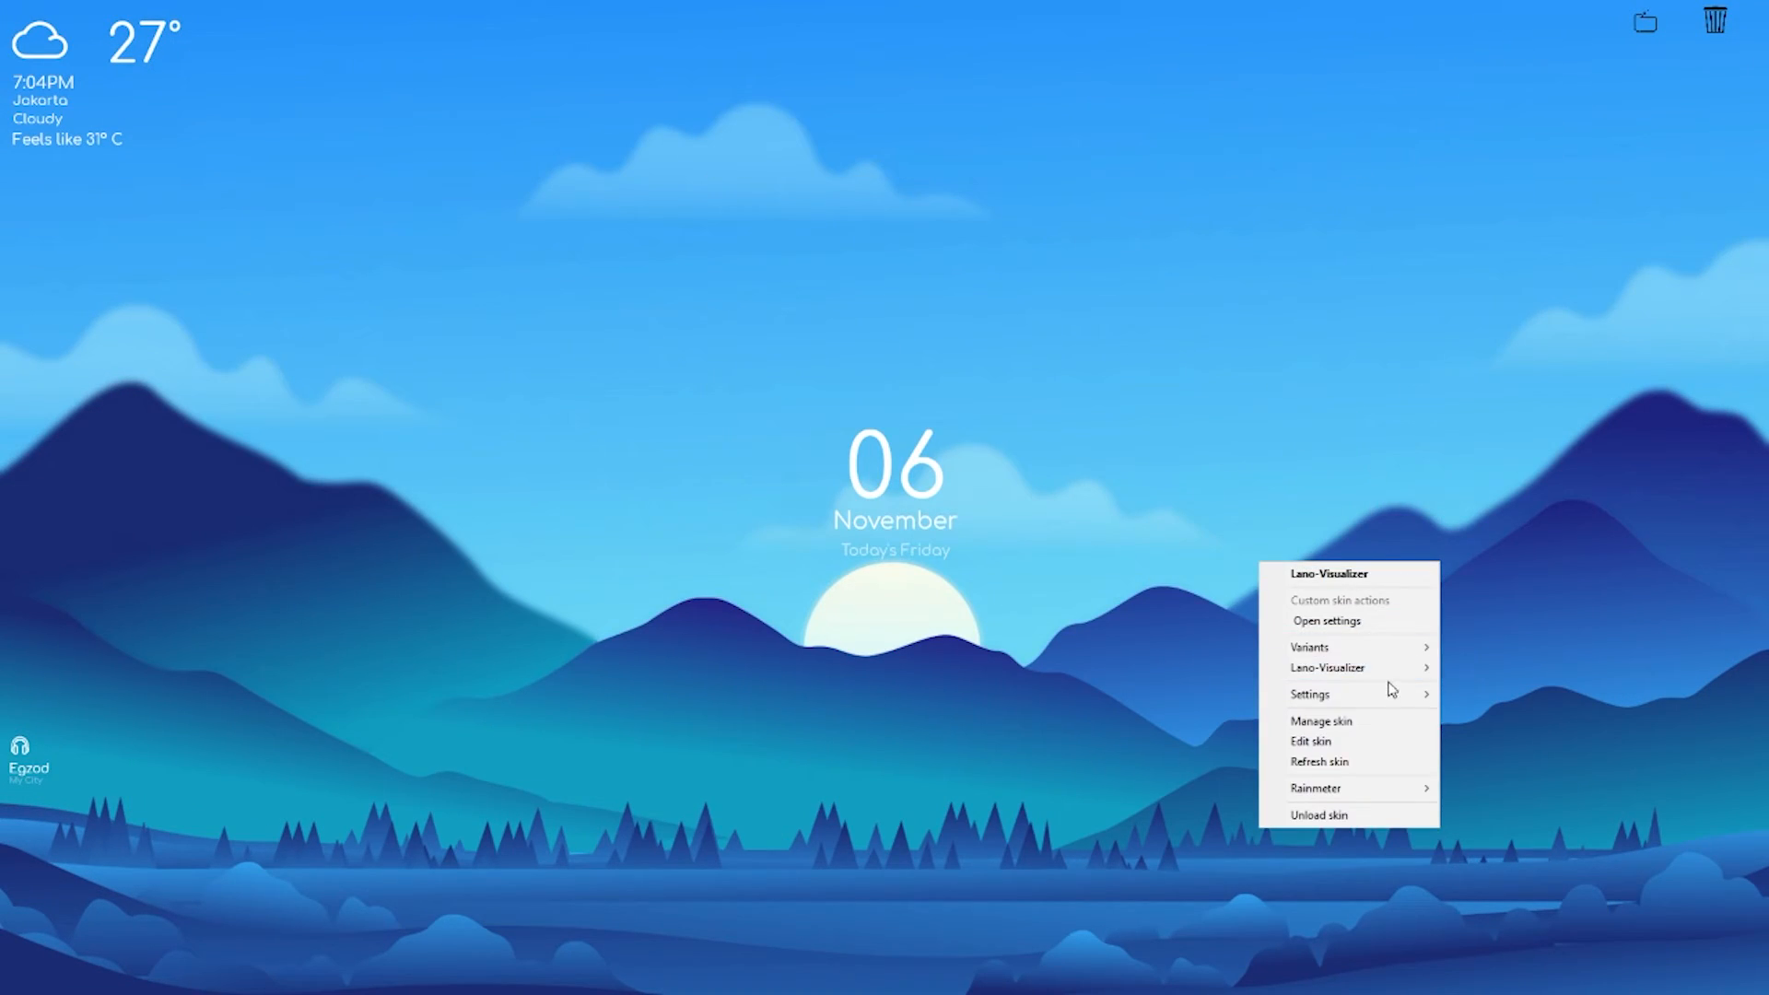
click(1373, 620)
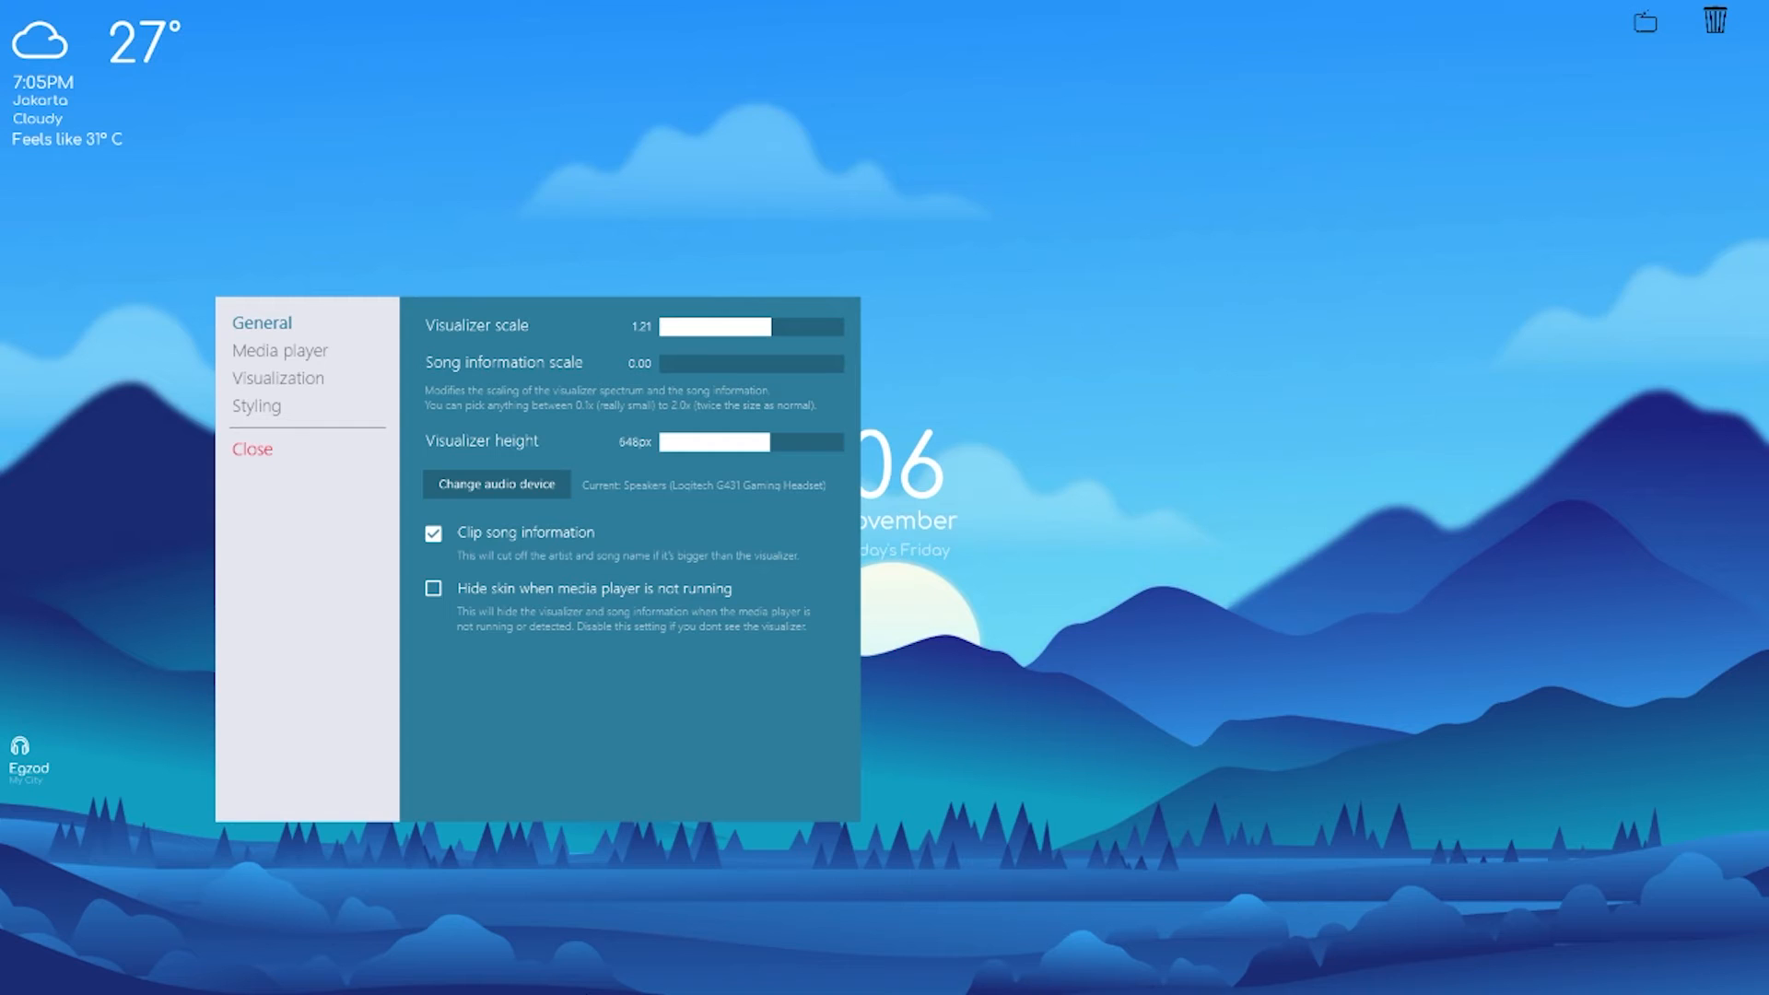
Step: Close the Lano-Visualizer settings window and bring the Streamlabs OBS window up, moved fully into view
drag(546, 315, 693, 636)
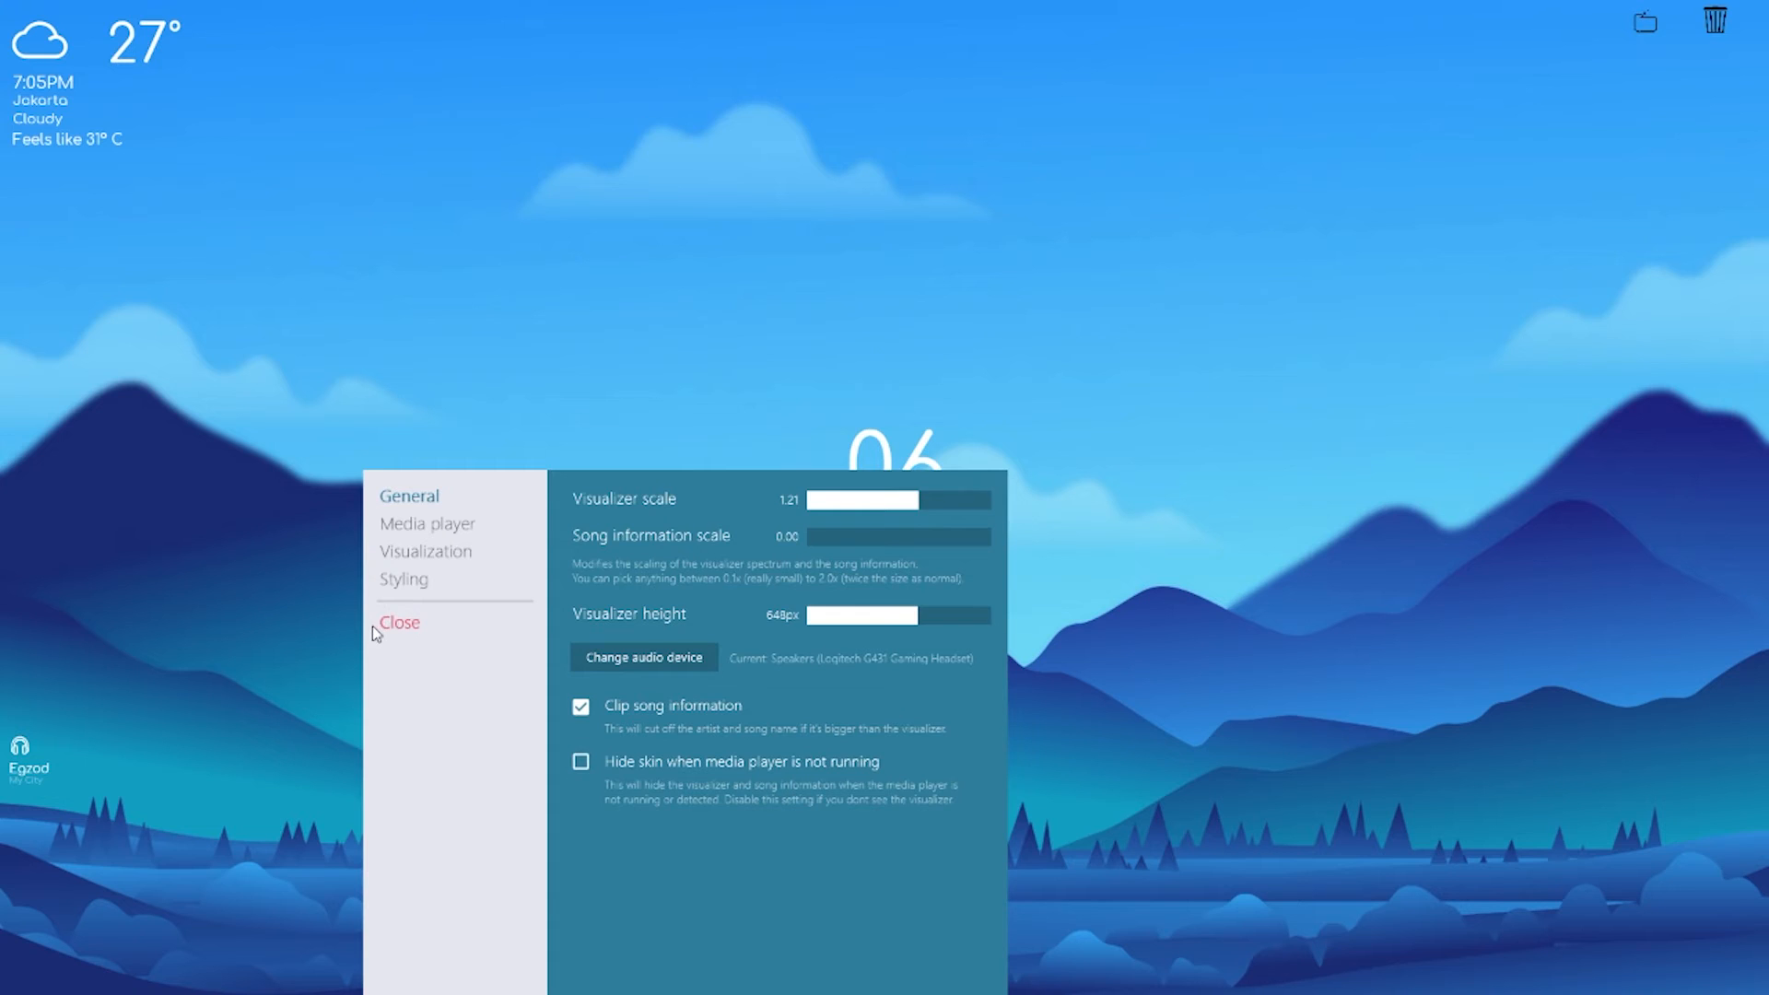
click(401, 625)
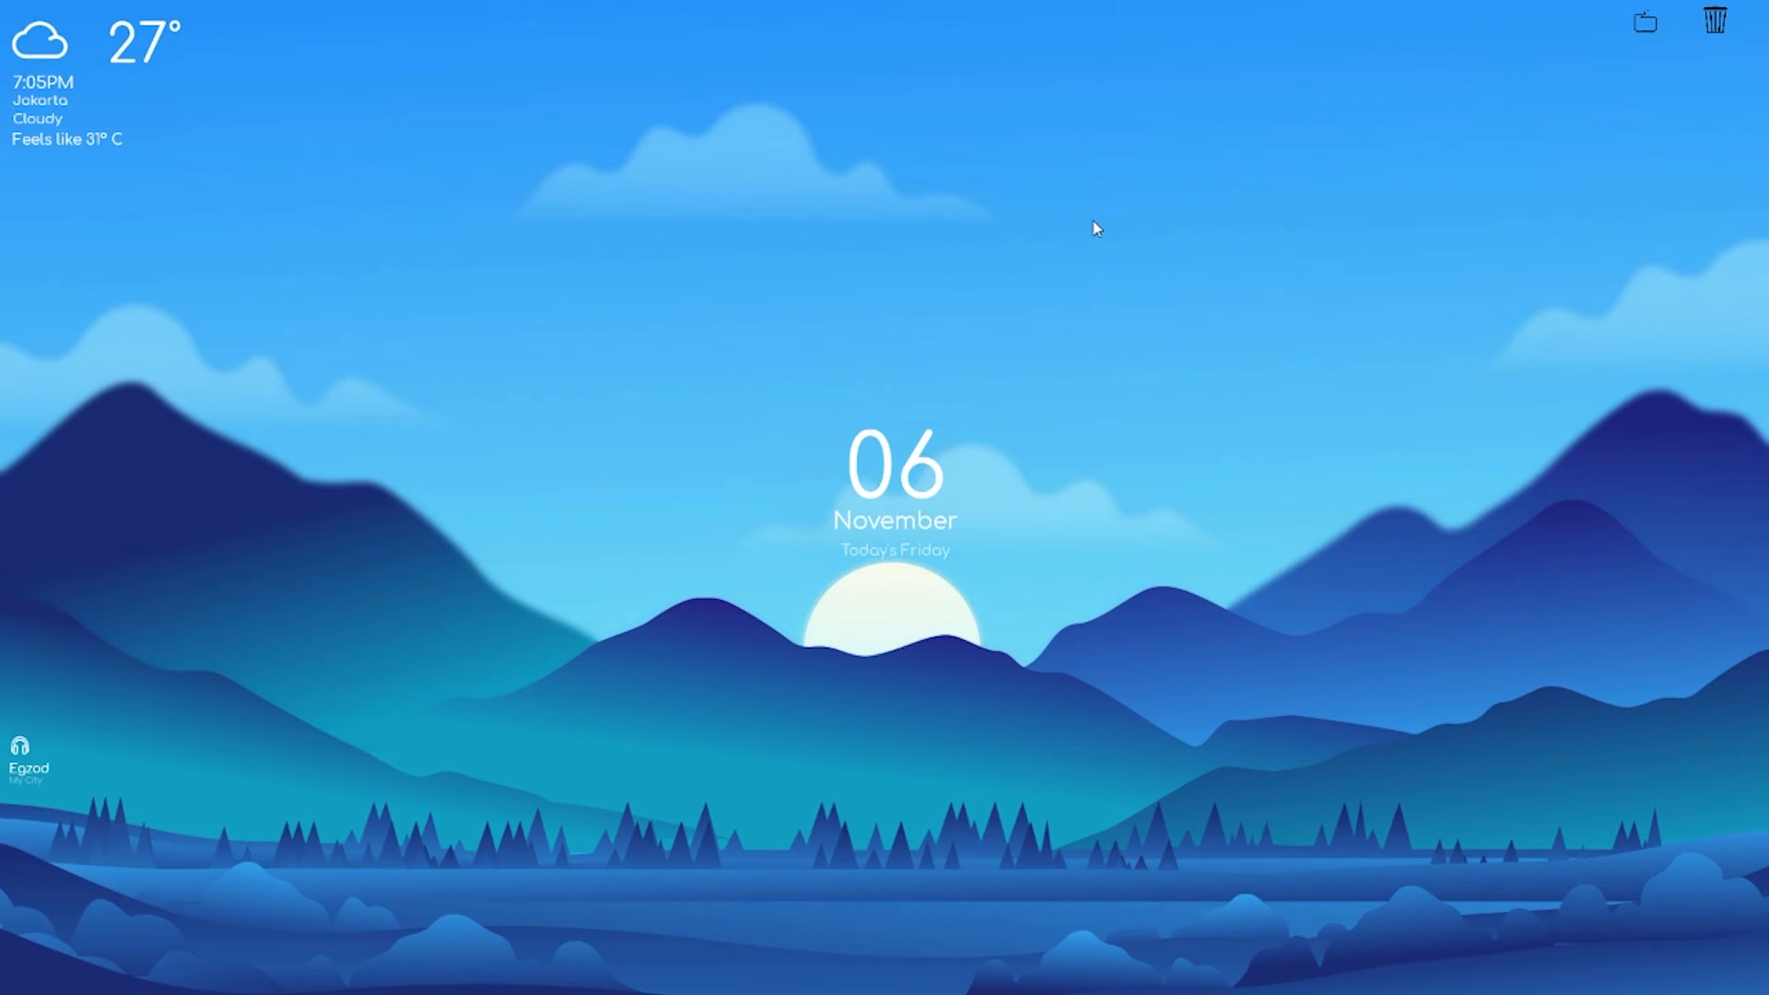
drag(1738, 86, 47, 859)
key(alt+Tab)
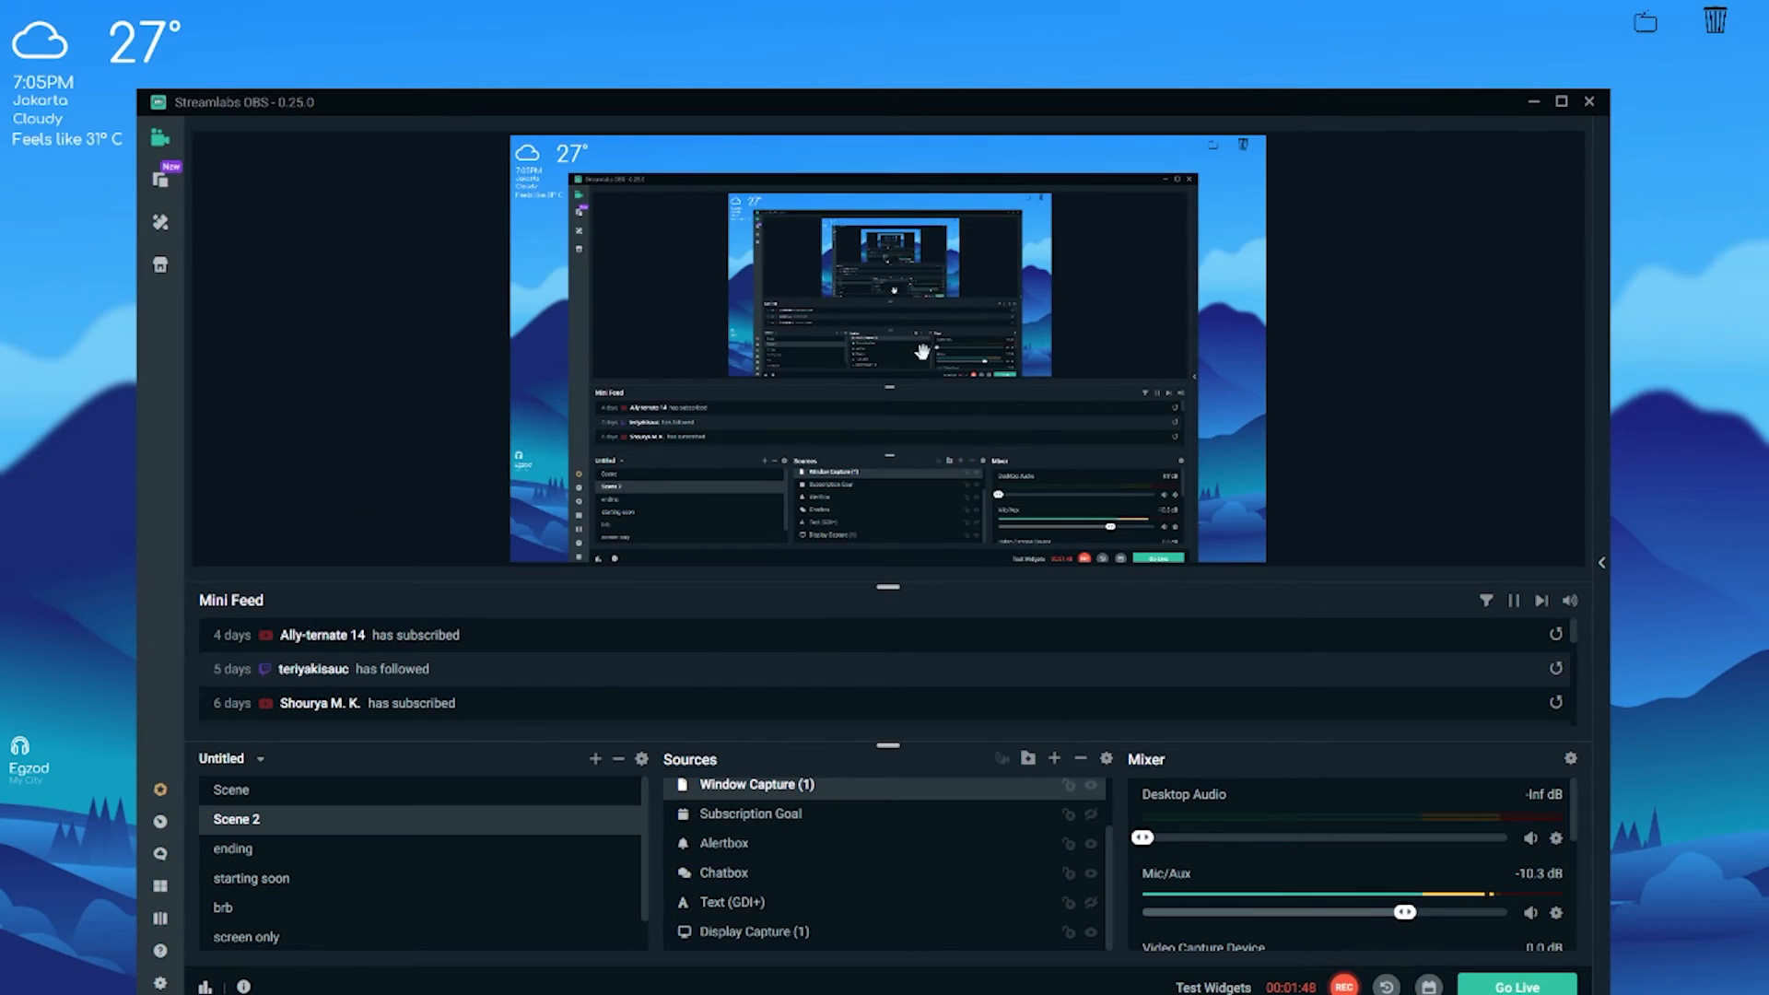
mouse_move(1199, 109)
mouse_down()
mouse_move(1179, 91)
mouse_move(1197, 74)
mouse_up()
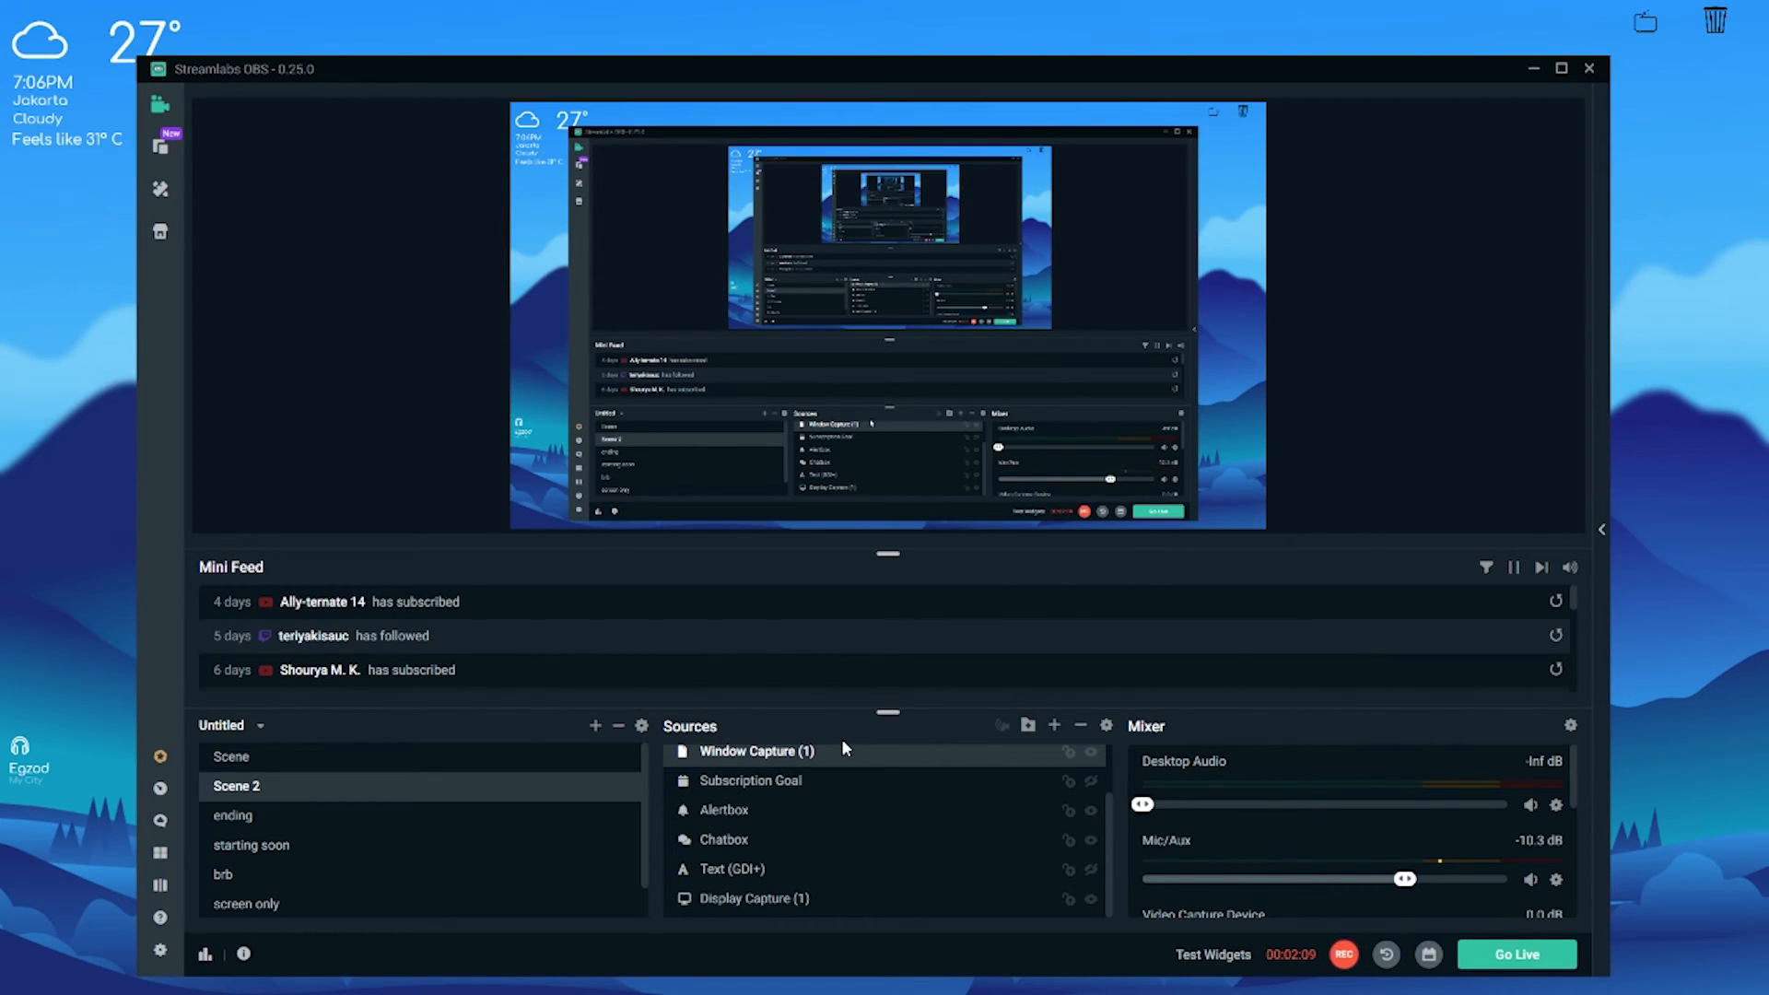
Step: Launch Chrome and turn on the uBlock Origin extension for the new tab page
key(super)
text(chrome)
key(Return)
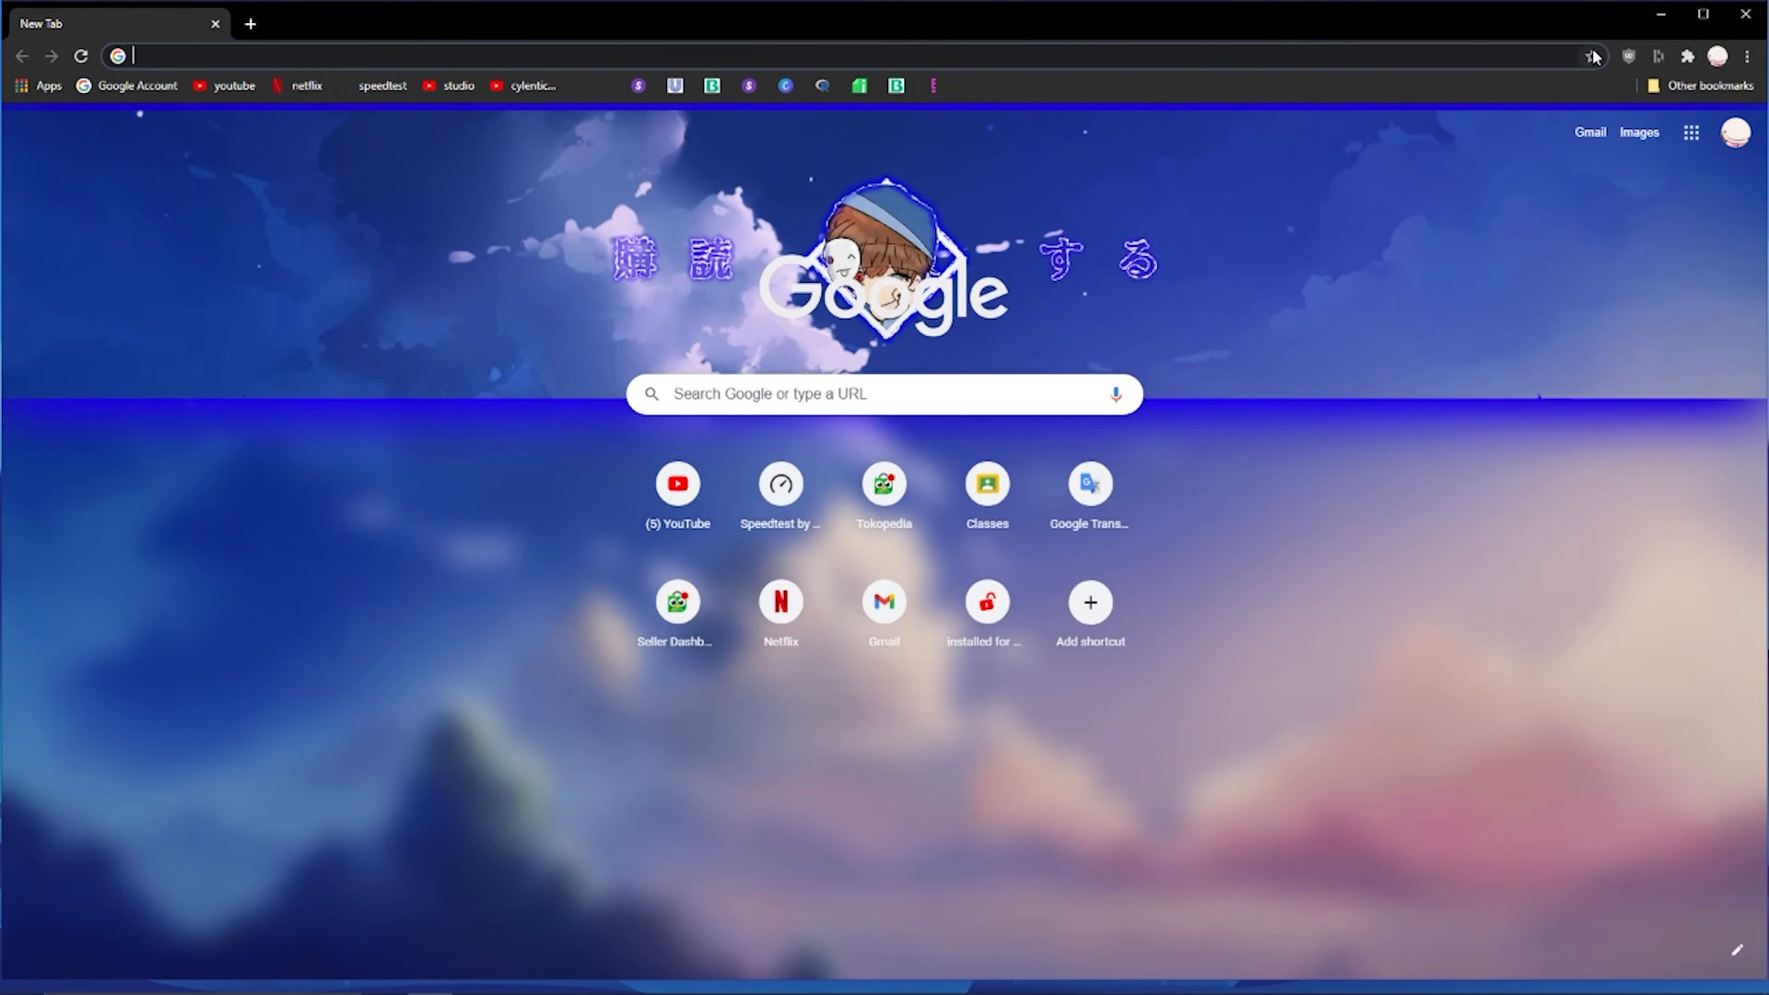
click(1628, 56)
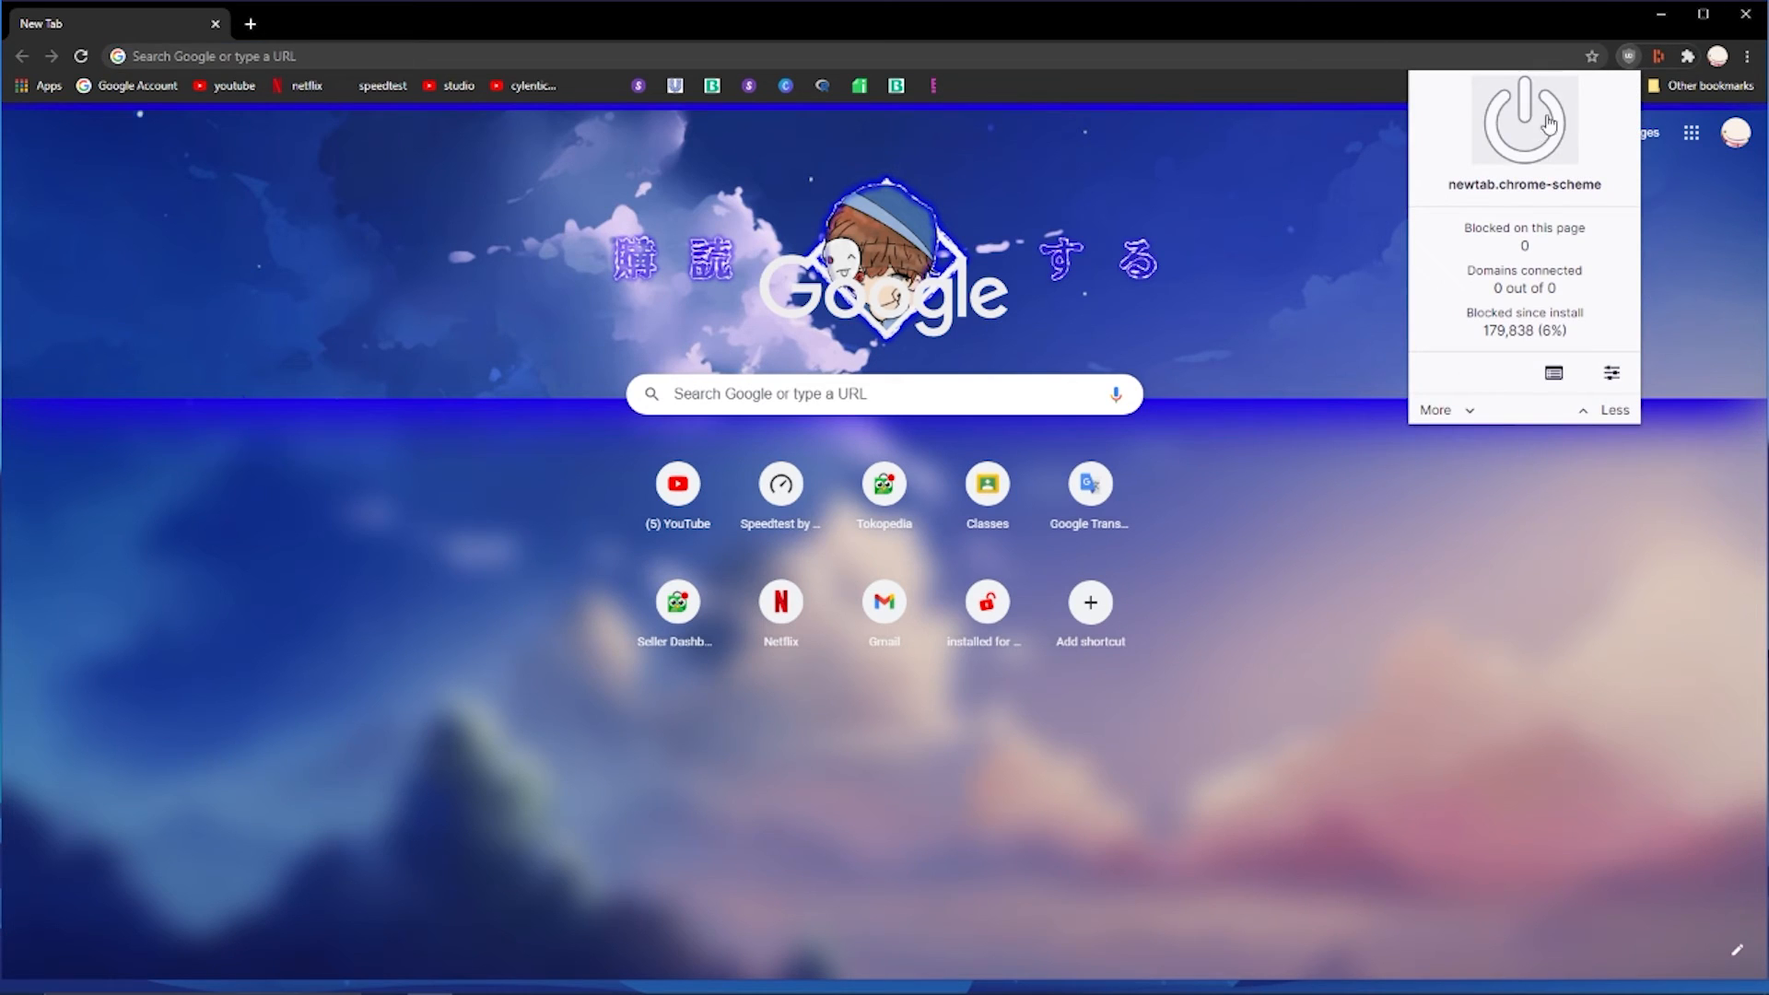
click(1658, 335)
click(1633, 58)
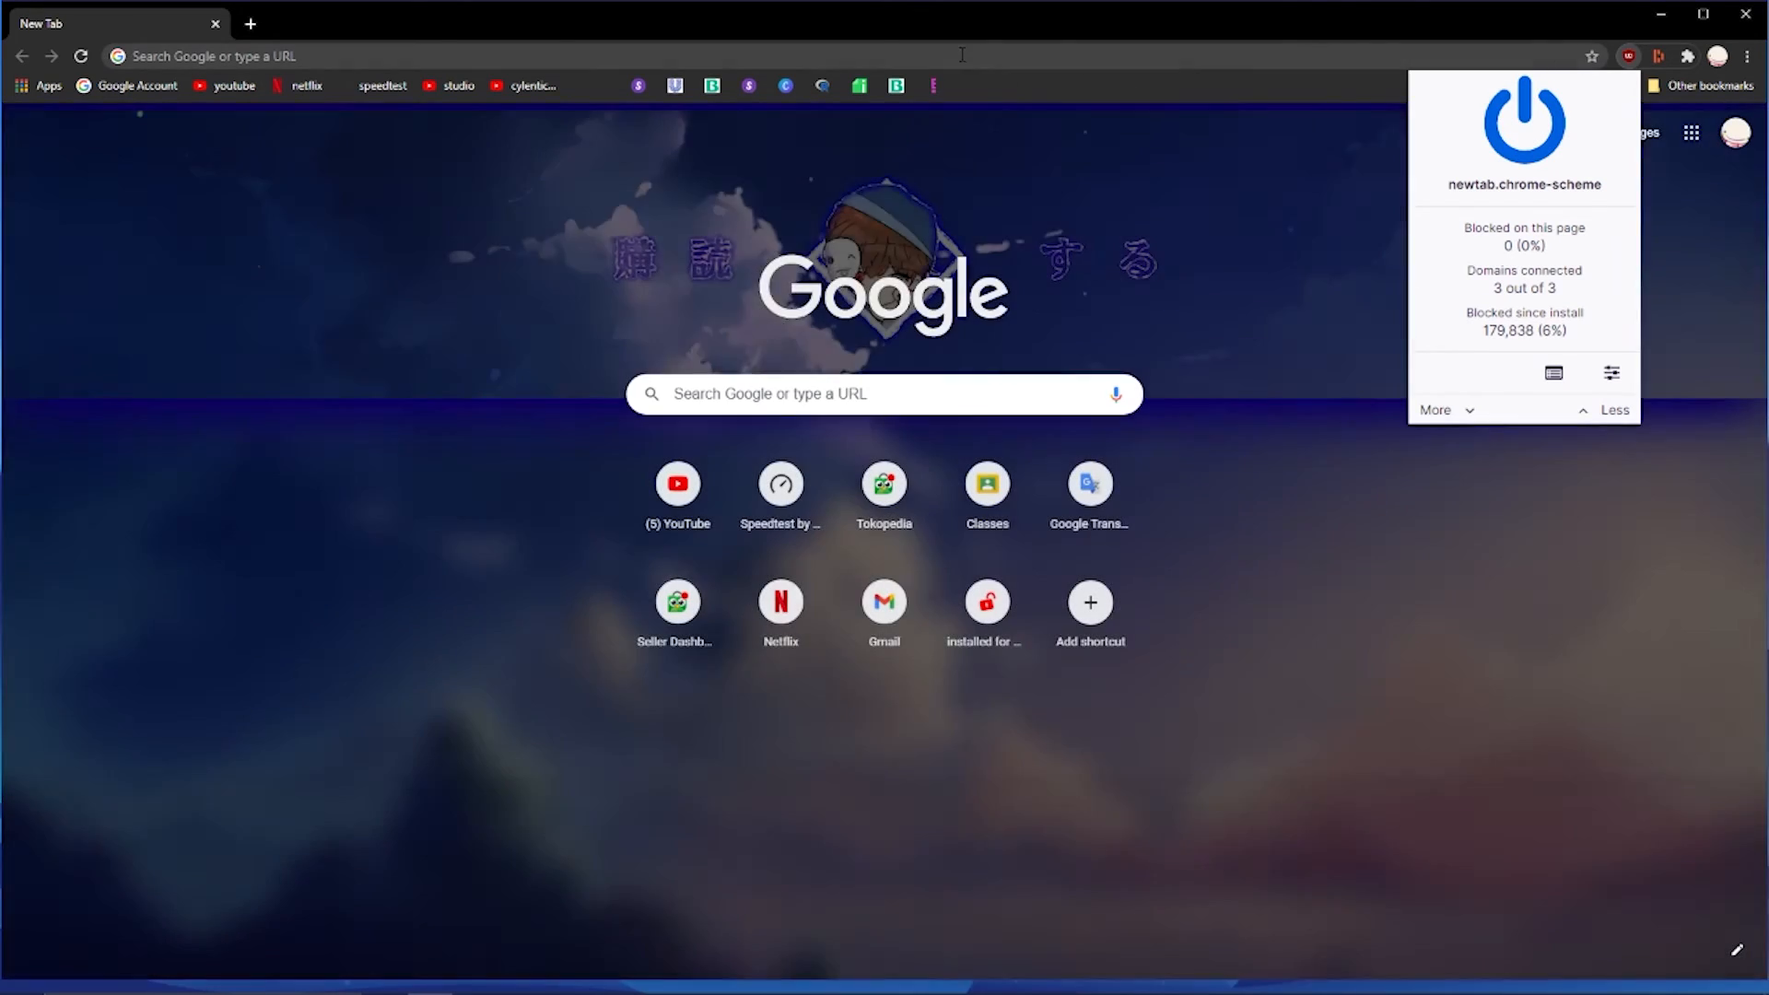
Step: Search the web for ublock origin, view its Chrome Web Store page, and return to the results
click(962, 55)
text(u)
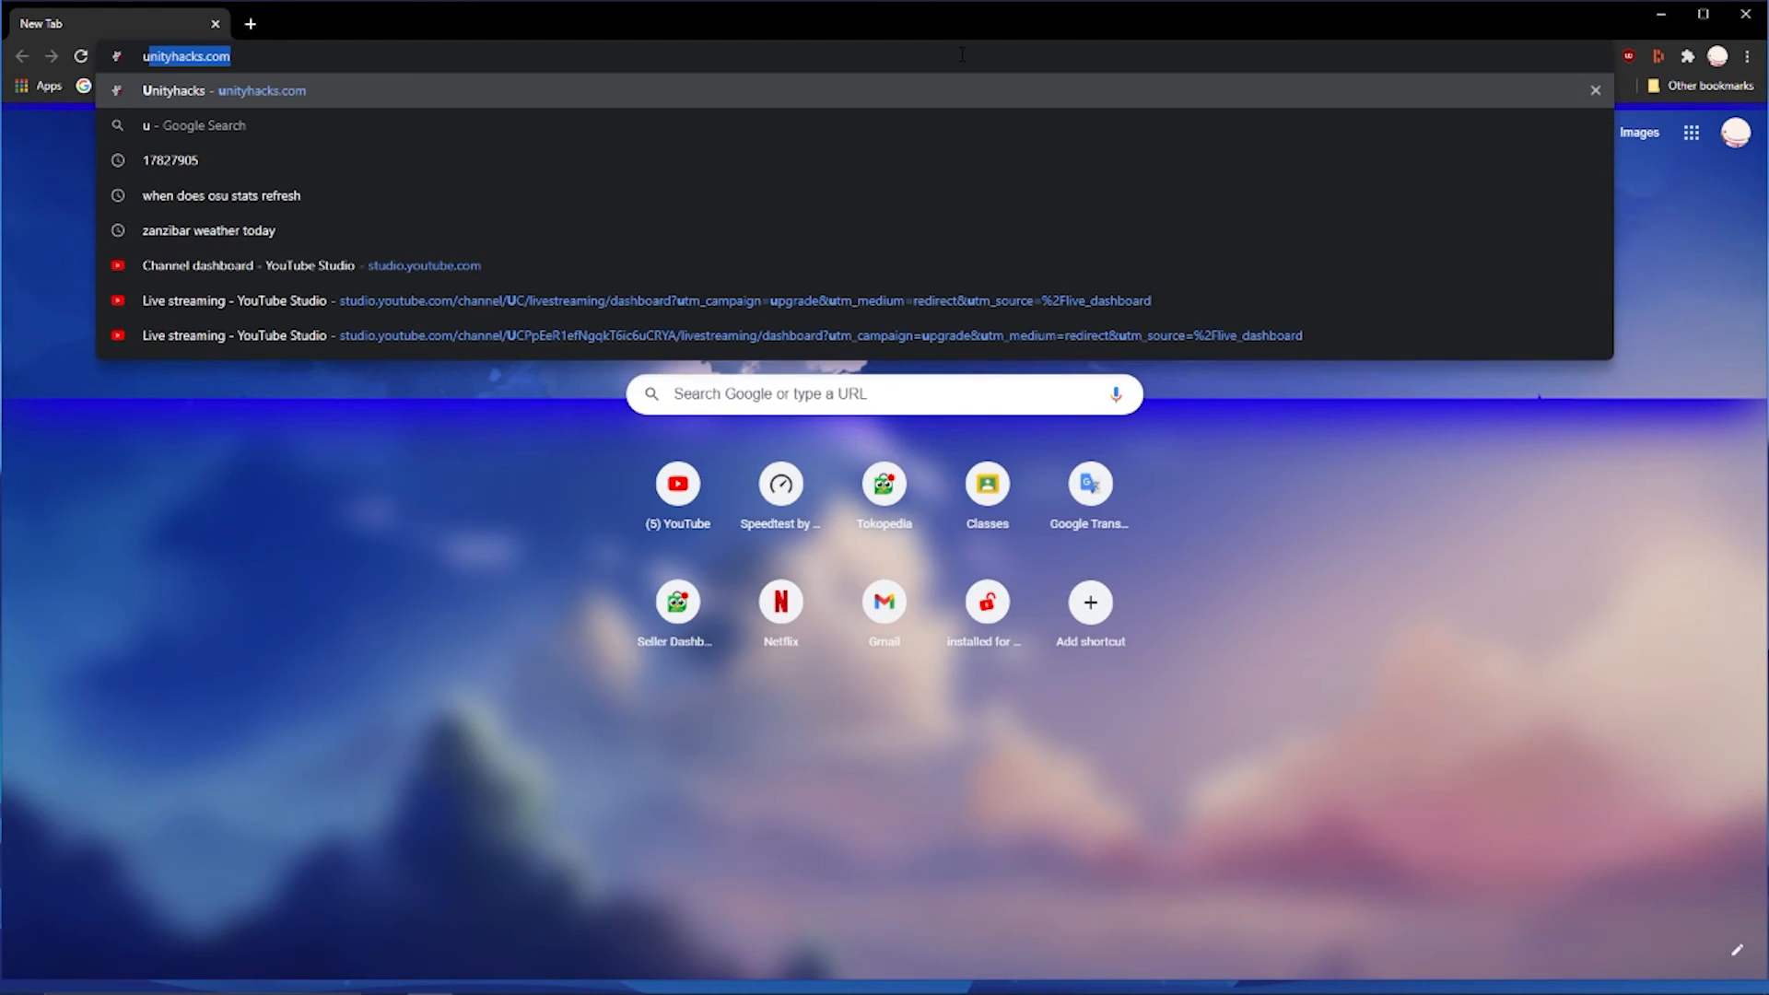
text(block oiri)
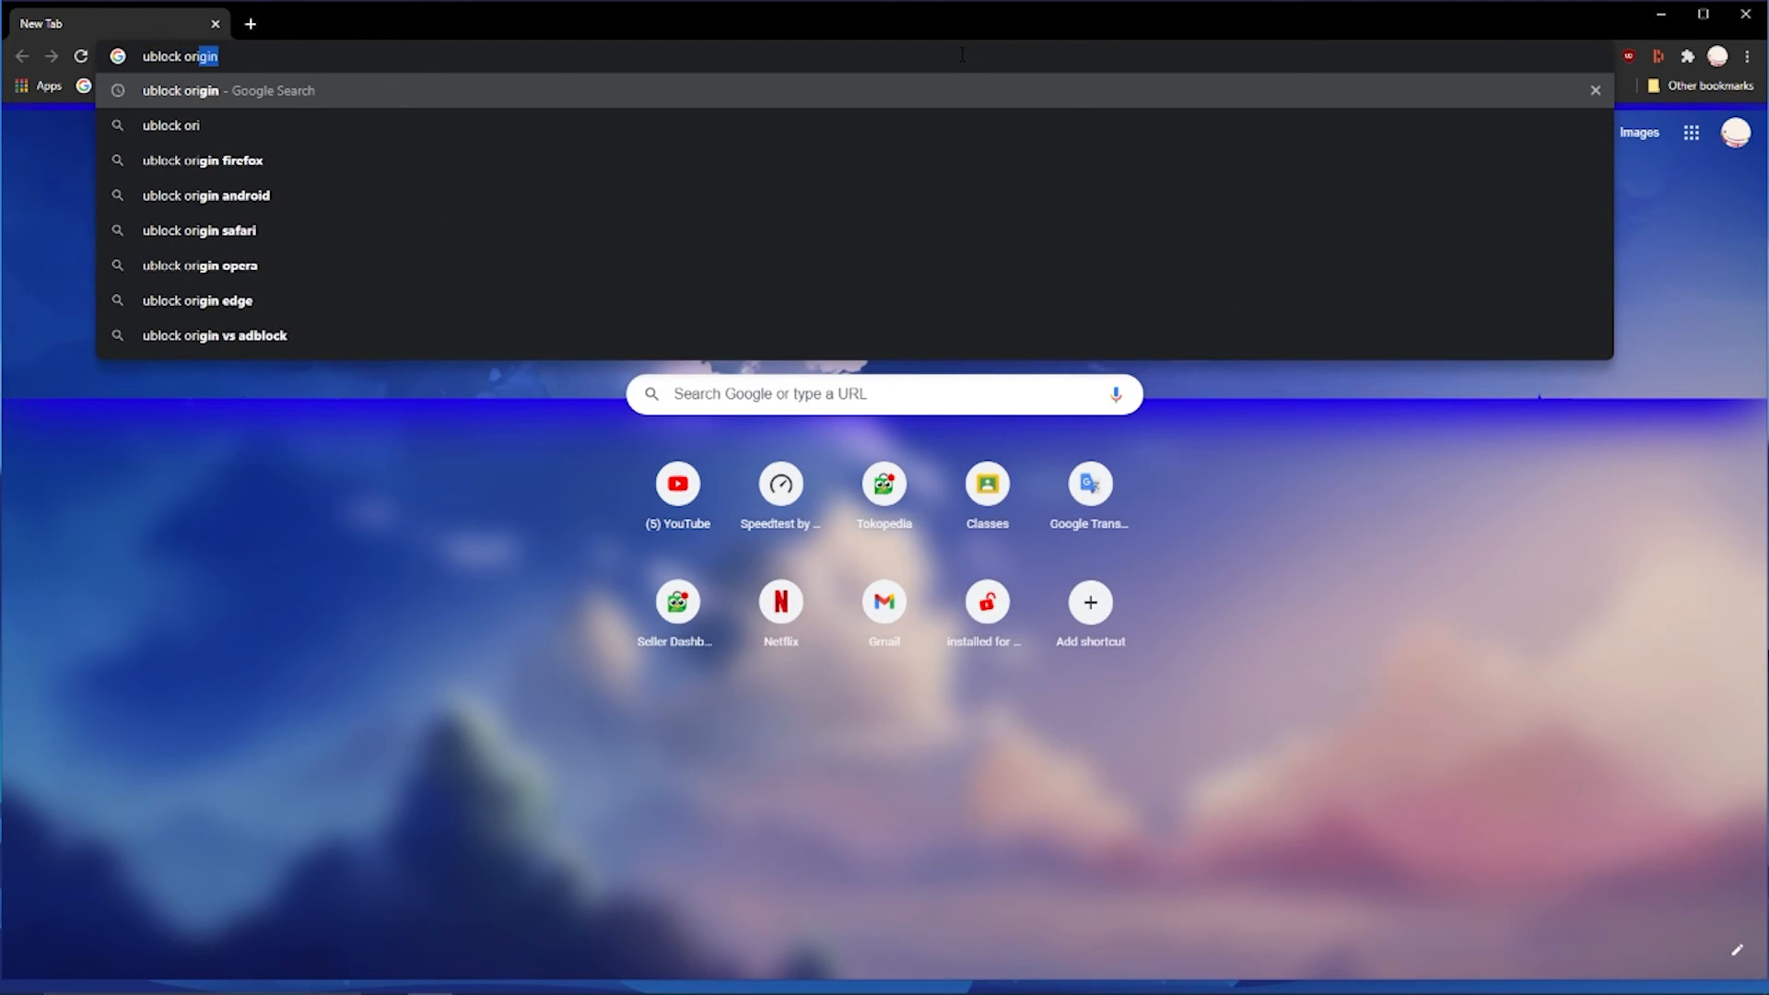
key(Return)
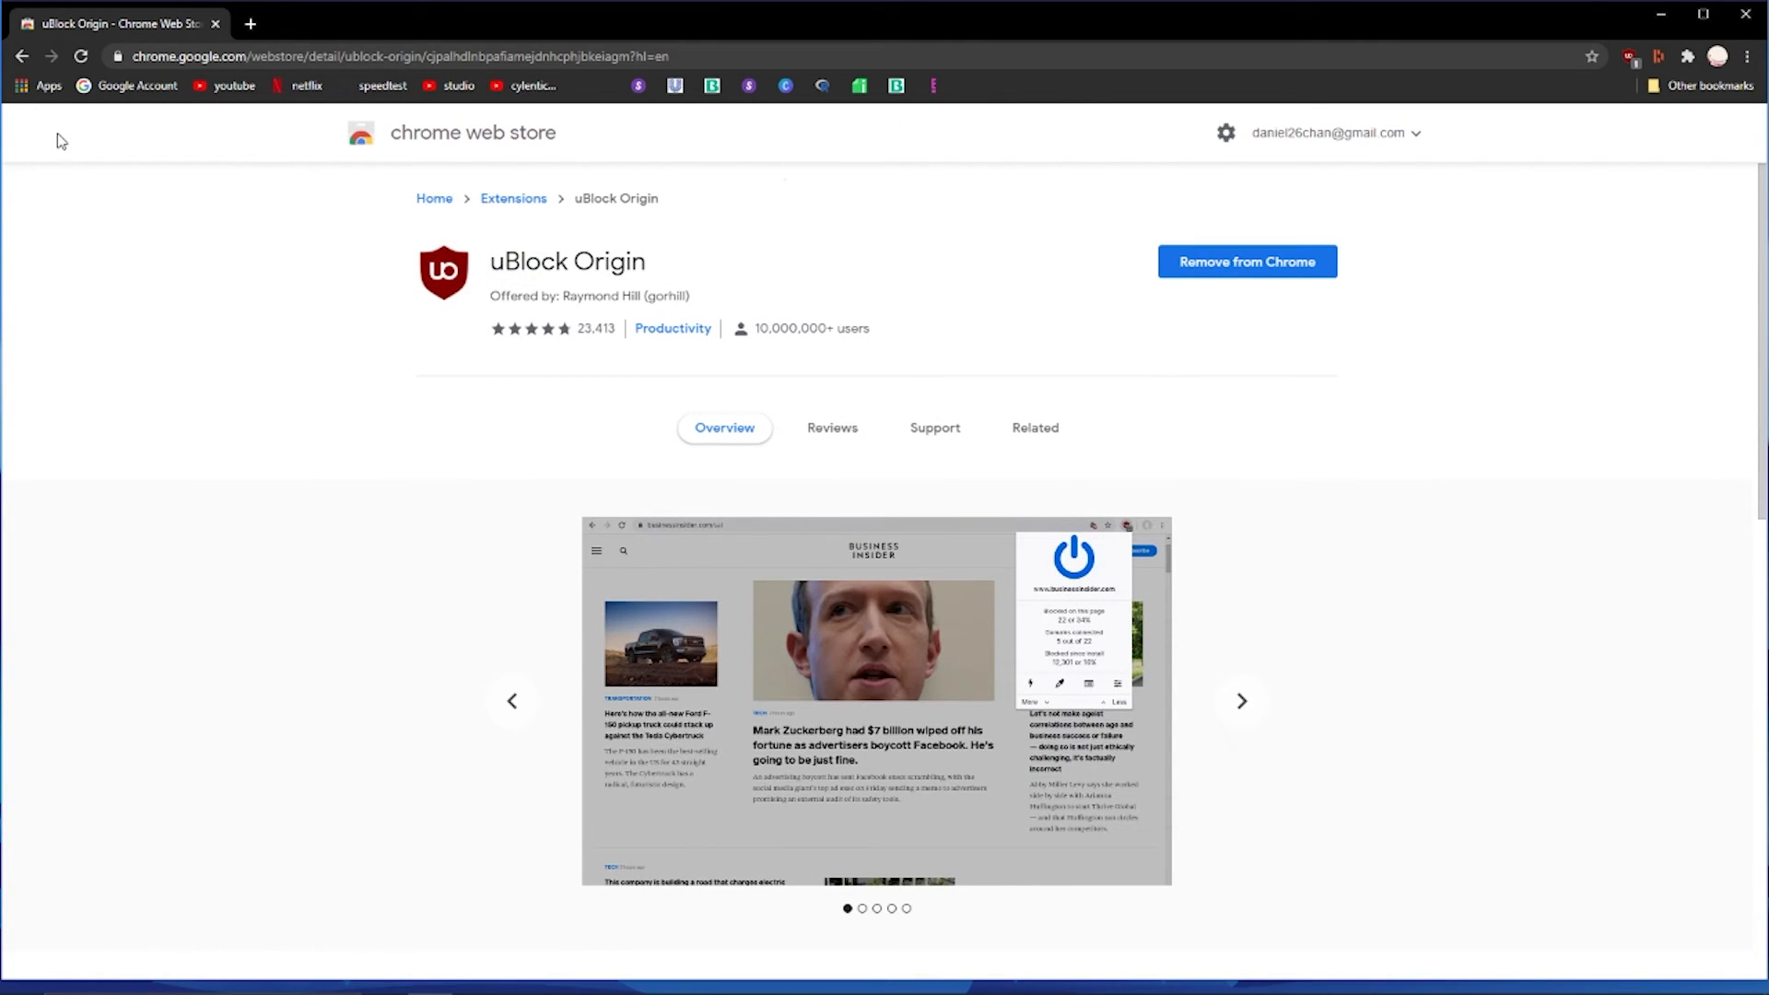
click(20, 56)
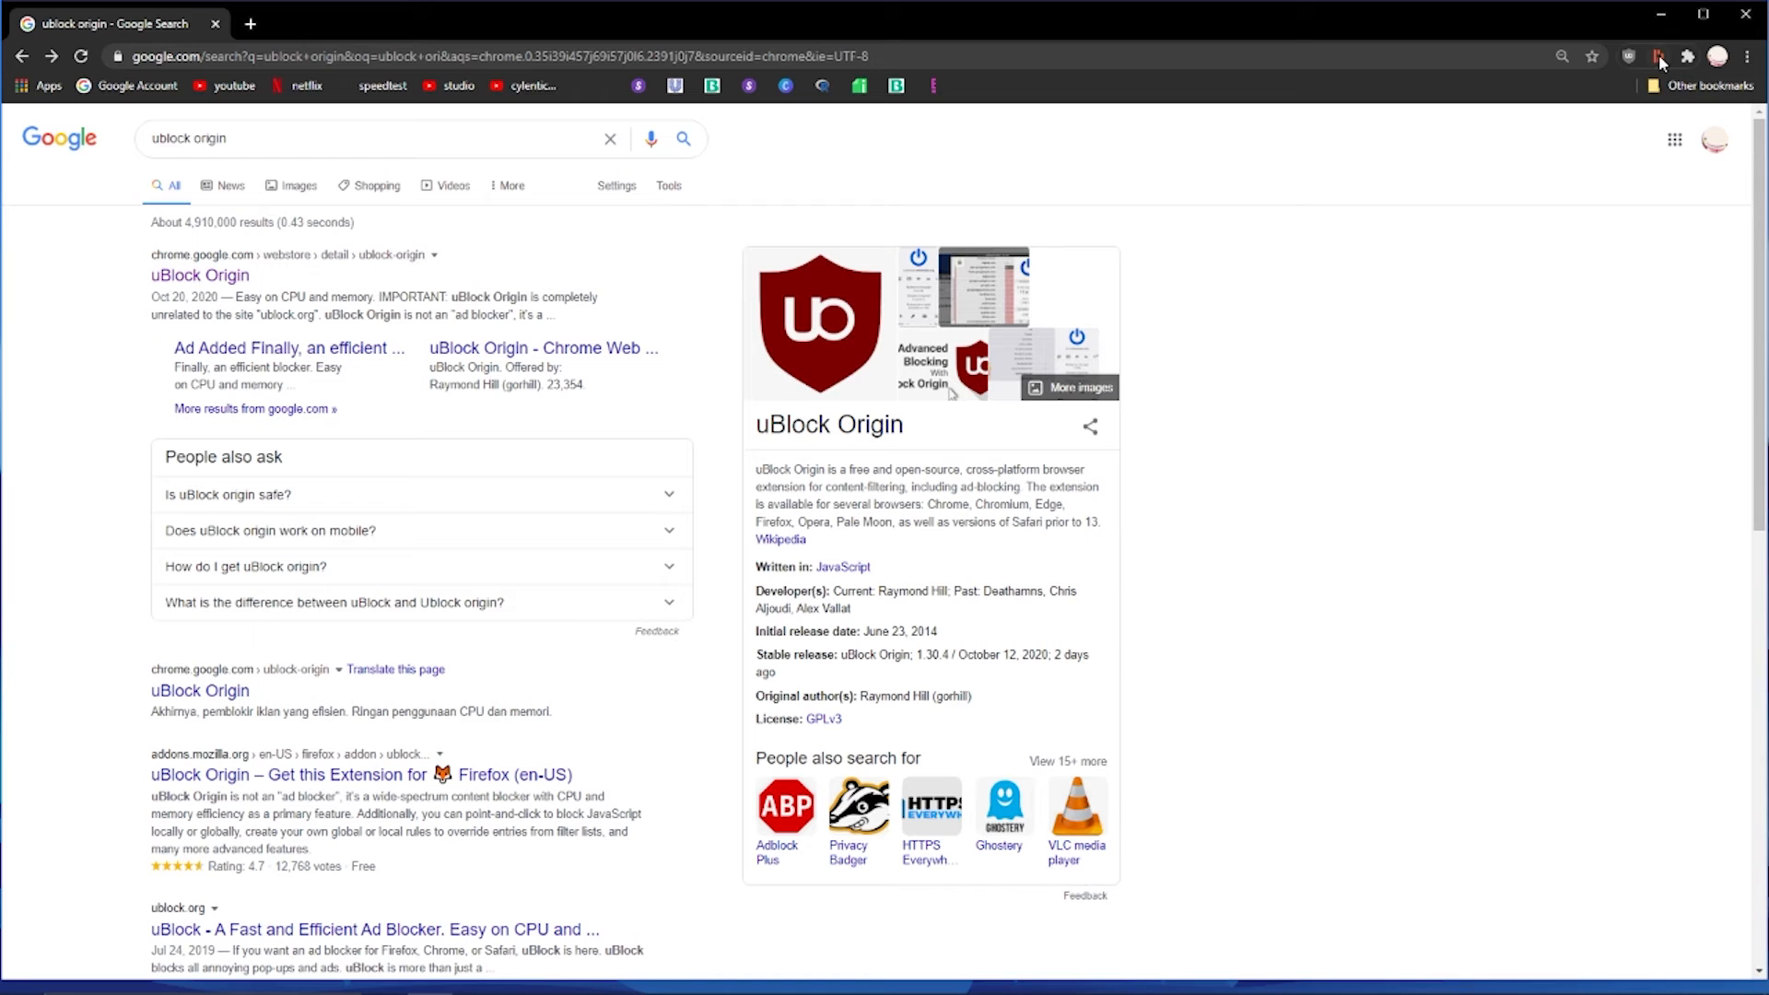
click(1628, 58)
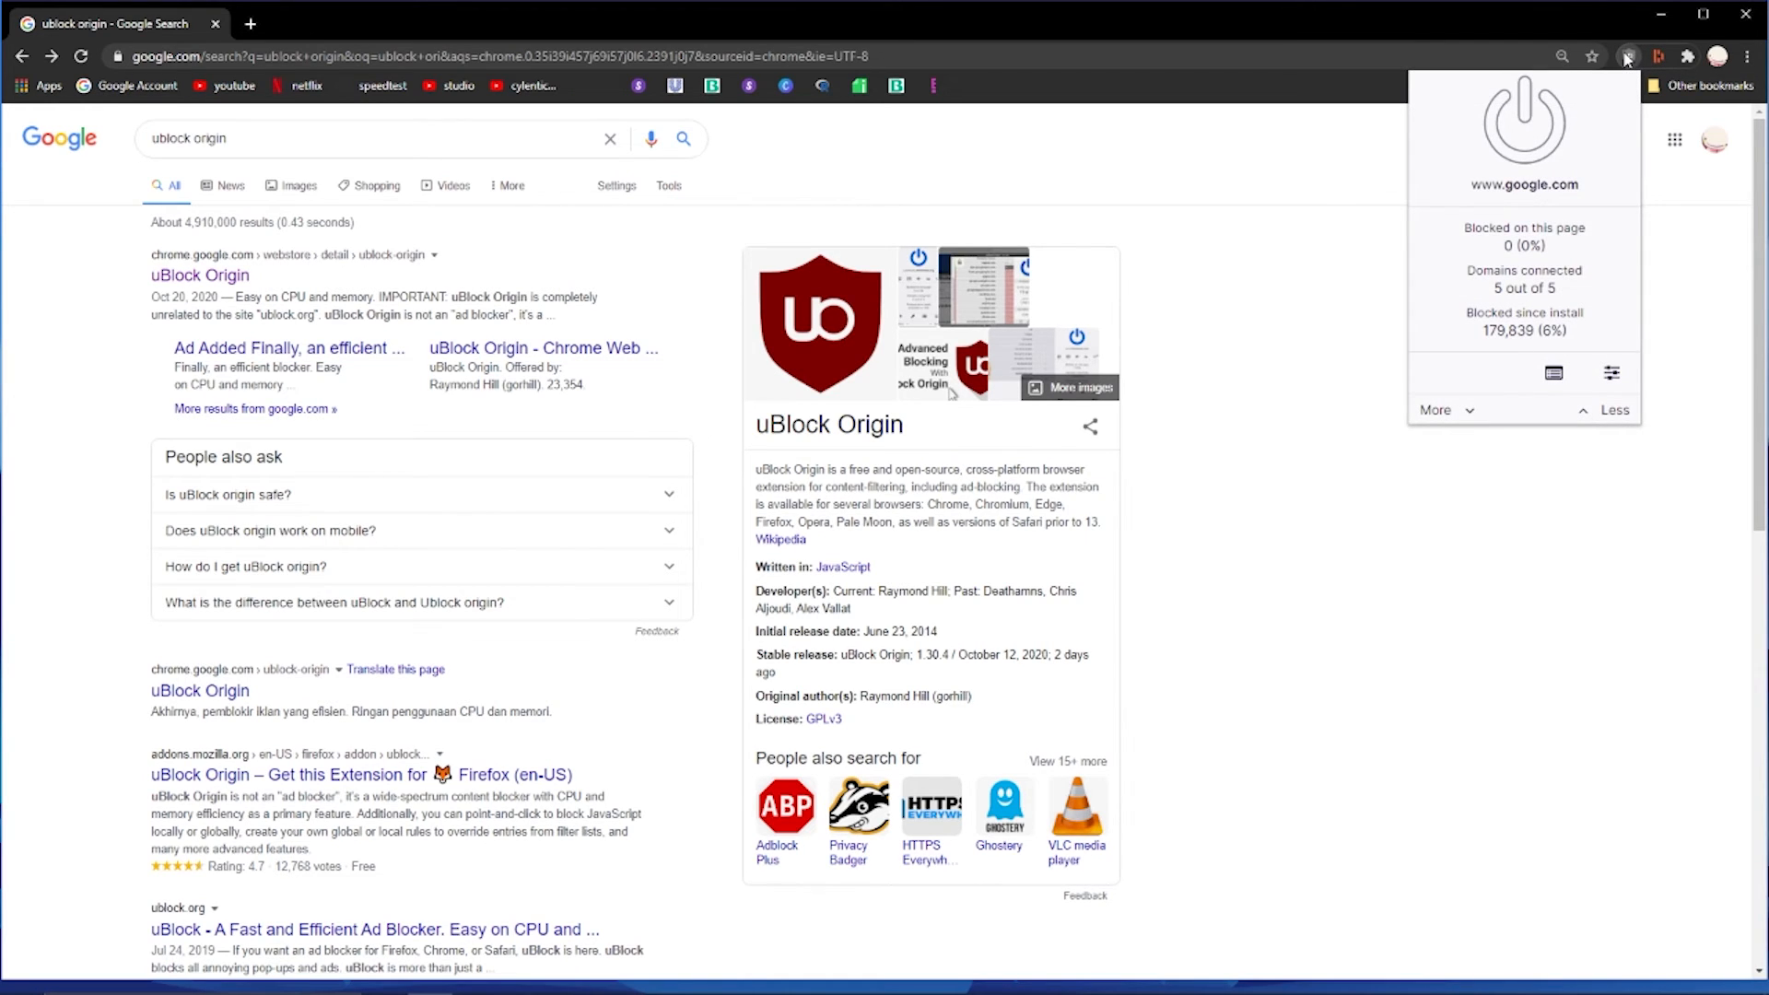
click(1627, 59)
scroll(1225, 479, down, 5)
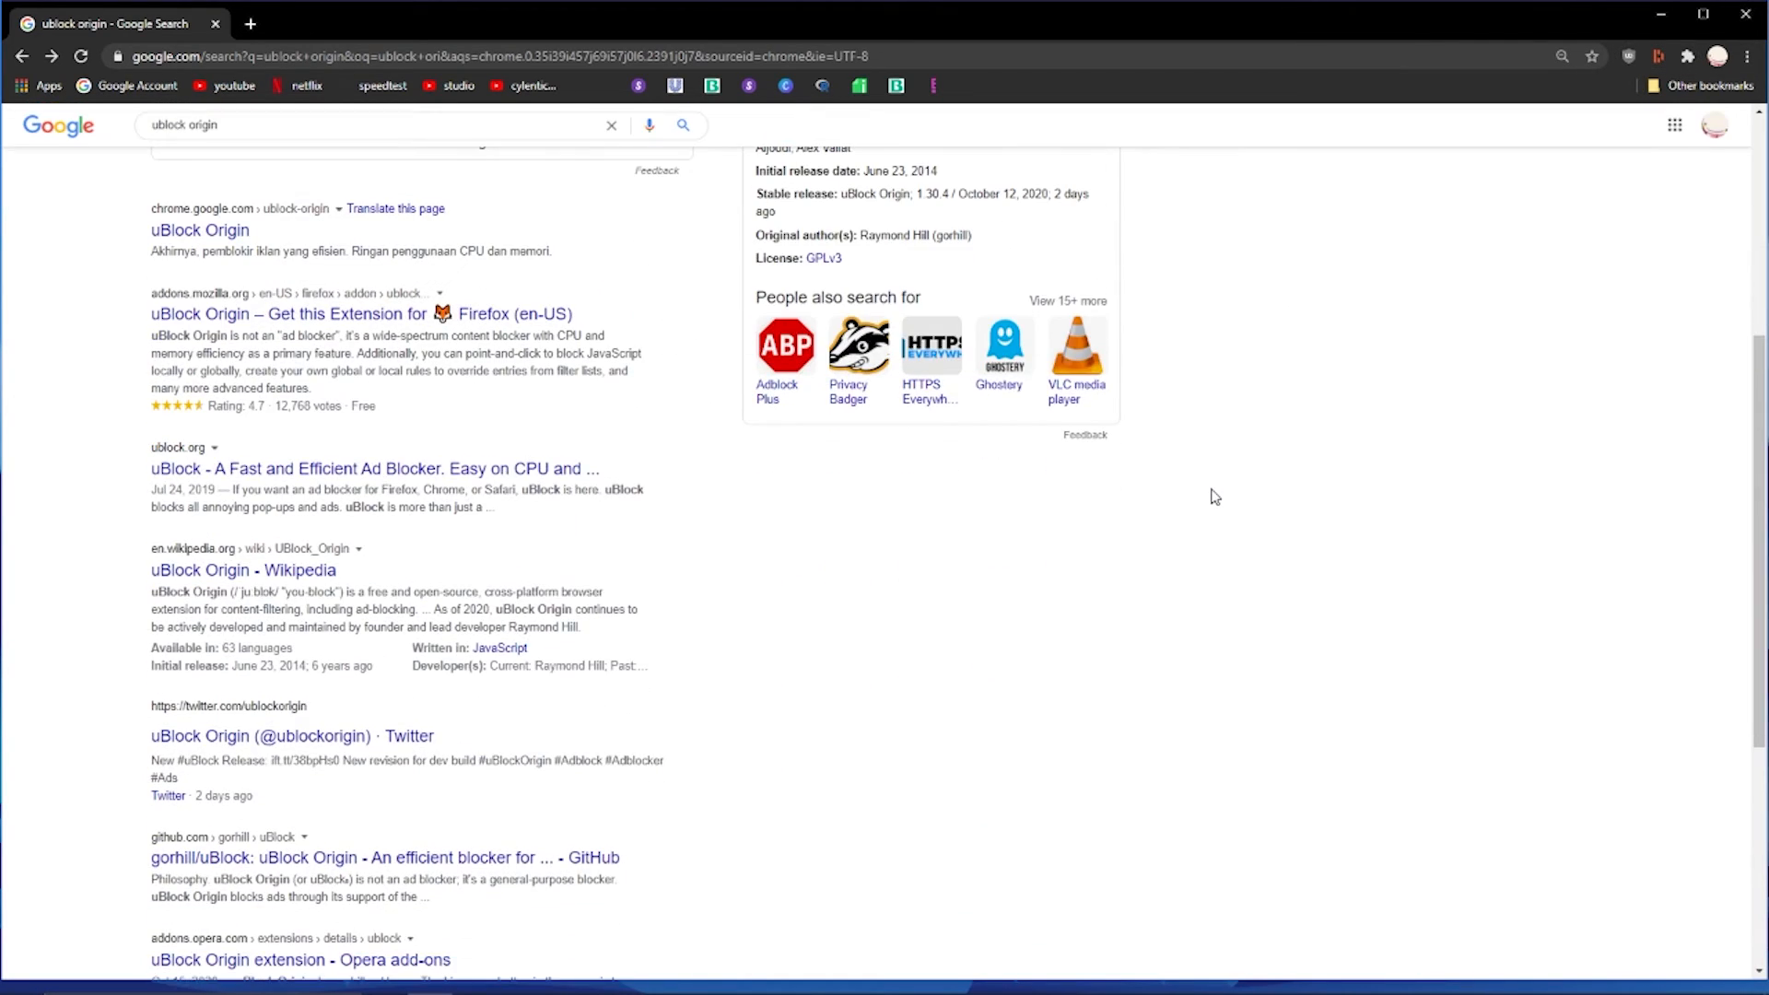
scroll(1218, 496, up, 4)
click(1639, 56)
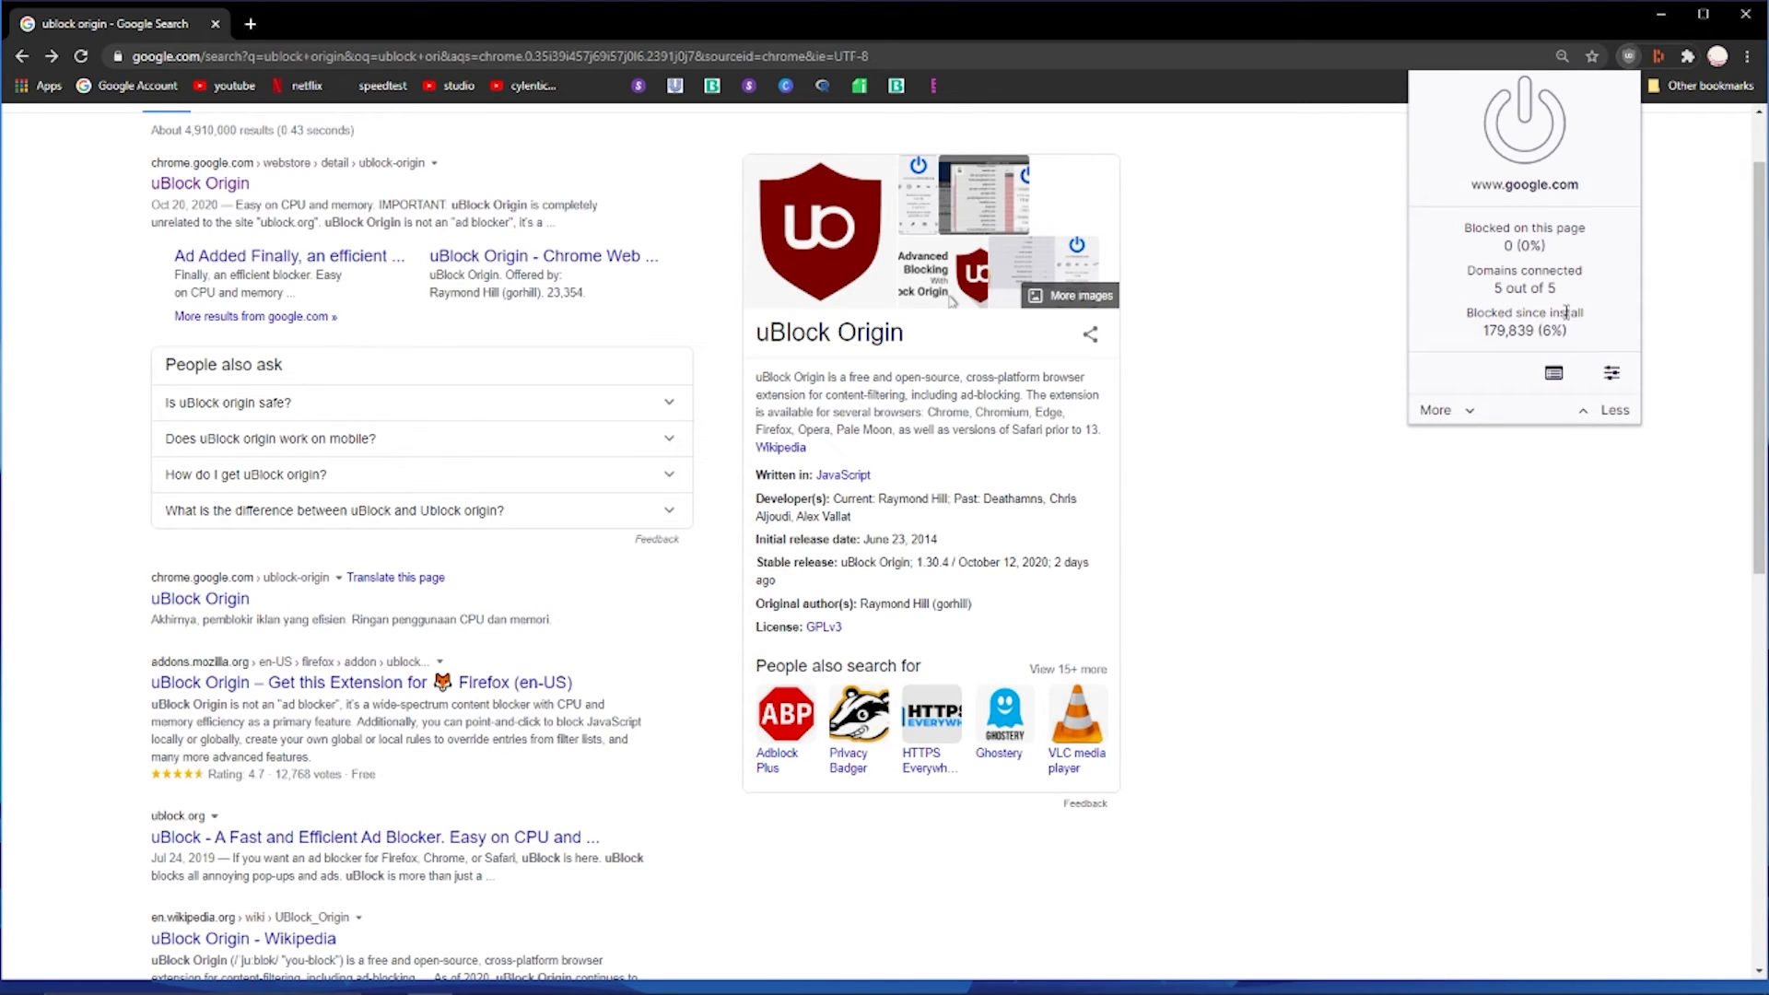
click(1478, 315)
click(1524, 122)
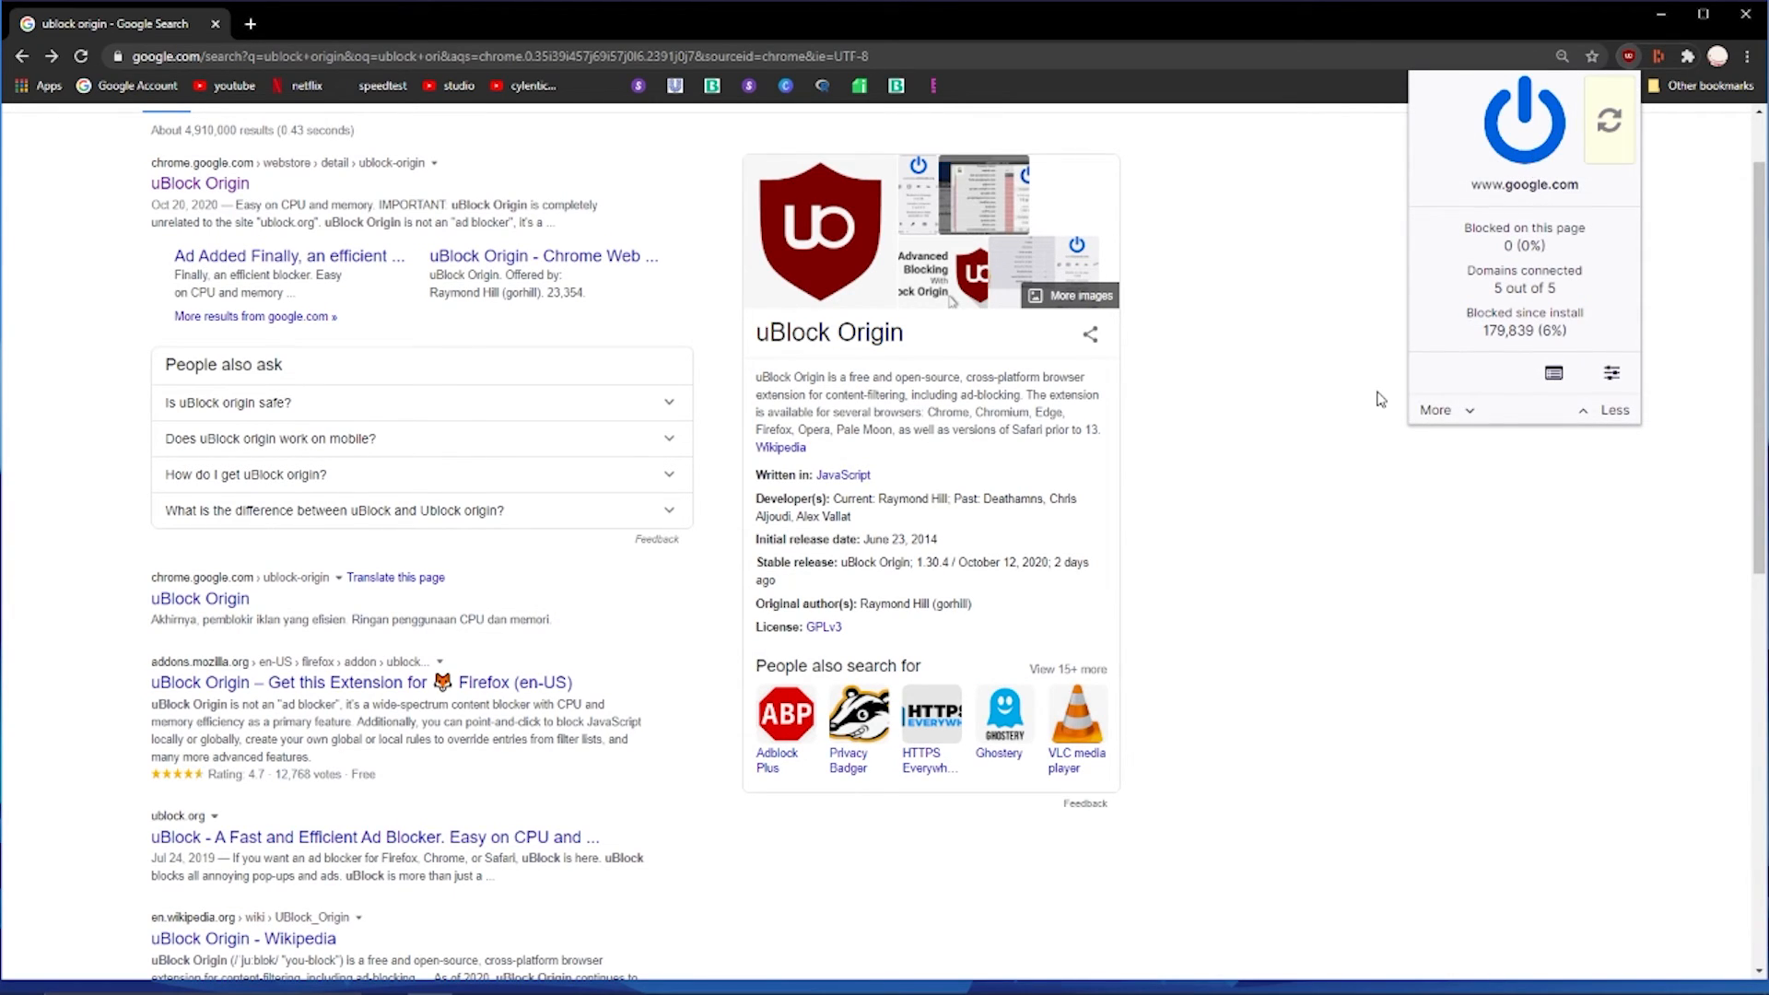
scroll(1378, 398, up, 1)
click(1612, 115)
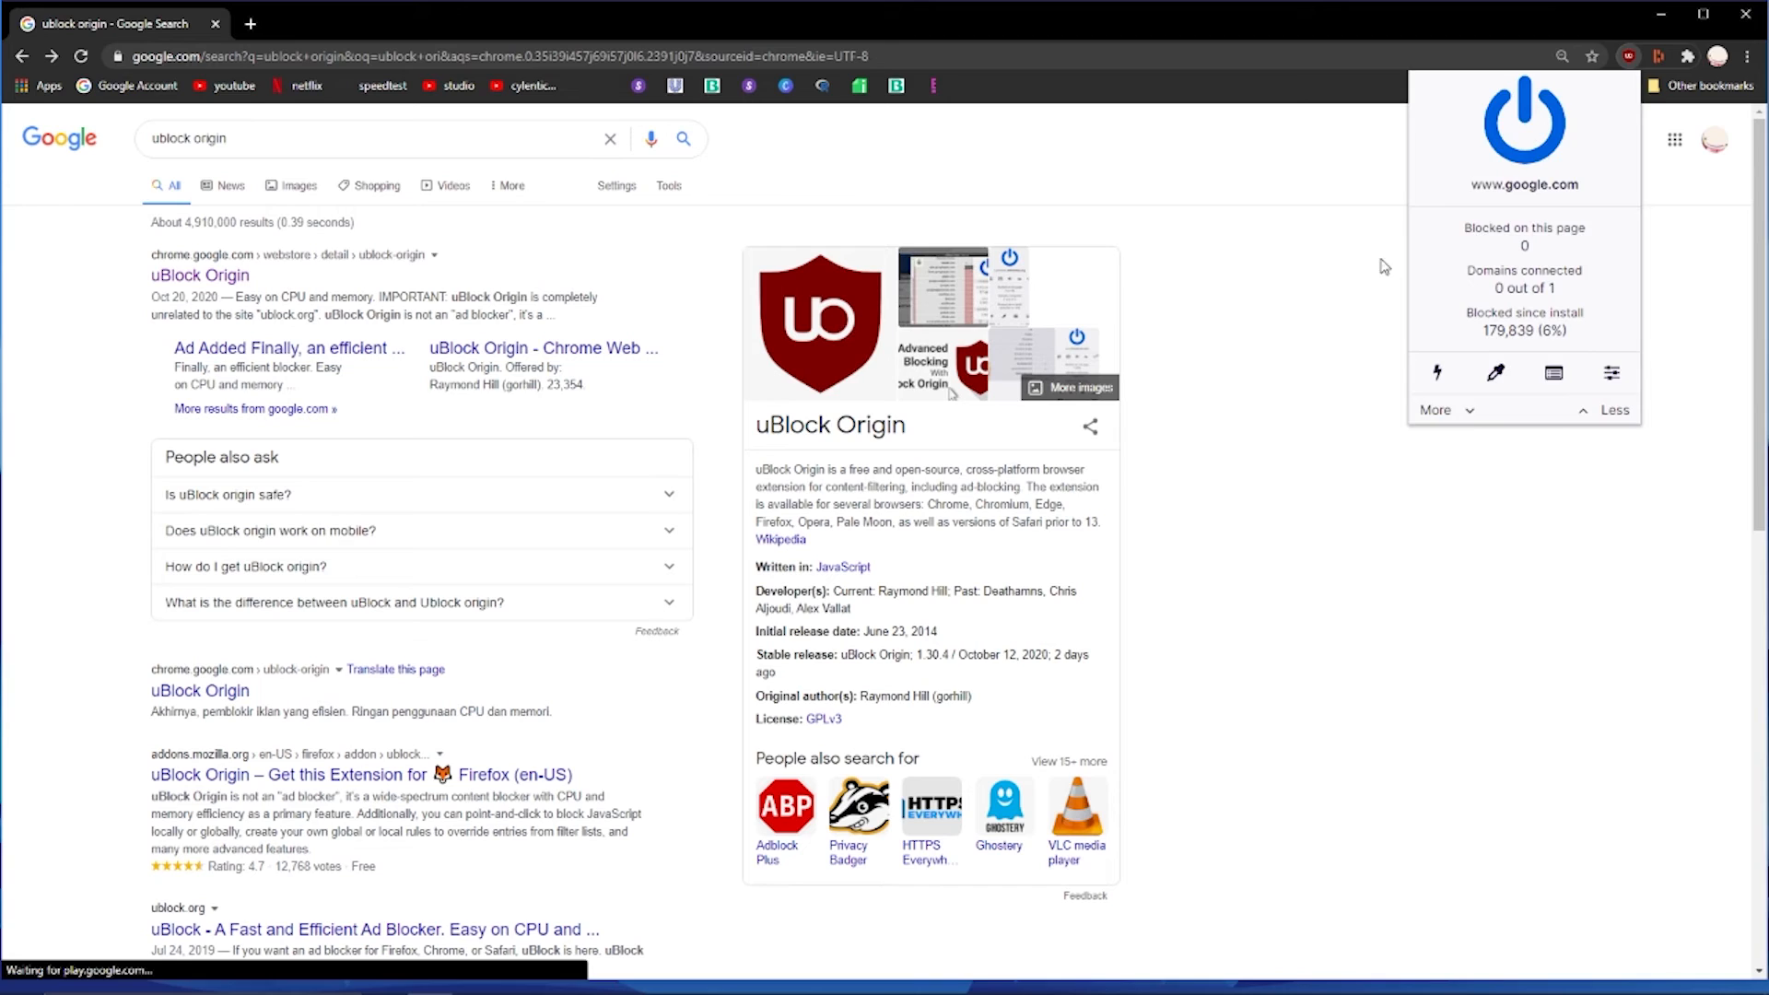
click(1631, 62)
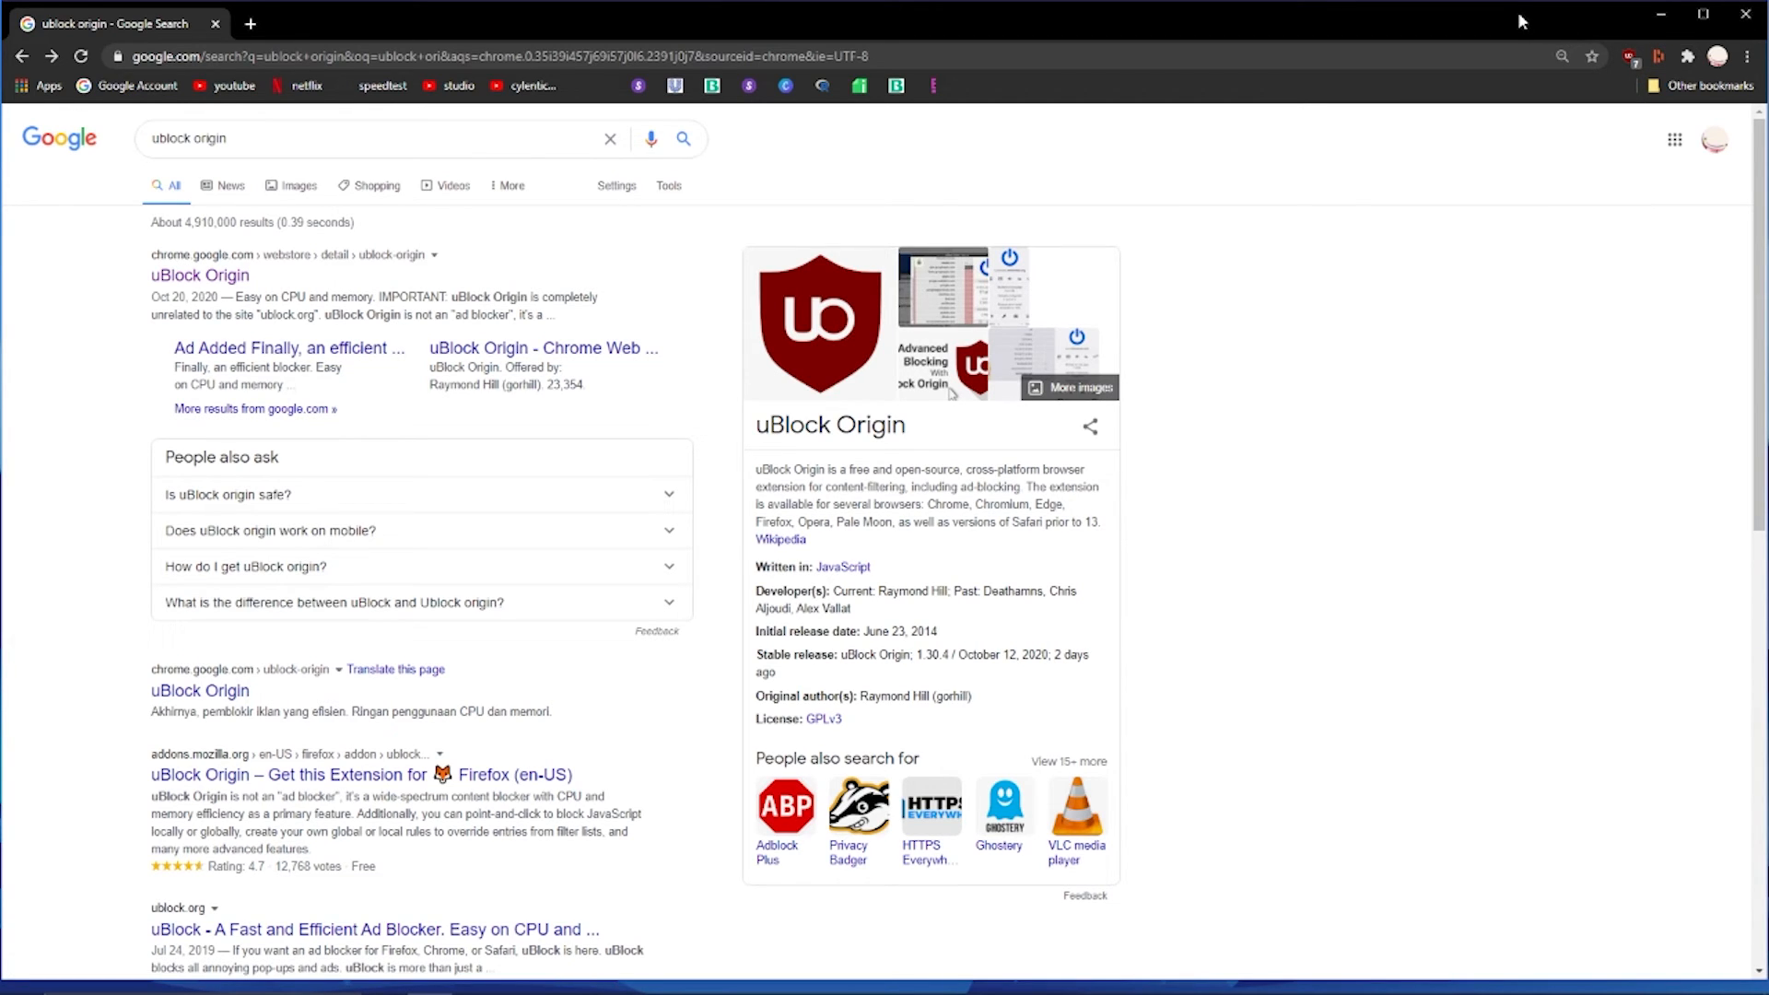
Step: Close Chrome and minimize the Streamlabs OBS window
click(1745, 14)
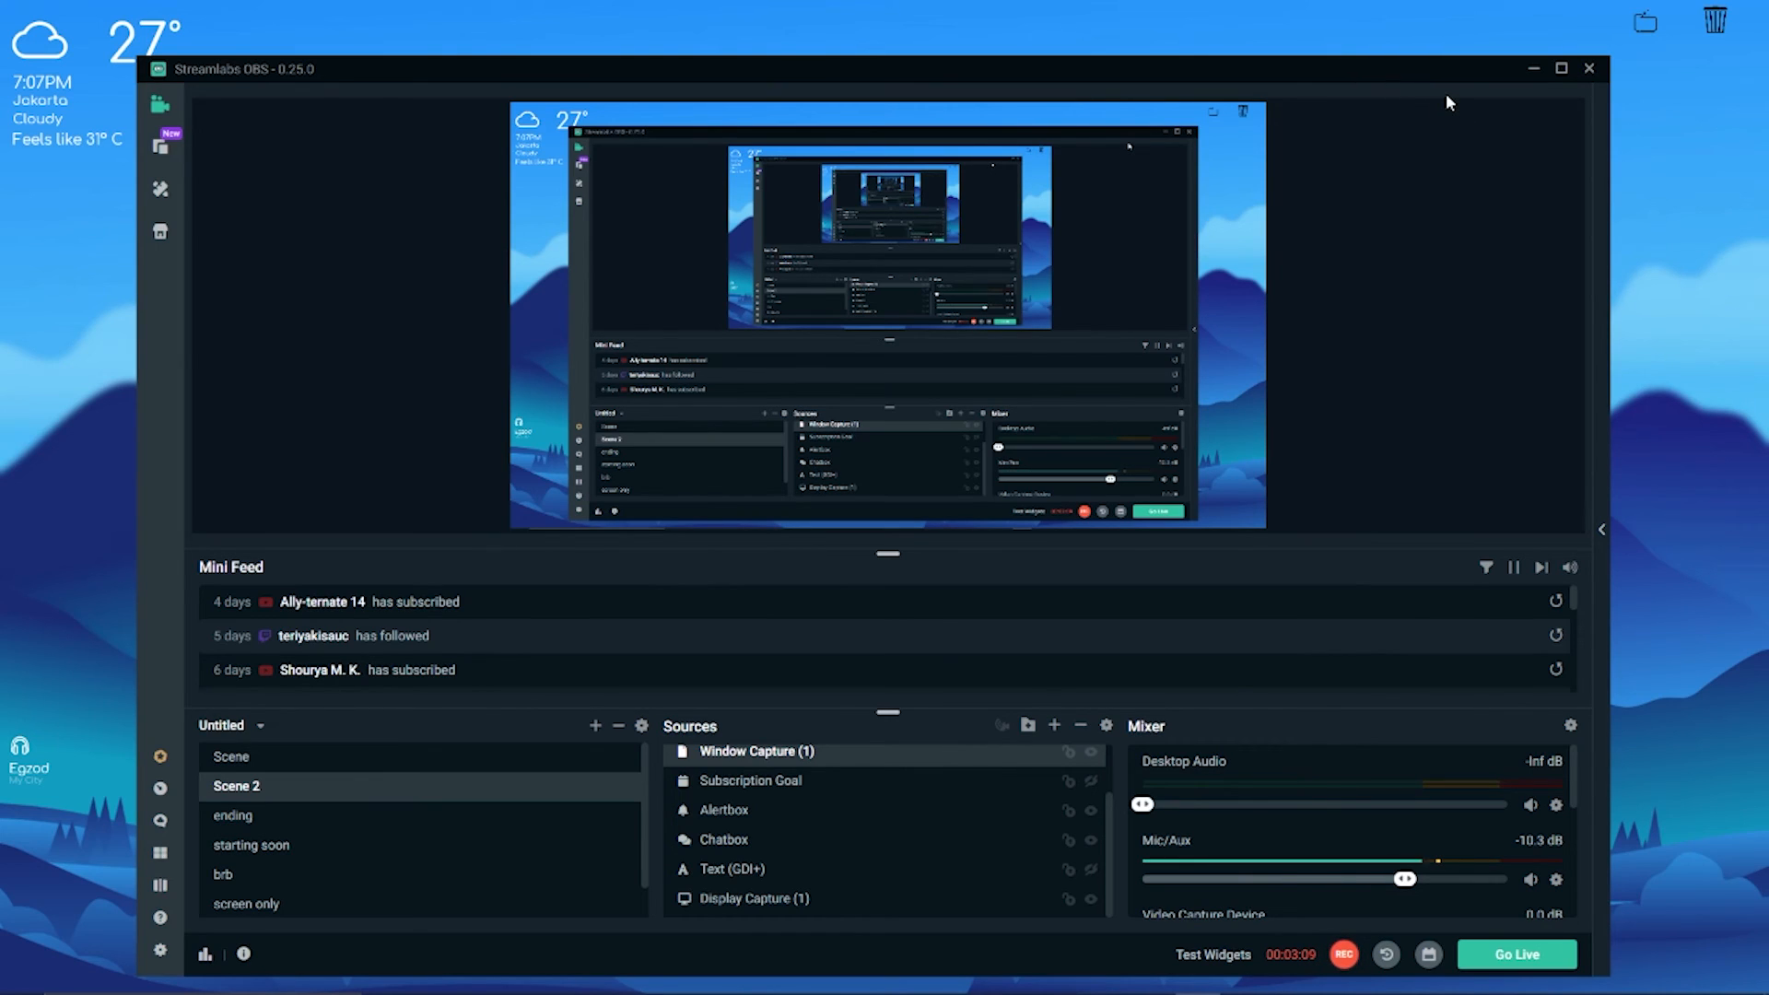
mouse_move(1501, 68)
mouse_down()
mouse_move(1476, 129)
mouse_move(1476, 85)
mouse_move(1498, 77)
mouse_up()
click(1518, 85)
Step: Switch to Spotify, resume the song My City, and minimize the player to show the visualizer
key(alt+Tab)
click(796, 518)
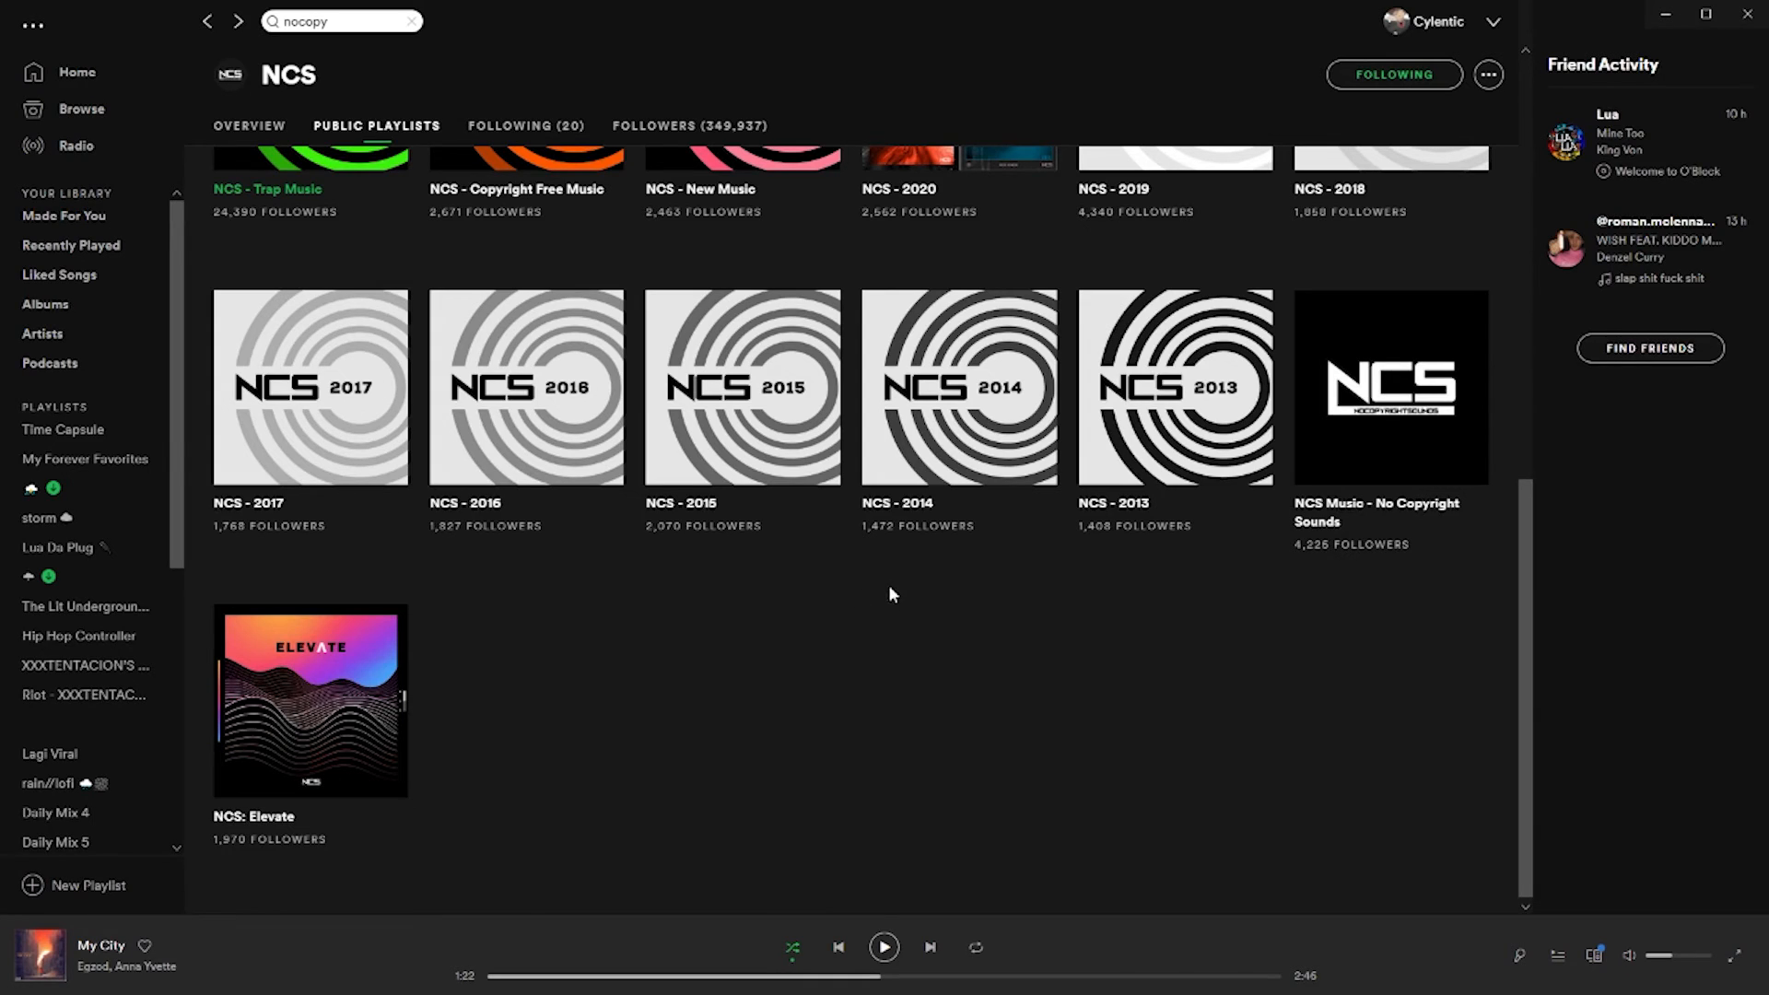
click(882, 947)
click(1666, 15)
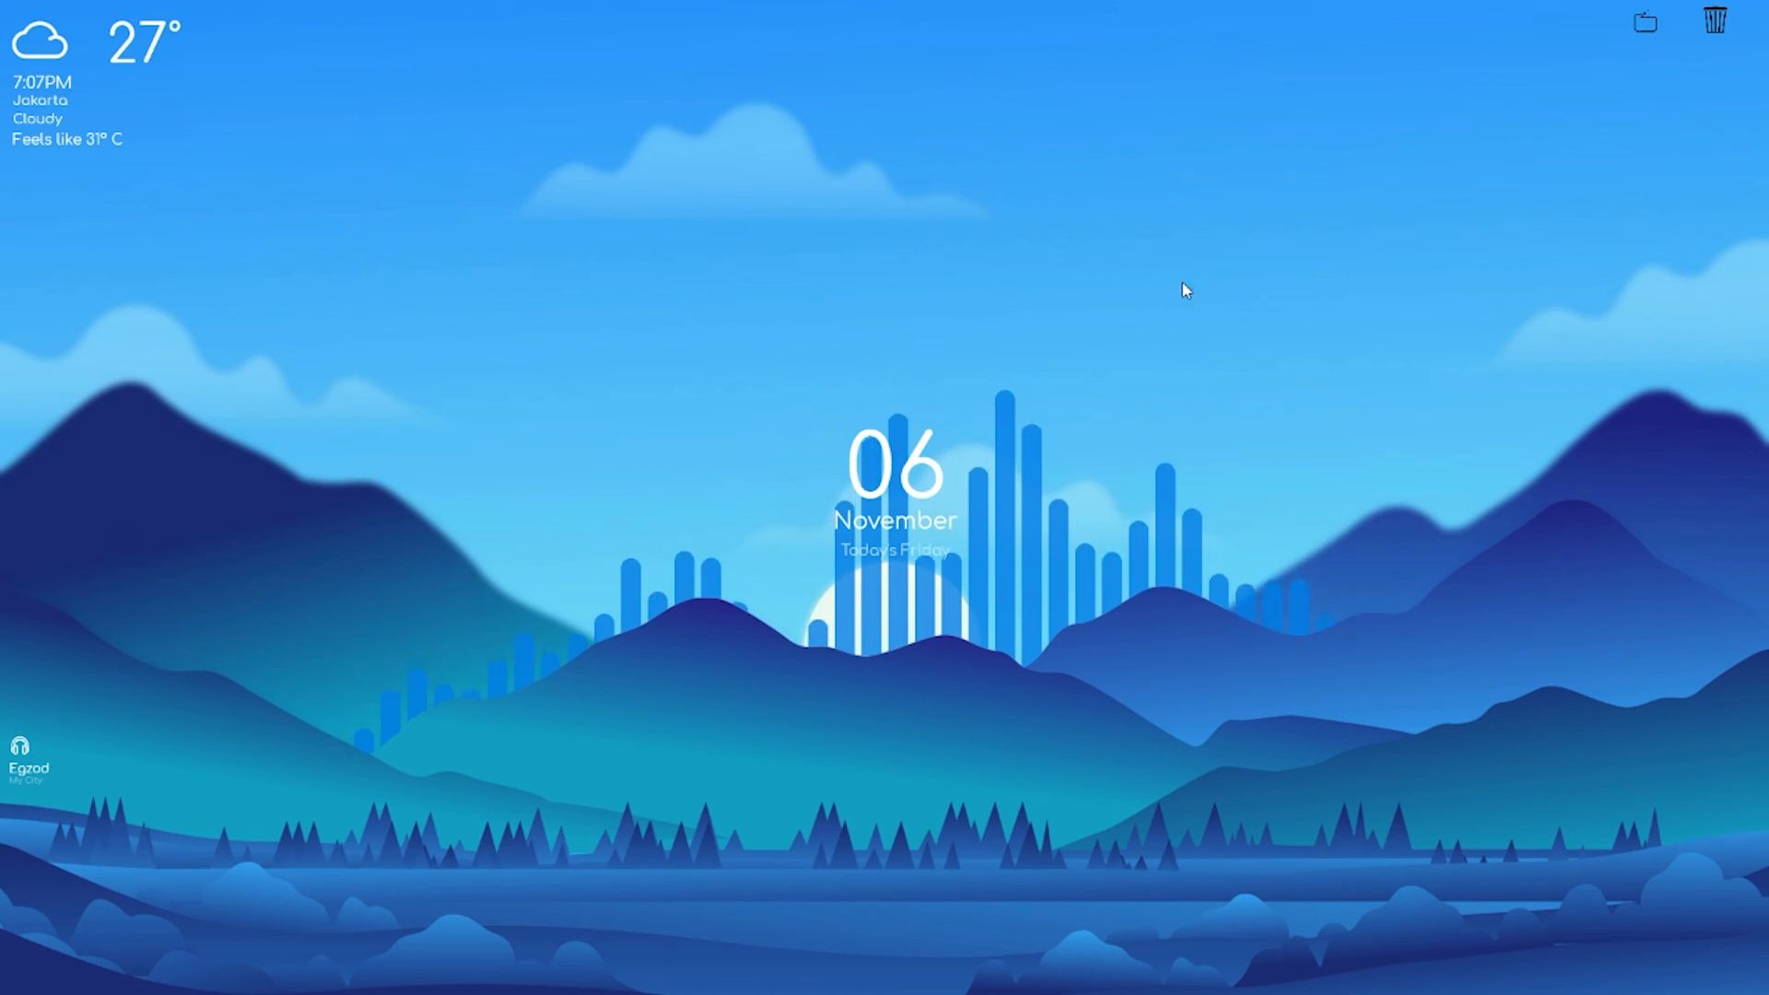
Step: Open Task Manager, sort the processes by CPU usage, and select Rainmeter to check its resource use
key(ctrl+shift+Escape)
drag(1294, 170, 1092, 242)
click(750, 323)
click(963, 330)
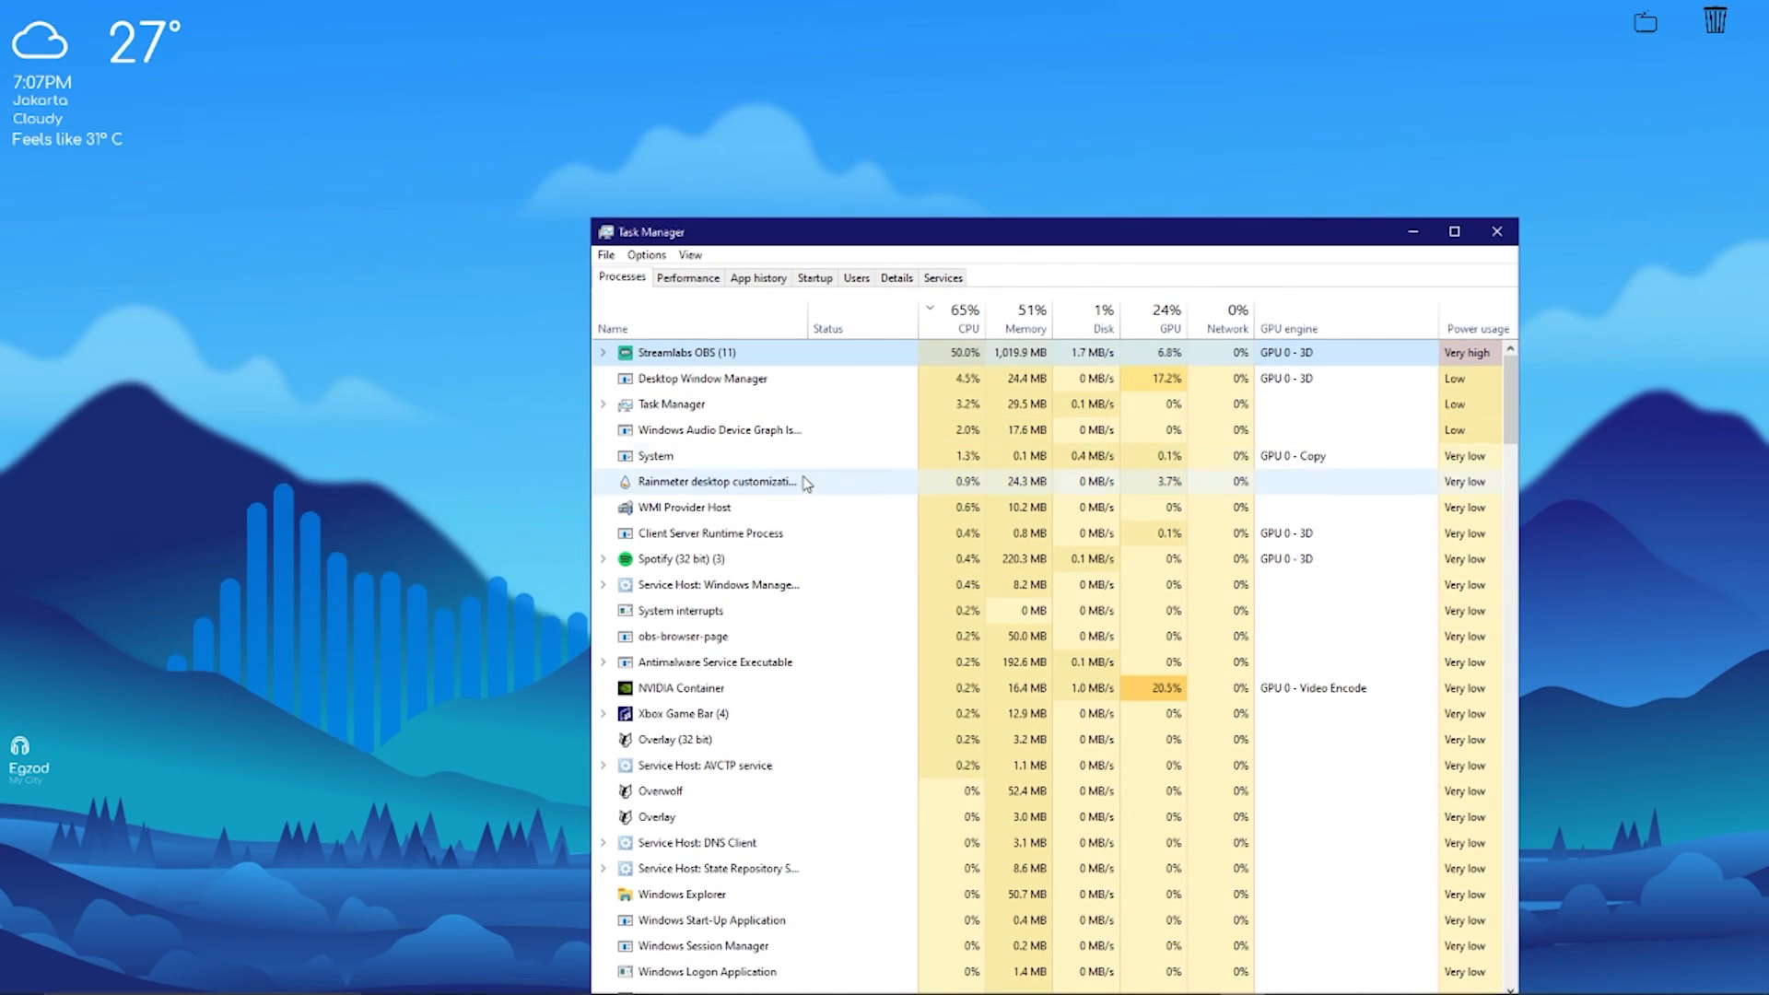
click(826, 504)
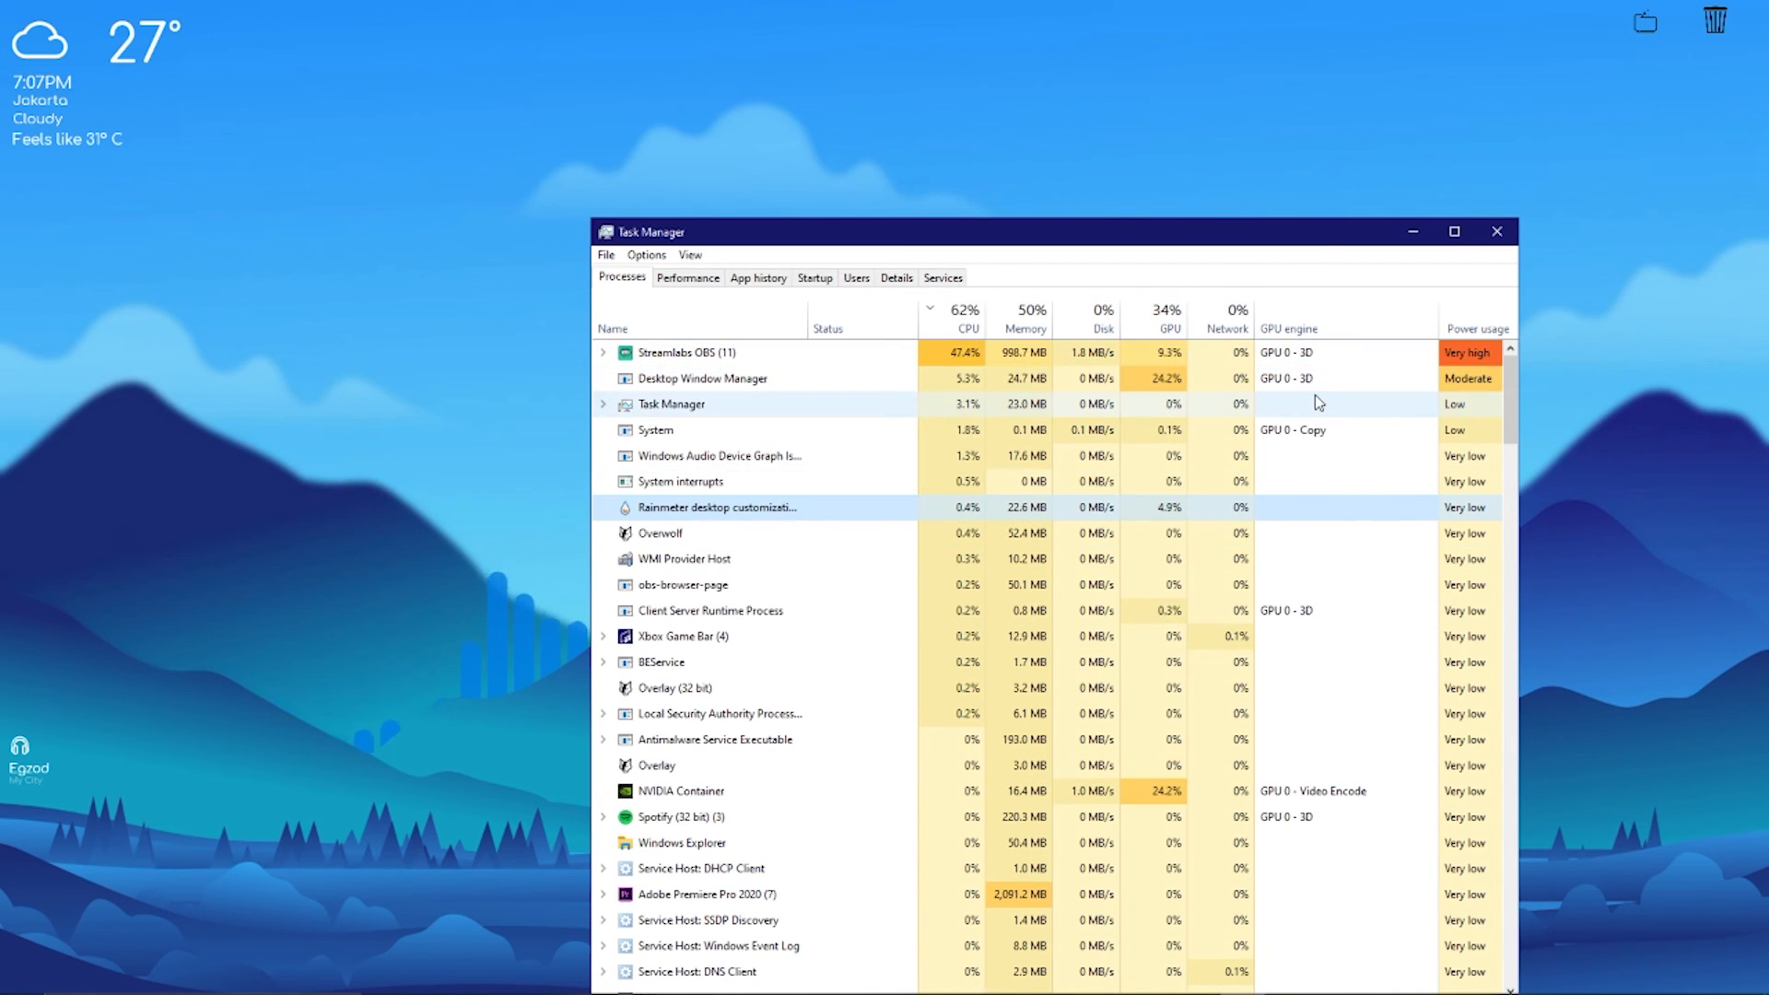
Step: Select Desktop Window Manager in Task Manager, maximize the window, and sort the processes by GPU usage
drag(1301, 242, 1161, 580)
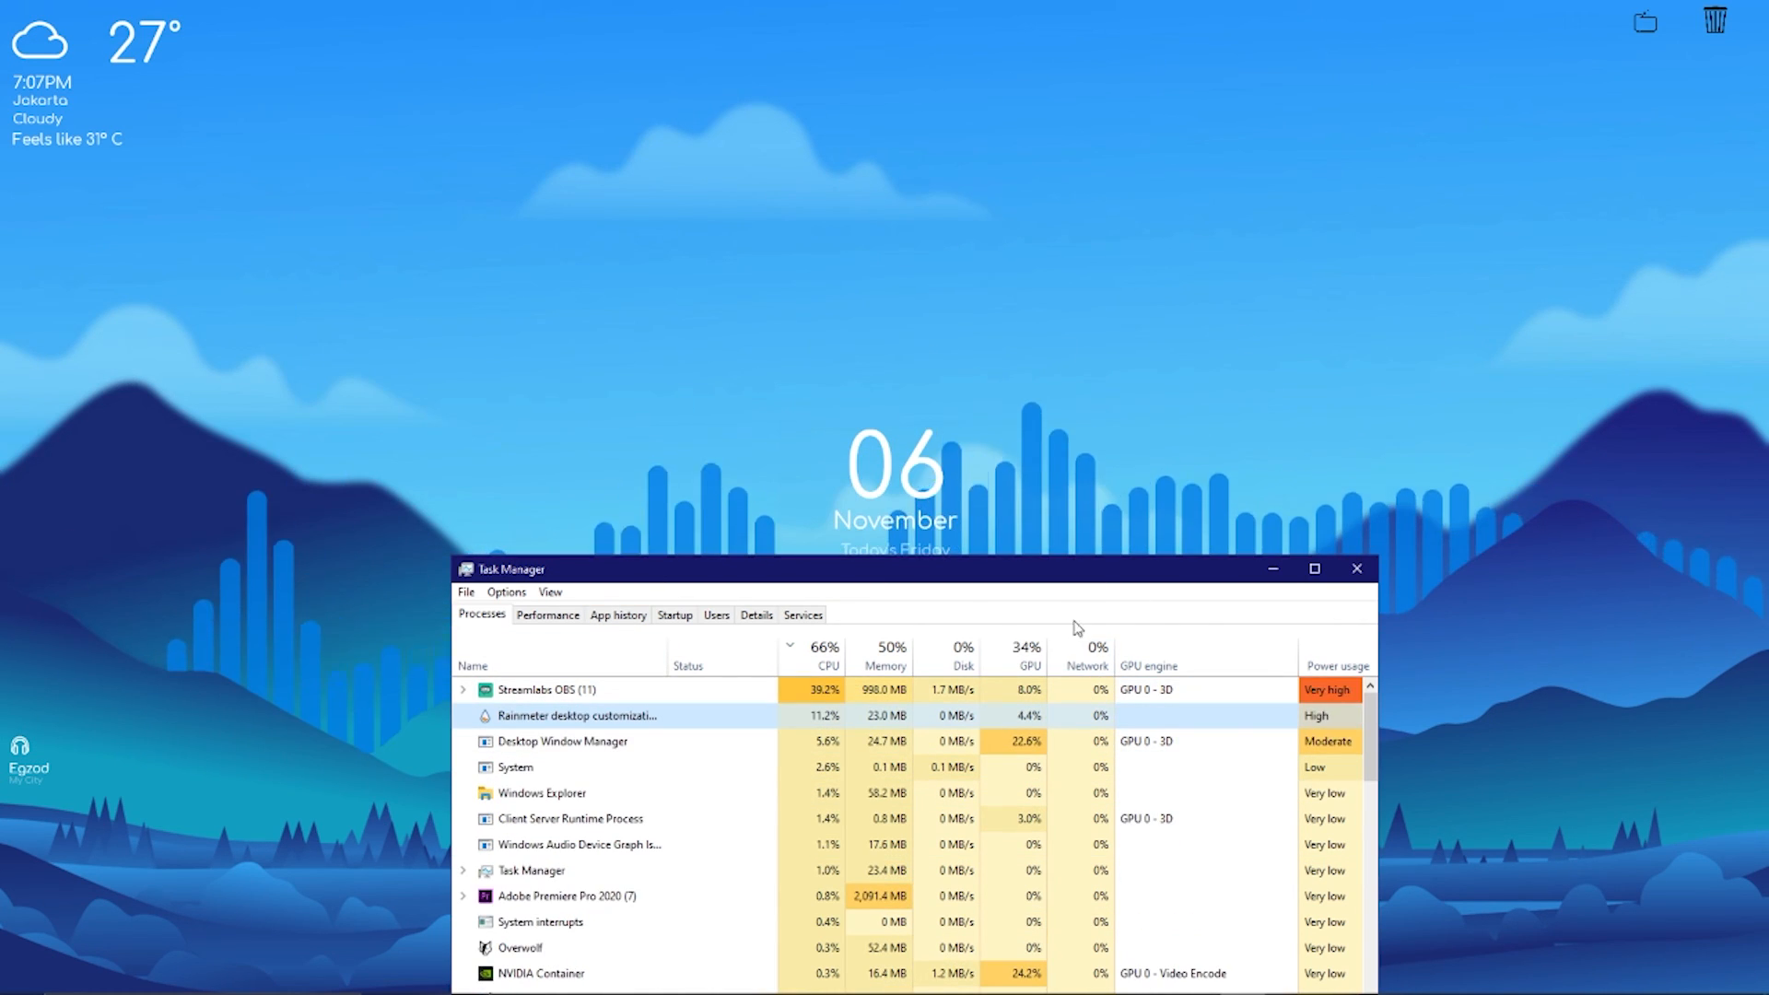
drag(1109, 568, 1260, 362)
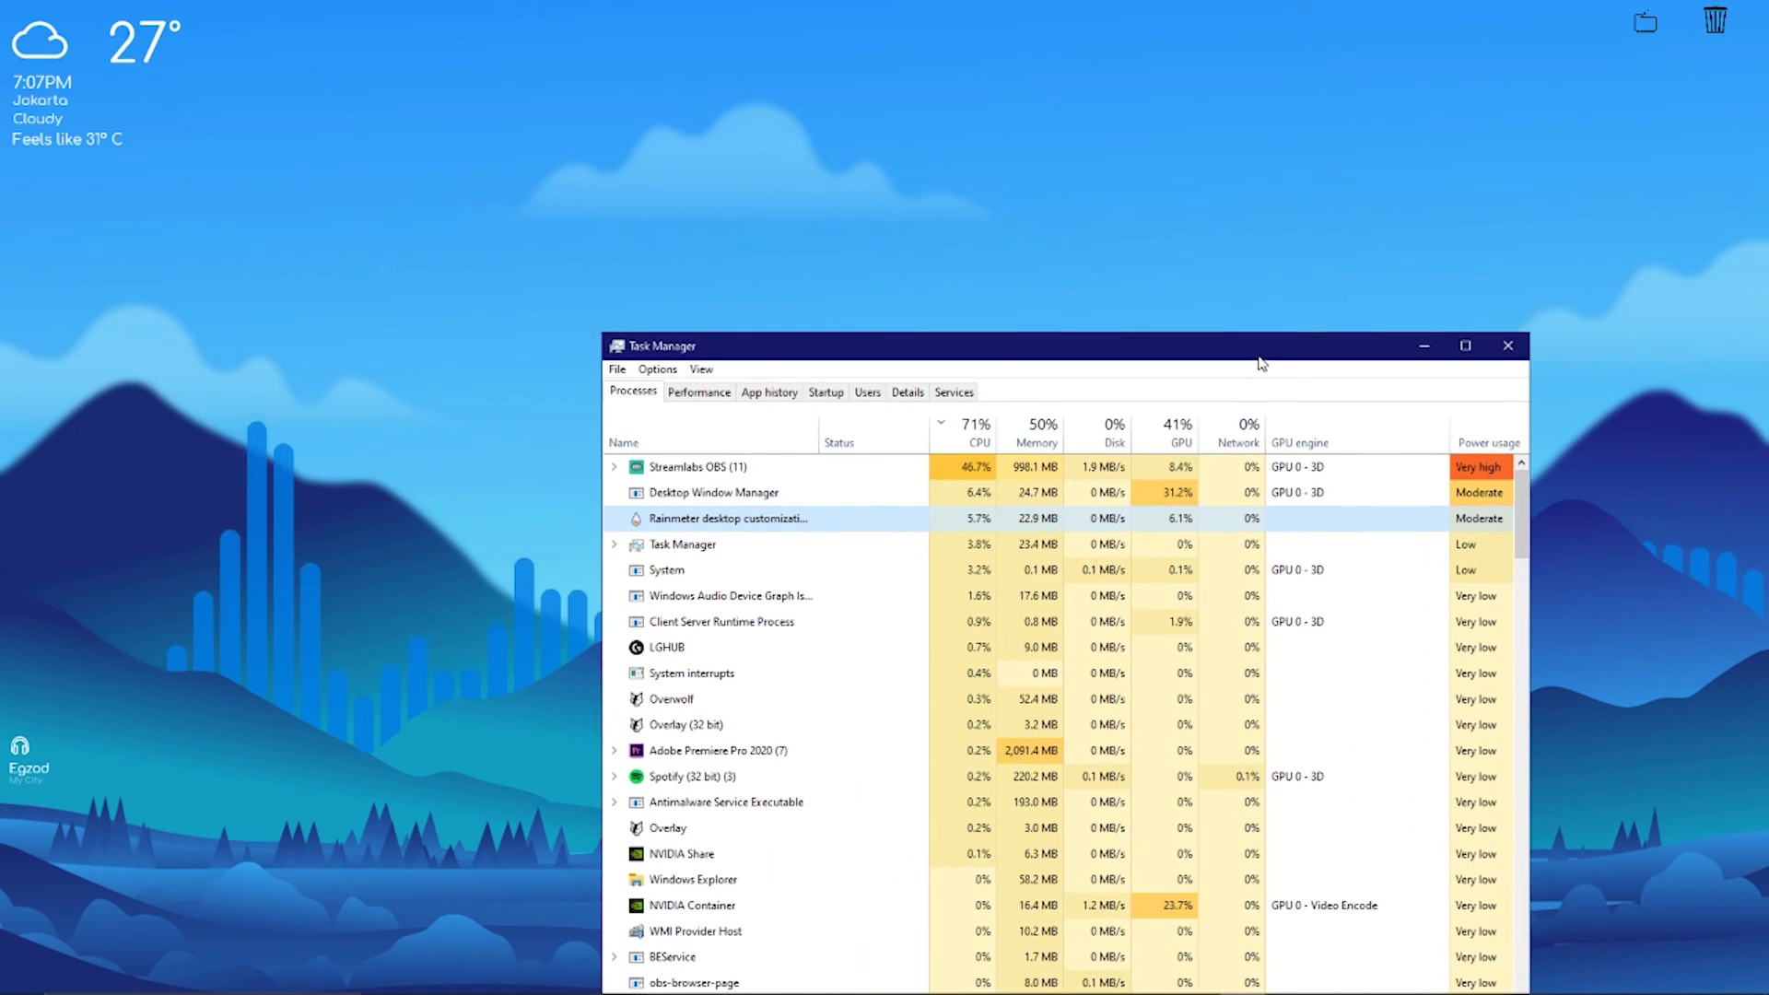
click(1181, 499)
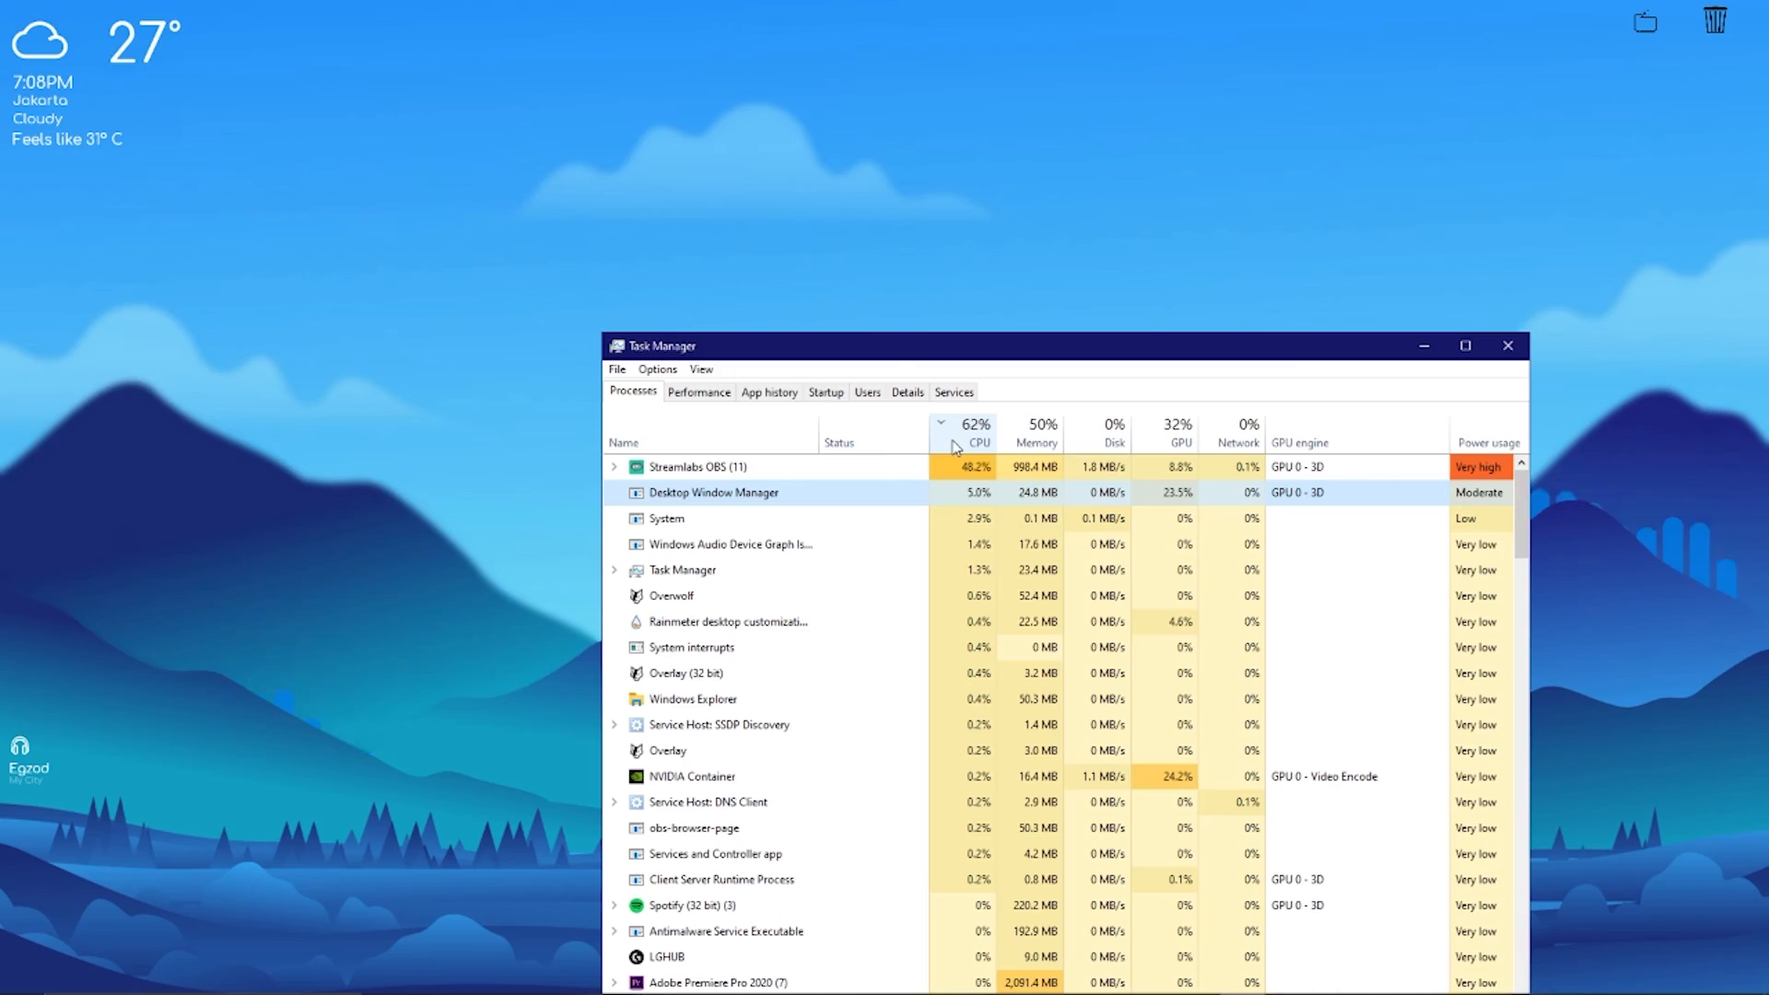
drag(1140, 350, 560, 25)
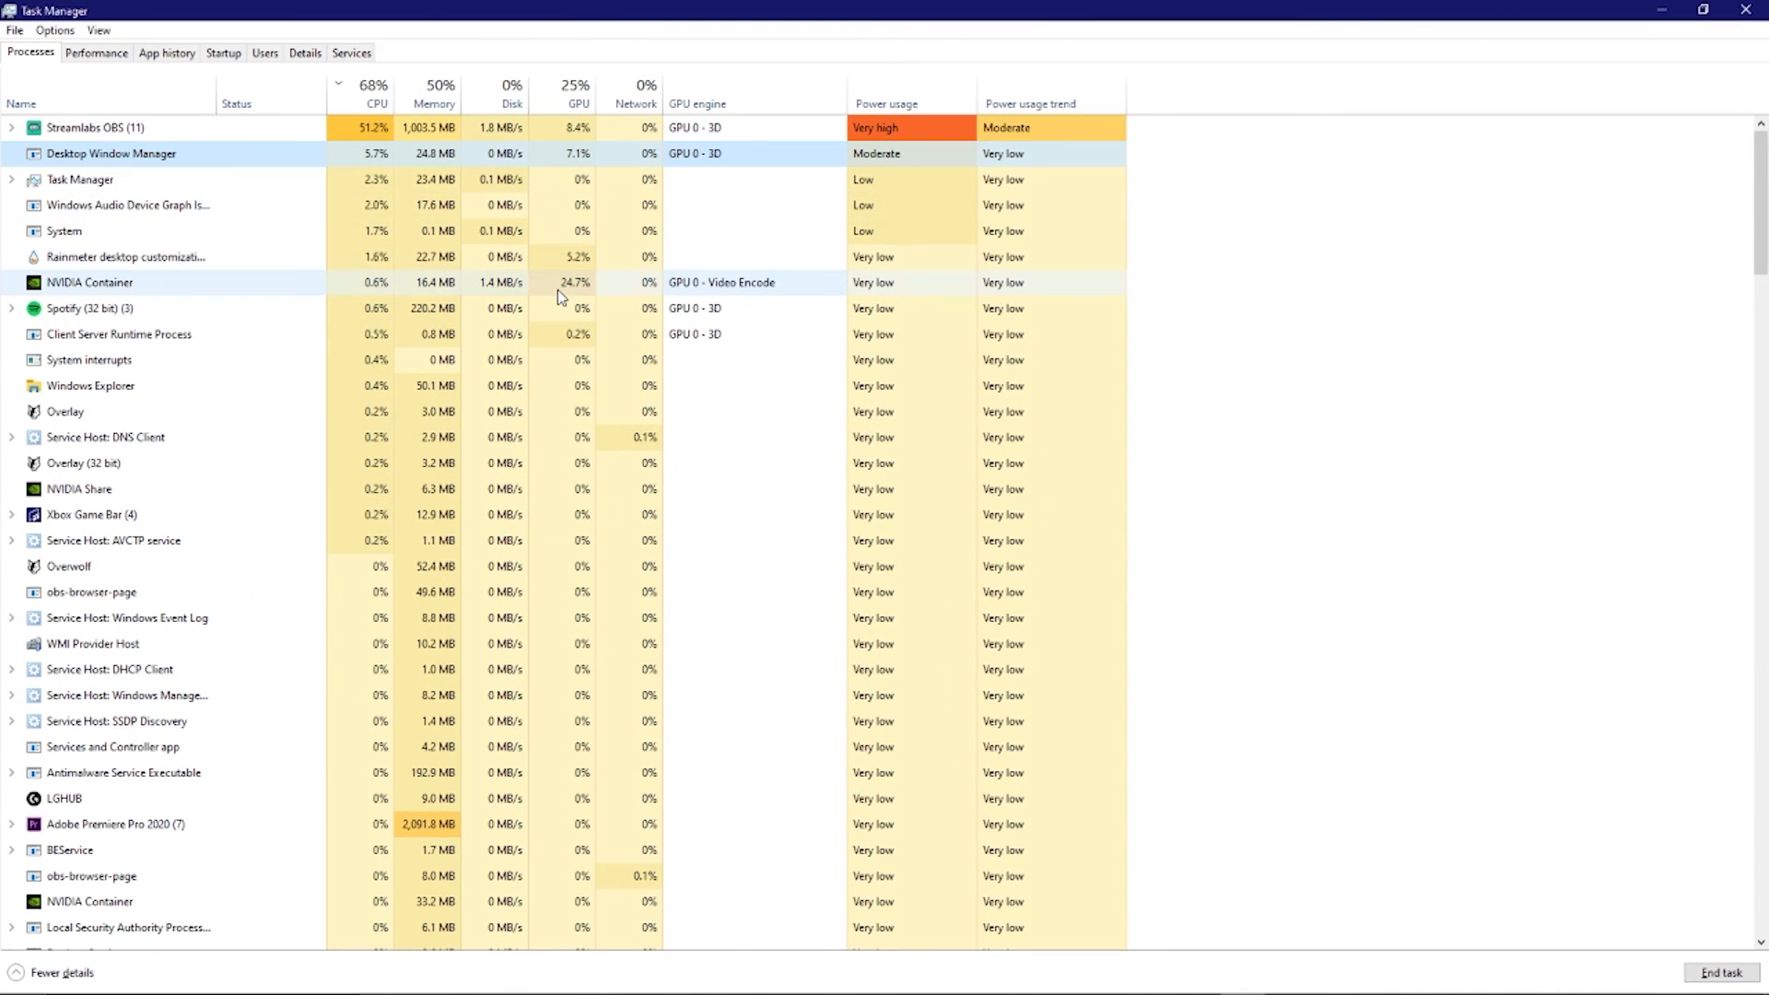
click(577, 90)
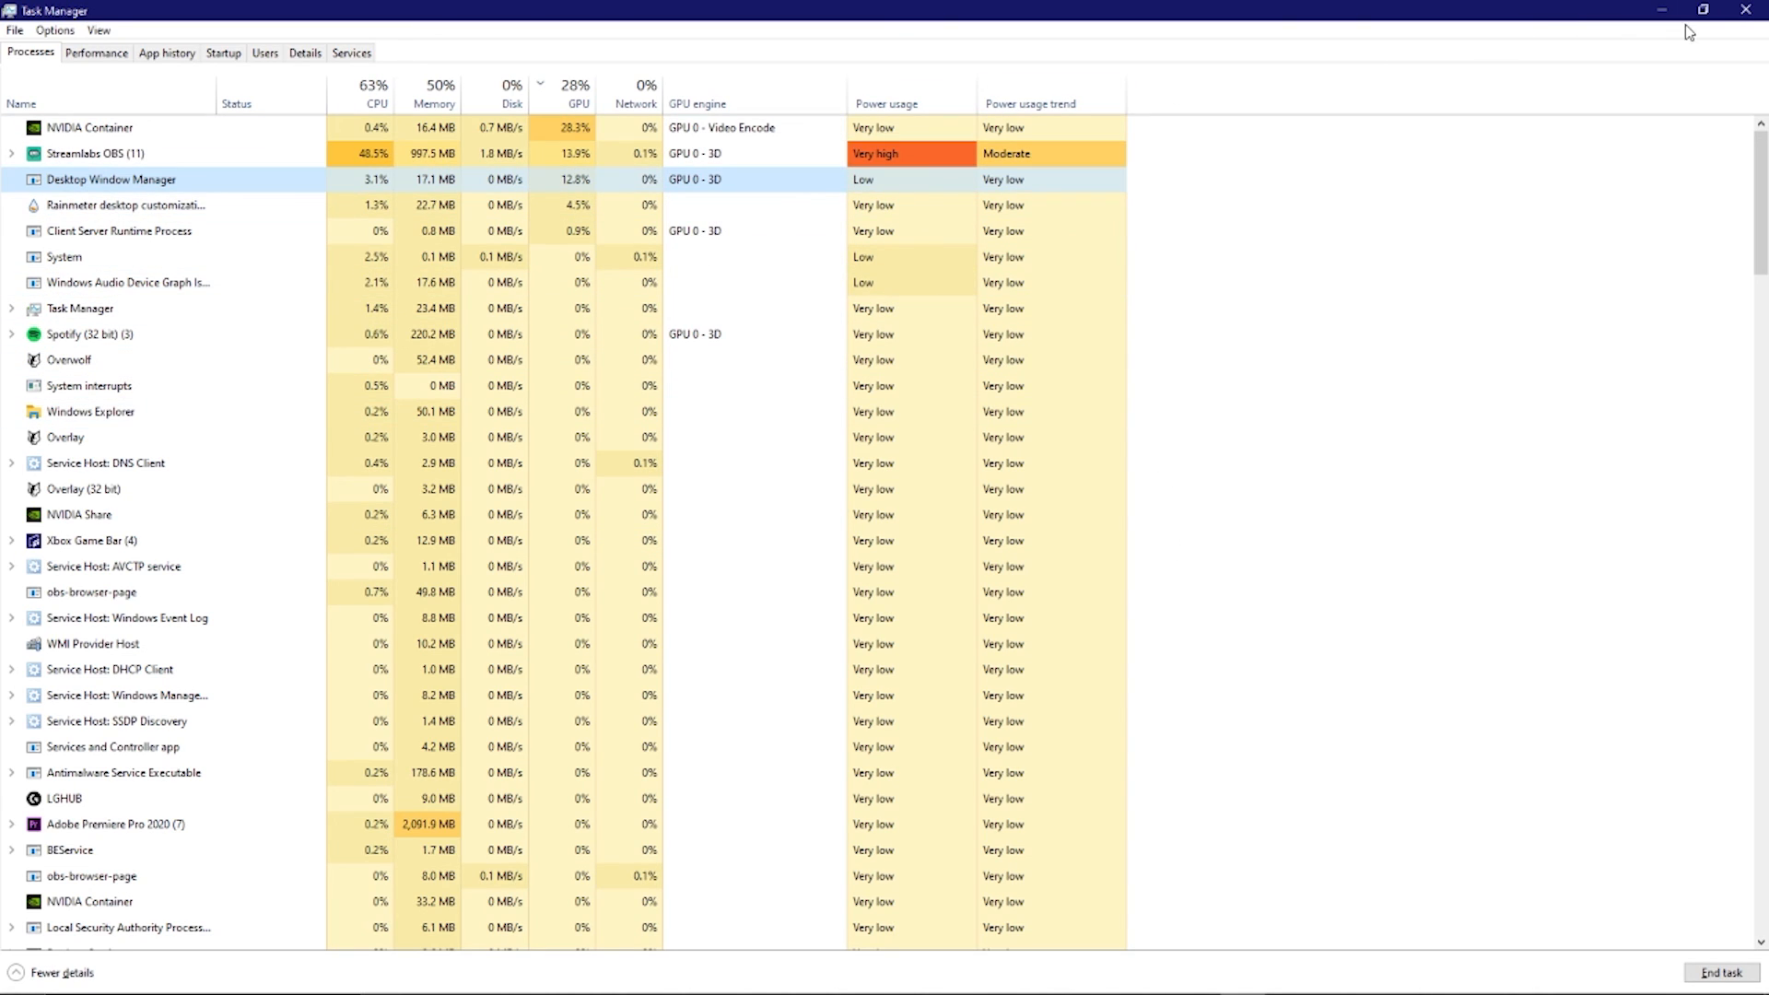
Step: Close Task Manager and switch to Streamlabs OBS
click(1747, 12)
key(alt+Tab)
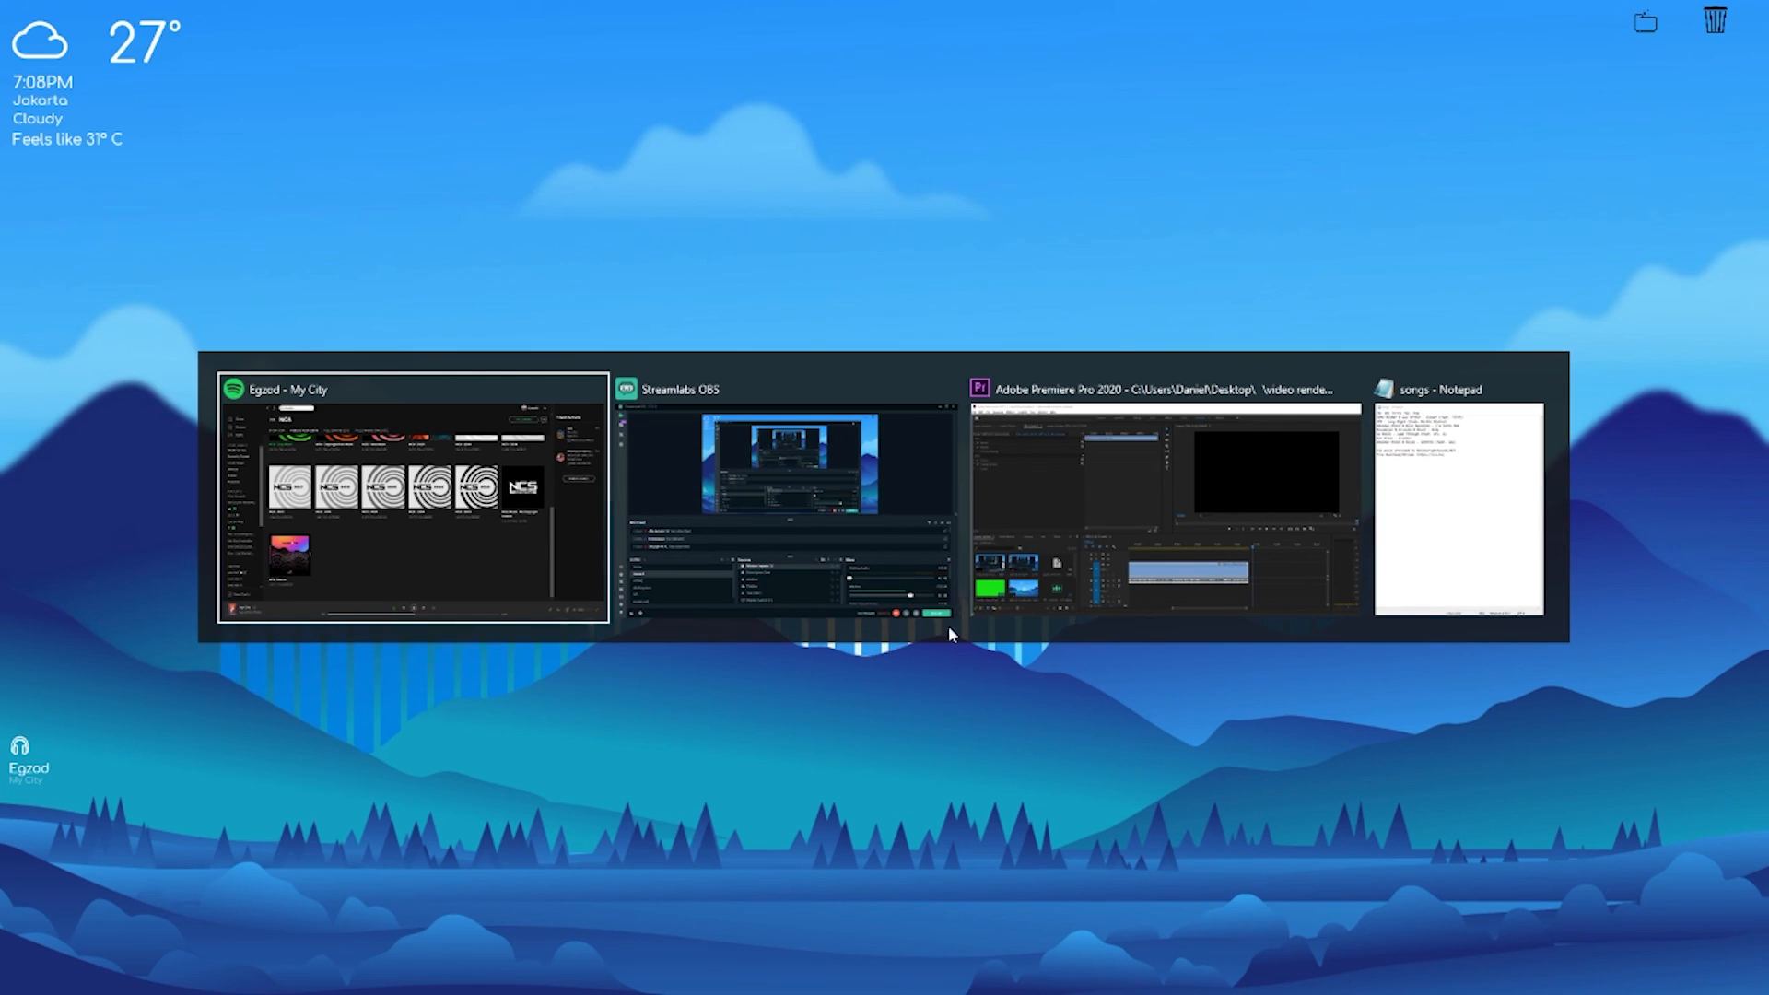
click(757, 546)
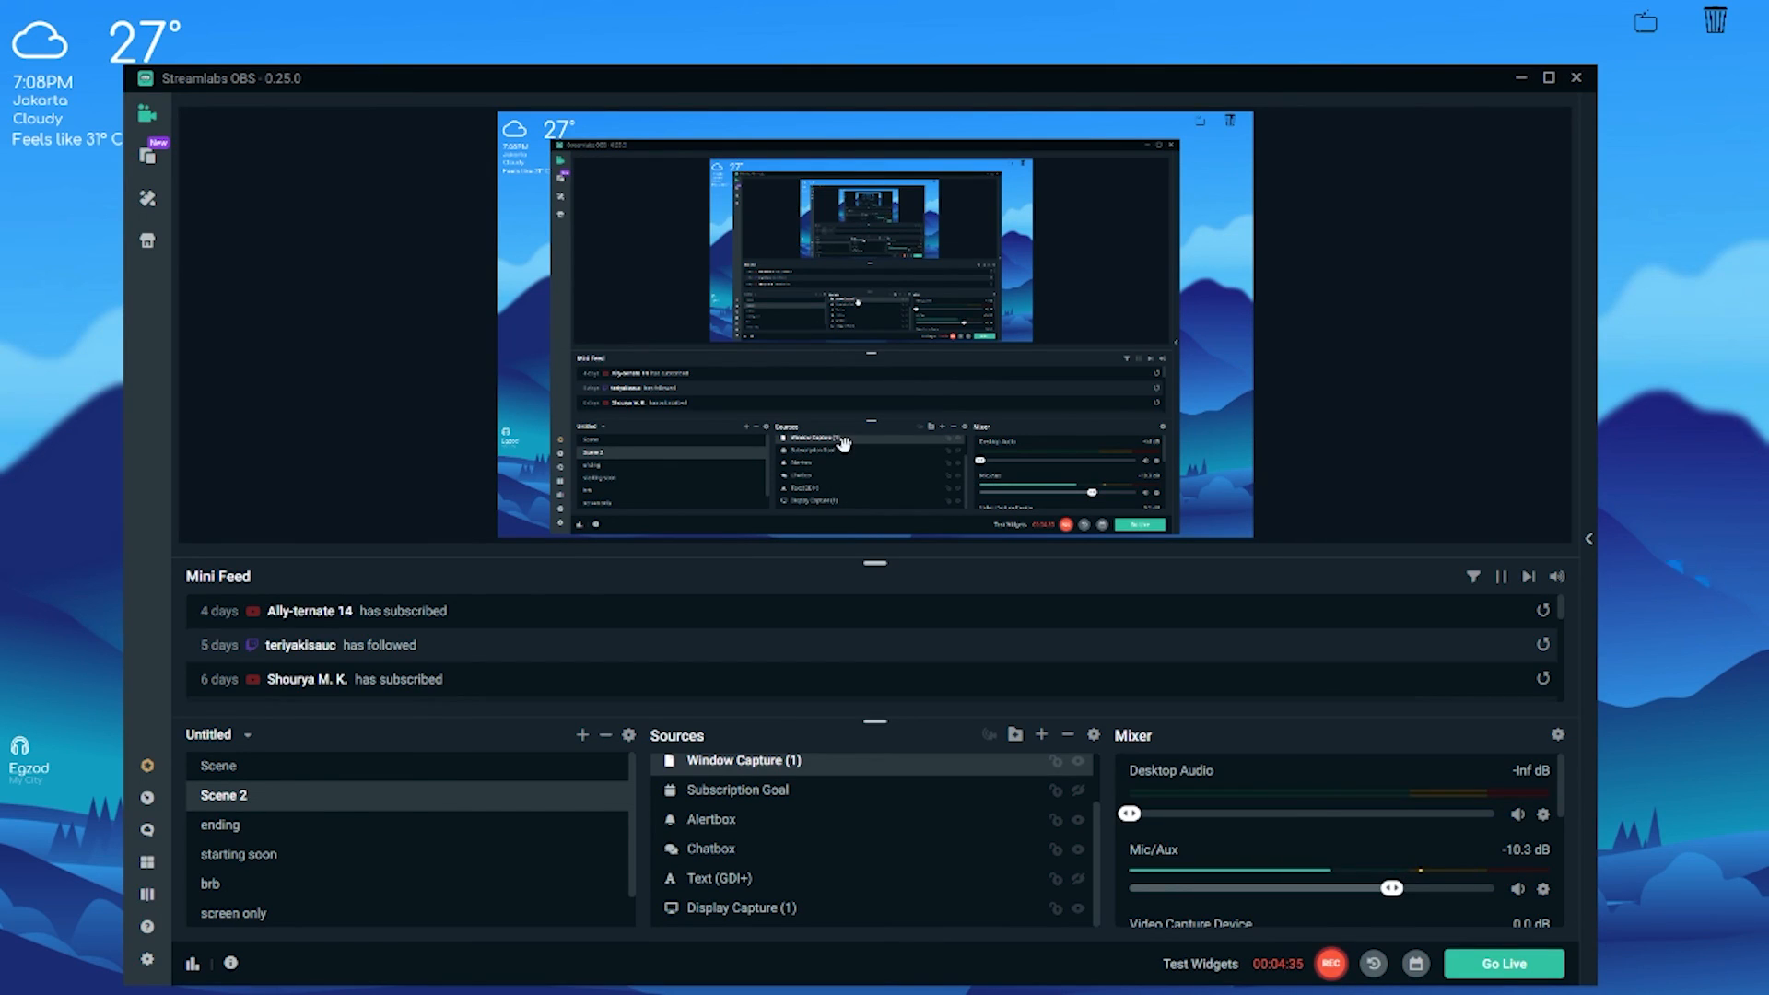